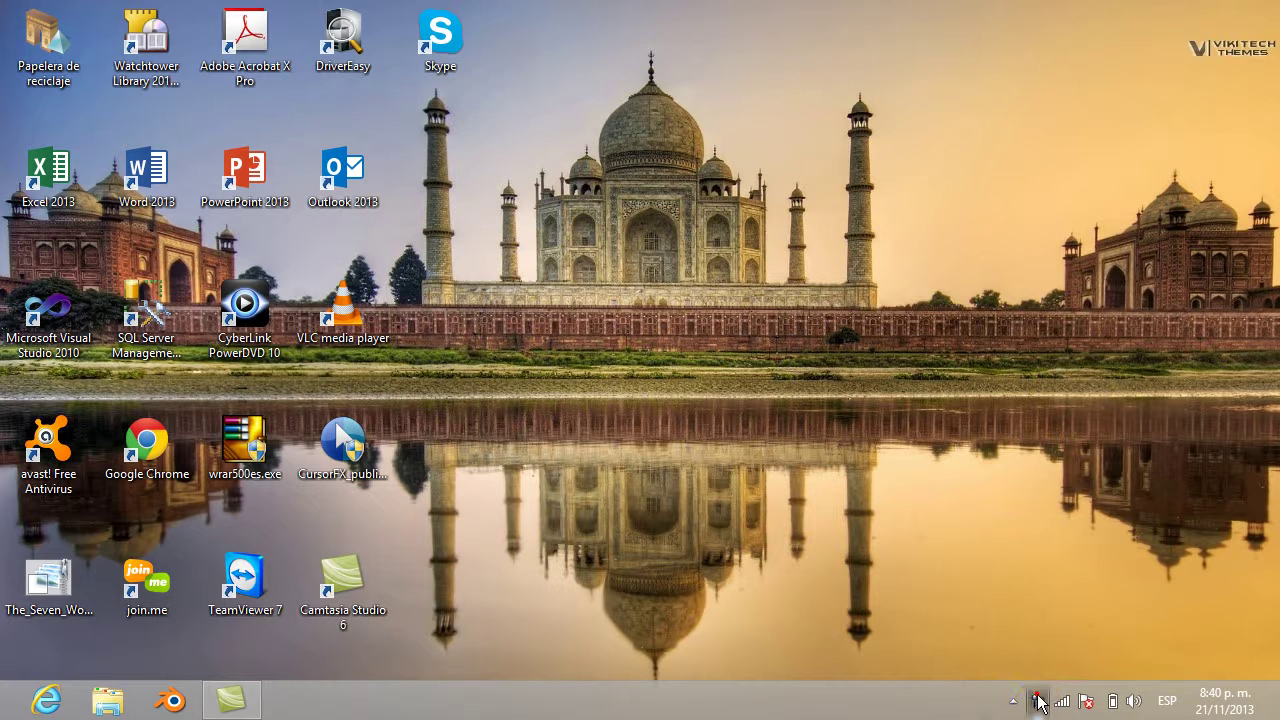
pyautogui.click(1038, 704)
pyautogui.click(1181, 606)
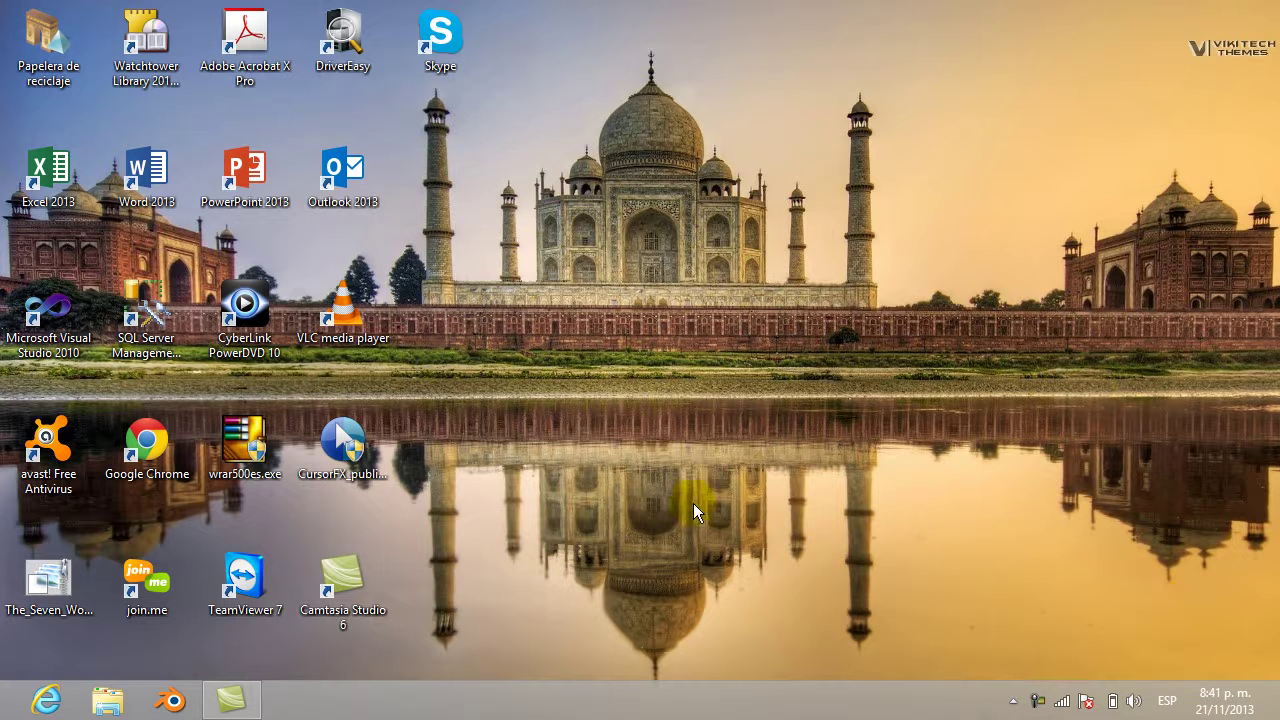
# Create a blank workbook in Excel and merge and center cells F1:K2
pyautogui.doubleClick(52, 176)
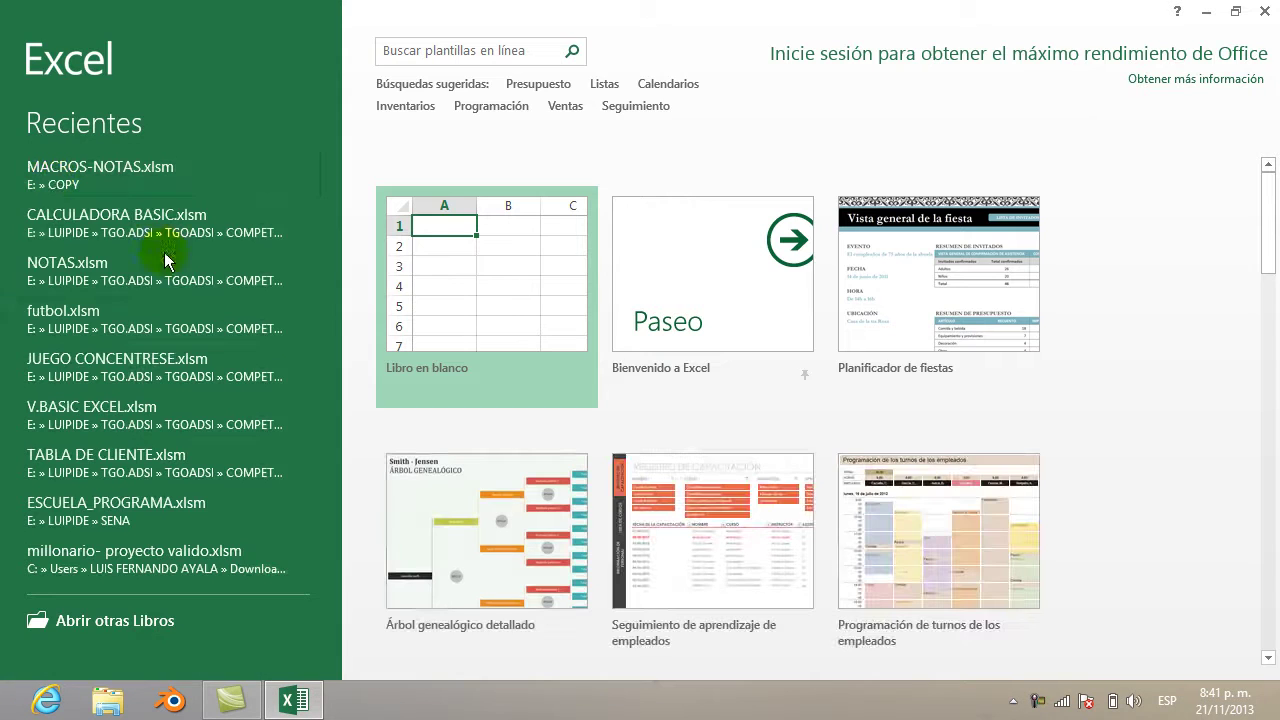
pyautogui.click(450, 300)
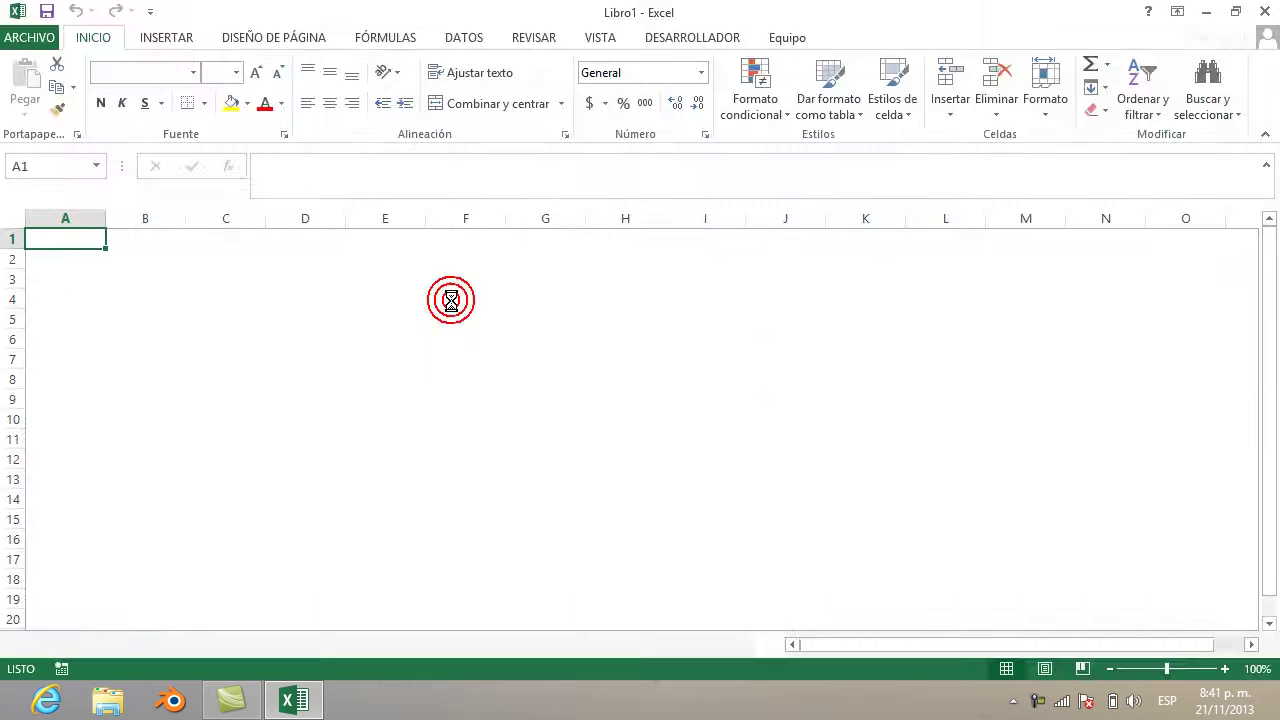
pyautogui.moveTo(466, 240); pyautogui.dragTo(829, 249)
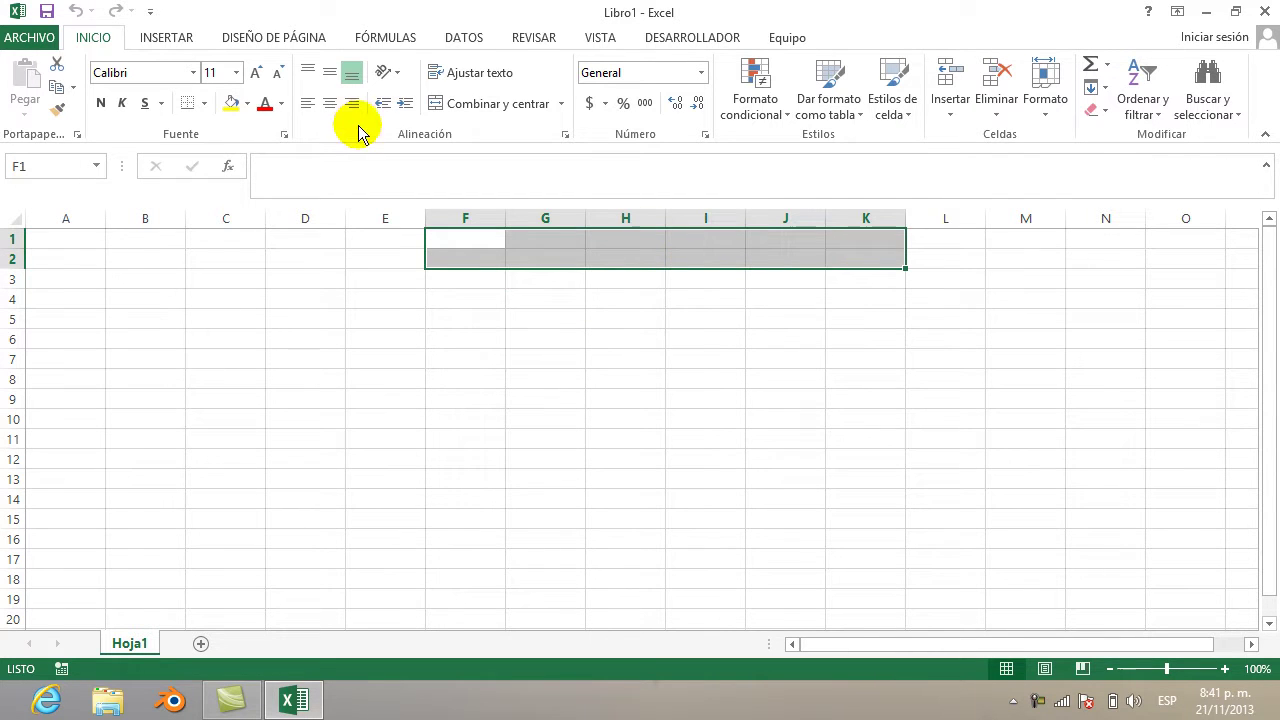
pyautogui.click(476, 106)
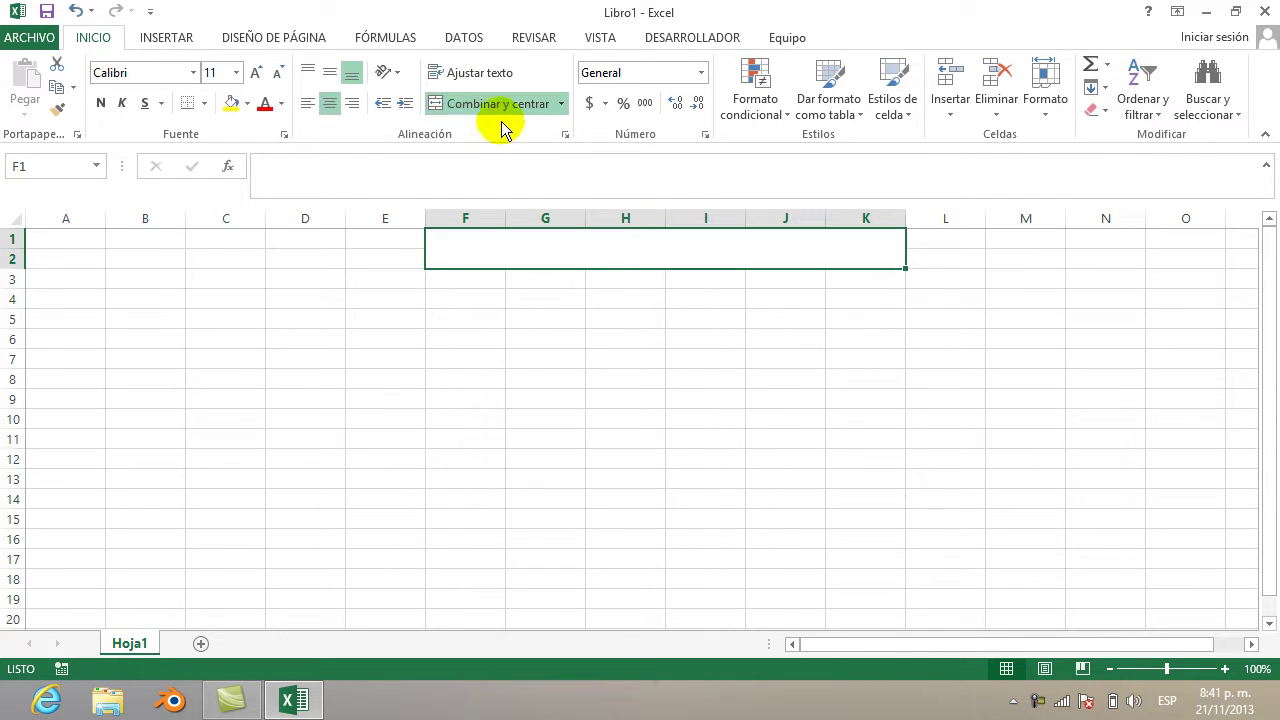
# Enter the title ENCUESTA PRINCIPAL in the merged cell F1:K2
pyautogui.doubleClick(521, 245)
pyautogui.write('e')
pyautogui.press('BackSpace')
pyautogui.write('ENCUESTA')
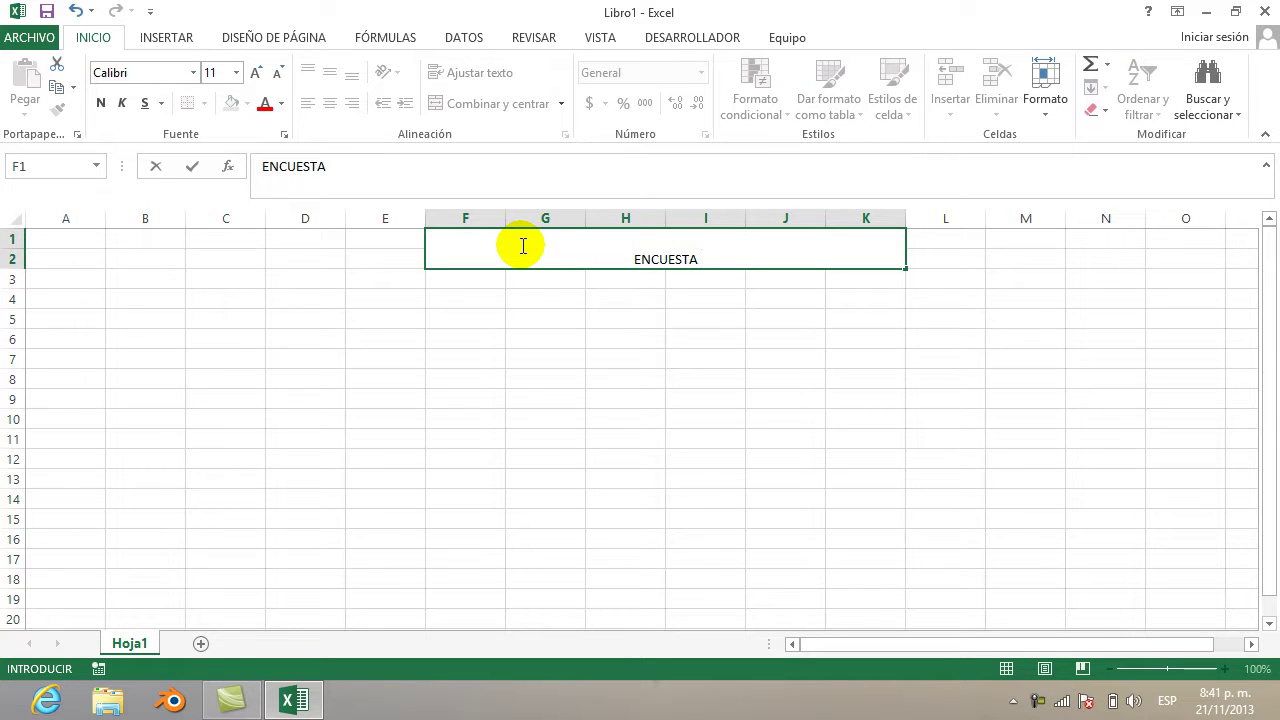
pyautogui.write(' PRINCIPAL')
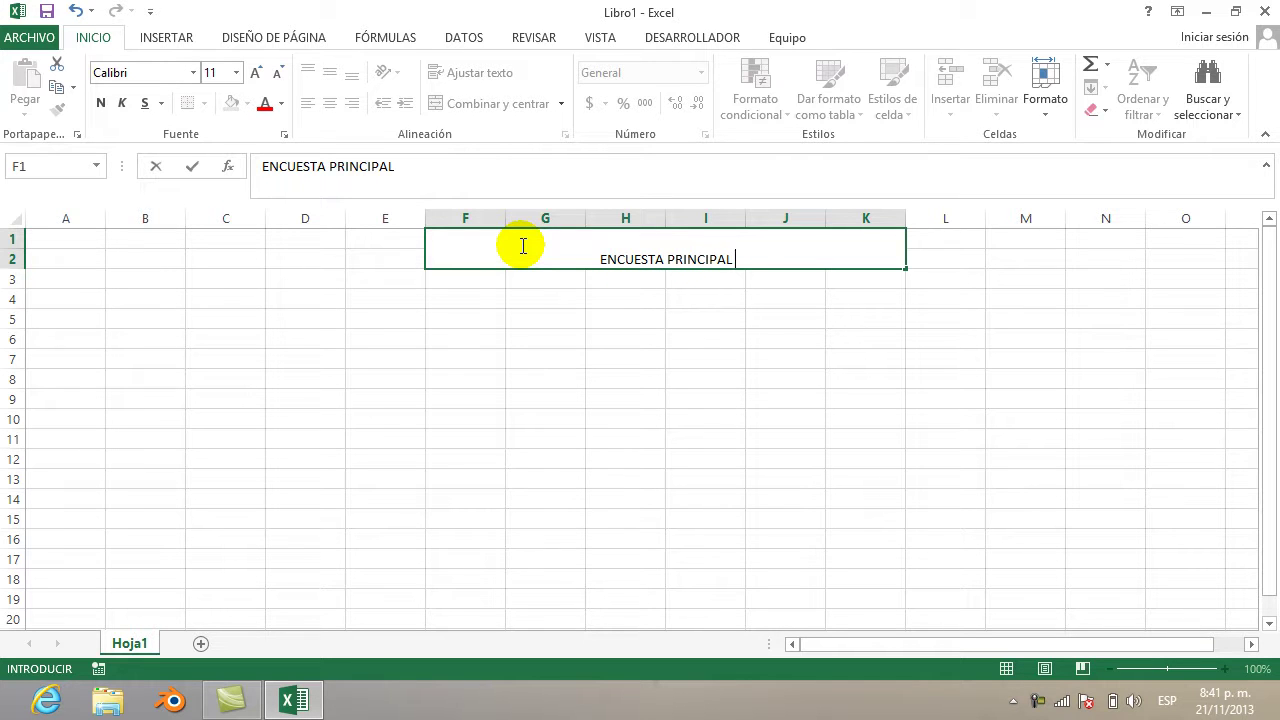
pyautogui.click(498, 283)
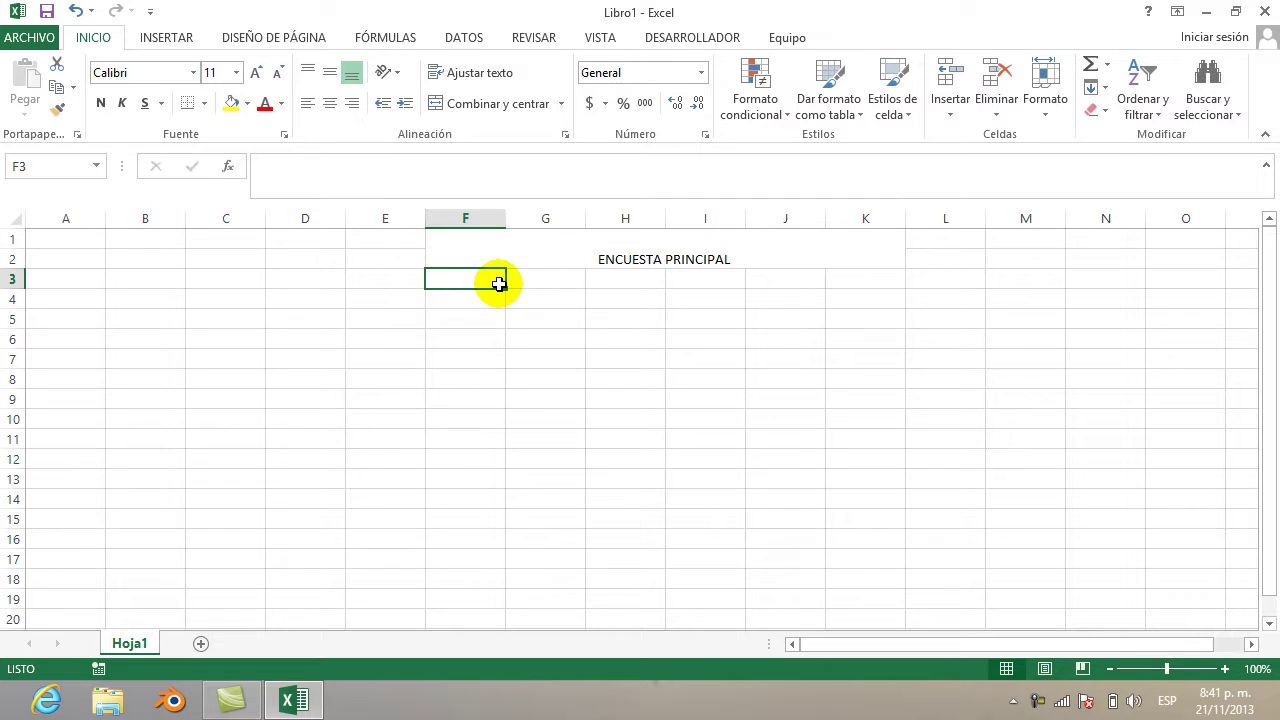
# Format the ENCUESTA PRINCIPAL title in the Algerian font, red, at size 22
pyautogui.click(538, 260)
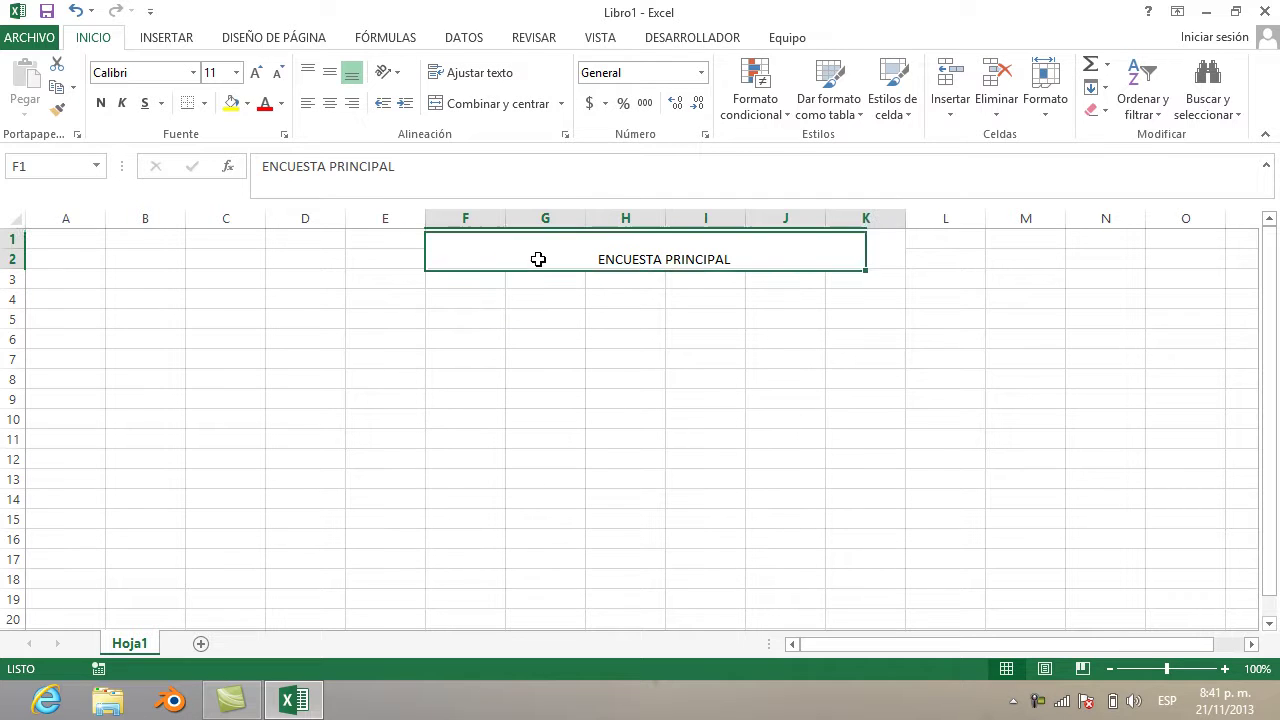
pyautogui.click(193, 73)
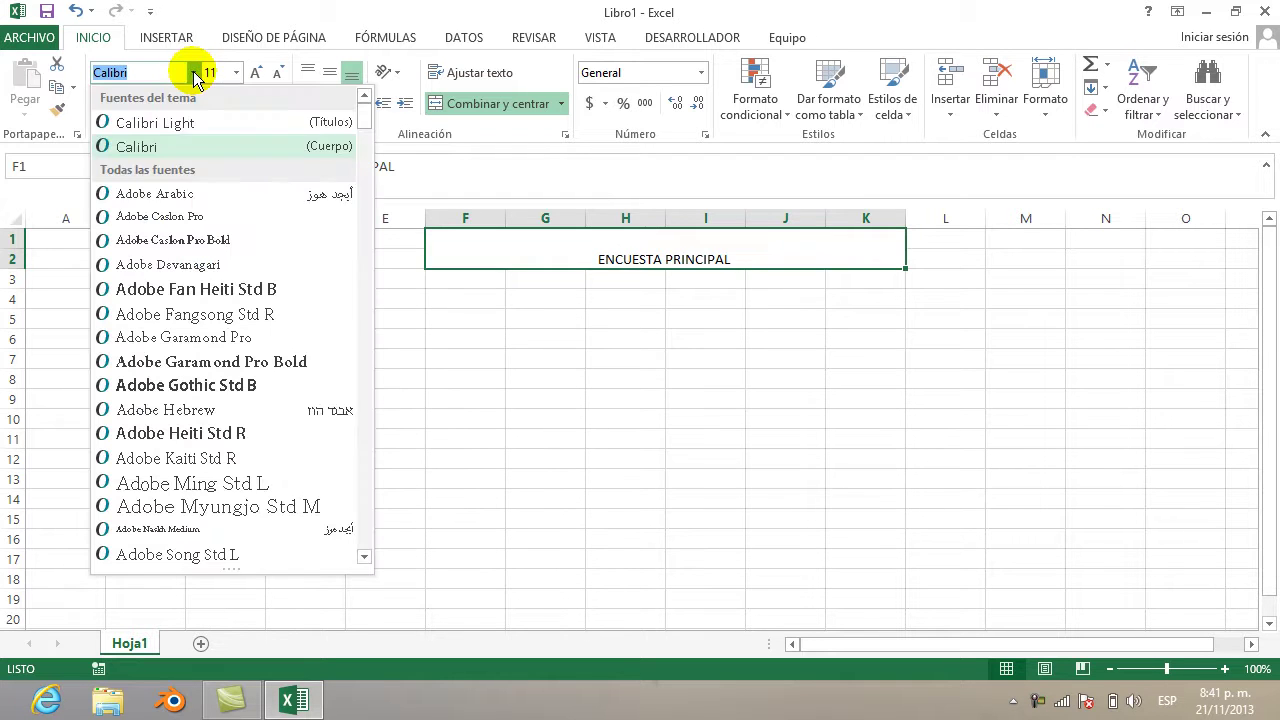
pyautogui.moveTo(363, 121); pyautogui.dragTo(363, 70)
pyautogui.click(280, 174)
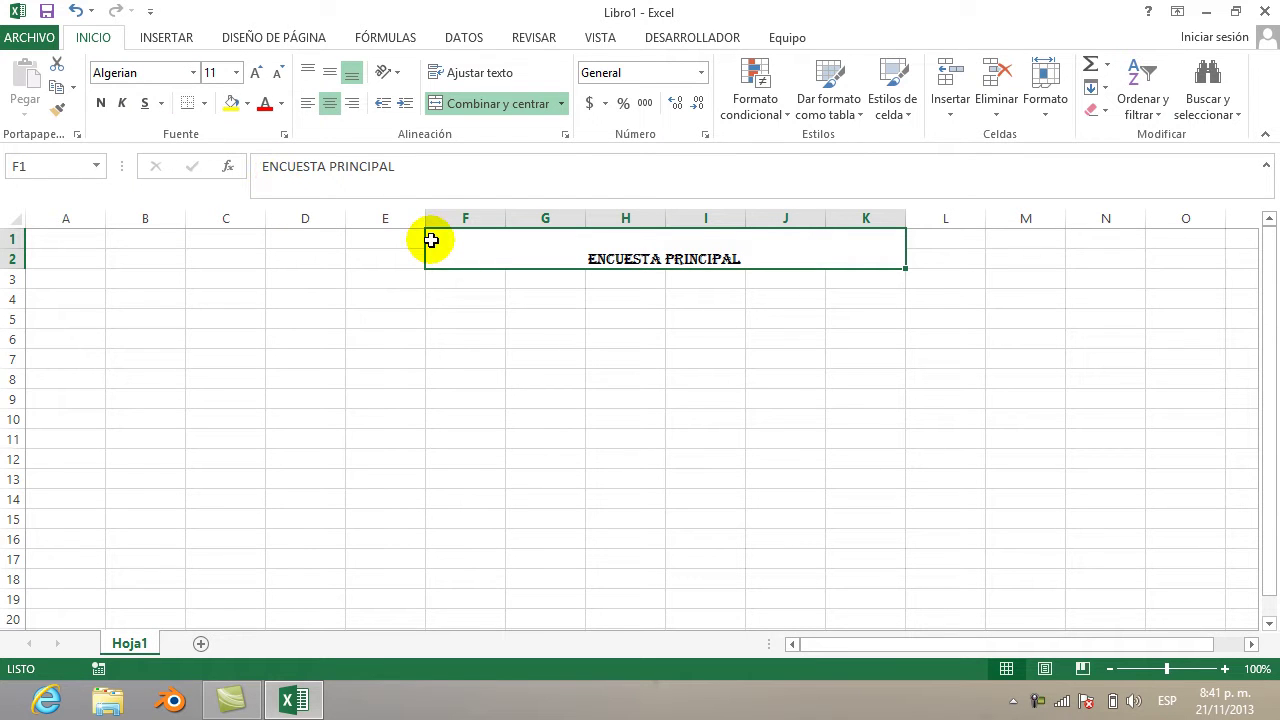
pyautogui.click(283, 104)
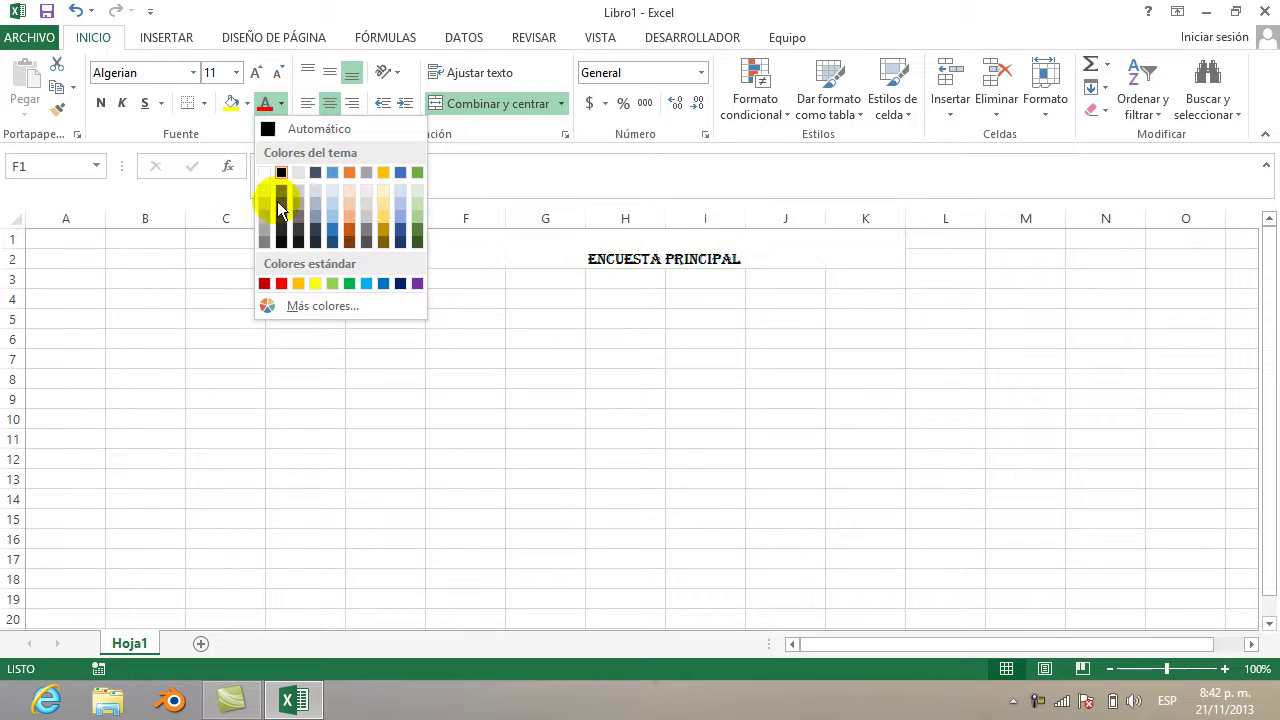
pyautogui.click(284, 283)
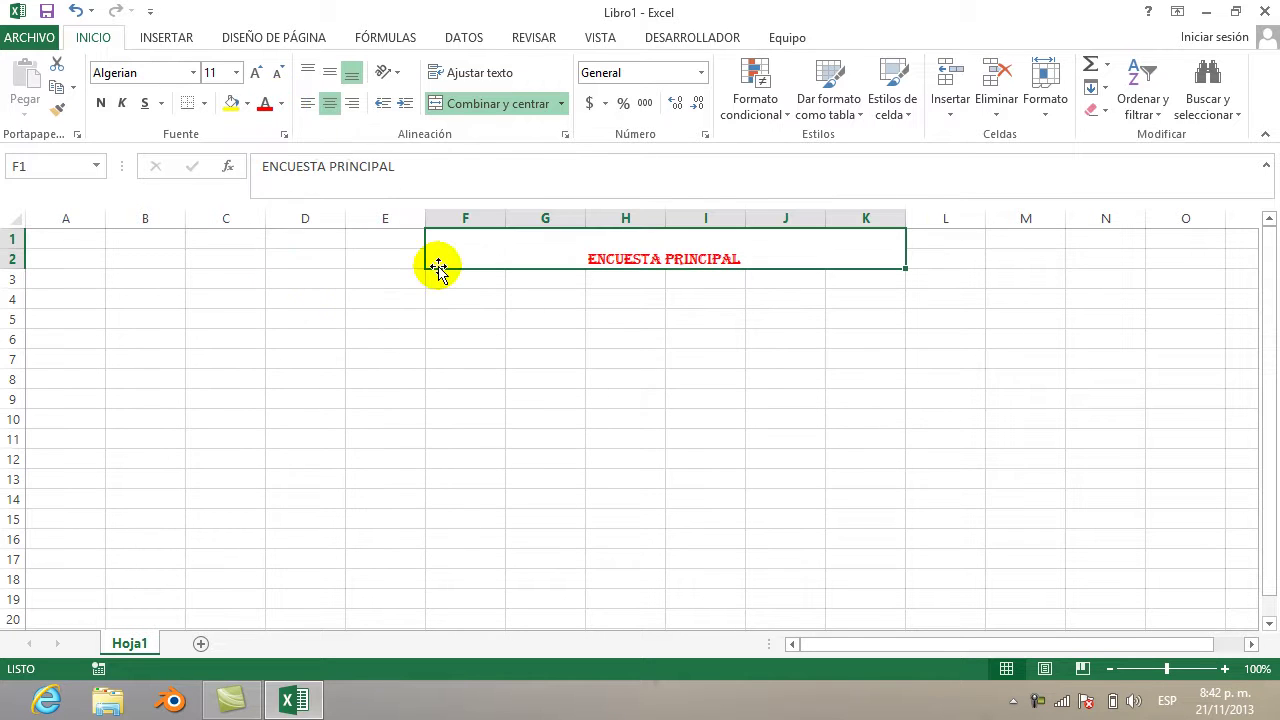
pyautogui.click(236, 72)
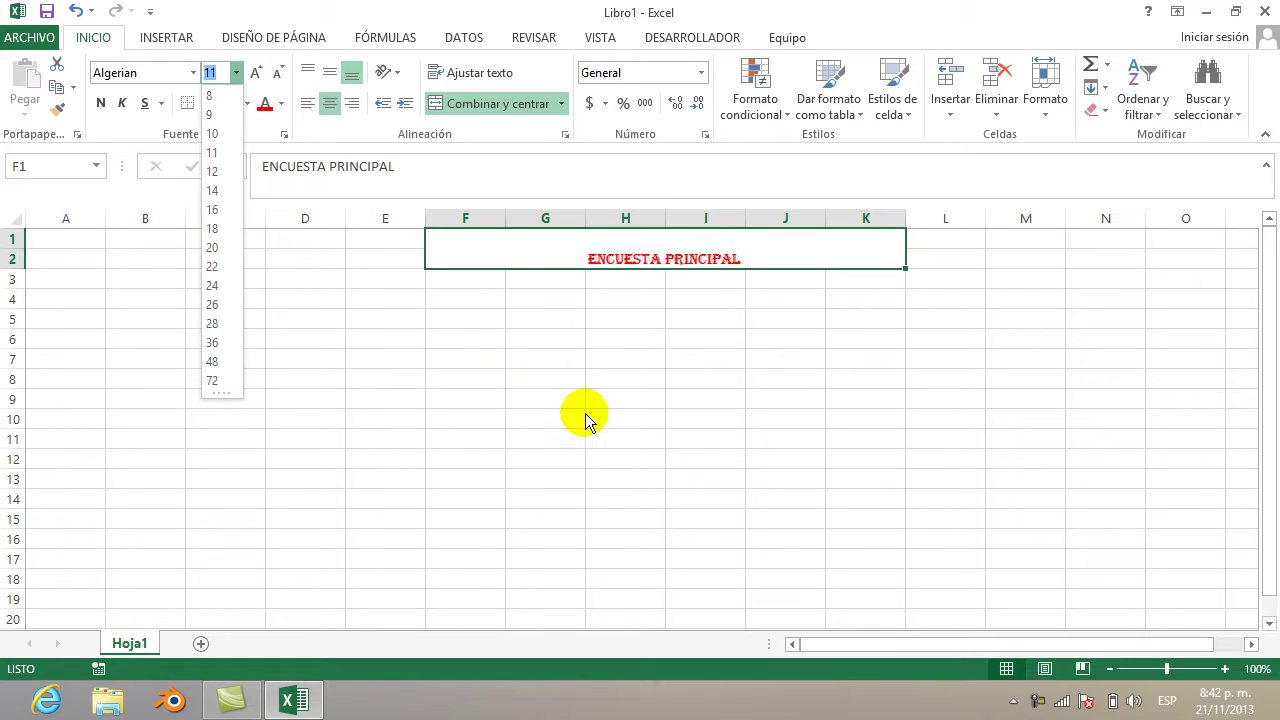
pyautogui.click(212, 268)
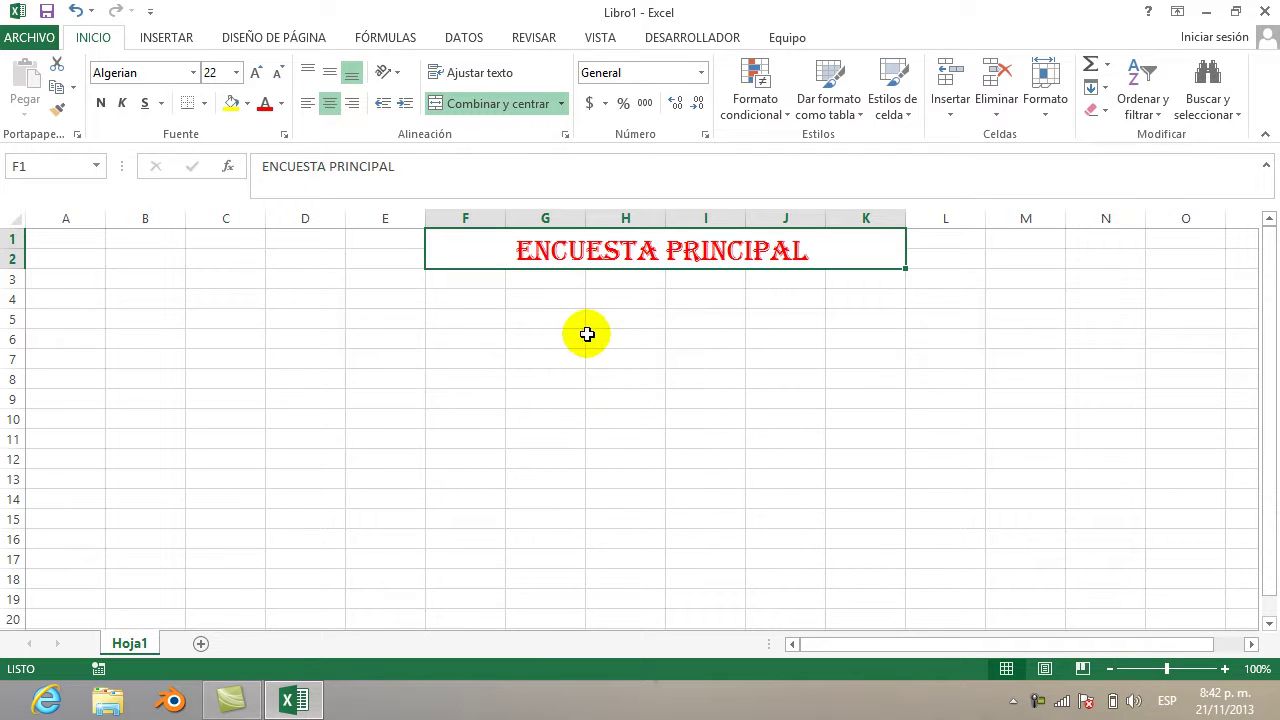
# Open cell B4 below the title for entry
pyautogui.doubleClick(158, 295)
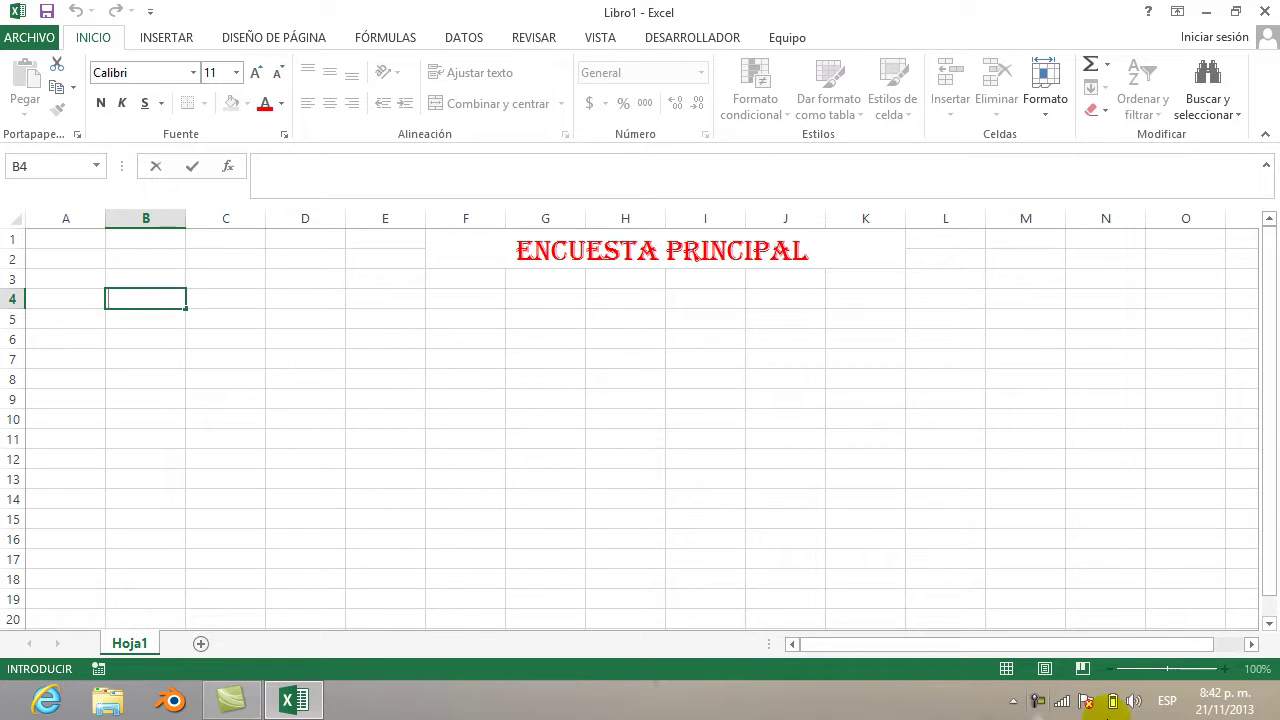
pyautogui.click(1037, 703)
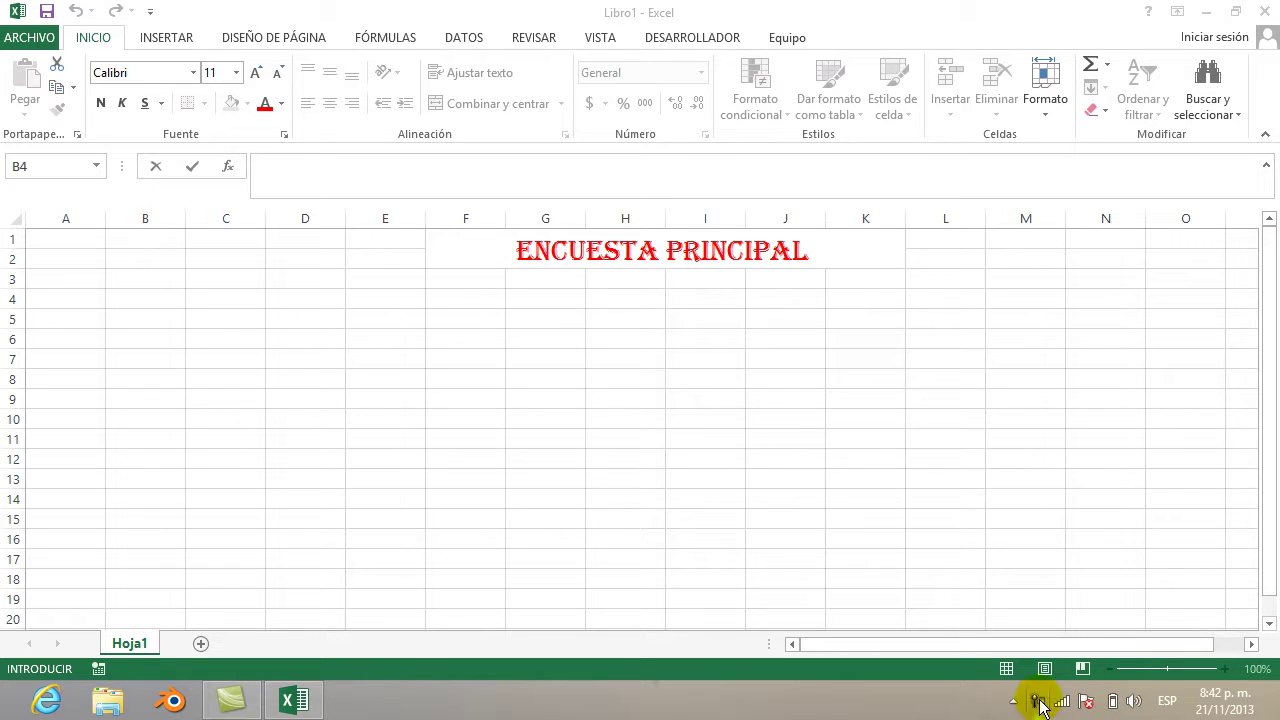
pyautogui.click(1170, 625)
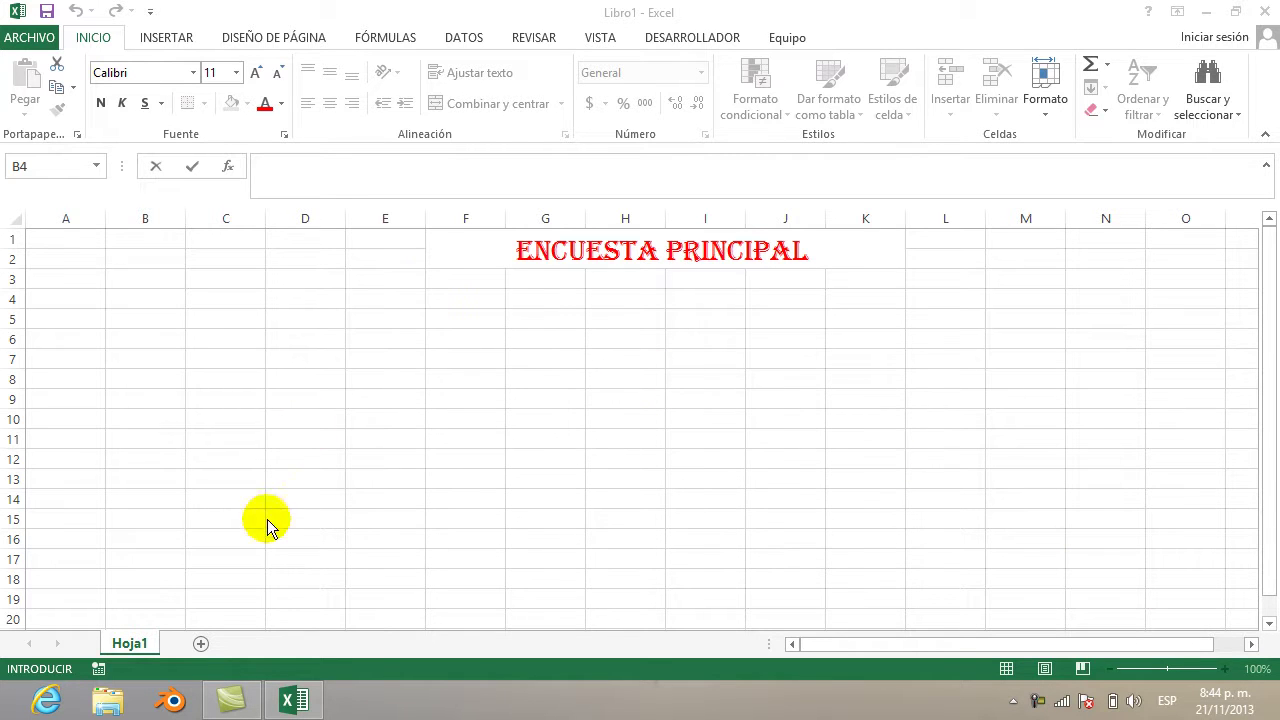
# Rename the sheet Hoja1 as PREGUNTAS
pyautogui.doubleClick(143, 643)
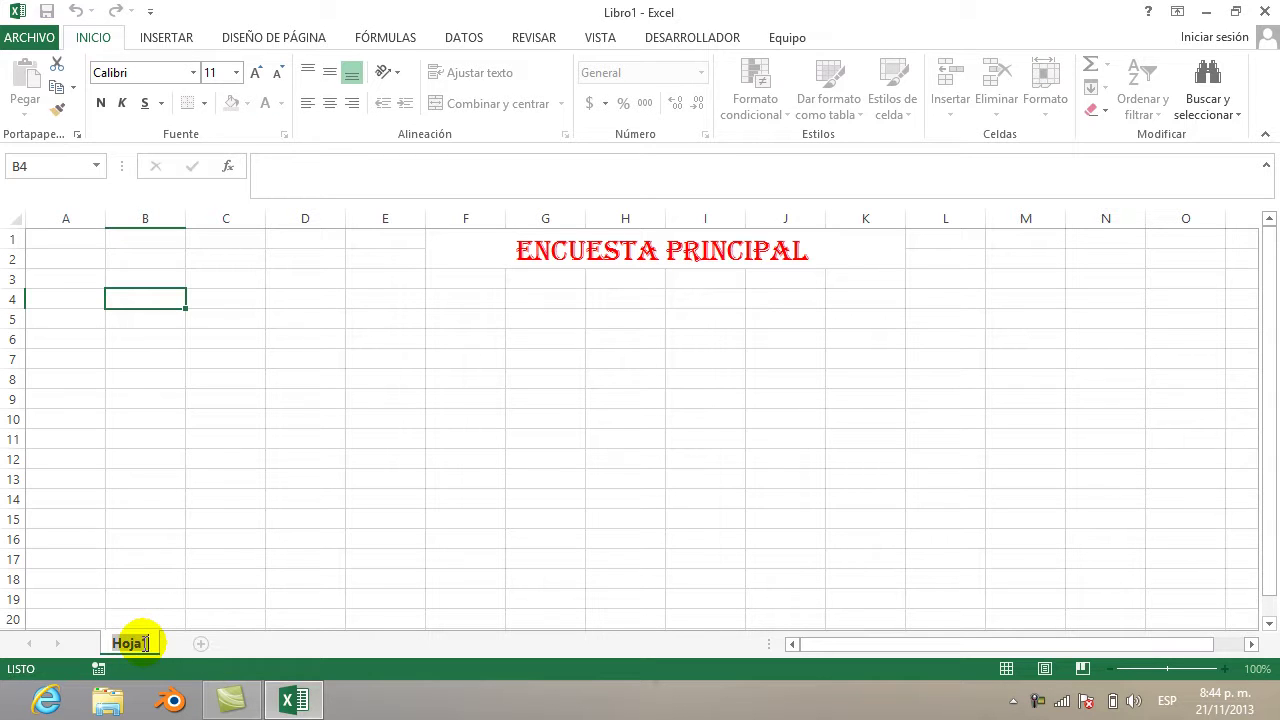
pyautogui.write('PREGU')
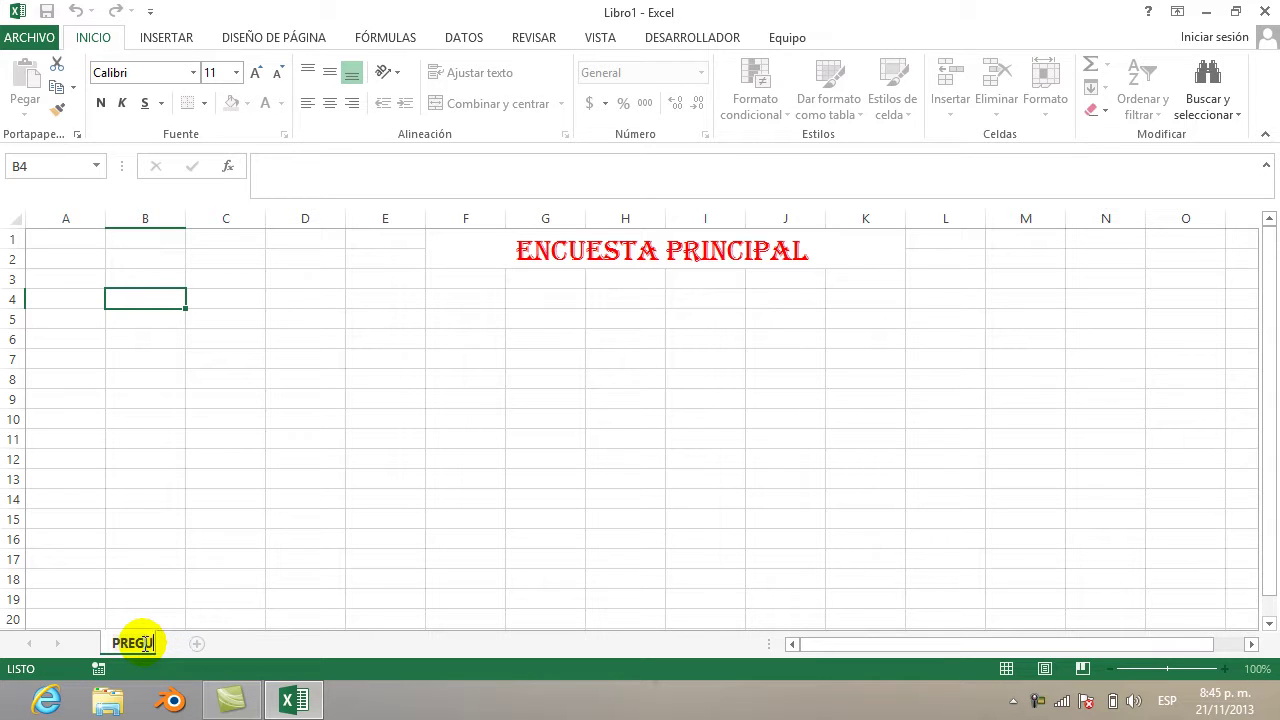
pyautogui.write('NTAS')
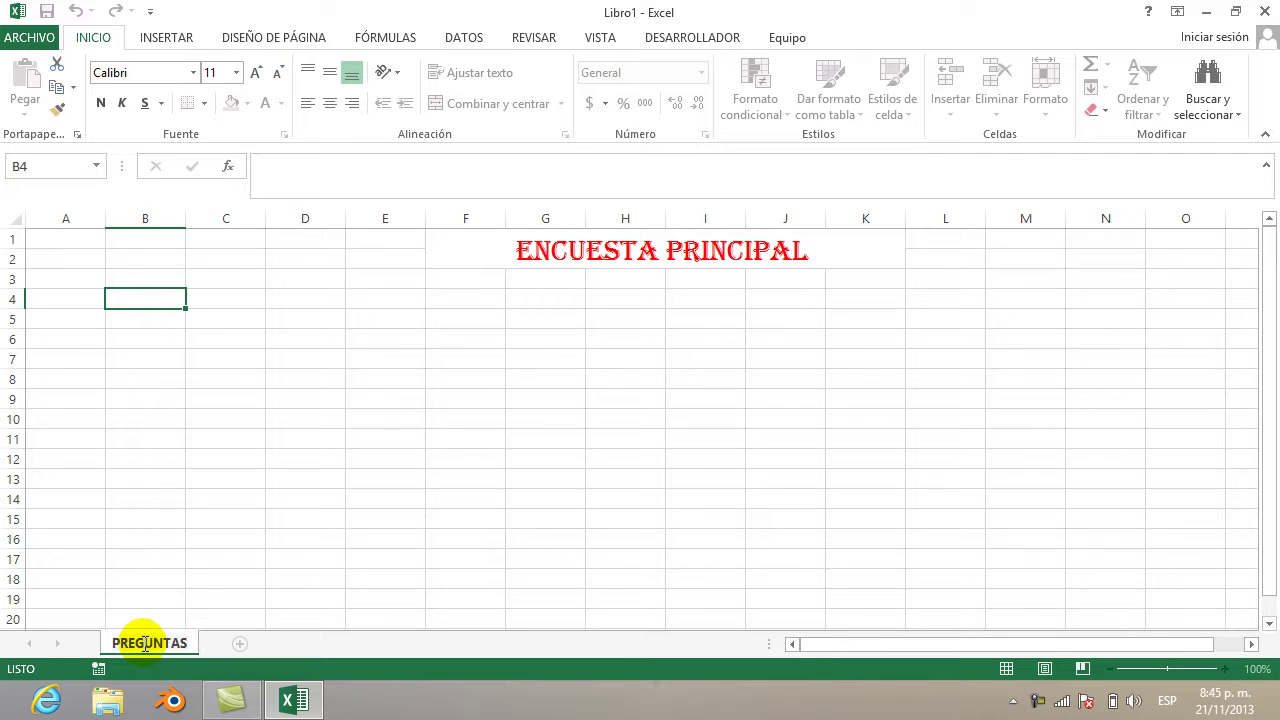
# Add a second sheet after PREGUNTAS and name it RESPUESTAS
pyautogui.click(238, 643)
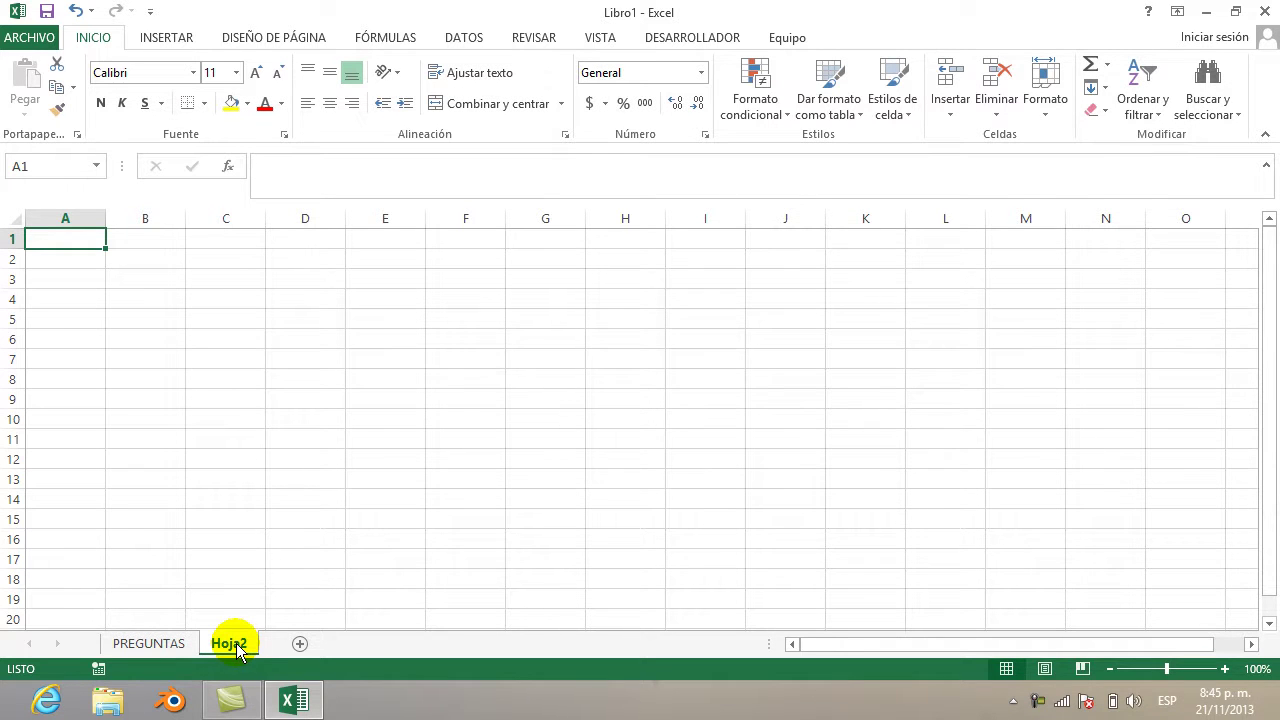
pyautogui.click(245, 645)
pyautogui.doubleClick(245, 645)
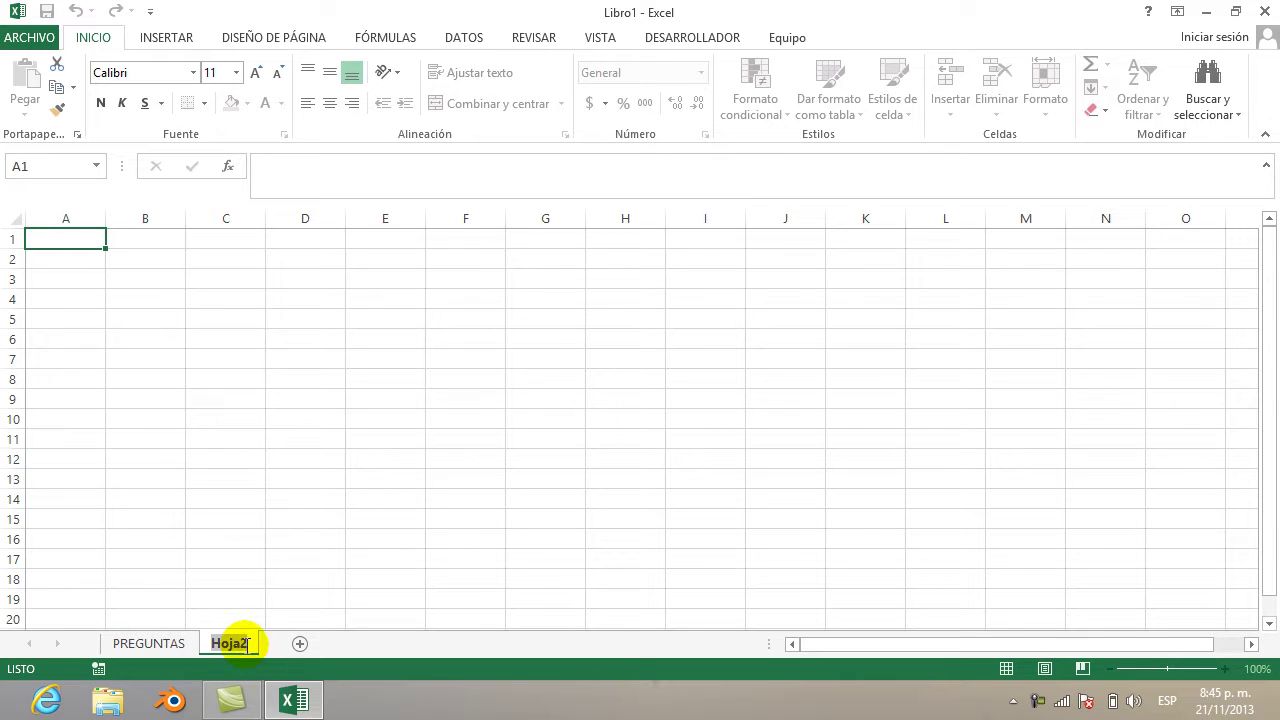
pyautogui.write('RESPUESTA')
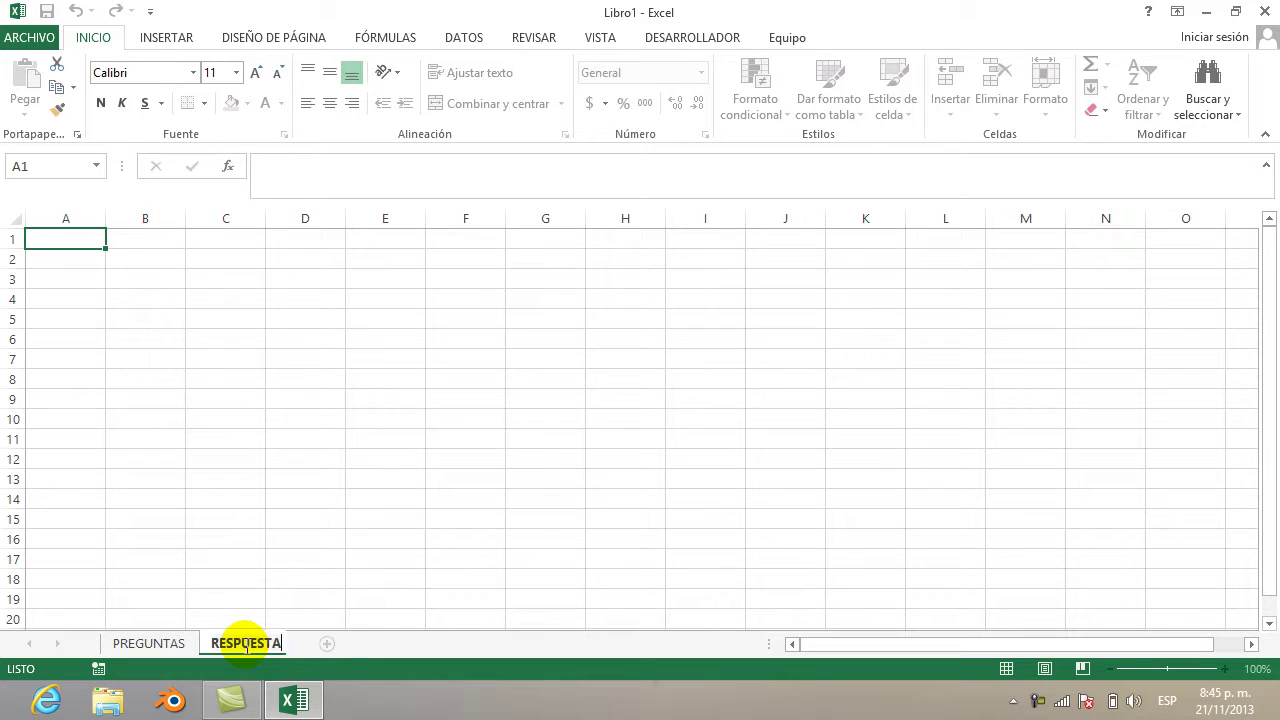
pyautogui.write('S')
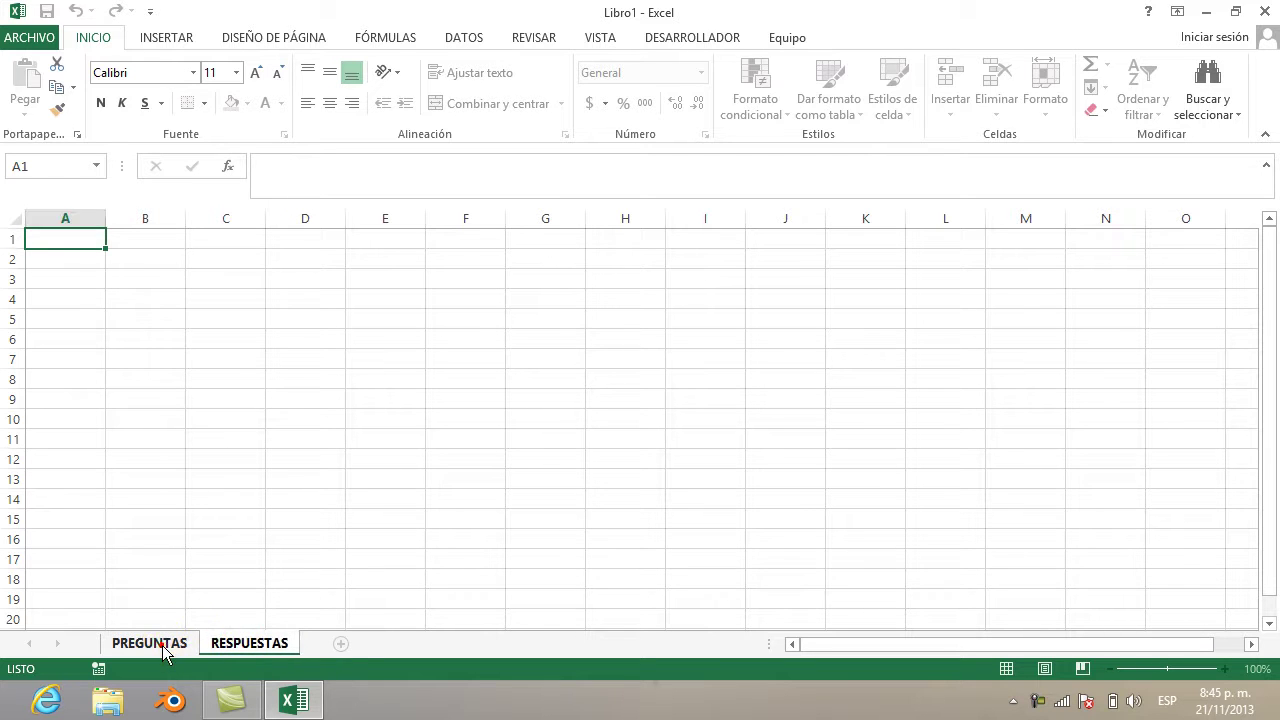
# On the PREGUNTAS sheet, enter the labels "FECHA :" in B4 and "NOMBRE:" in B5
pyautogui.click(163, 648)
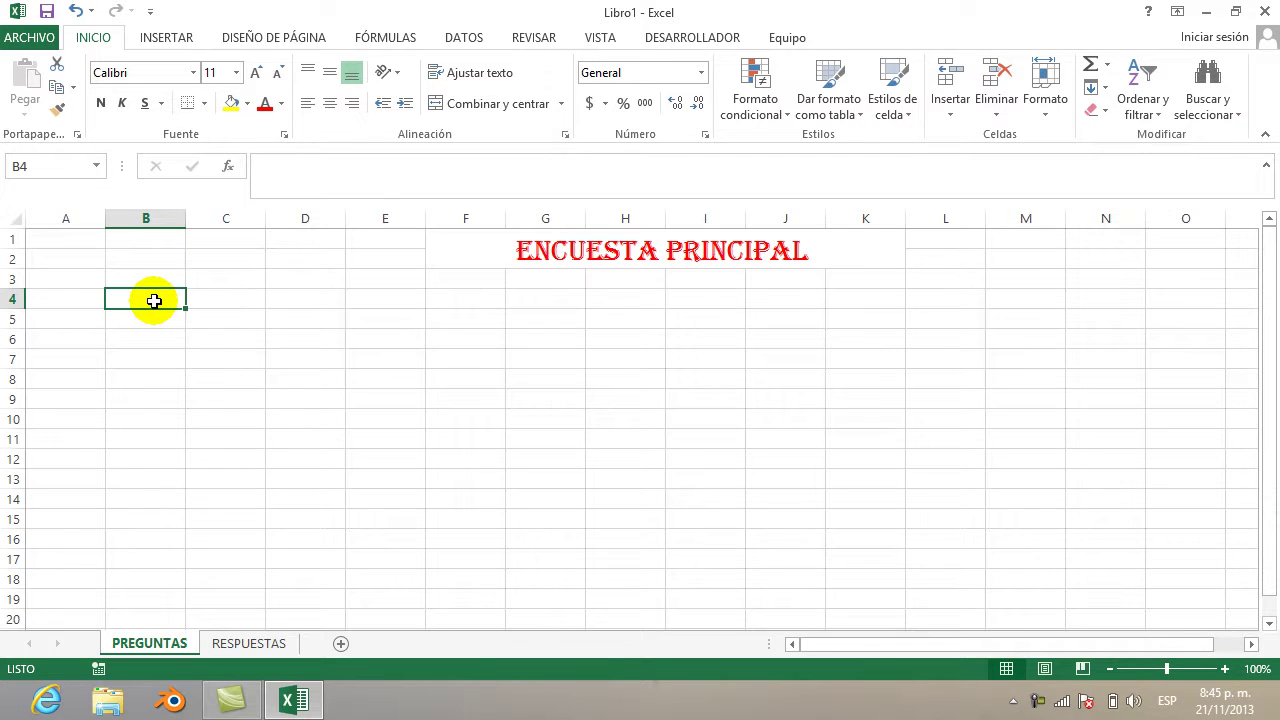
pyautogui.write('FECHA')
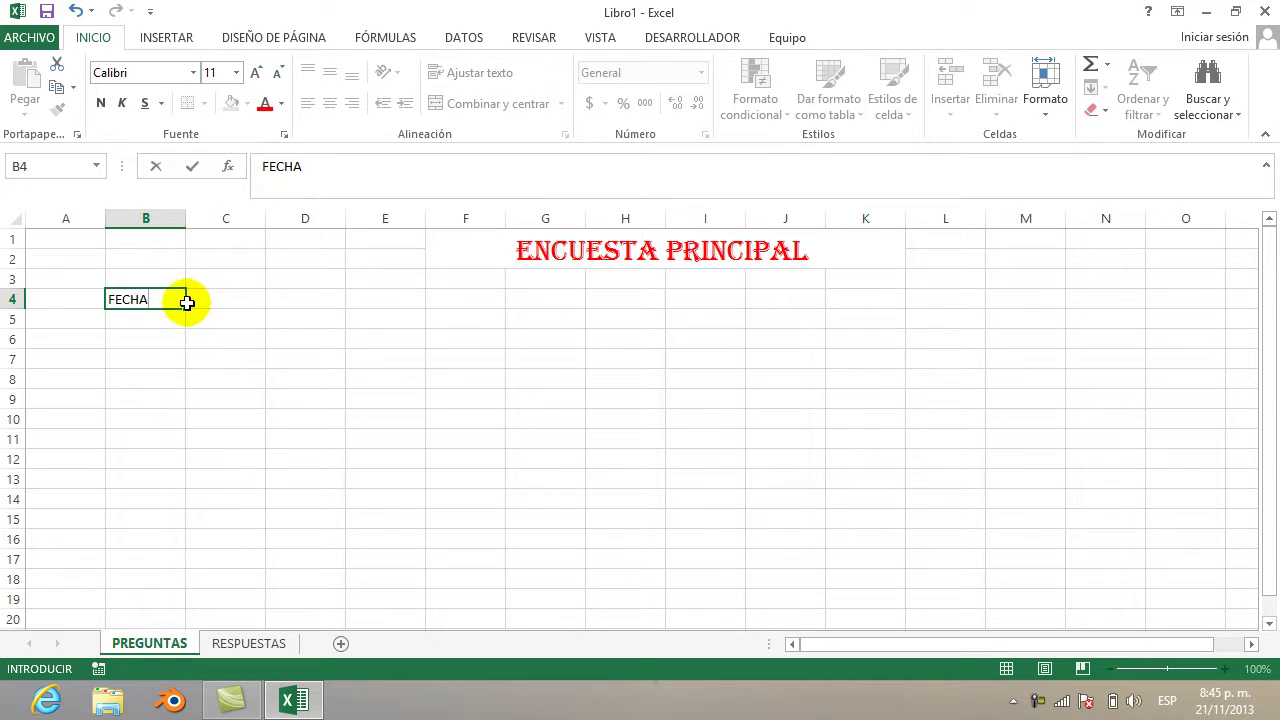
pyautogui.write(':')
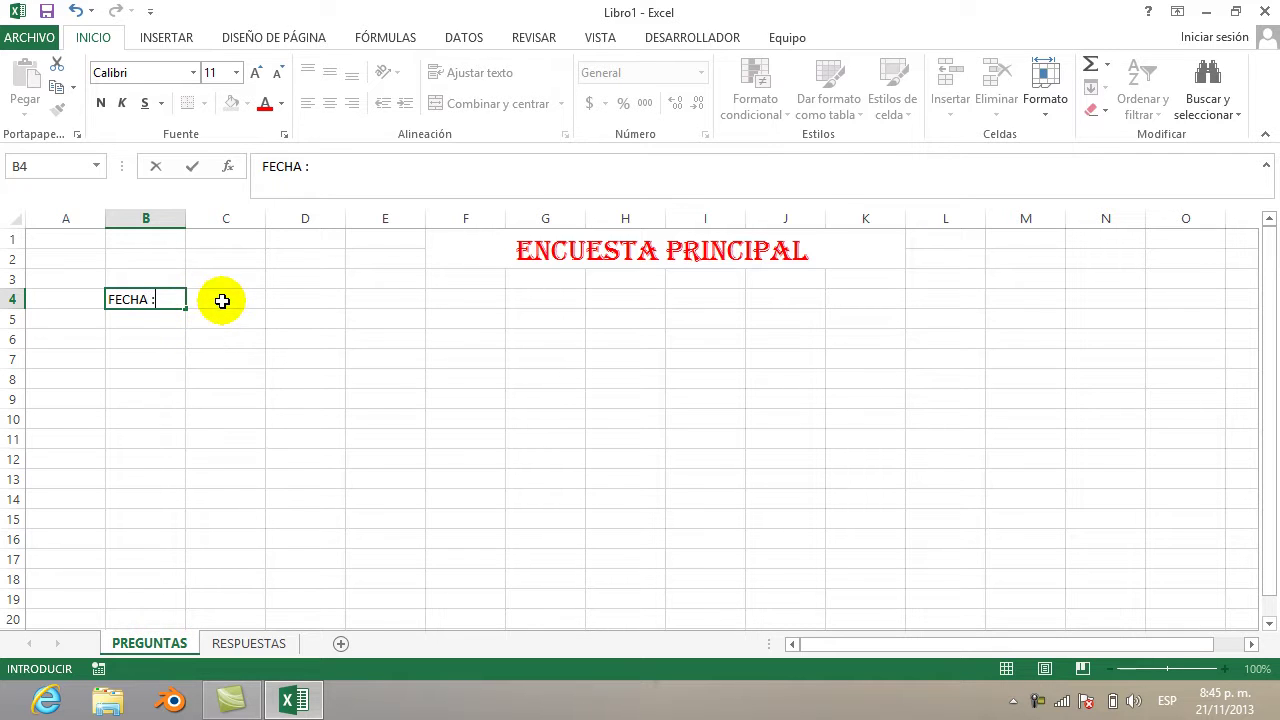
pyautogui.click(220, 300)
pyautogui.click(164, 319)
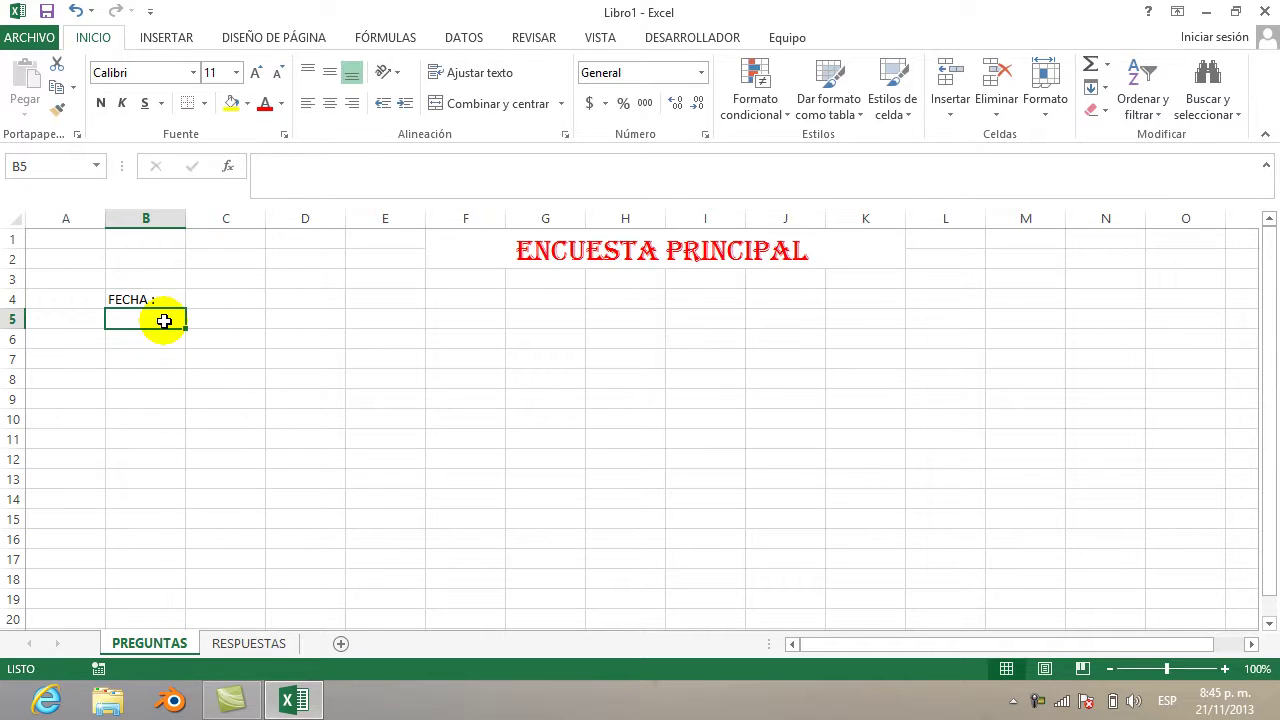
pyautogui.write('NOMBRE')
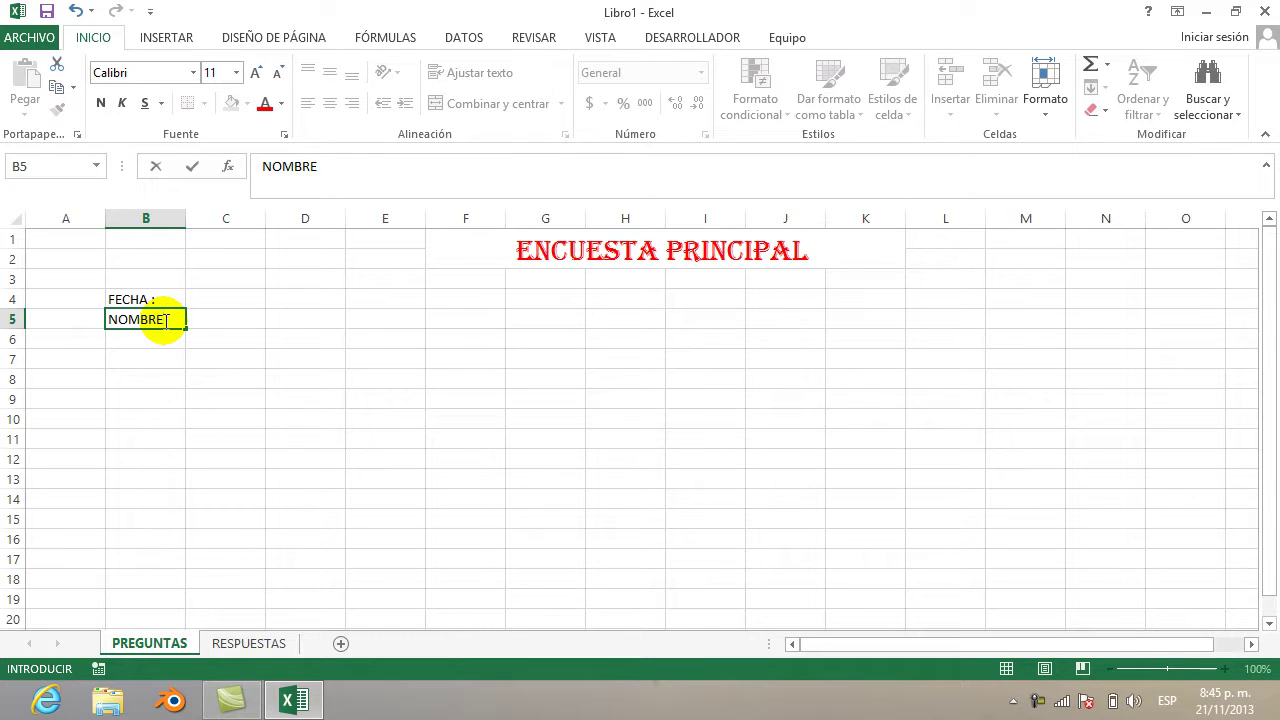
pyautogui.write(':')
# Enter the labels "TIPO DE DOCUMENTO" in B6 and "N° DOCUMENTO:" in B7
pyautogui.click(150, 338)
pyautogui.write('TIPO ')
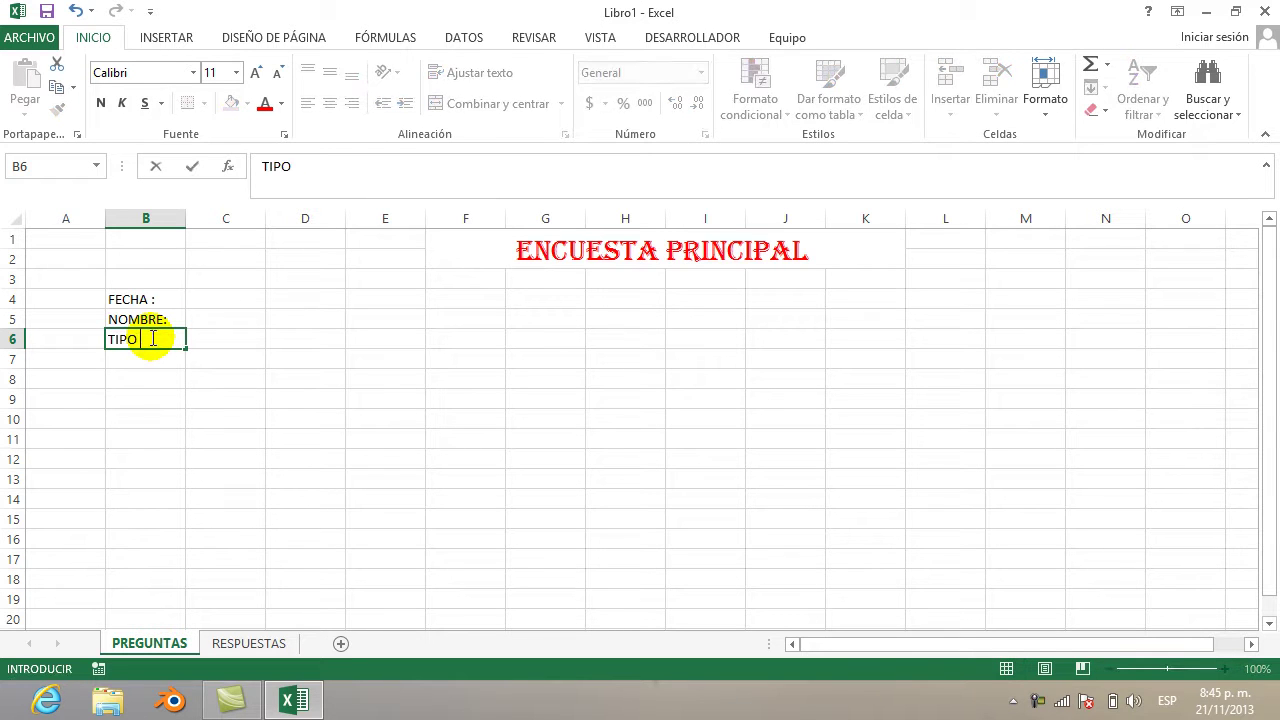
pyautogui.write('DE DOCUM')
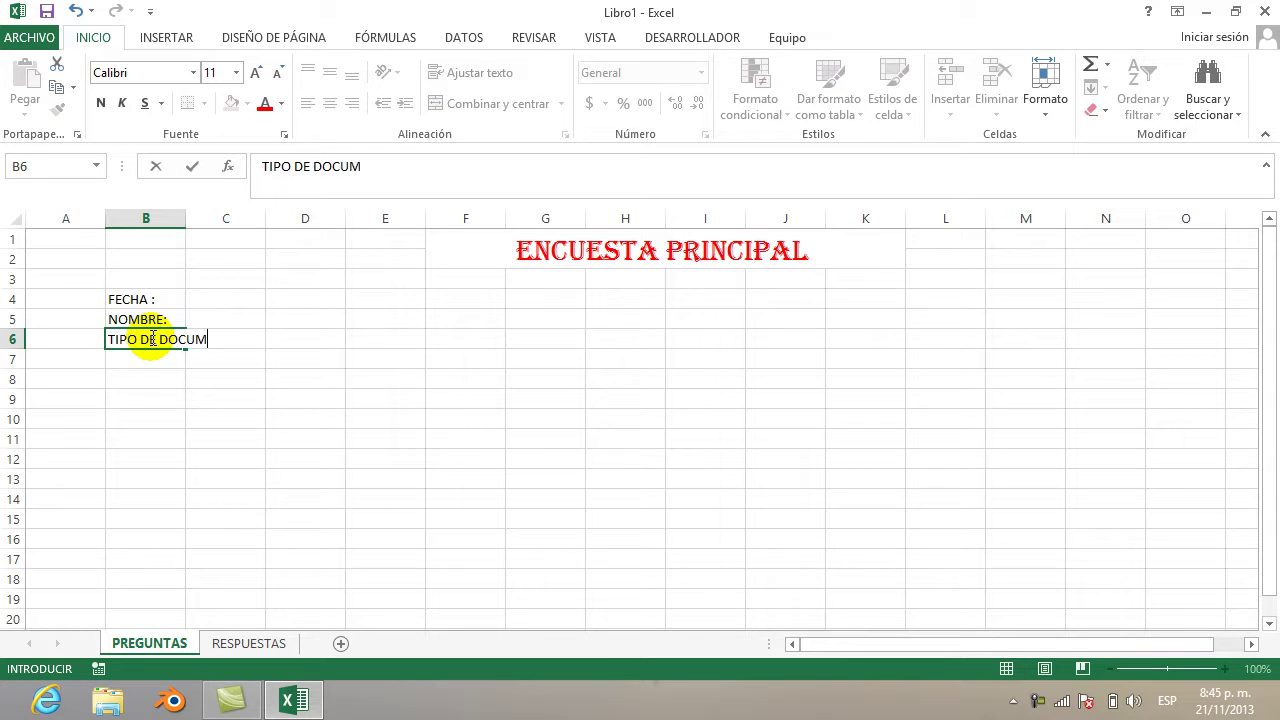
pyautogui.write('ENTO')
pyautogui.click(160, 358)
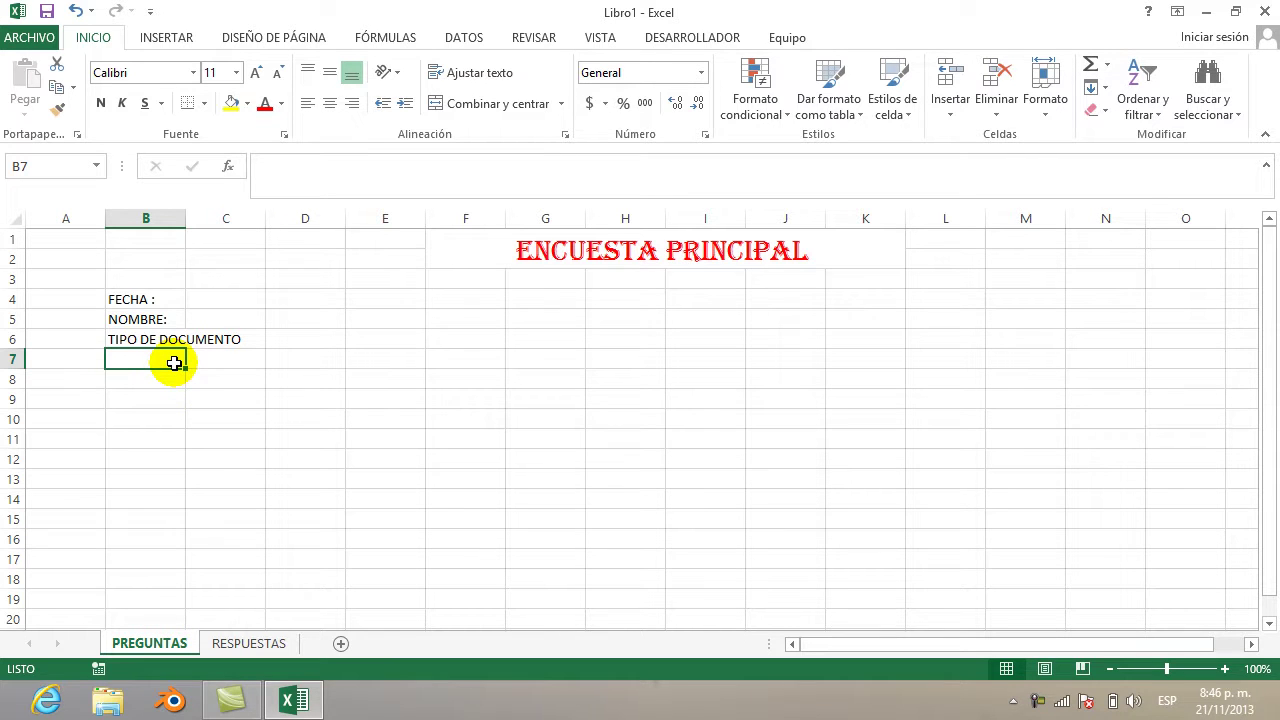
pyautogui.write('N')
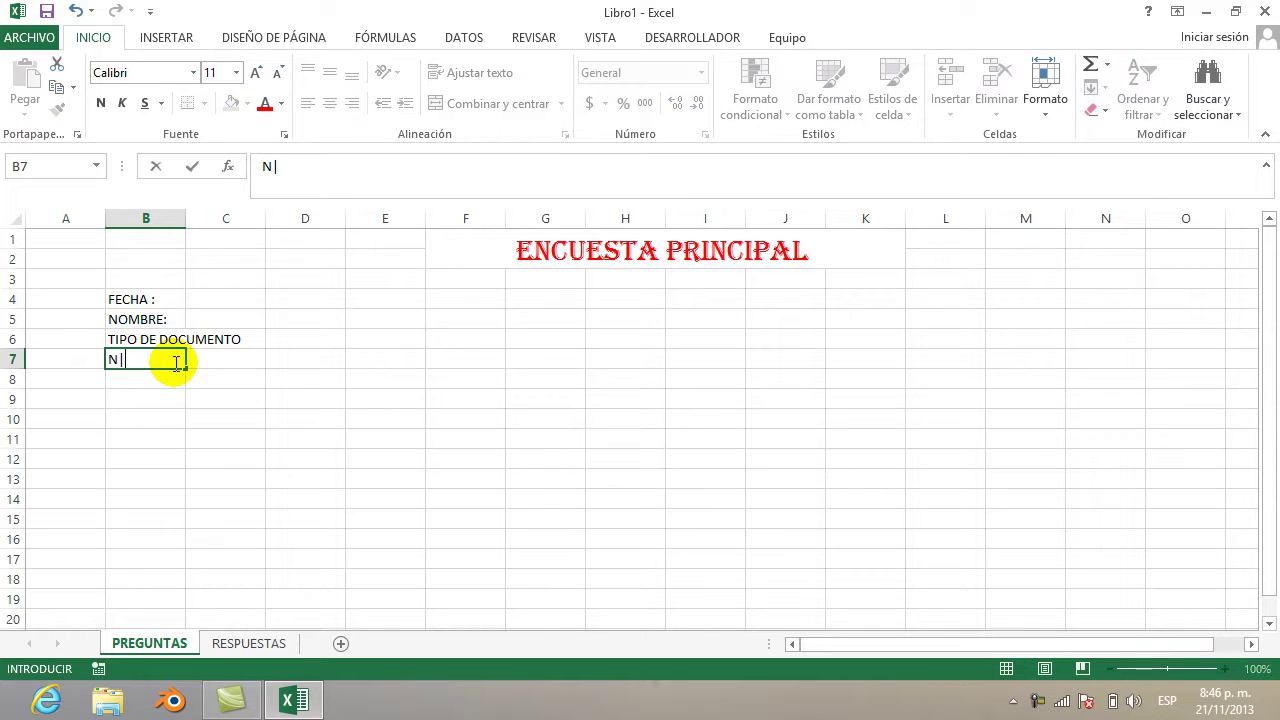
pyautogui.write('° DOCUMENTO:')
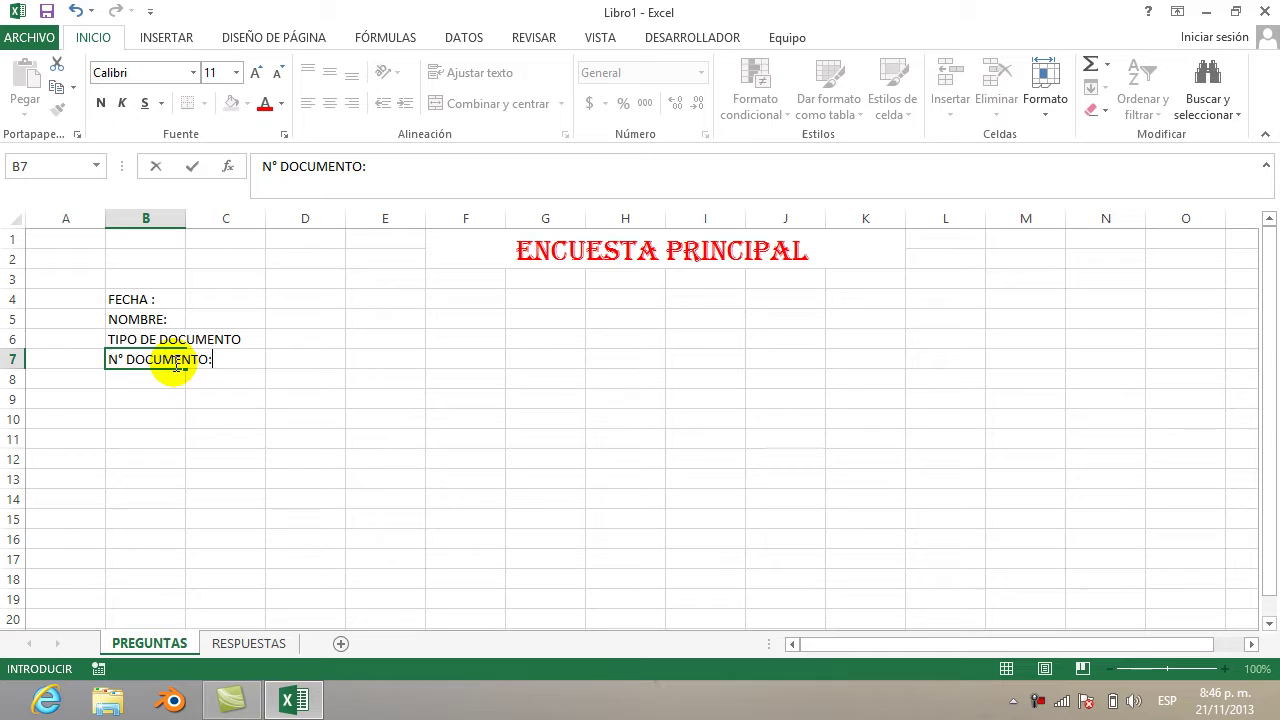
# Merge and center the TIPO DE DOCUMENTO label across B6:C6 and the N° DOCUMENTO: label across B7:C7
pyautogui.click(243, 343)
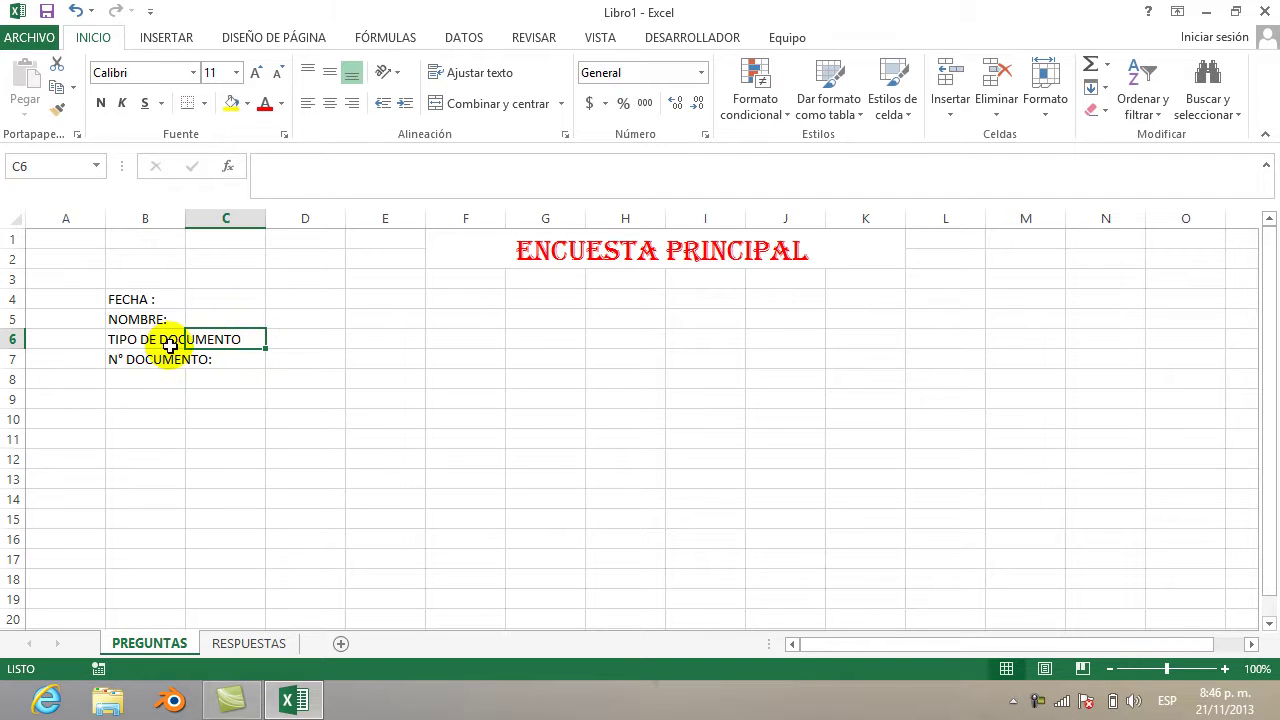
pyautogui.moveTo(163, 339); pyautogui.dragTo(214, 334)
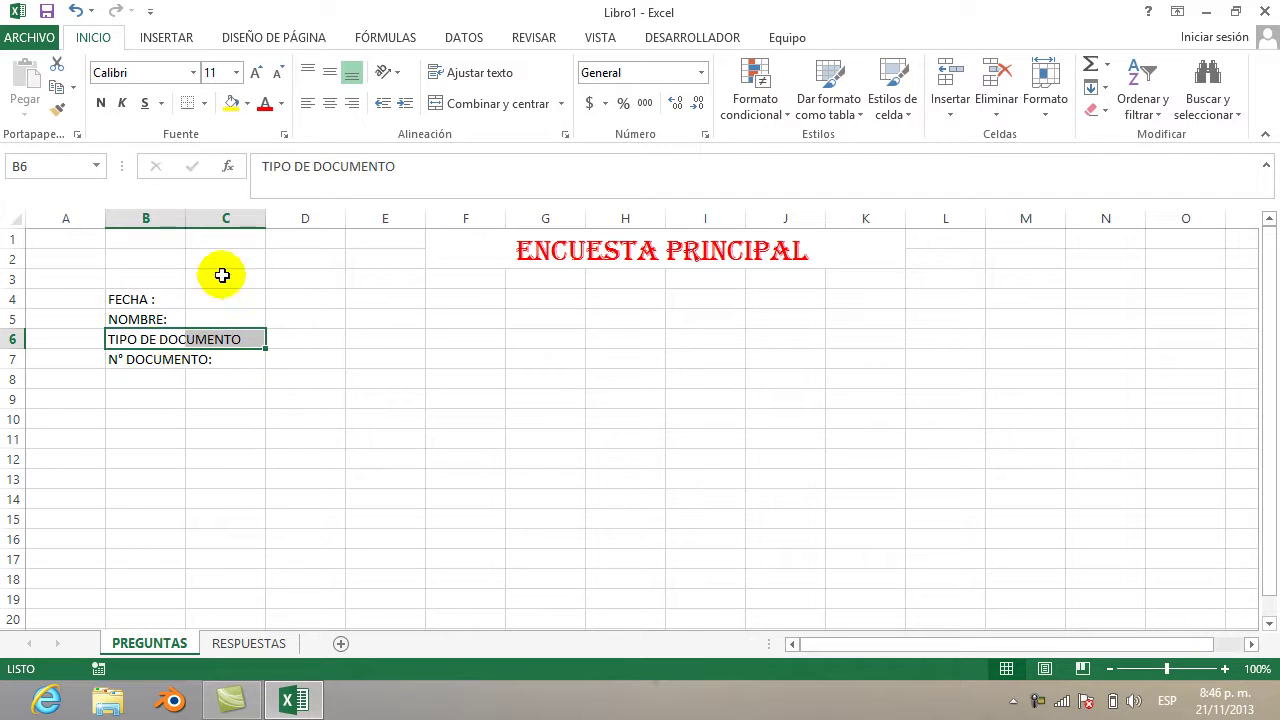
pyautogui.click(474, 104)
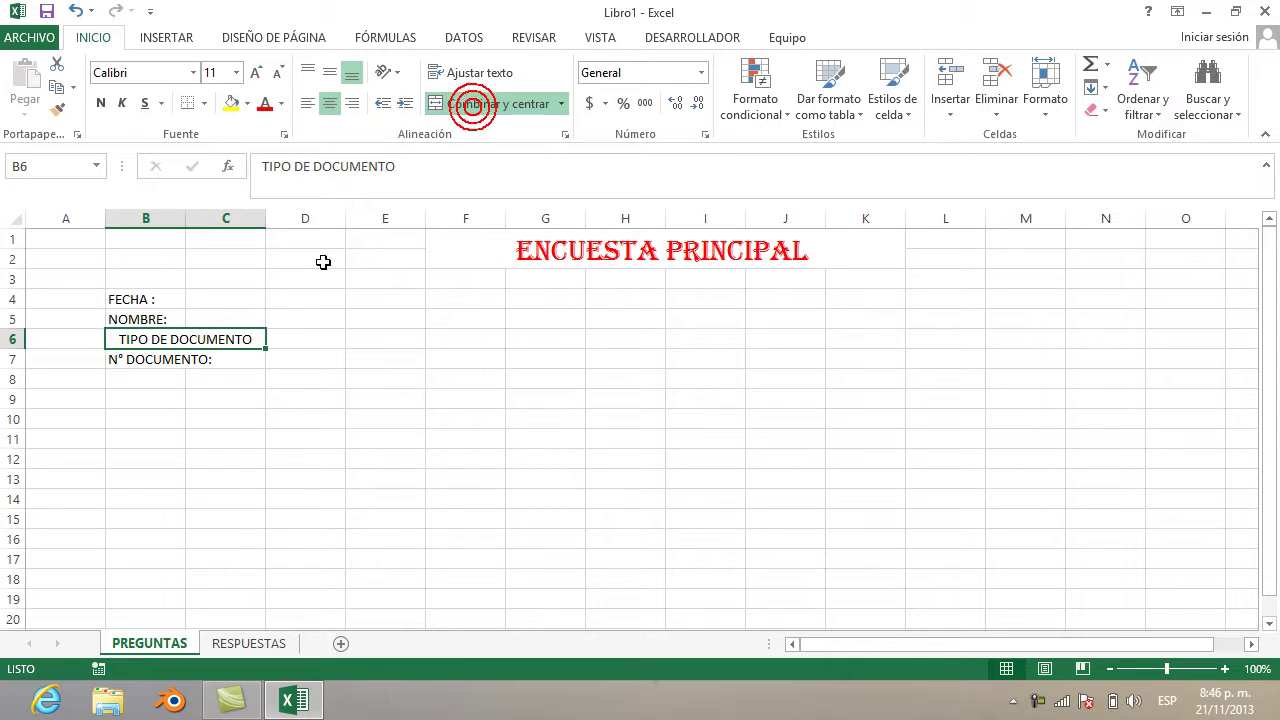
pyautogui.moveTo(168, 360); pyautogui.dragTo(224, 360)
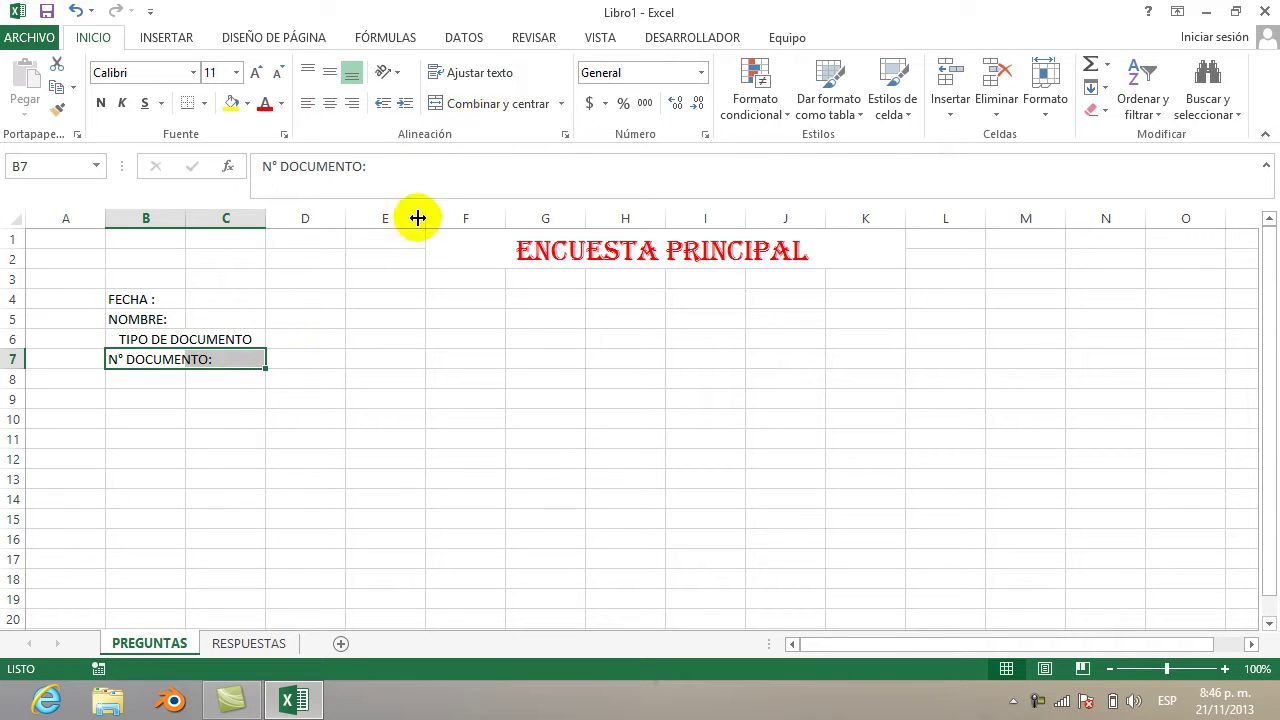
pyautogui.click(489, 105)
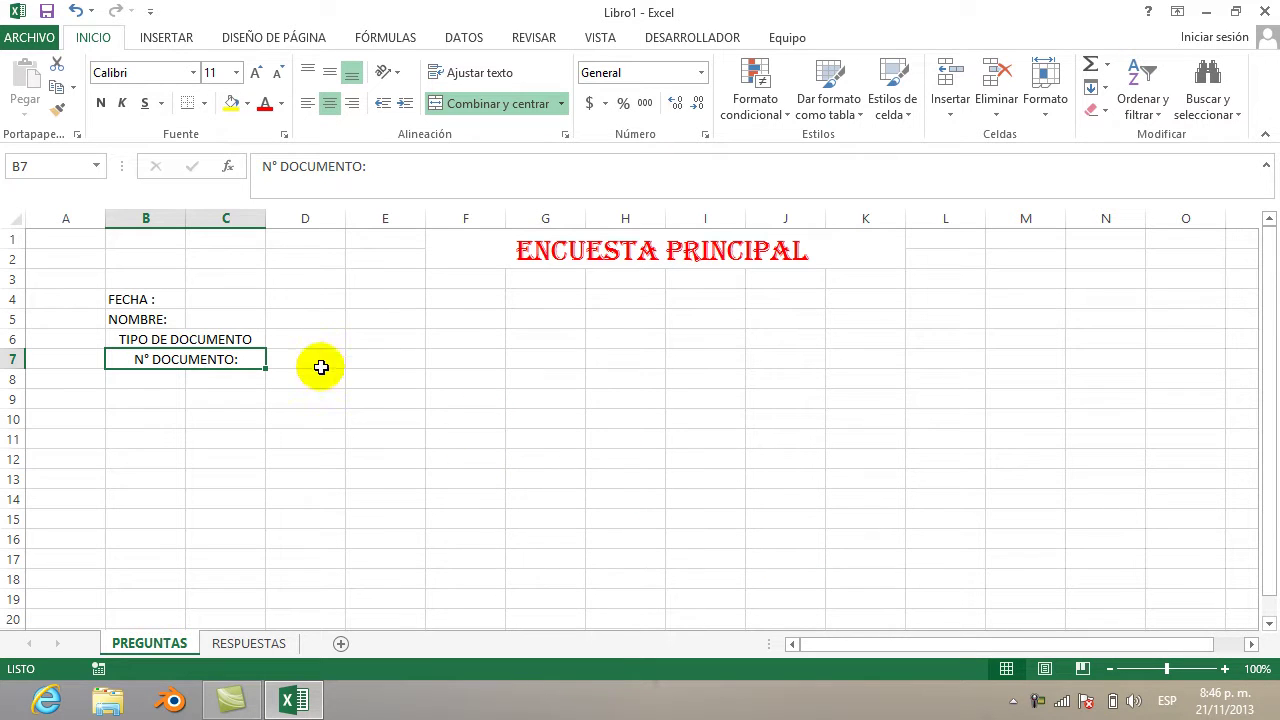
# Set up data validation on D6 as a list (Lista) with the source T.I;C.C;PASAPORTE;C.E
pyautogui.click(306, 314)
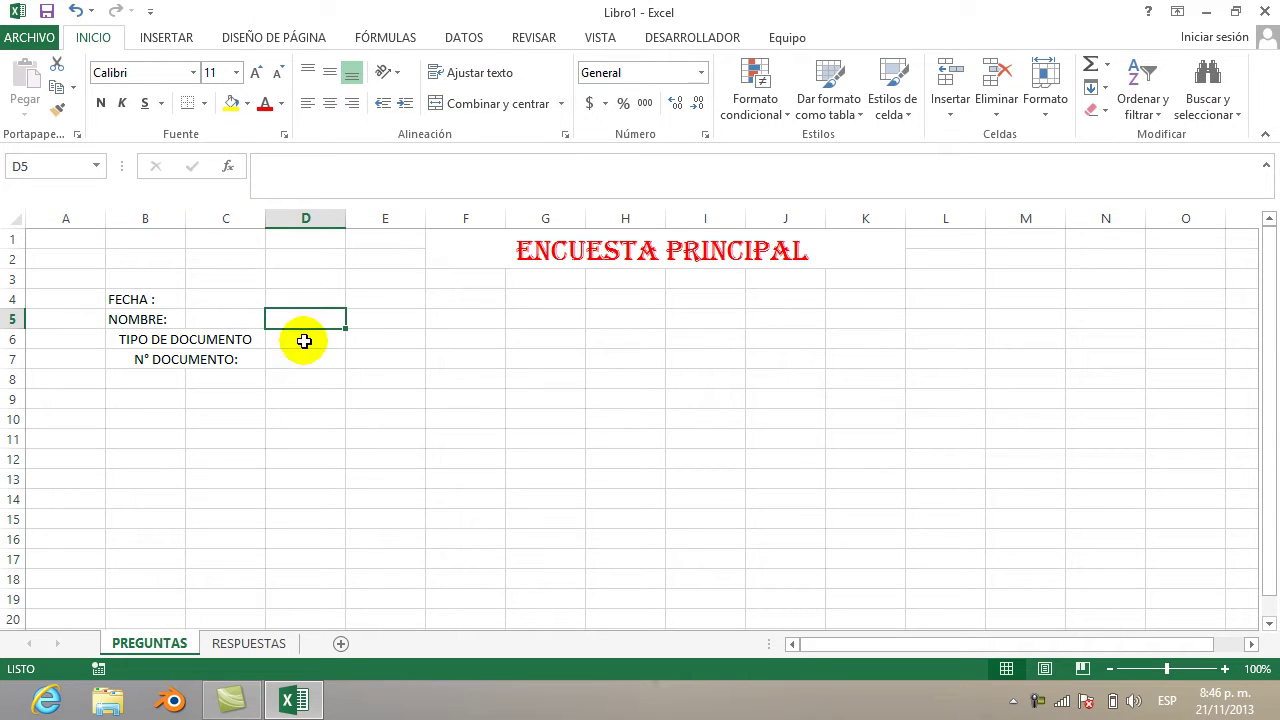
pyautogui.click(304, 339)
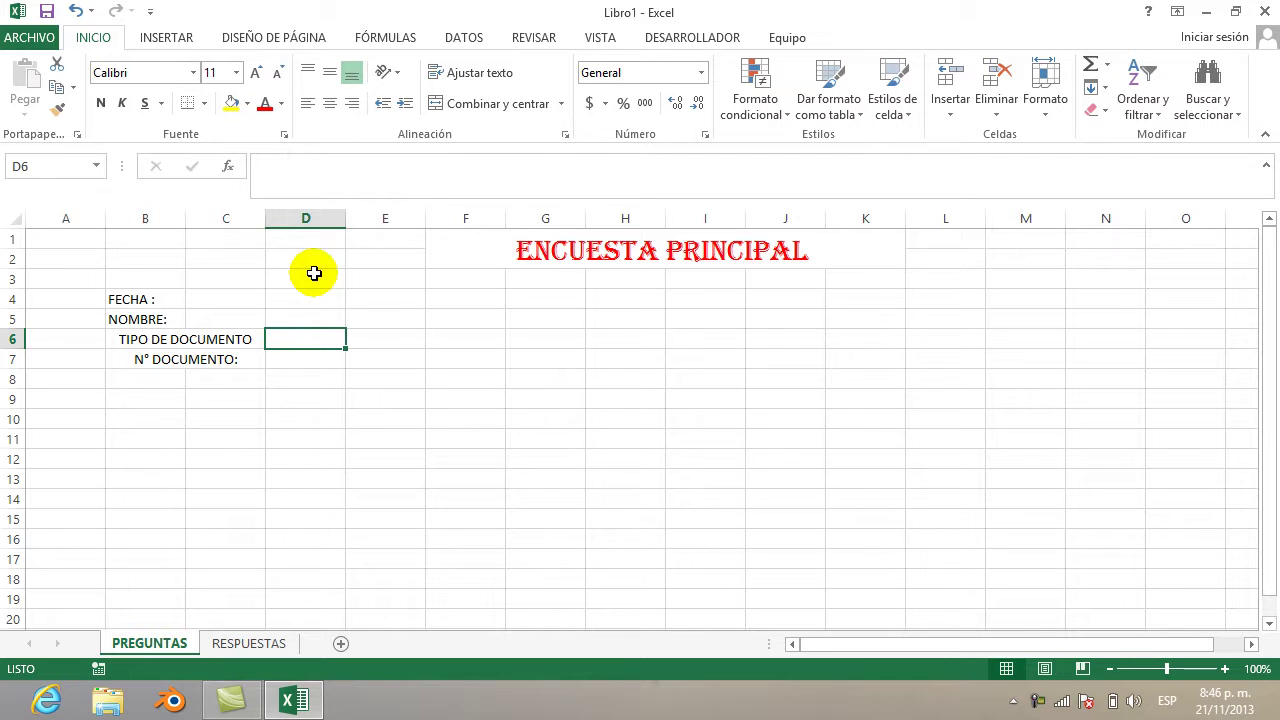
pyautogui.click(462, 38)
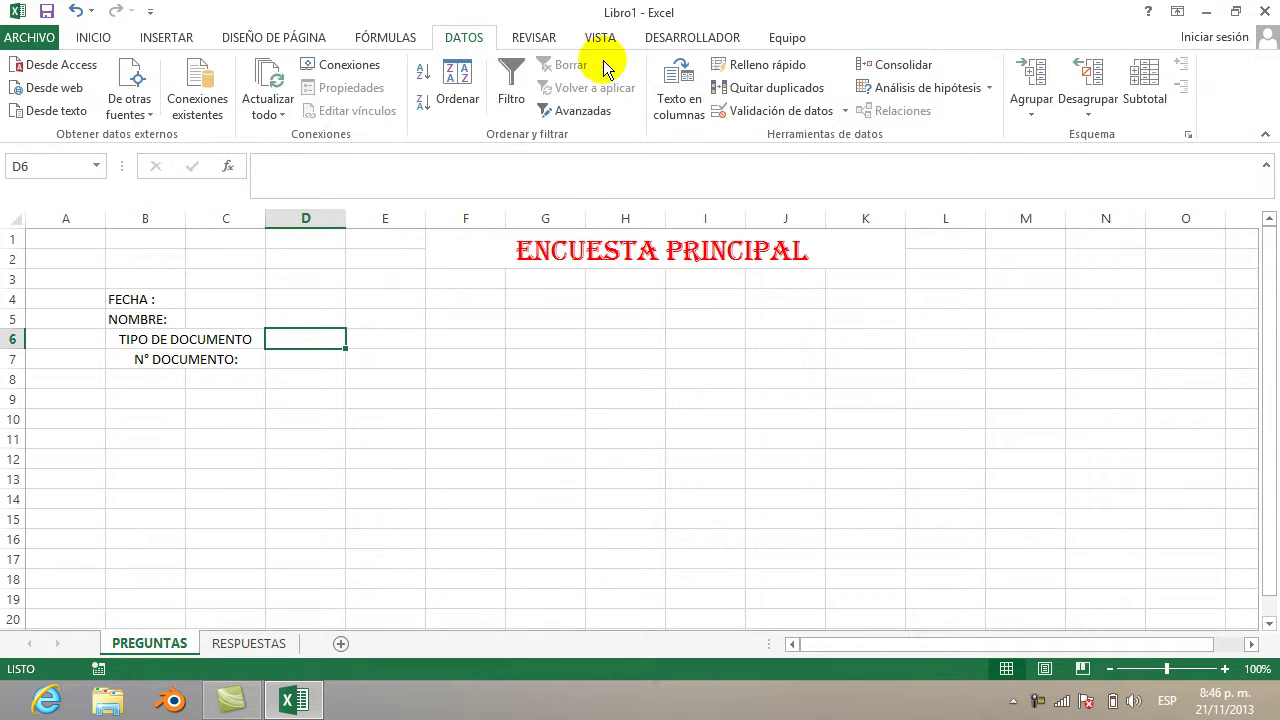
pyautogui.click(749, 112)
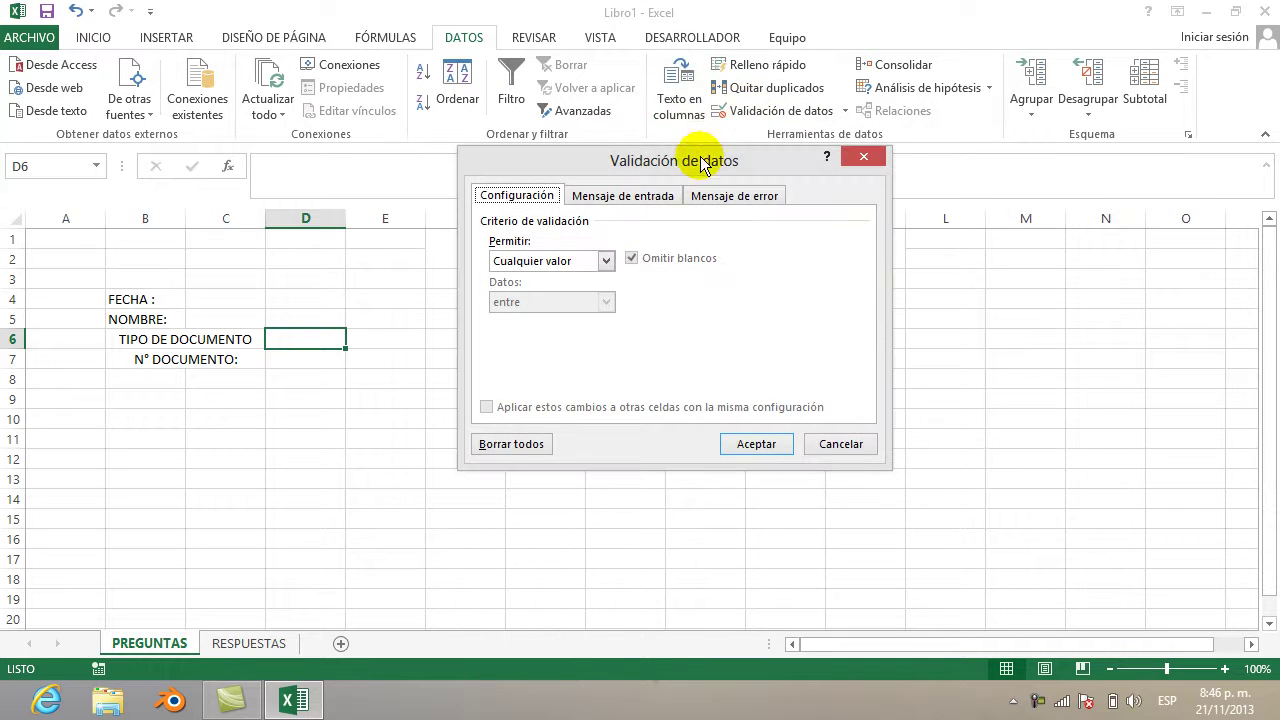
pyautogui.click(606, 260)
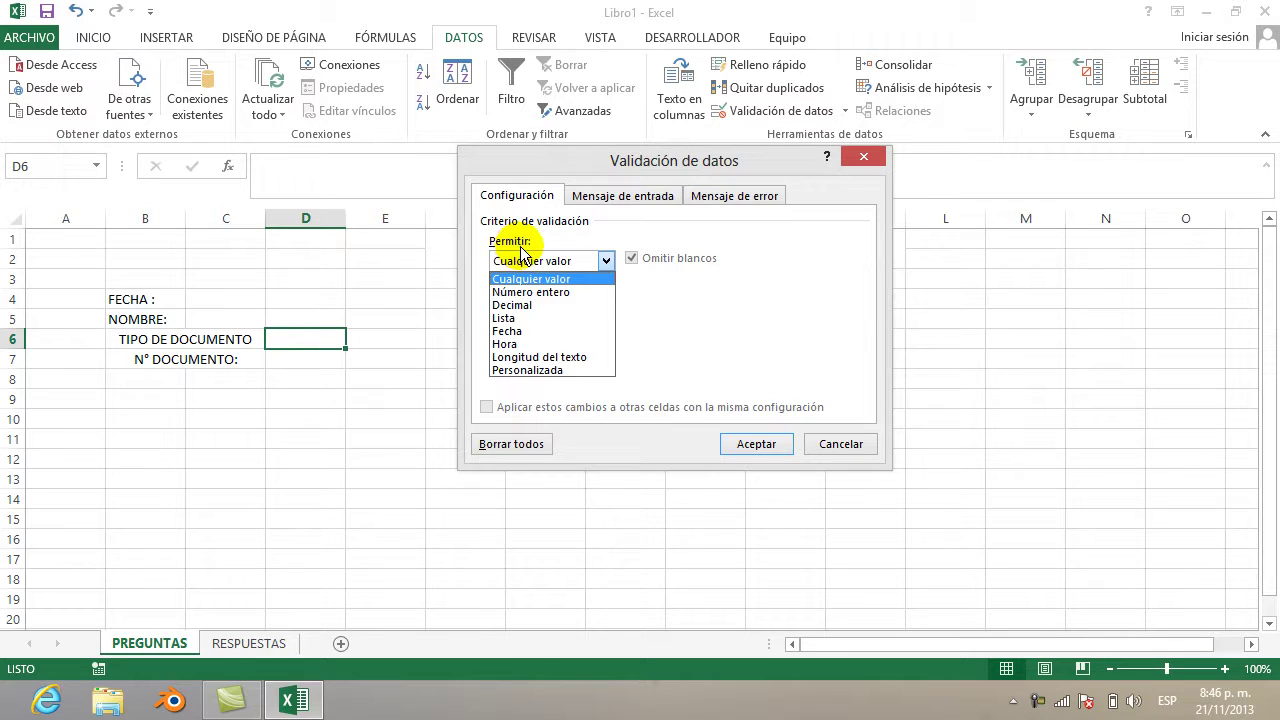
pyautogui.click(520, 317)
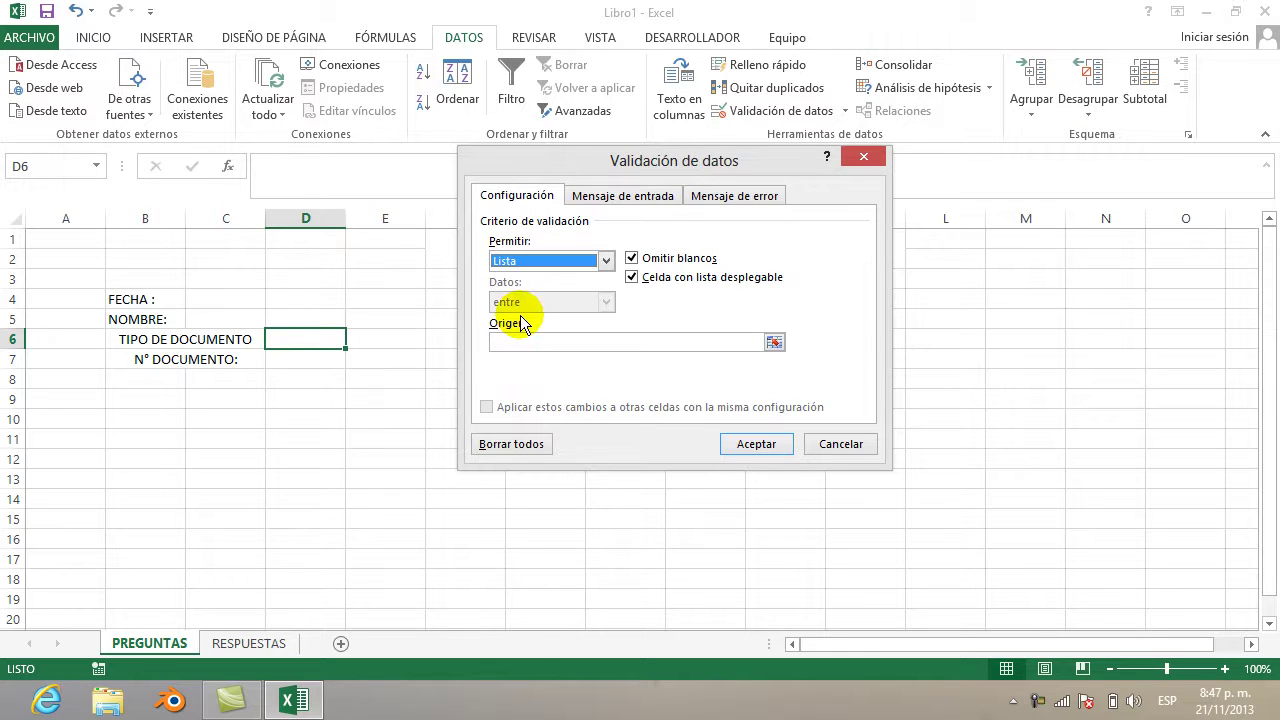
pyautogui.click(520, 340)
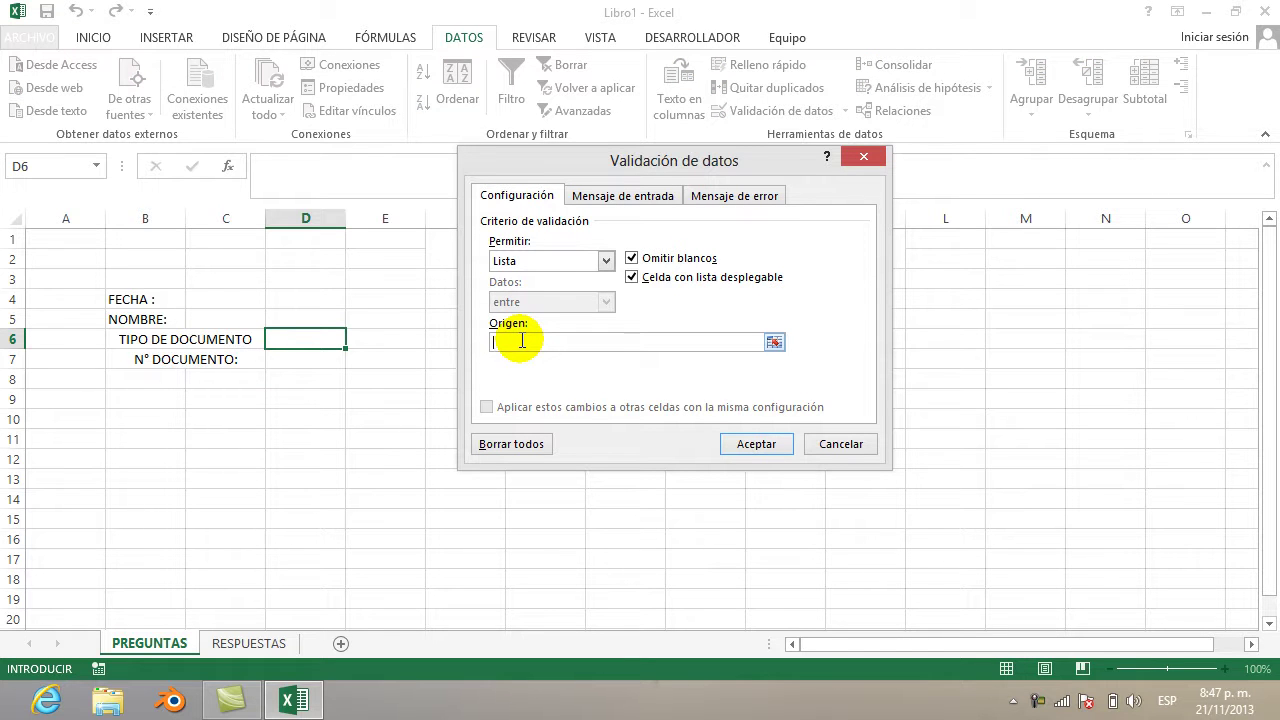
pyautogui.write('T.I')
pyautogui.click(1038, 706)
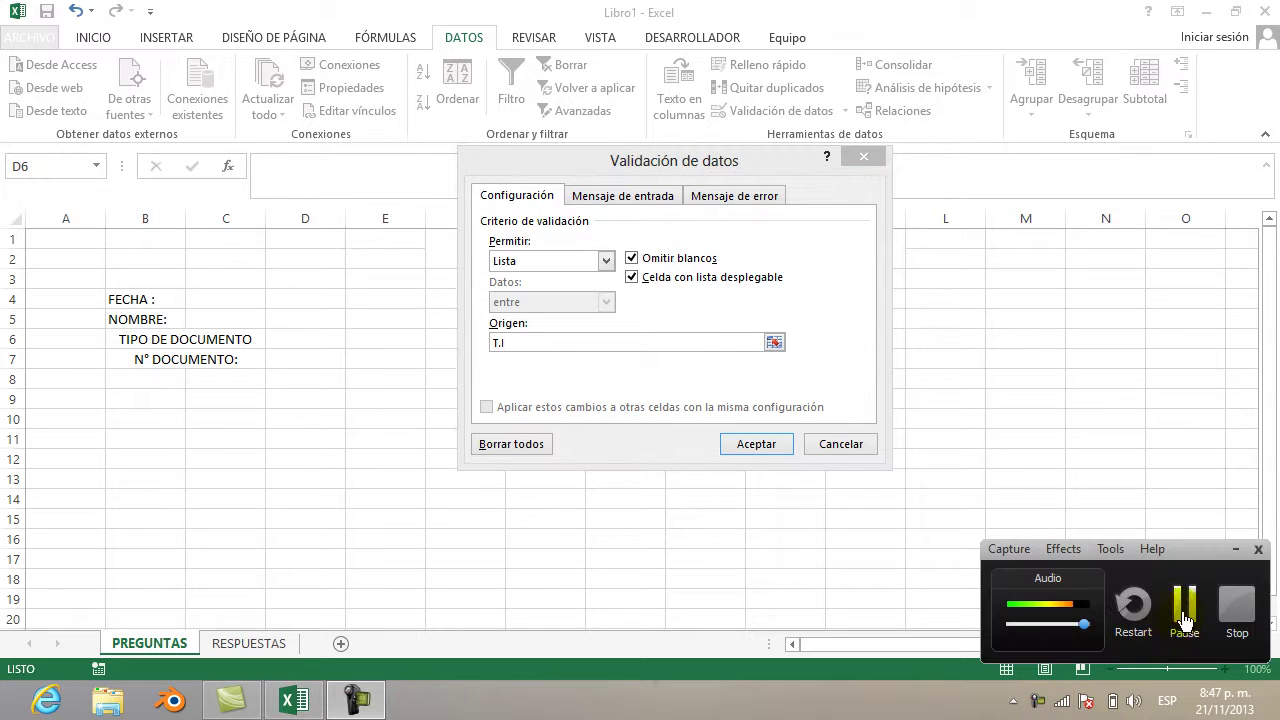
pyautogui.click(1180, 600)
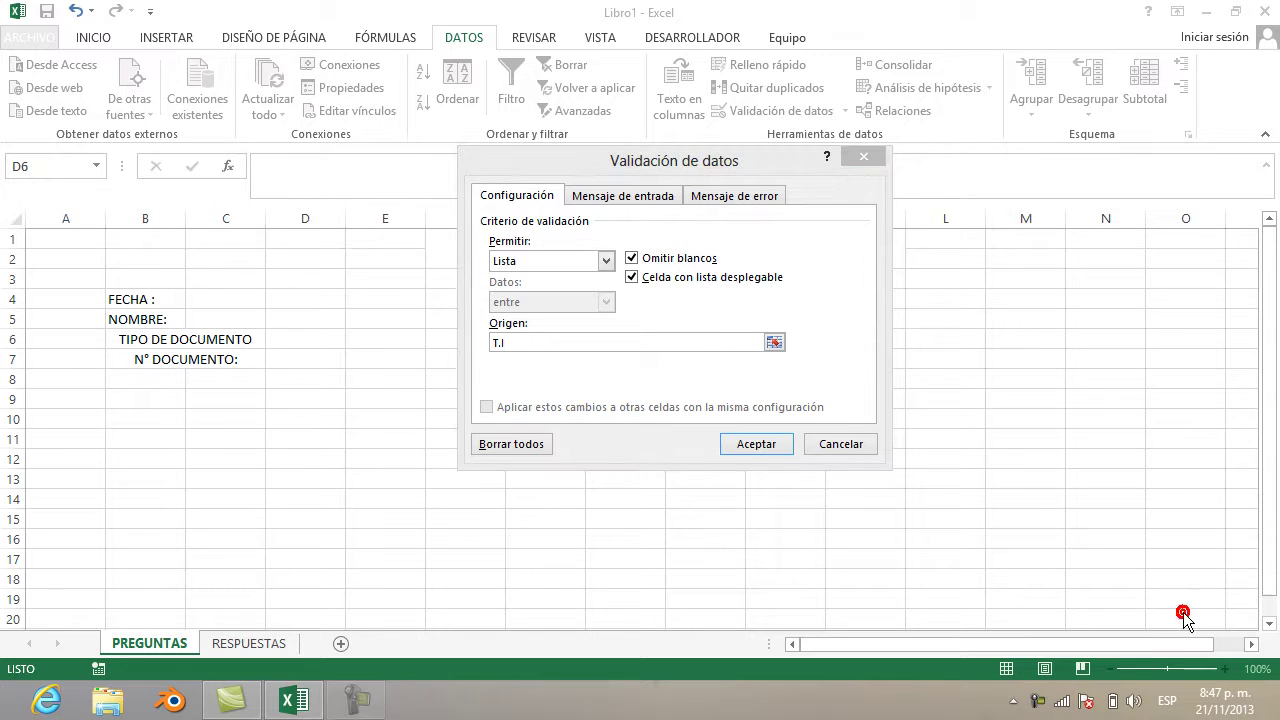
pyautogui.click(537, 344)
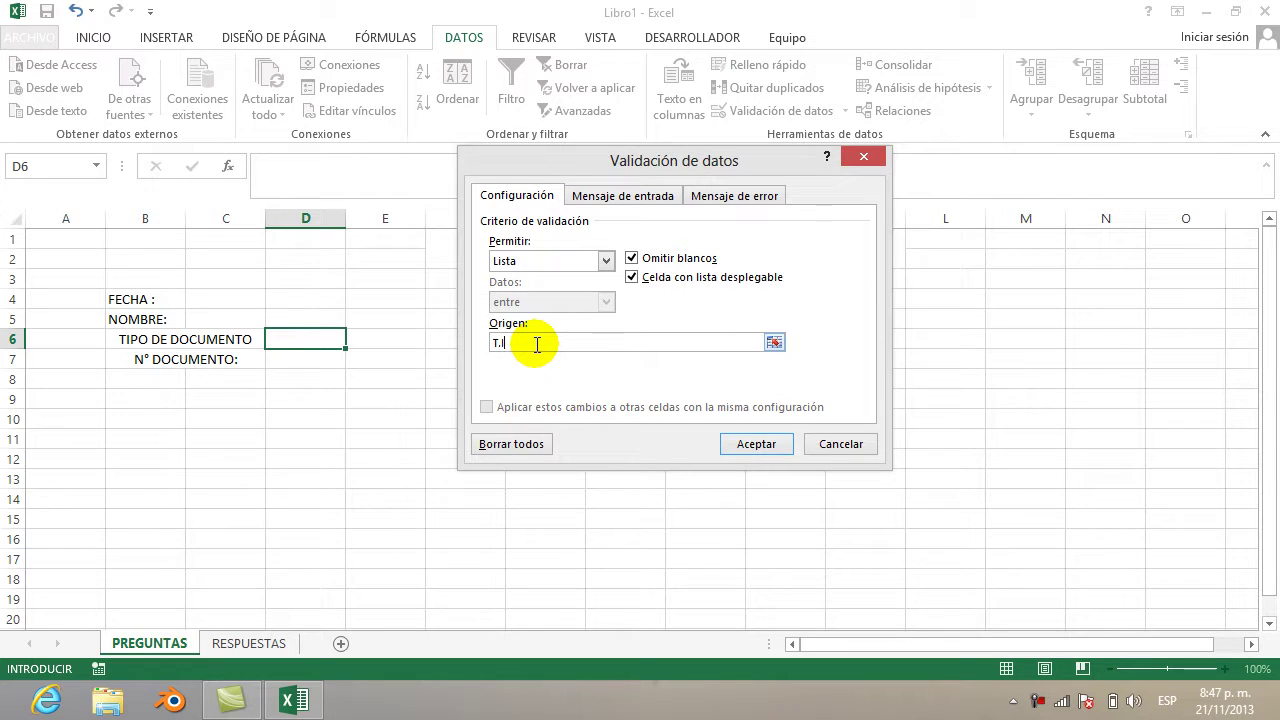
pyautogui.write(';C.C;PASAPORTE;C.E')
# Give the D6 validation an input message titled "INGRESAR EL TIPO DE DOCUMENTO" with the text "INGRESAR EL TIPO DE DOCUMENTO VALIDO"
pyautogui.click(584, 197)
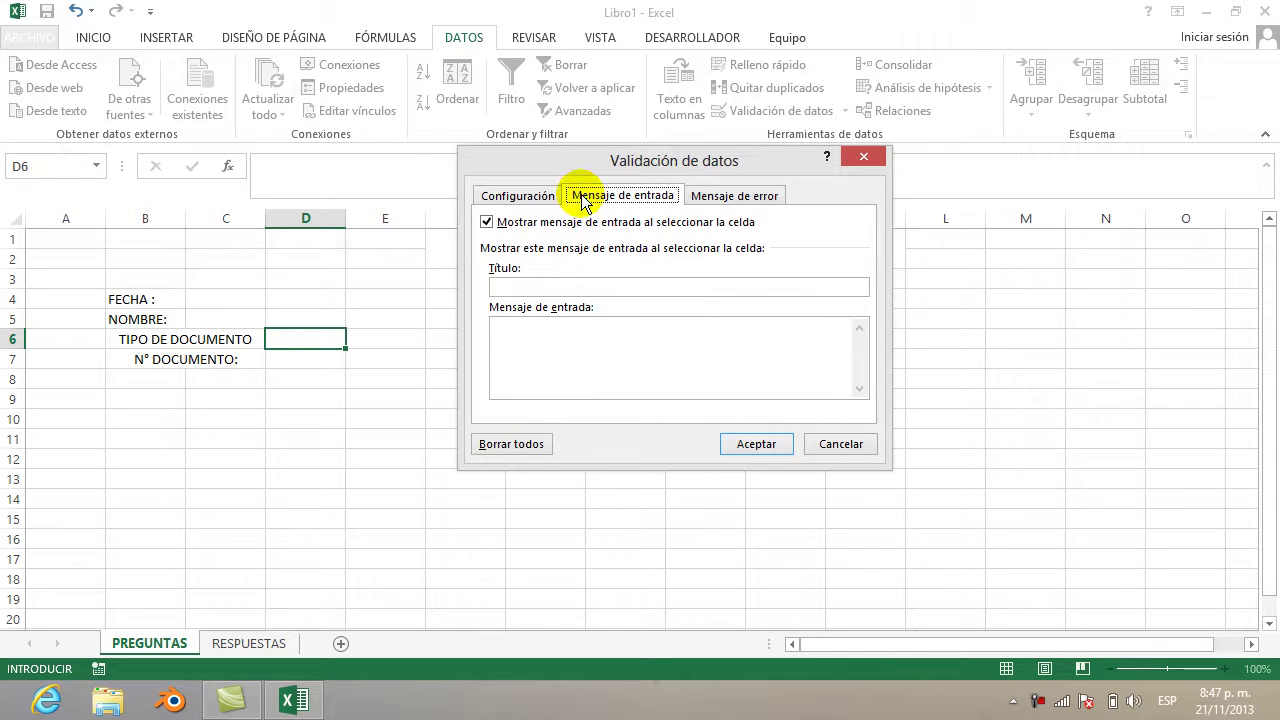
pyautogui.click(574, 288)
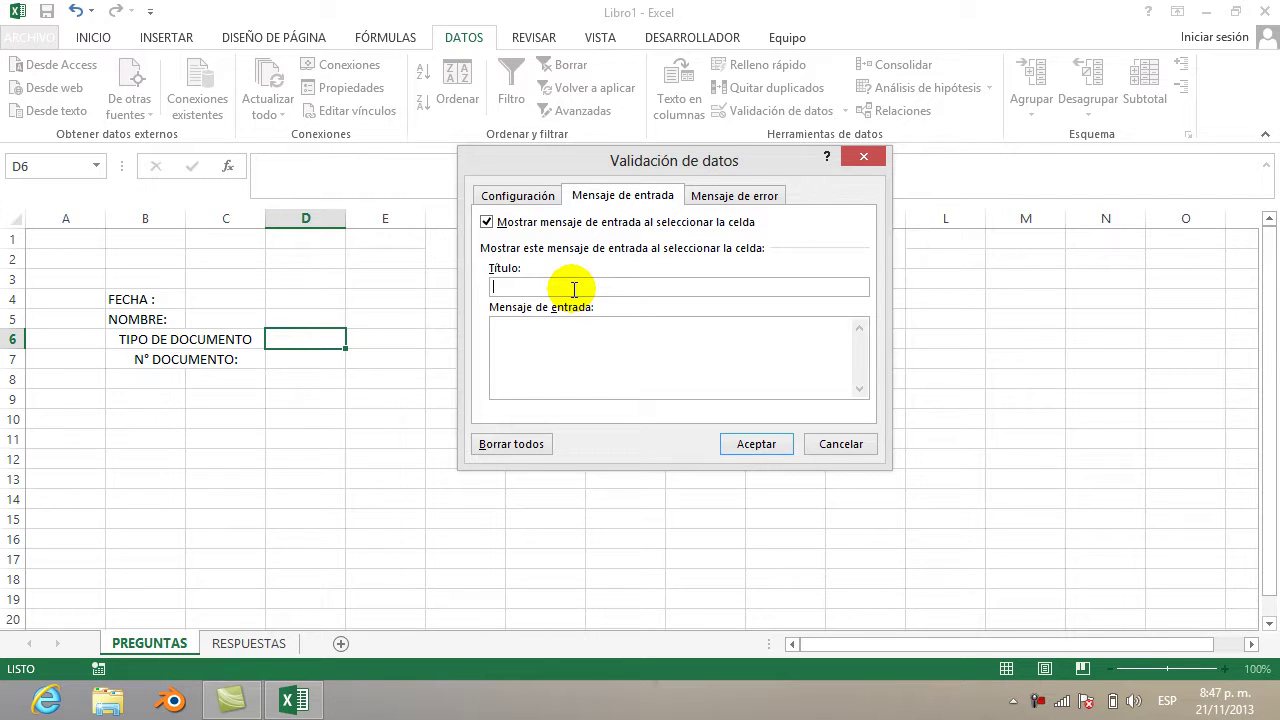
pyautogui.write('NGRESAR EL TIPO DE DOCUMENTO')
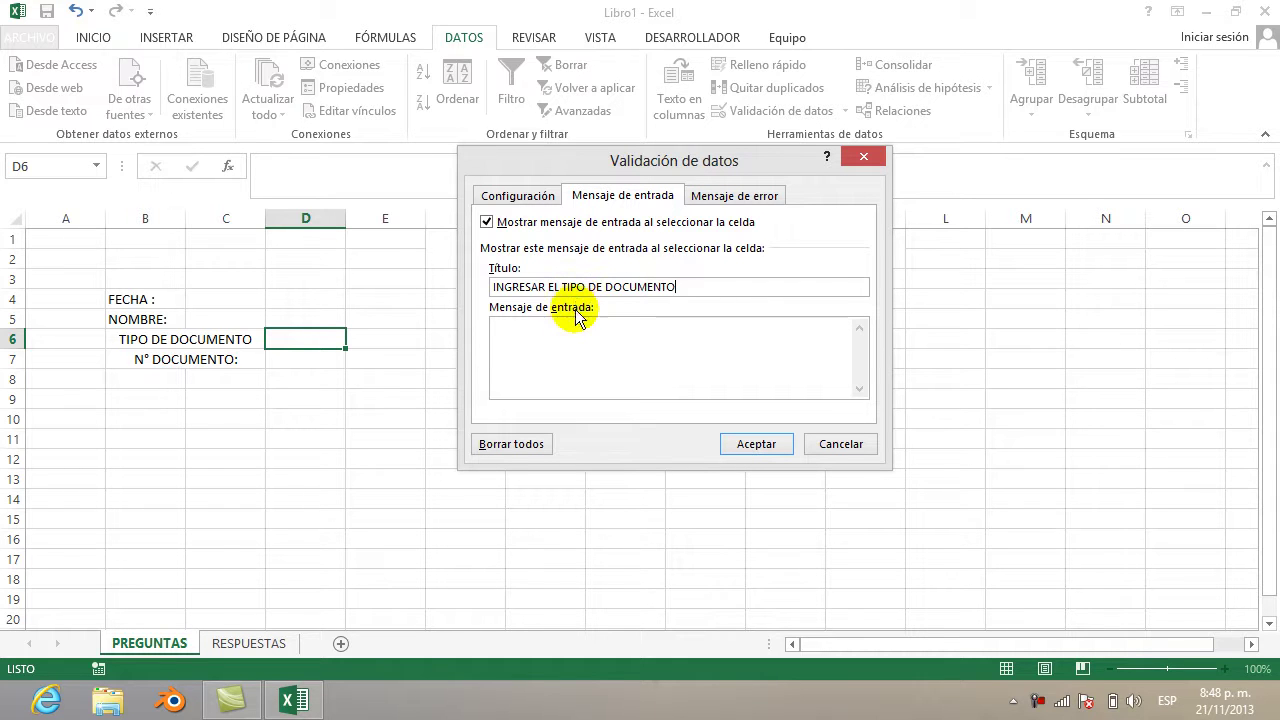
pyautogui.click(577, 336)
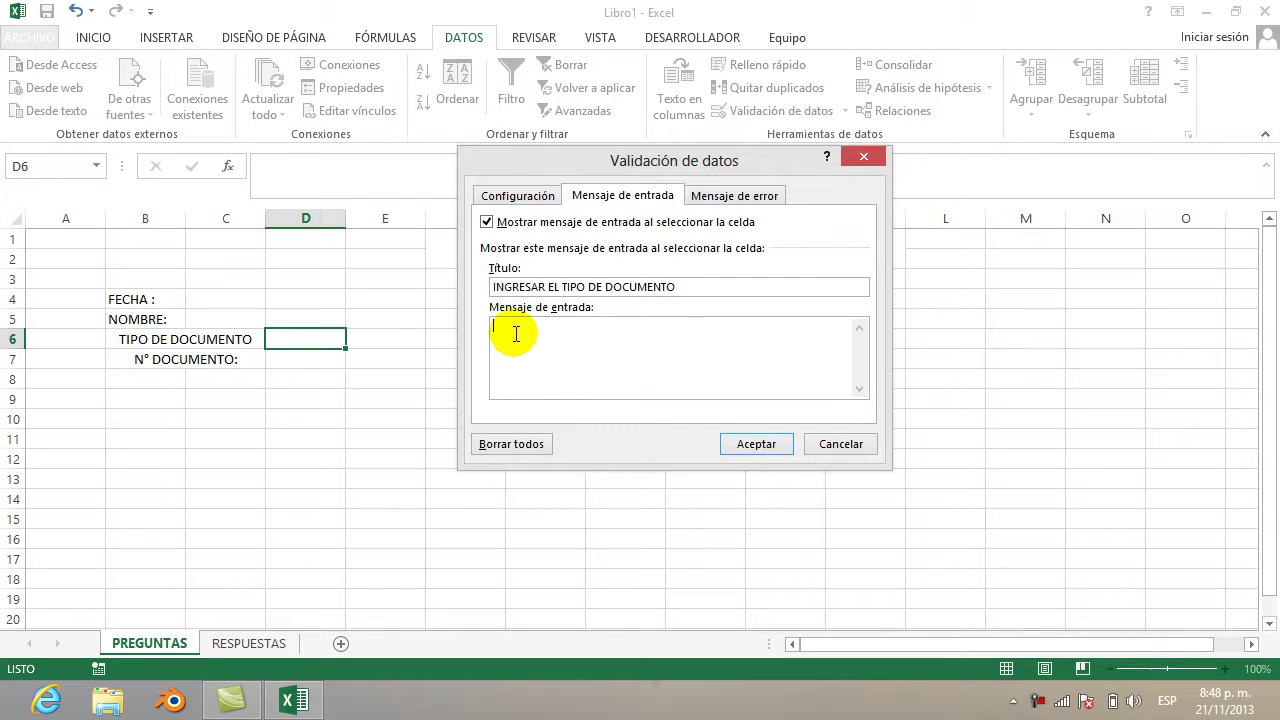
pyautogui.write('NGRESAR EL TIPO DE C')
pyautogui.press('BackSpace')
pyautogui.write('DOCUMENTO VALIDP')
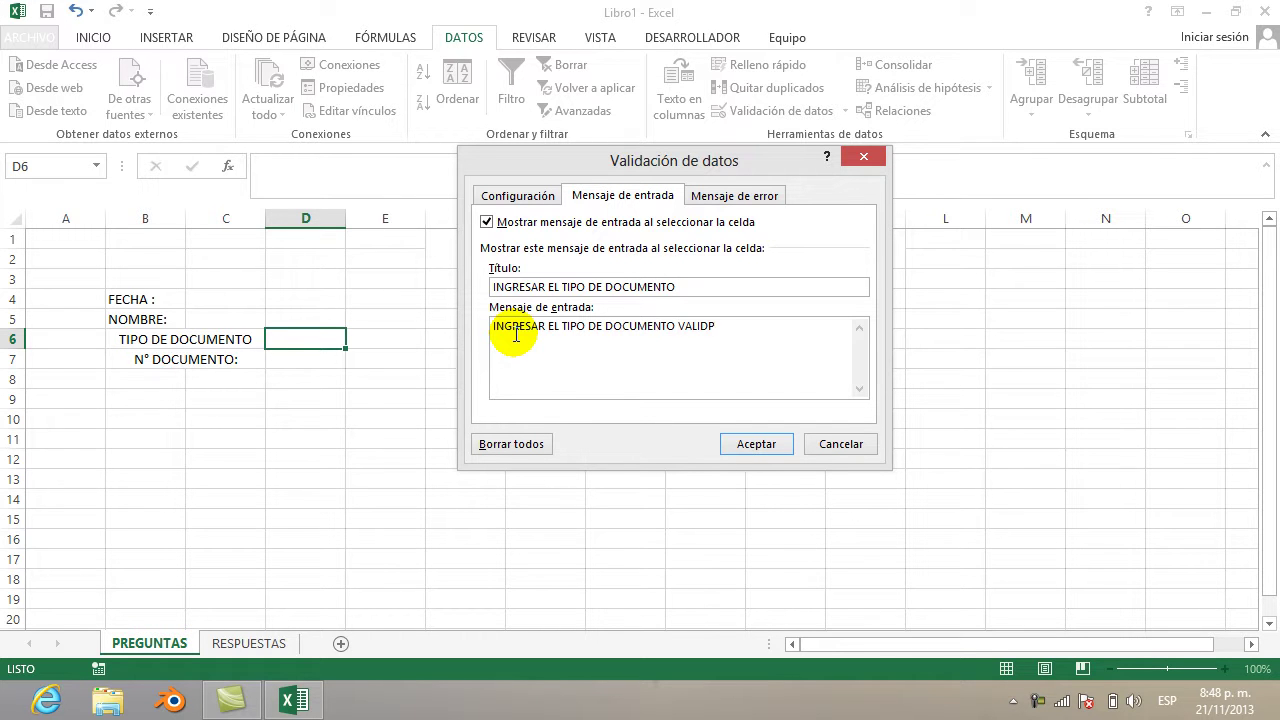
pyautogui.press('BackSpace')
pyautogui.write('O')
# Add an error alert titled "ERROR" with the message "HA INGRESADO UN DOCUMENTO INVALIDO" and apply the validation to D6
pyautogui.click(707, 195)
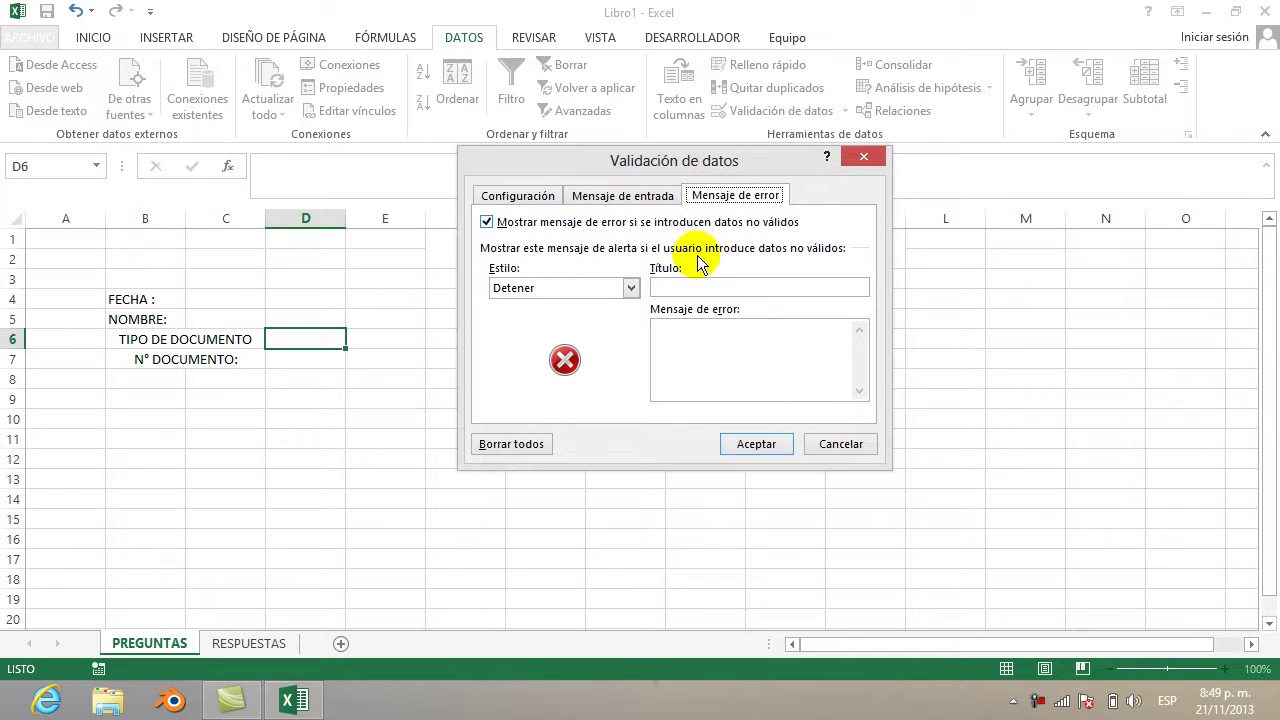
pyautogui.click(695, 288)
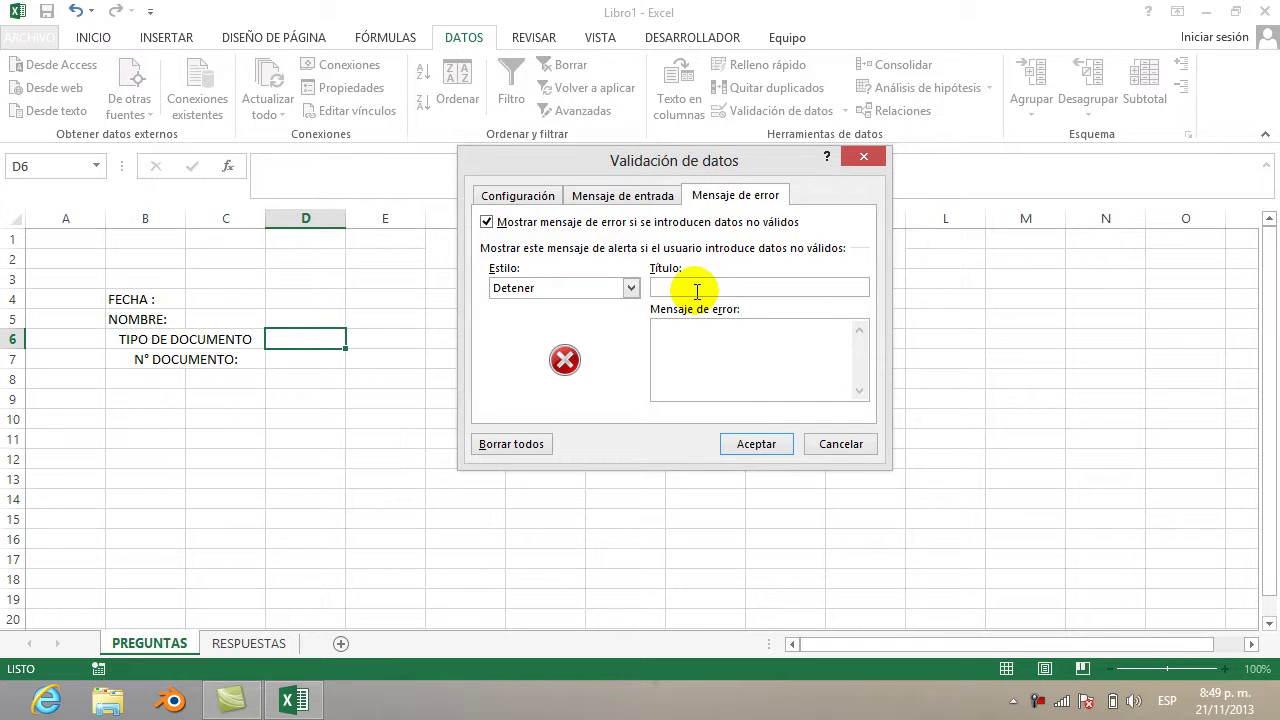
pyautogui.write('ERROR')
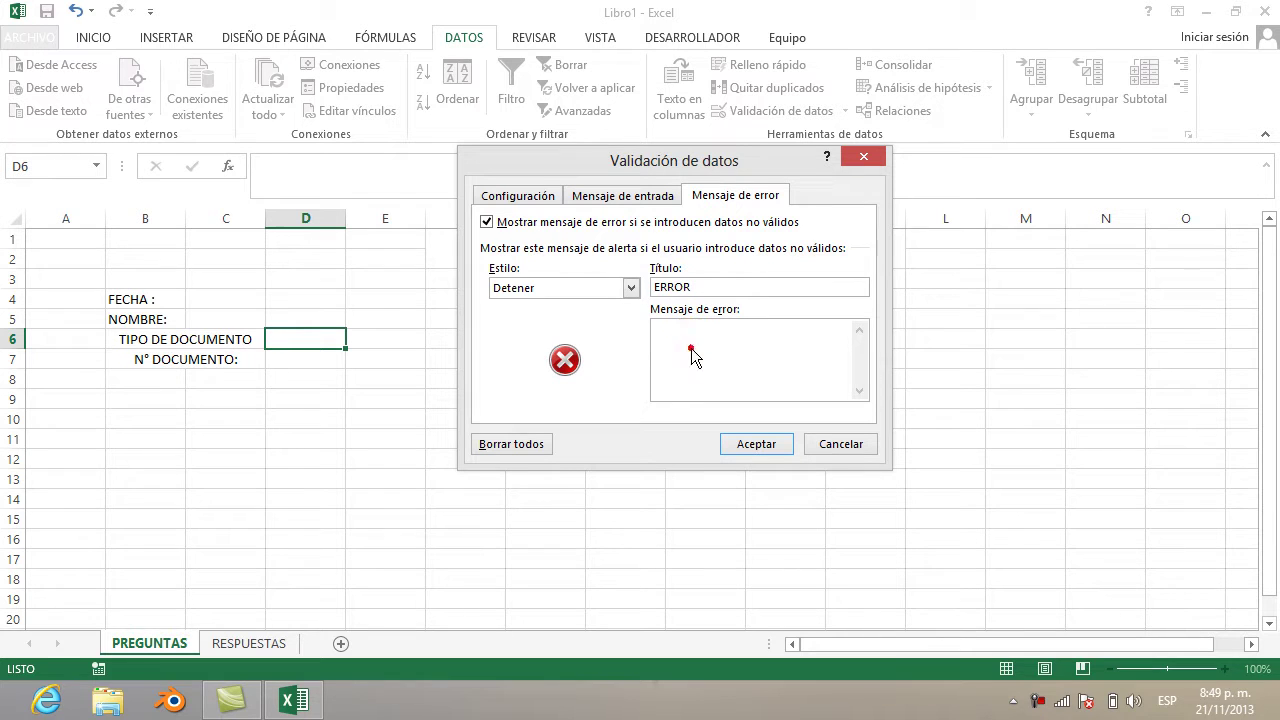
pyautogui.click(692, 350)
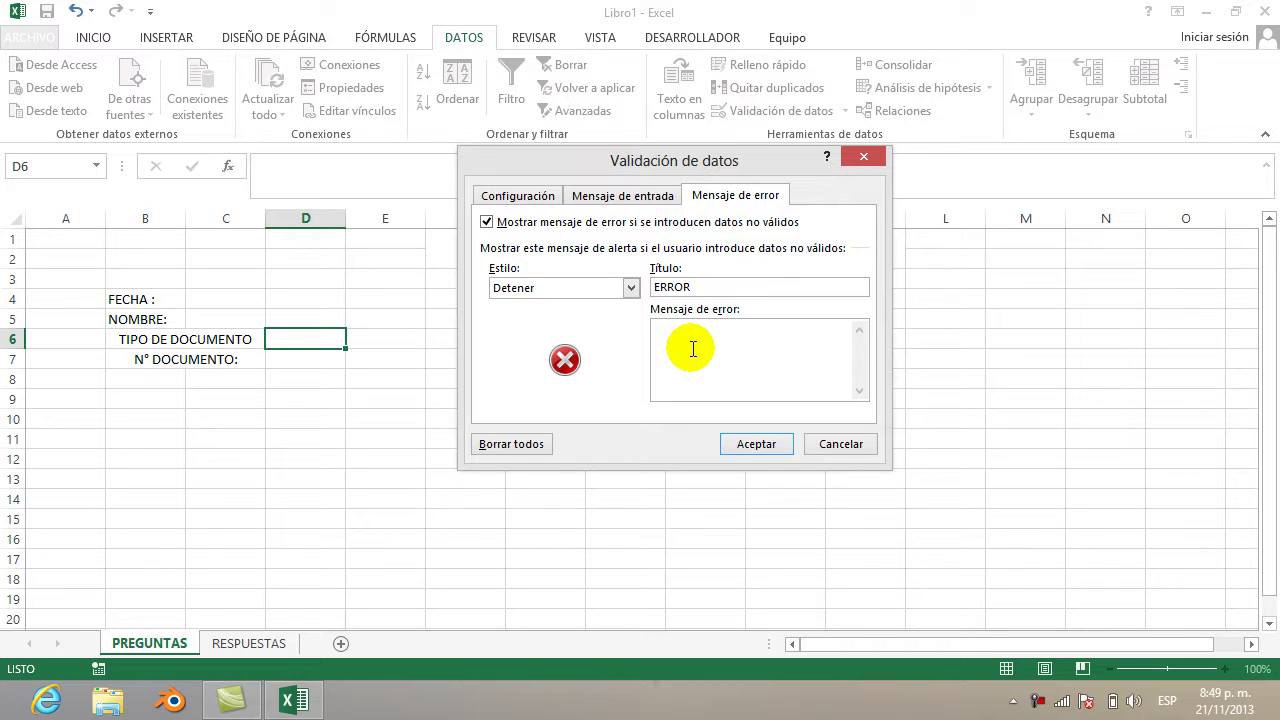
pyautogui.write('HA INGRESADO UN DOCUMENTO INVALIDO')
pyautogui.click(742, 442)
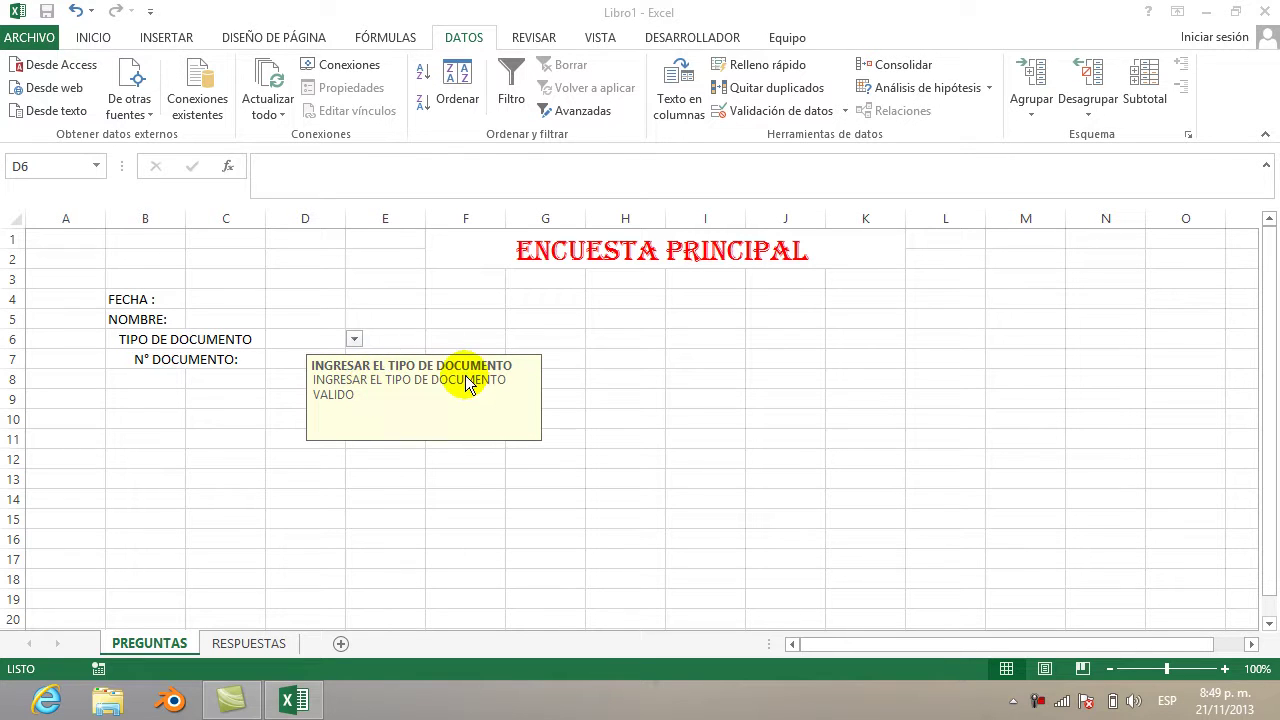
# Check the document type options offered by the drop-down list in D6
pyautogui.click(354, 343)
pyautogui.click(354, 343)
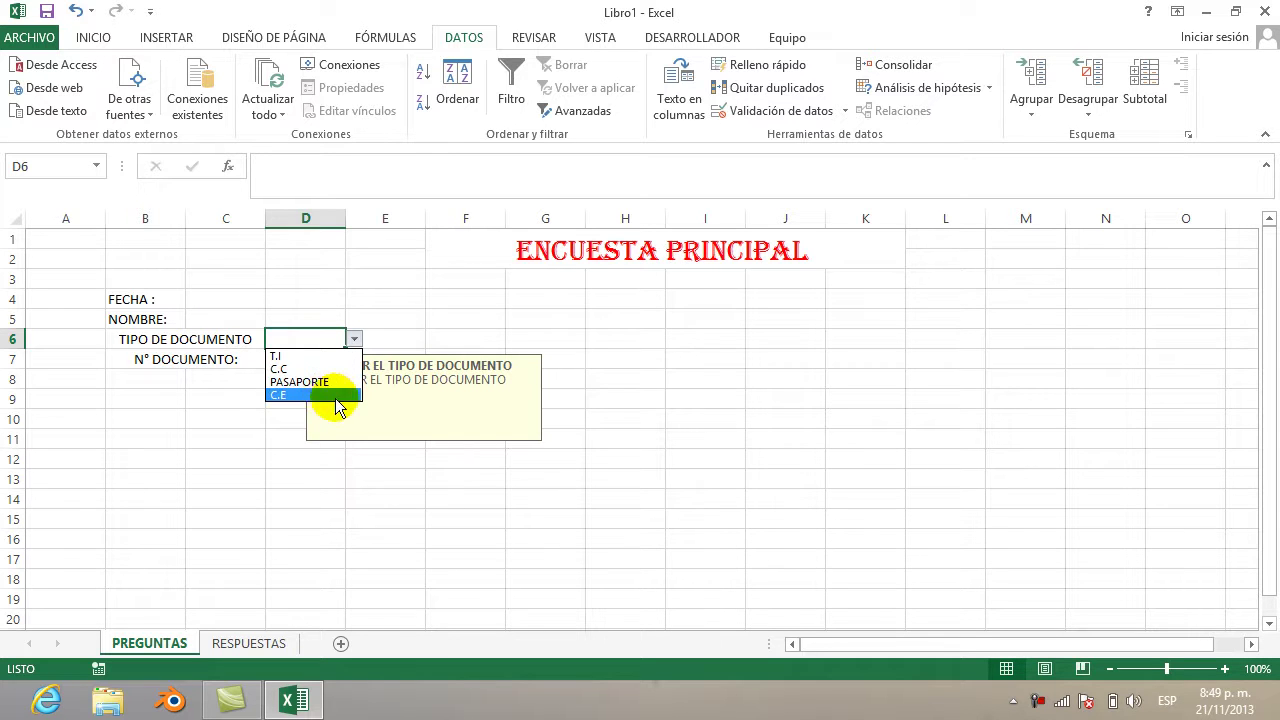
pyautogui.click(1034, 703)
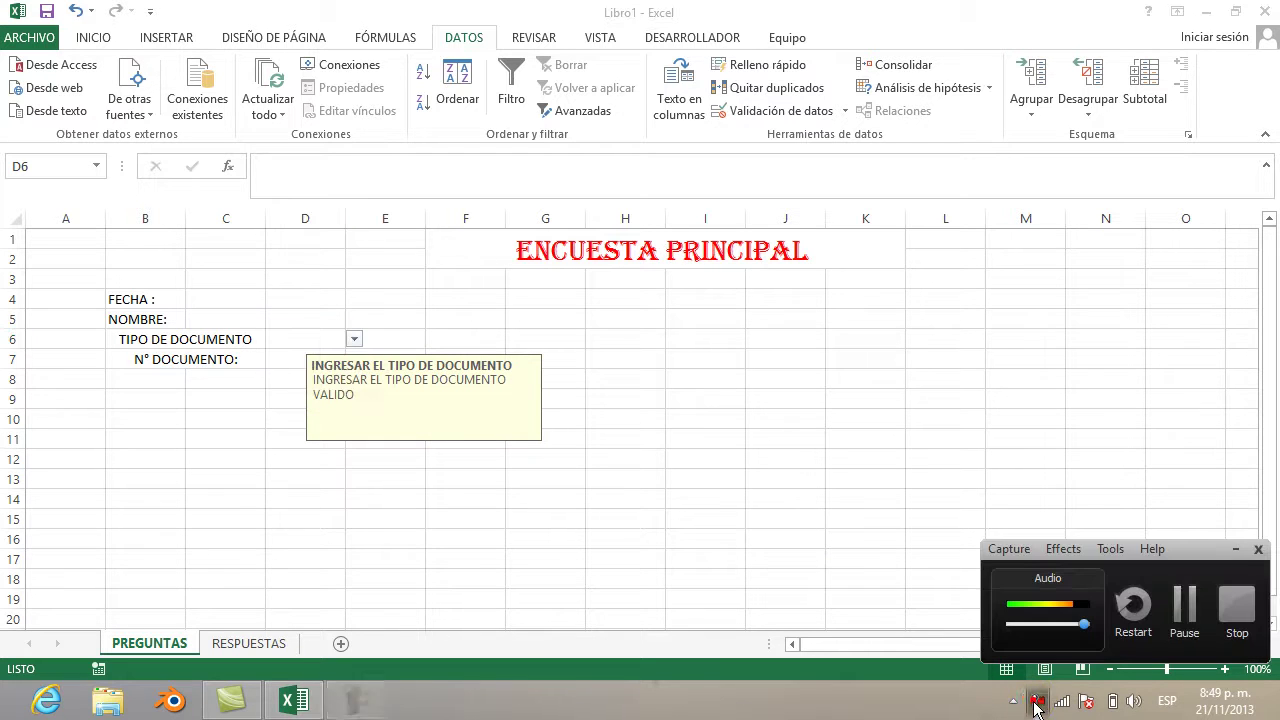
pyautogui.click(1186, 609)
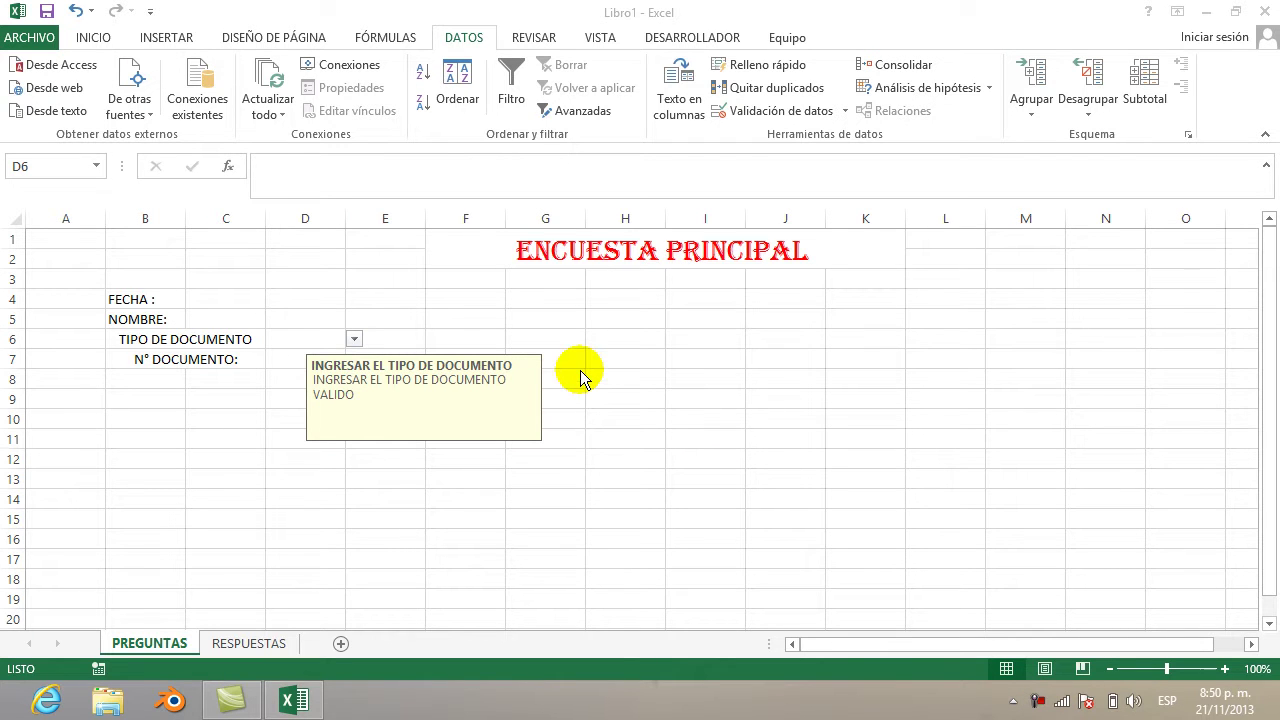
pyautogui.click(298, 345)
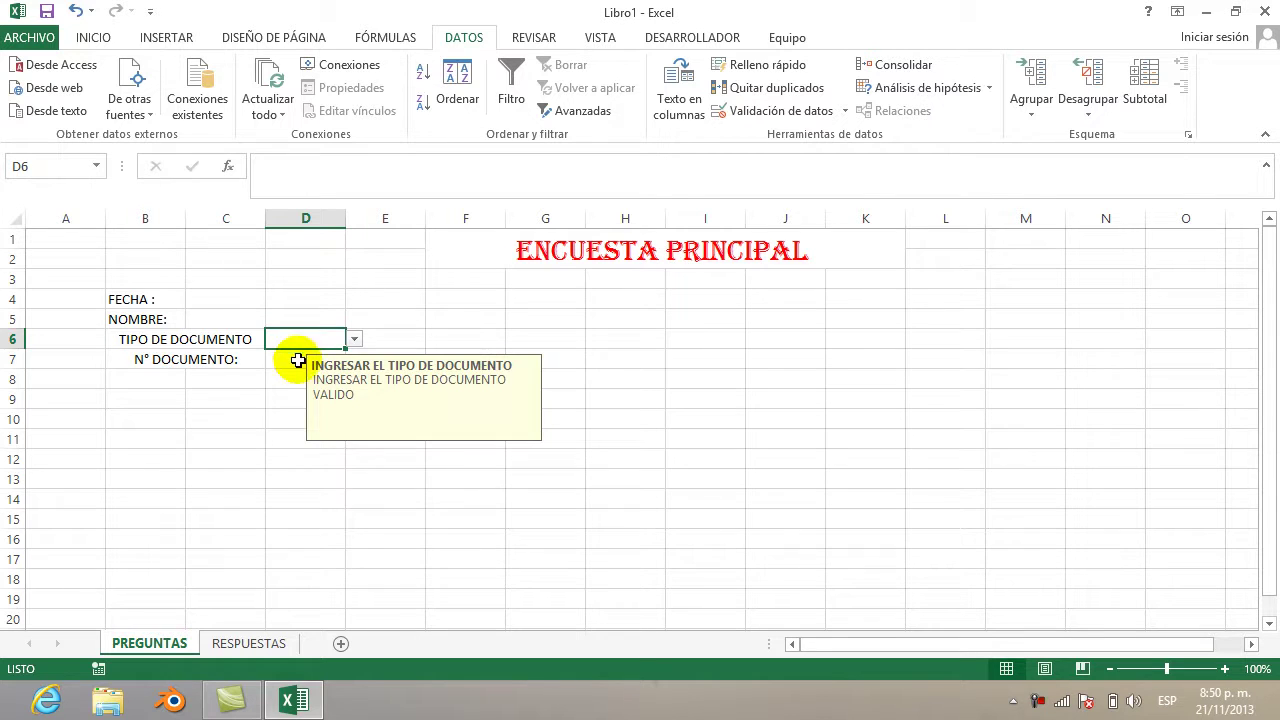
pyautogui.click(299, 360)
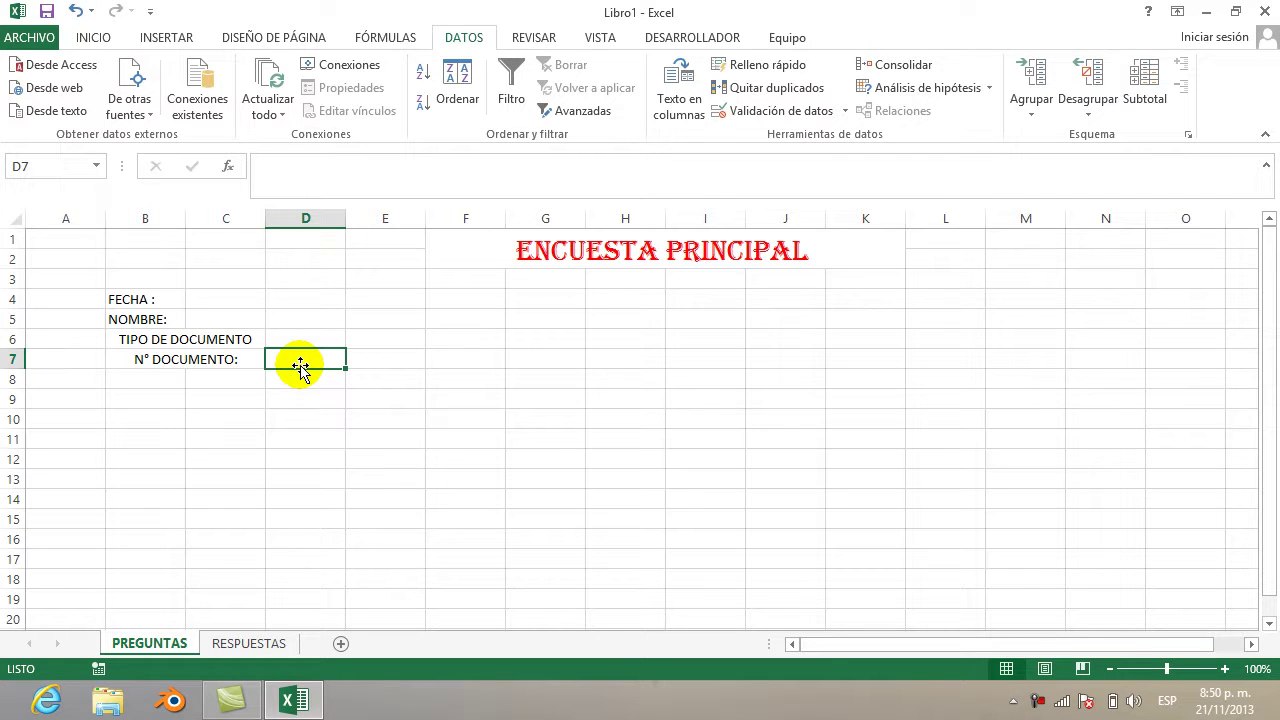
pyautogui.write('13453')
pyautogui.press('BackSpace')
pyautogui.press('BackSpace')
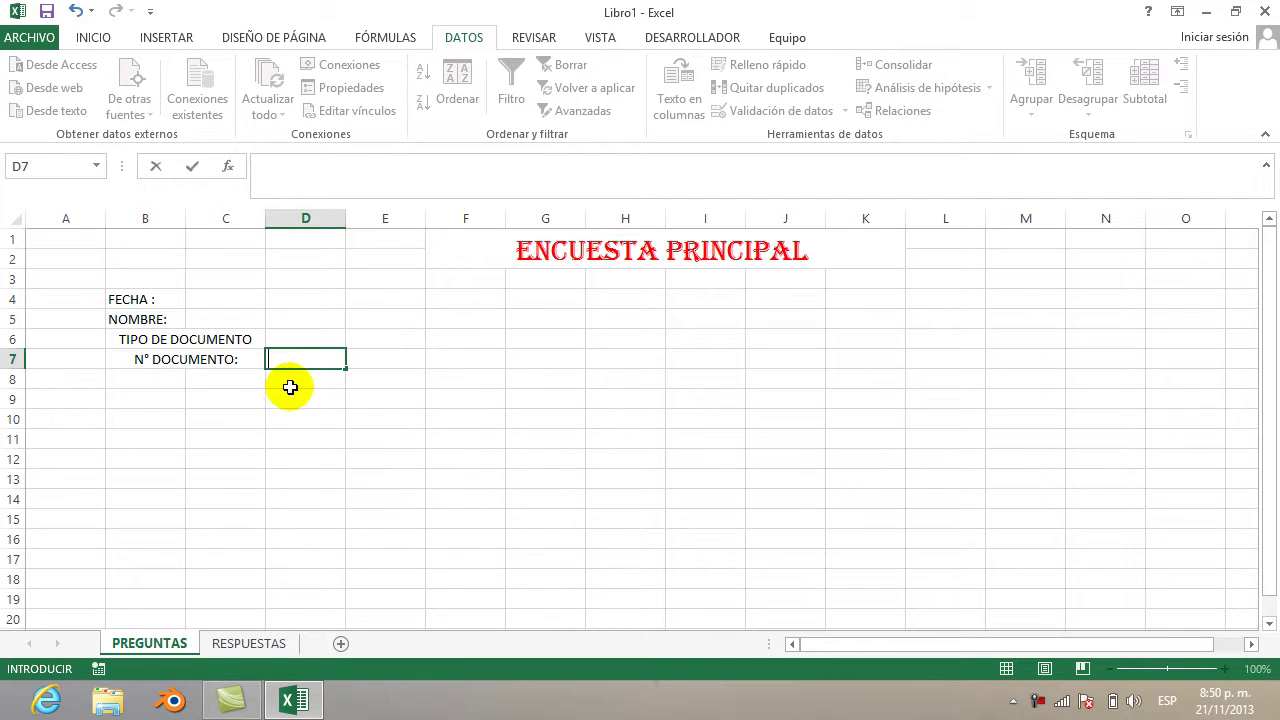
# Left-align the merged labels TIPO DE DOCUMENTO in B6 and N° DOCUMENTO: in B7
pyautogui.click(132, 359)
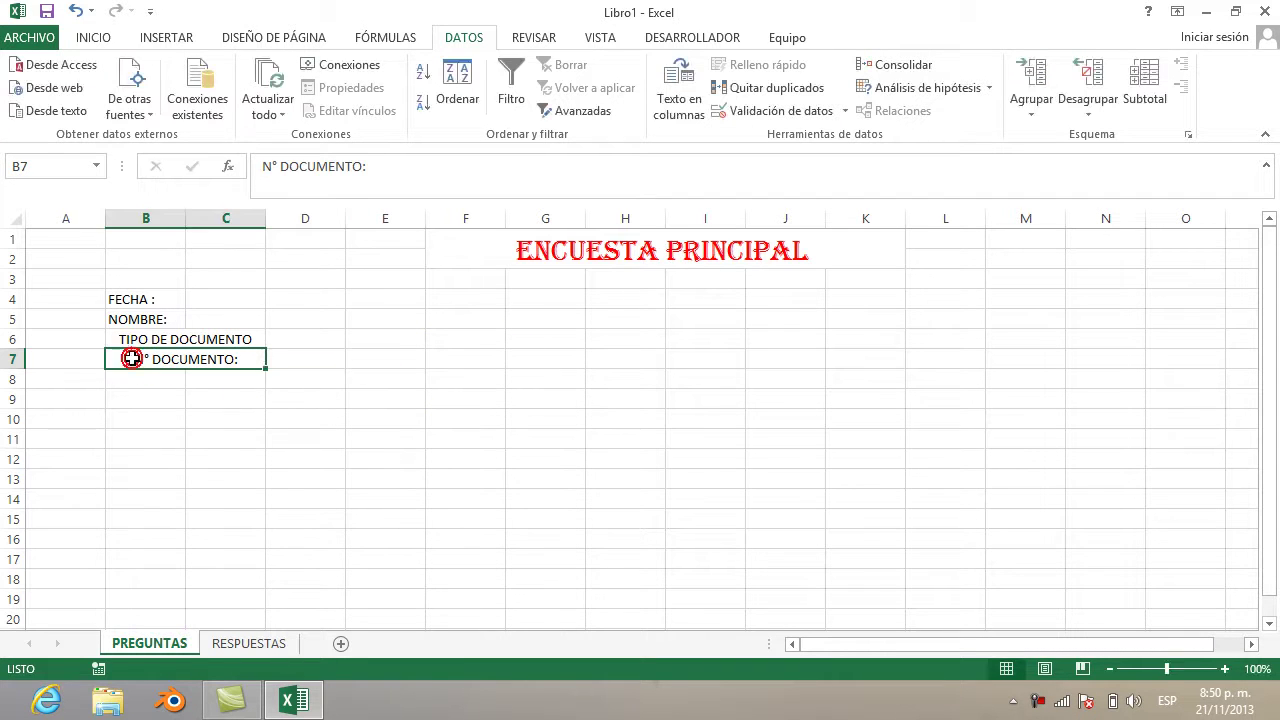
pyautogui.moveTo(132, 359); pyautogui.dragTo(128, 340)
pyautogui.click(127, 341)
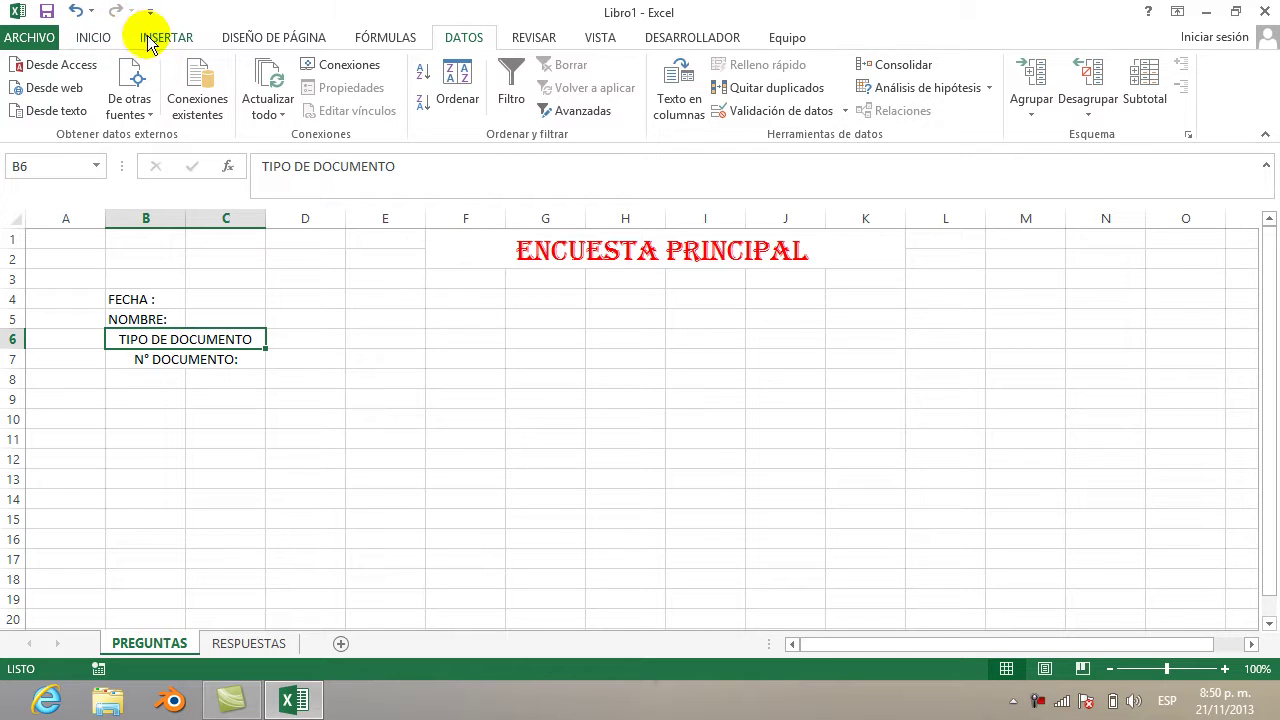
pyautogui.click(94, 37)
pyautogui.click(305, 103)
pyautogui.click(161, 366)
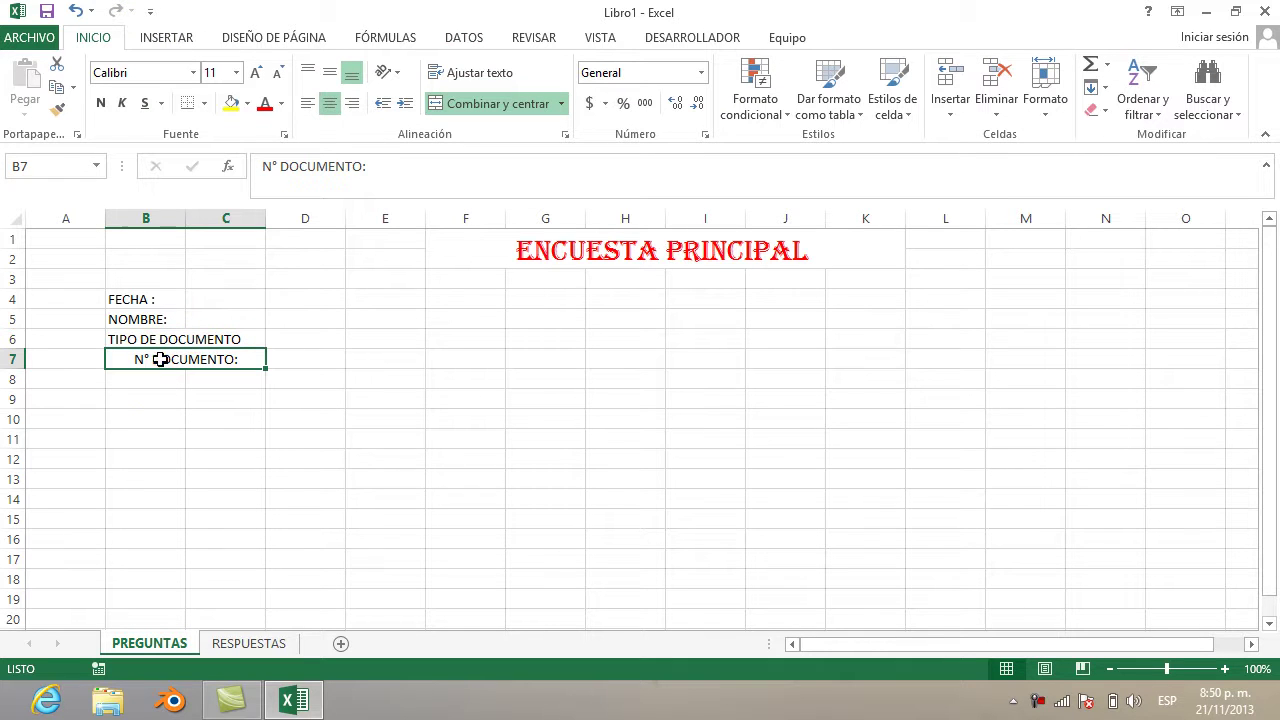
pyautogui.click(305, 103)
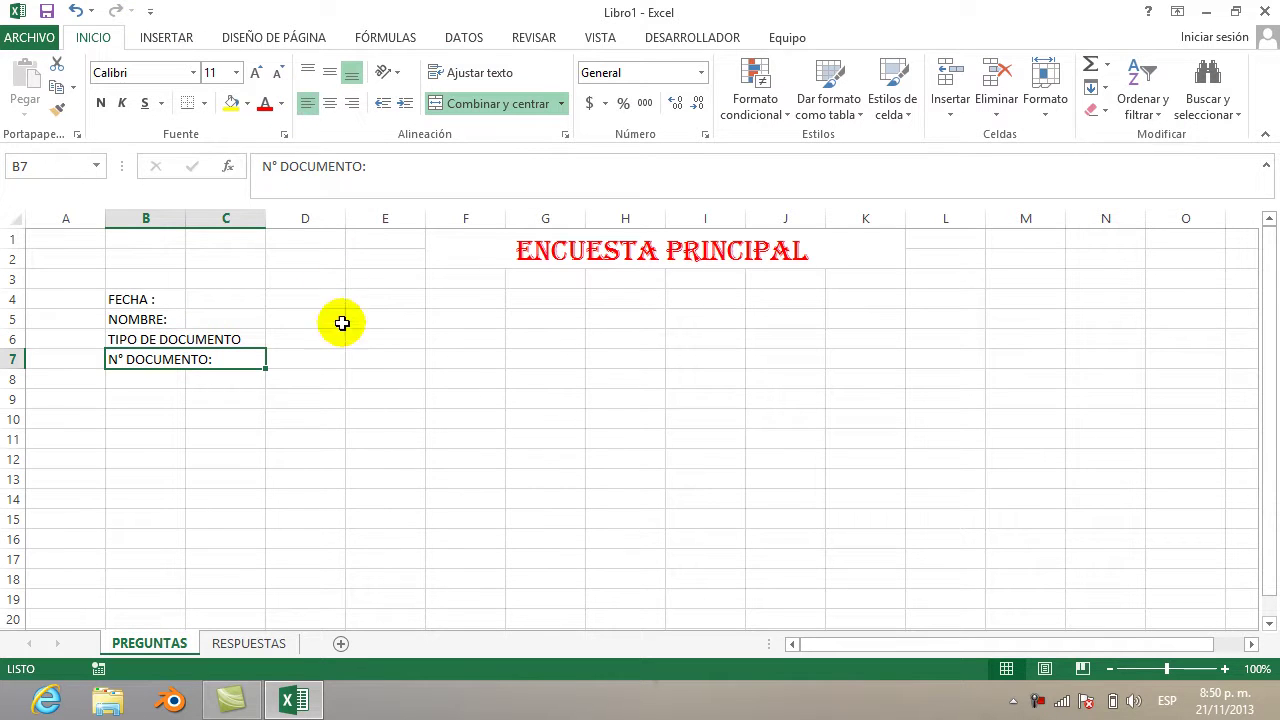
# Enter the section label "PREGUNTAS:" in cell B9, below the respondent fields
pyautogui.click(325, 362)
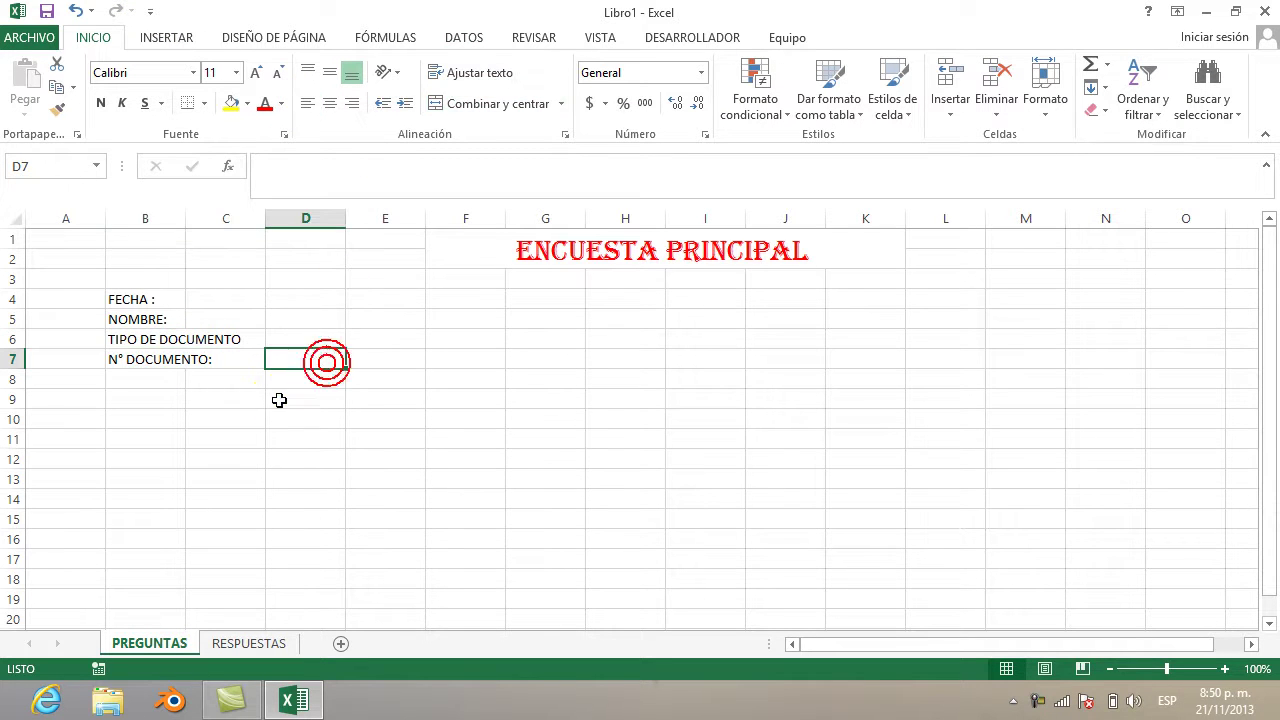
pyautogui.click(207, 403)
pyautogui.click(156, 404)
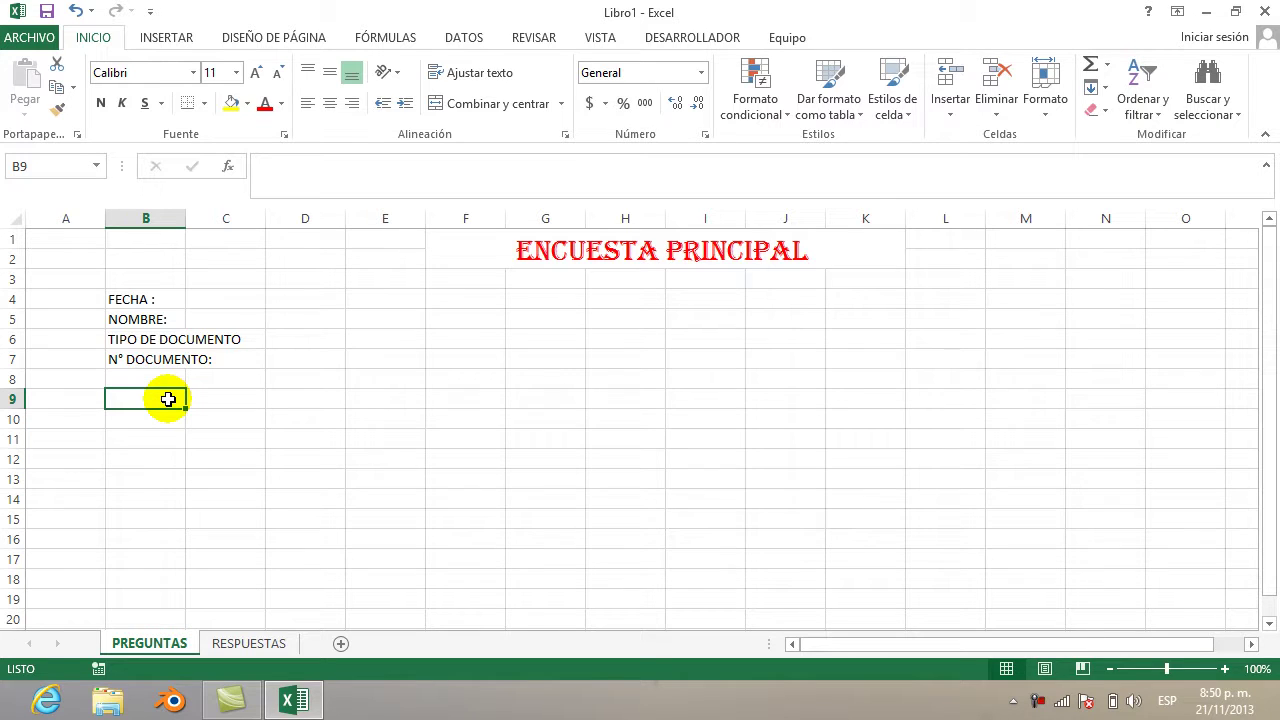
pyautogui.write('PREGUNTAS')
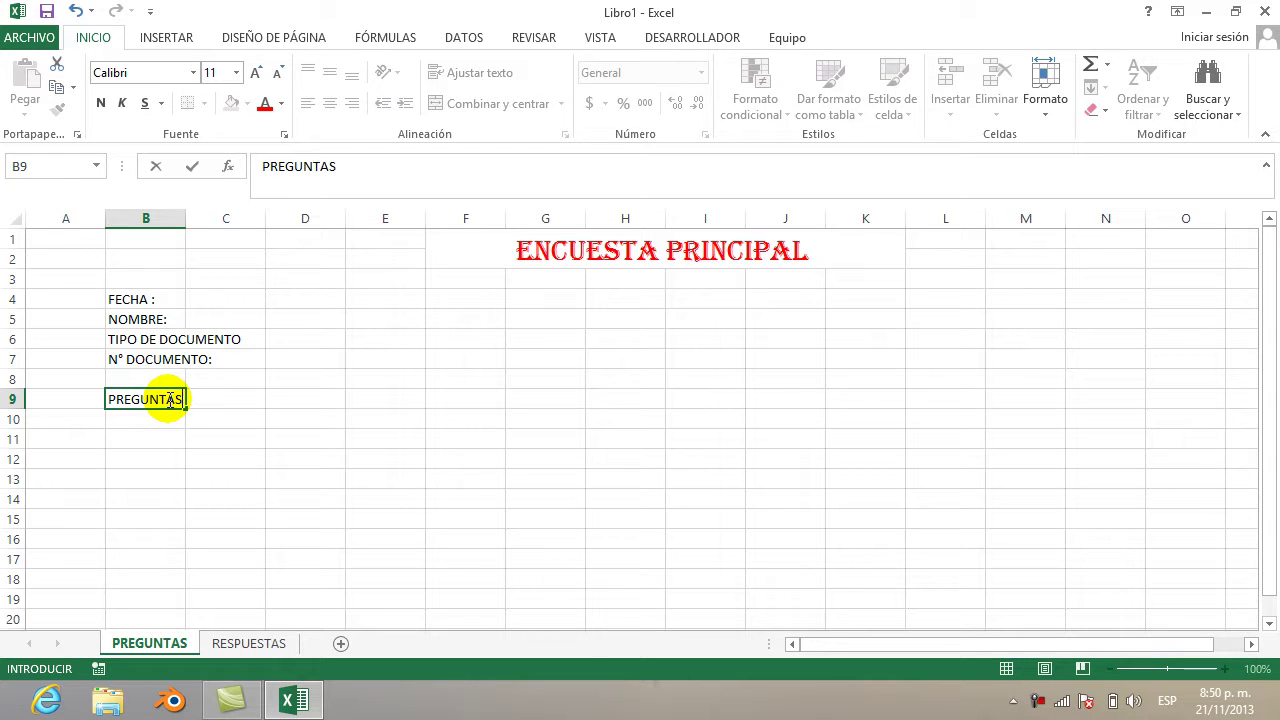
pyautogui.write(':')
# Enter the first question "1.¿VISITA USTED LA ALCALDIA MUNICIPAL?" in cell B10
pyautogui.click(167, 420)
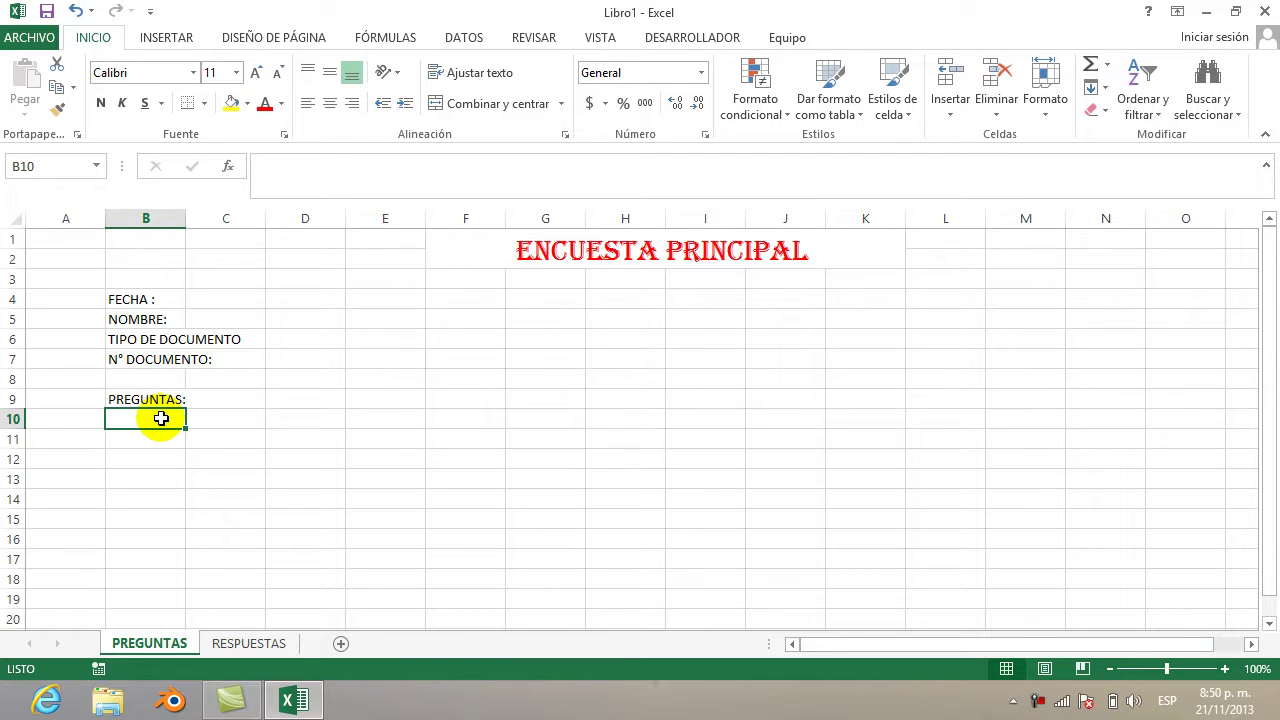
pyautogui.write('1.¿VISI')
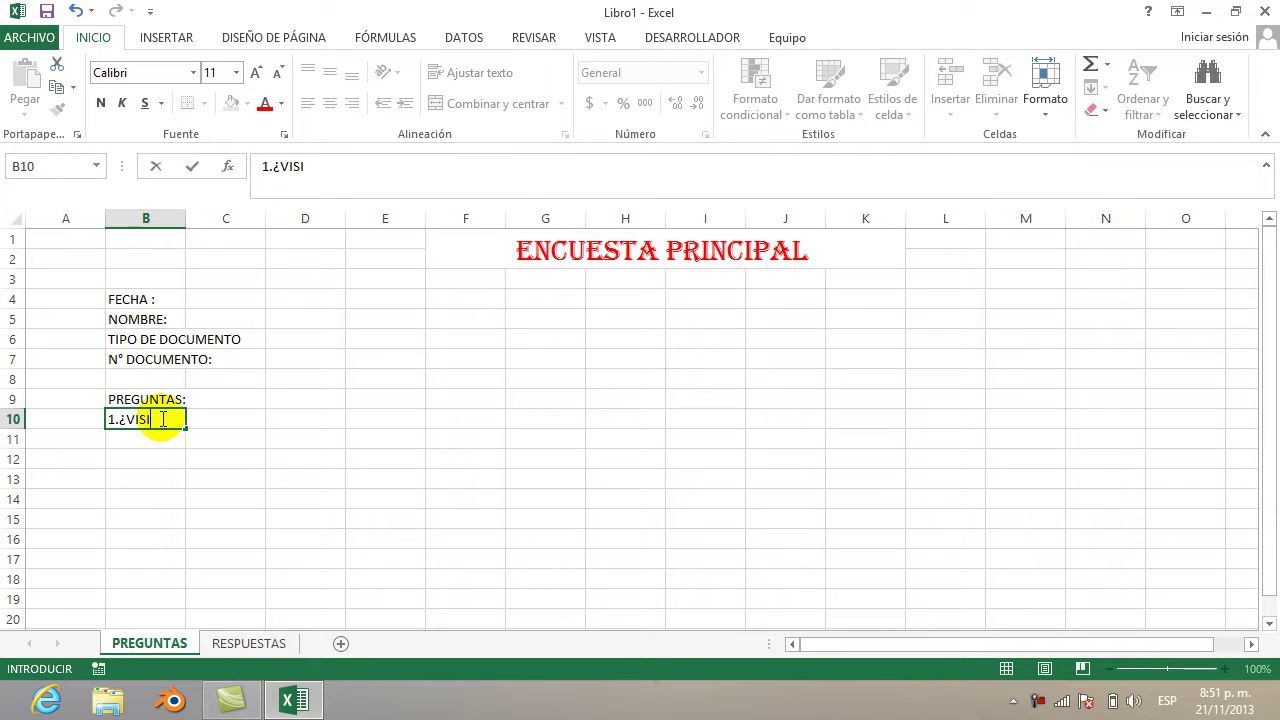
pyautogui.write('TA USTED LA ALCA')
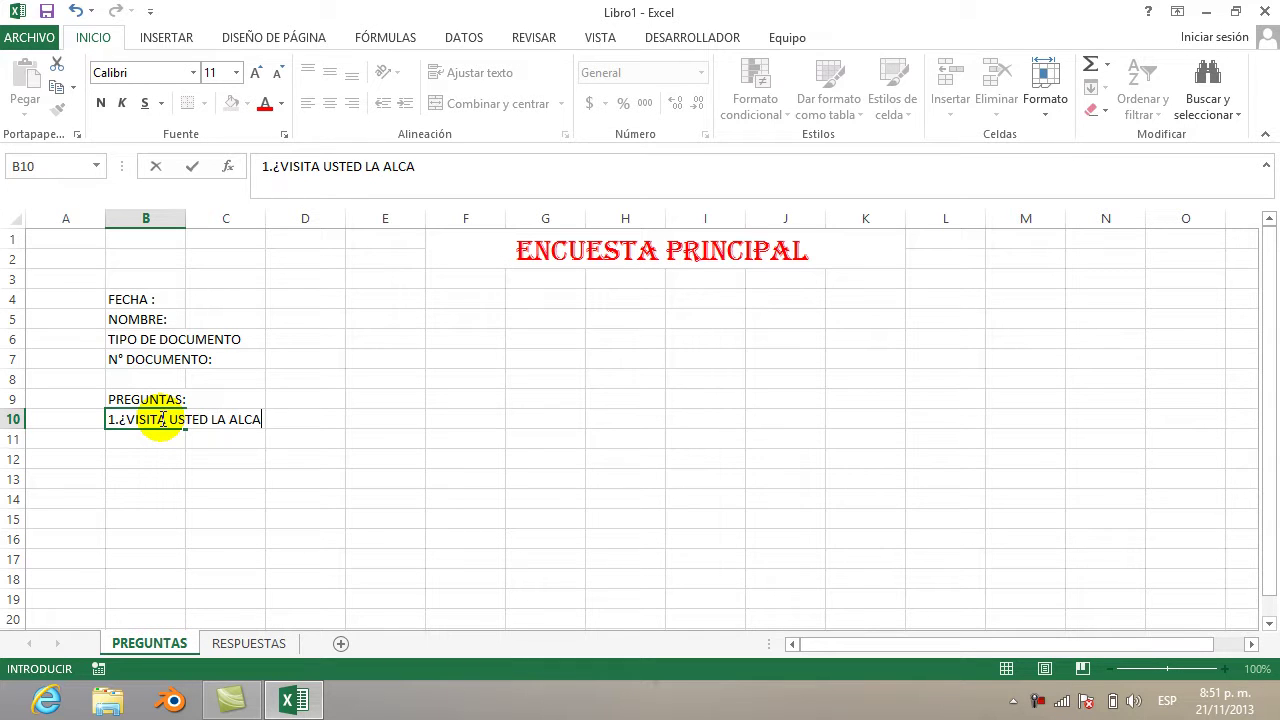
pyautogui.write('LDIA MUNICIPAL?')
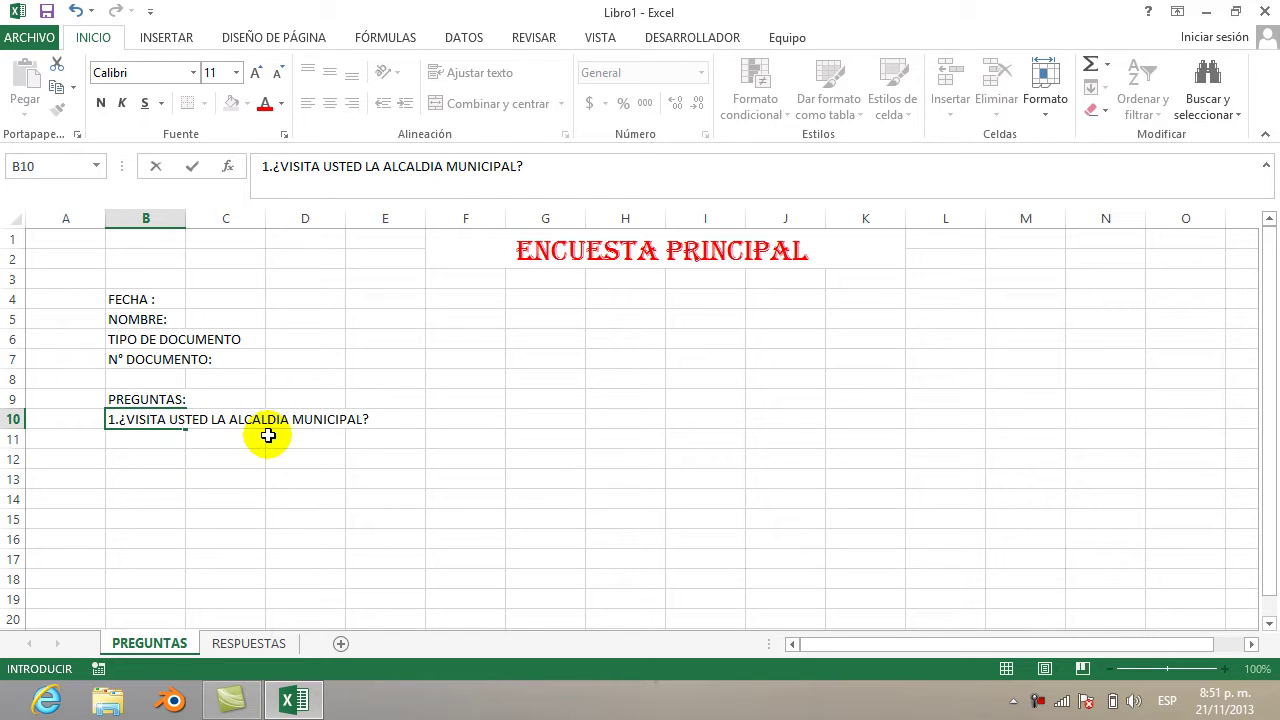
pyautogui.click(309, 417)
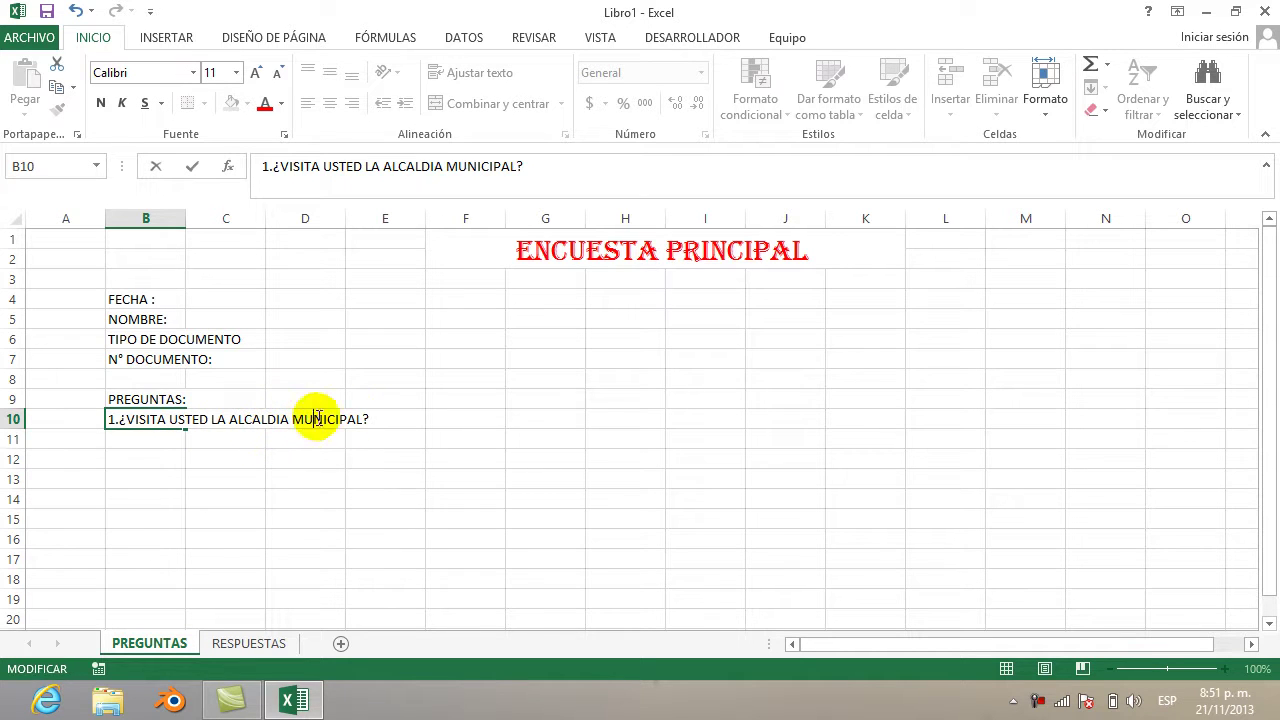
pyautogui.click(387, 413)
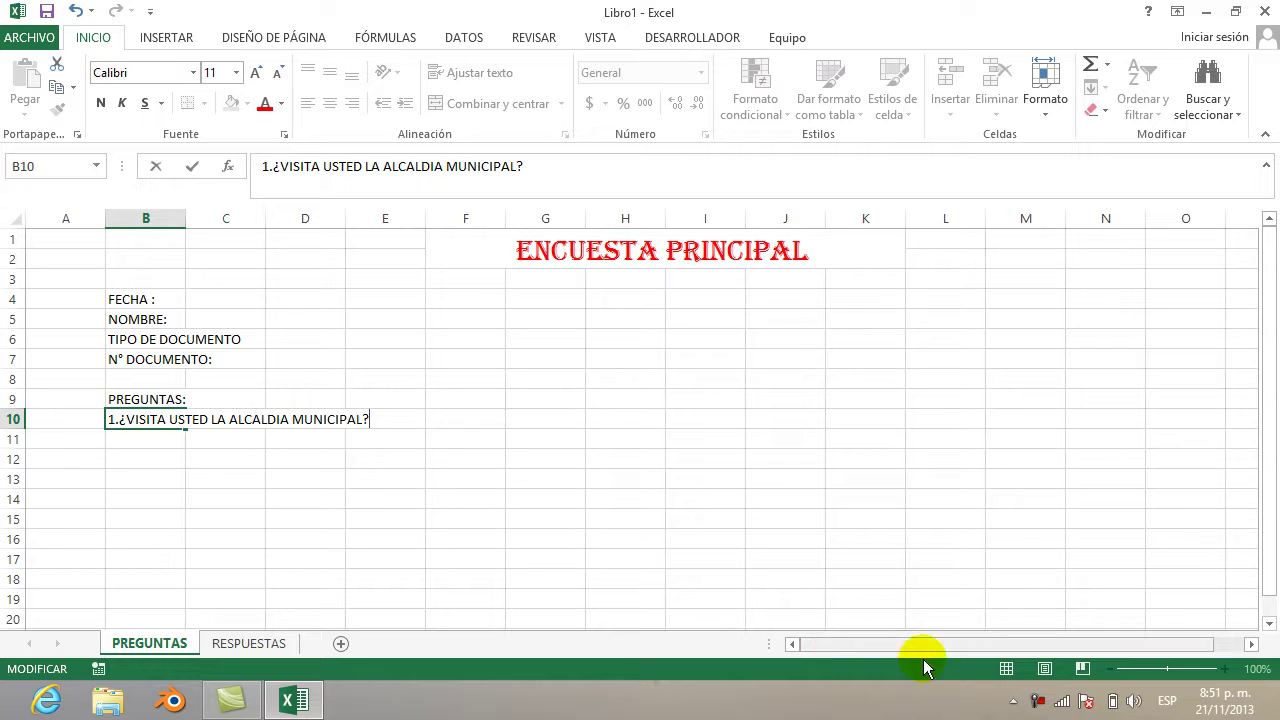
pyautogui.click(1037, 700)
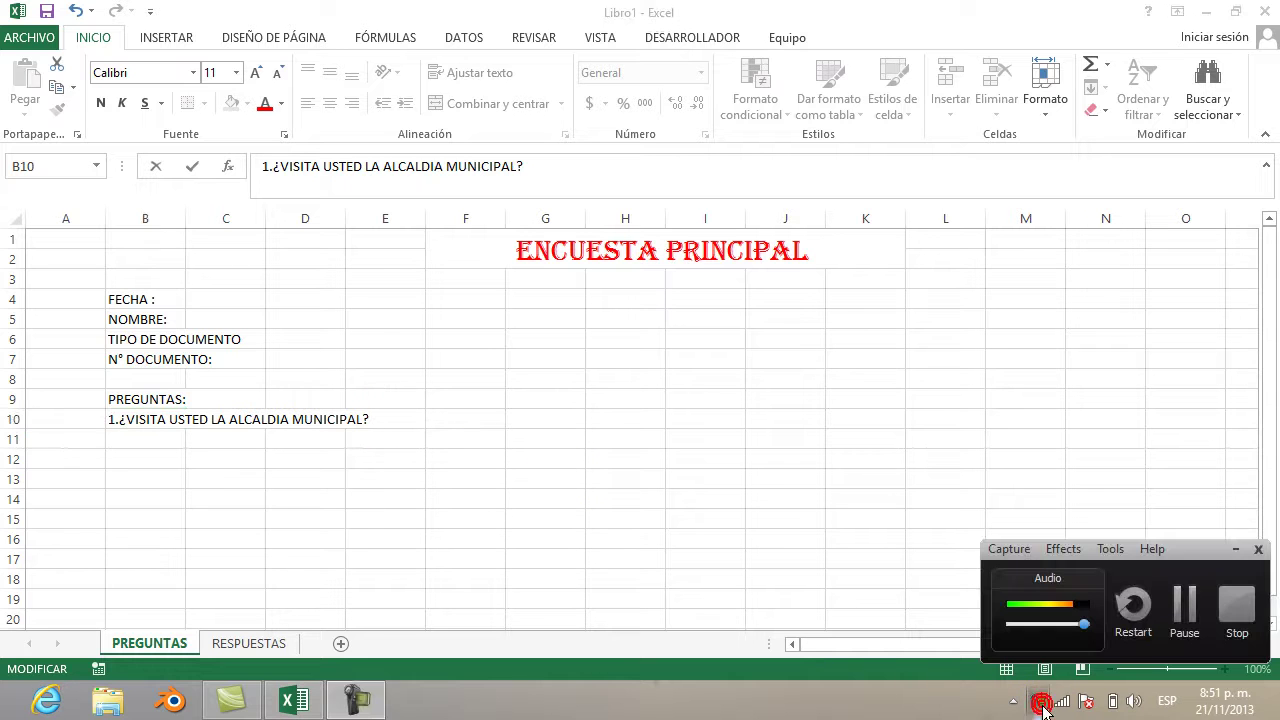
pyautogui.click(1178, 626)
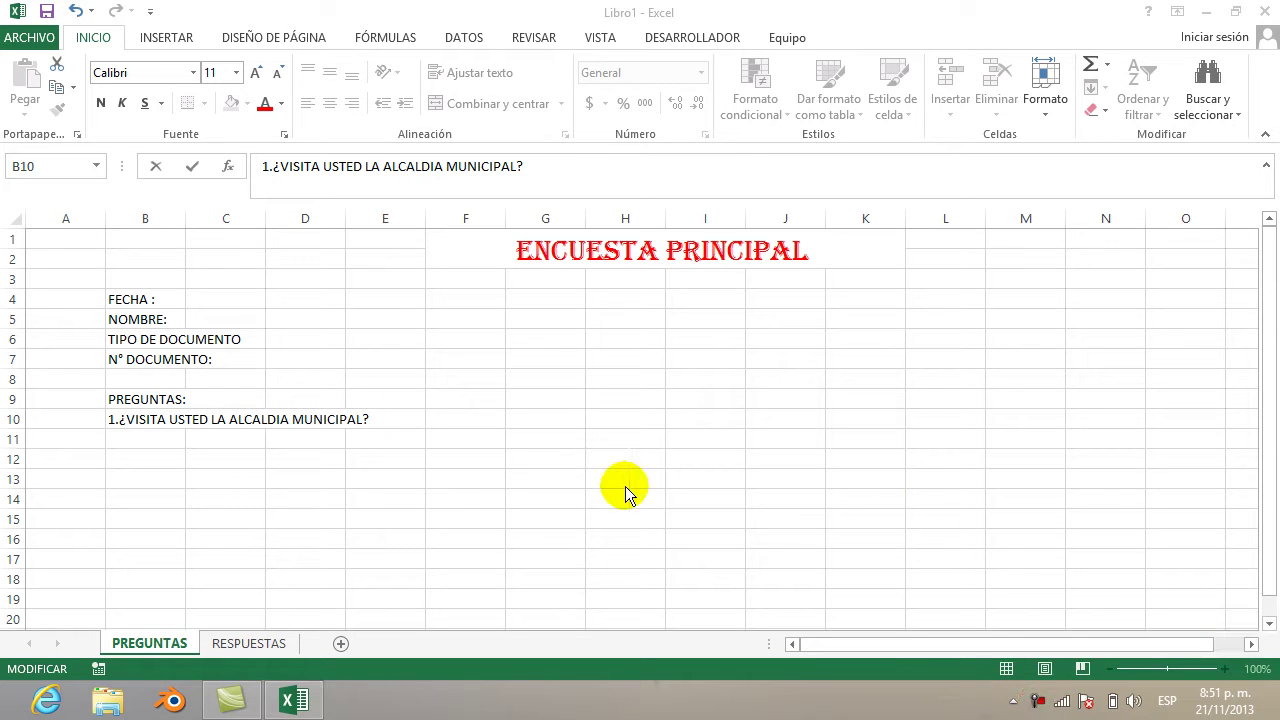
pyautogui.click(367, 419)
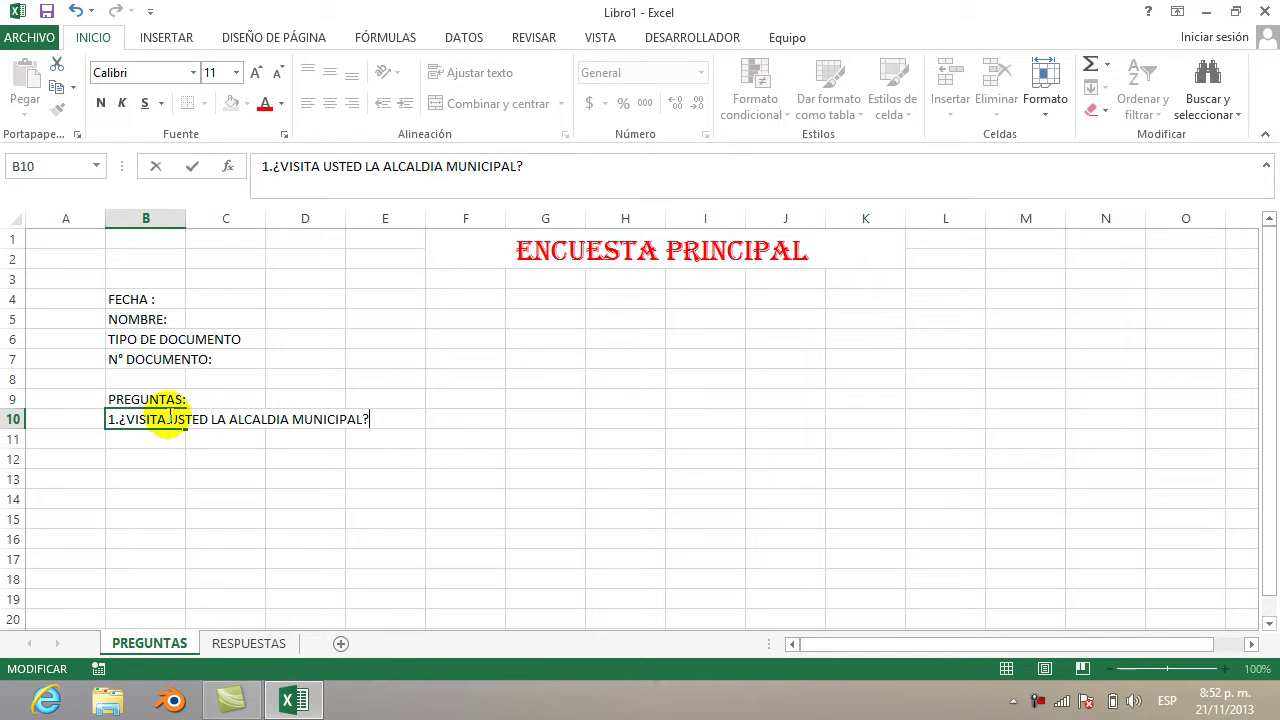
pyautogui.moveTo(393, 420); pyautogui.dragTo(151, 420)
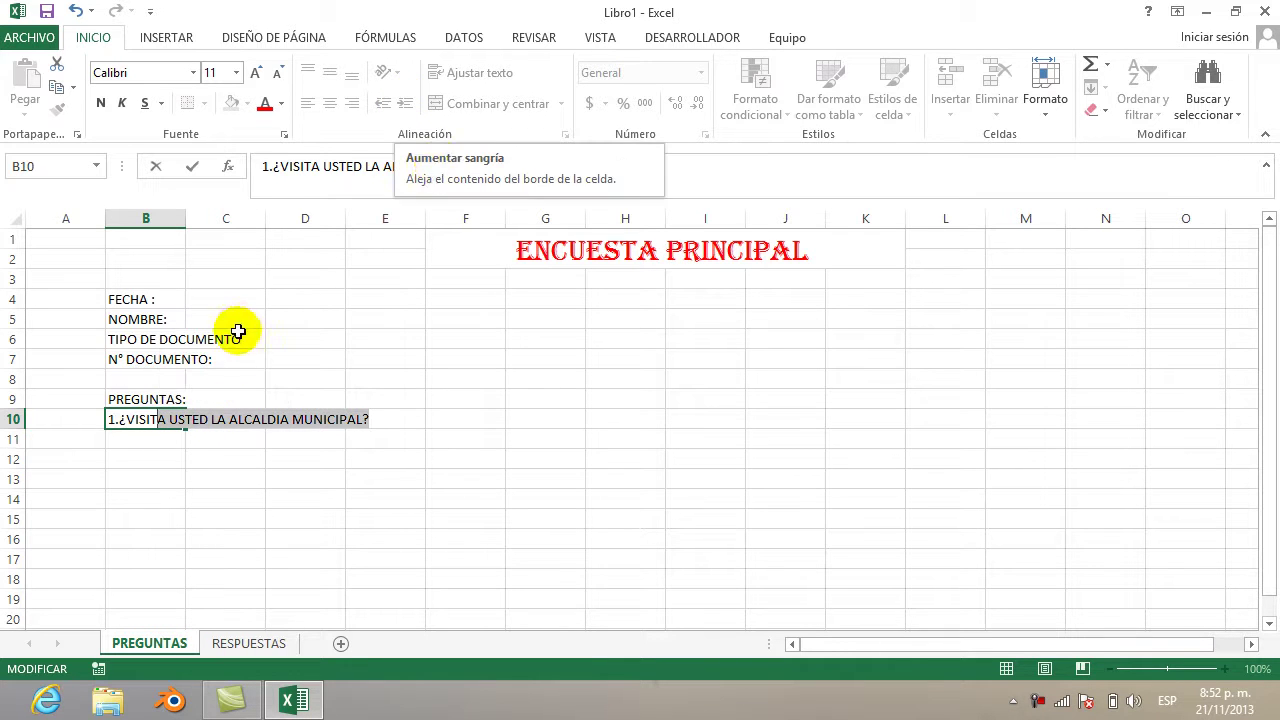
# Merge cells B10 to E10 holding the first question and left-align its text
pyautogui.press('Escape')
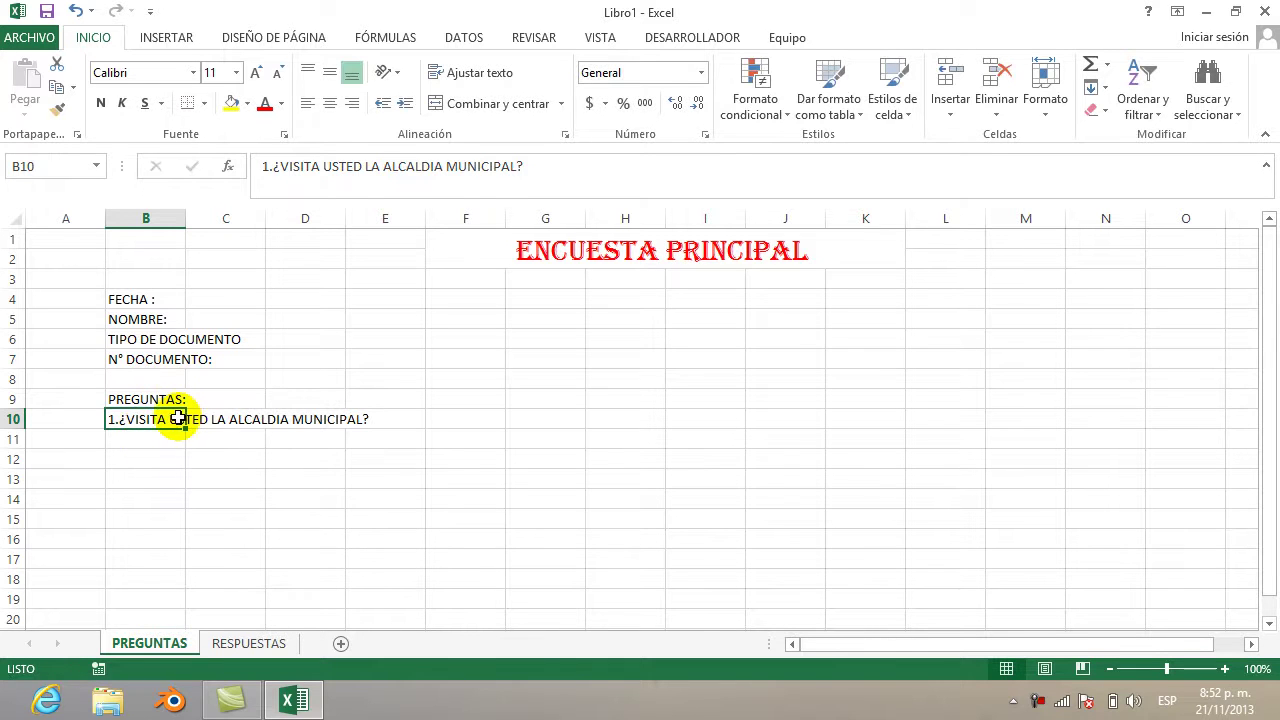
pyautogui.moveTo(174, 419); pyautogui.dragTo(367, 421)
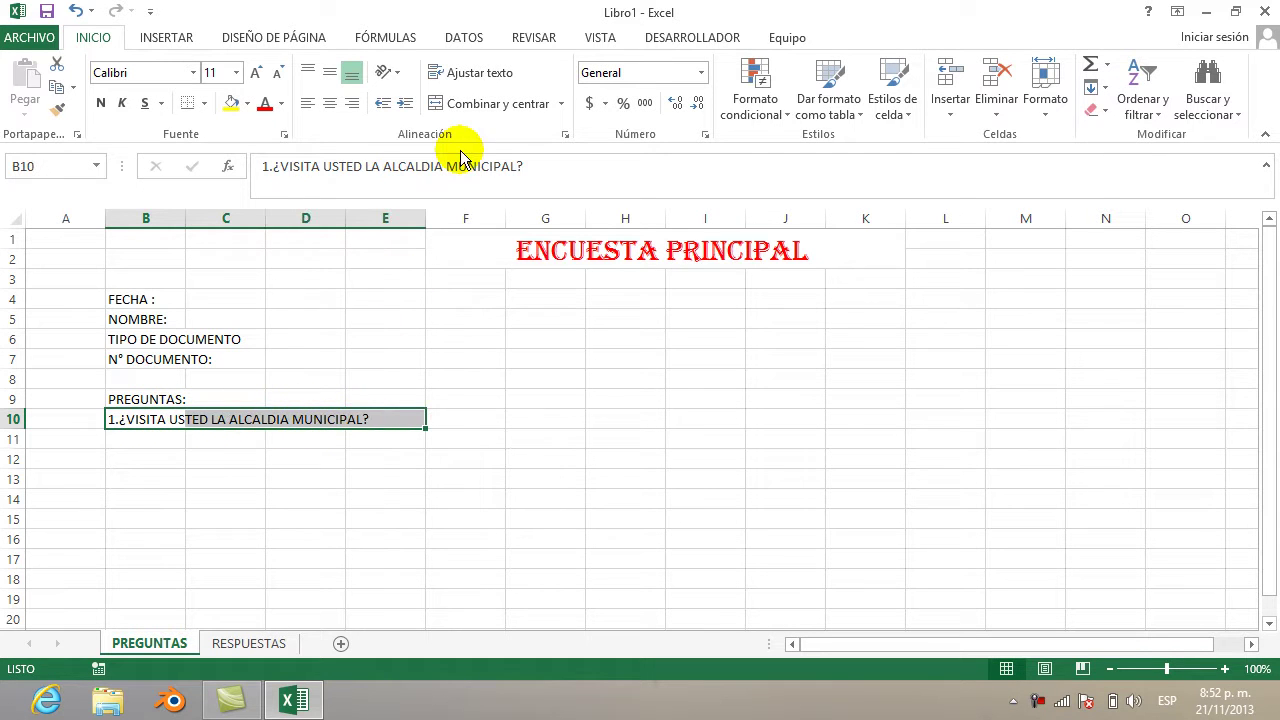
pyautogui.click(511, 104)
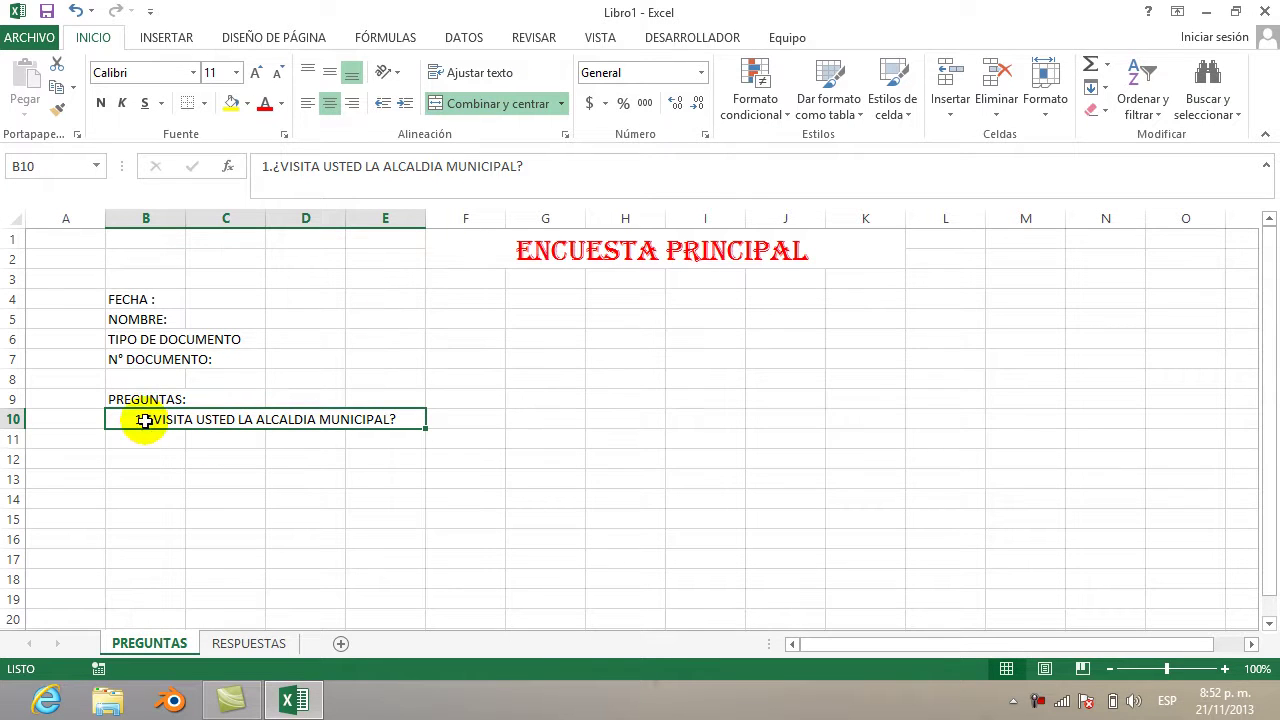
pyautogui.click(307, 103)
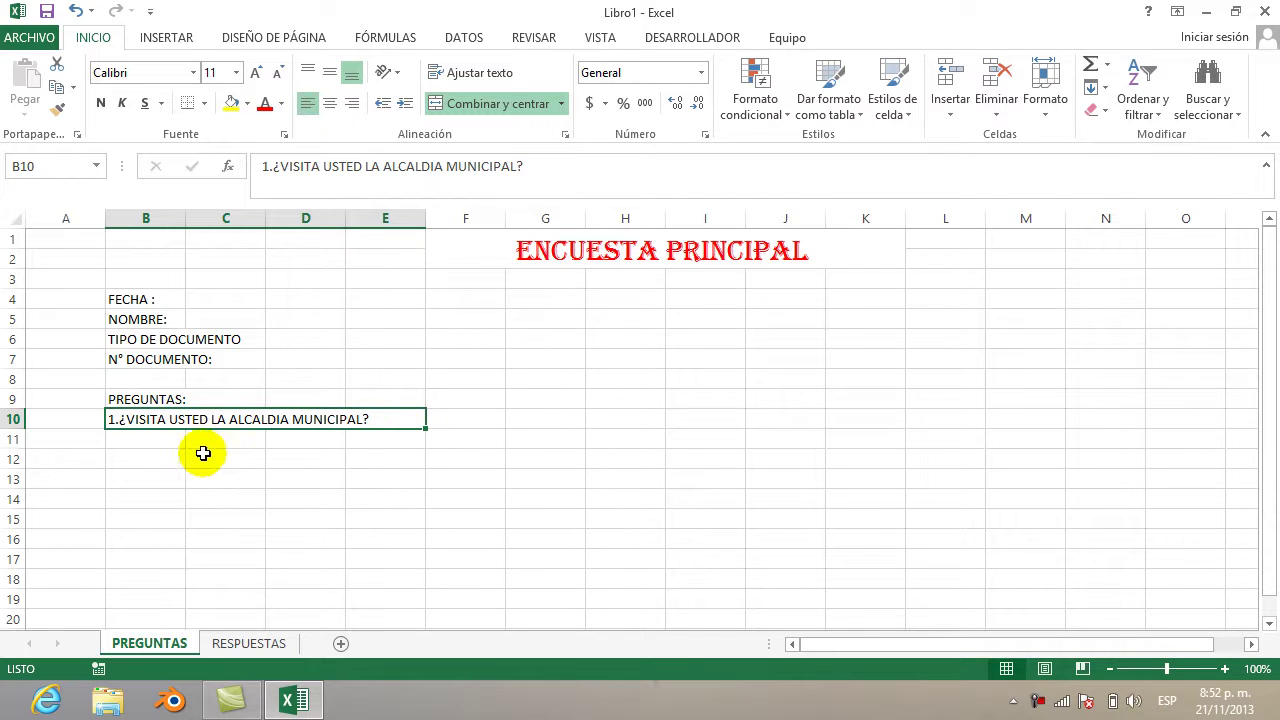
pyautogui.click(172, 441)
pyautogui.doubleClick(172, 441)
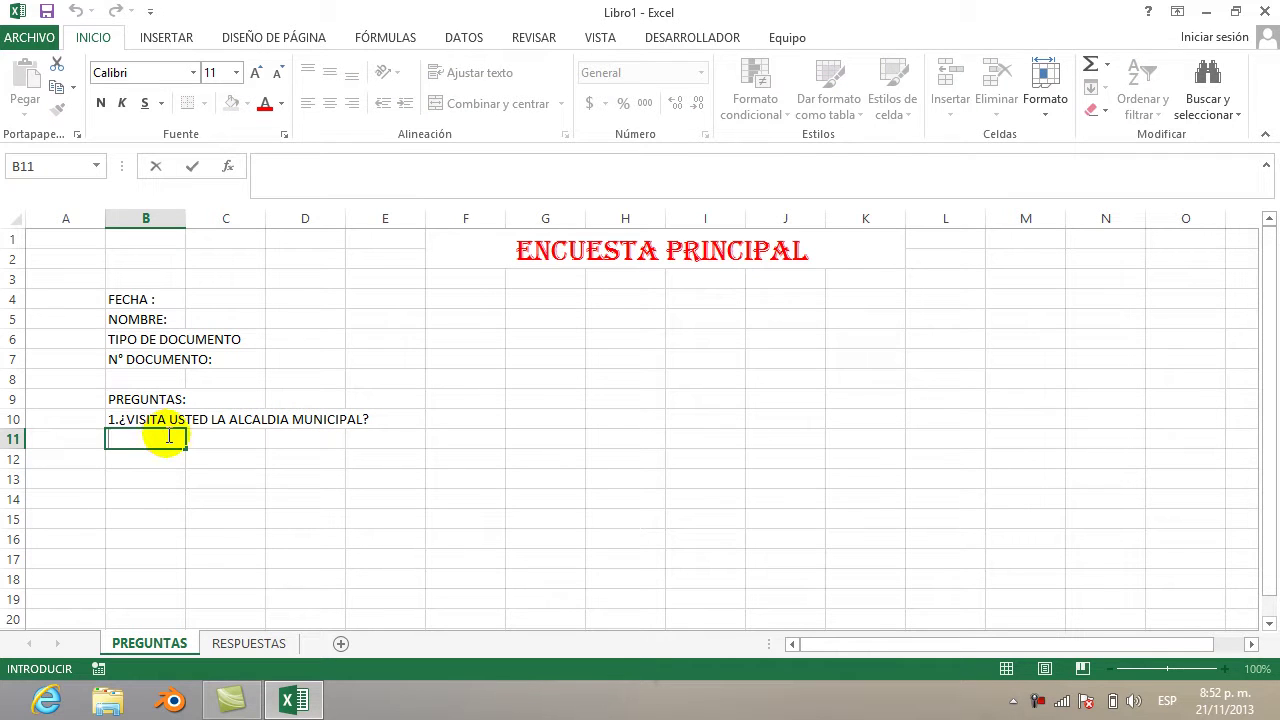
pyautogui.press('F2')
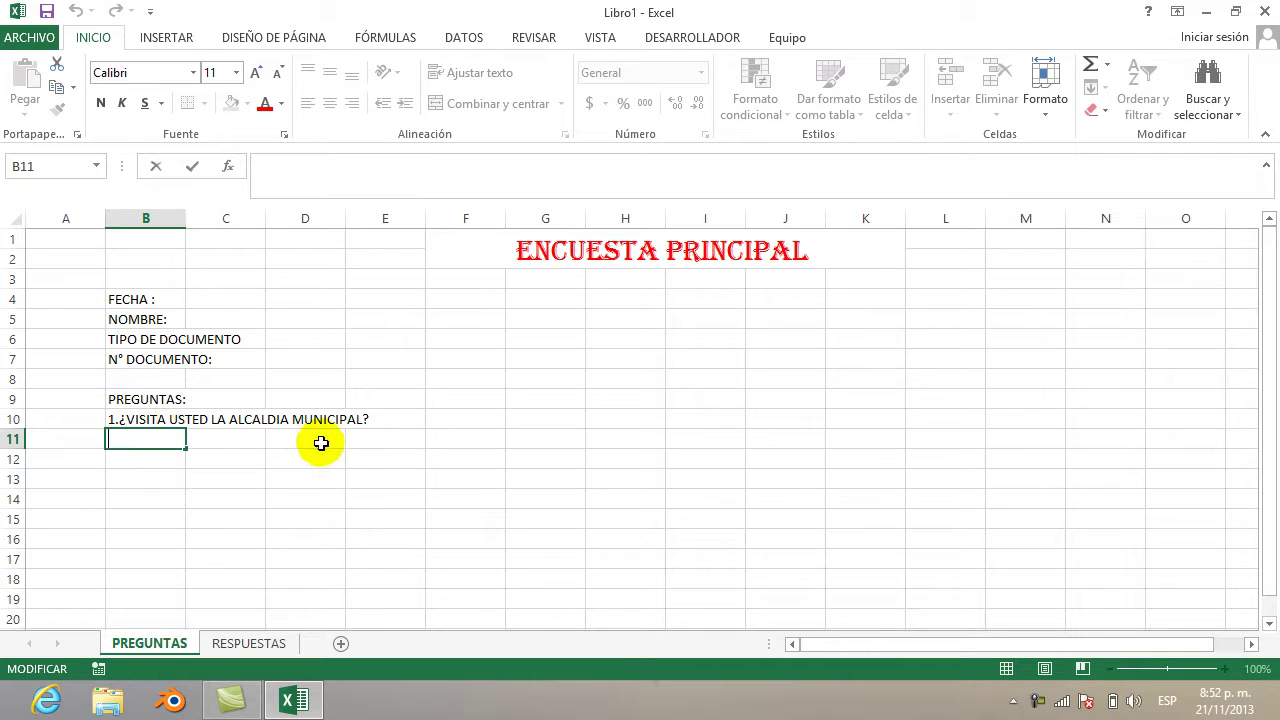
pyautogui.doubleClick(371, 439)
pyautogui.click(368, 440)
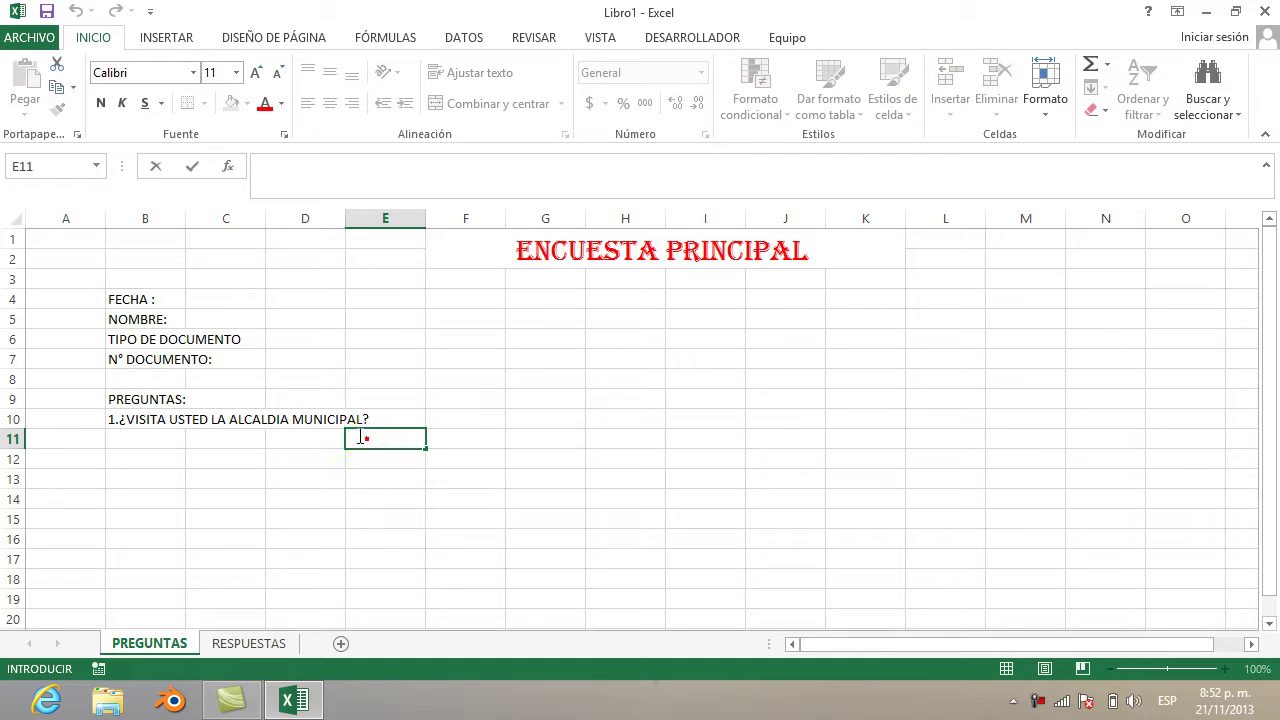
# Merge and center cells B11 to E11 and start the second question with "2.¿"
pyautogui.moveTo(171, 439); pyautogui.dragTo(380, 437)
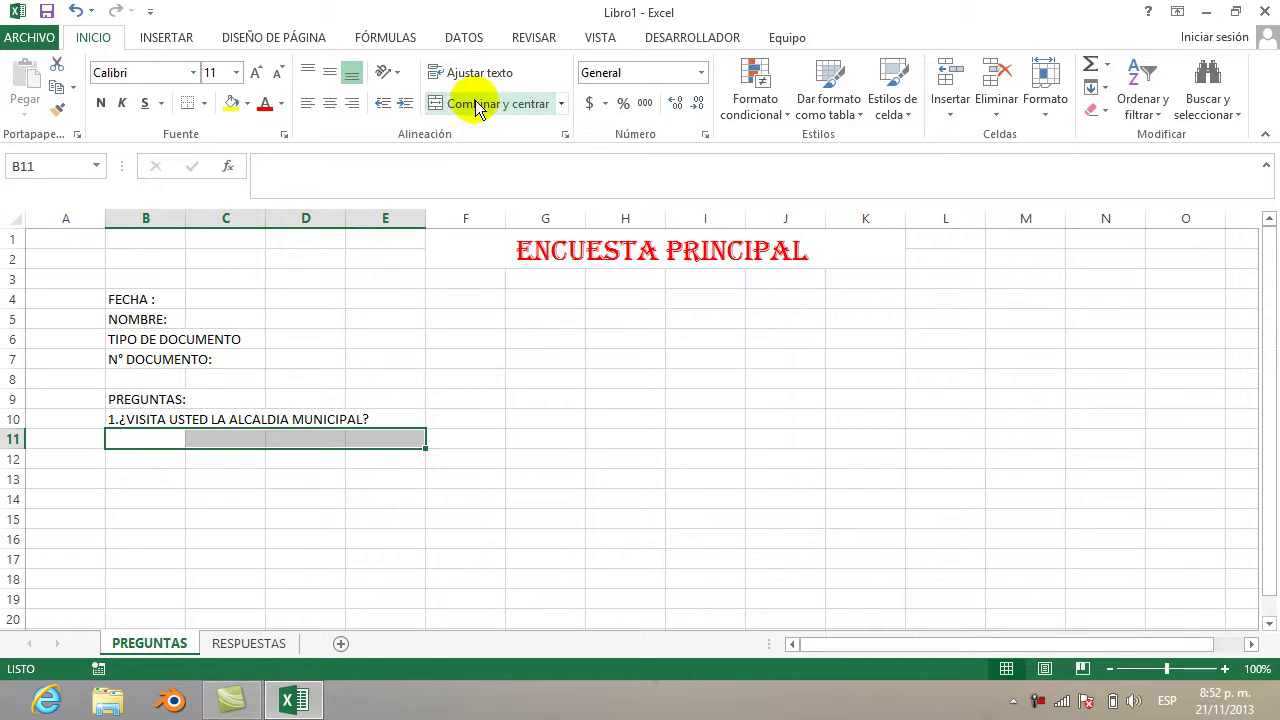
pyautogui.click(477, 104)
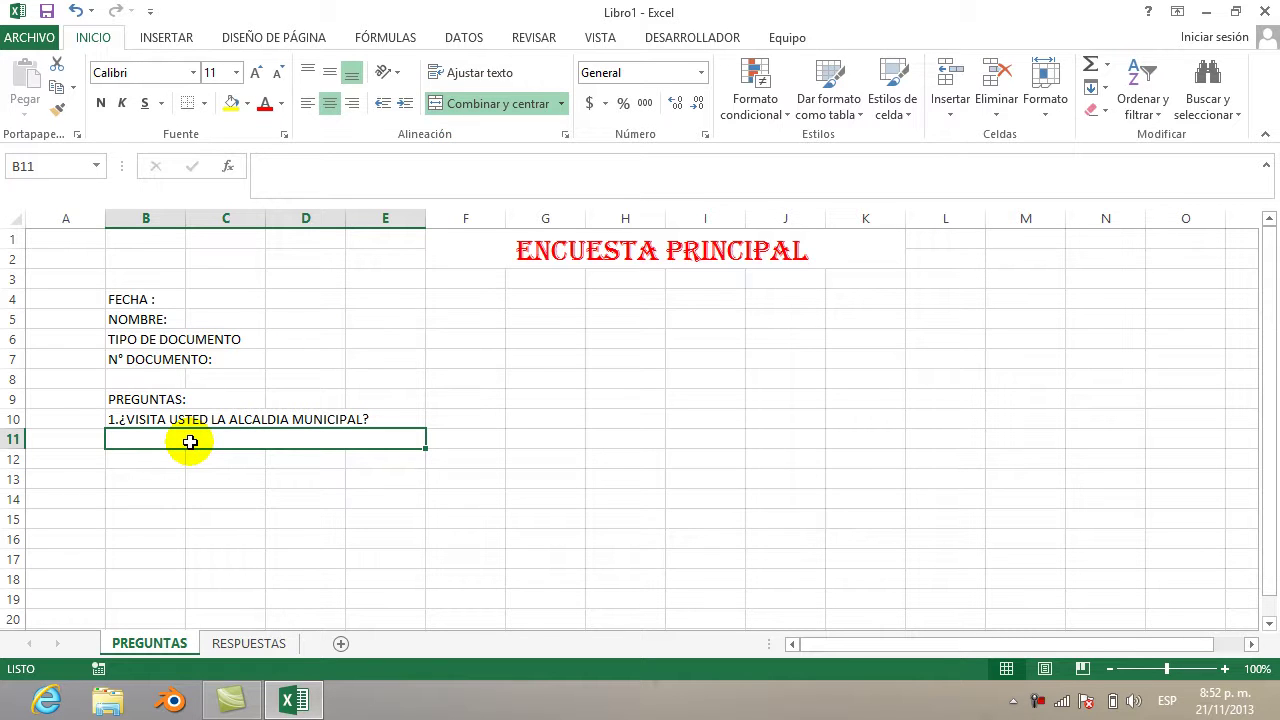
pyautogui.write('2.¿')
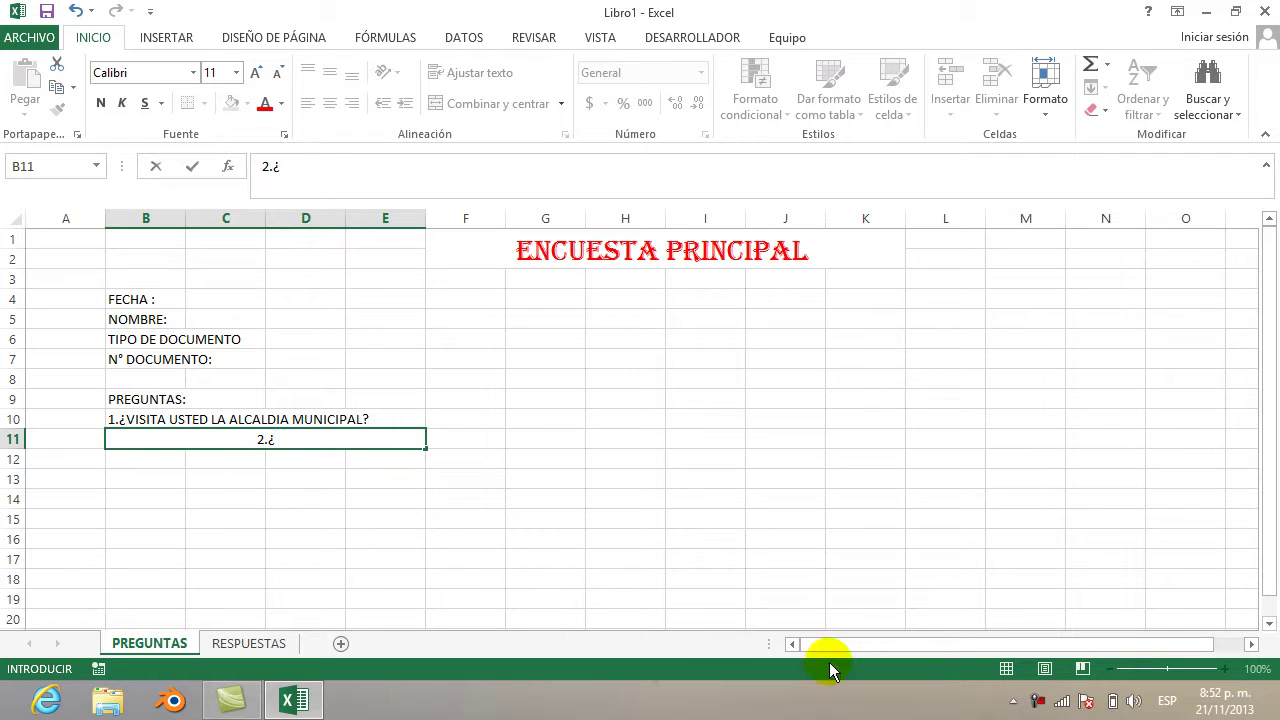
pyautogui.click(1037, 700)
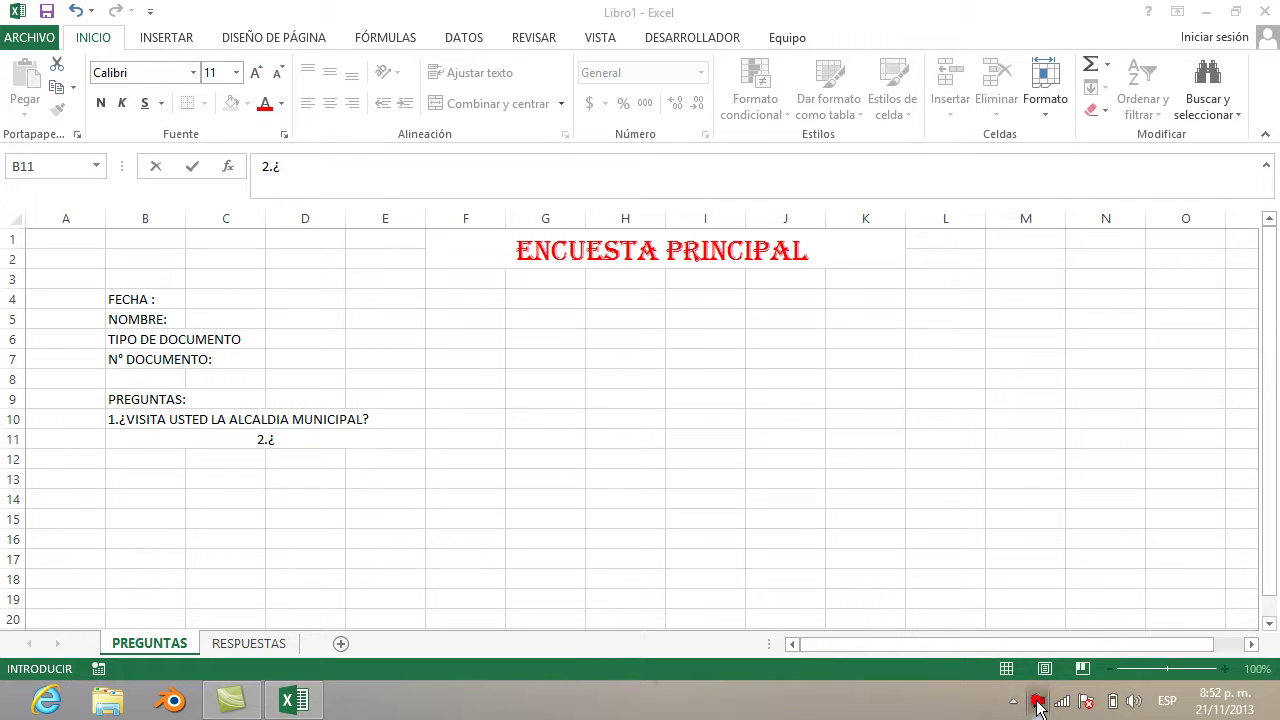
pyautogui.click(1178, 617)
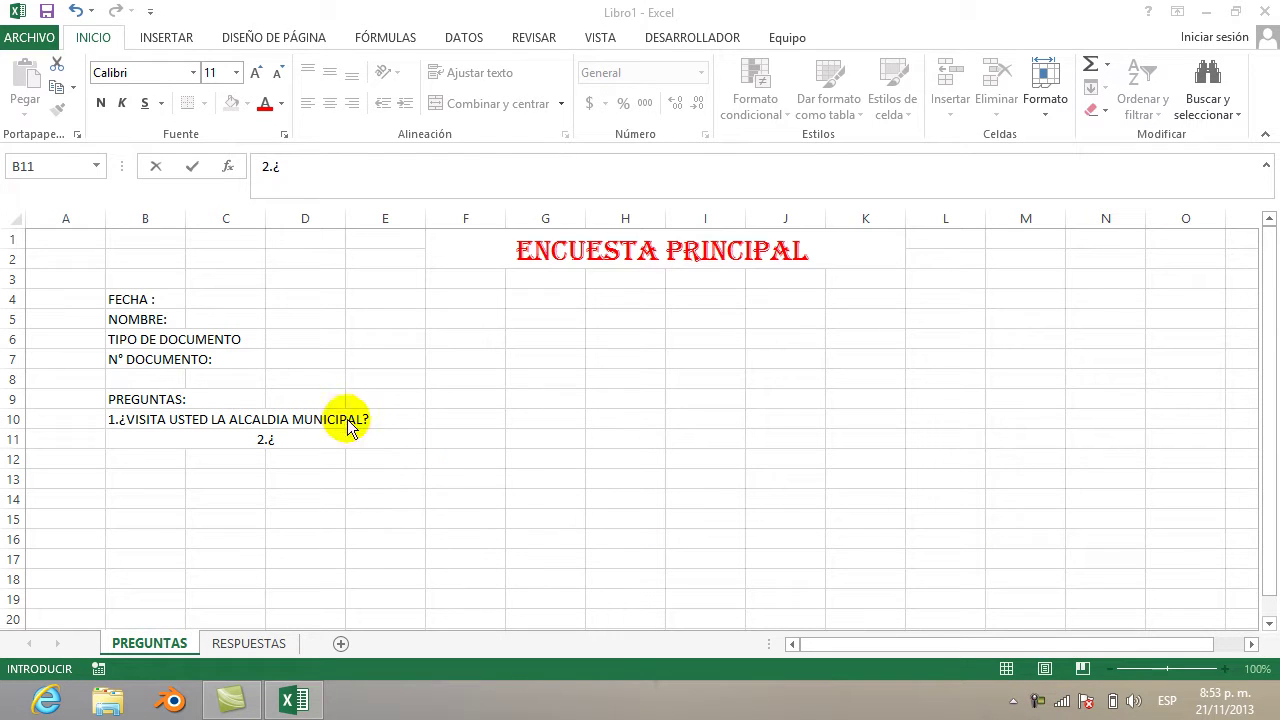
# Complete the second question in B11 as "2.¿HA HECHO USTED ALGUNA VEZ UNA INVESTIGACION DE MERCADO?"
pyautogui.click(296, 439)
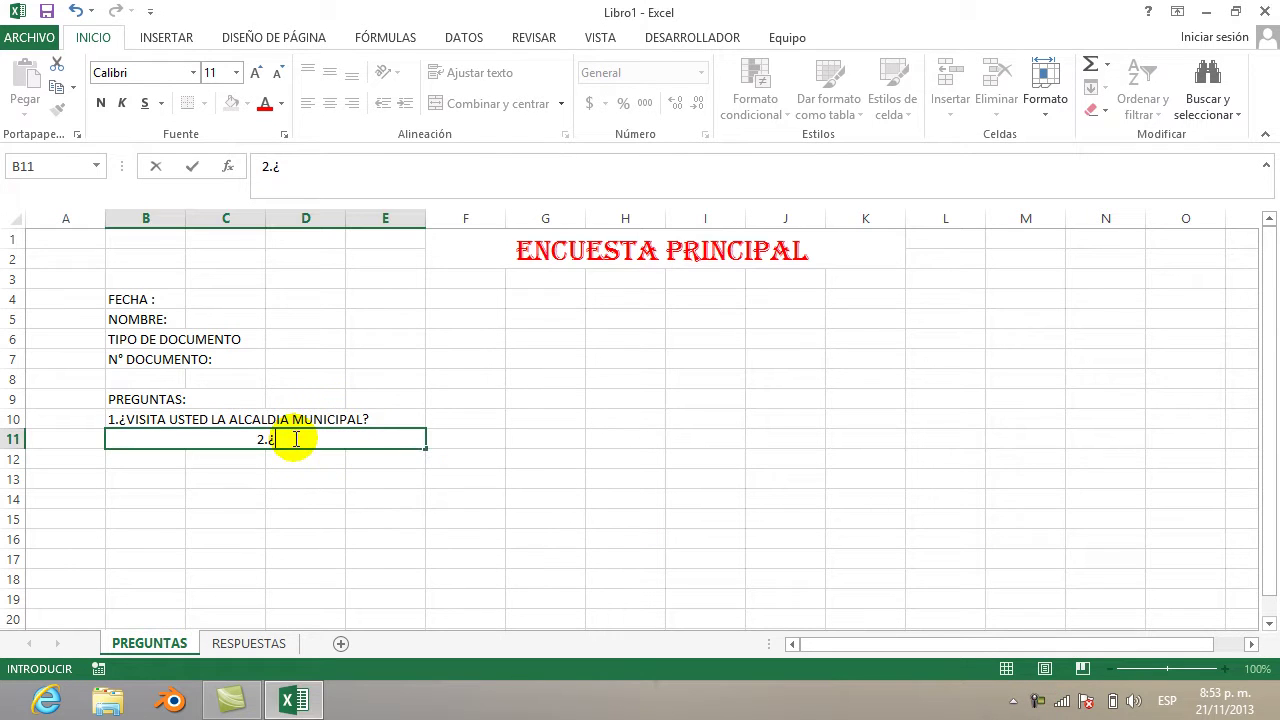
pyautogui.write('2.¿HA HECHO USTED ALGUNA V')
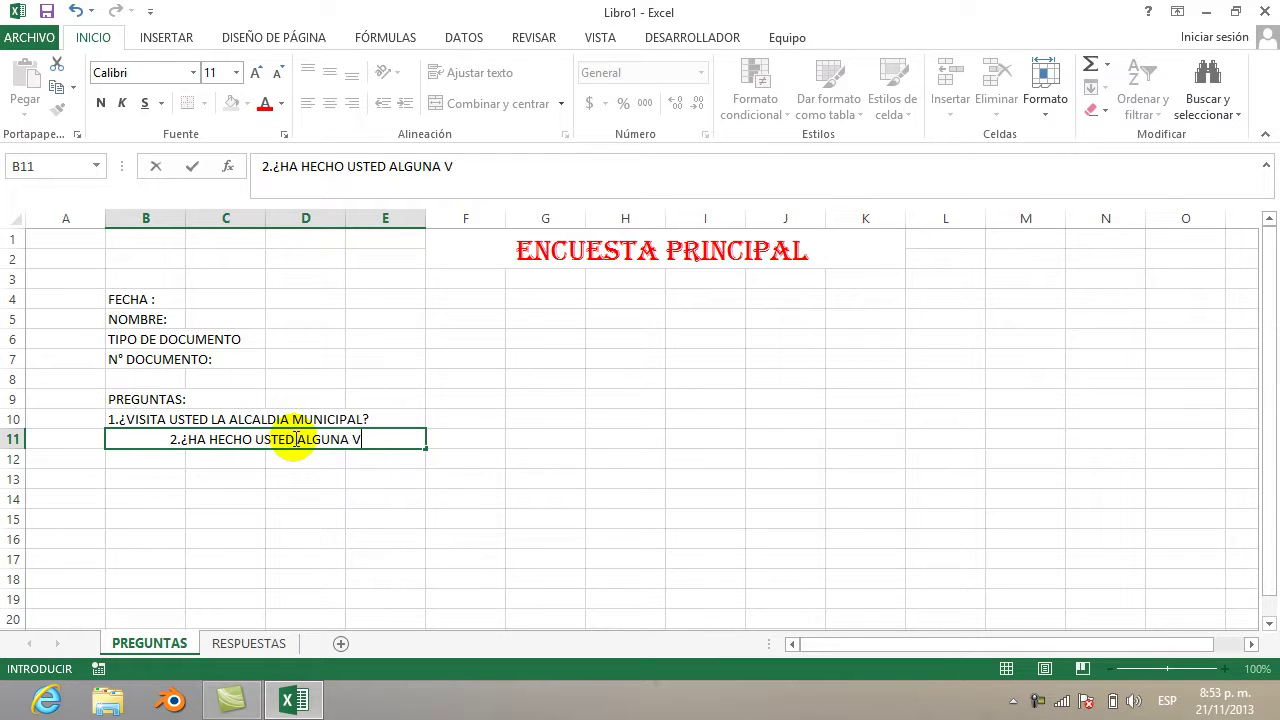
pyautogui.write('EZ UNA')
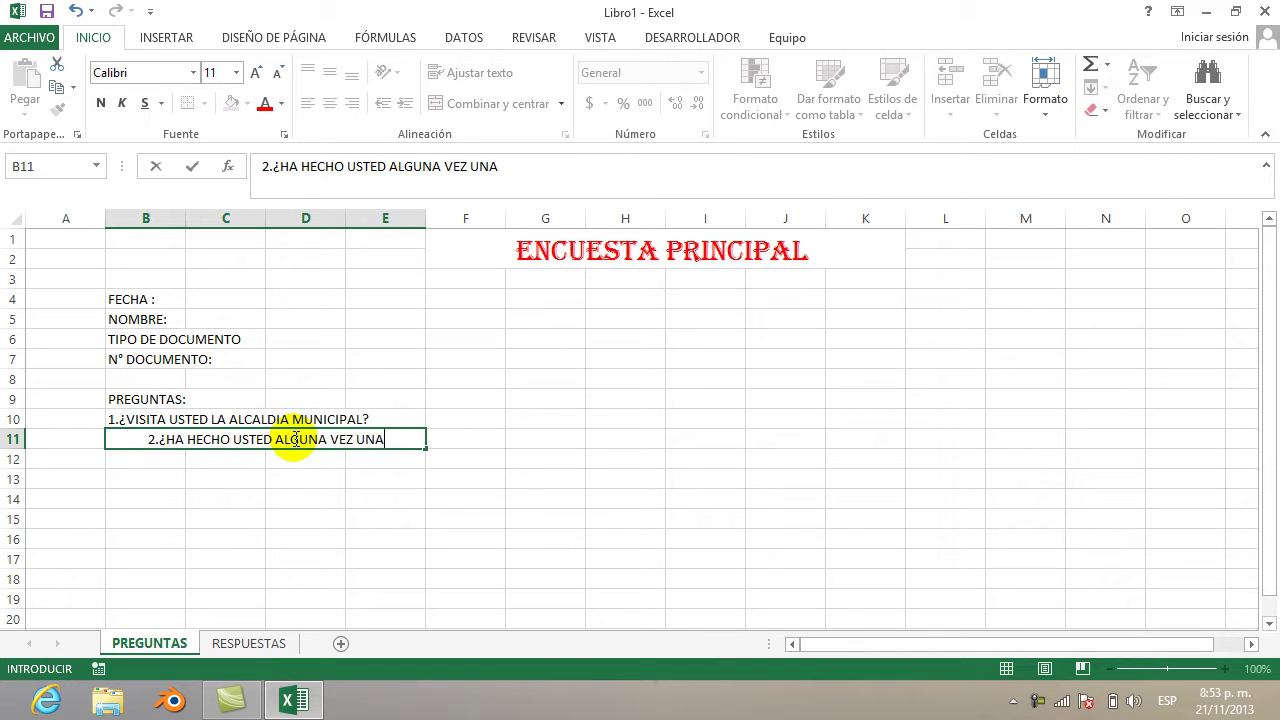
pyautogui.write(' INVEST')
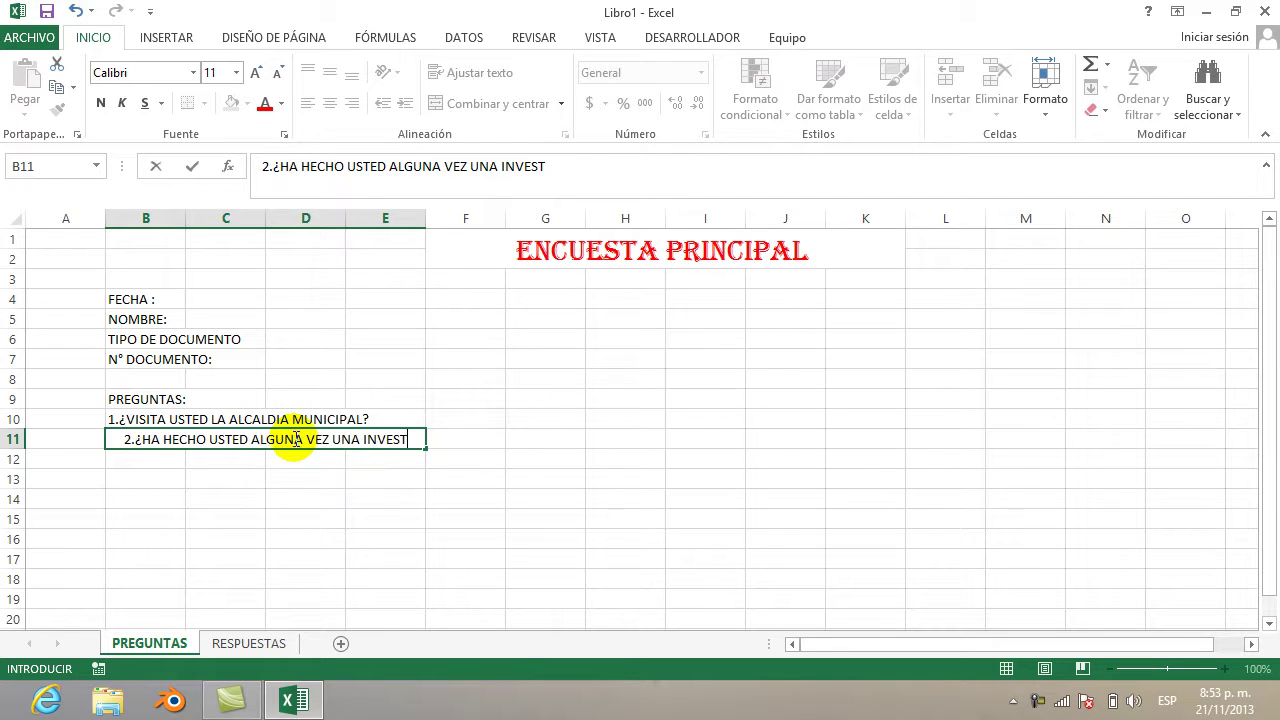
pyautogui.write('IGAC')
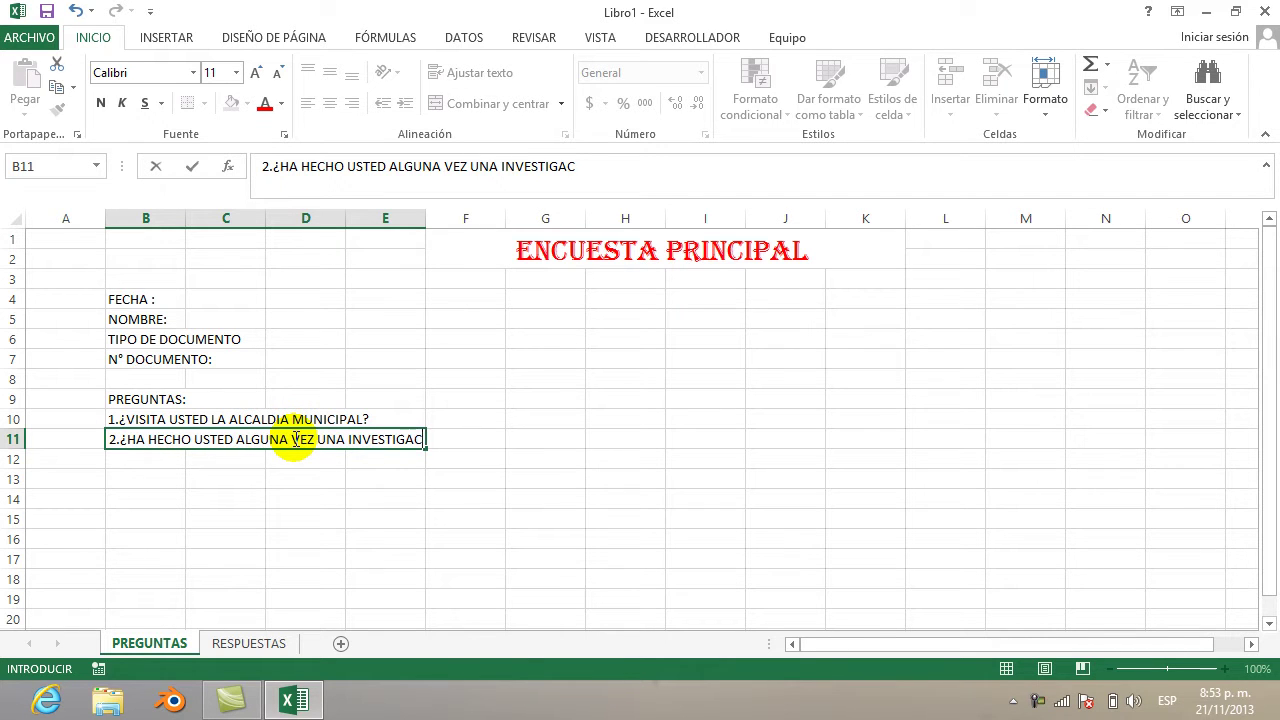
pyautogui.write('ION DE')
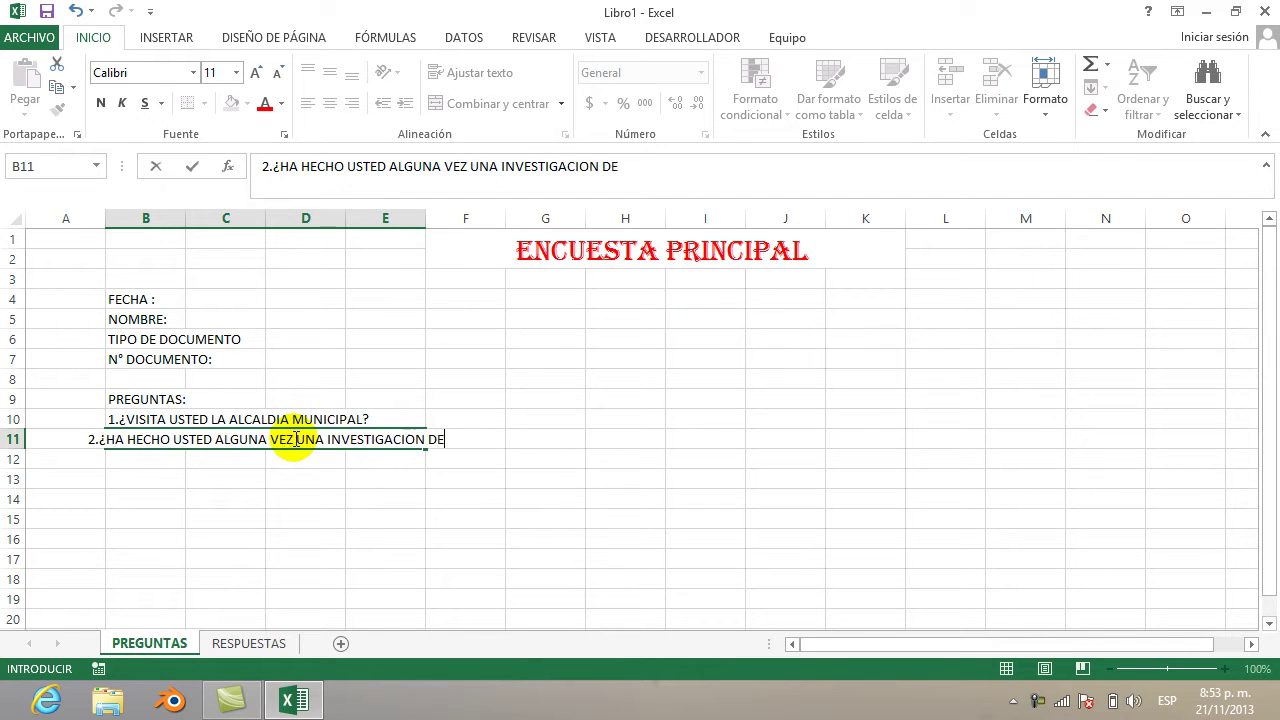
pyautogui.write(' MERCADO')
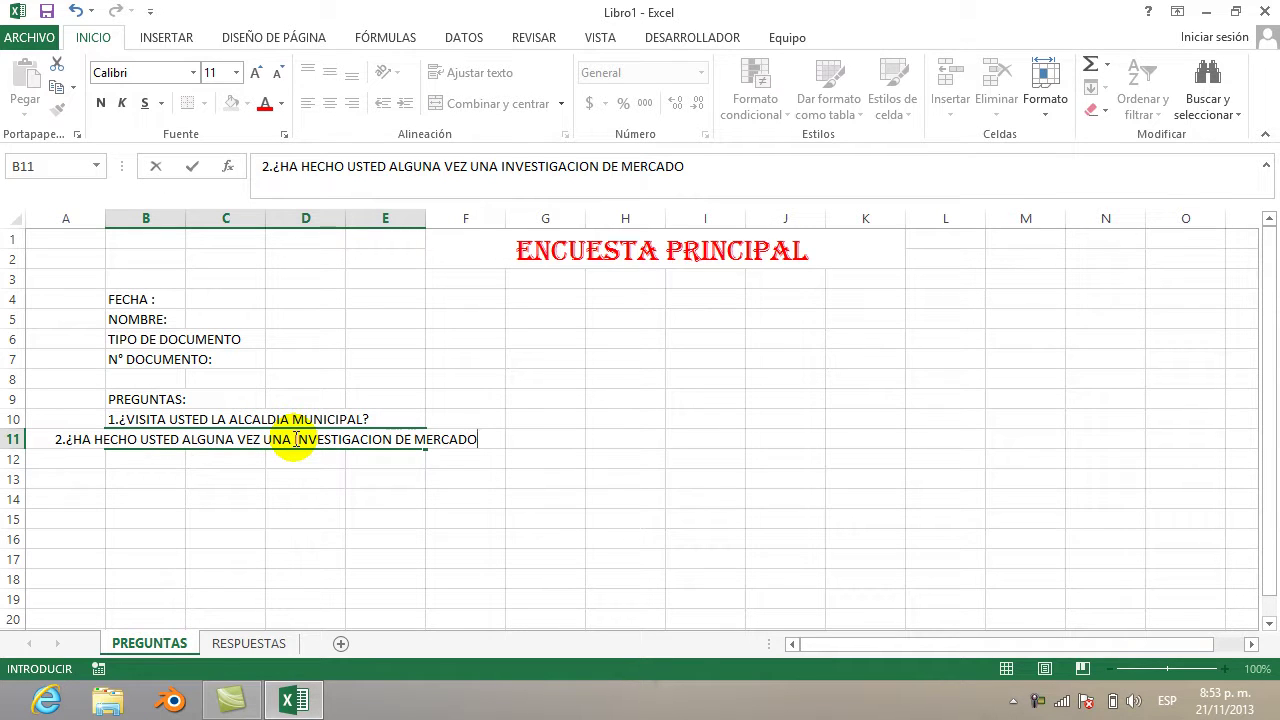
pyautogui.write('?')
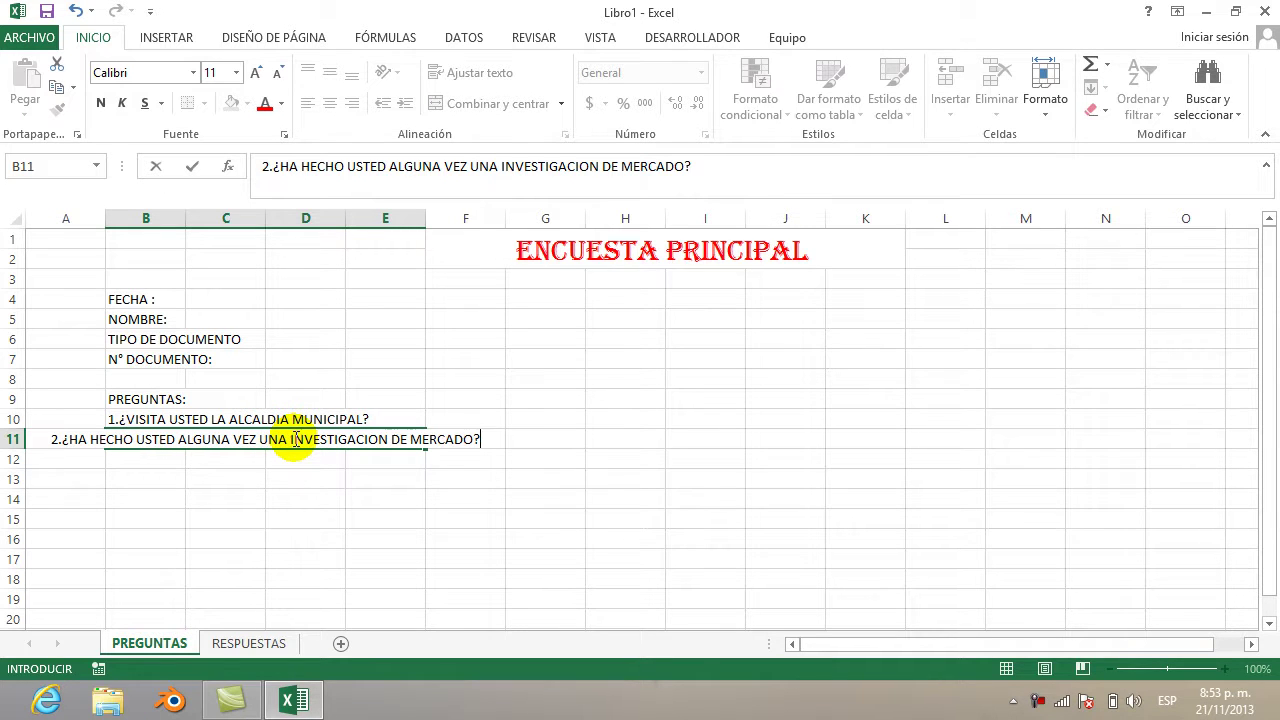
pyautogui.click(144, 459)
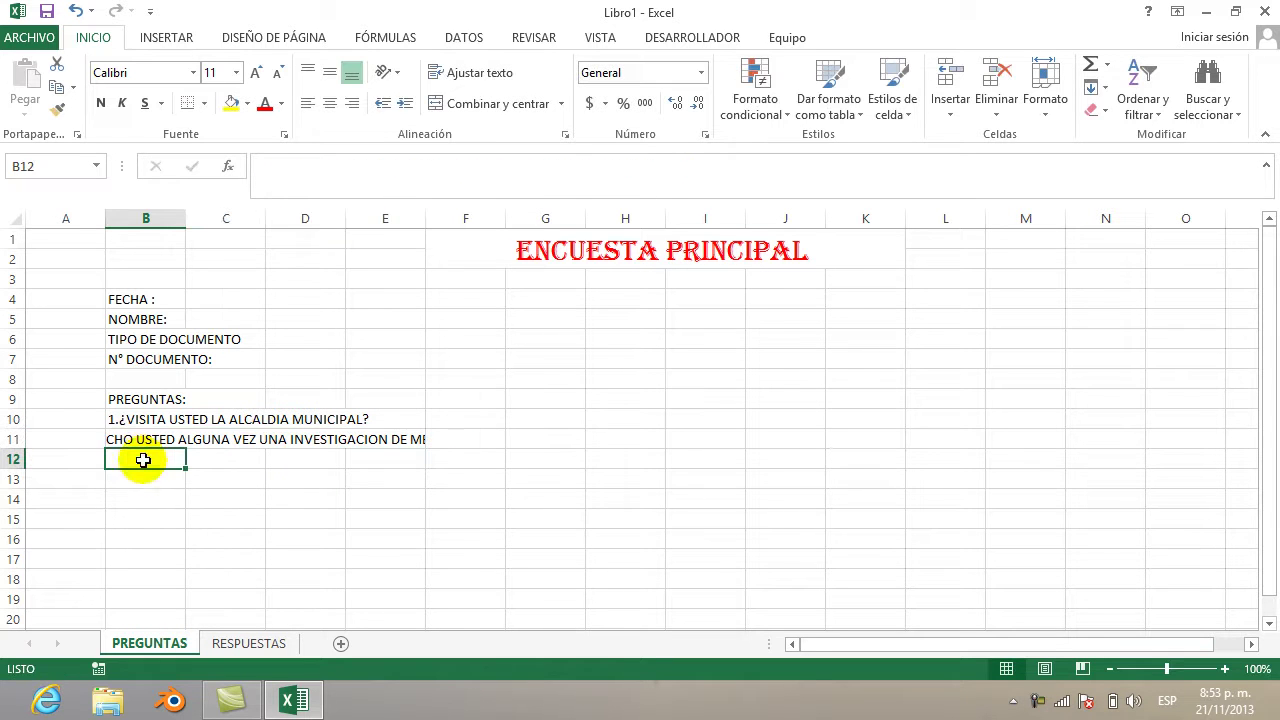
# Left-align the second question in B11 and unmerge the cells that hold it
pyautogui.click(170, 437)
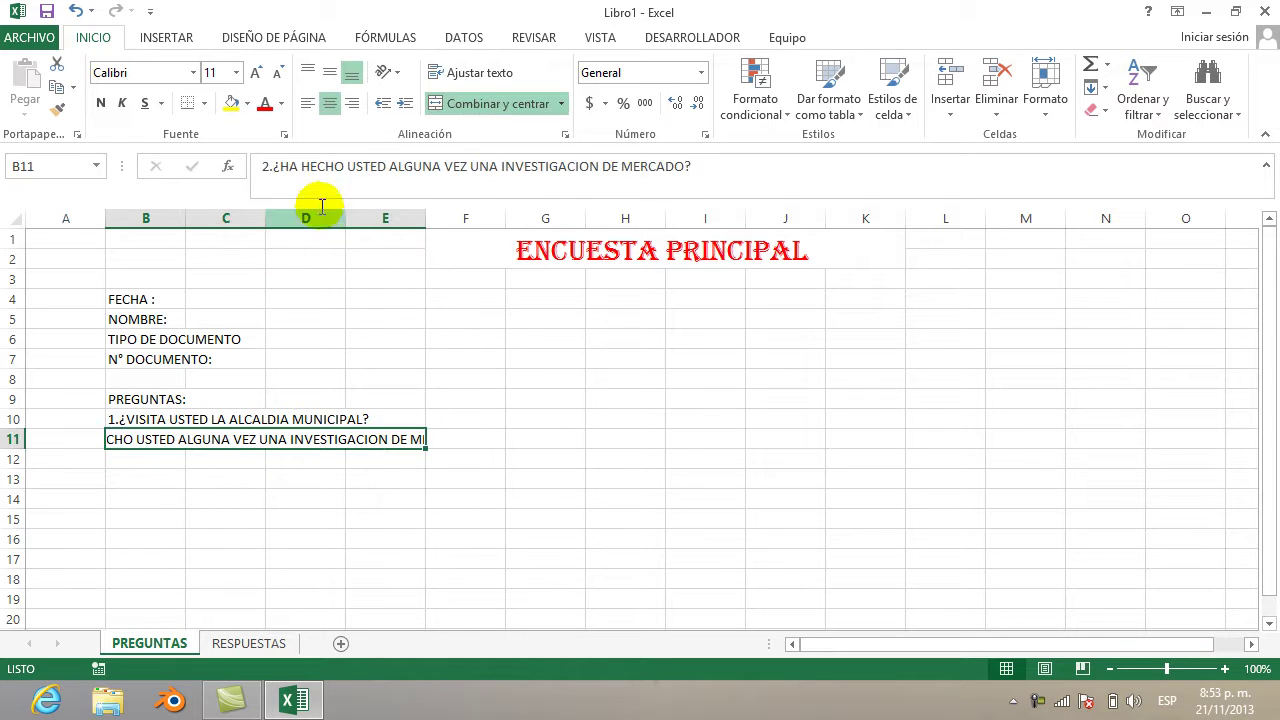
pyautogui.click(308, 104)
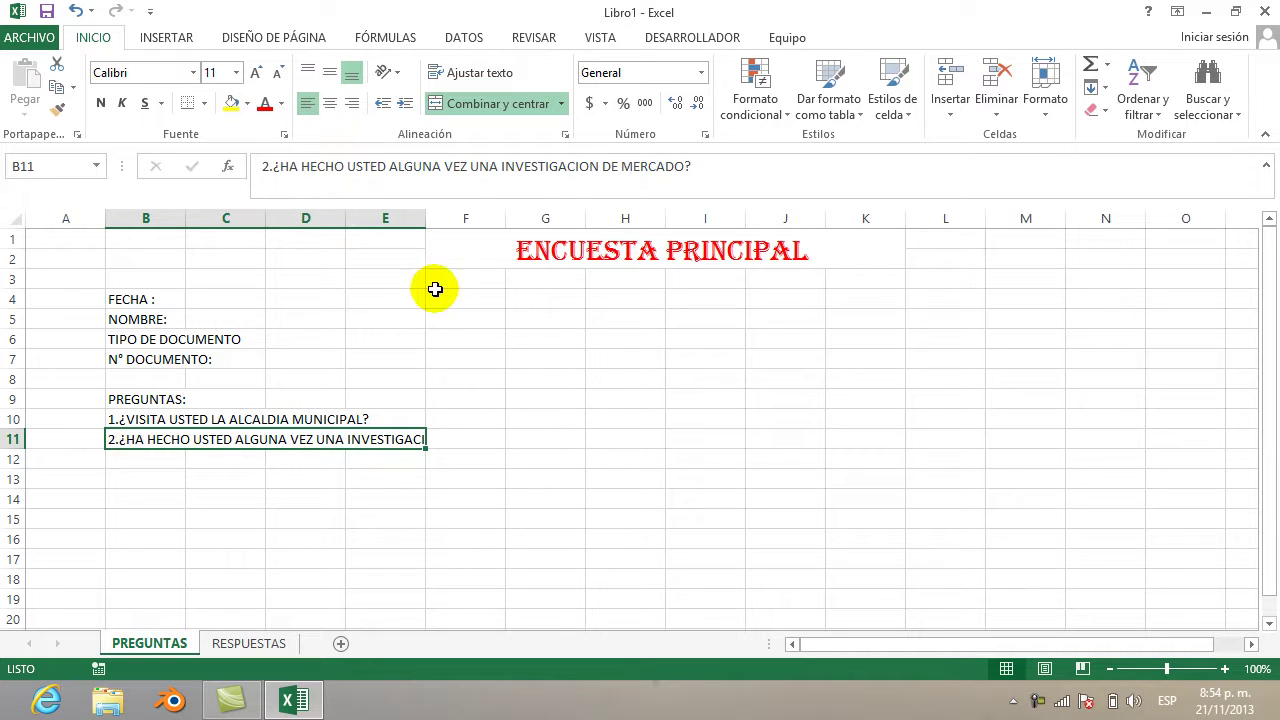
pyautogui.click(449, 447)
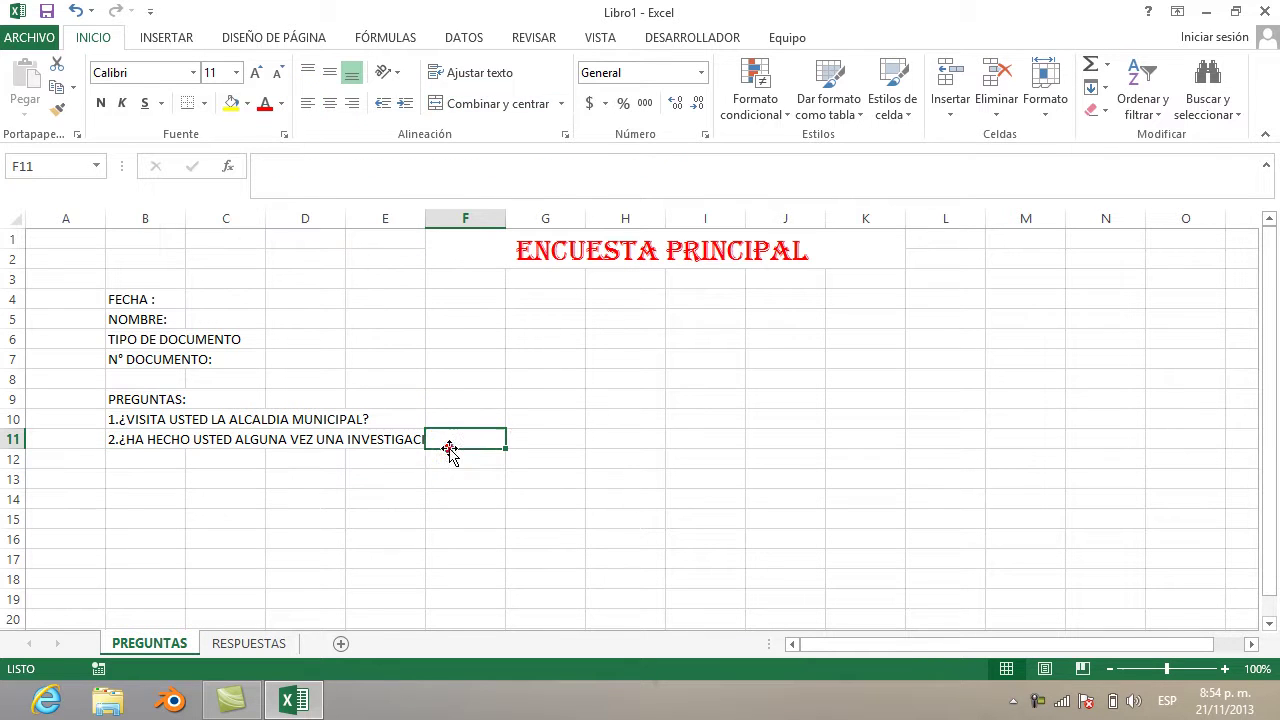
pyautogui.moveTo(449, 447); pyautogui.dragTo(401, 438)
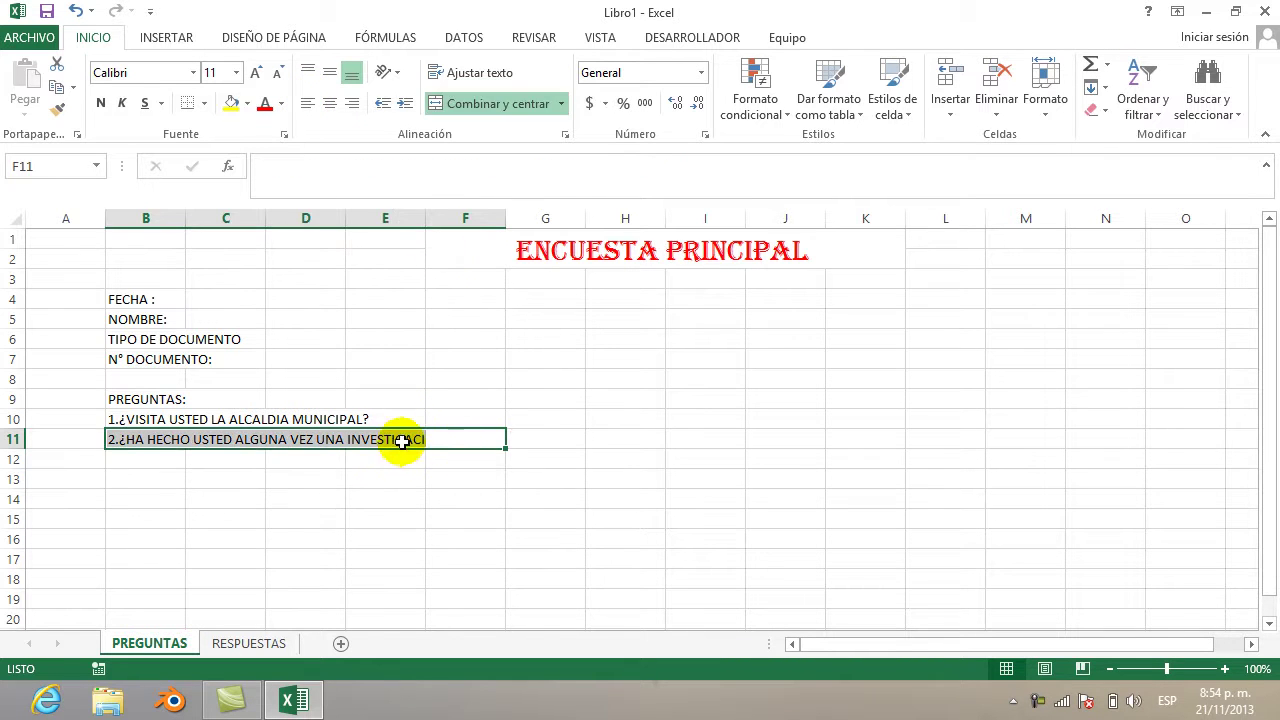
pyautogui.click(459, 107)
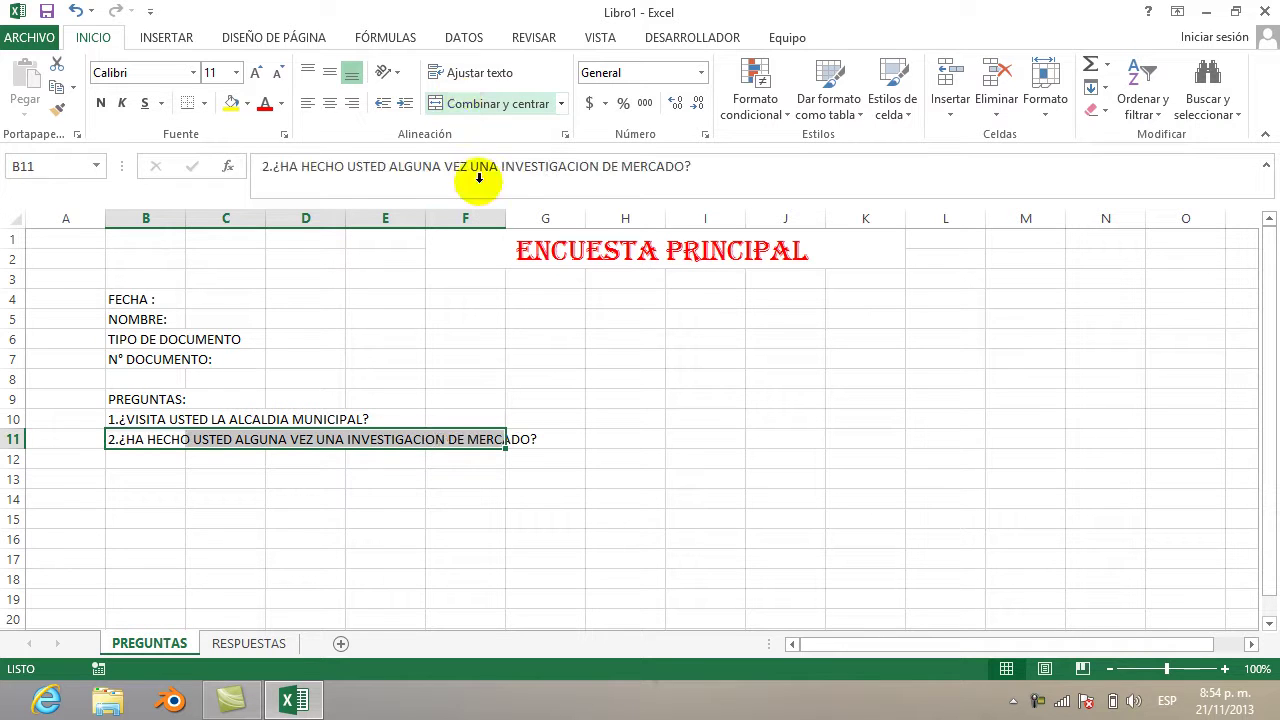
pyautogui.hotkey('ctrl', 'z')
# Try to merge and center cells F11 and G11 beside the second question
pyautogui.click(555, 440)
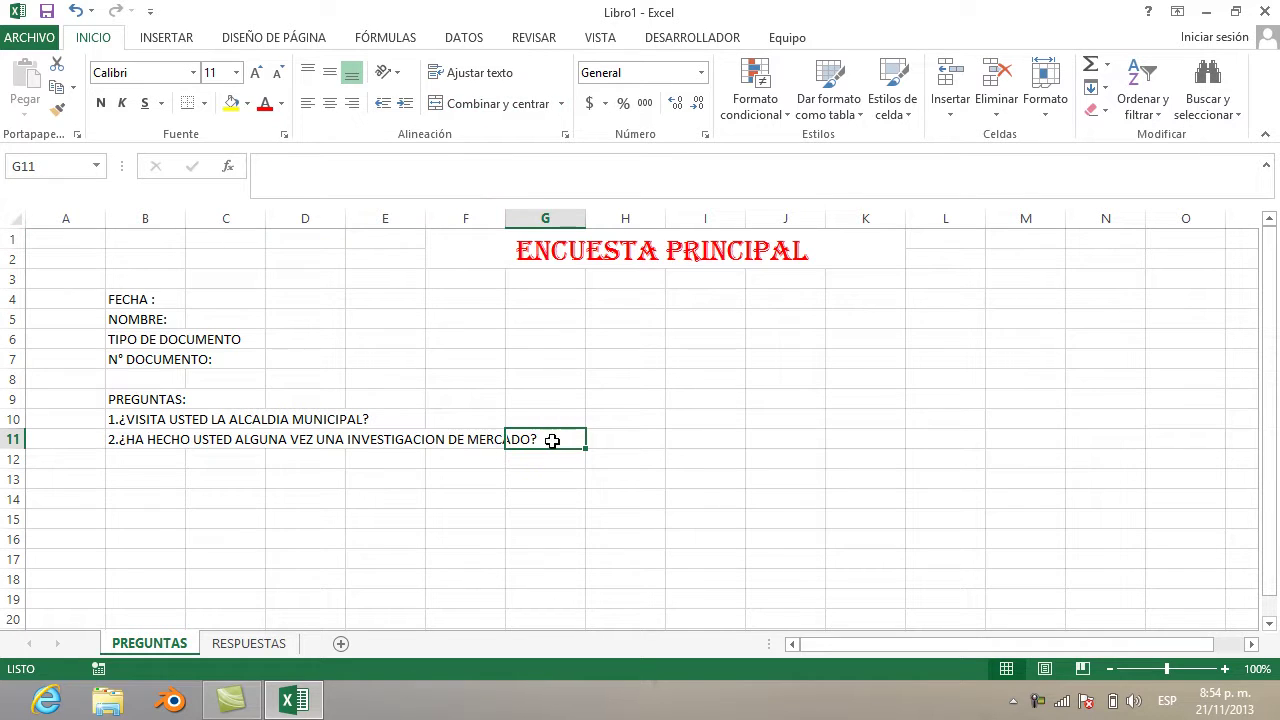
pyautogui.moveTo(555, 440); pyautogui.dragTo(486, 430)
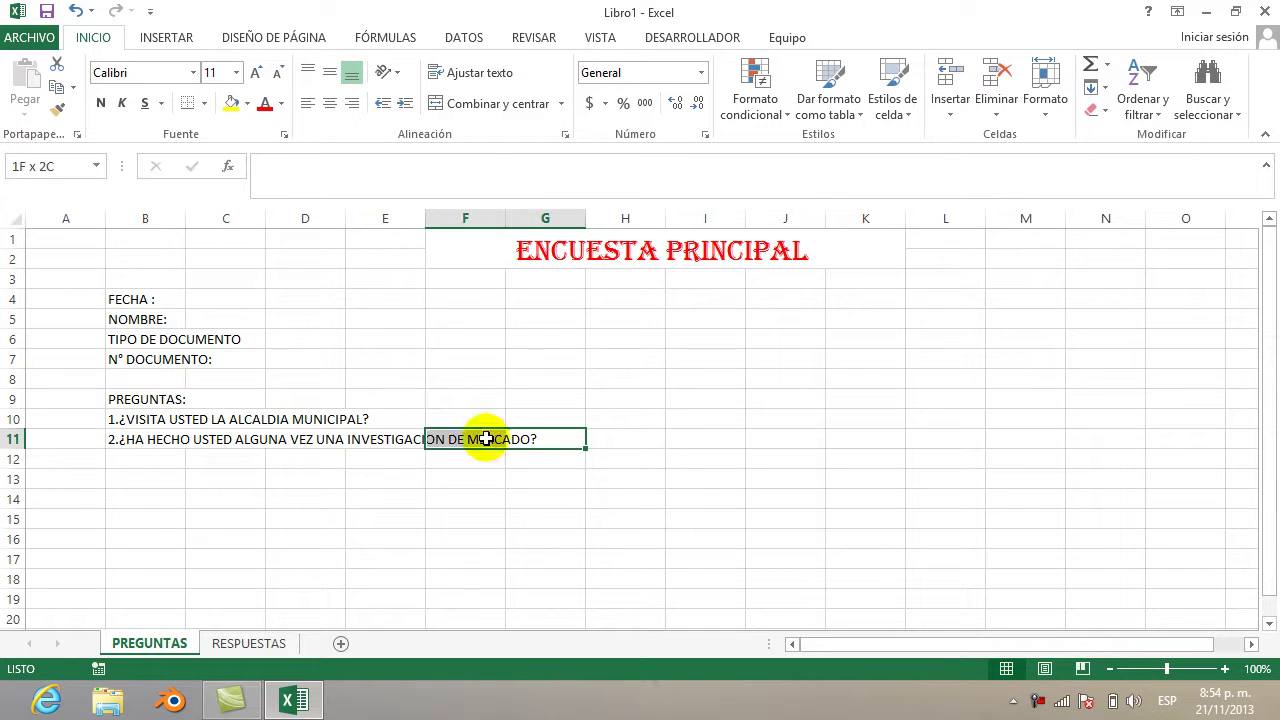
pyautogui.click(501, 110)
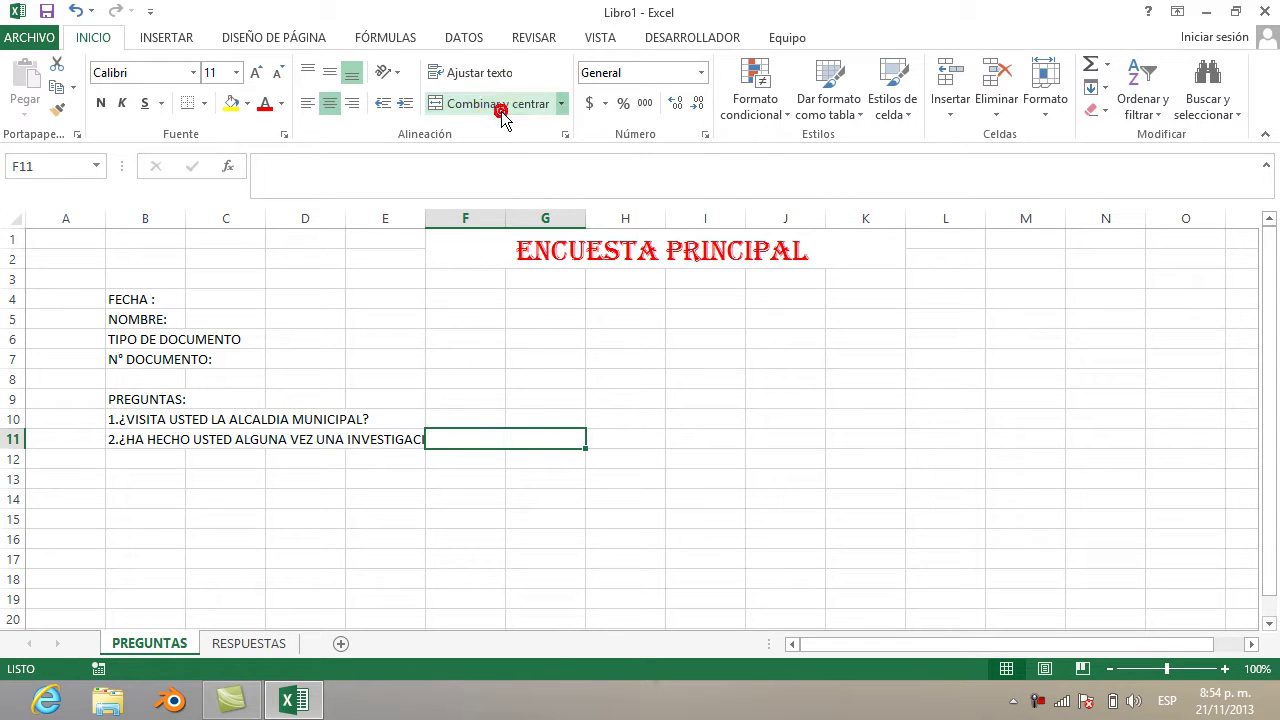
# Unmerge cells B11 to G11 and left-align the second question
pyautogui.click(388, 440)
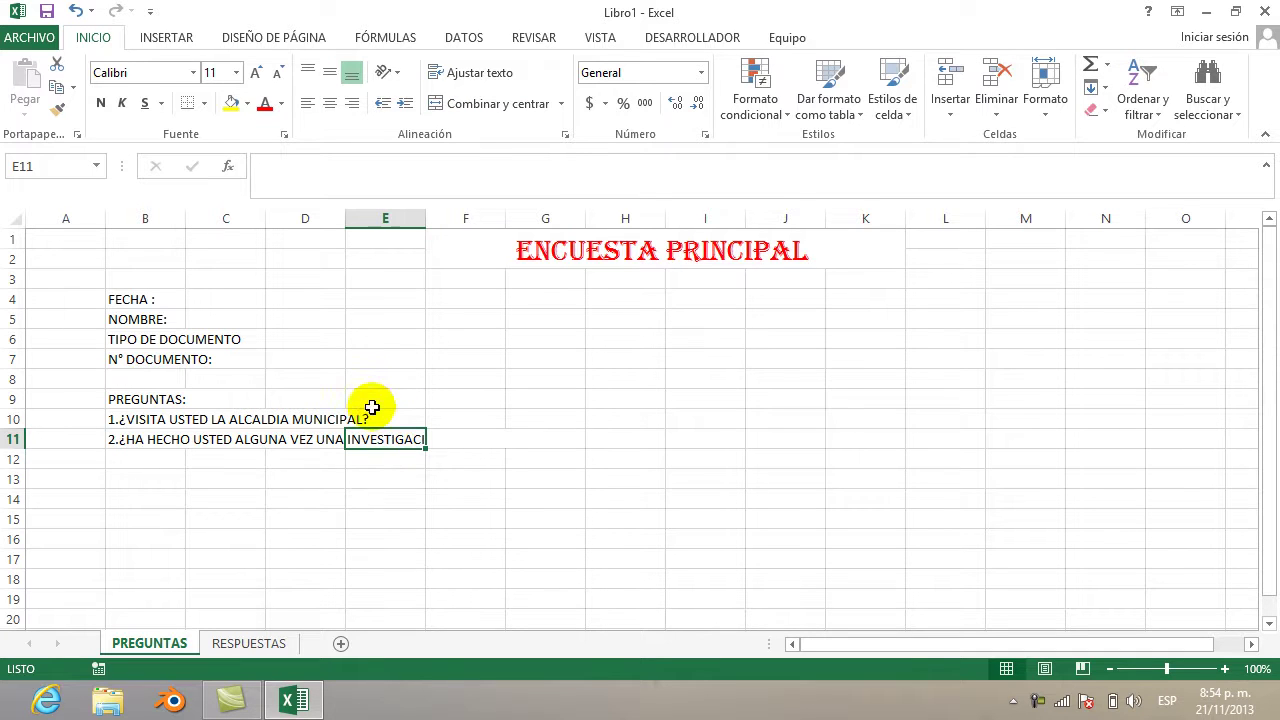
pyautogui.moveTo(178, 436); pyautogui.dragTo(448, 441)
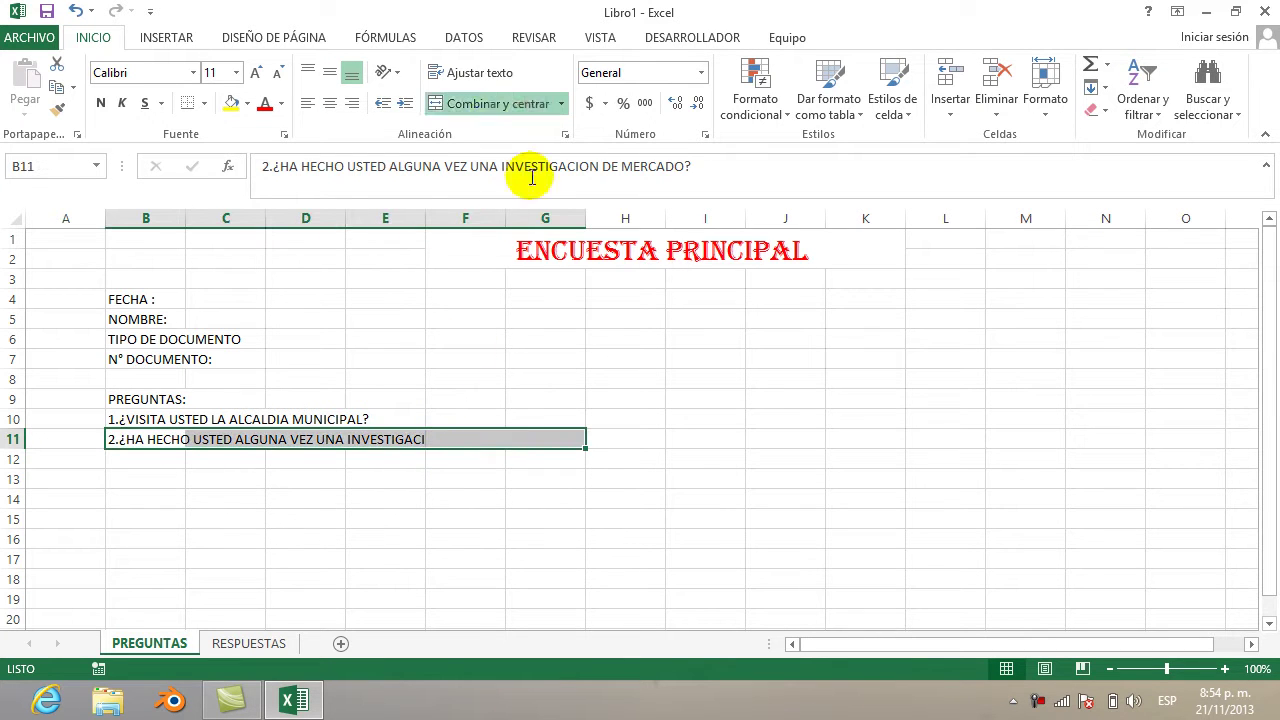
pyautogui.click(492, 104)
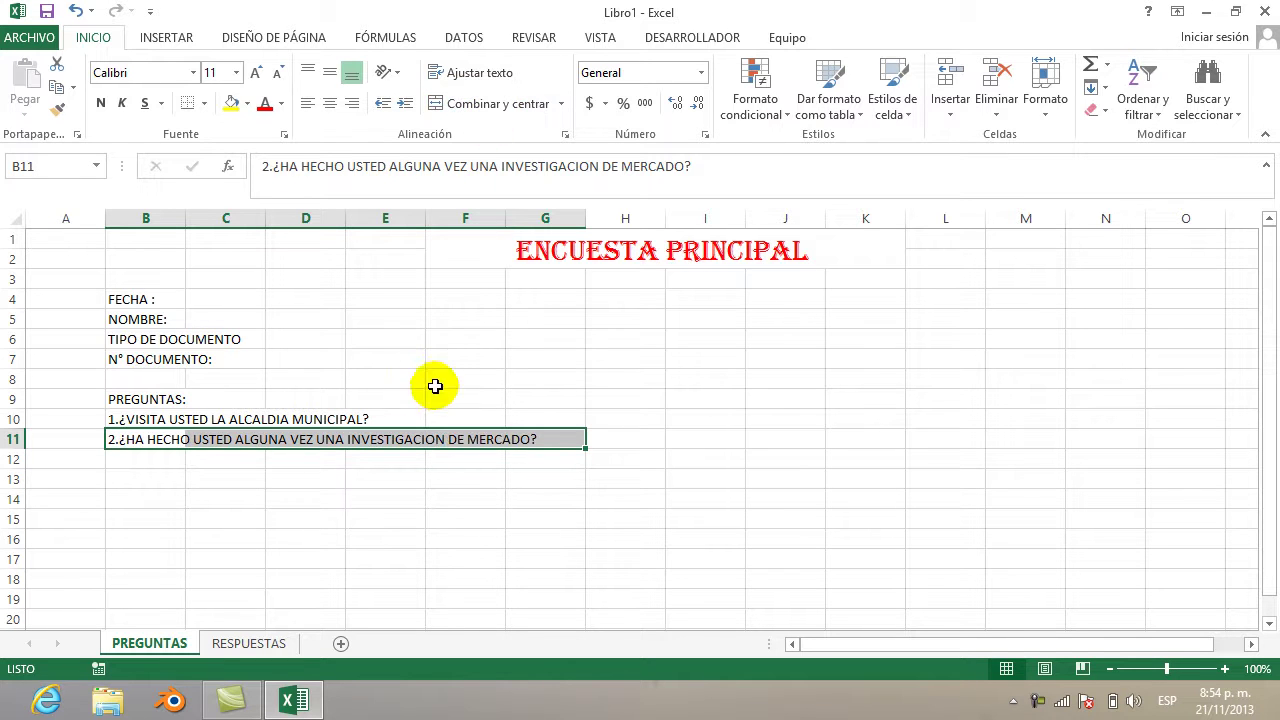
pyautogui.click(307, 103)
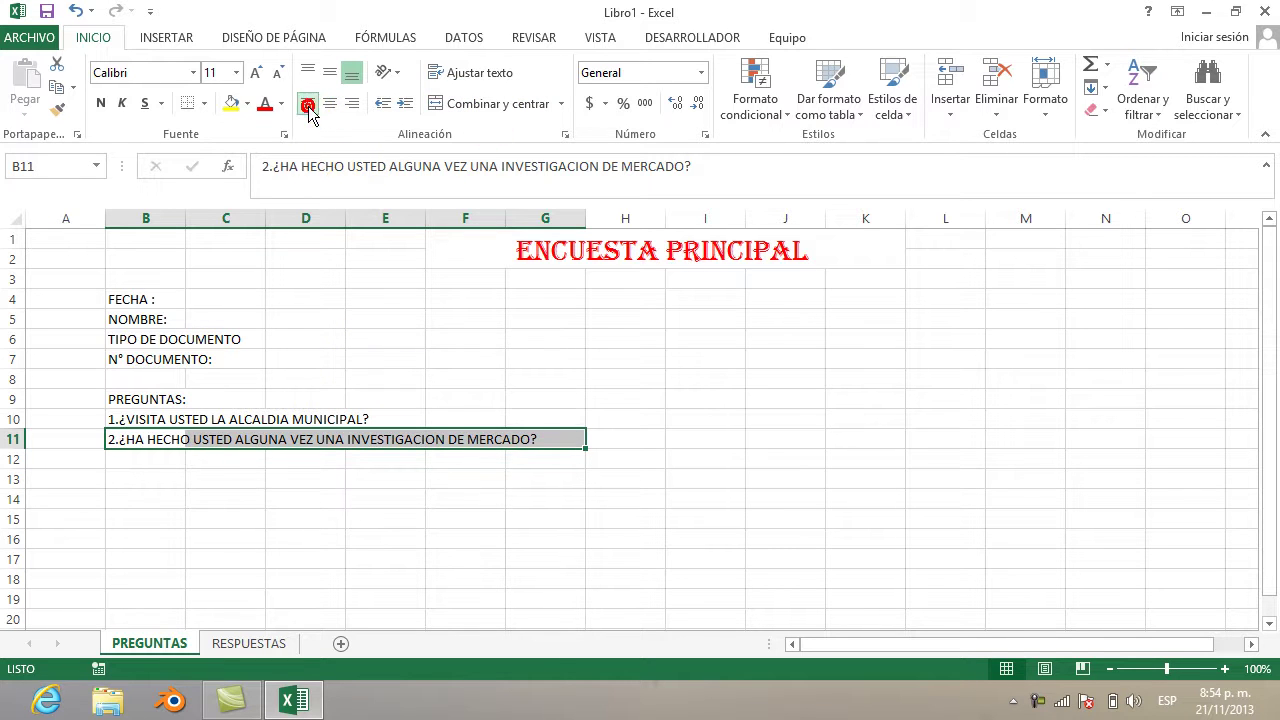
pyautogui.click(614, 452)
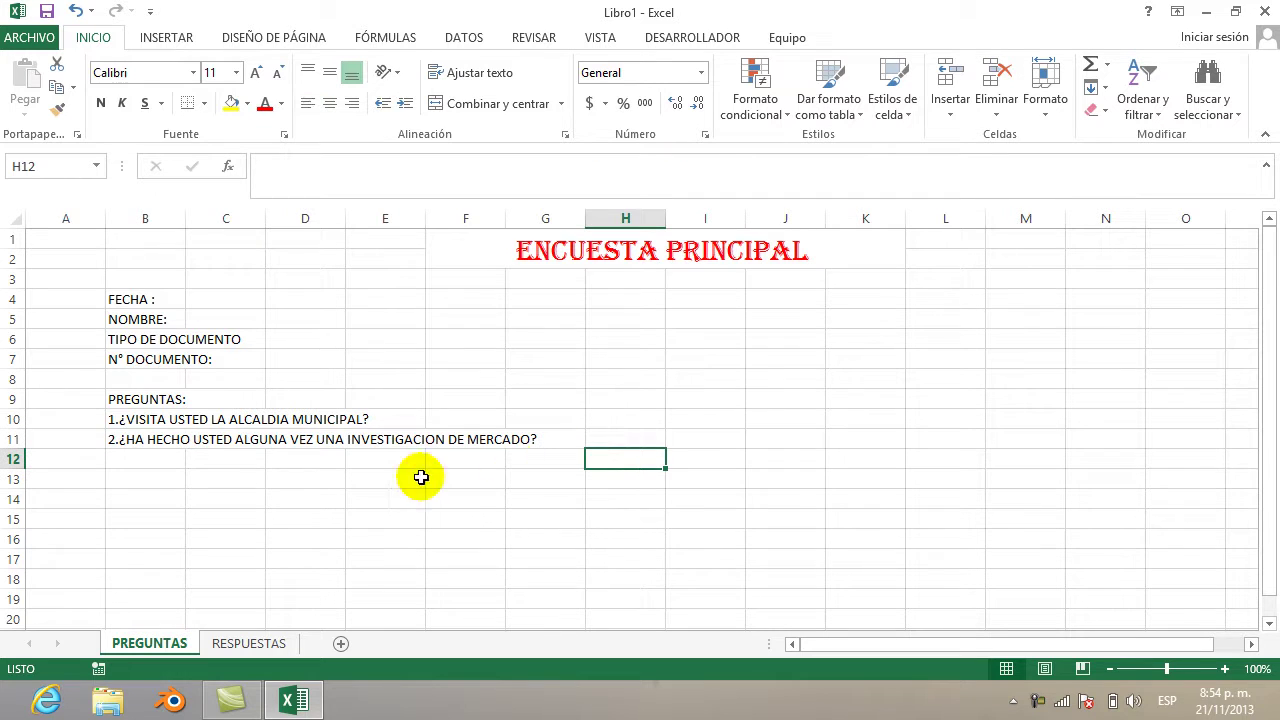
# Start the third question in cell B12 with "3.¿COMO VE USTED EL MERCADEO"
pyautogui.click(165, 463)
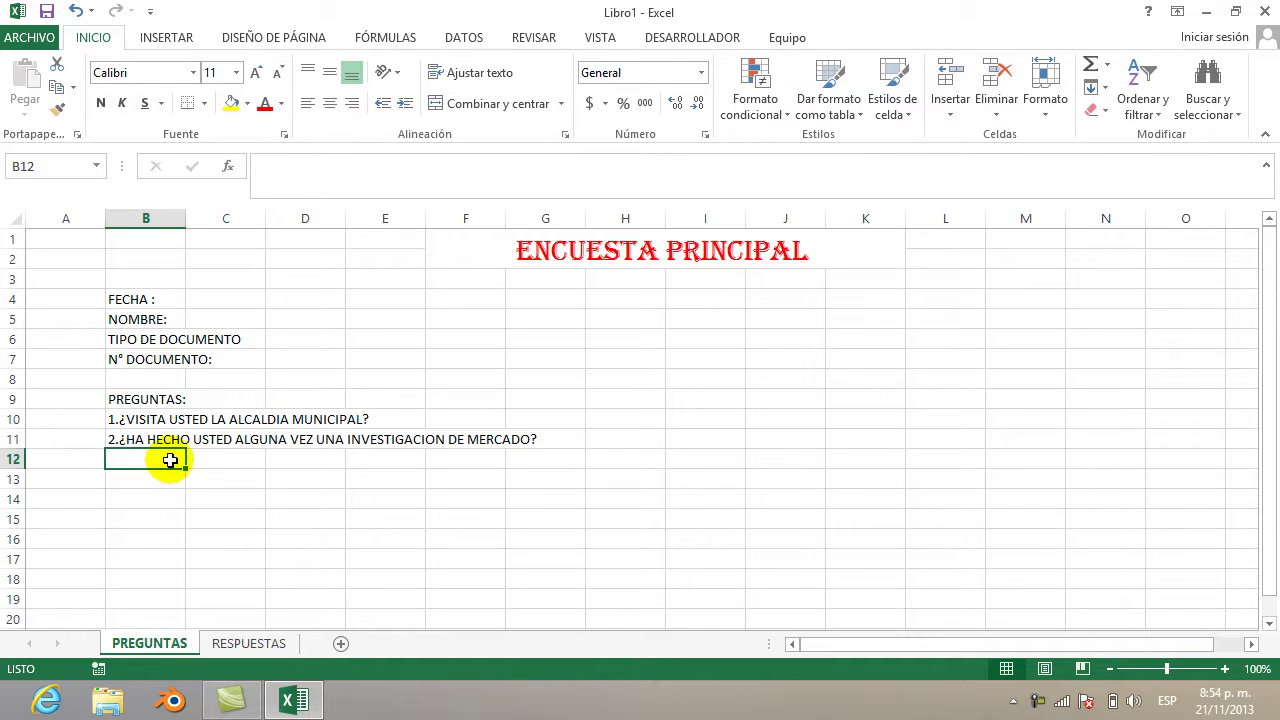
pyautogui.write('3')
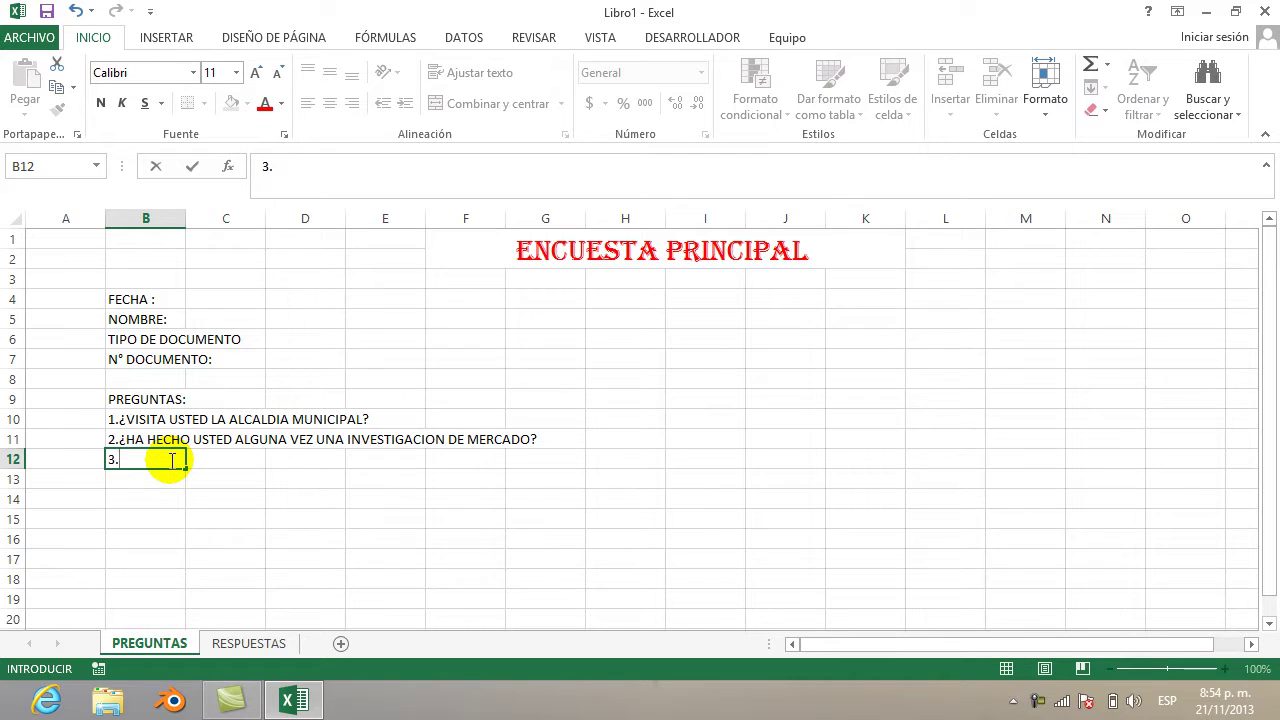
pyautogui.write('.¿')
pyautogui.write('COMO U')
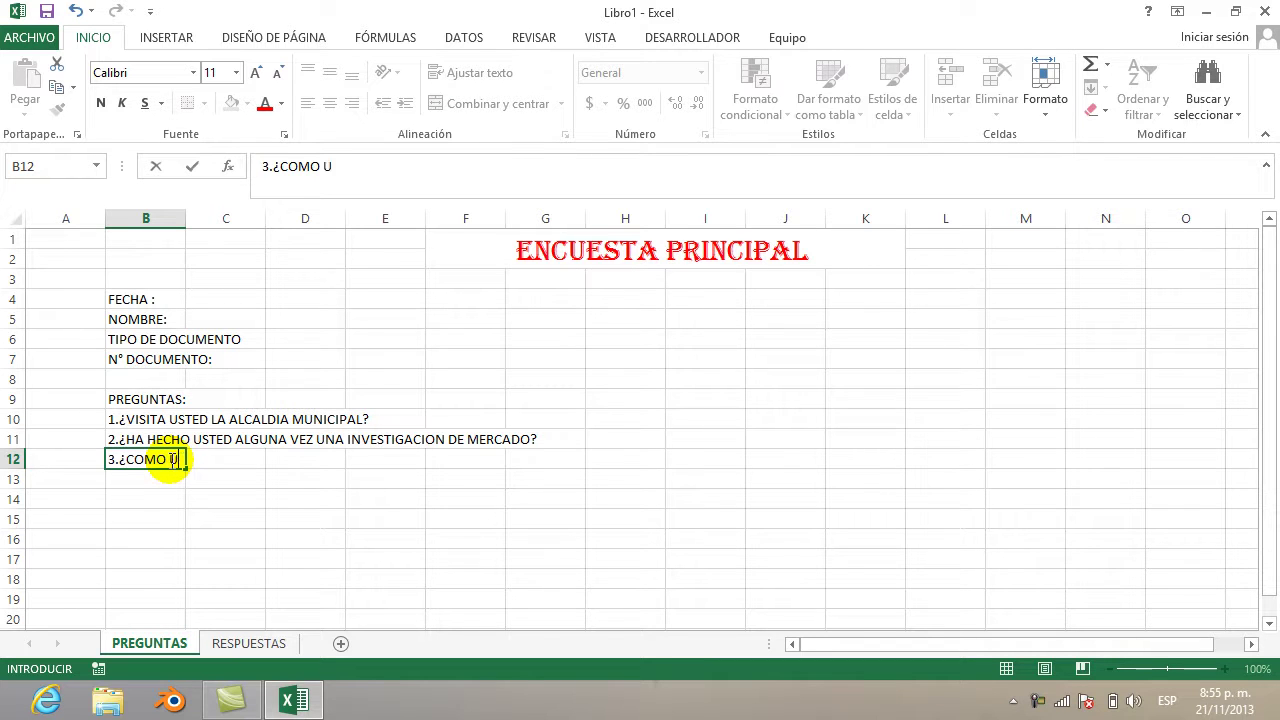
pyautogui.press('BackSpace')
pyautogui.write('VE USTED EL MA')
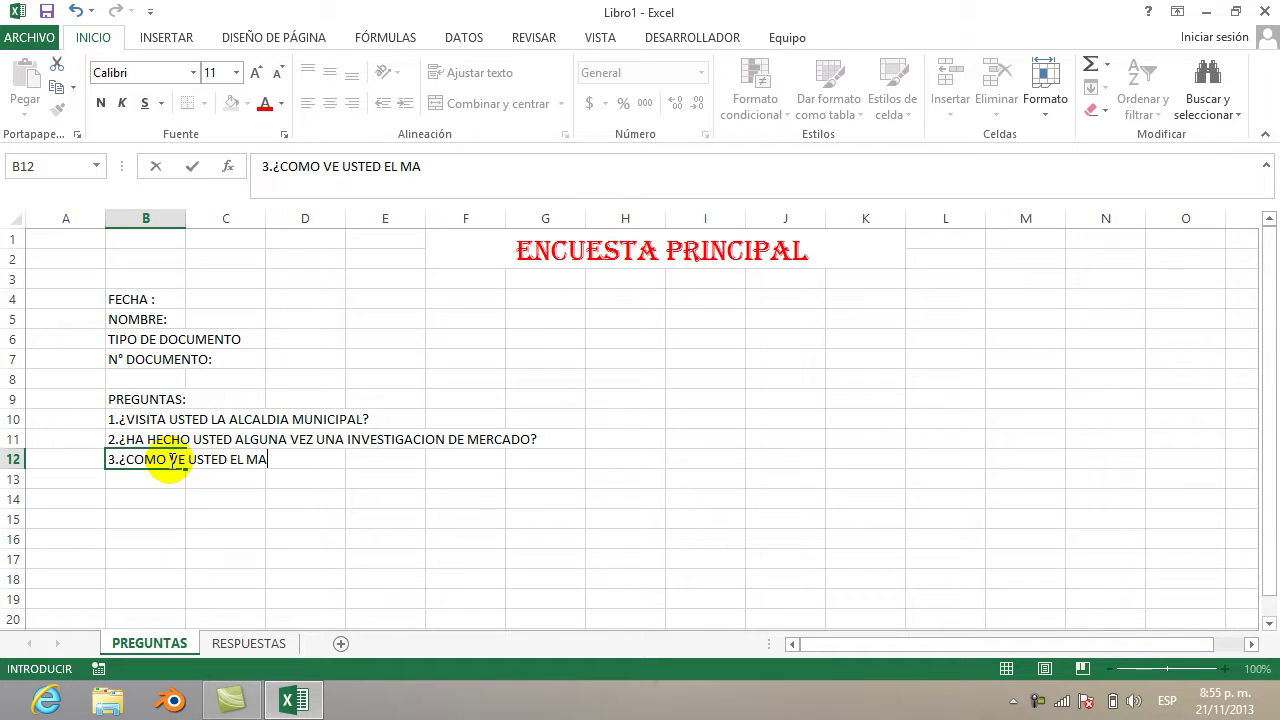
pyautogui.press('BackSpace')
pyautogui.write('ERCADEO')
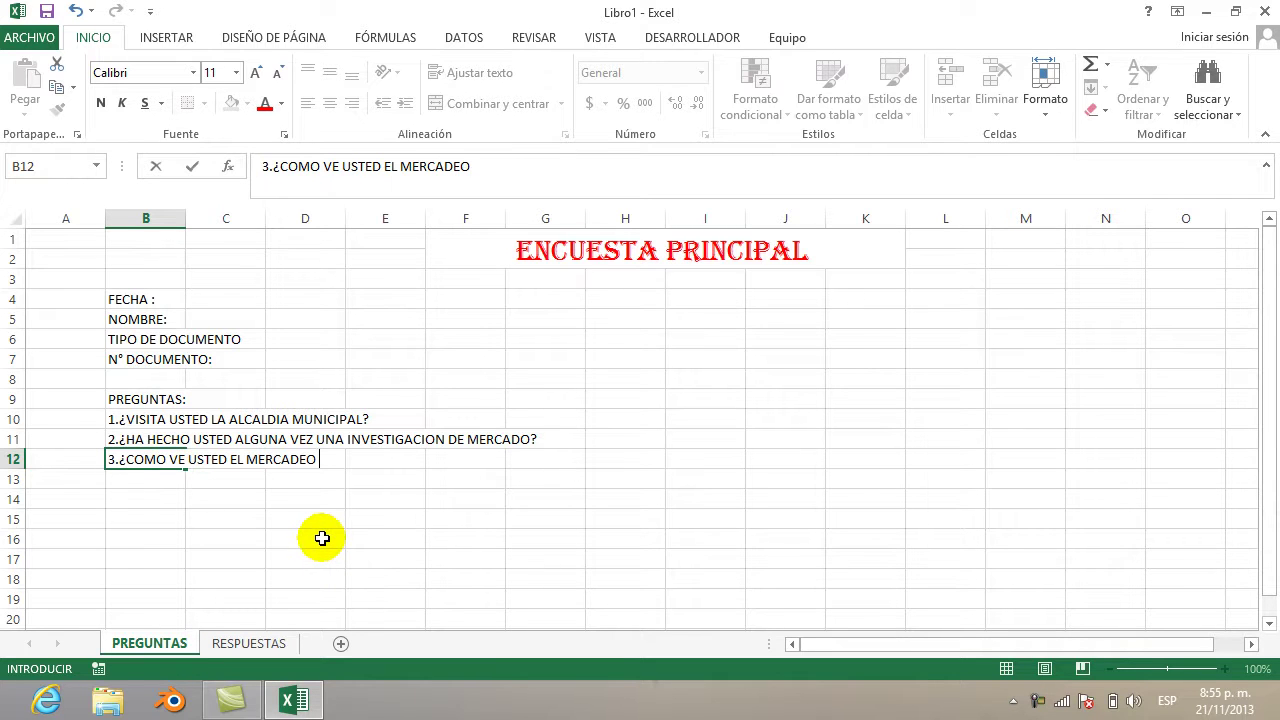
# Try rewording the end of the third question with "LA ESCALA" in place of "EL MERCADEO"
pyautogui.press('BackSpace')
pyautogui.press('BackSpace')
pyautogui.press('BackSpace')
pyautogui.press('BackSpace')
pyautogui.press('BackSpace')
pyautogui.press('BackSpace')
pyautogui.press('BackSpace')
pyautogui.press('BackSpace')
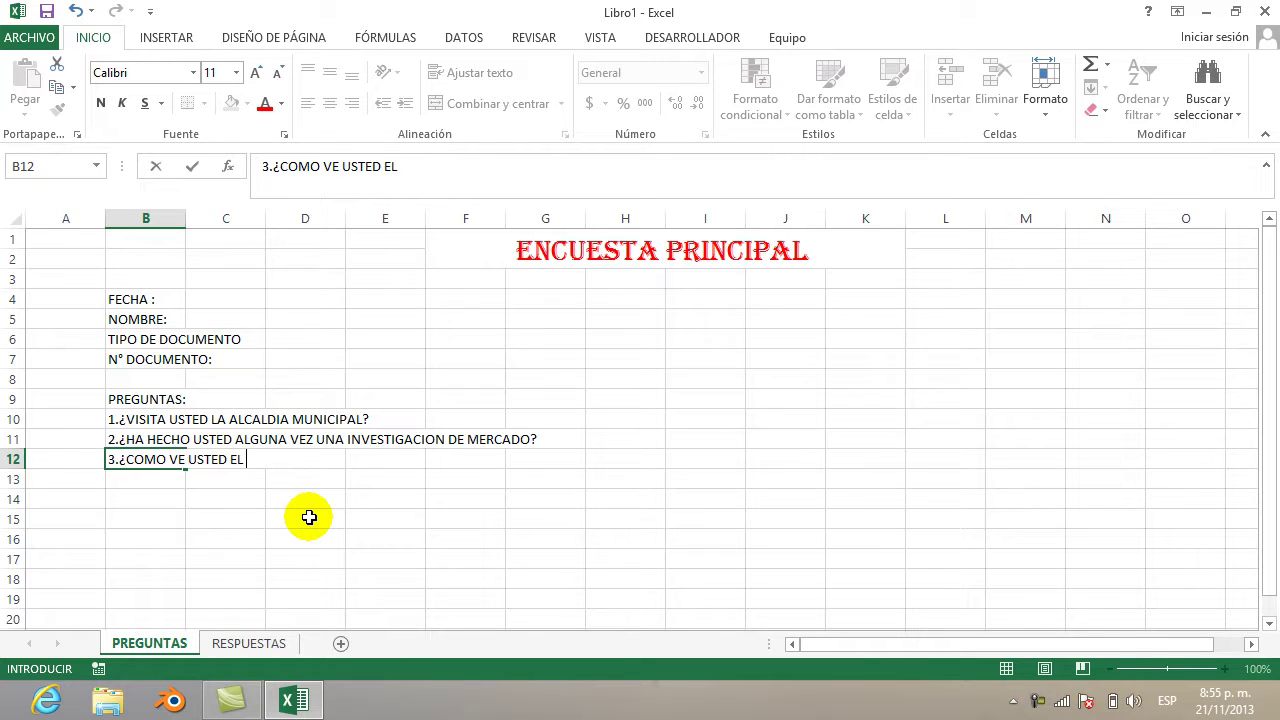
pyautogui.press('BackSpace')
pyautogui.write('LA ESCALA')
pyautogui.press('BackSpace')
pyautogui.press('BackSpace')
pyautogui.press('BackSpace')
pyautogui.press('BackSpace')
pyautogui.press('BackSpace')
pyautogui.press('BackSpace')
pyautogui.press('BackSpace')
pyautogui.press('BackSpace')
pyautogui.click(1039, 703)
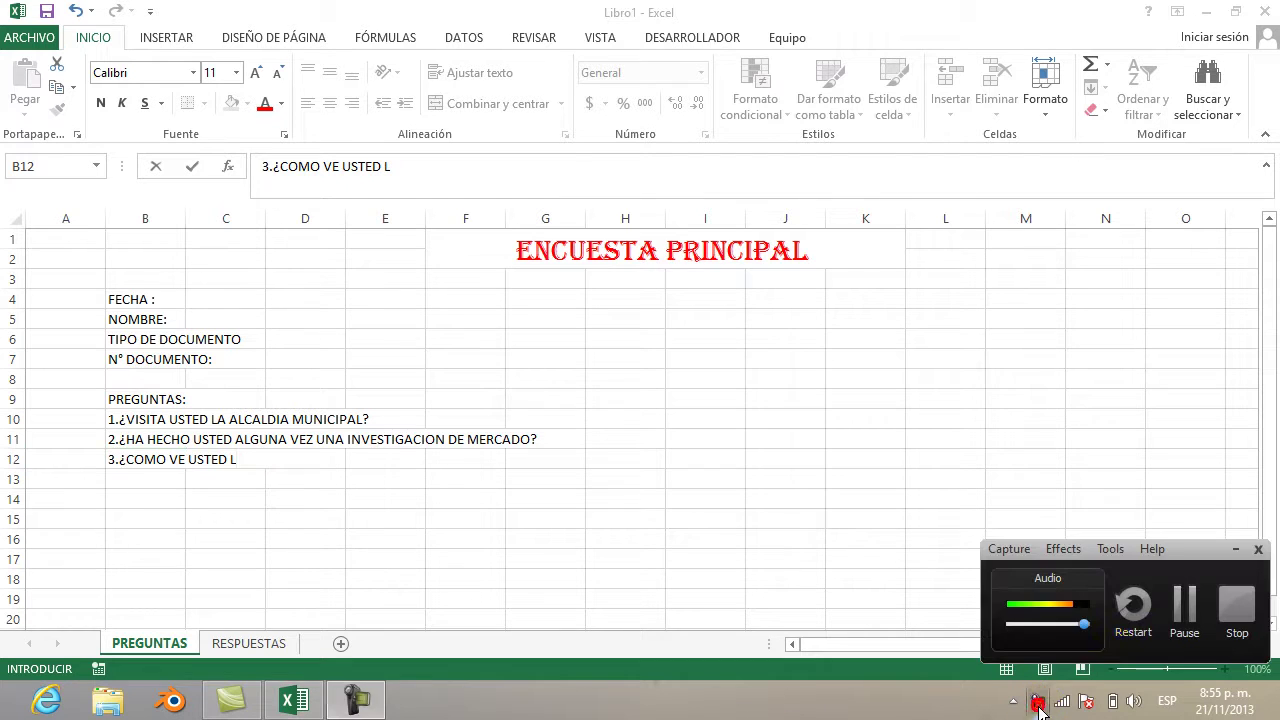
pyautogui.click(1181, 612)
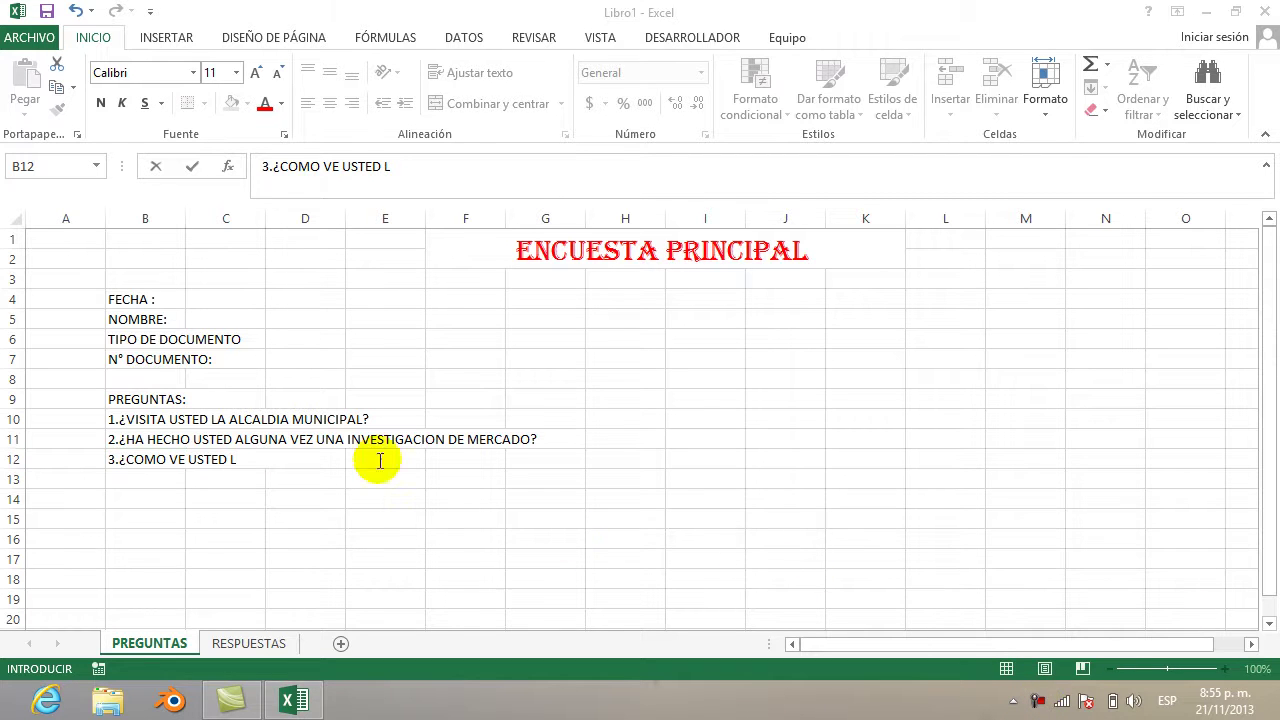
# Complete the third question in B12 as "3.¿COMO VE USTED EL MERCADEO EN COLOMBIA?"
pyautogui.click(252, 464)
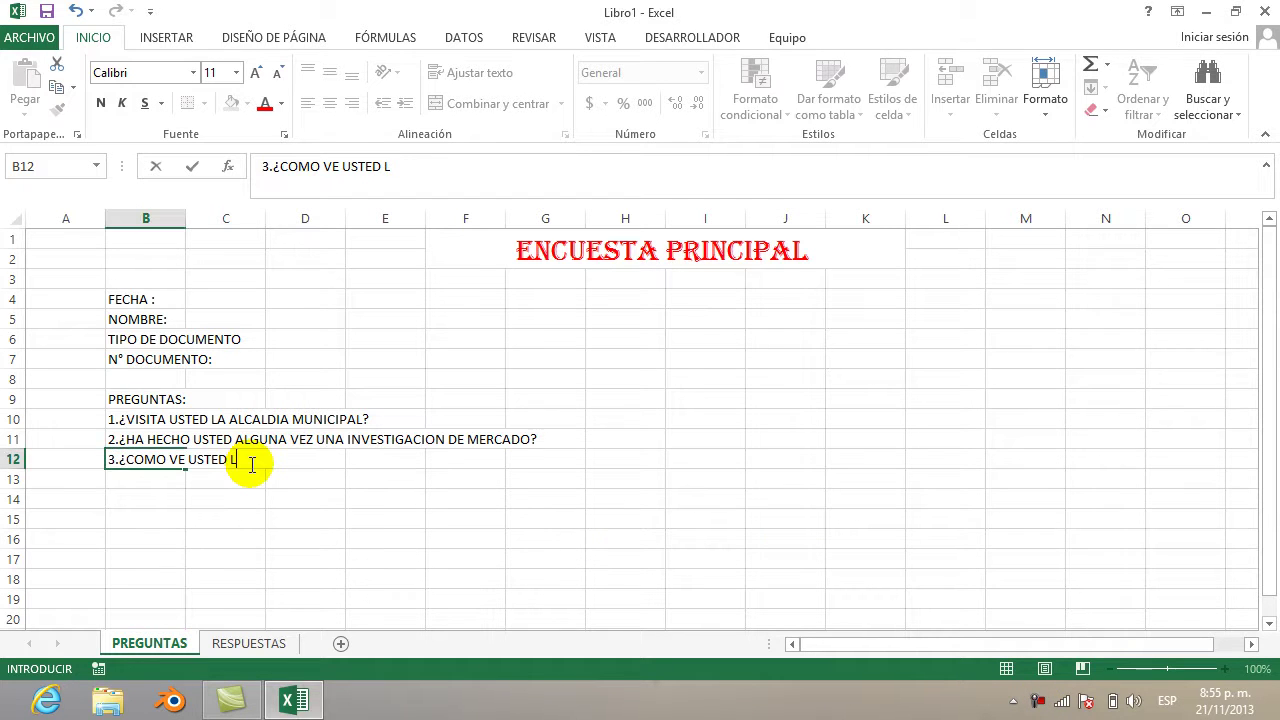
pyautogui.press('BackSpace')
pyautogui.write('EL MERCADEO EN C')
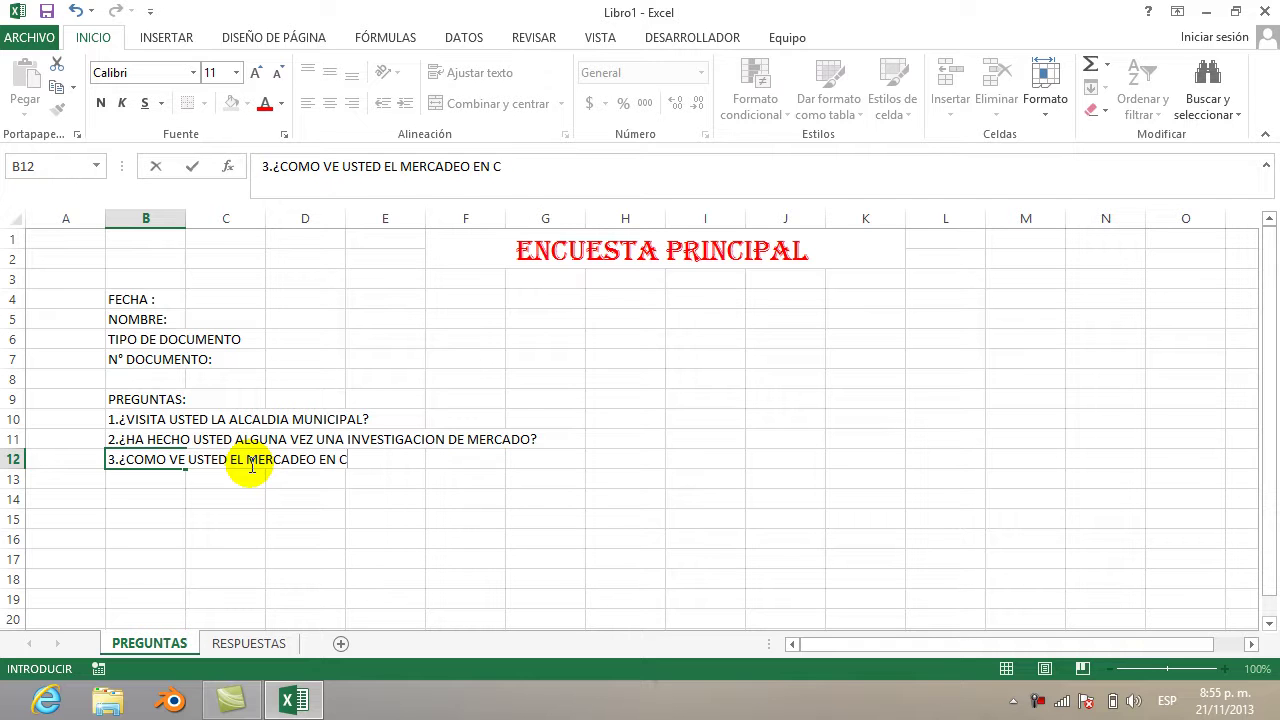
pyautogui.write('OLOMBIA')
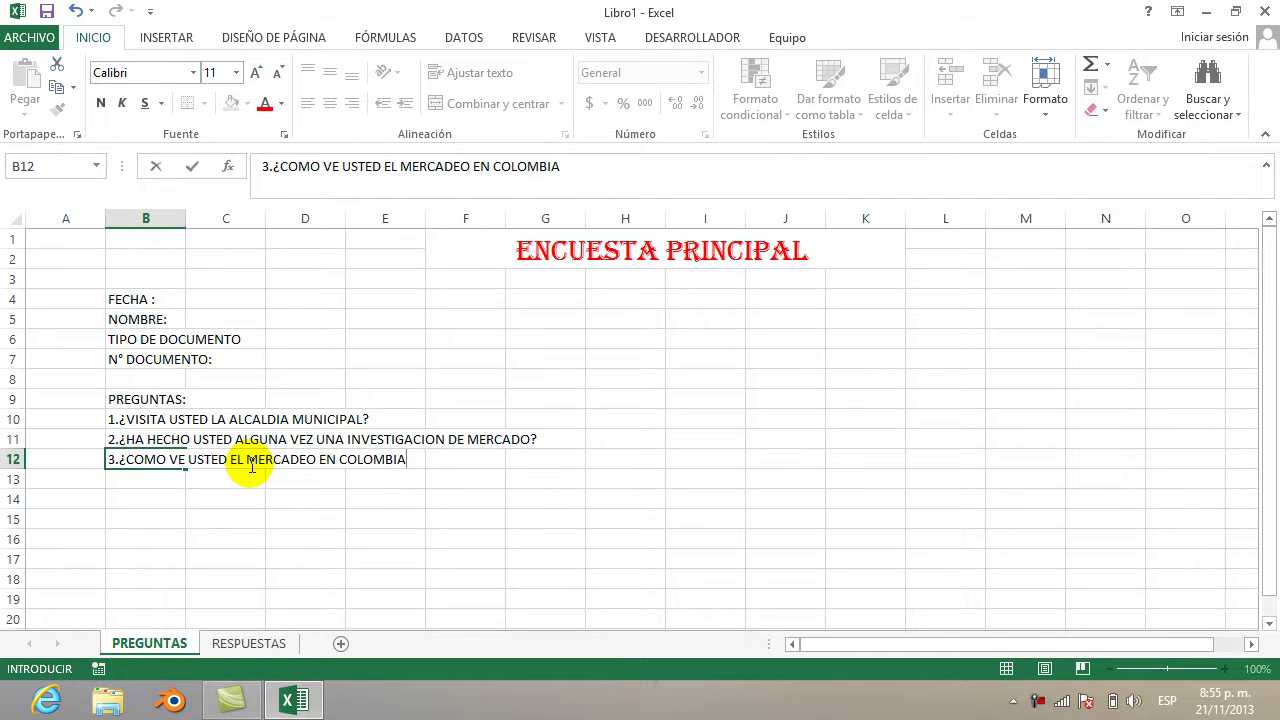
pyautogui.write('?')
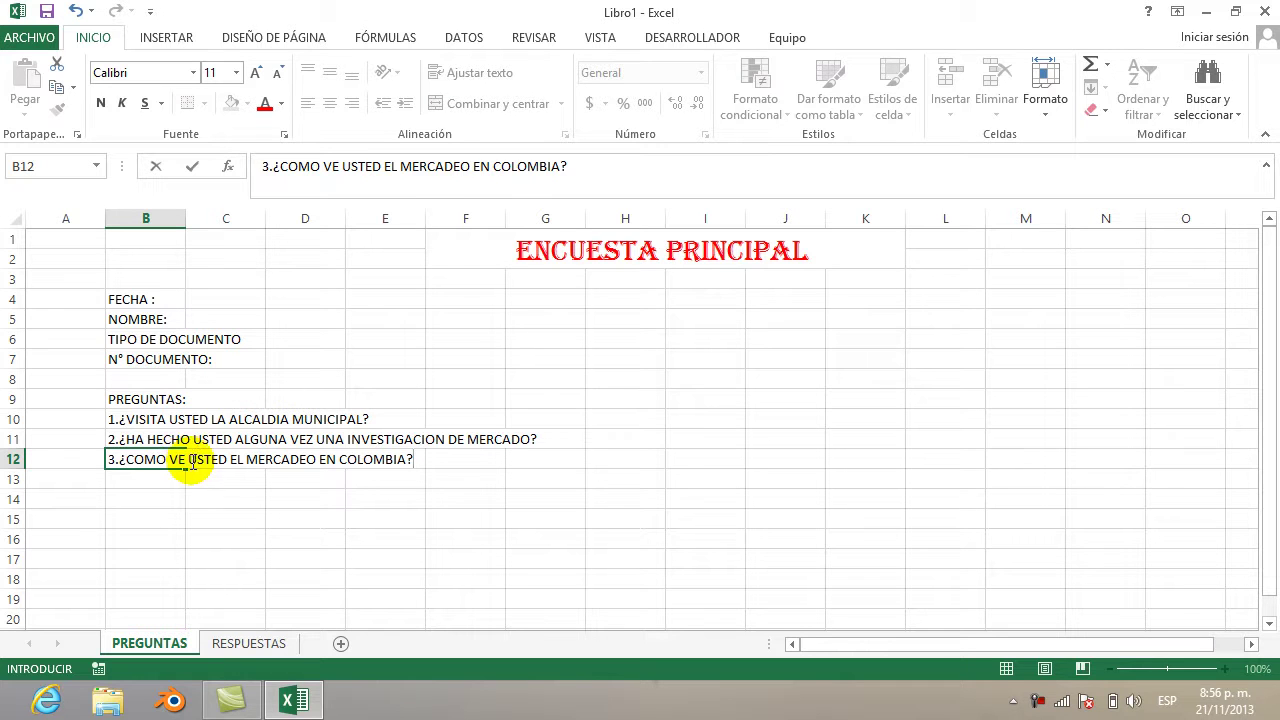
pyautogui.click(204, 458)
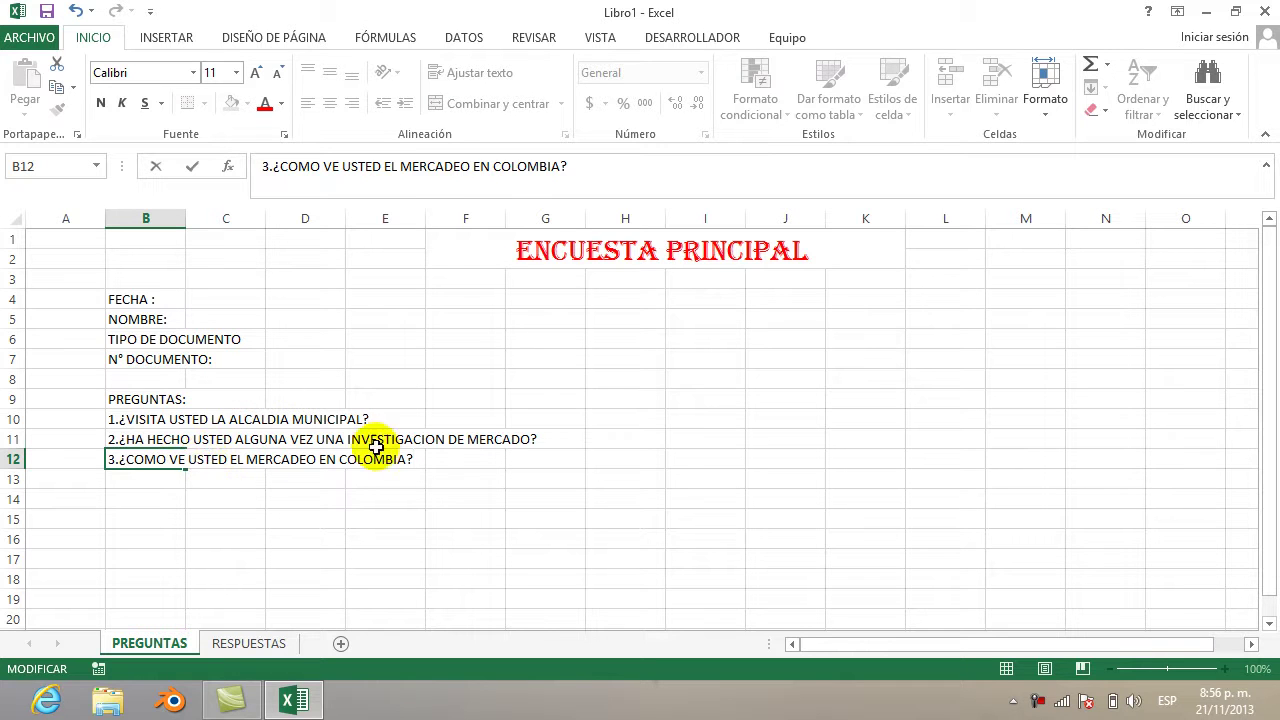
pyautogui.click(419, 458)
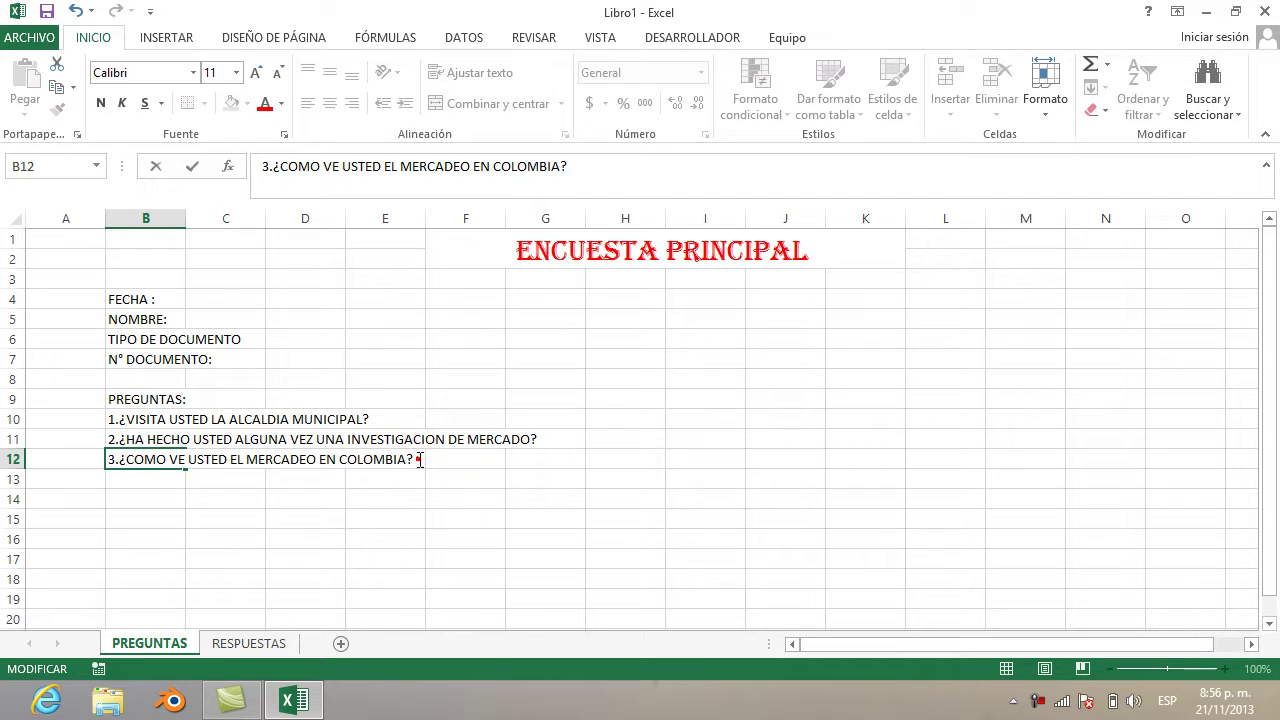
pyautogui.click(167, 459)
pyautogui.click(226, 459)
pyautogui.click(437, 455)
# Merge cells B12 to E12 holding the third question and left-align its text
pyautogui.moveTo(415, 456); pyautogui.dragTo(140, 458)
pyautogui.click(473, 104)
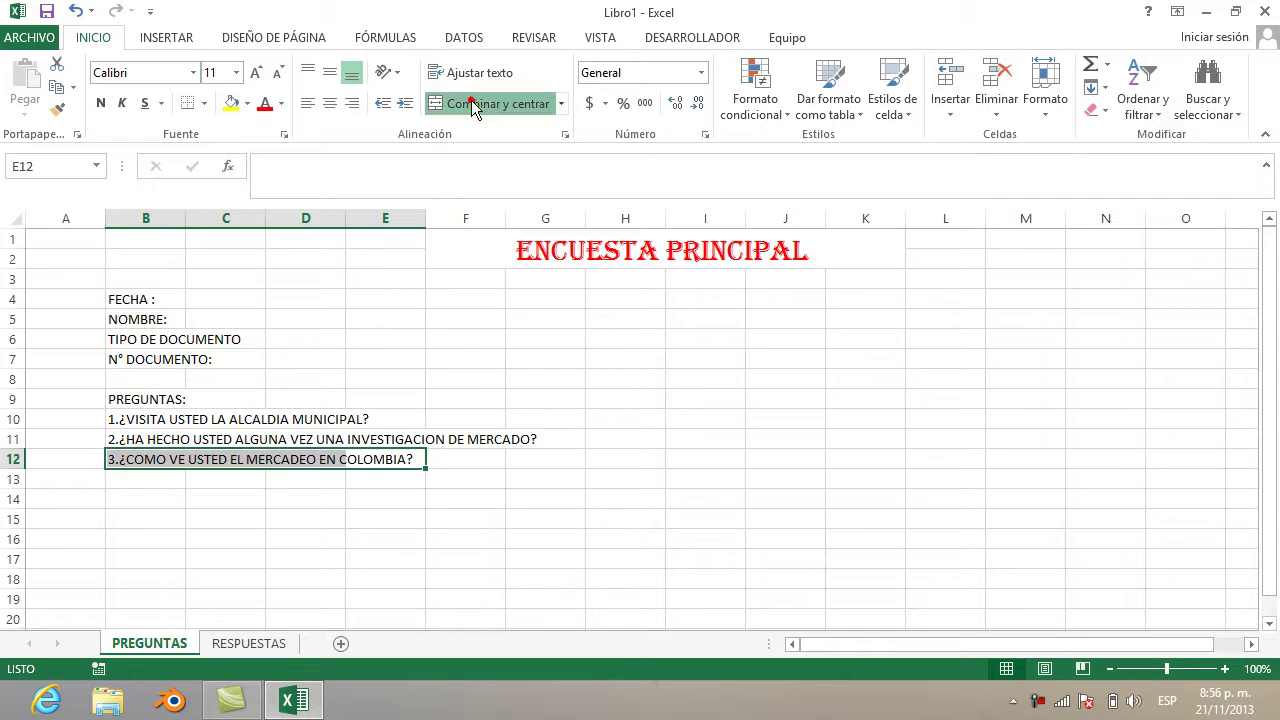
pyautogui.click(309, 104)
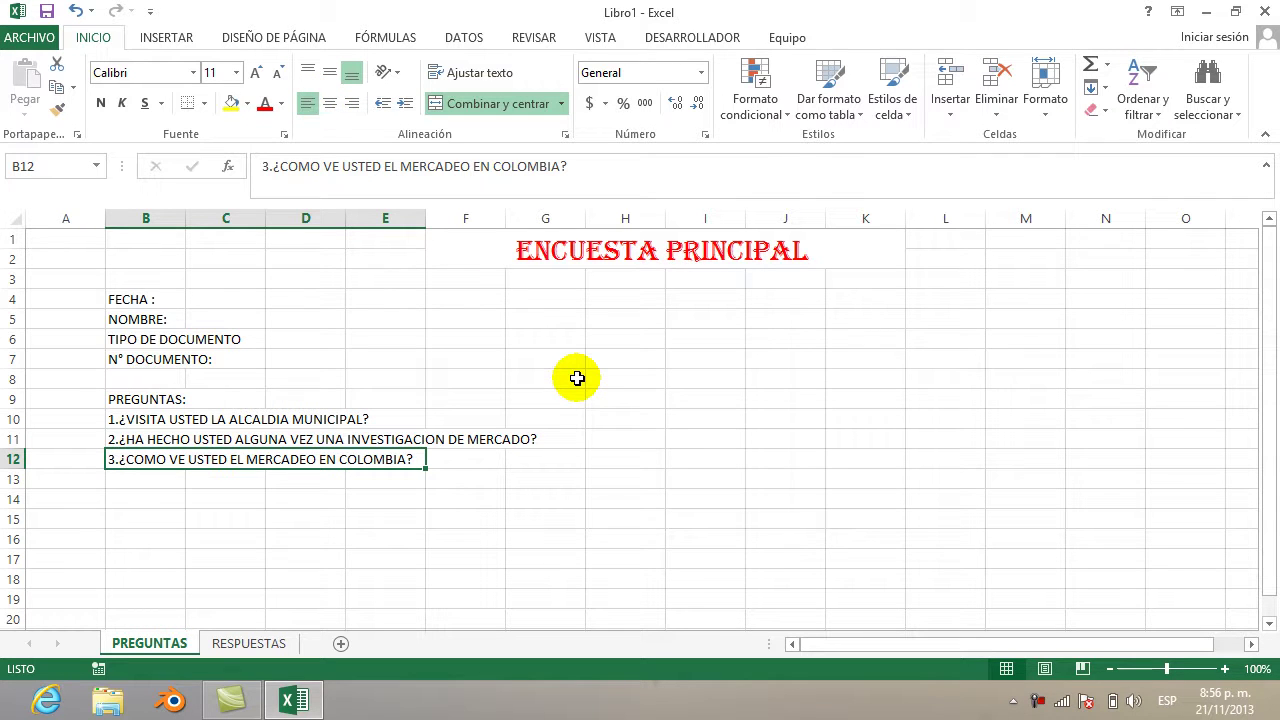
# Unmerge the first question's cells, then merge and center it across B10 to G10
pyautogui.moveTo(553, 418); pyautogui.dragTo(145, 418)
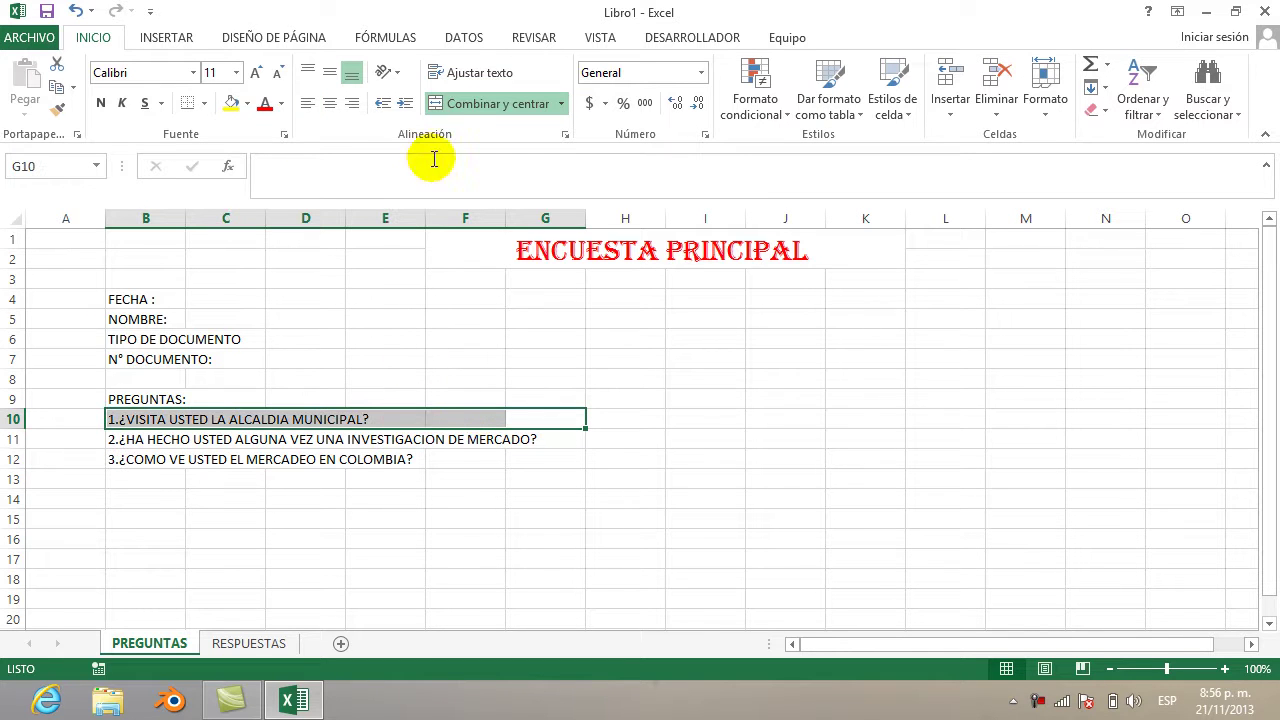
pyautogui.click(463, 105)
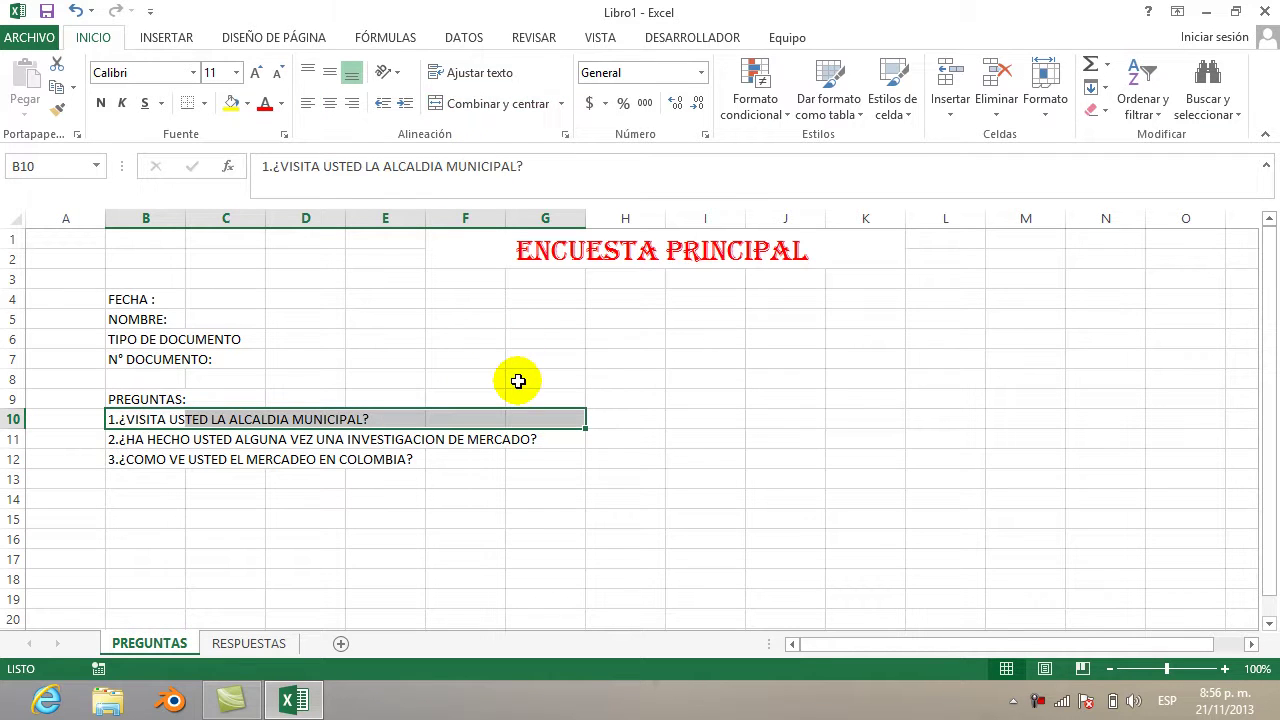
pyautogui.click(497, 106)
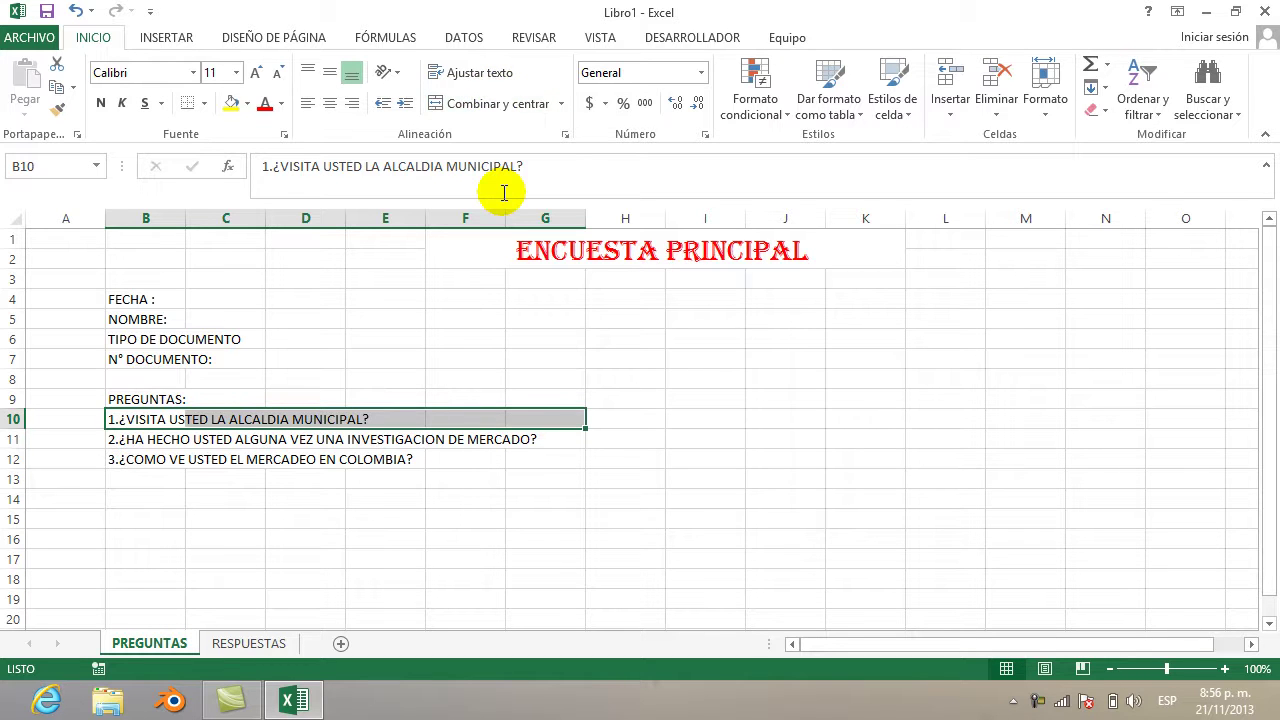
pyautogui.click(490, 104)
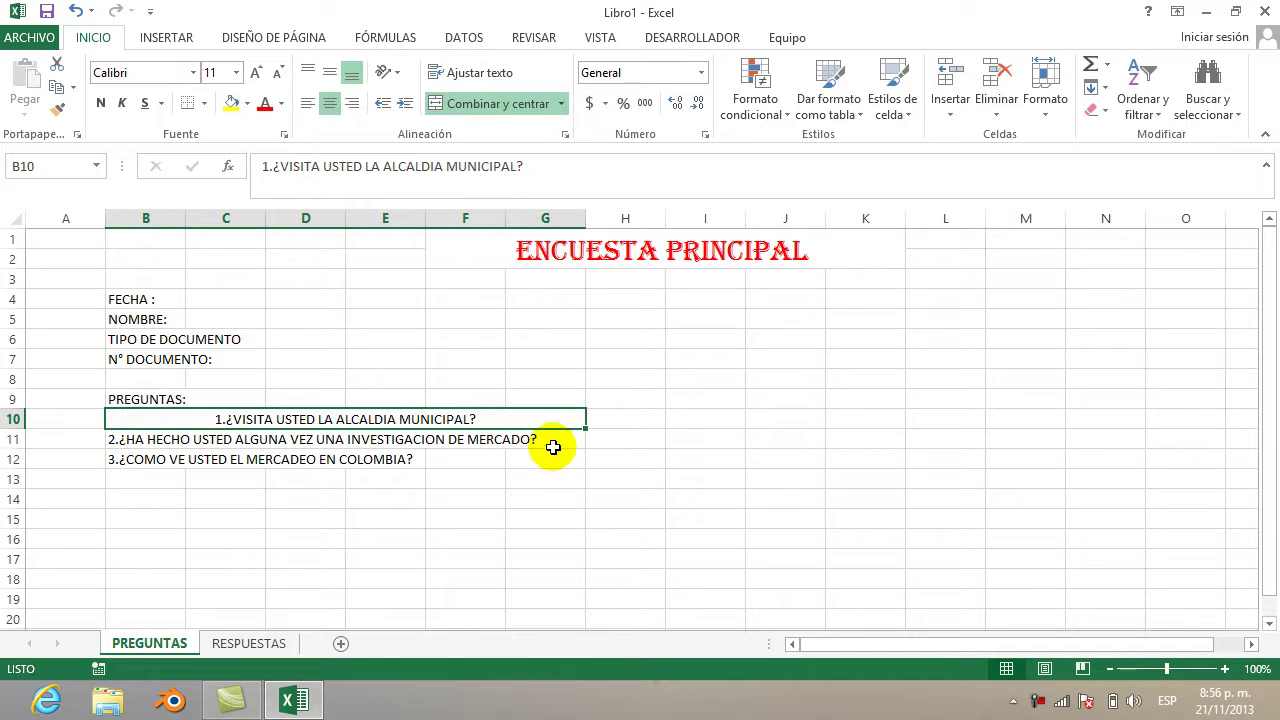
# Merge and center cells F12 and G12 beside the third question
pyautogui.moveTo(551, 464); pyautogui.dragTo(468, 460)
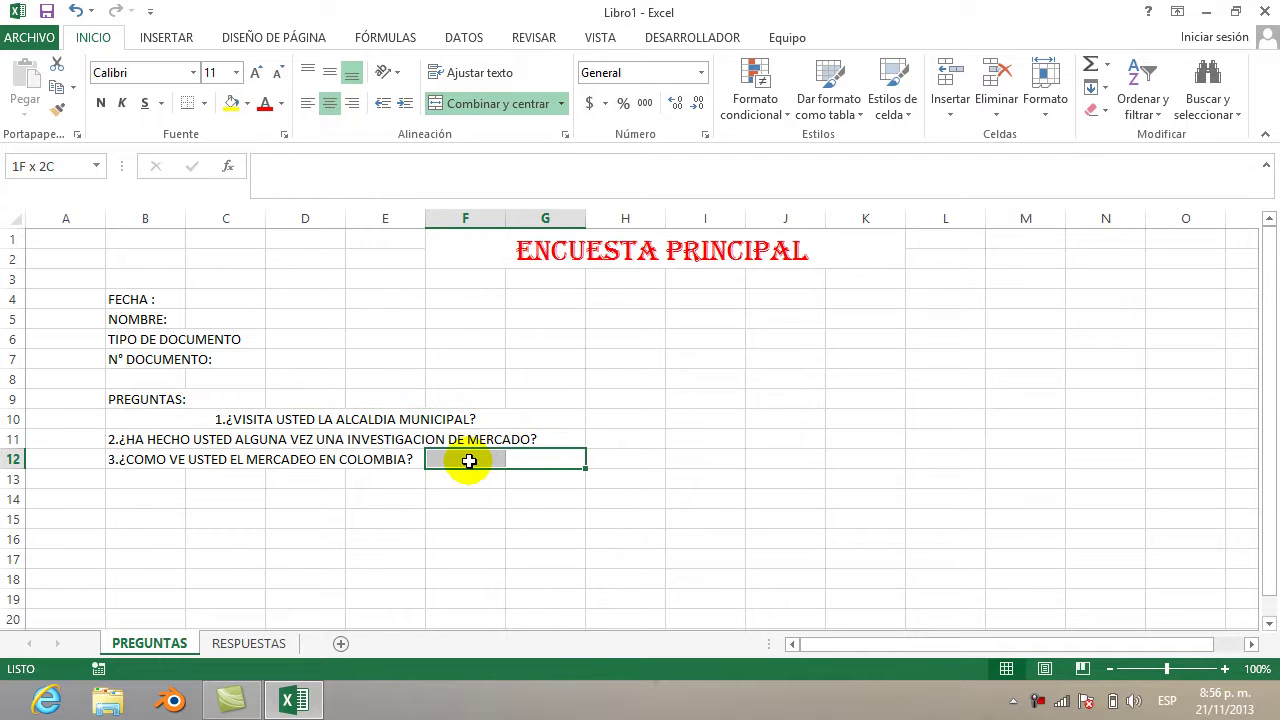
pyautogui.click(470, 104)
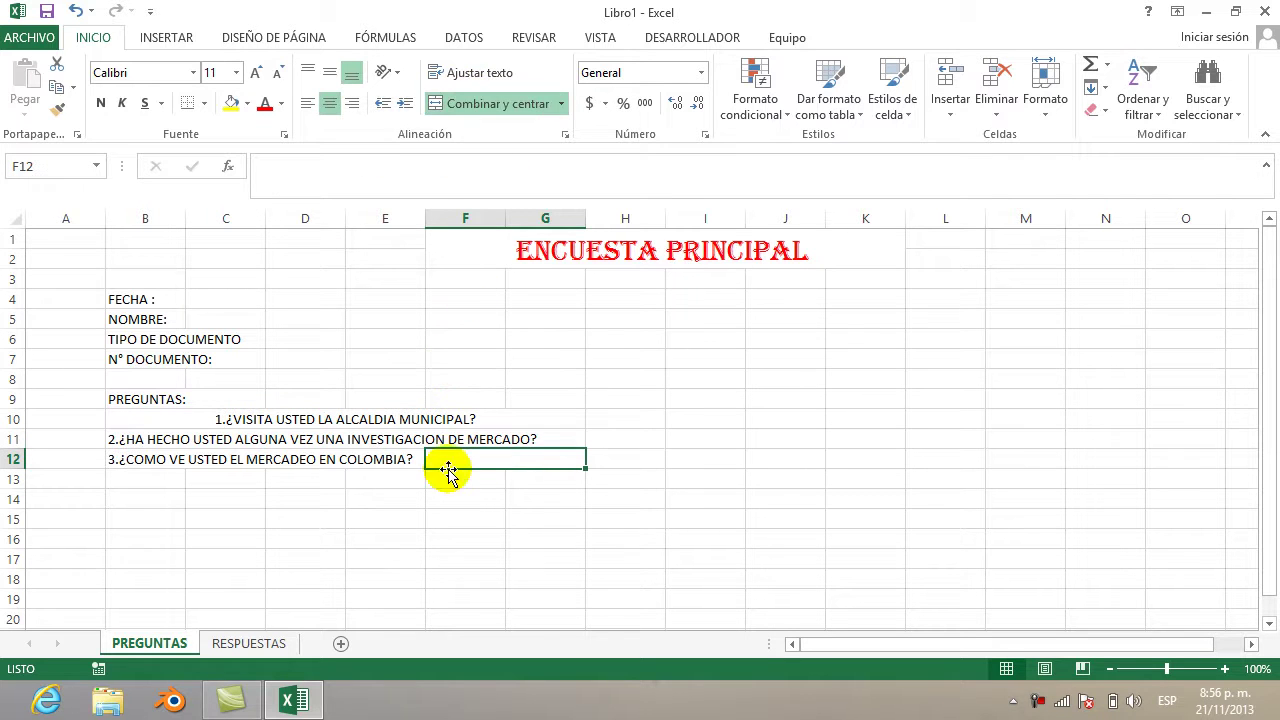
# Merge the third question's cells across B12 to G12, and left-align both the third question and the first question in row 10
pyautogui.click(399, 466)
pyautogui.moveTo(414, 460); pyautogui.dragTo(443, 458)
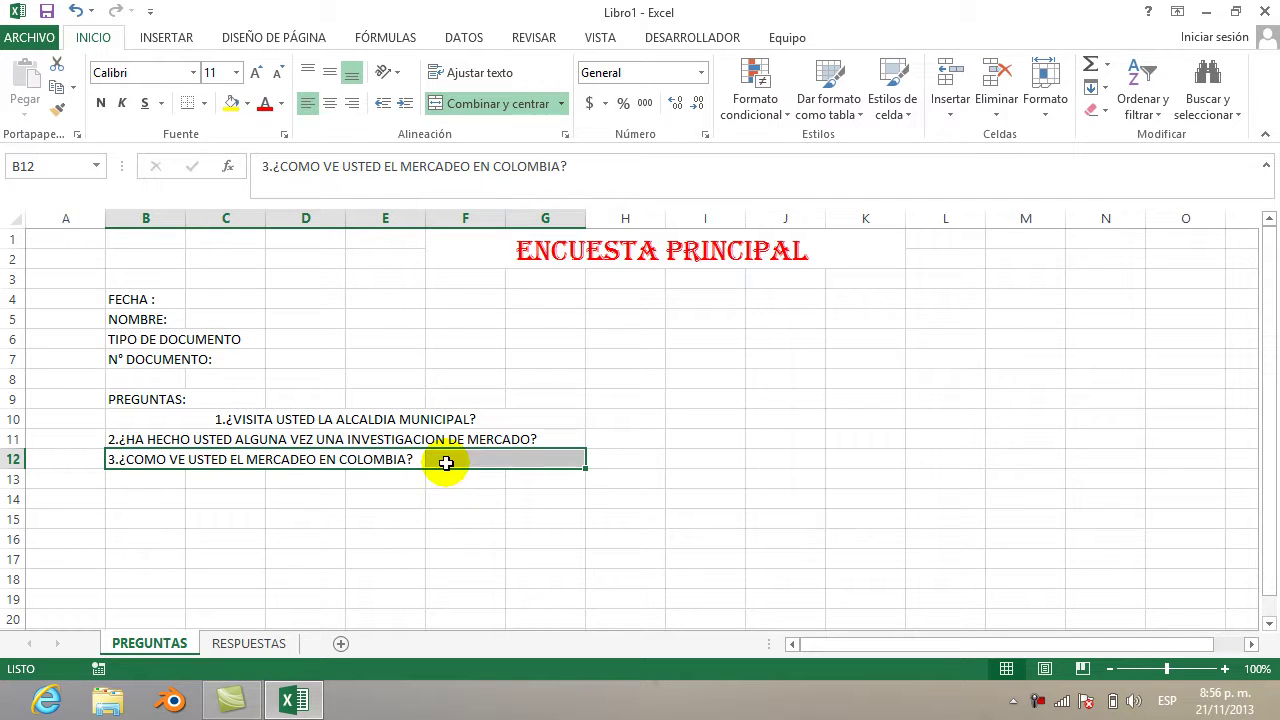
pyautogui.click(508, 104)
pyautogui.click(508, 104)
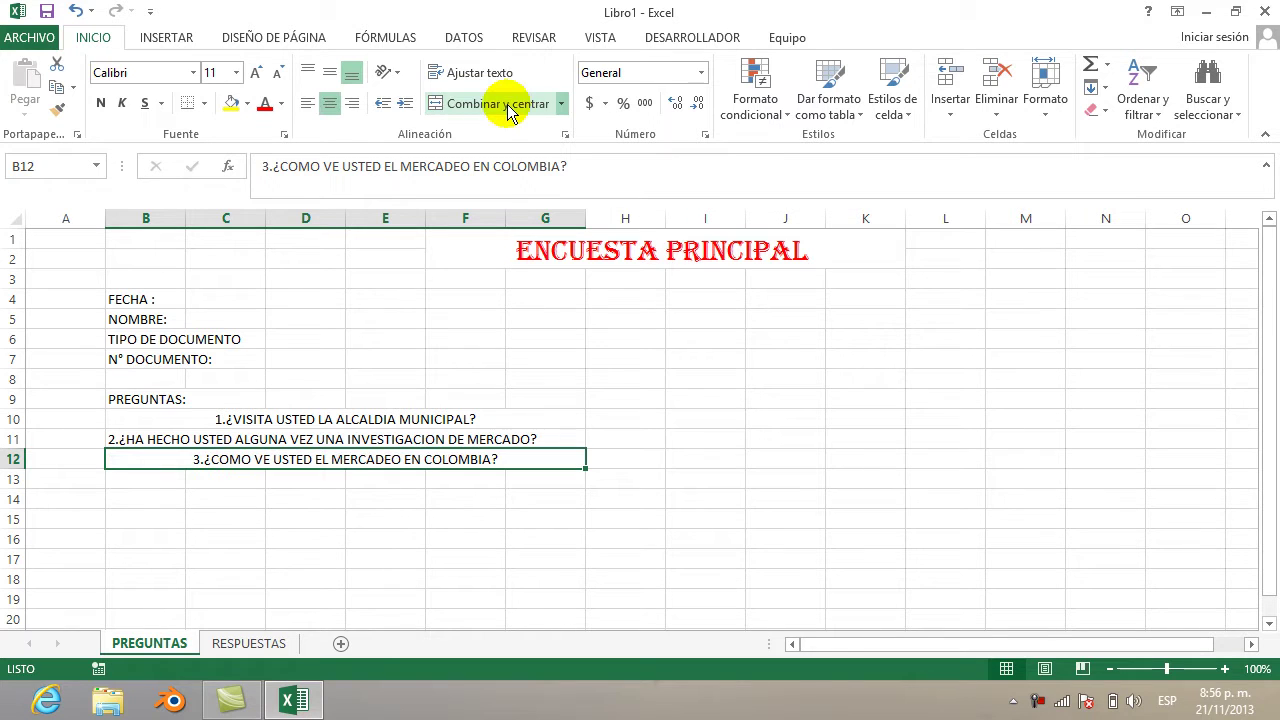
pyautogui.click(308, 103)
pyautogui.click(256, 420)
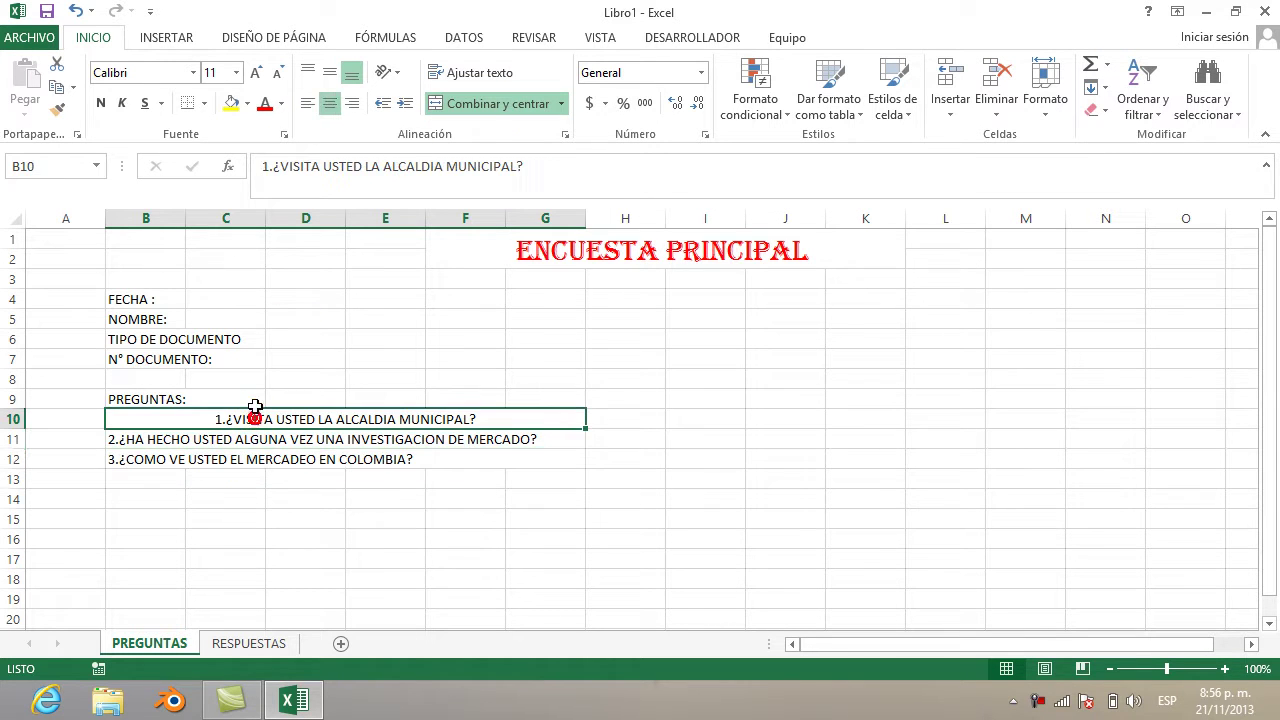
pyautogui.click(306, 106)
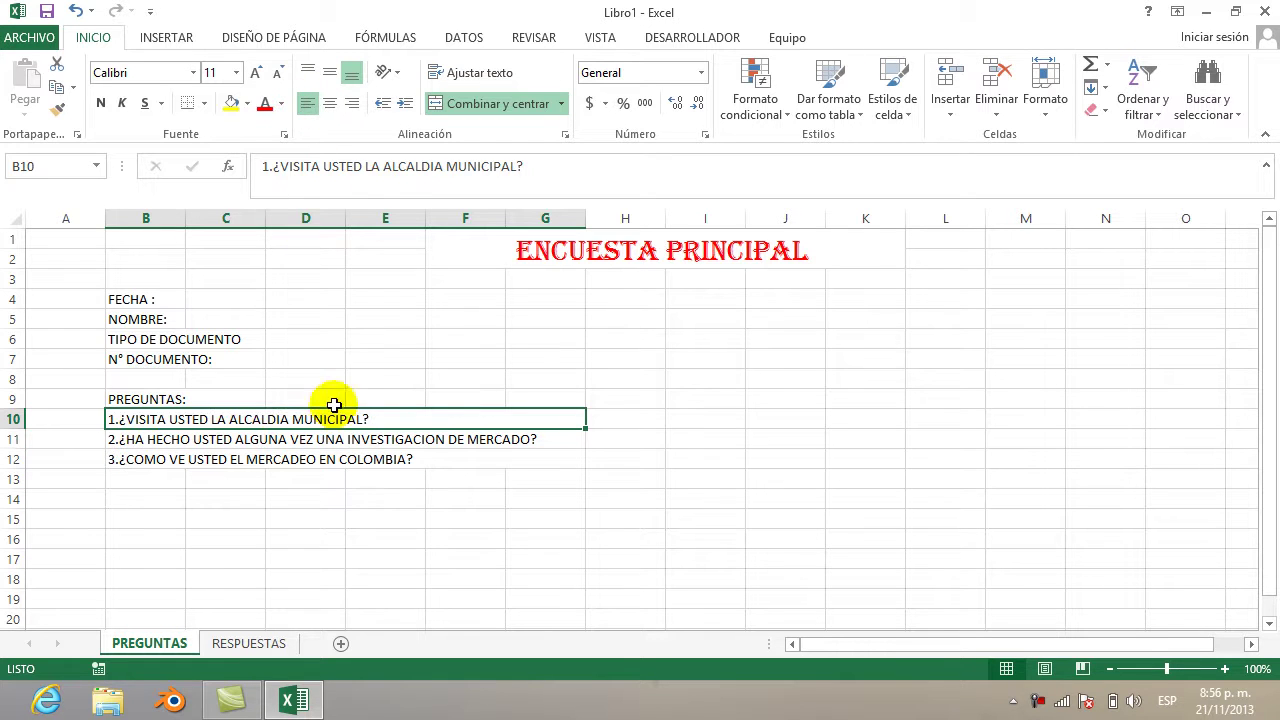
# Merge and center cells B13 to G13 below the third question
pyautogui.click(172, 482)
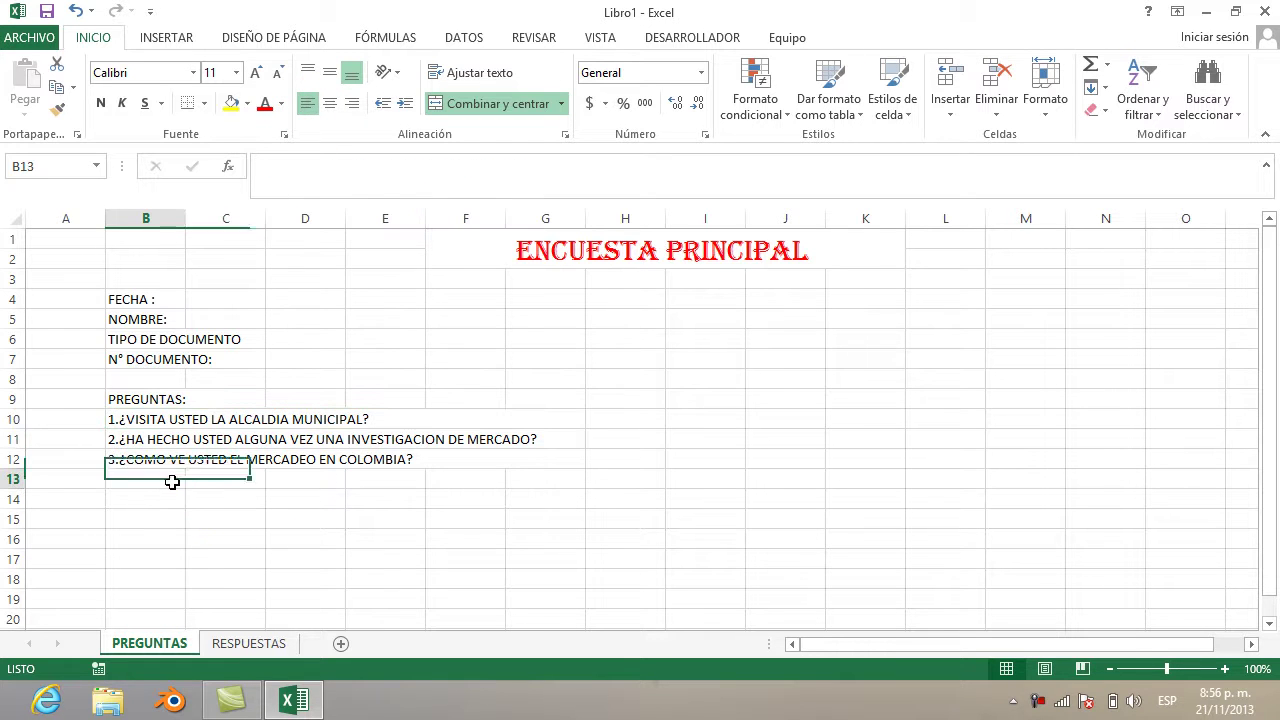
pyautogui.moveTo(177, 480); pyautogui.dragTo(528, 472)
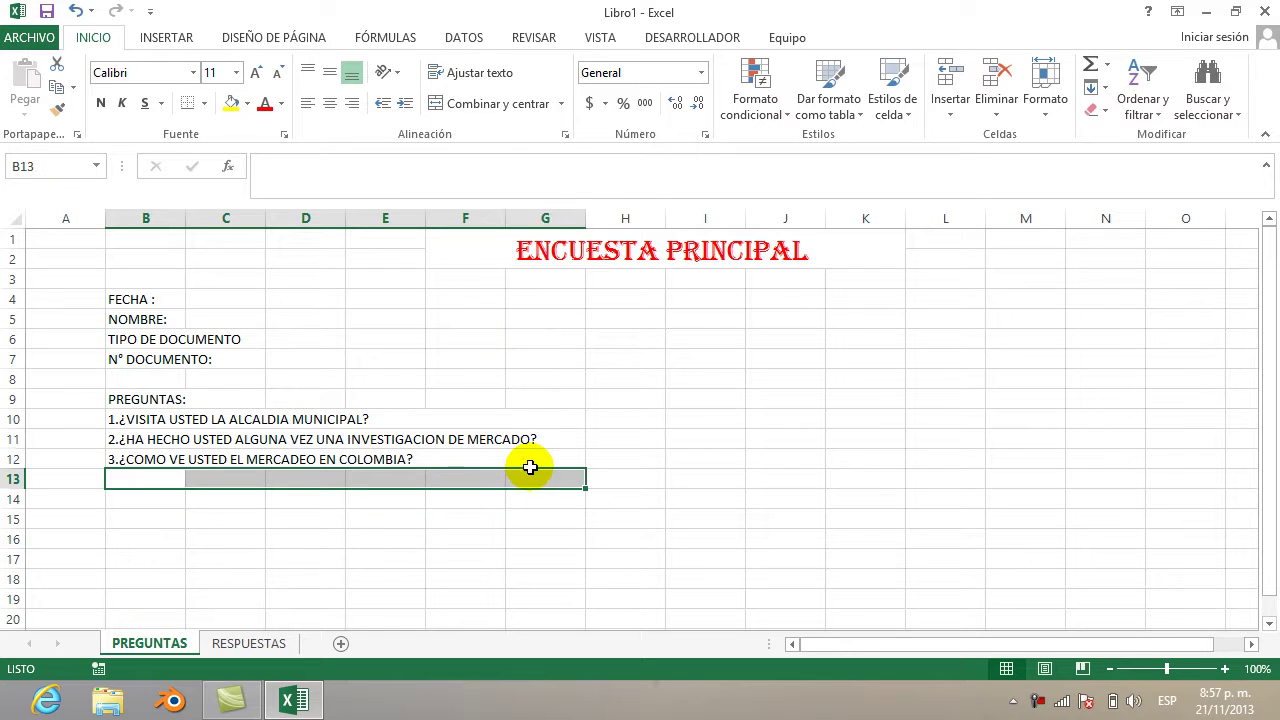
pyautogui.click(493, 103)
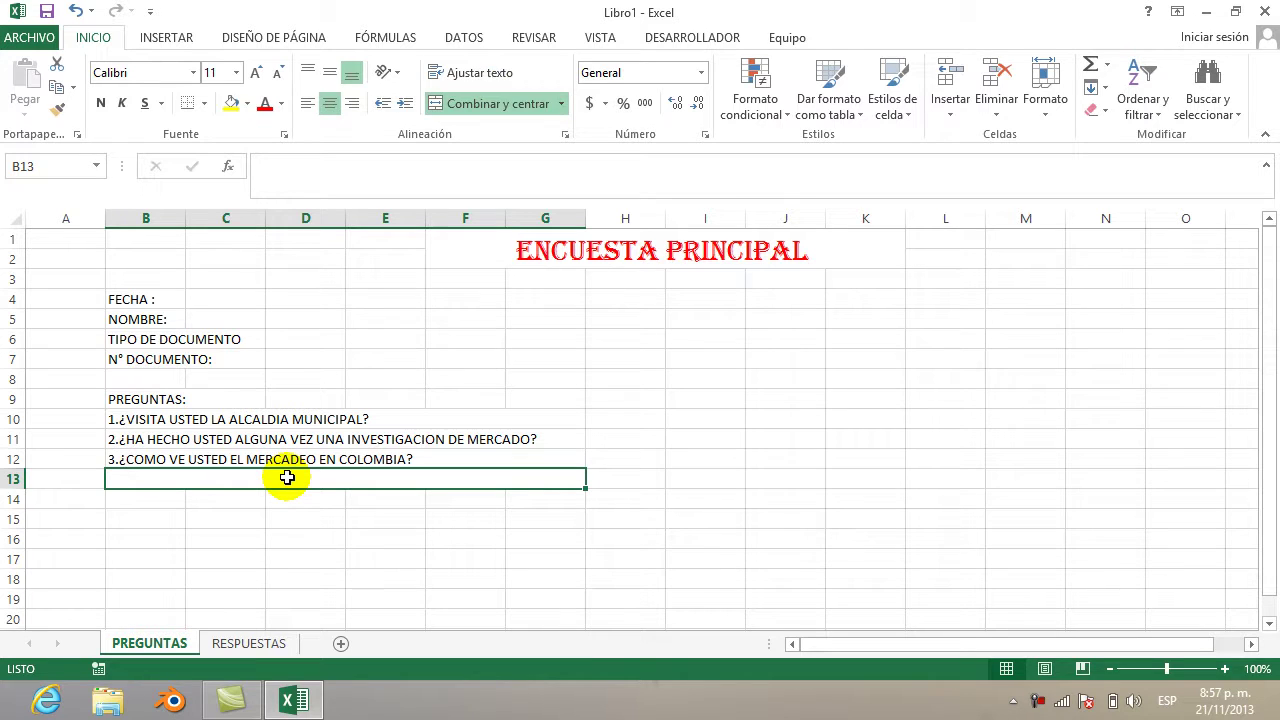
# Enter "4.¿COMO VE USTED LA ECONOMIA QUE GENERA LOS INGRESOS DE COLOMBIA?" as the fourth question in the merged row 13 cell
pyautogui.write('4.')
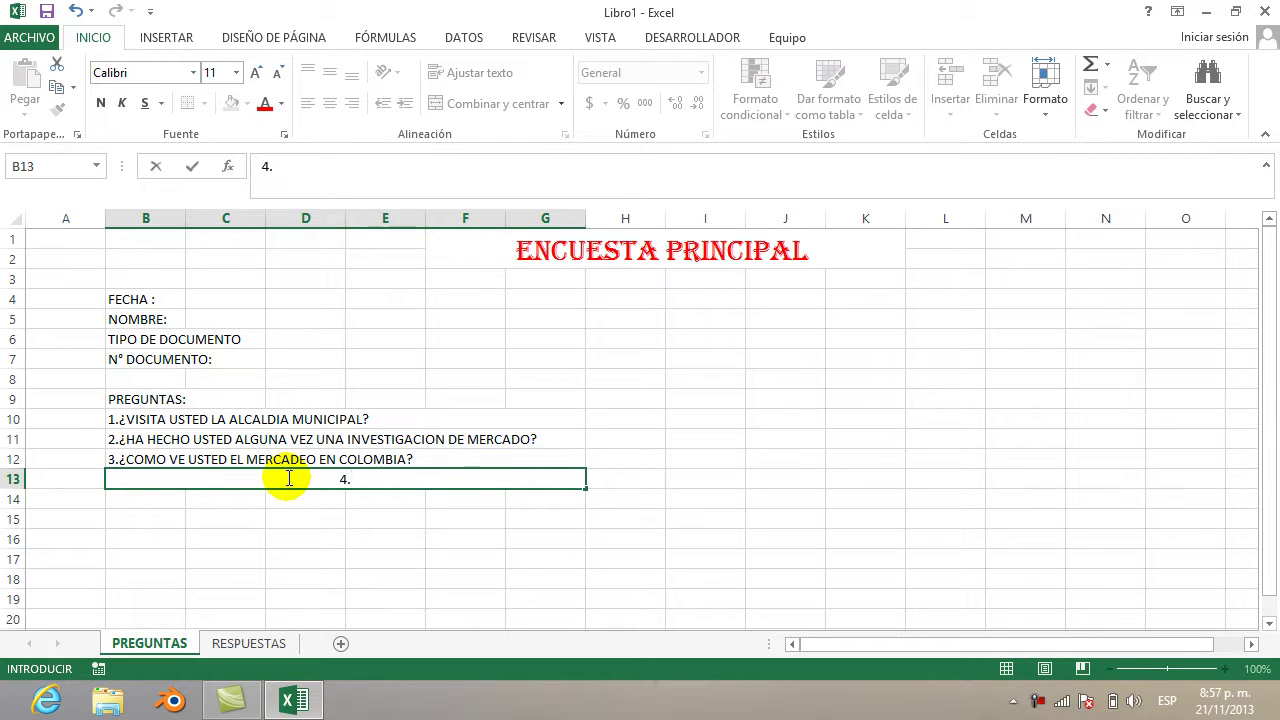
pyautogui.write('¿COMO VE U')
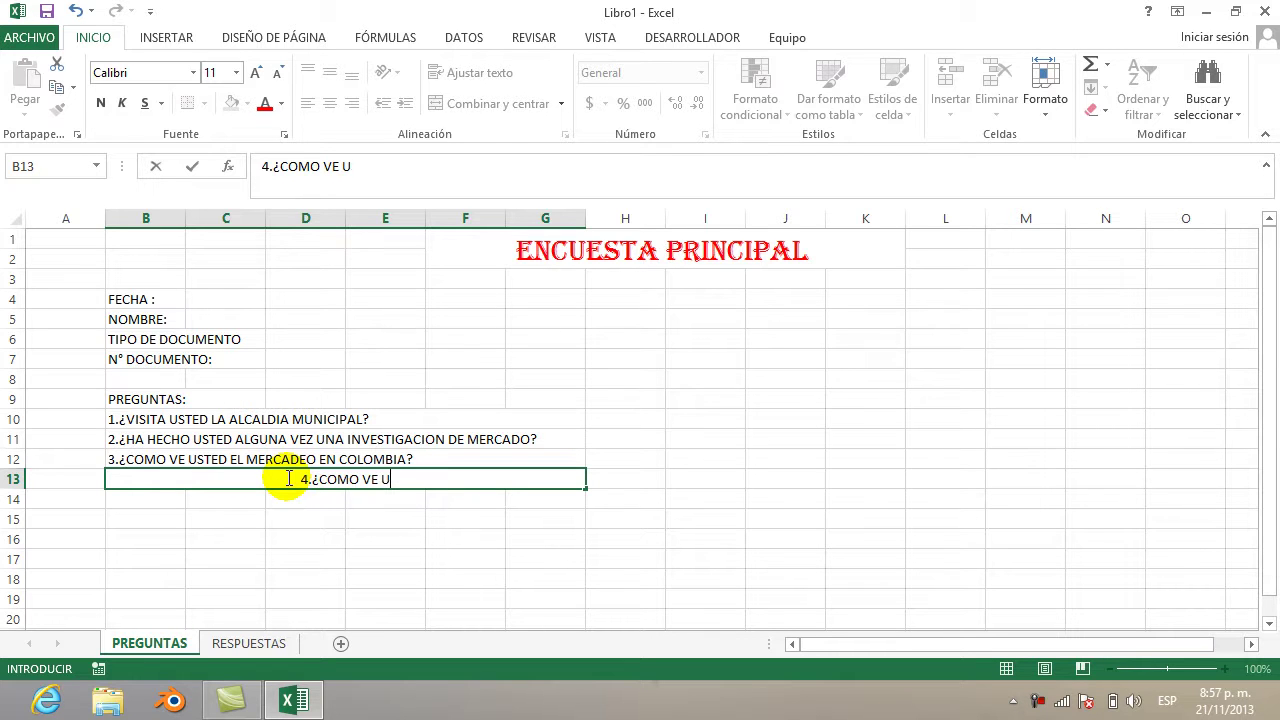
pyautogui.write('STED LA ')
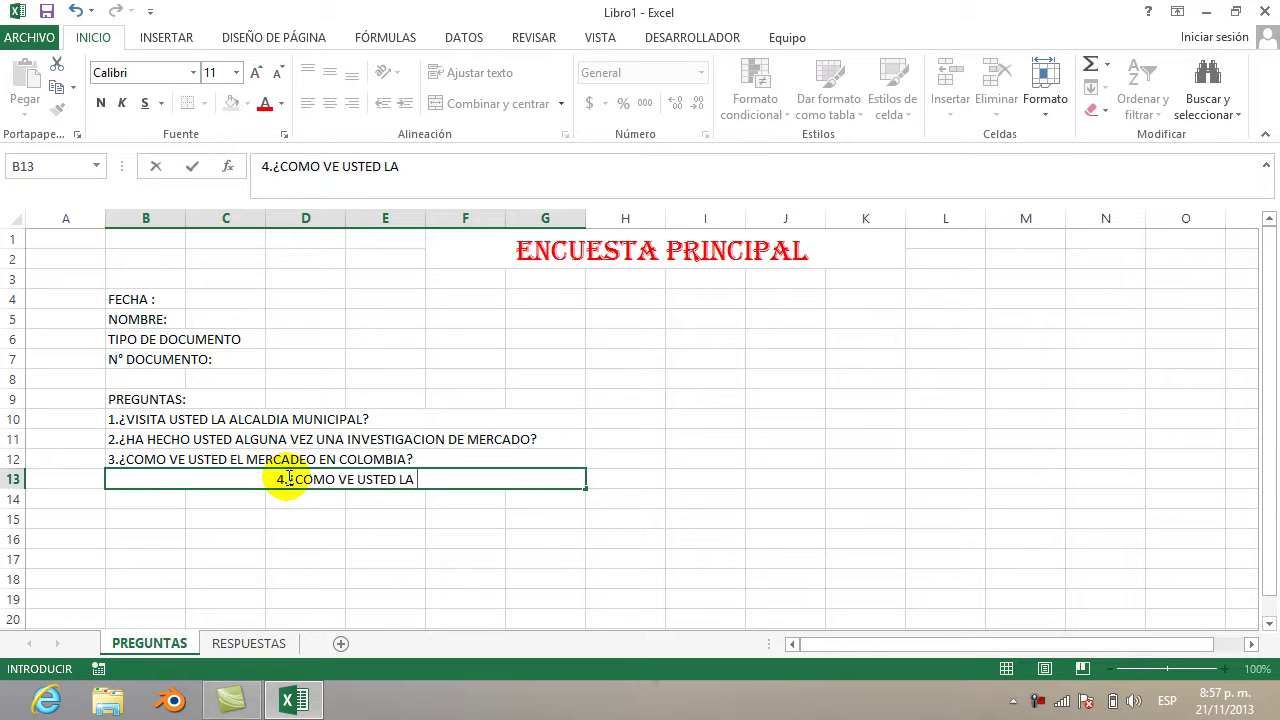
pyautogui.write('ECONOMIA')
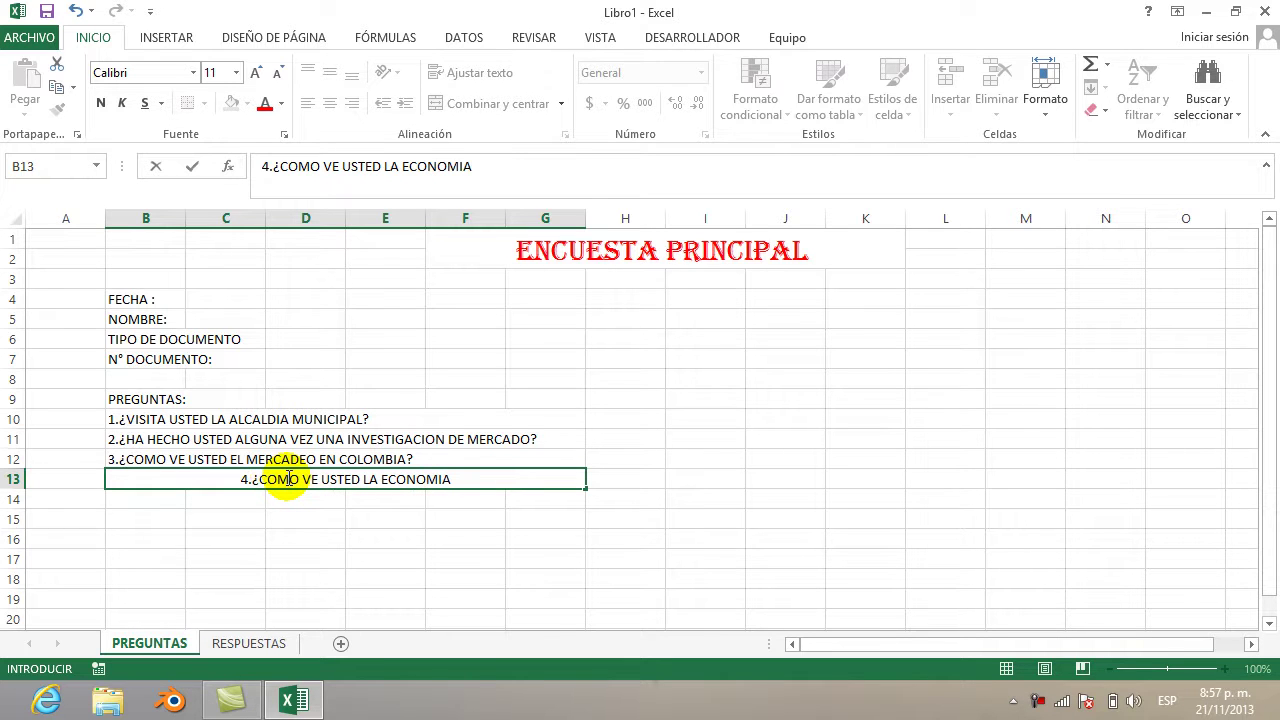
pyautogui.write(' QUE ')
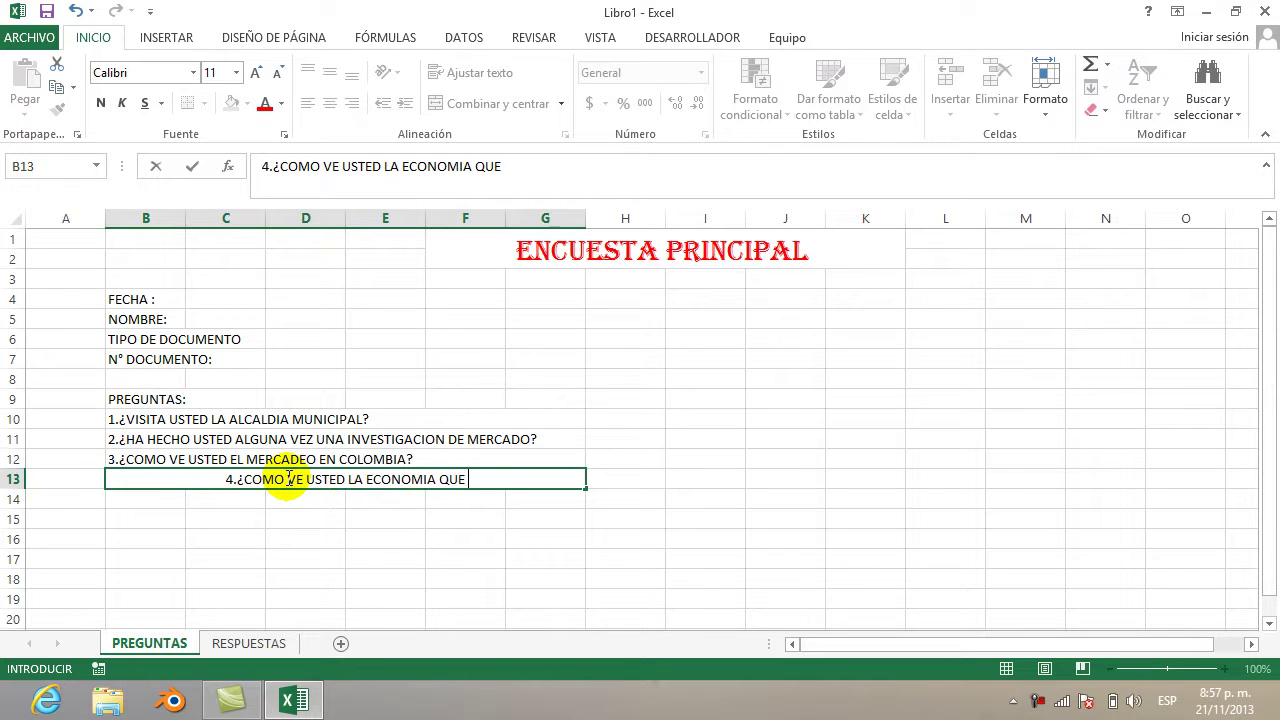
pyautogui.write('GENERA LOS')
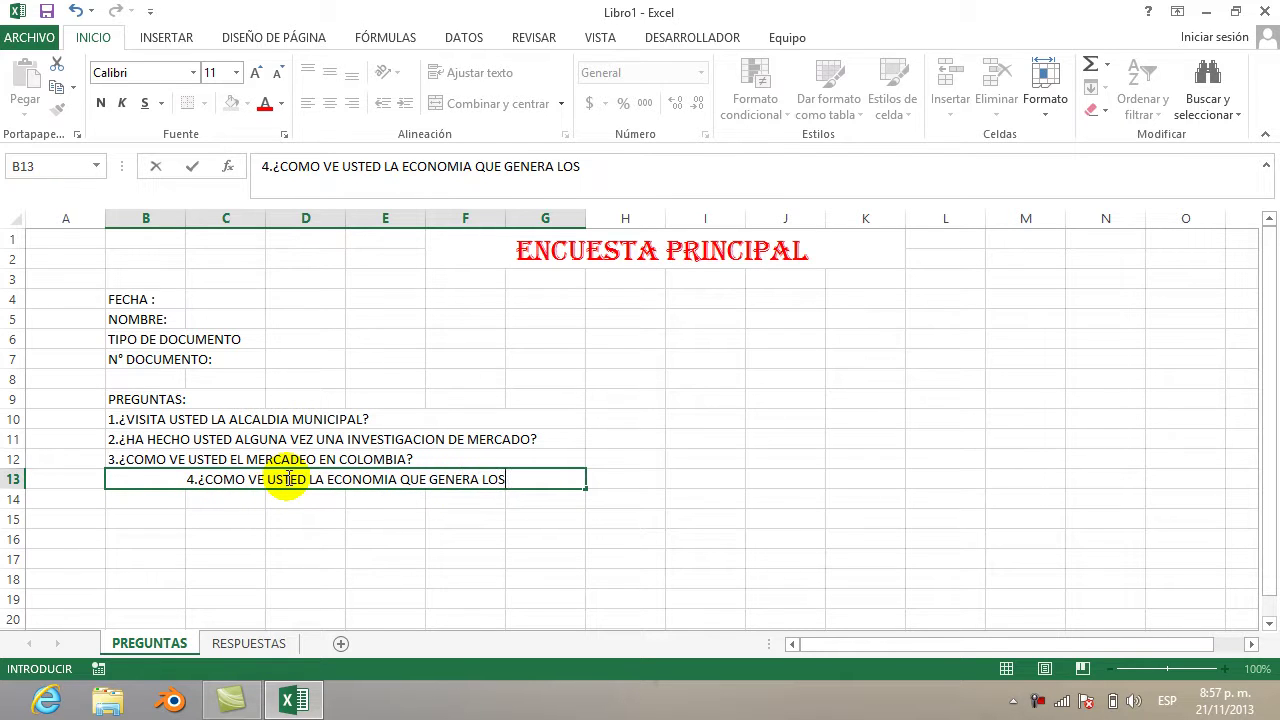
pyautogui.write(' INGRESOSO')
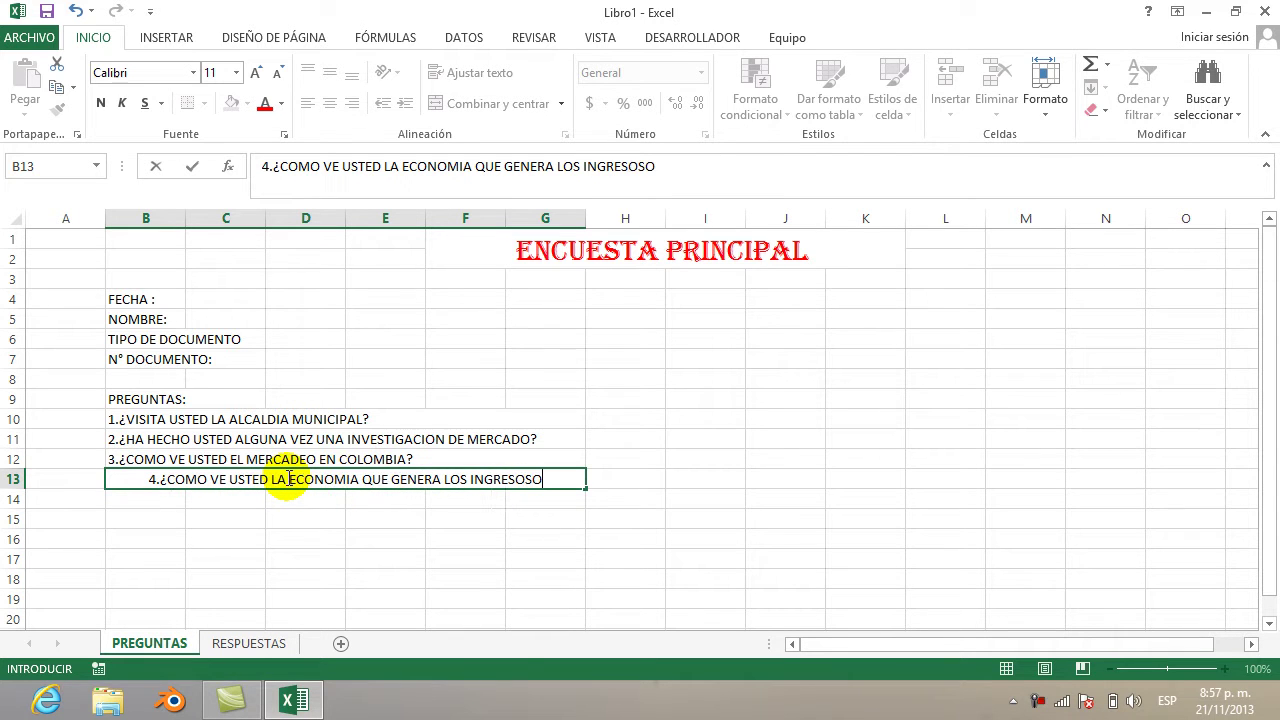
pyautogui.press('BackSpace')
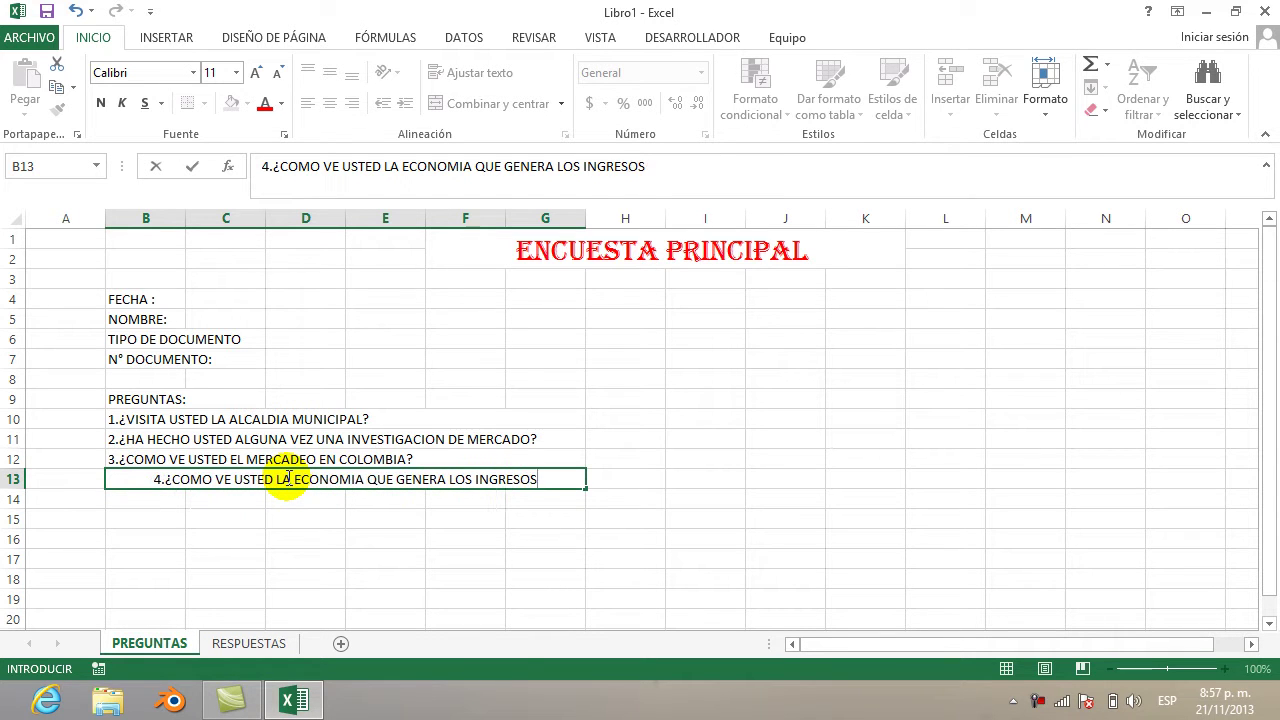
pyautogui.write('DE ')
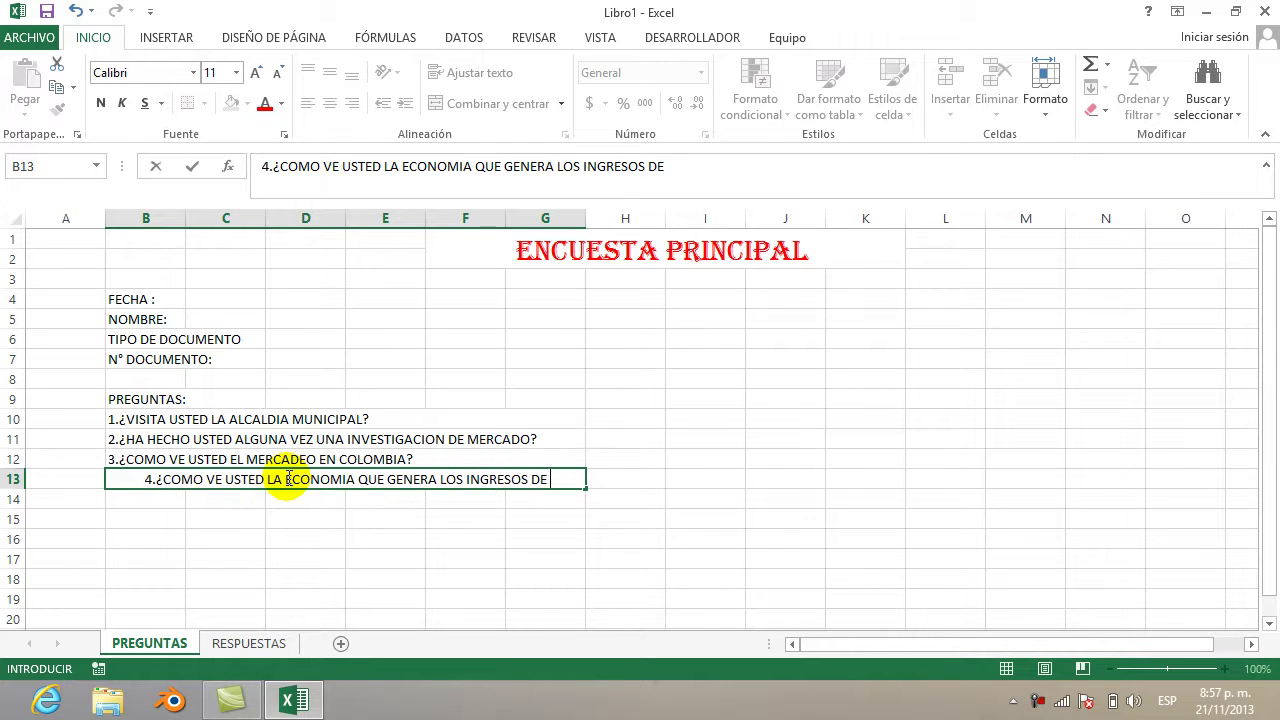
pyautogui.write('COLOMBIA')
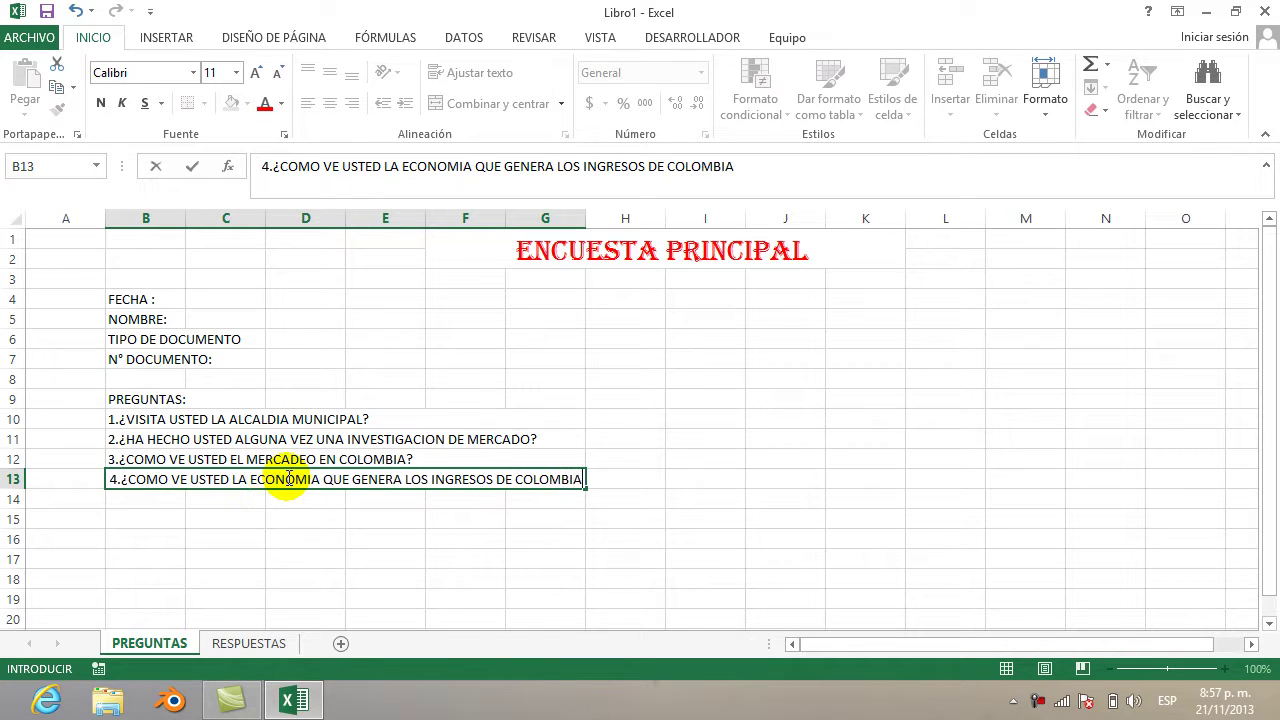
pyautogui.write('?')
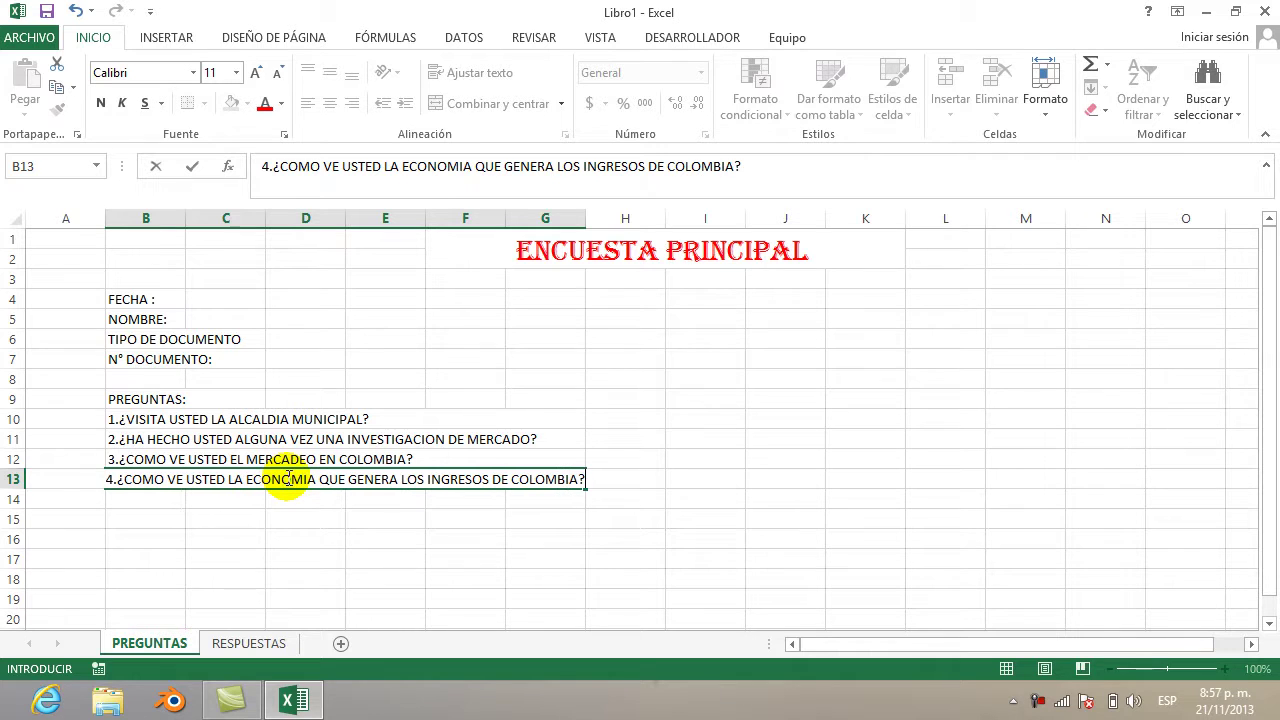
pyautogui.click(359, 503)
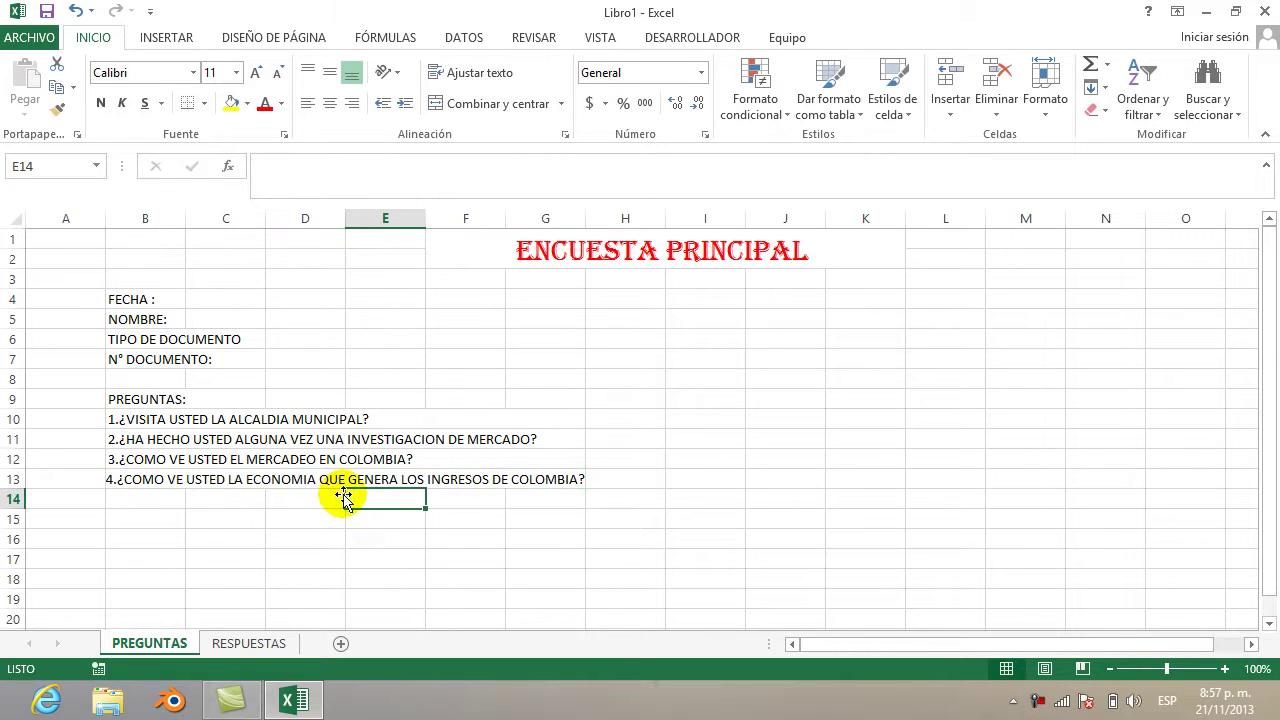
# Merge cells B14 to G14 below the fourth question and set the merged cell to left alignment
pyautogui.click(176, 501)
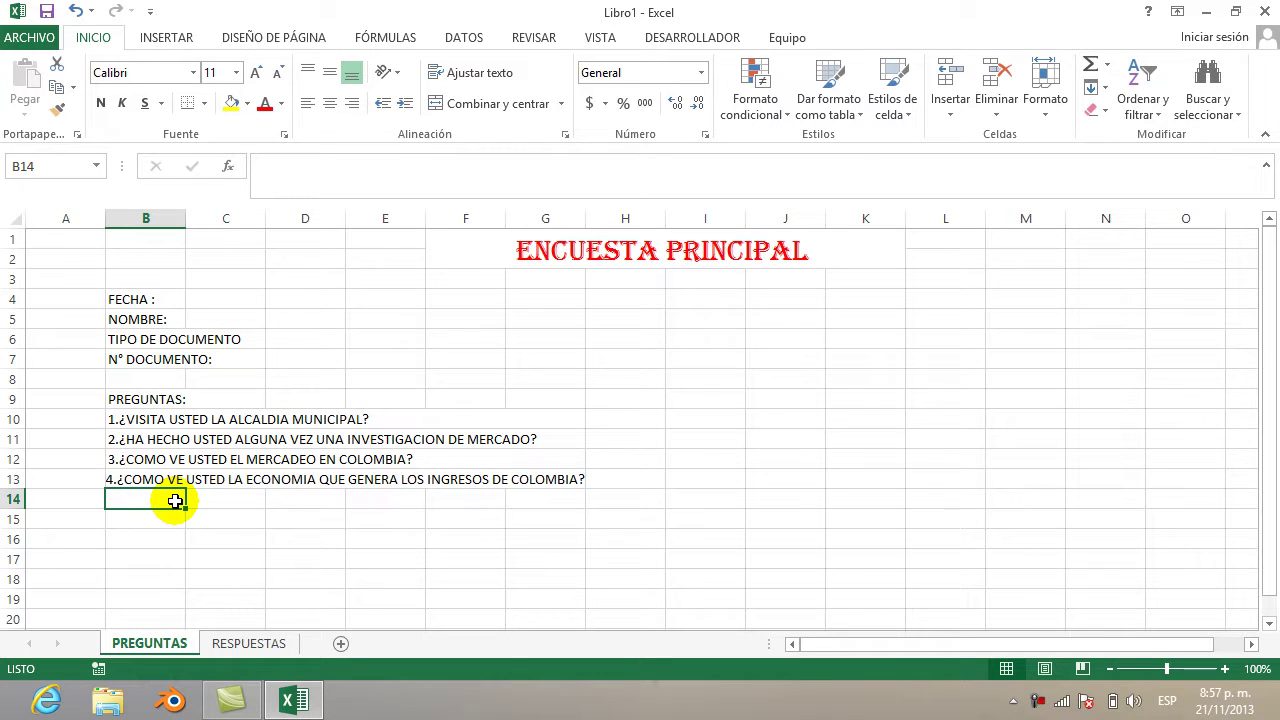
pyautogui.moveTo(172, 500); pyautogui.dragTo(563, 500)
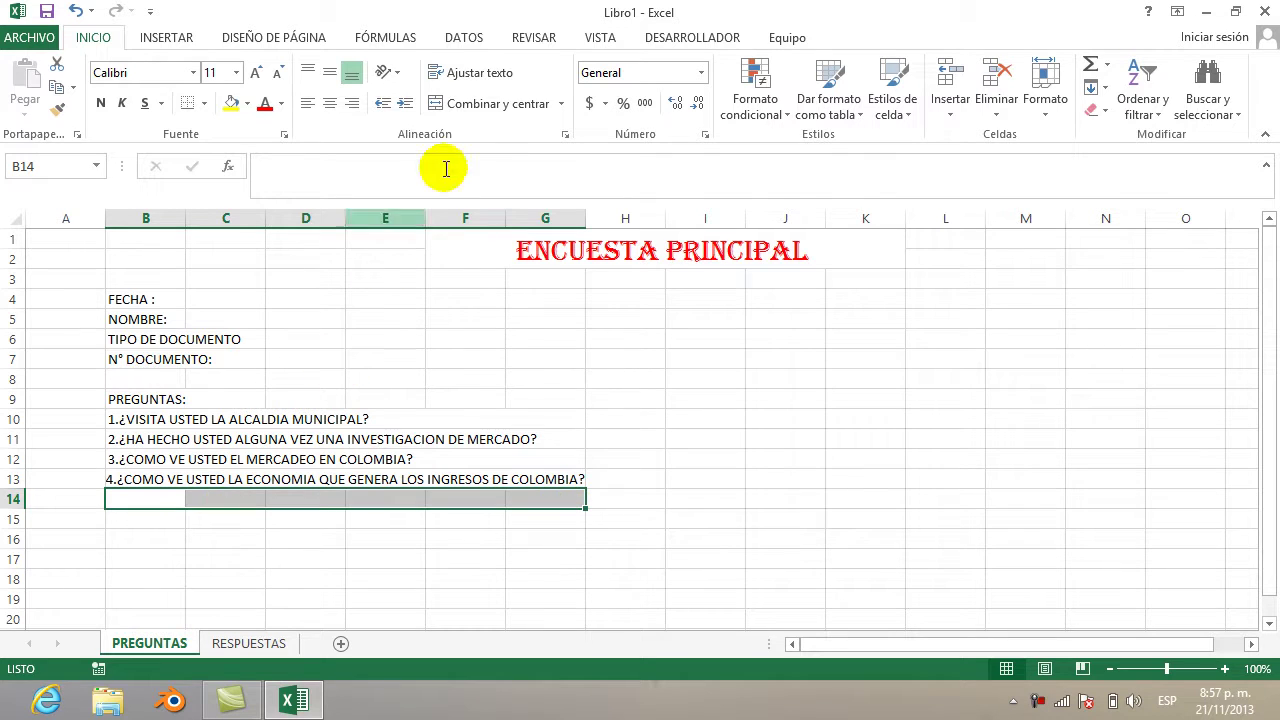
pyautogui.click(482, 102)
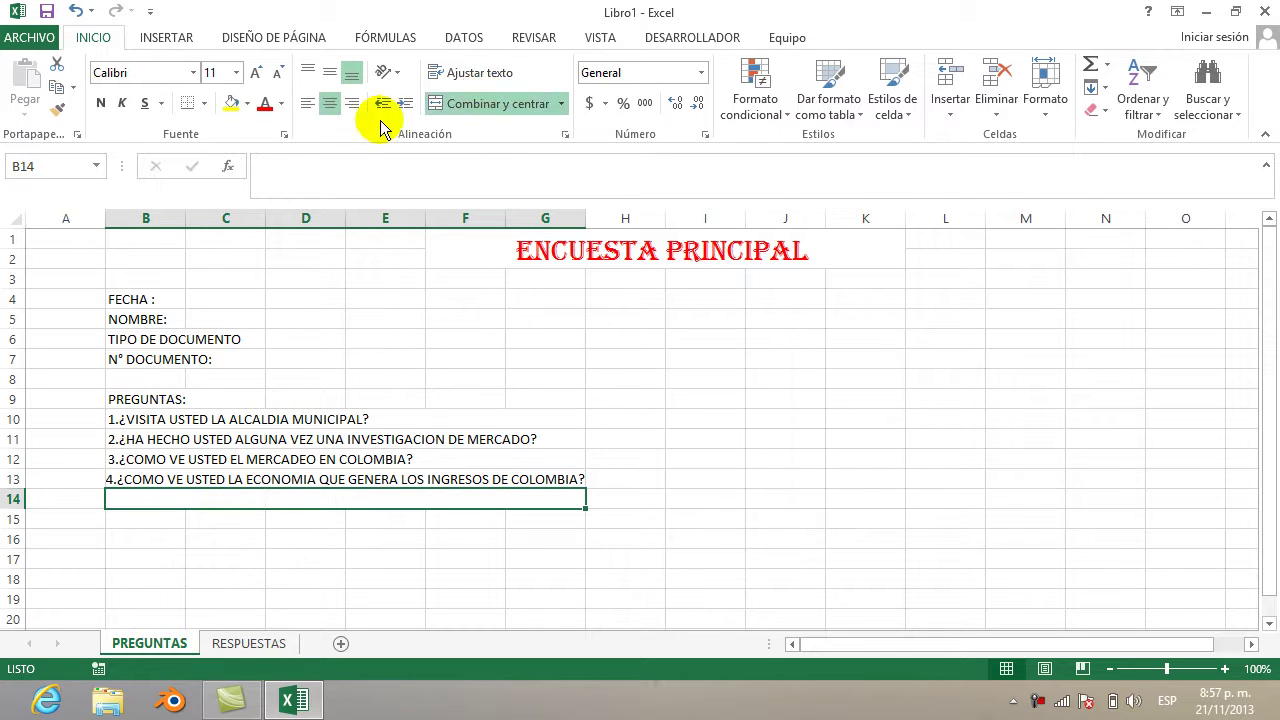
pyautogui.click(307, 103)
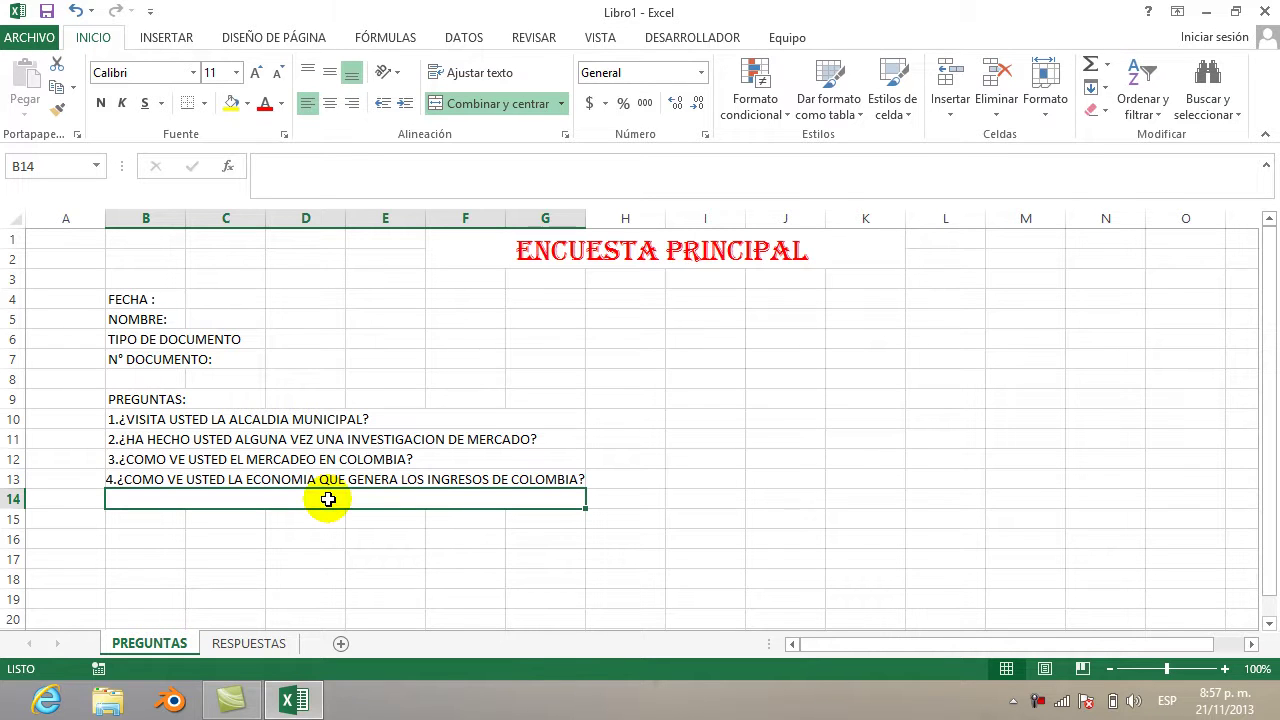
# Write "¿HA HECHO USTED UNA ENCUESTA CON LOS CLIENTES DEL BAJO CAUCA?" in the merged row 14 cell
pyautogui.write('¡')
pyautogui.press('BackSpace')
pyautogui.write('¿')
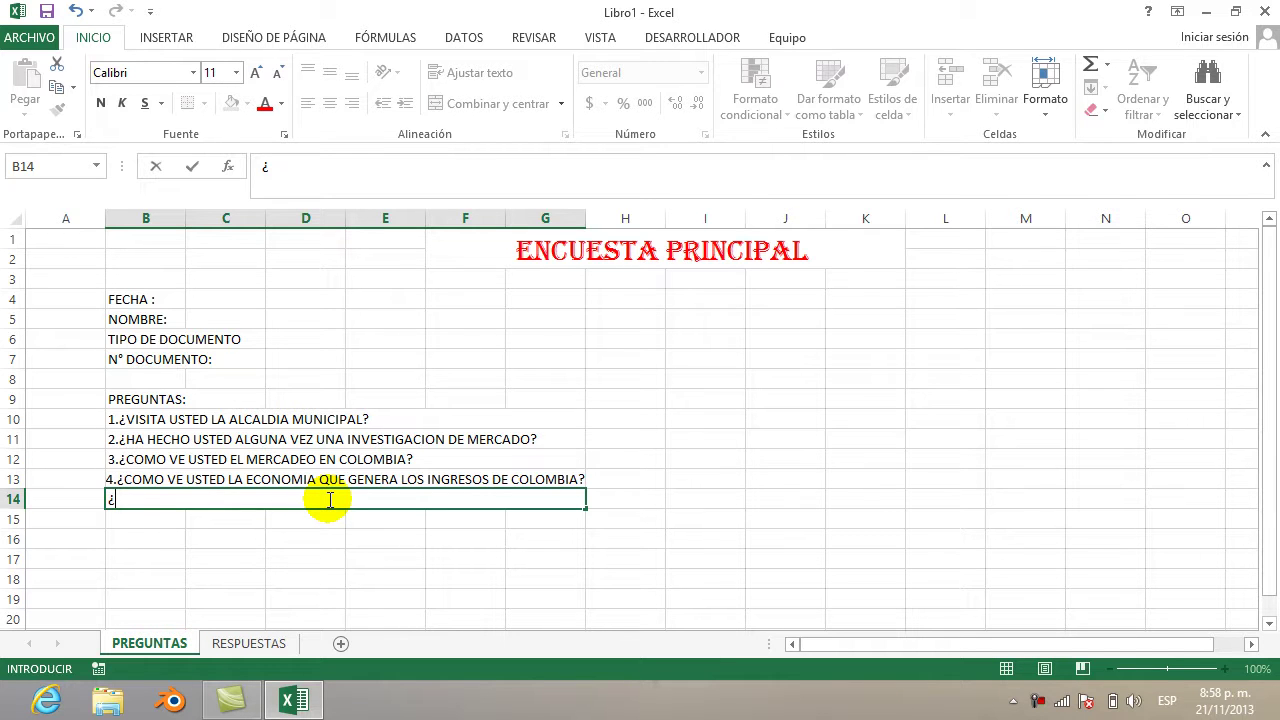
pyautogui.write('HA HECHO')
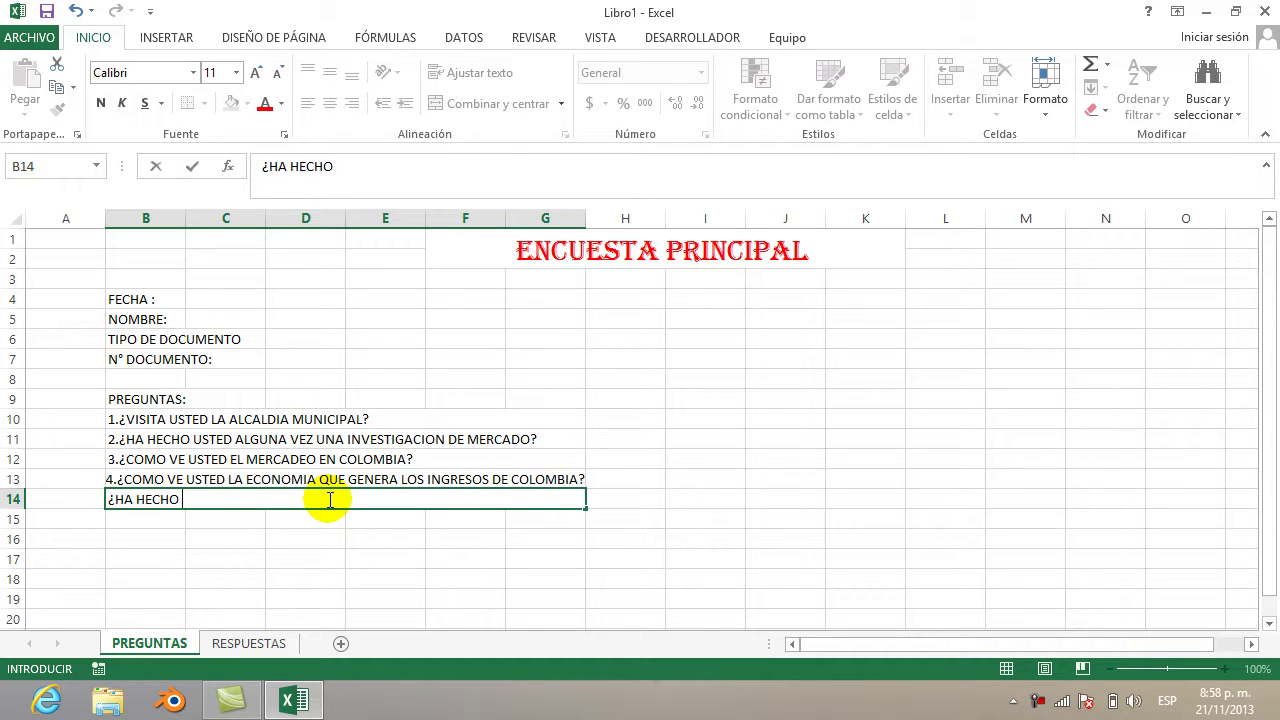
pyautogui.write(' USR')
pyautogui.press('BackSpace')
pyautogui.write('TED UNA')
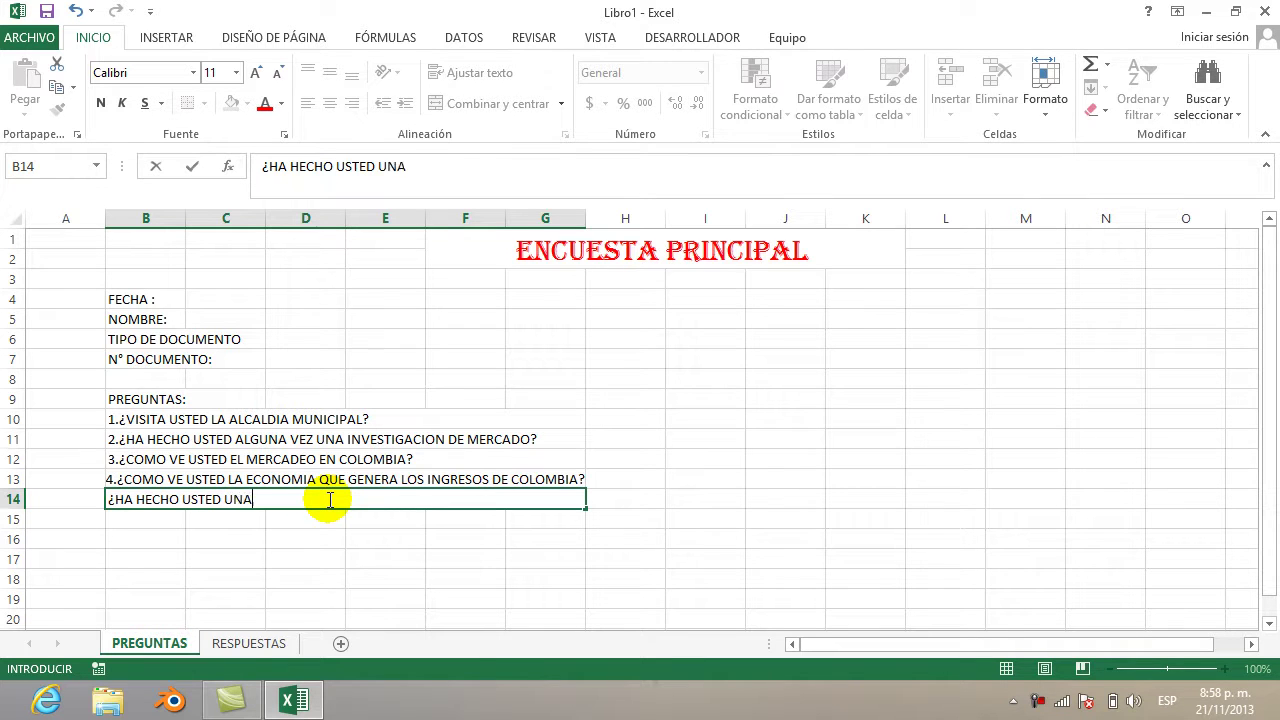
pyautogui.write(' ENCUESTA CON')
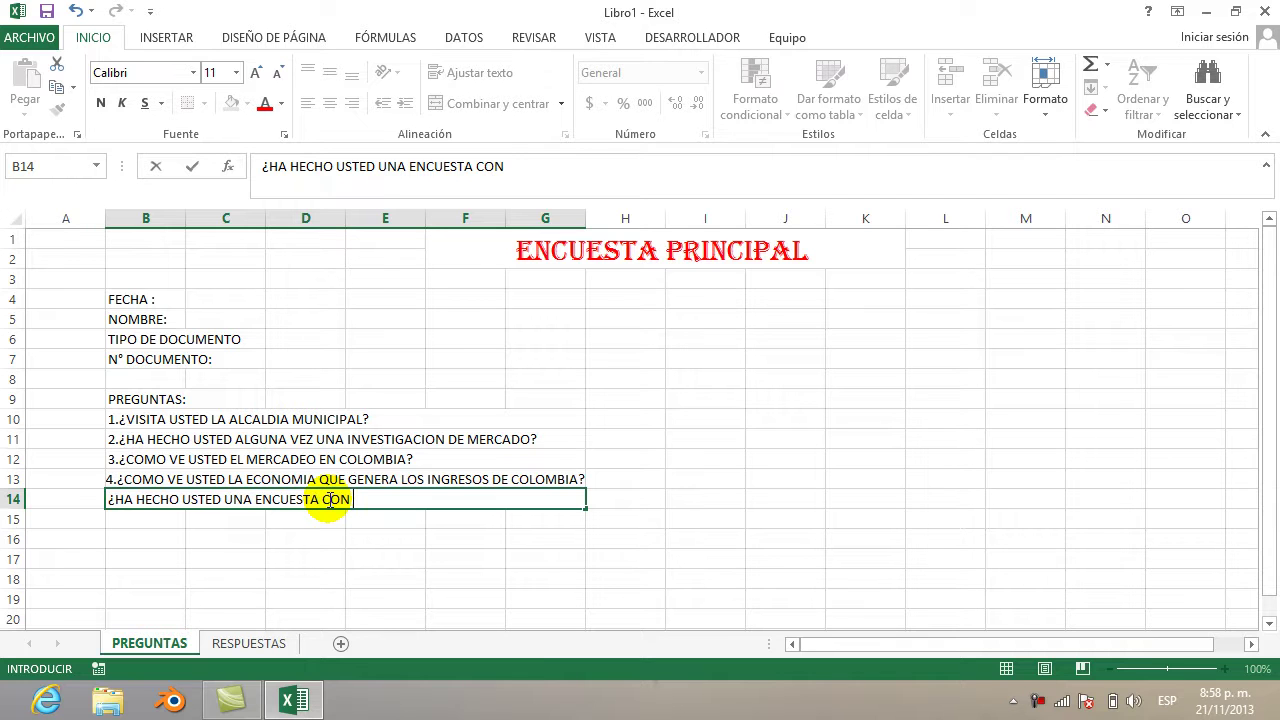
pyautogui.write(' LOS CLIENTES DE')
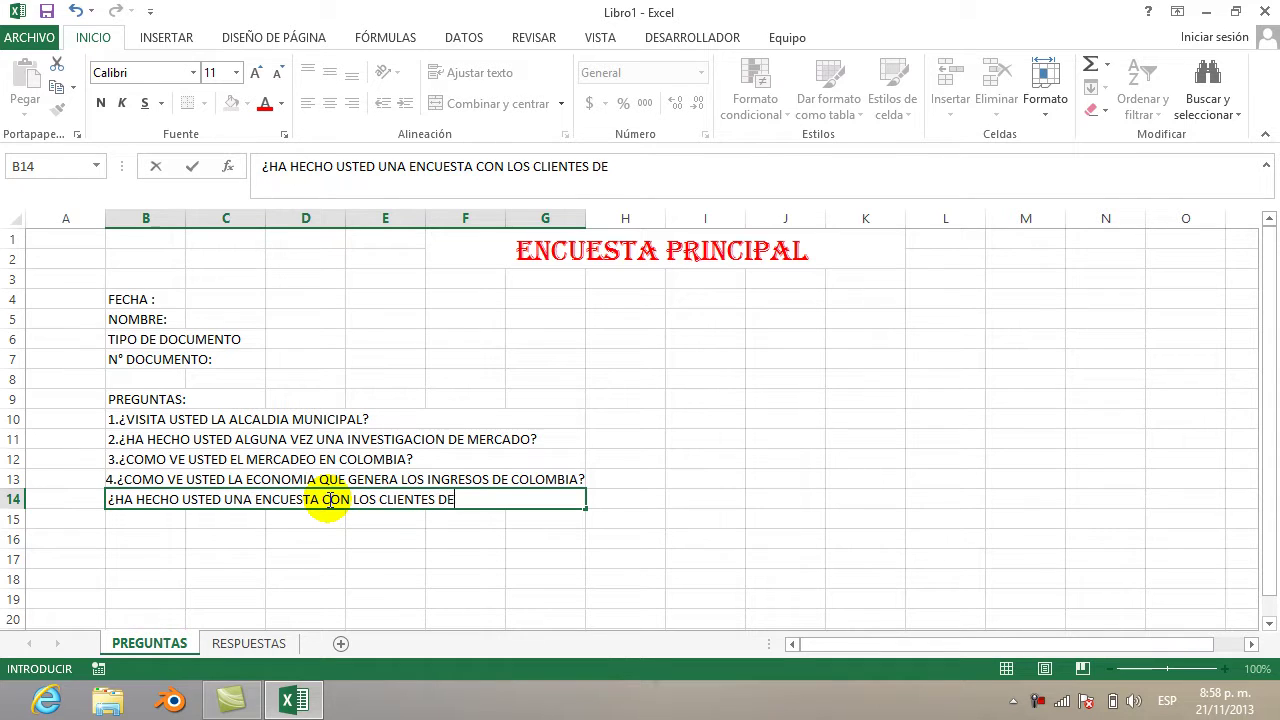
pyautogui.write('L BAJO CAUC')
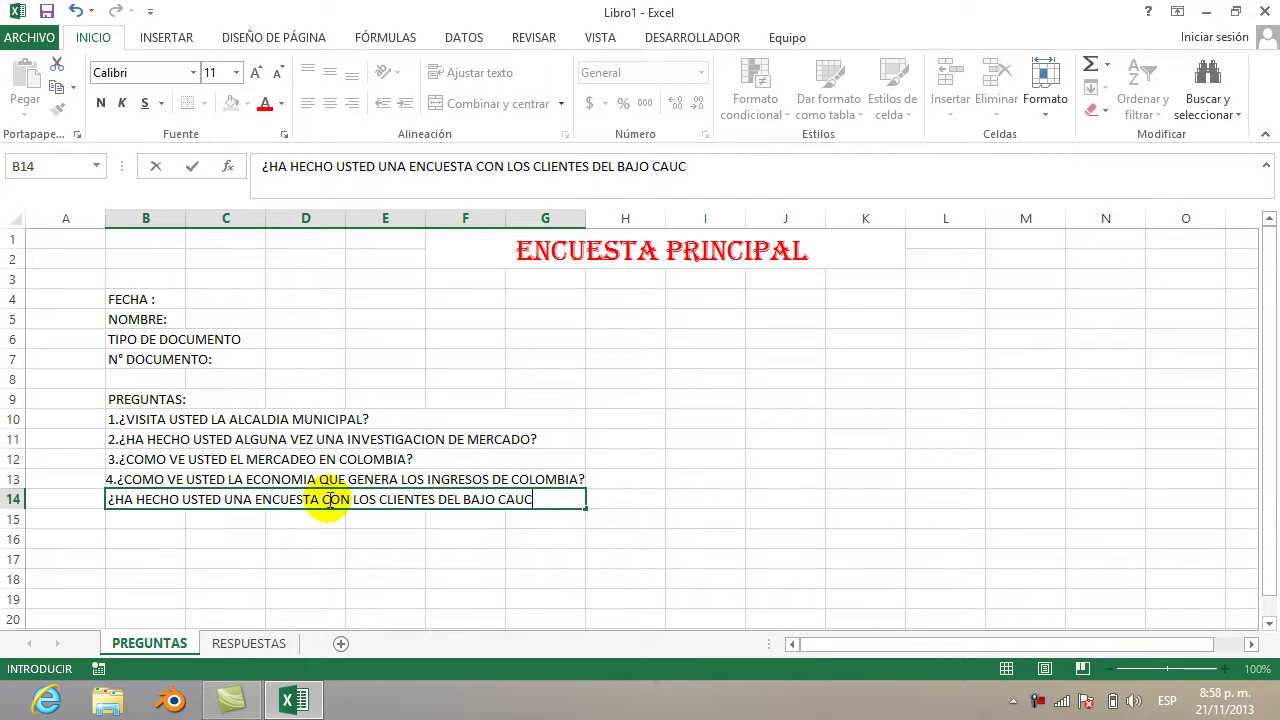
pyautogui.write('A?')
# Add the number "5." in front of the question in row 14 and commit the entry
pyautogui.click(110, 502)
pyautogui.write('5')
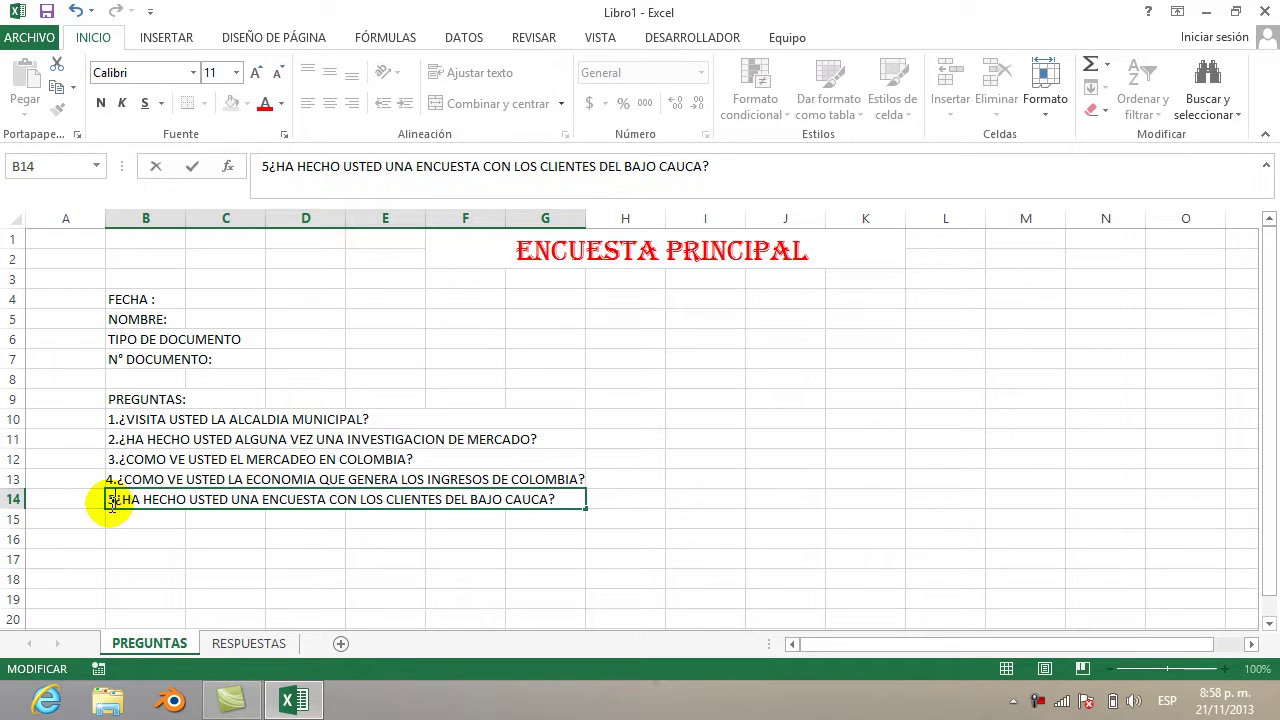
pyautogui.write('.')
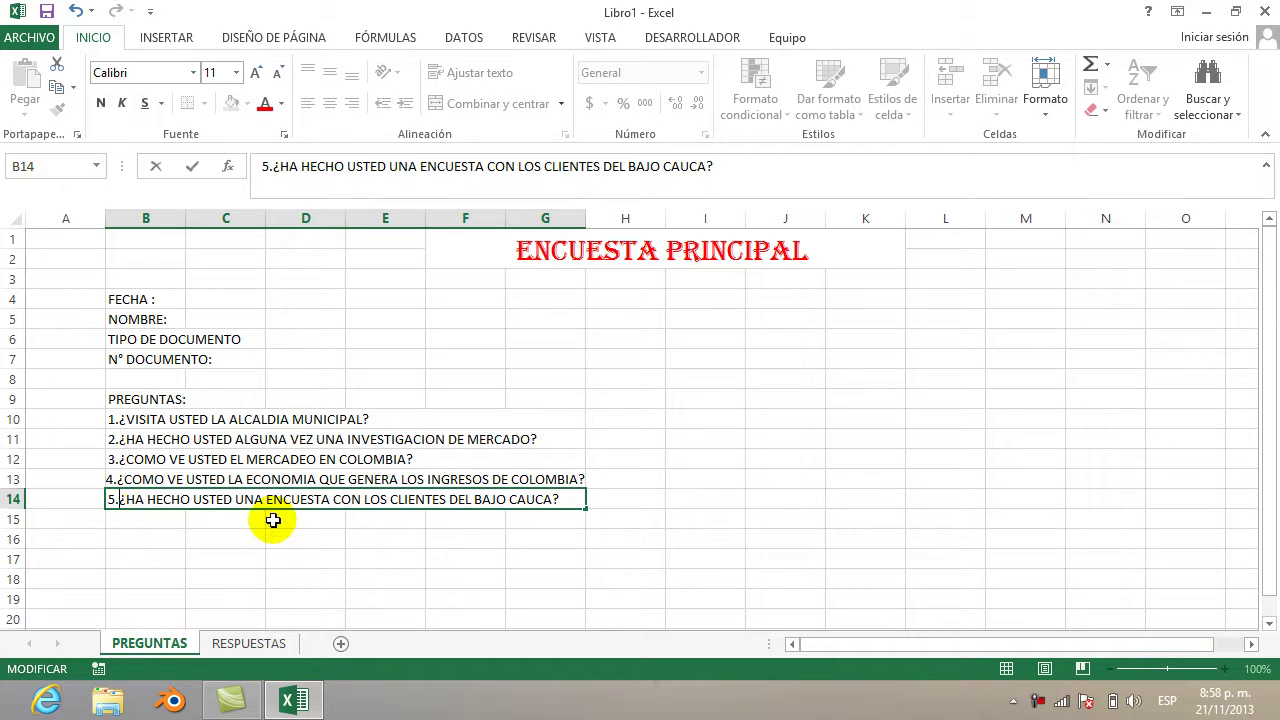
pyautogui.click(621, 505)
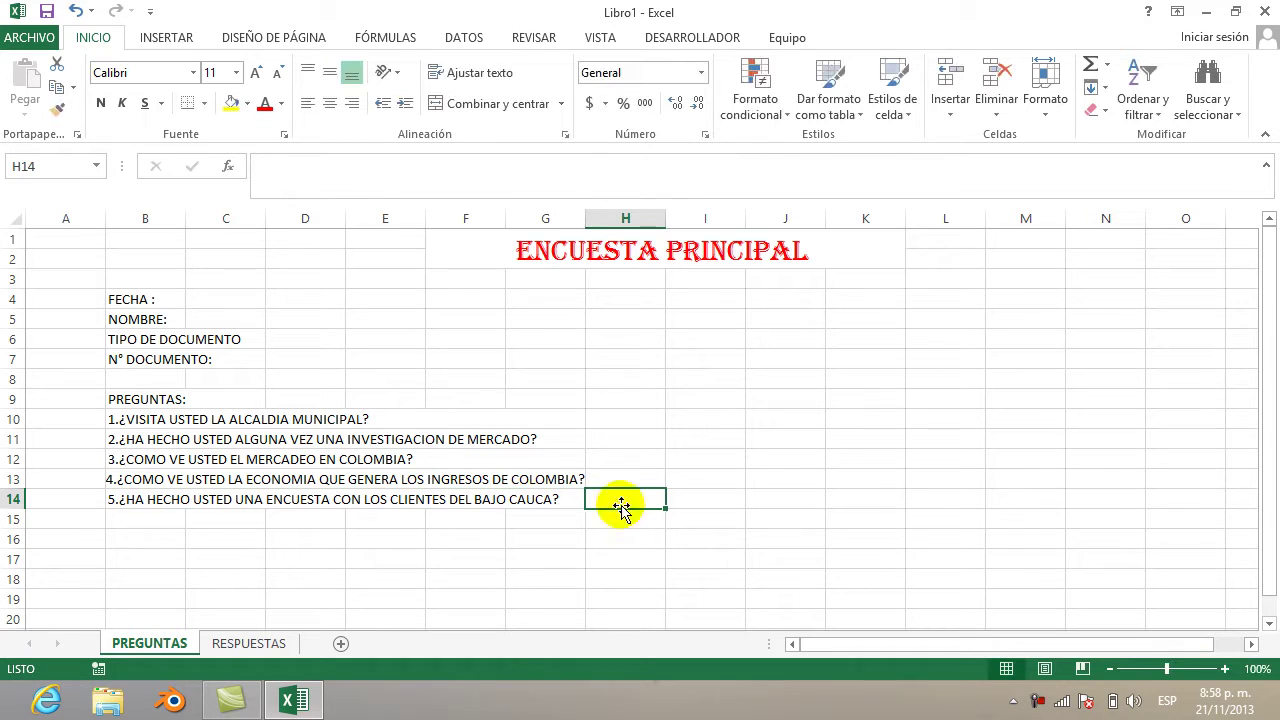
# Merge and centre the PREGUNTAS: heading across B9:C9 and format it with a blue fill and white text
pyautogui.click(203, 400)
pyautogui.moveTo(171, 400); pyautogui.dragTo(211, 400)
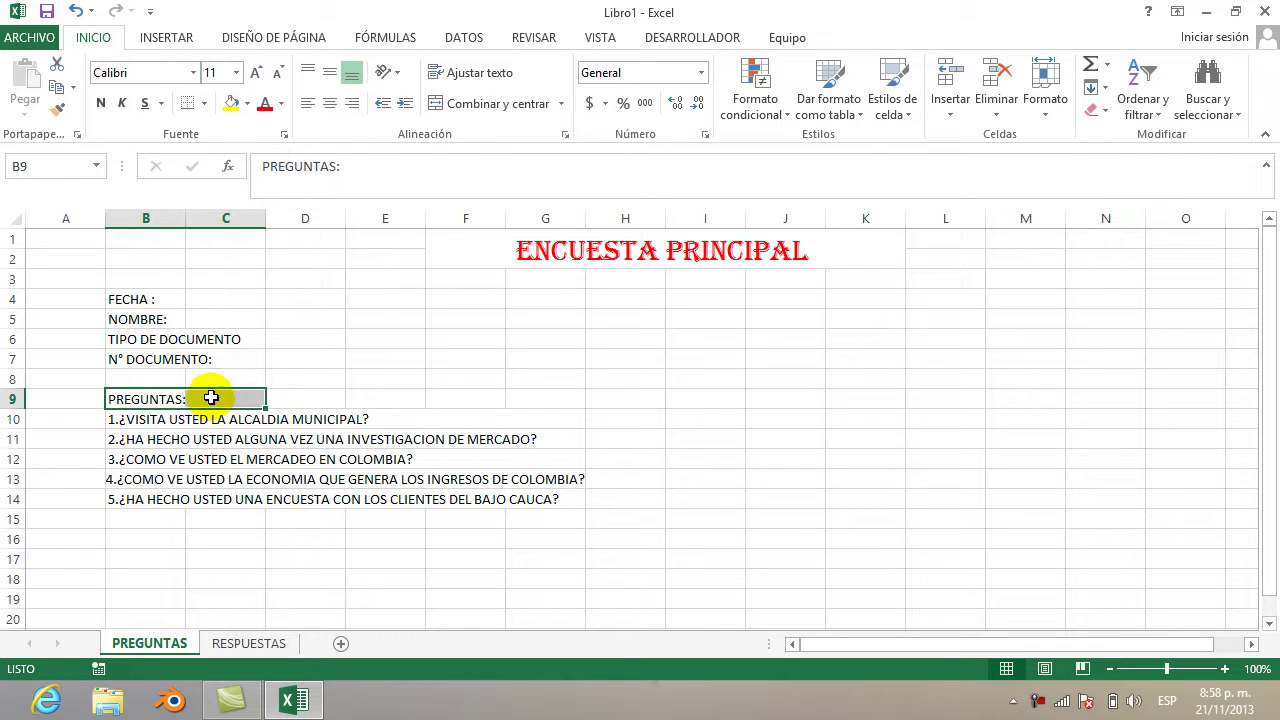
pyautogui.click(486, 104)
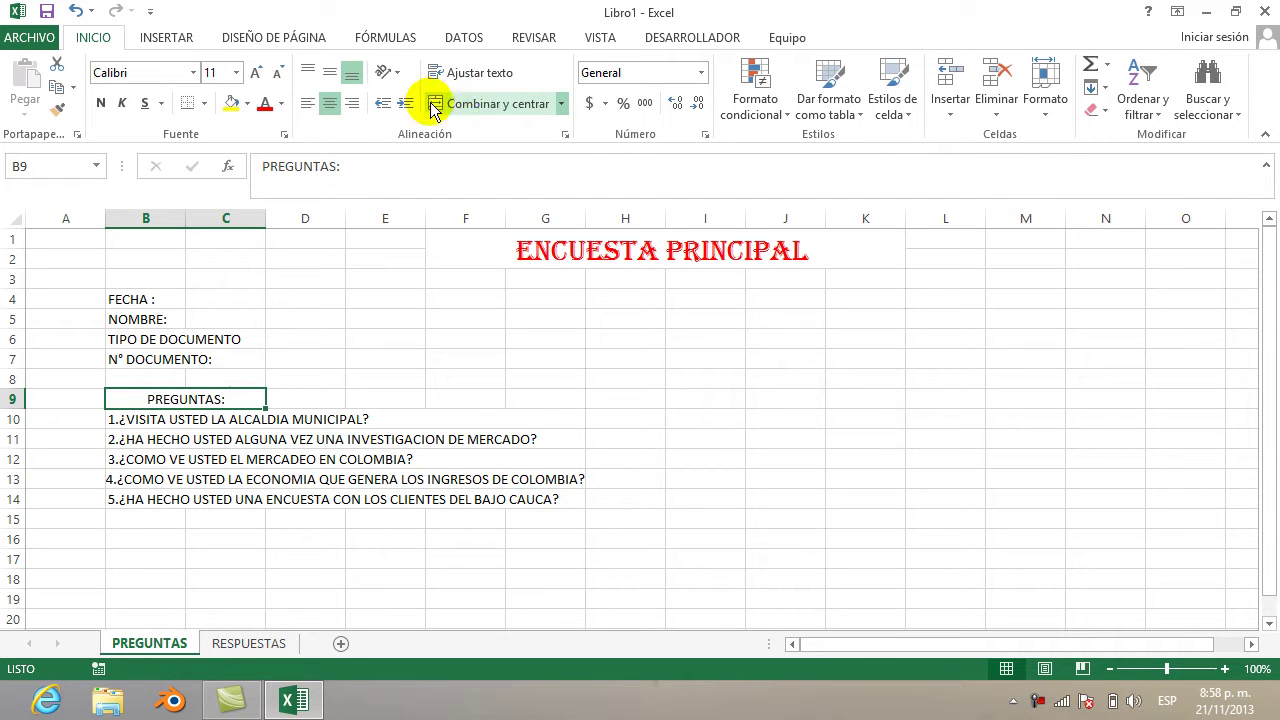
pyautogui.click(246, 103)
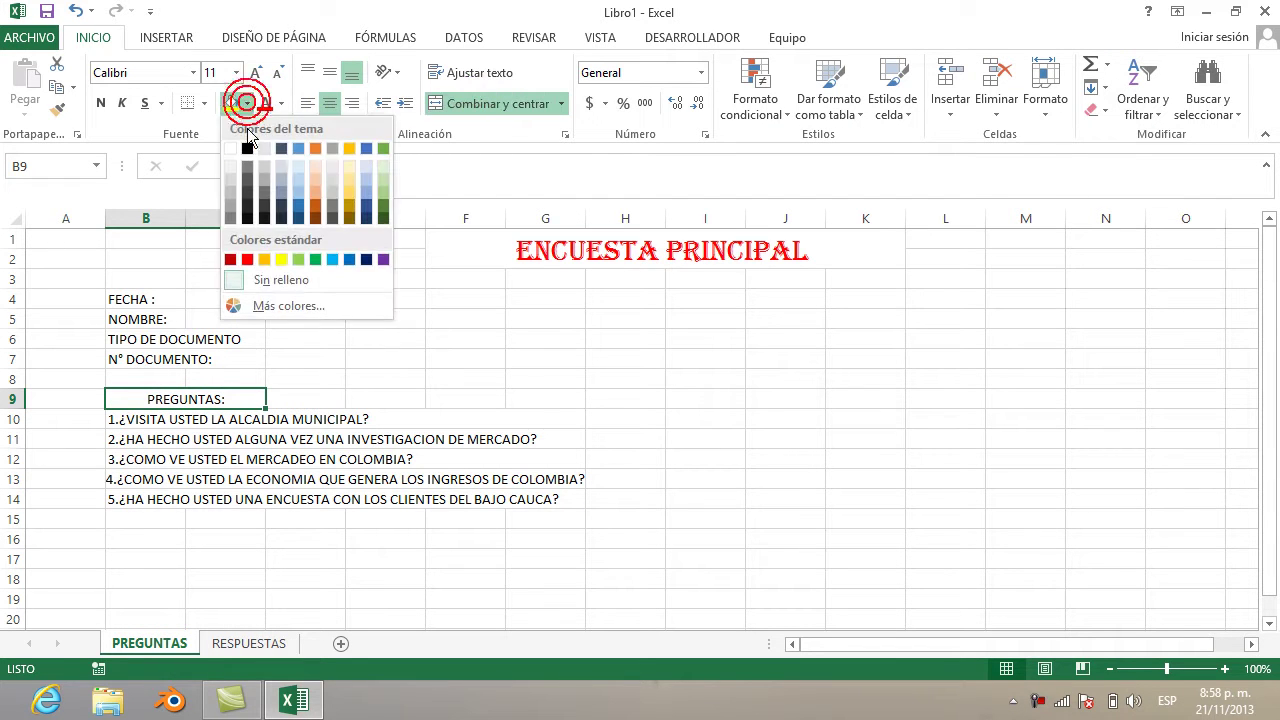
pyautogui.click(299, 166)
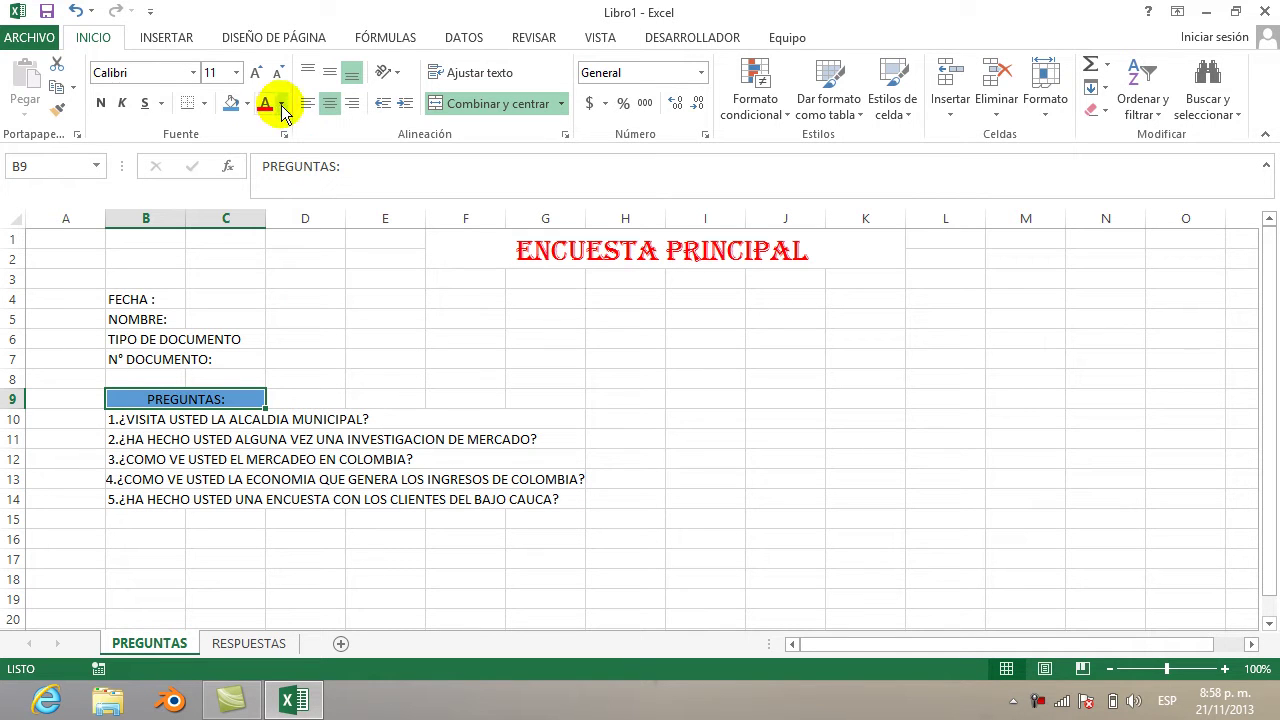
pyautogui.click(282, 108)
pyautogui.click(262, 172)
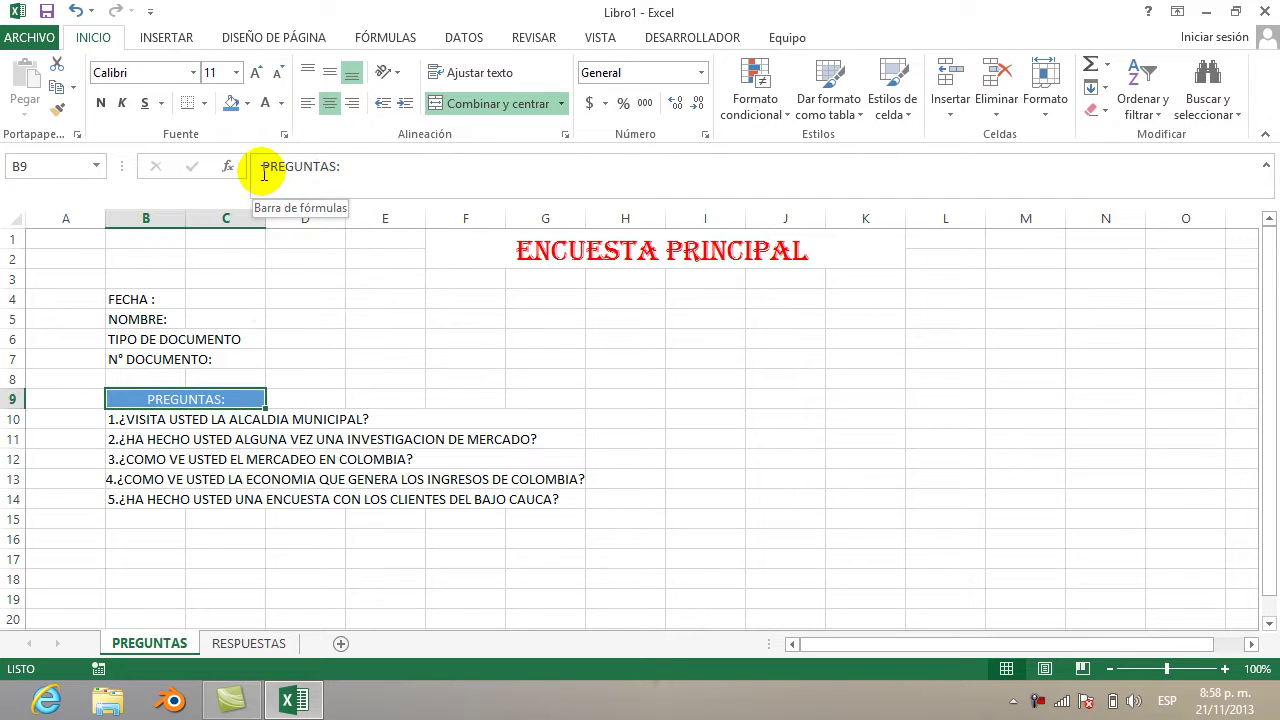
# Enter the heading "RESPUESTAS" in H9 and give it the same blue fill and white text
pyautogui.click(612, 419)
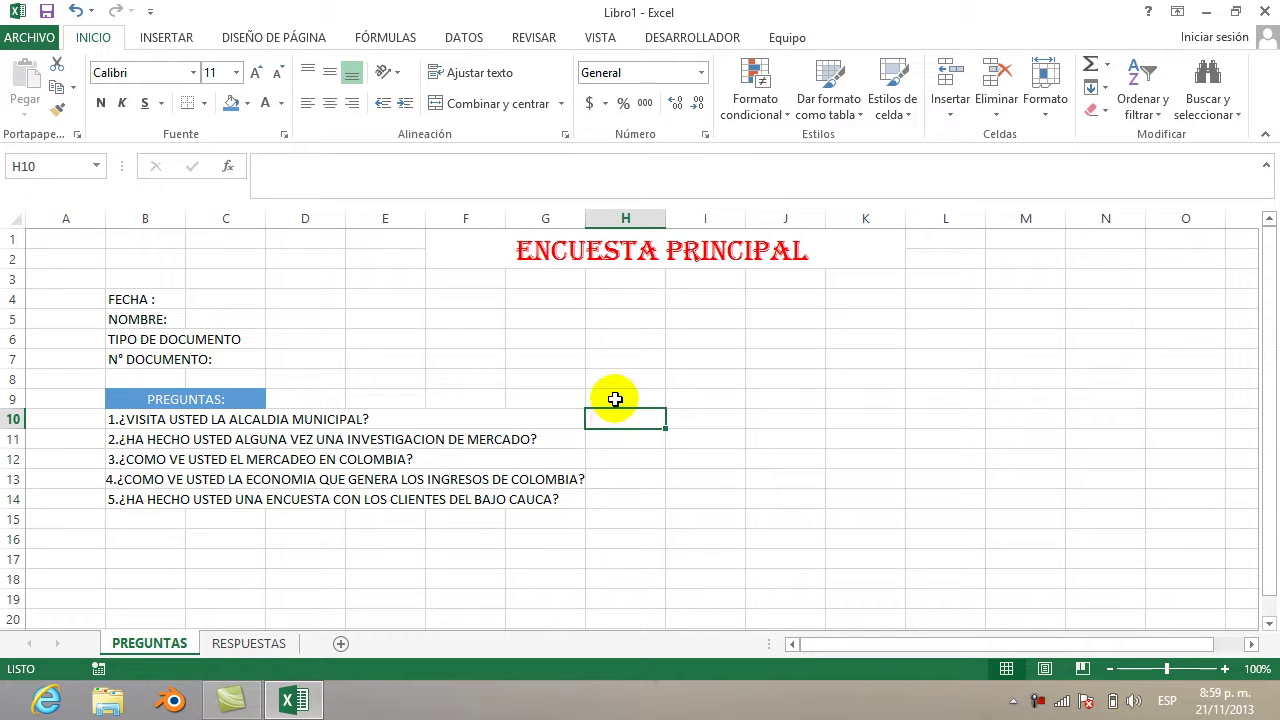
pyautogui.click(614, 400)
pyautogui.write('RESPUESTAS')
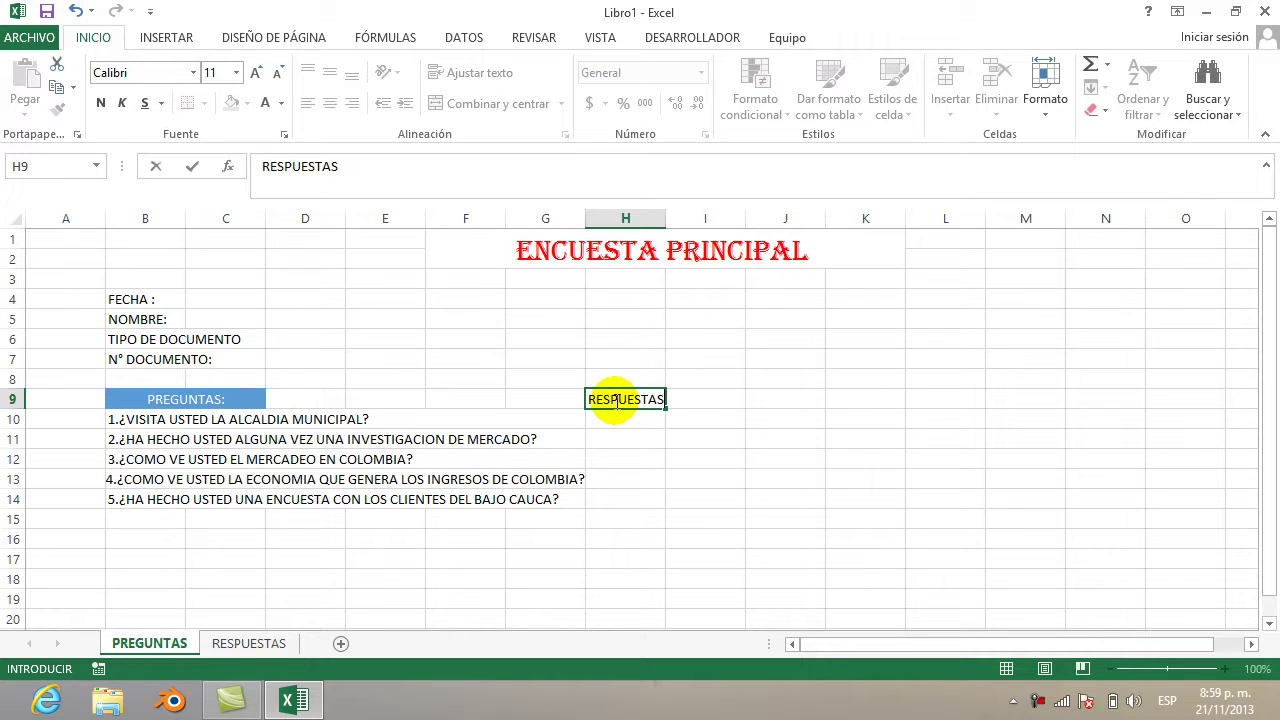
pyautogui.click(532, 400)
pyautogui.click(625, 399)
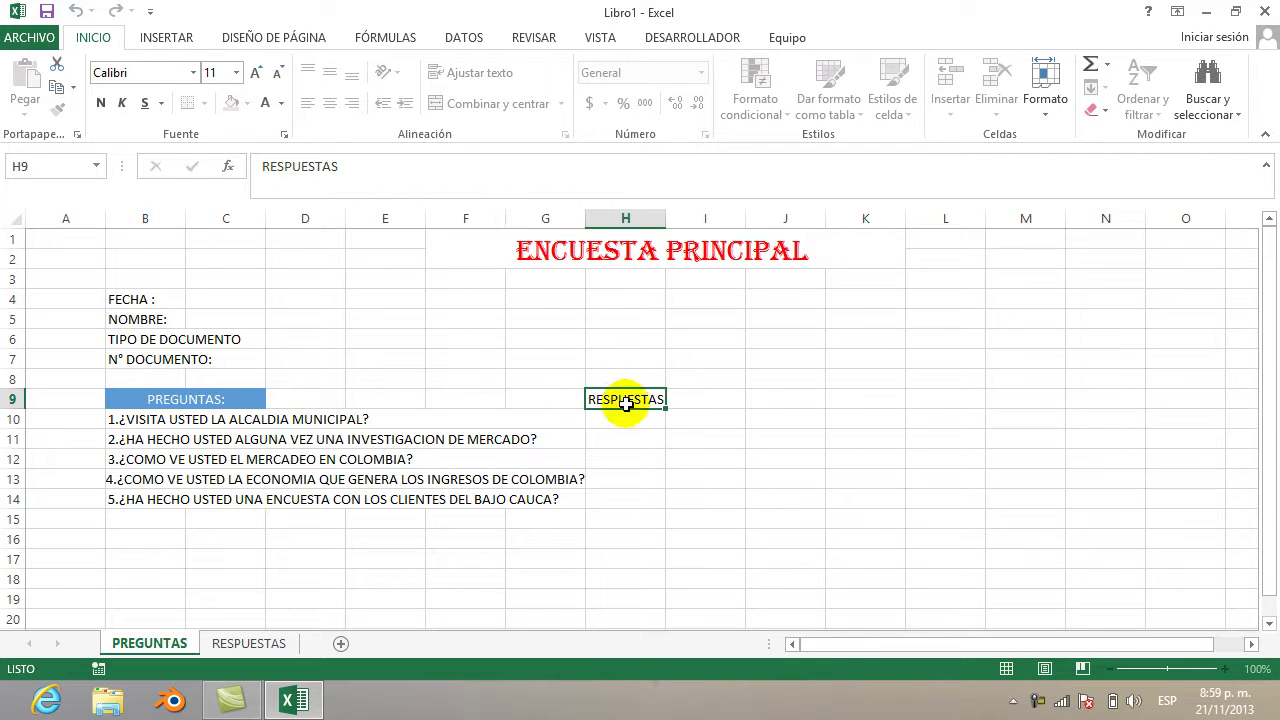
pyautogui.click(230, 104)
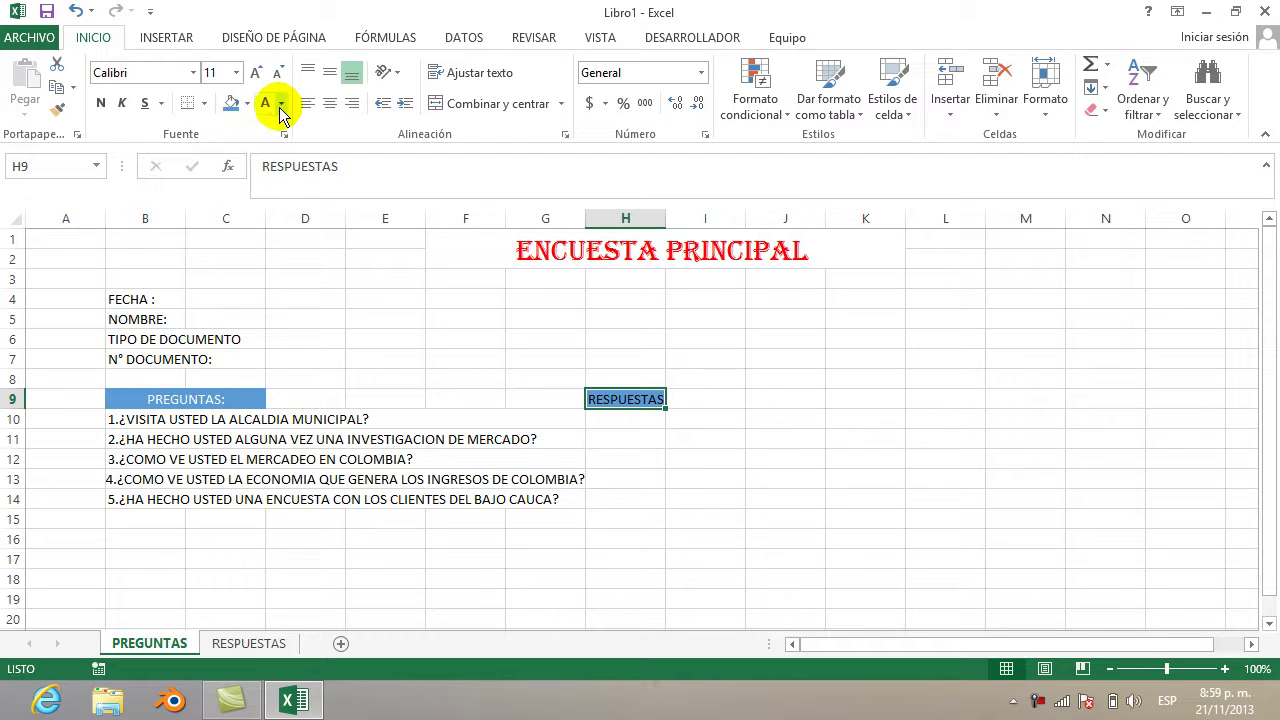
pyautogui.click(265, 104)
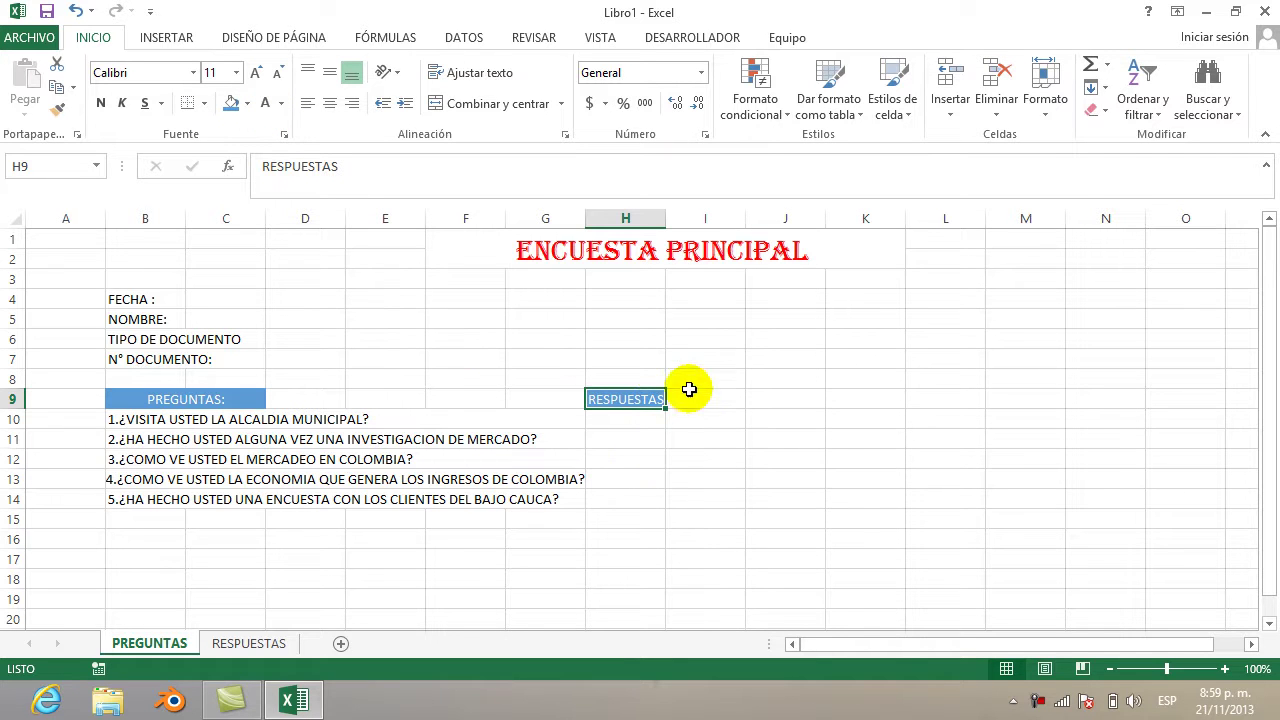
# Widen all columns of the PREGUNTAS sheet slightly and evenly so the RESPUESTAS heading fits with room to spare
pyautogui.click(14, 219)
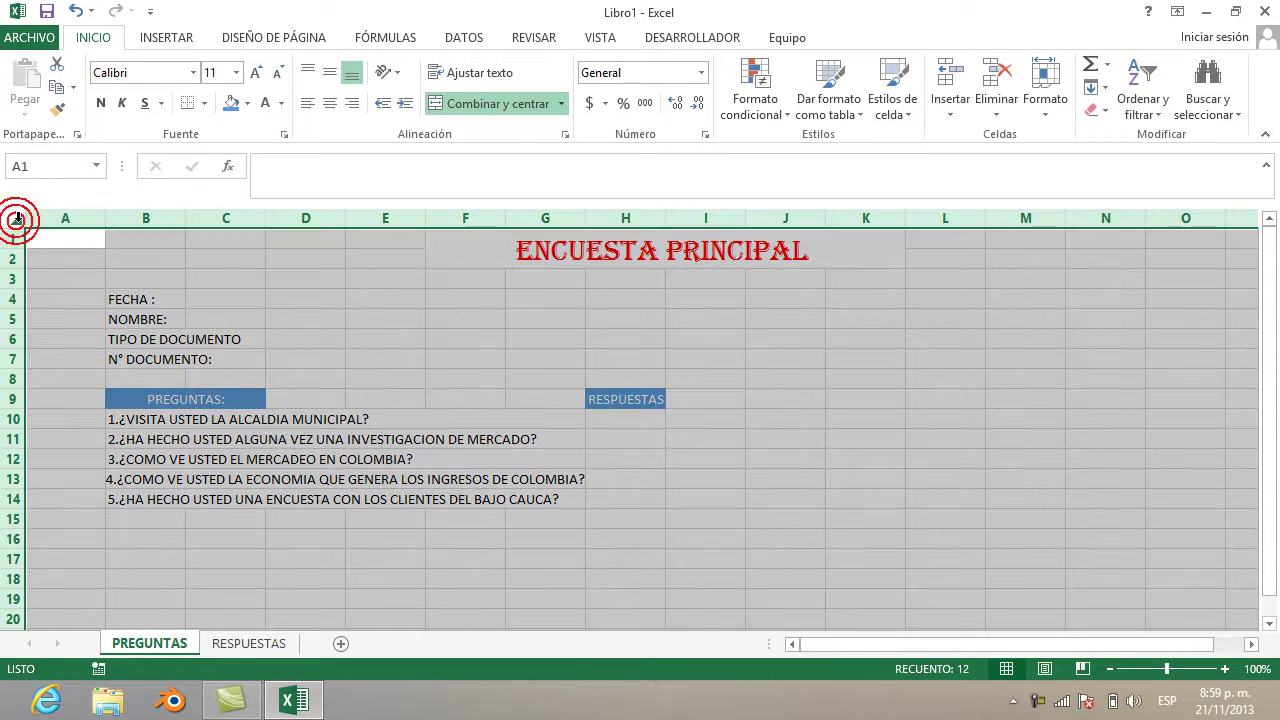
pyautogui.click(1036, 697)
pyautogui.click(1183, 608)
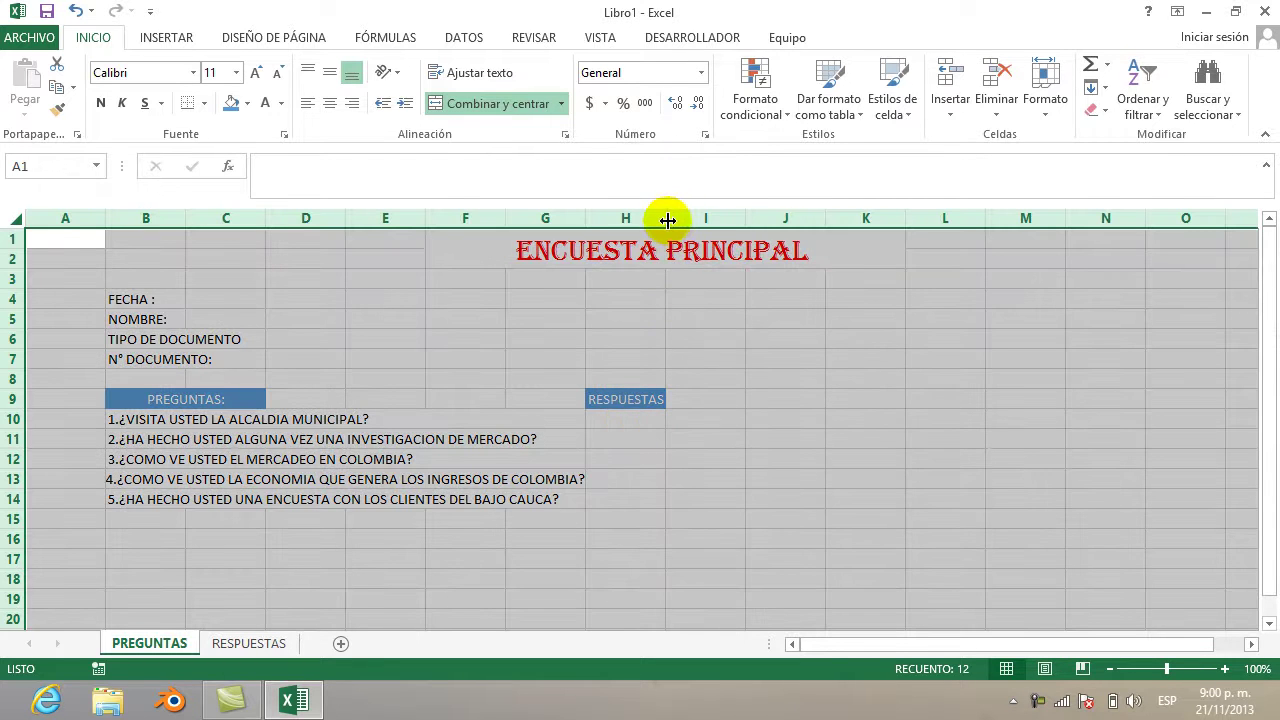
pyautogui.moveTo(664, 217); pyautogui.dragTo(676, 238)
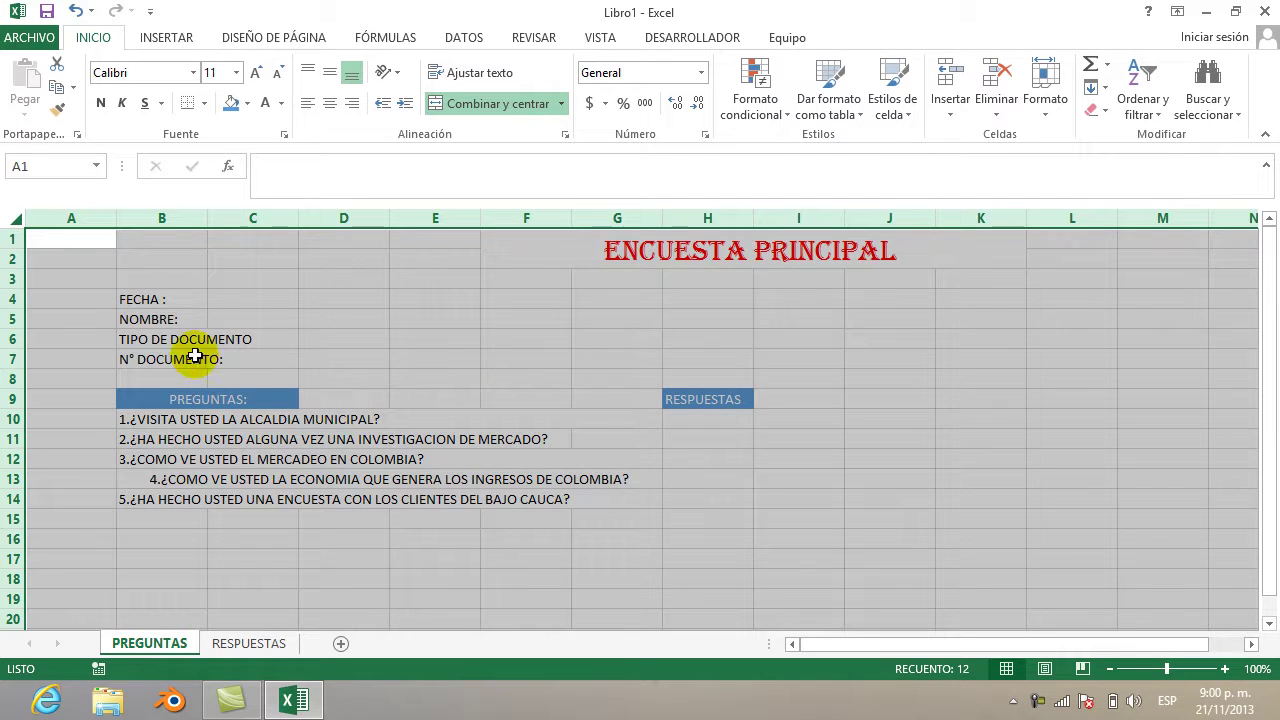
pyautogui.click(72, 252)
# Set up data validation on H10 that allows a list with the source "SI;NO"
pyautogui.click(693, 424)
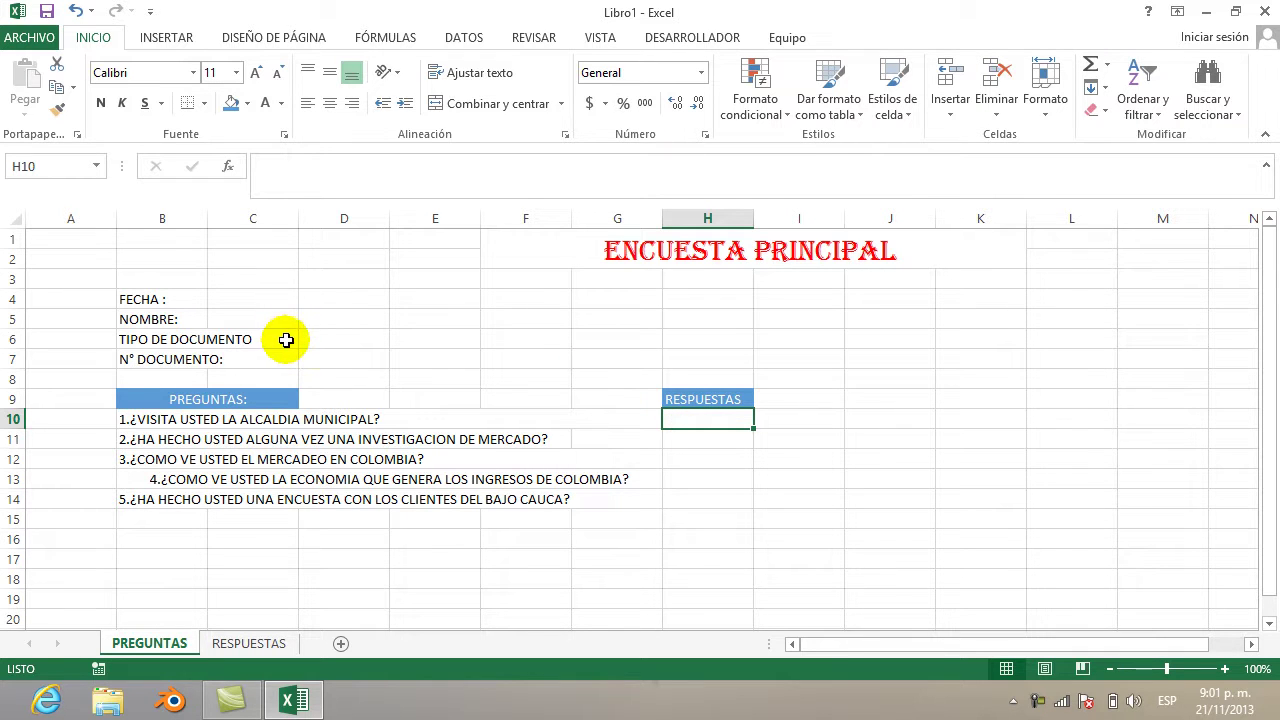
pyautogui.click(336, 346)
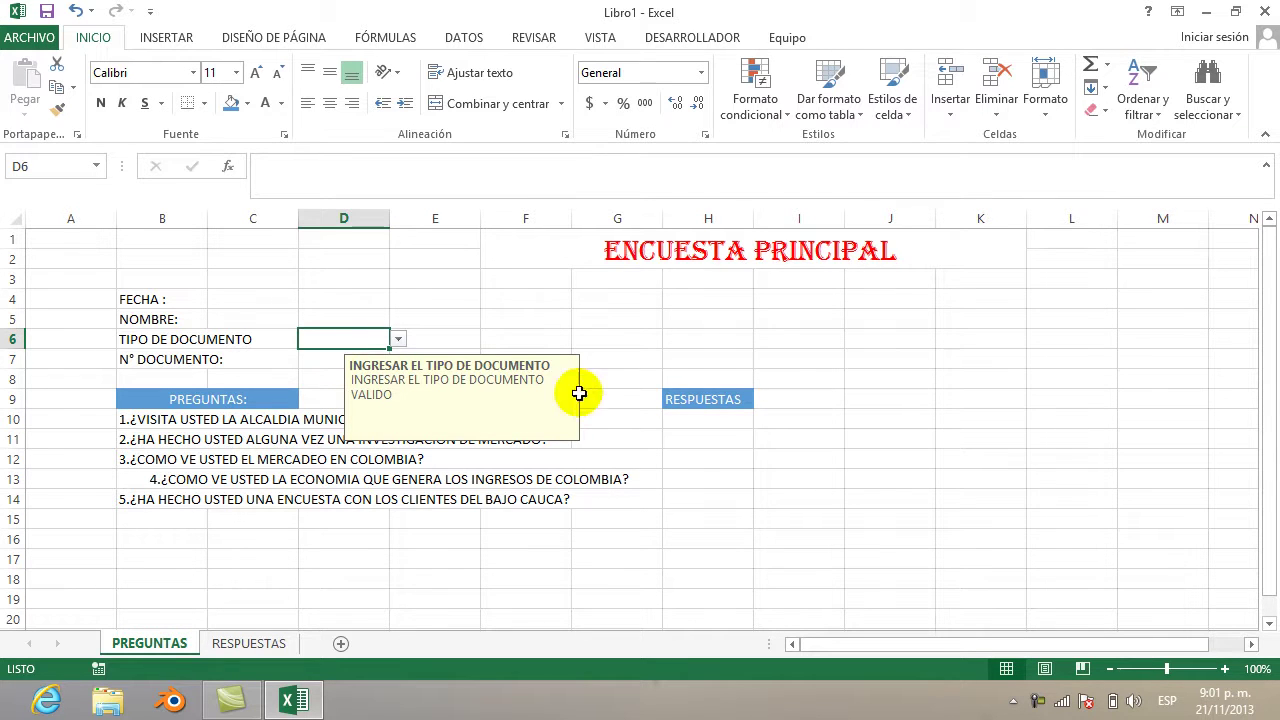
pyautogui.click(687, 420)
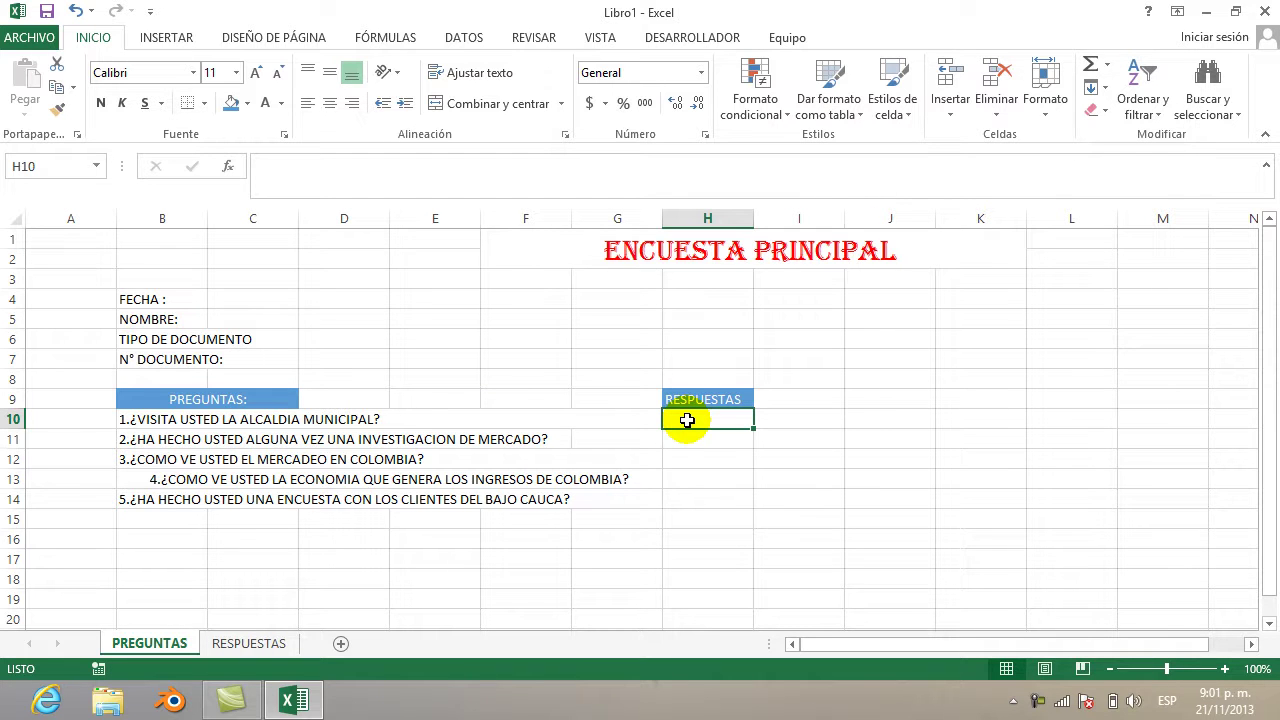
pyautogui.click(464, 44)
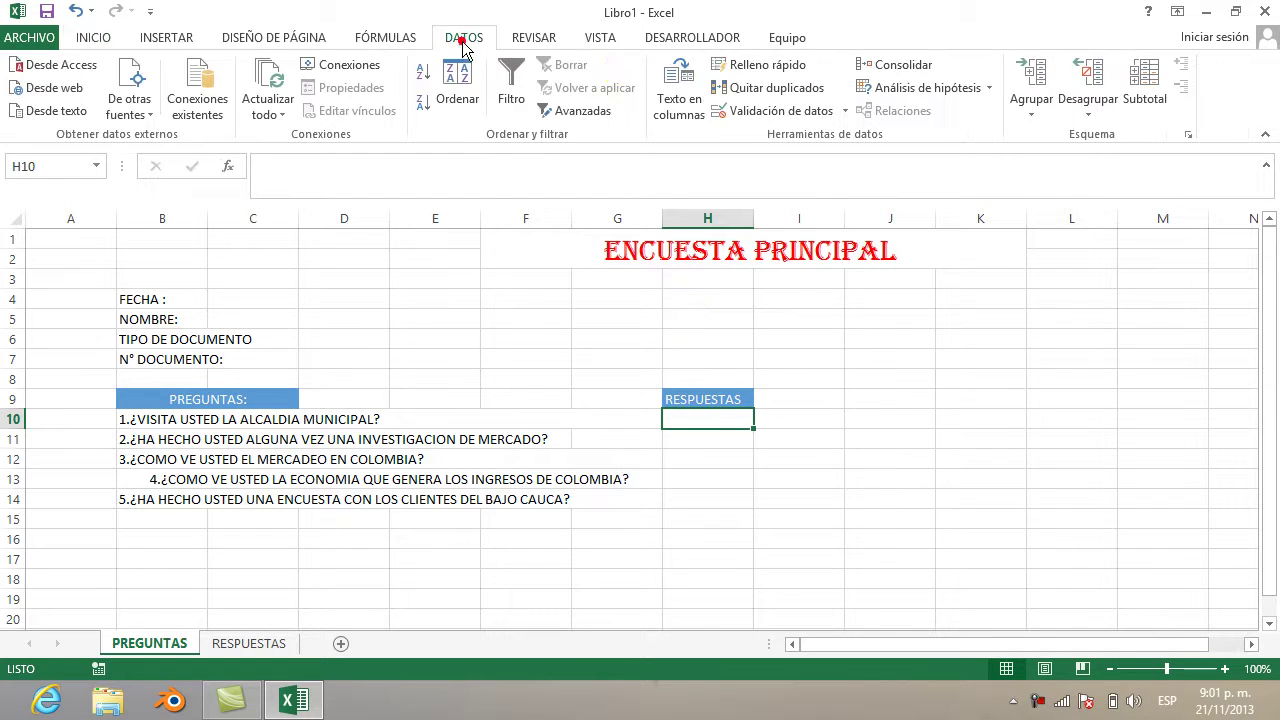
pyautogui.click(741, 110)
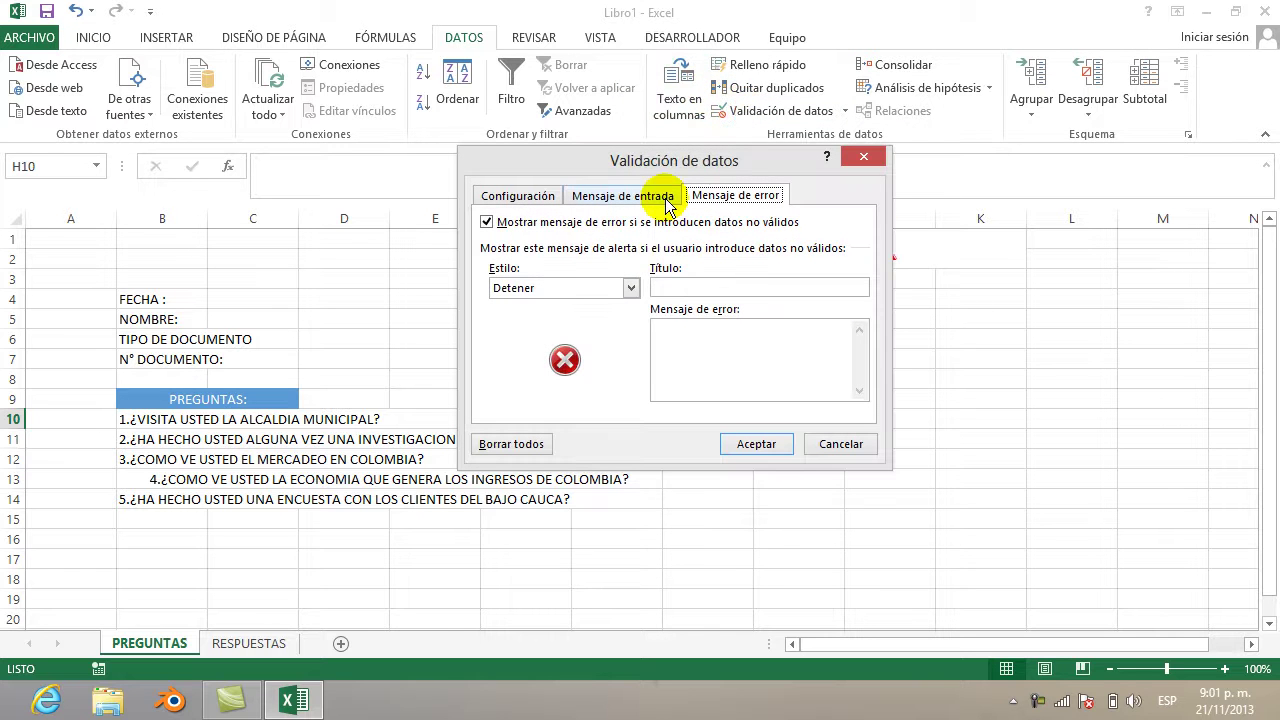
pyautogui.click(540, 195)
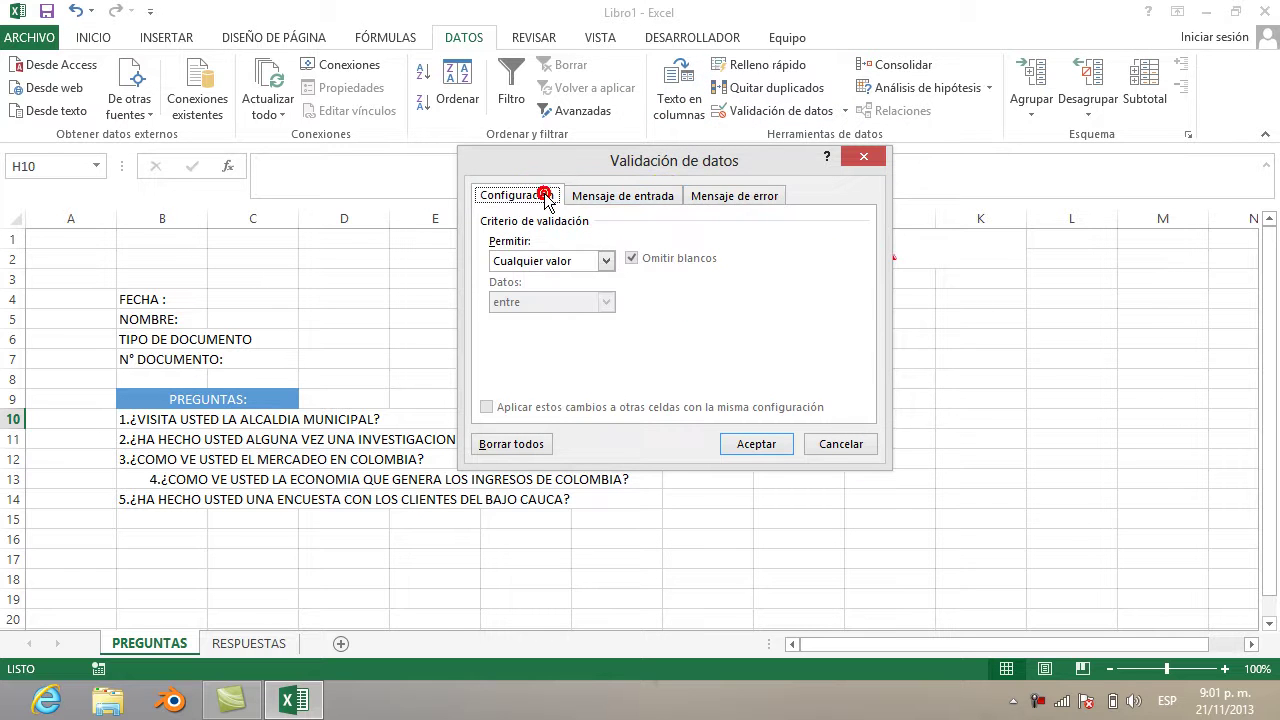
pyautogui.click(606, 260)
pyautogui.click(586, 318)
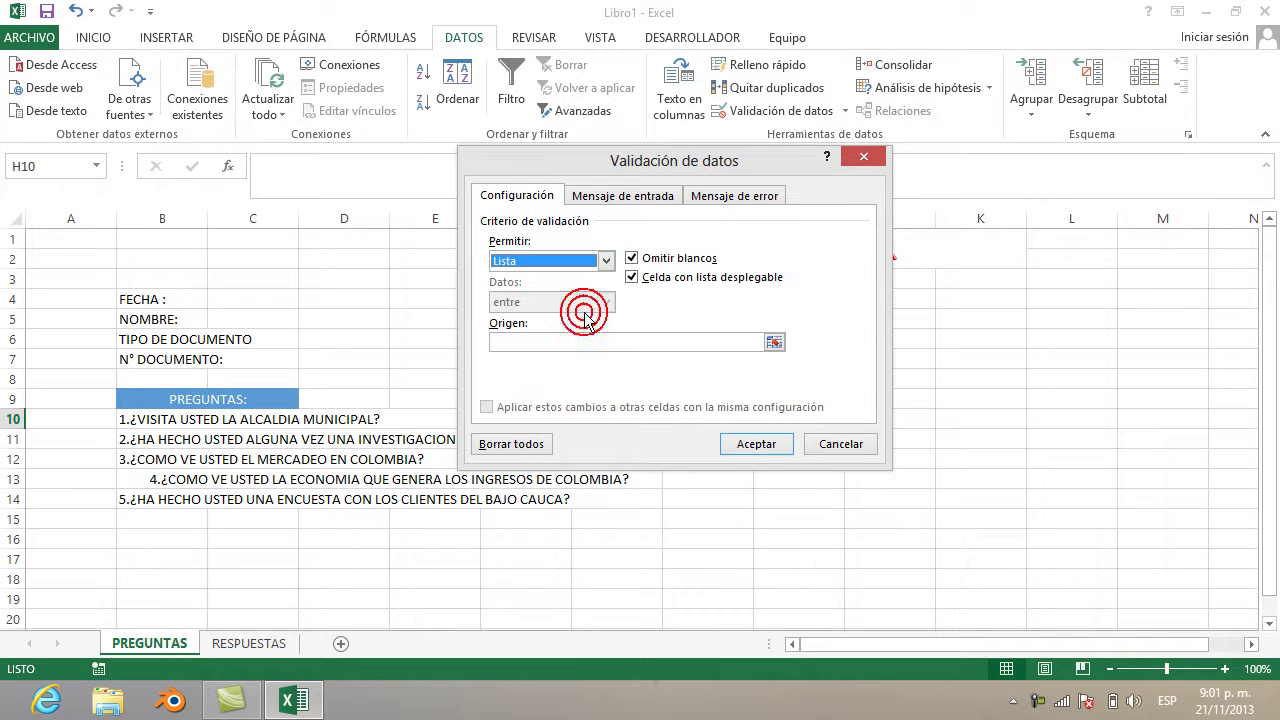
pyautogui.click(584, 342)
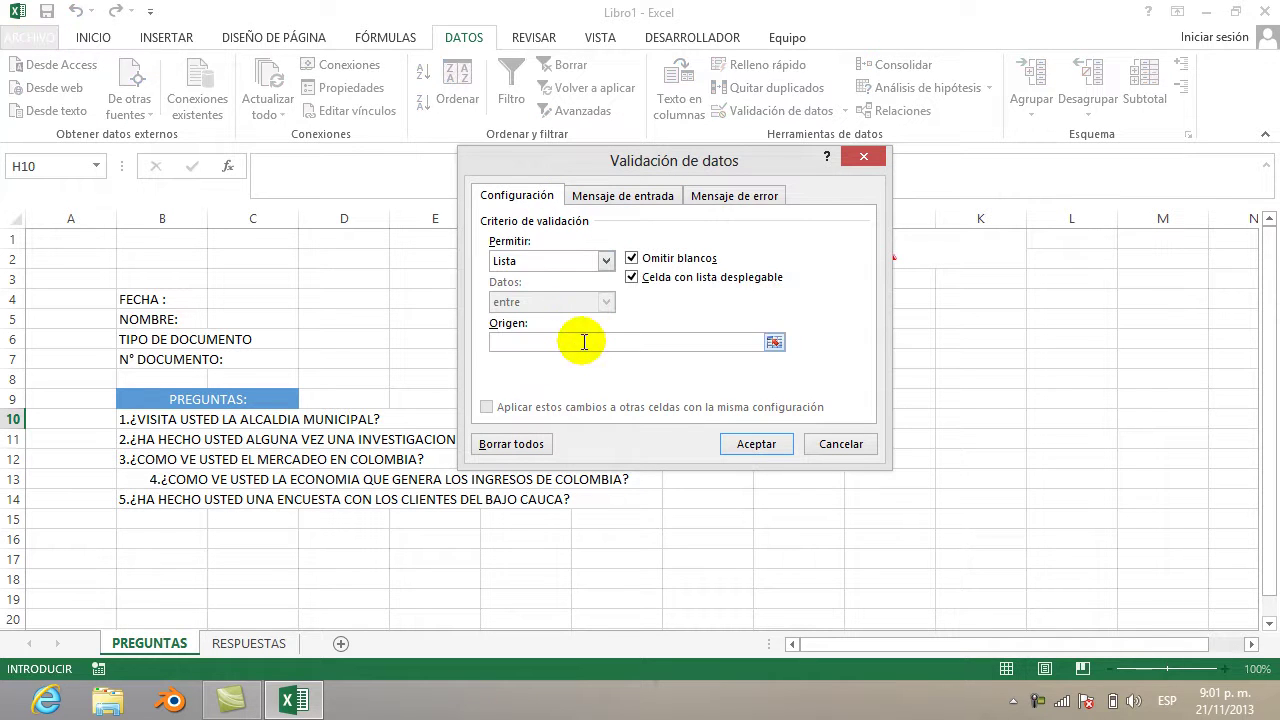
pyautogui.write('SI;NO')
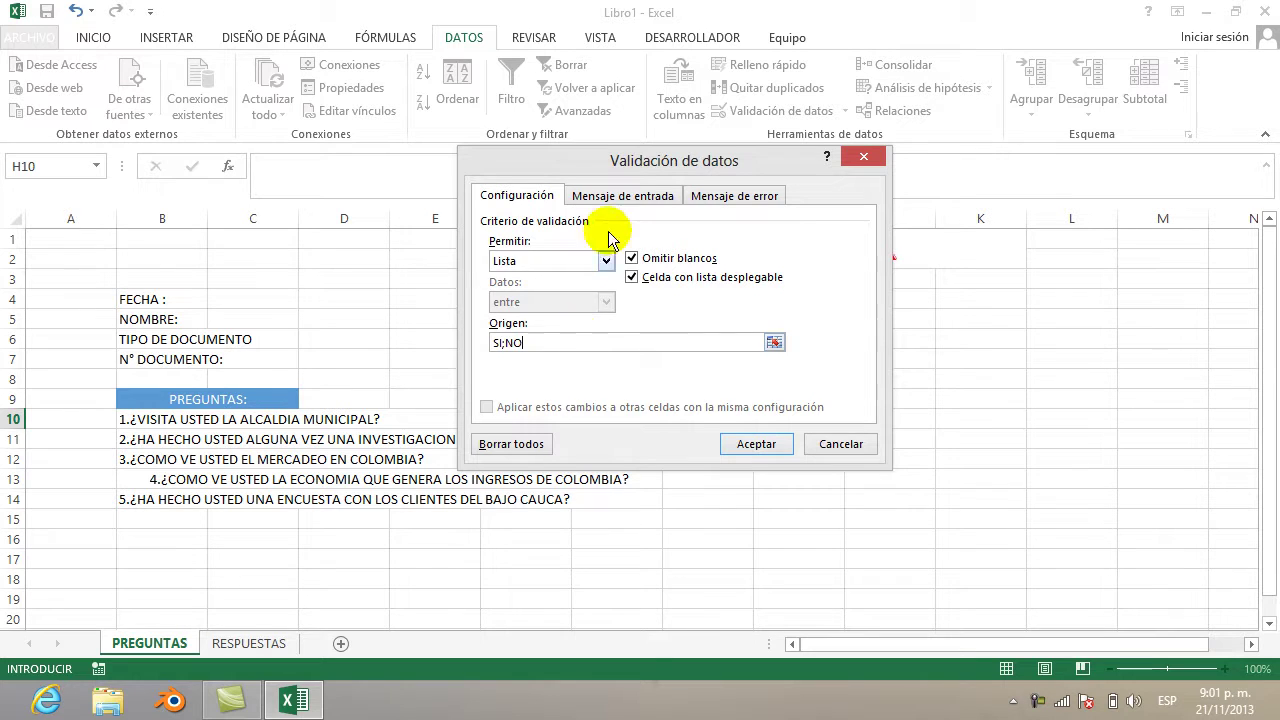
# Give the H10 validation an input message titled "INGRESE LA RESPUESTA" with the text "COMENTE SU OPINION DEACUERDO A LA RESPUESTA INDICADA"
pyautogui.click(615, 198)
pyautogui.click(594, 287)
pyautogui.write('INGRESE LA RESPUESTA')
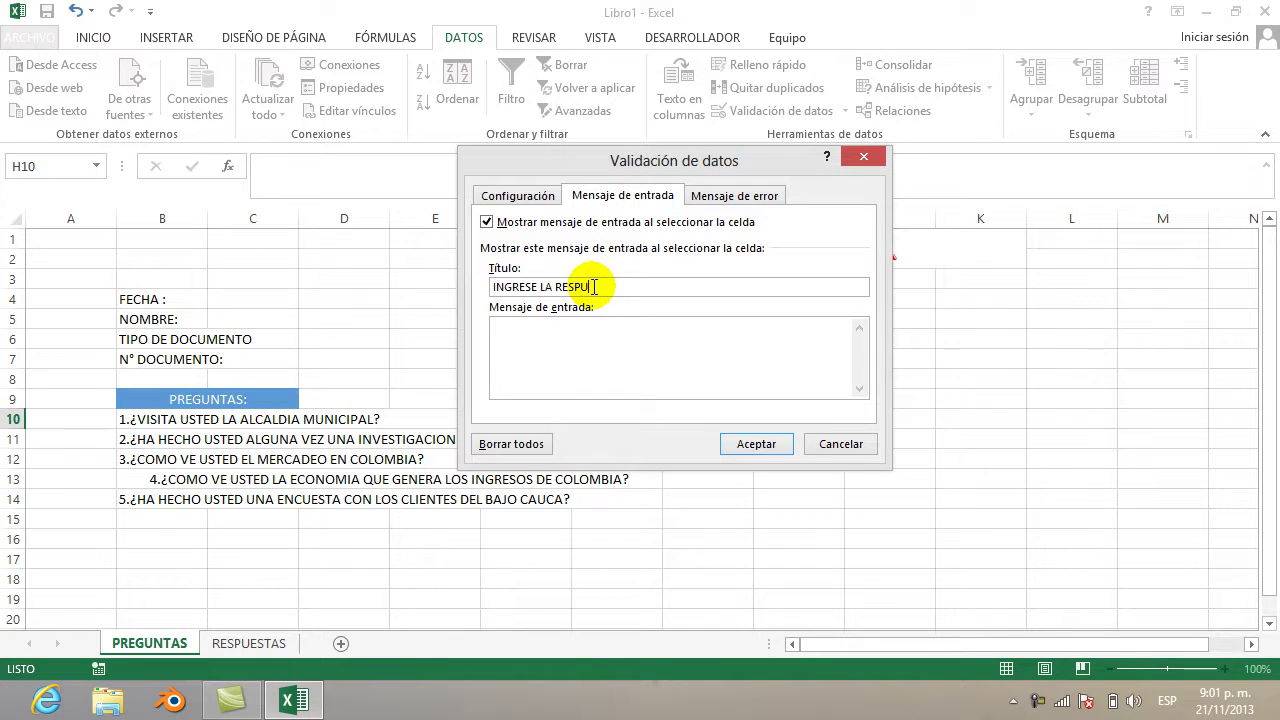
pyautogui.click(582, 348)
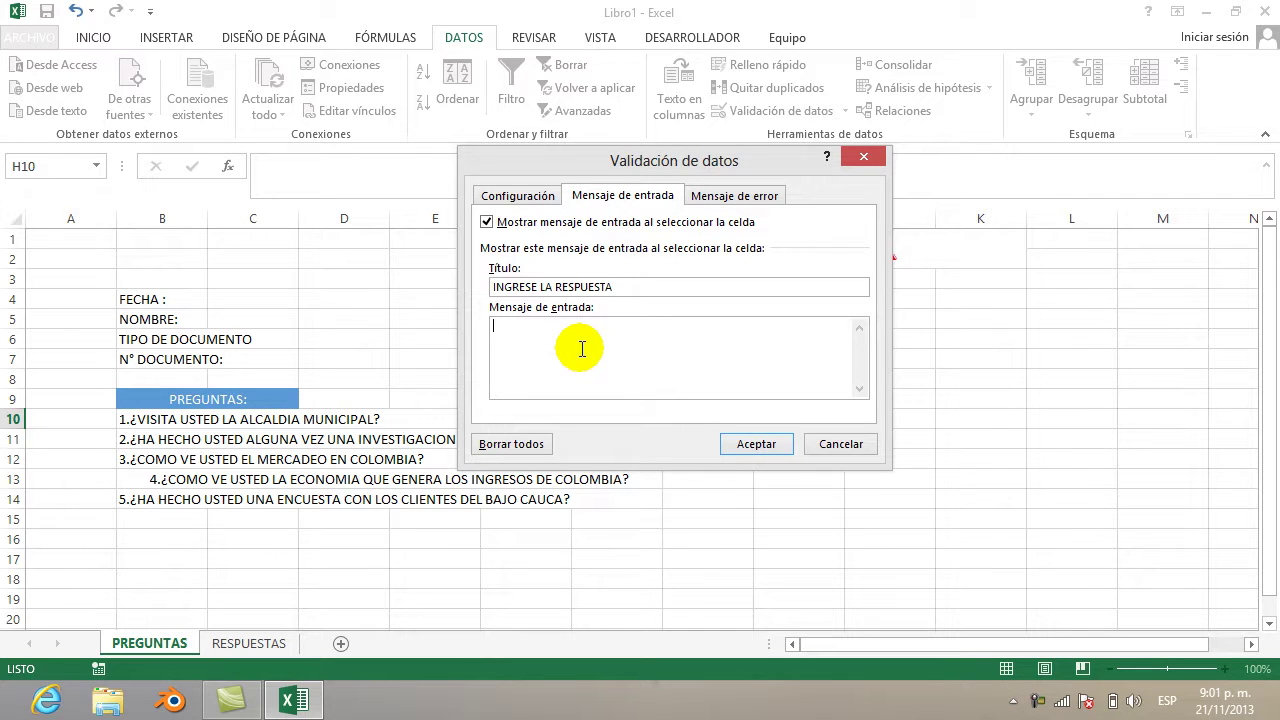
pyautogui.write('COMENTE SU OPINION DEACUERDO A LA')
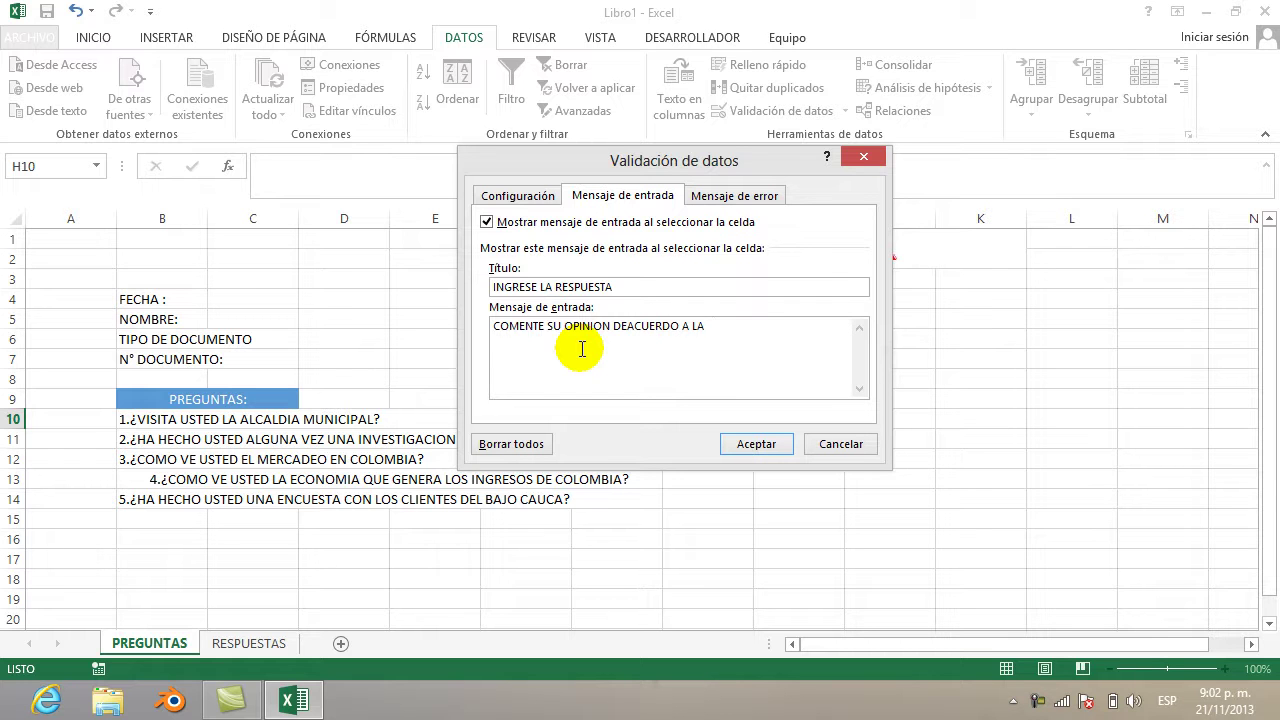
pyautogui.write('STA INDICADA')
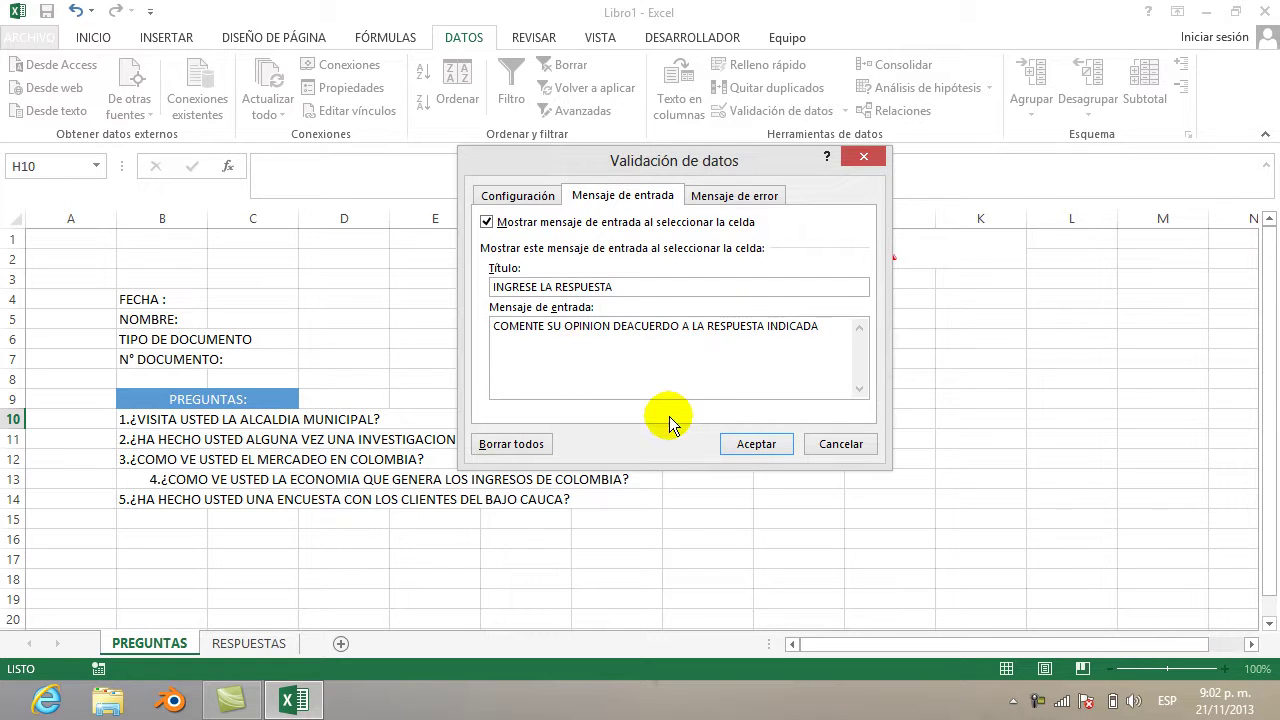
pyautogui.click(1038, 700)
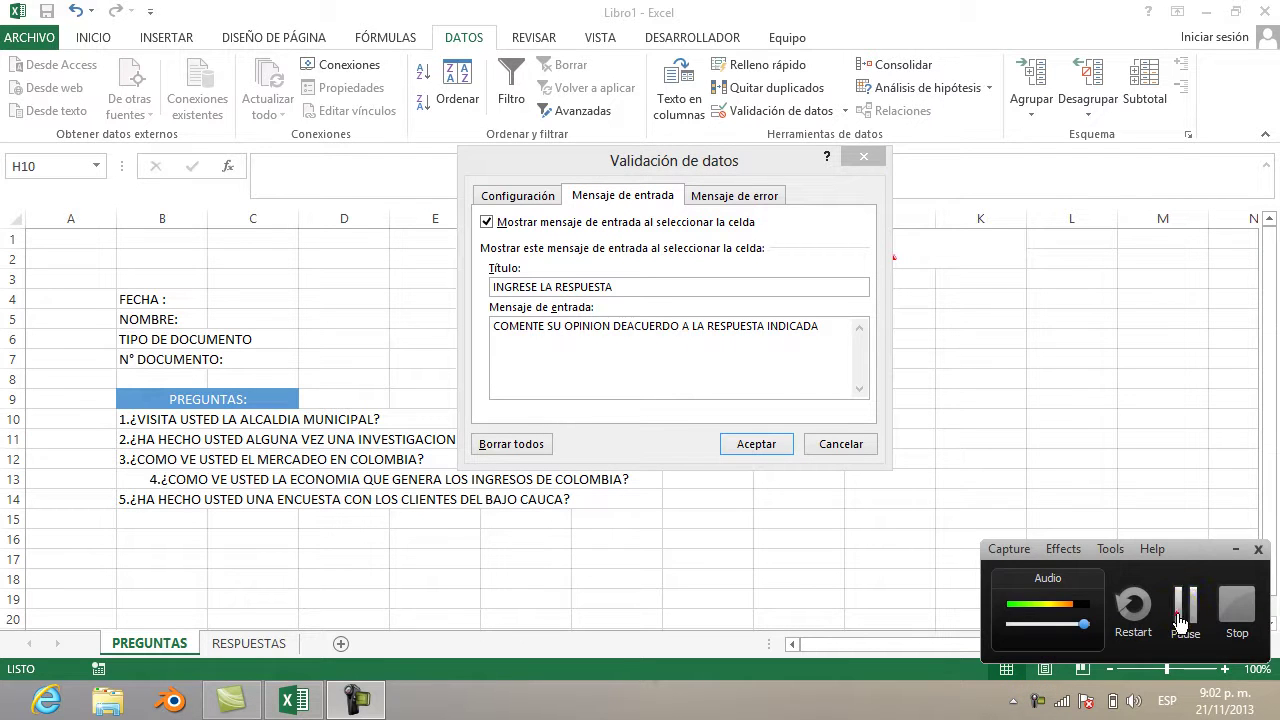
pyautogui.click(1182, 618)
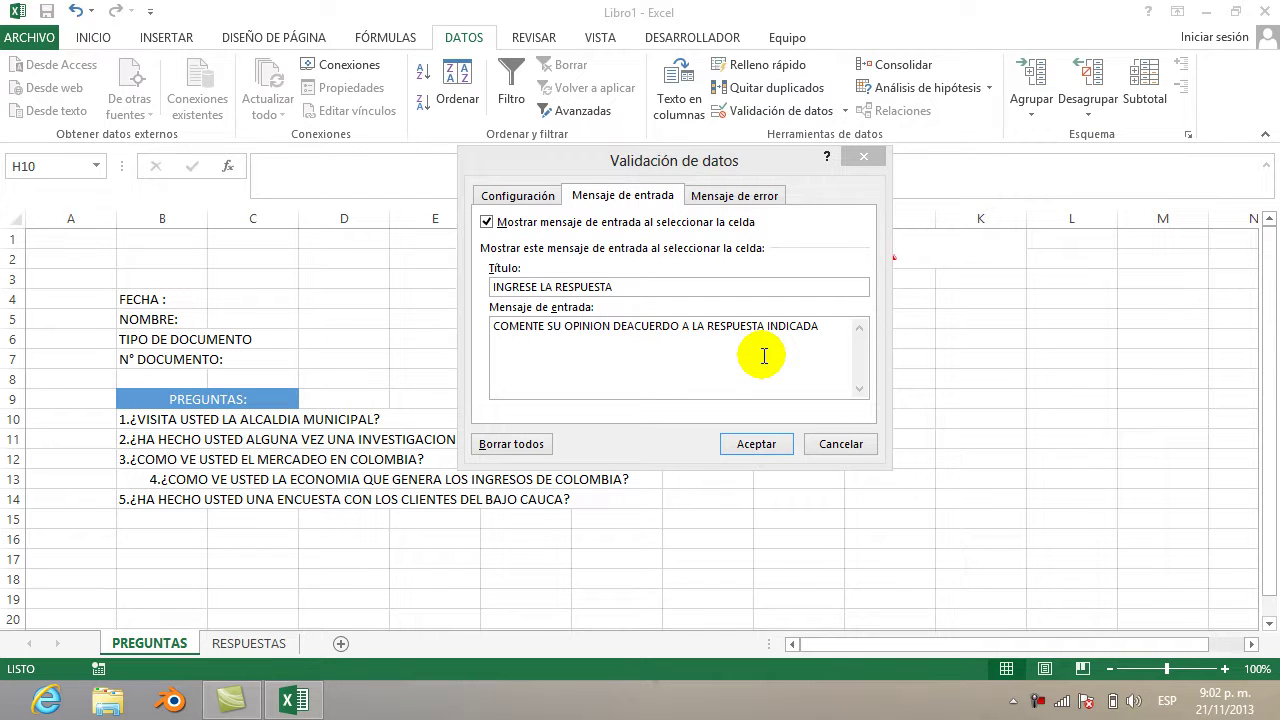
# Add a stop error alert titled "ERROR" with the message 'RECUERDE QUE DEBE INGRESAR "SI" O "NO"' and apply the H10 validation
pyautogui.click(708, 197)
pyautogui.click(710, 286)
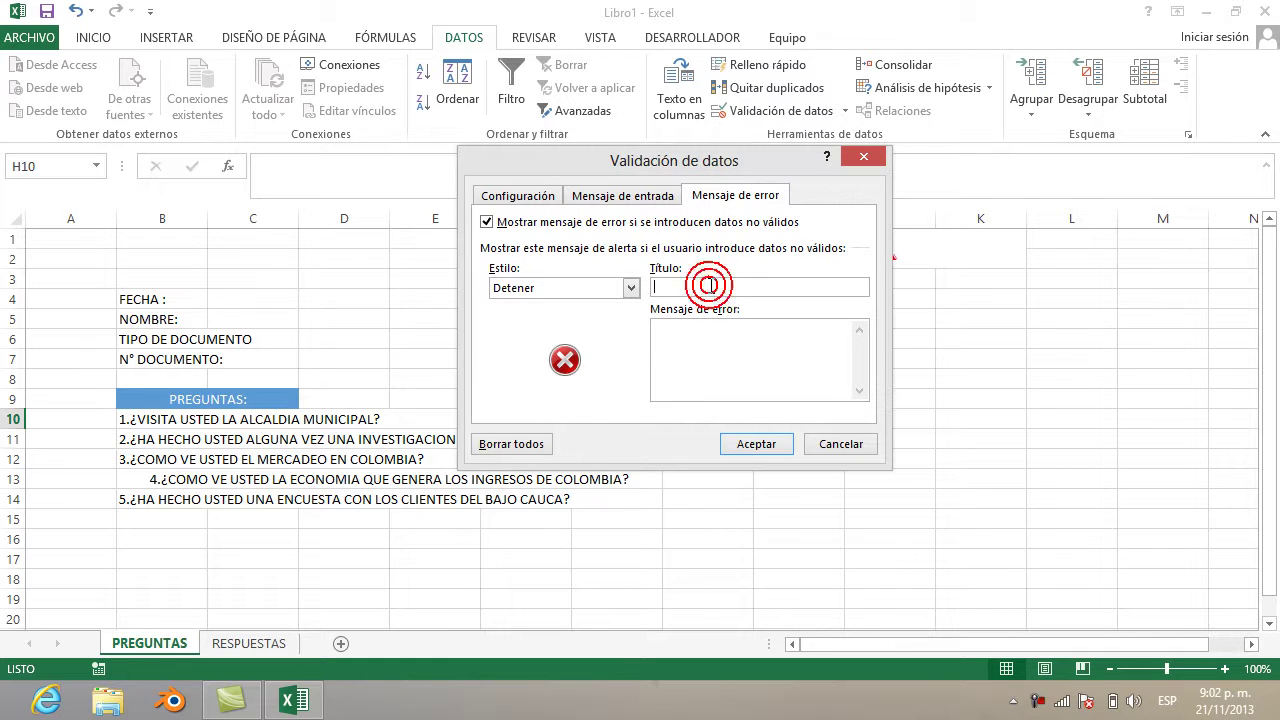
pyautogui.write('ERROR')
pyautogui.click(696, 336)
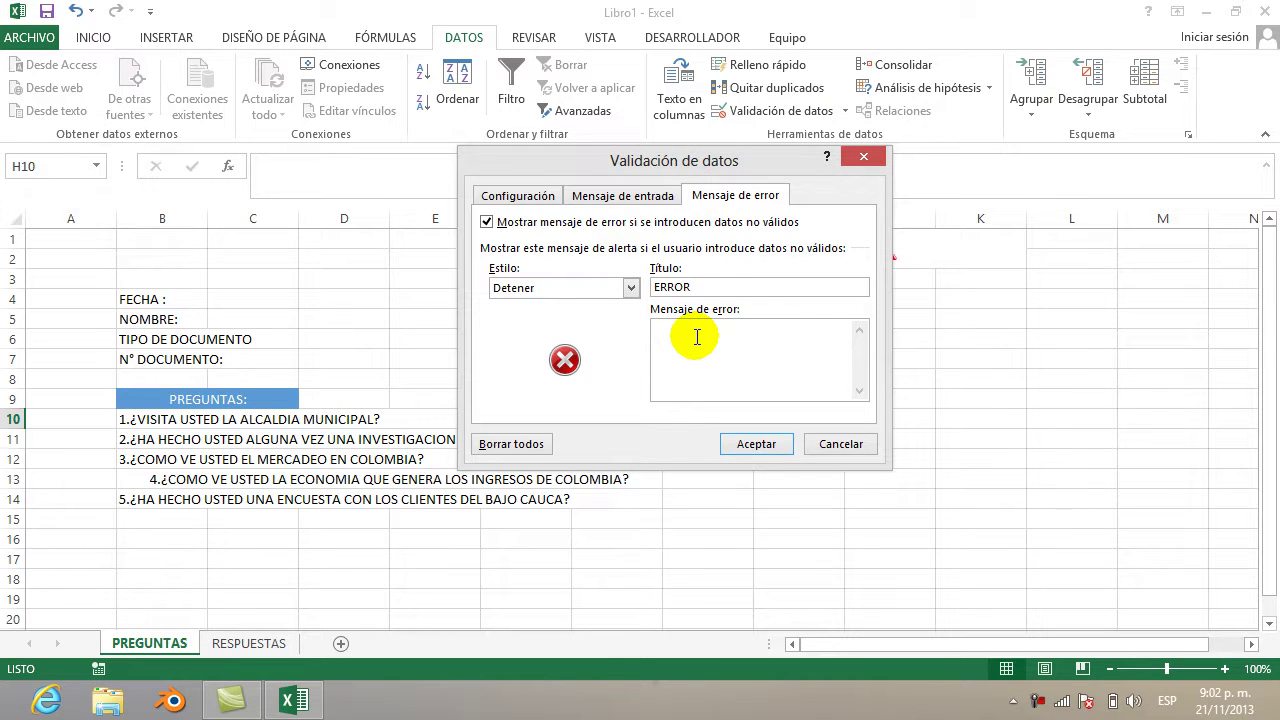
pyautogui.write('RECUERDE QUE DEBE INGREA')
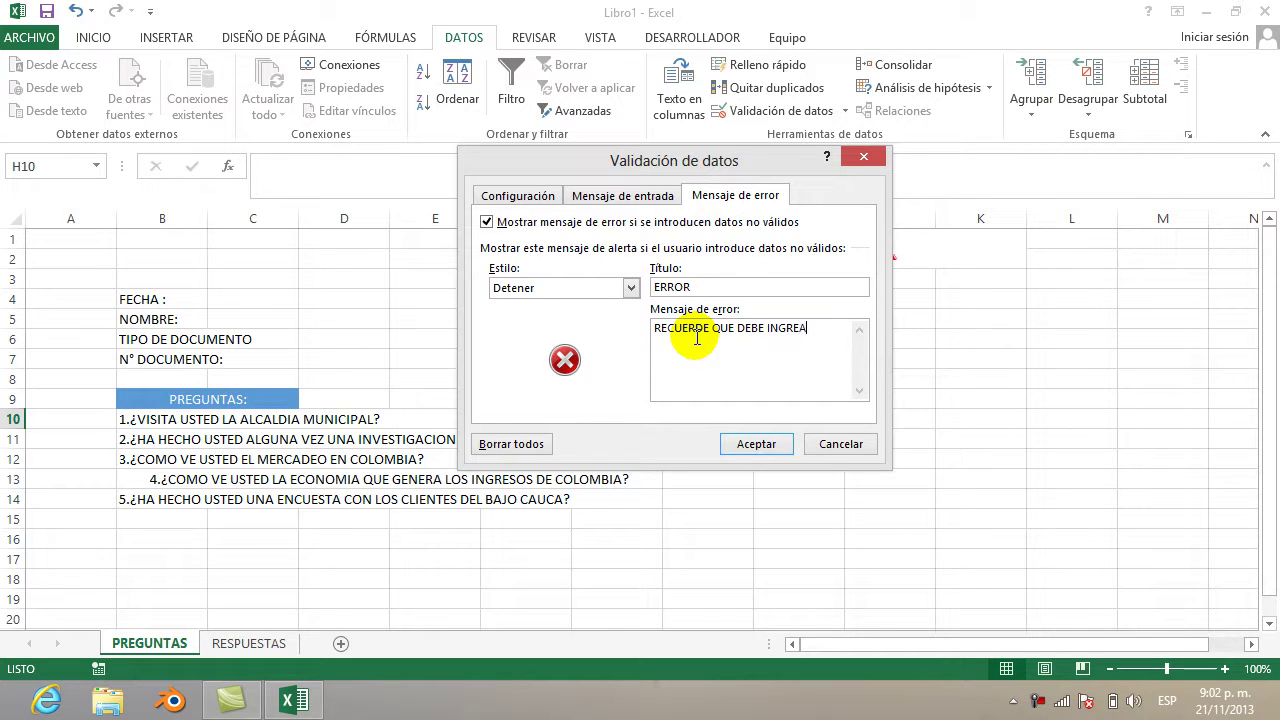
pyautogui.press('BackSpace')
pyautogui.write('SAR S')
pyautogui.press('BackSpace')
pyautogui.write('"SI" O "N')
pyautogui.press('BackSpace')
pyautogui.write('NO')
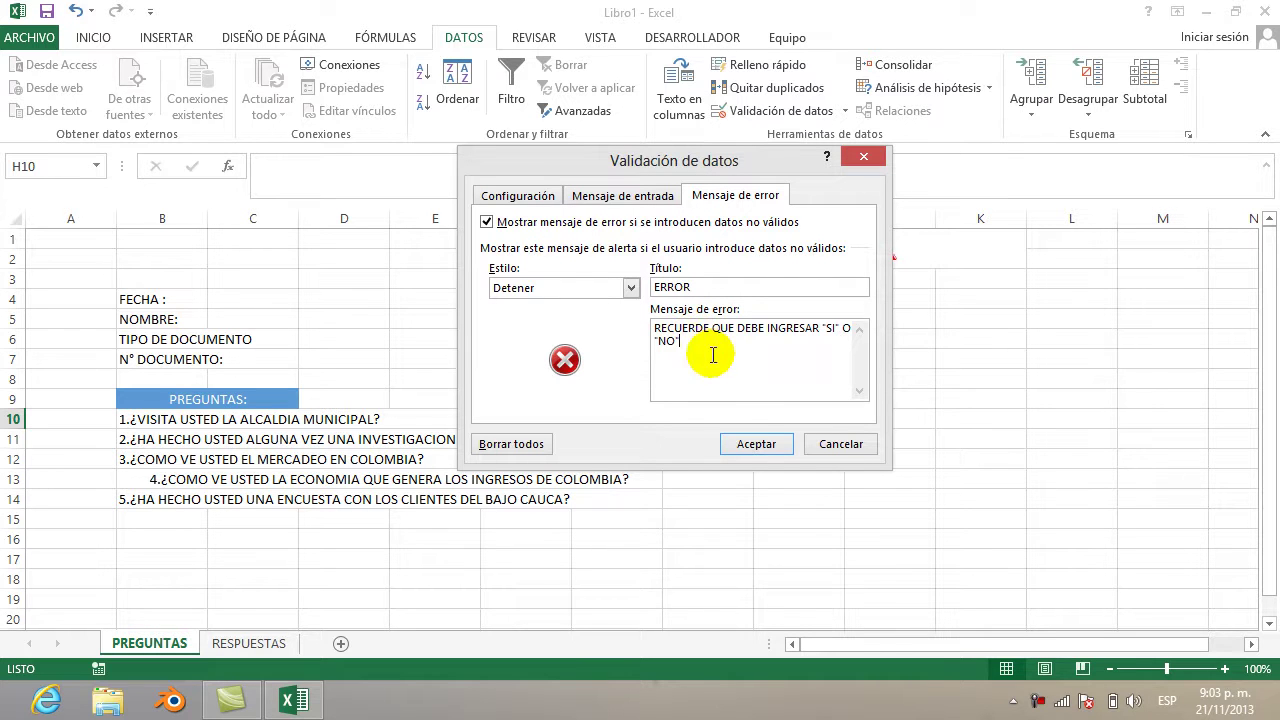
pyautogui.click(752, 447)
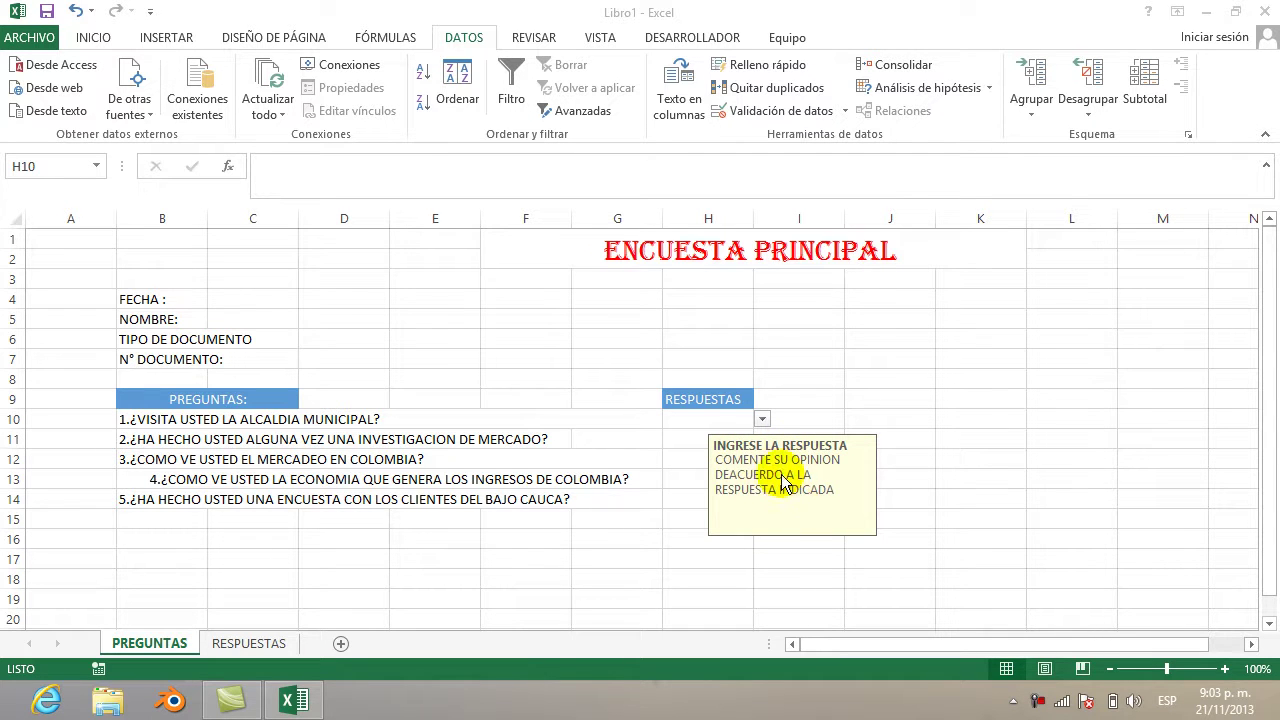
# Check the answer options offered by the drop-down list in H10, leave the cell empty and select H11
pyautogui.click(756, 418)
pyautogui.click(761, 420)
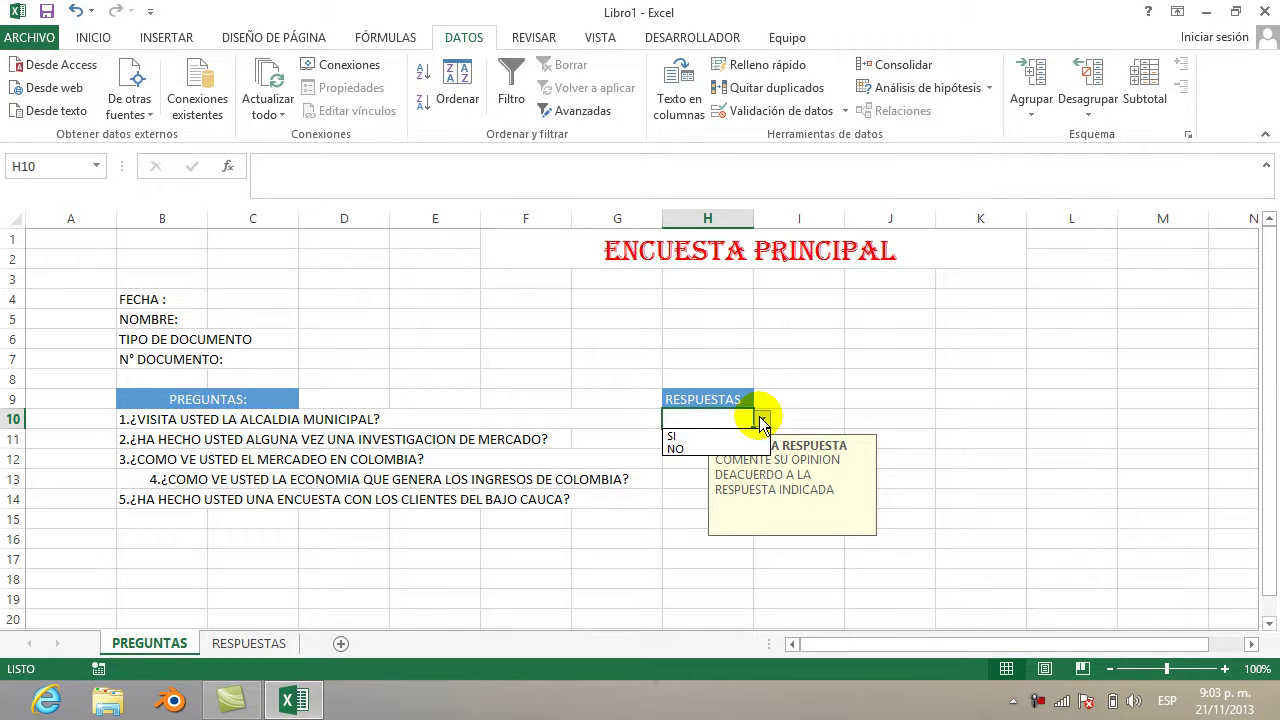
pyautogui.click(805, 415)
pyautogui.click(688, 435)
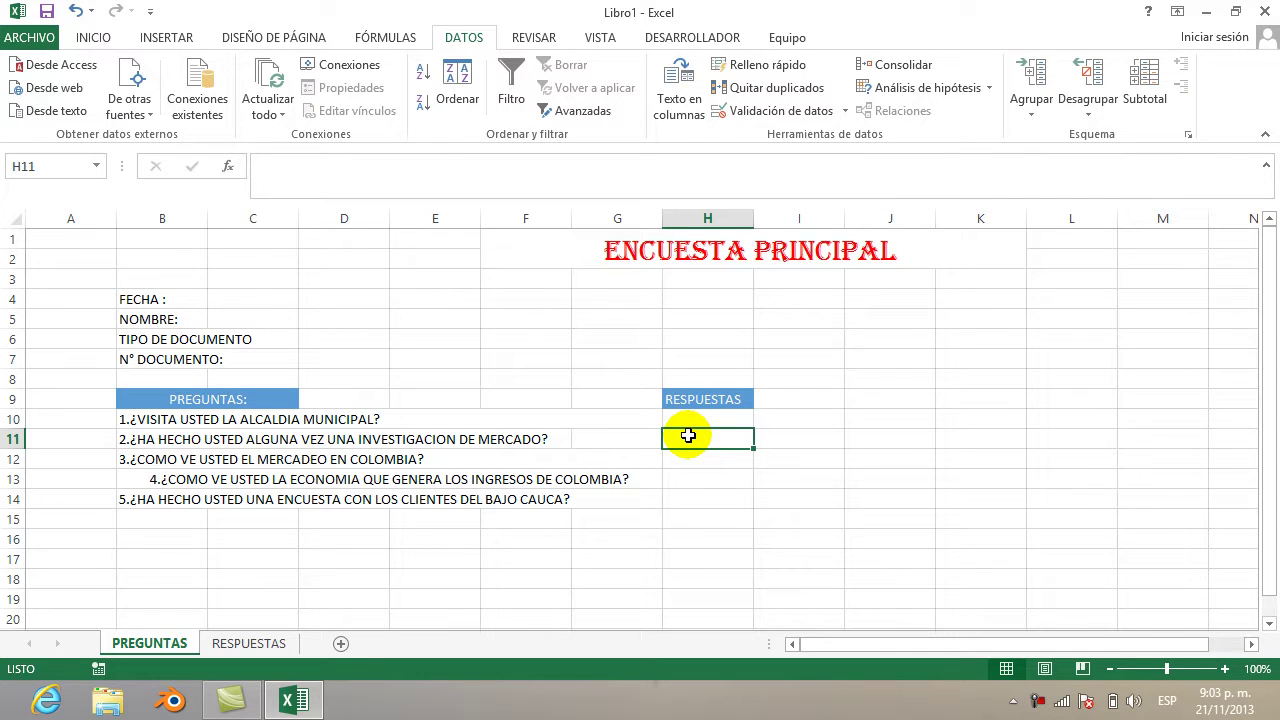
# Fill the data validation of H10 down to H11 and check that both answer cells show the input message
pyautogui.click(711, 420)
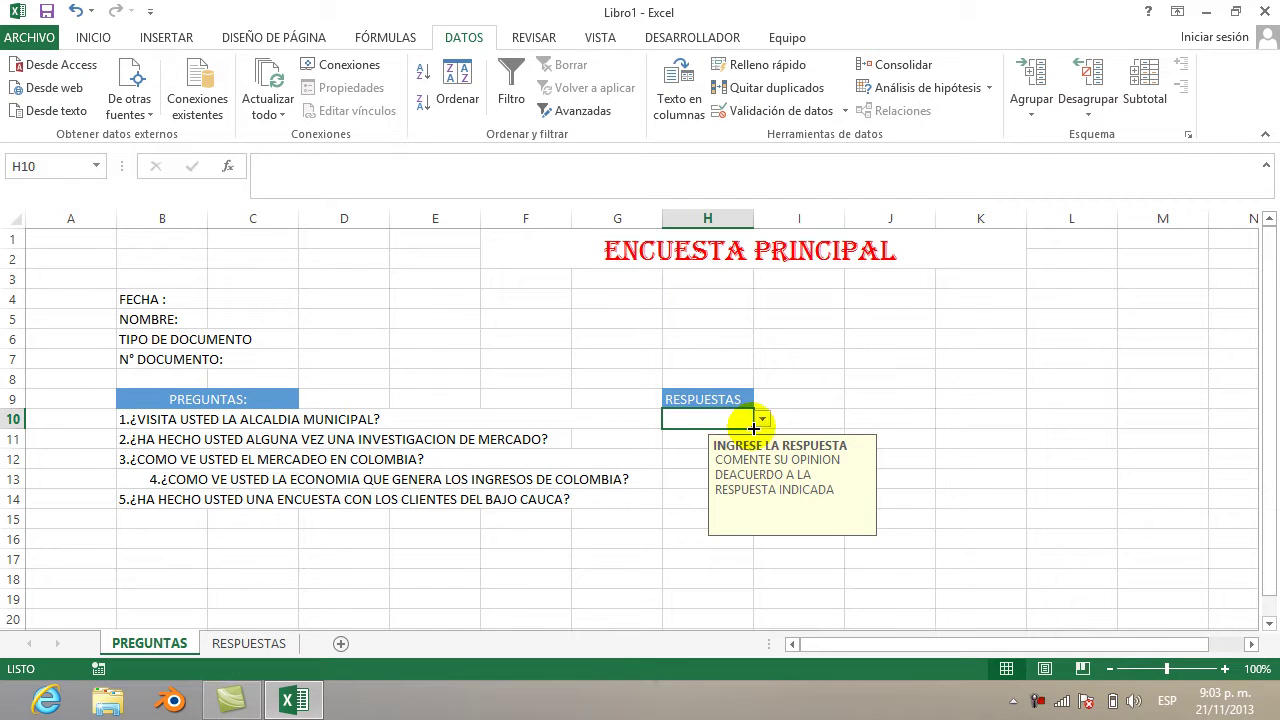
pyautogui.moveTo(752, 427); pyautogui.dragTo(694, 457)
pyautogui.click(706, 442)
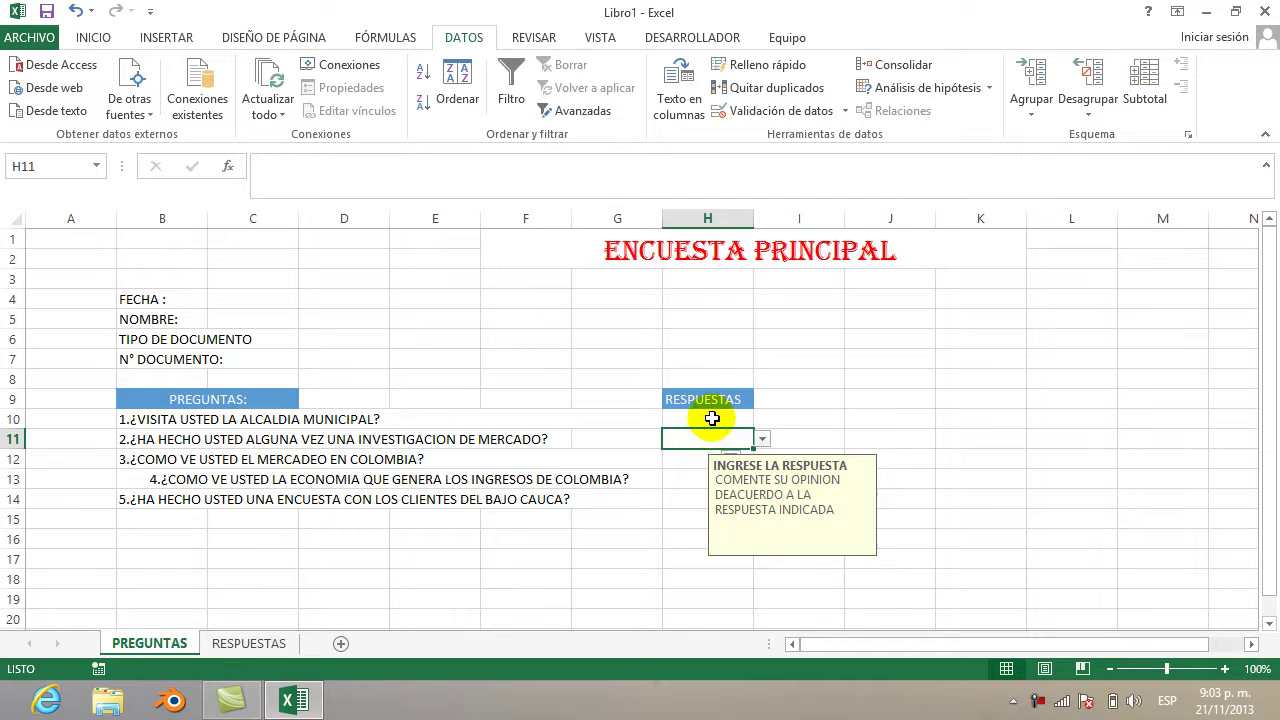
pyautogui.click(711, 421)
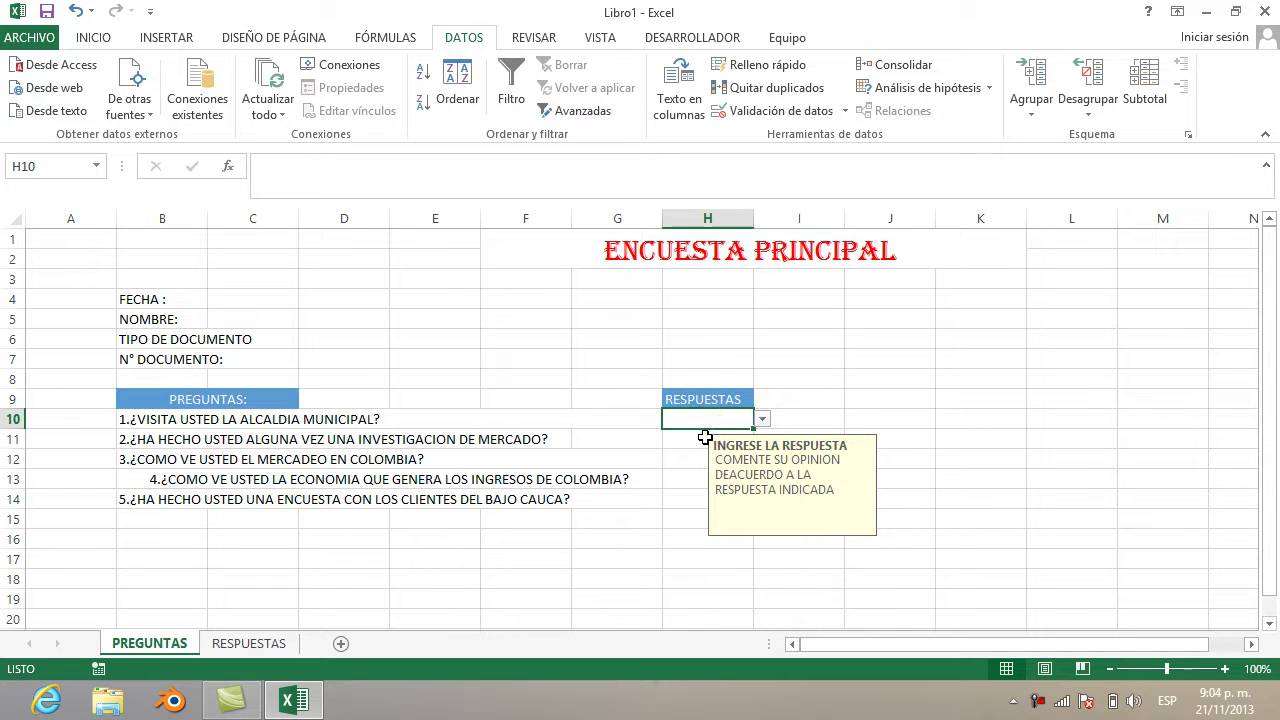
pyautogui.click(700, 437)
pyautogui.click(704, 424)
pyautogui.click(699, 434)
pyautogui.click(699, 427)
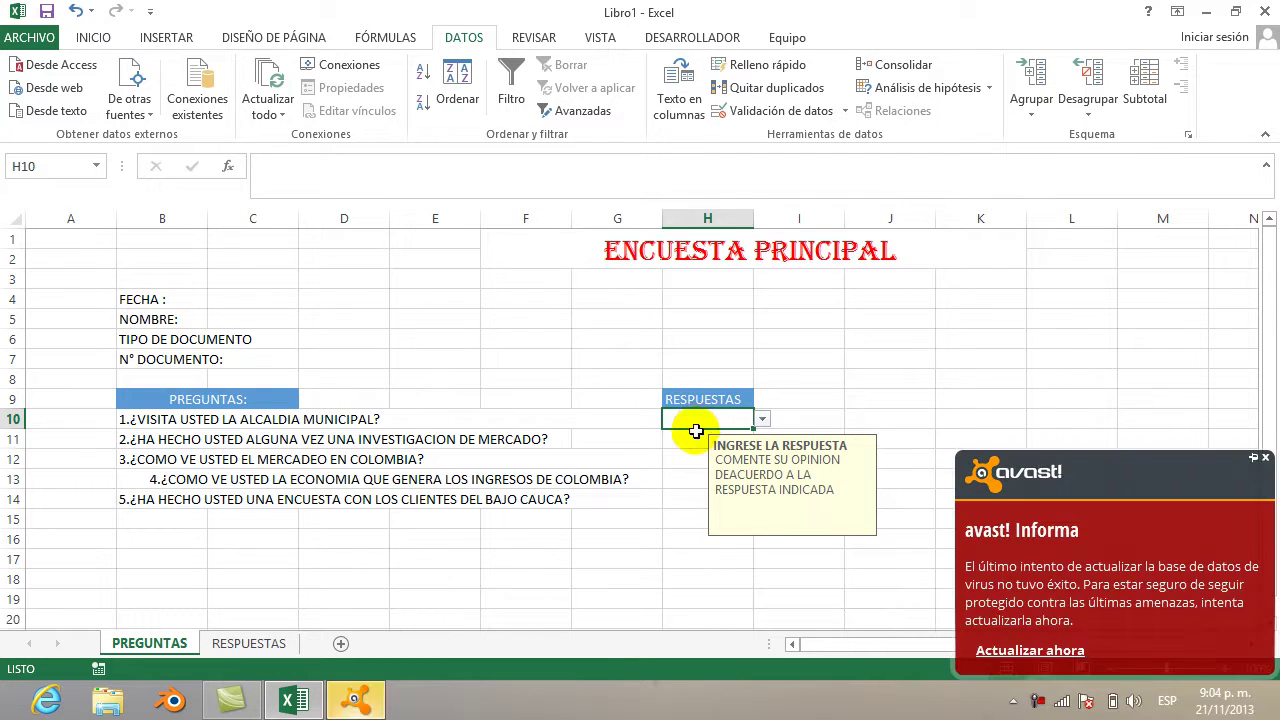
pyautogui.click(1265, 457)
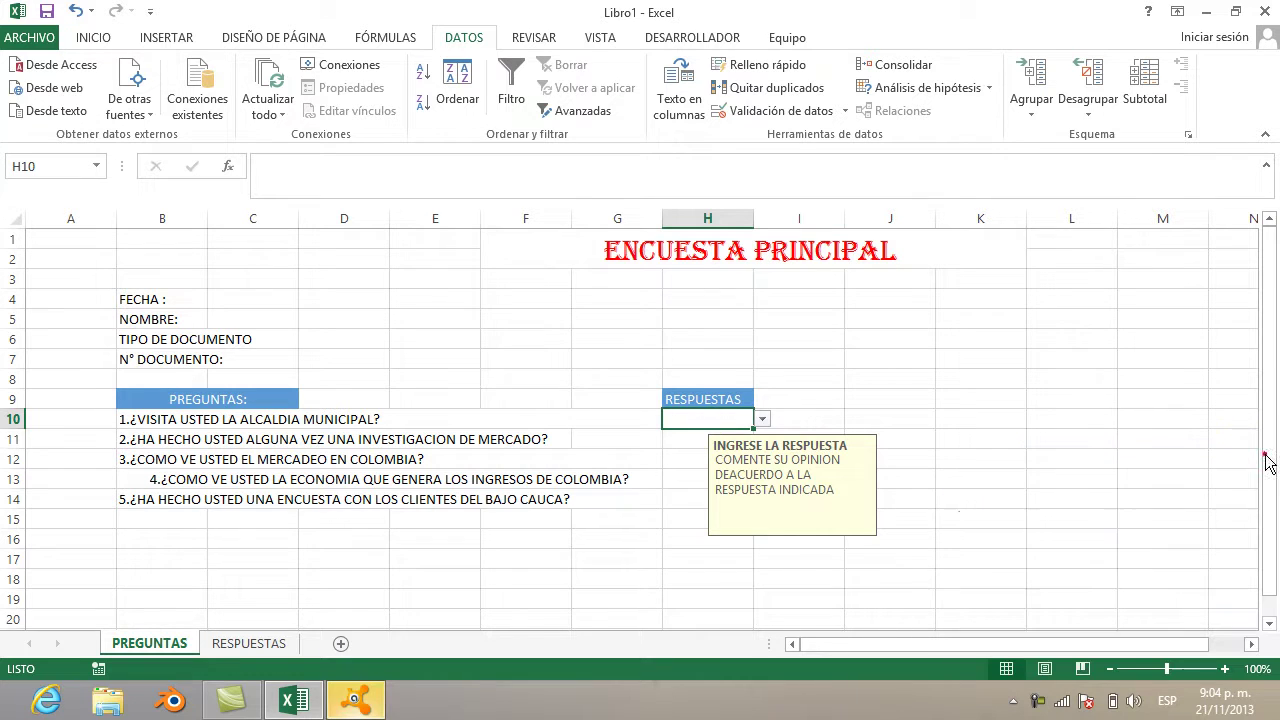
# Left-align the text of question 4 in the merged cell B13
pyautogui.click(683, 460)
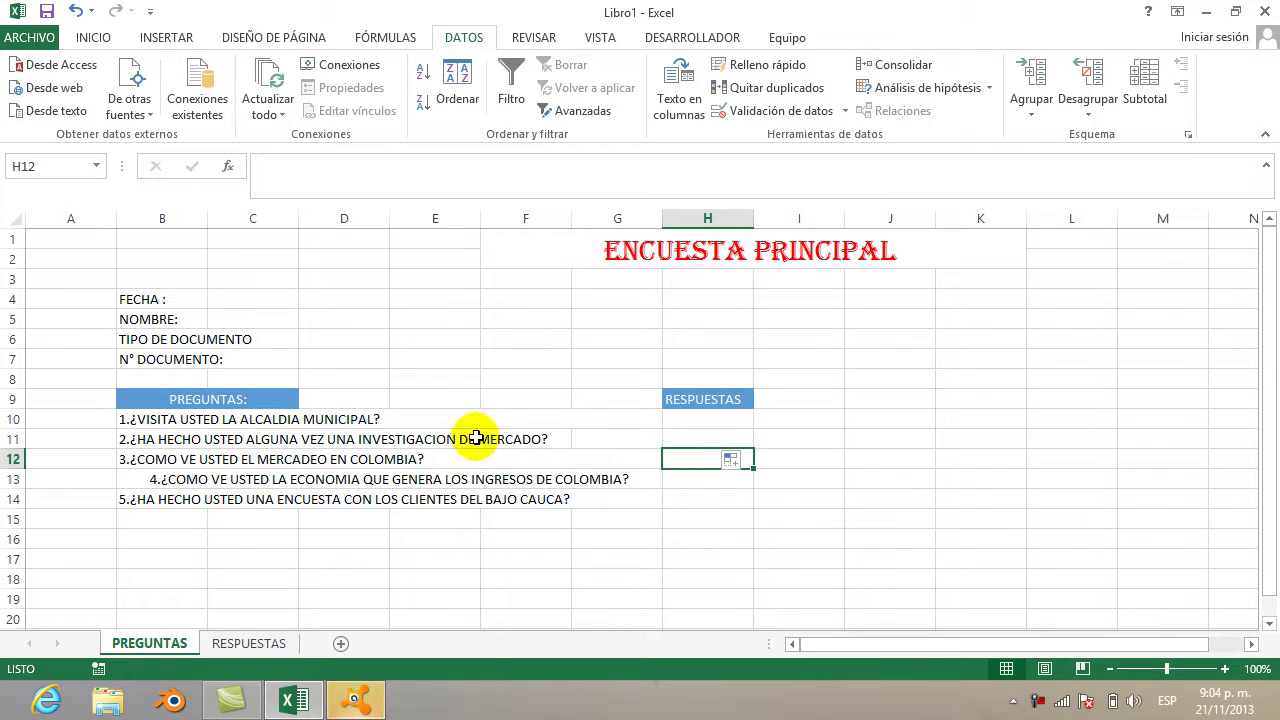
pyautogui.click(181, 479)
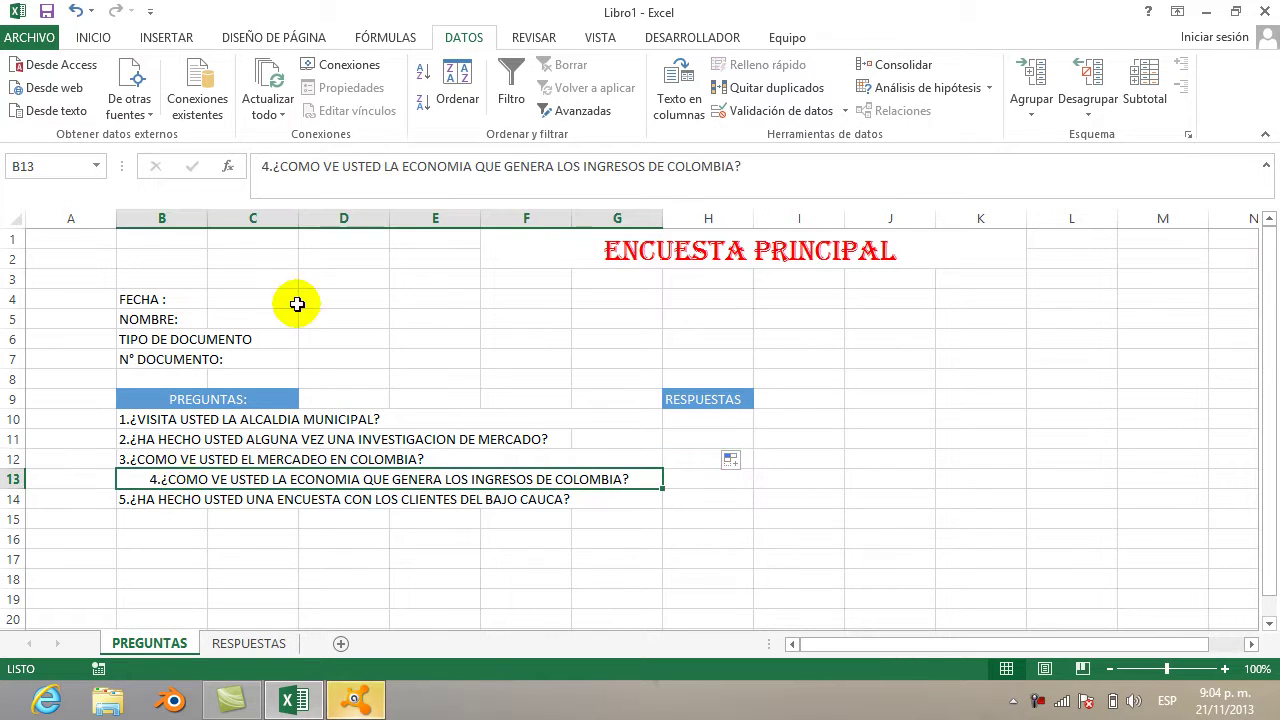
pyautogui.click(93, 37)
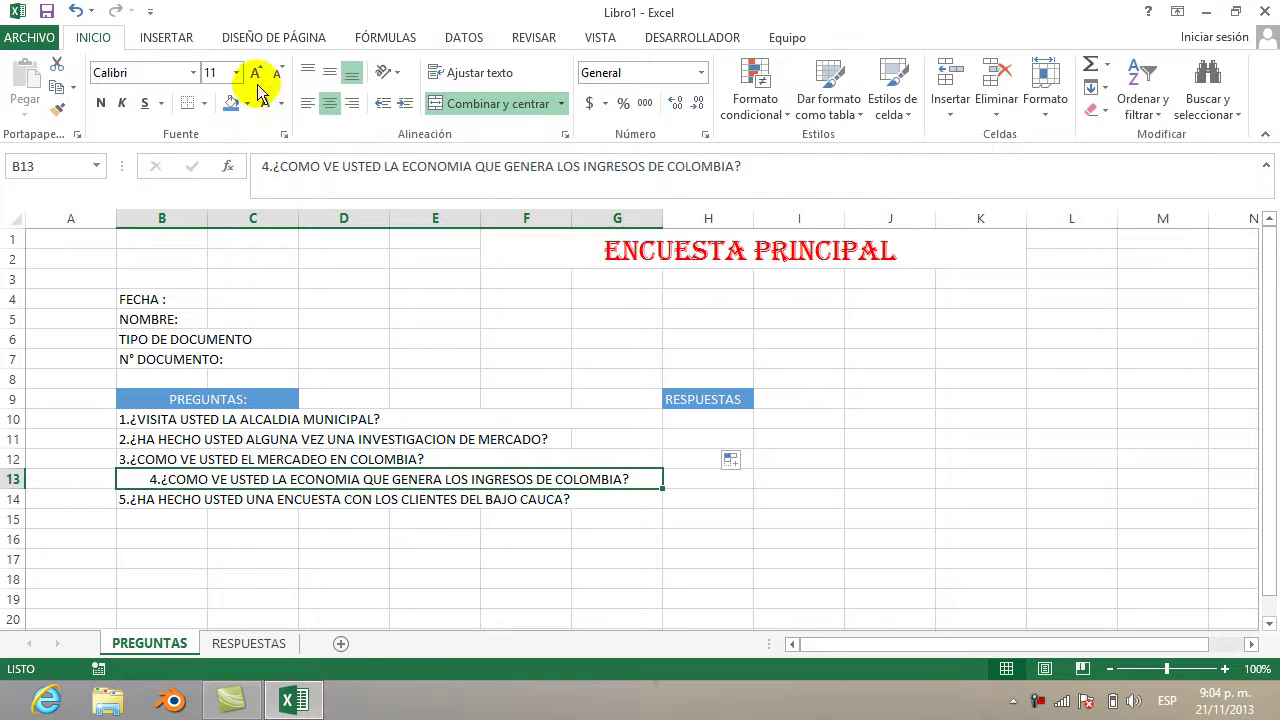
pyautogui.click(308, 103)
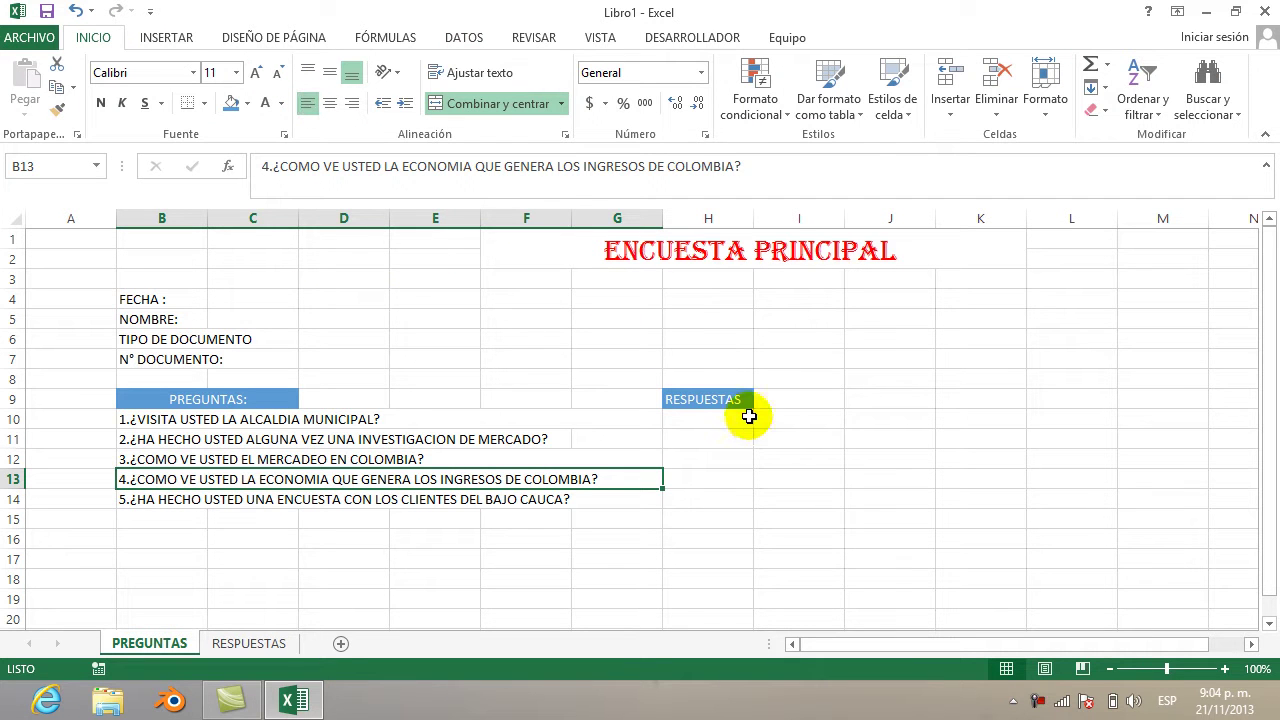
pyautogui.click(726, 462)
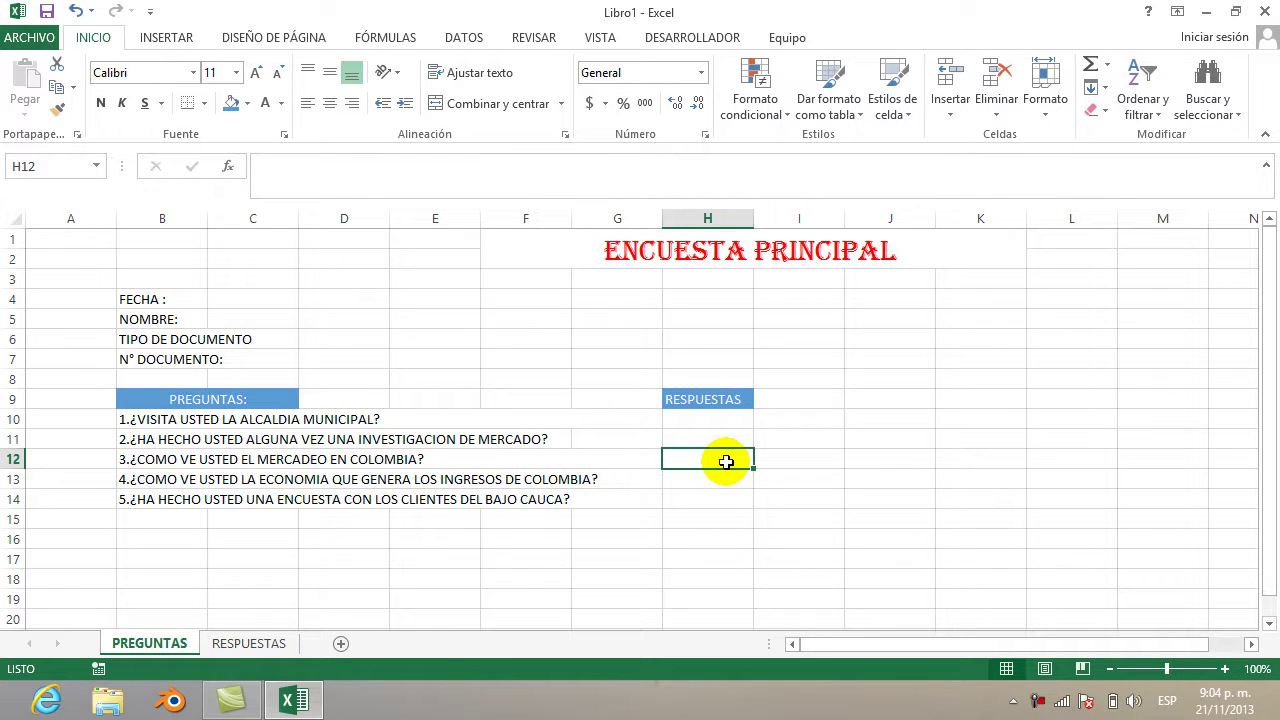
pyautogui.click(727, 421)
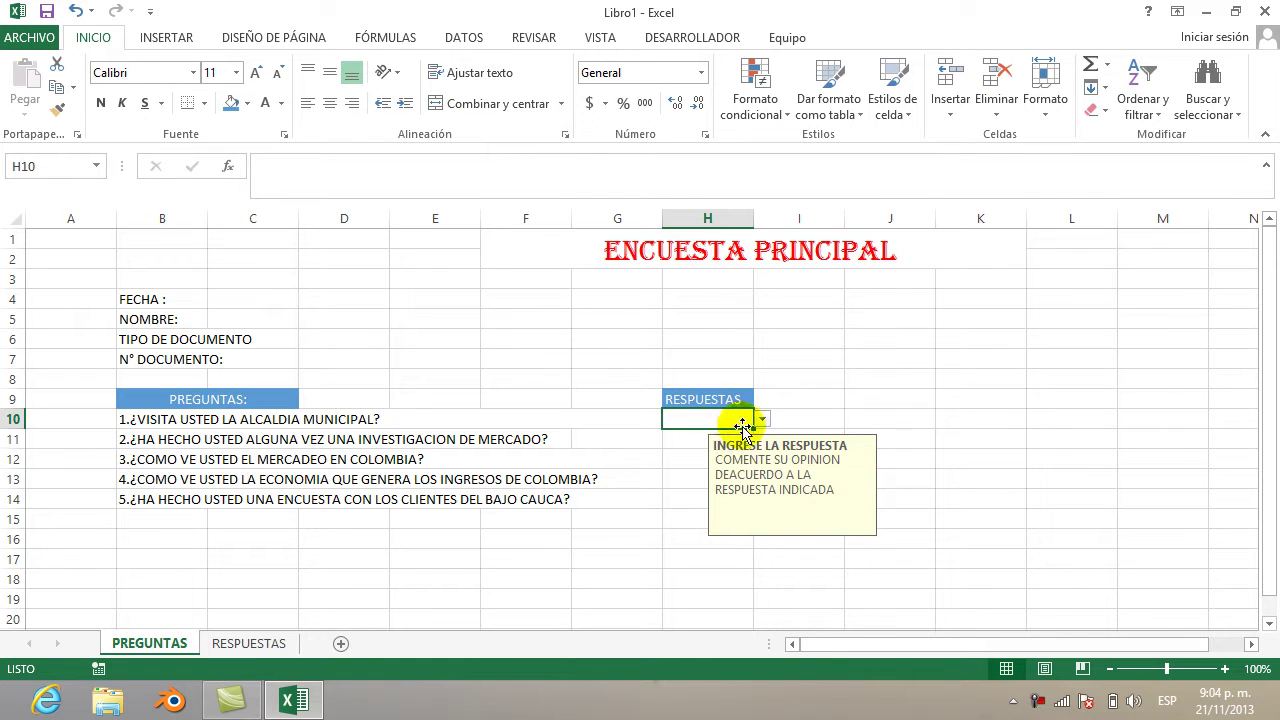
pyautogui.click(680, 476)
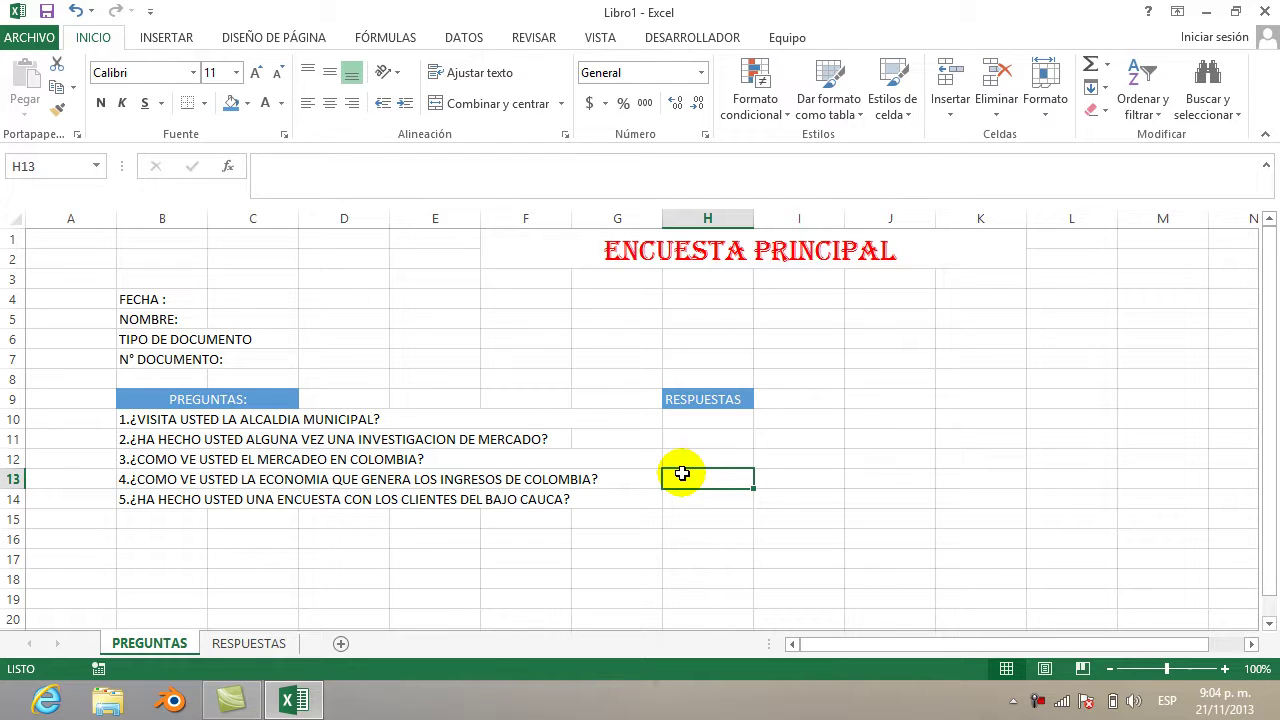
# Set up data validation on H12:H13 that allows a list with the source "EXCELENTE;BUENO;REGULAR;MALO"
pyautogui.click(681, 457)
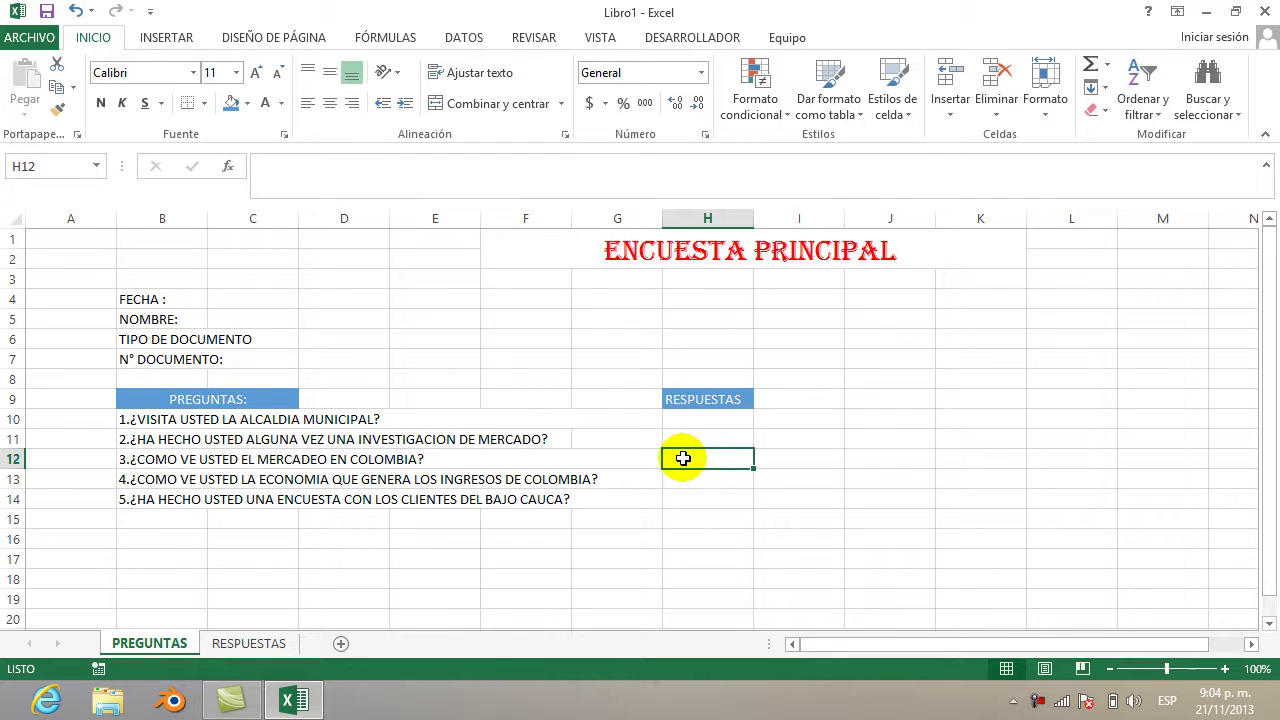
pyautogui.moveTo(683, 458); pyautogui.dragTo(691, 478)
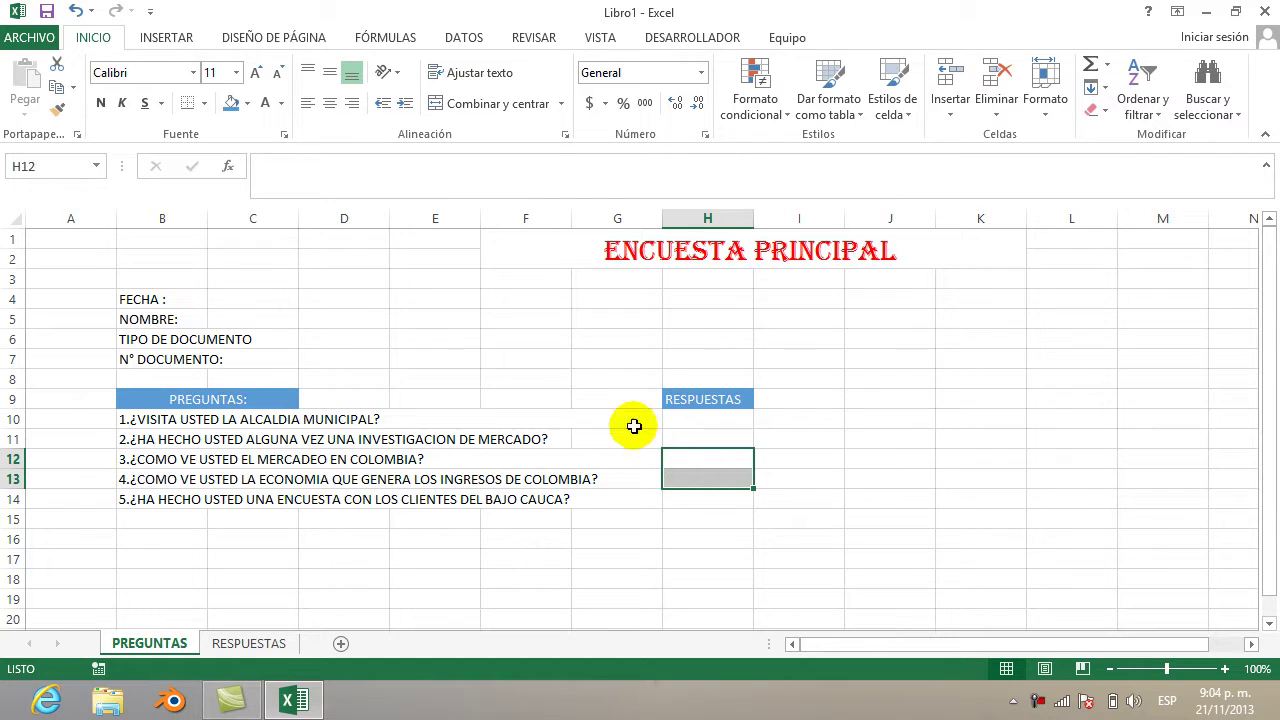
pyautogui.click(477, 40)
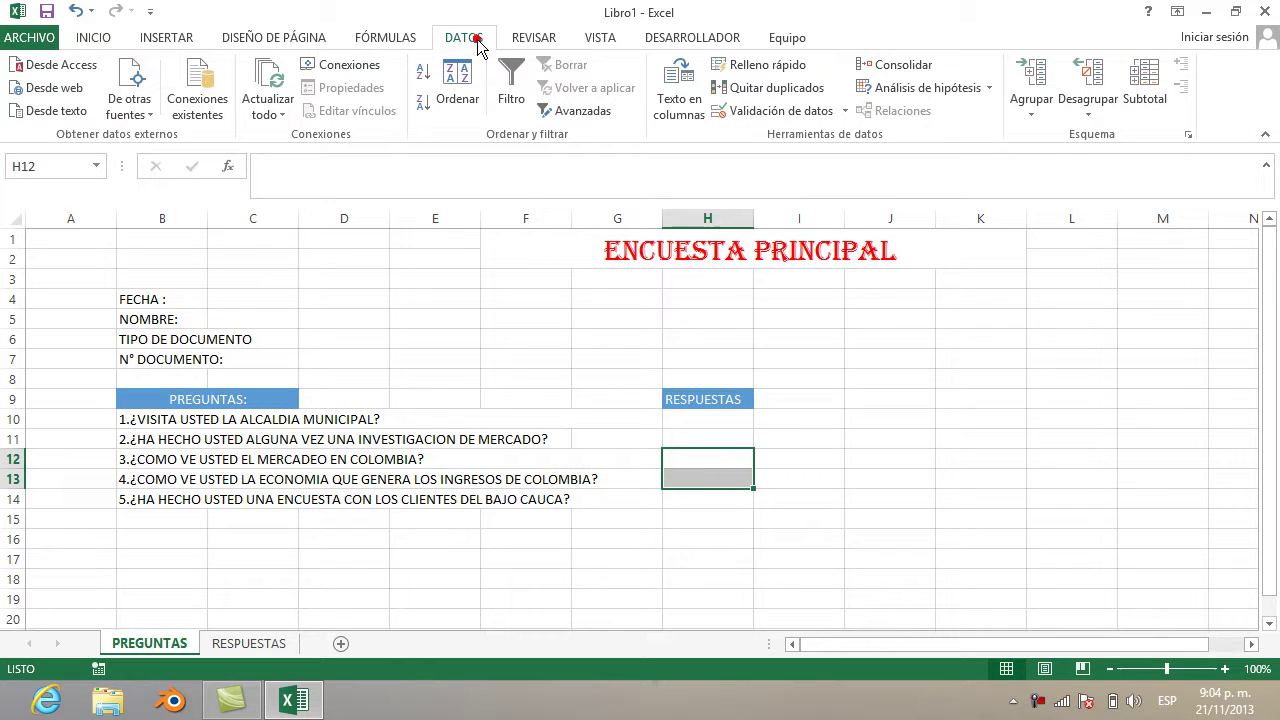
pyautogui.click(754, 110)
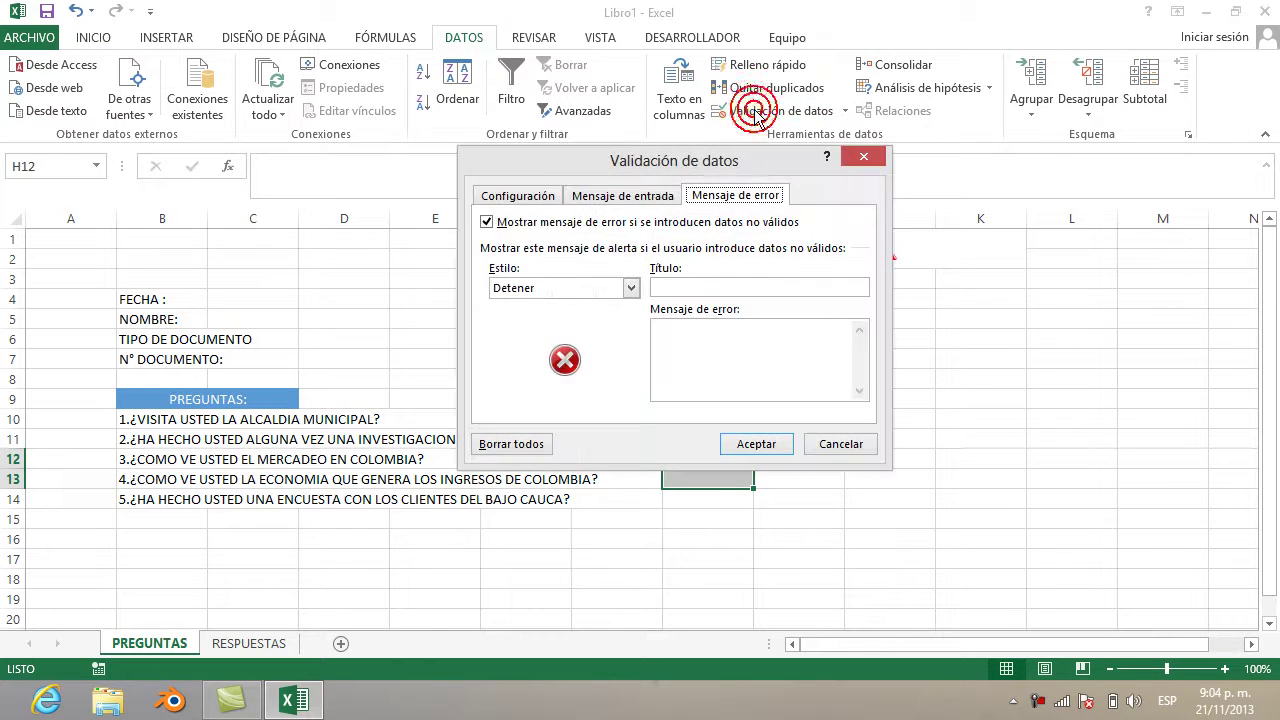
pyautogui.click(530, 193)
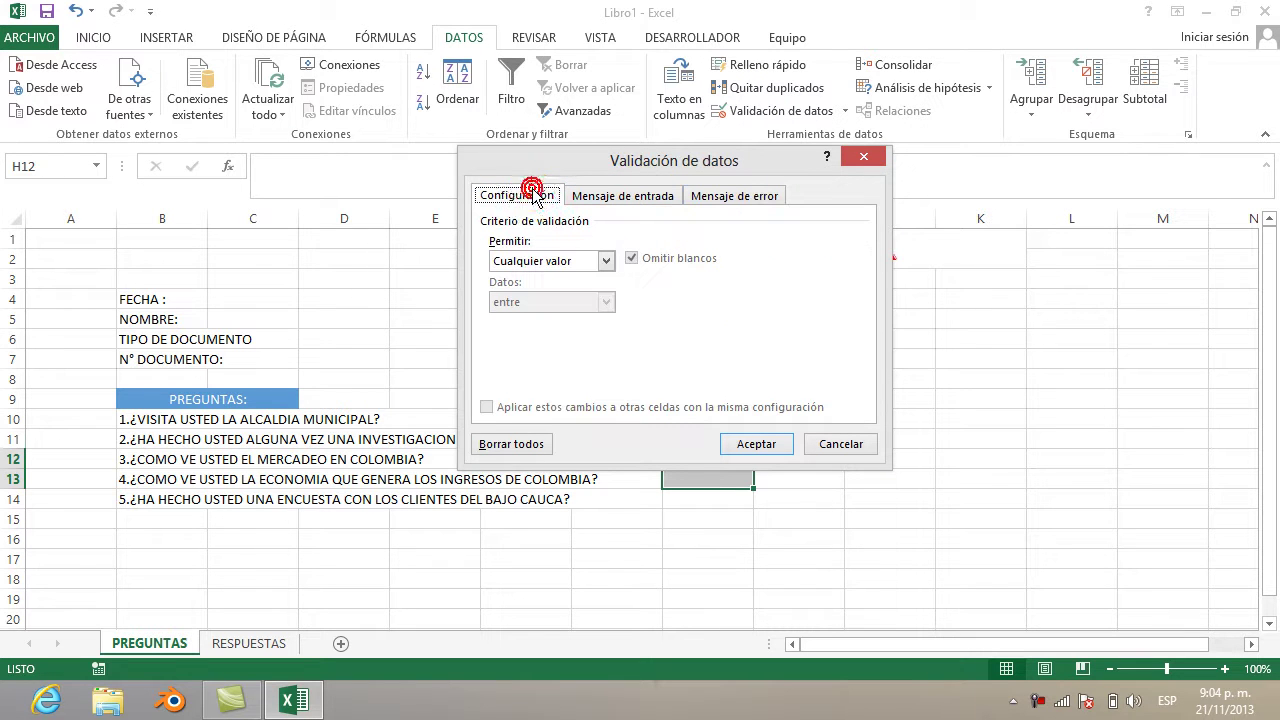
pyautogui.click(605, 260)
pyautogui.click(576, 320)
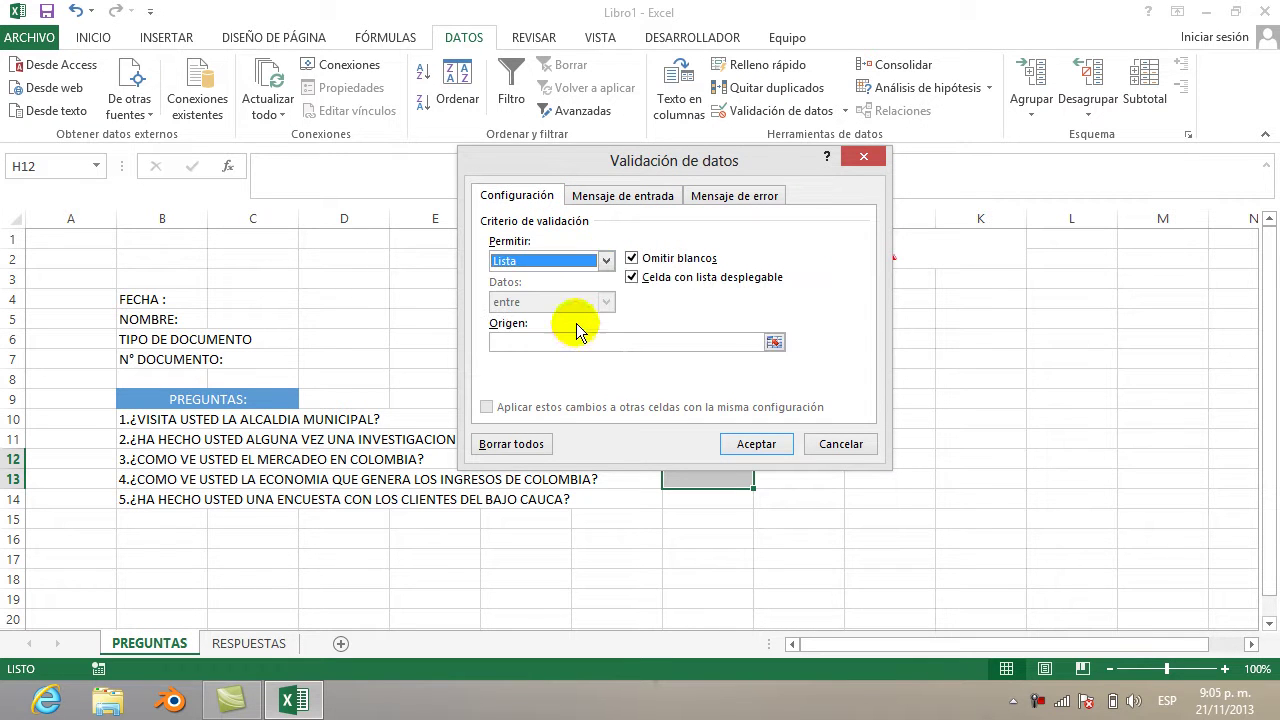
pyautogui.click(576, 345)
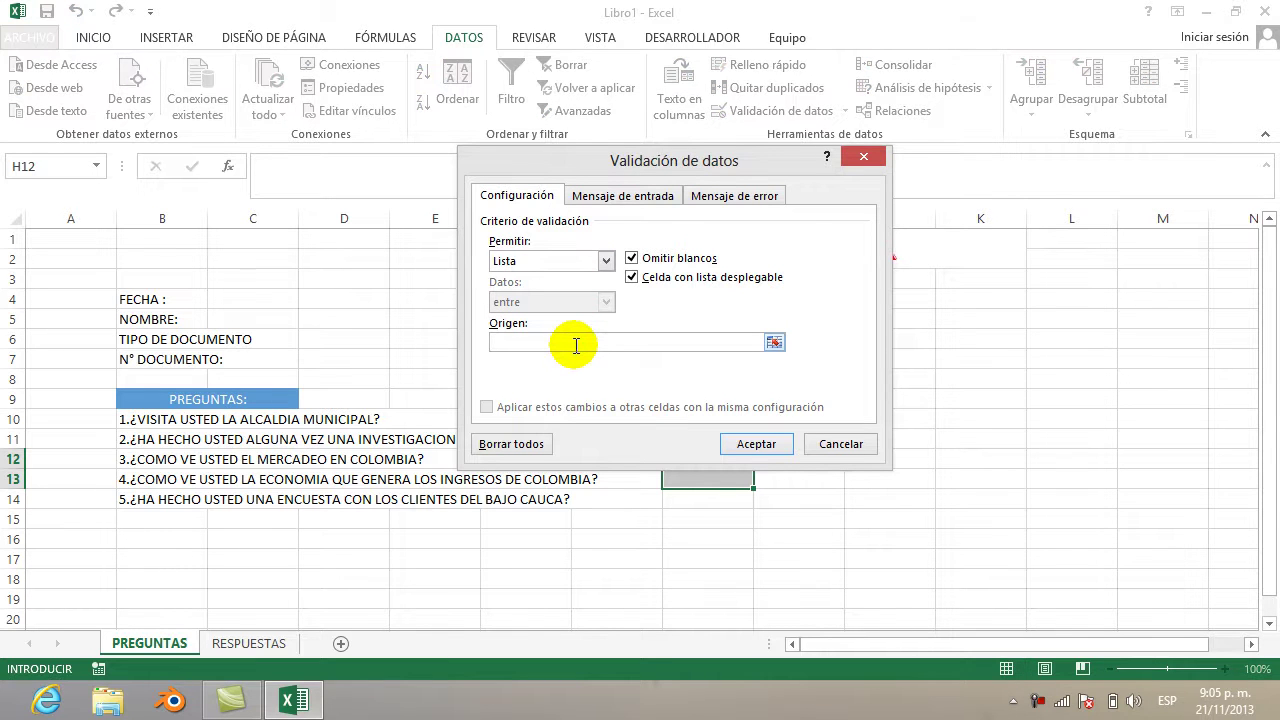
pyautogui.write('EXCELENTE;BUENO;MA')
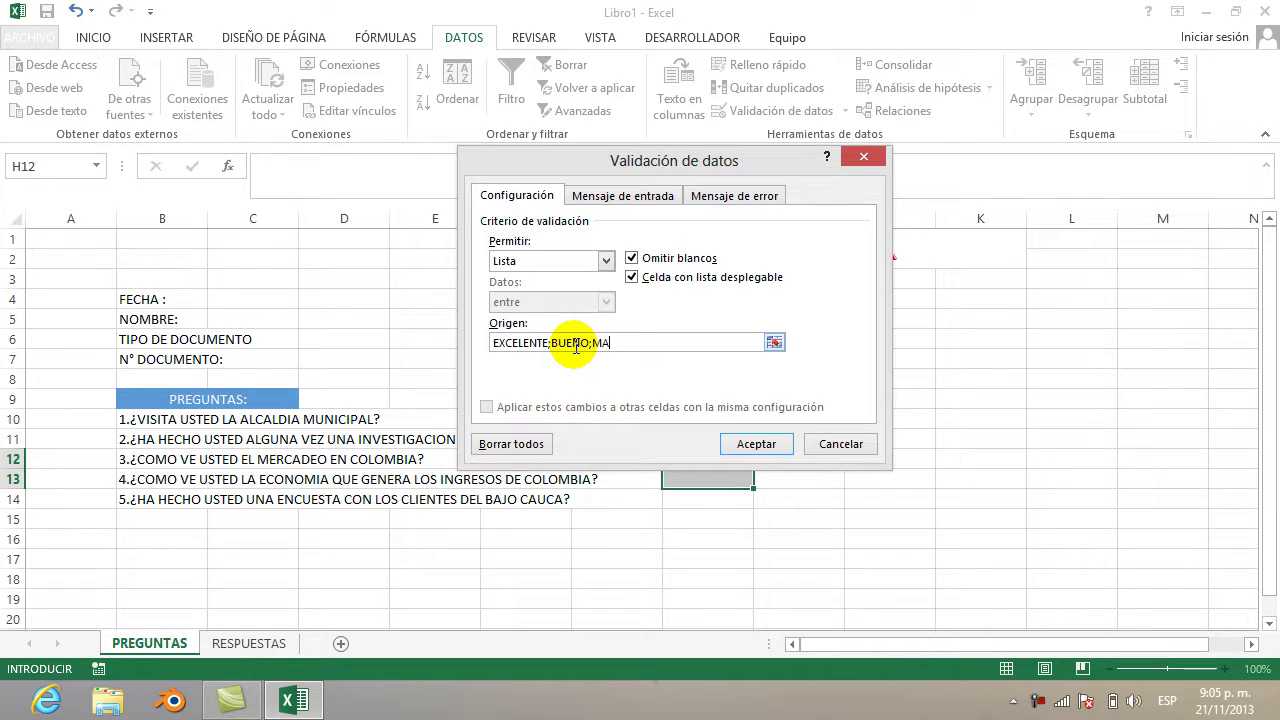
pyautogui.press('BackSpace')
pyautogui.press('BackSpace')
pyautogui.write('REGULAR;MALO')
# Give the H12:H13 validation an input message titled "INGRESE SU RESPUESTA" with the text "VALIDE EL TIPO DE RESPUESTA"
pyautogui.click(624, 197)
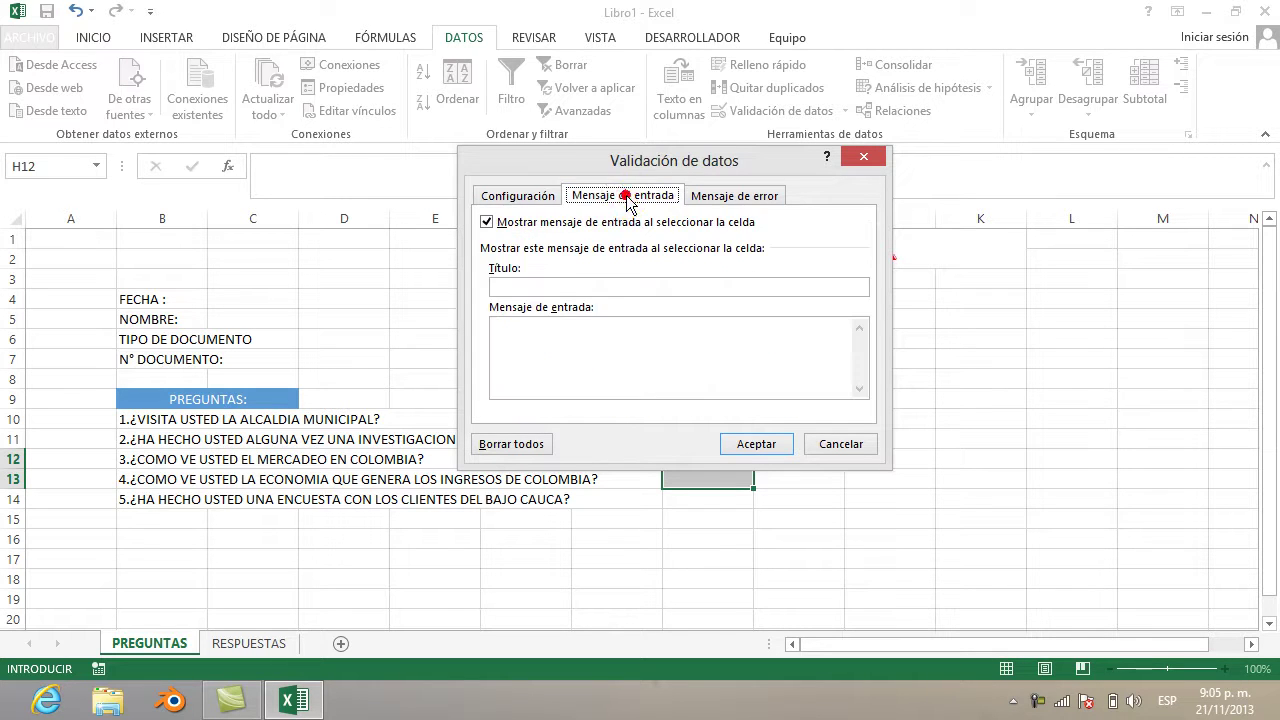
pyautogui.click(614, 287)
pyautogui.write('INGRESE')
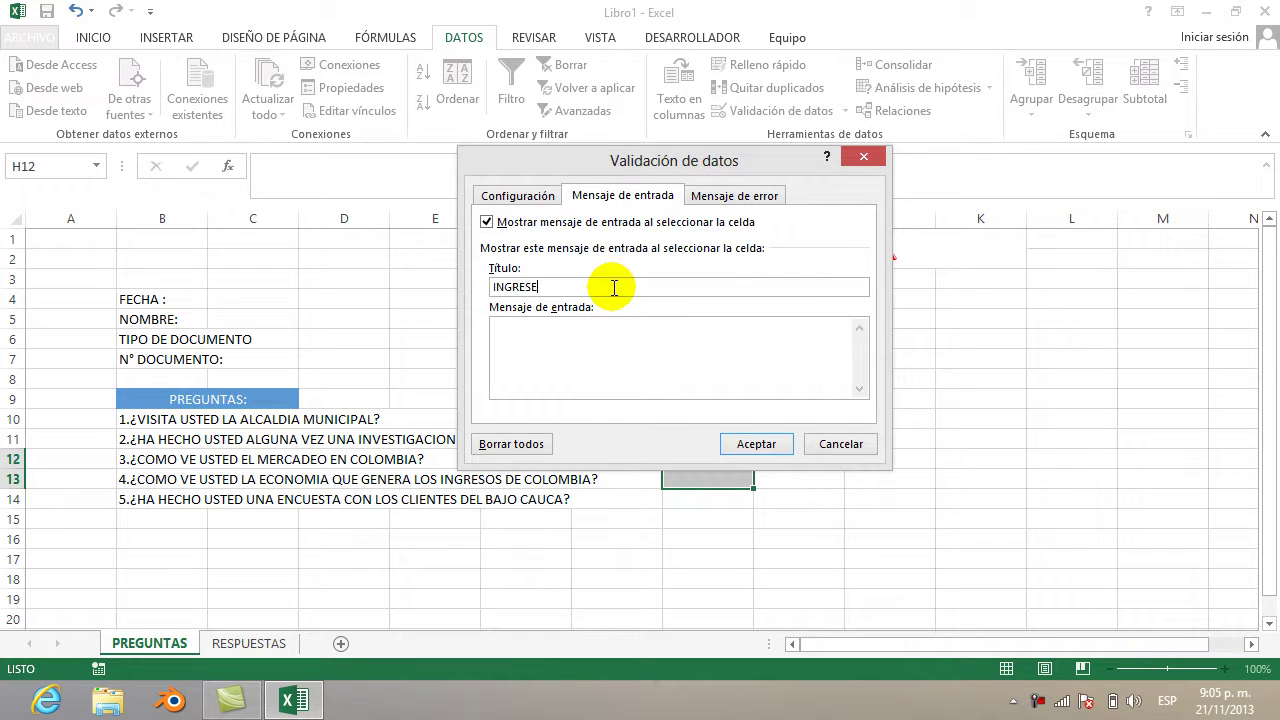
pyautogui.write(' SU RESPUESTA')
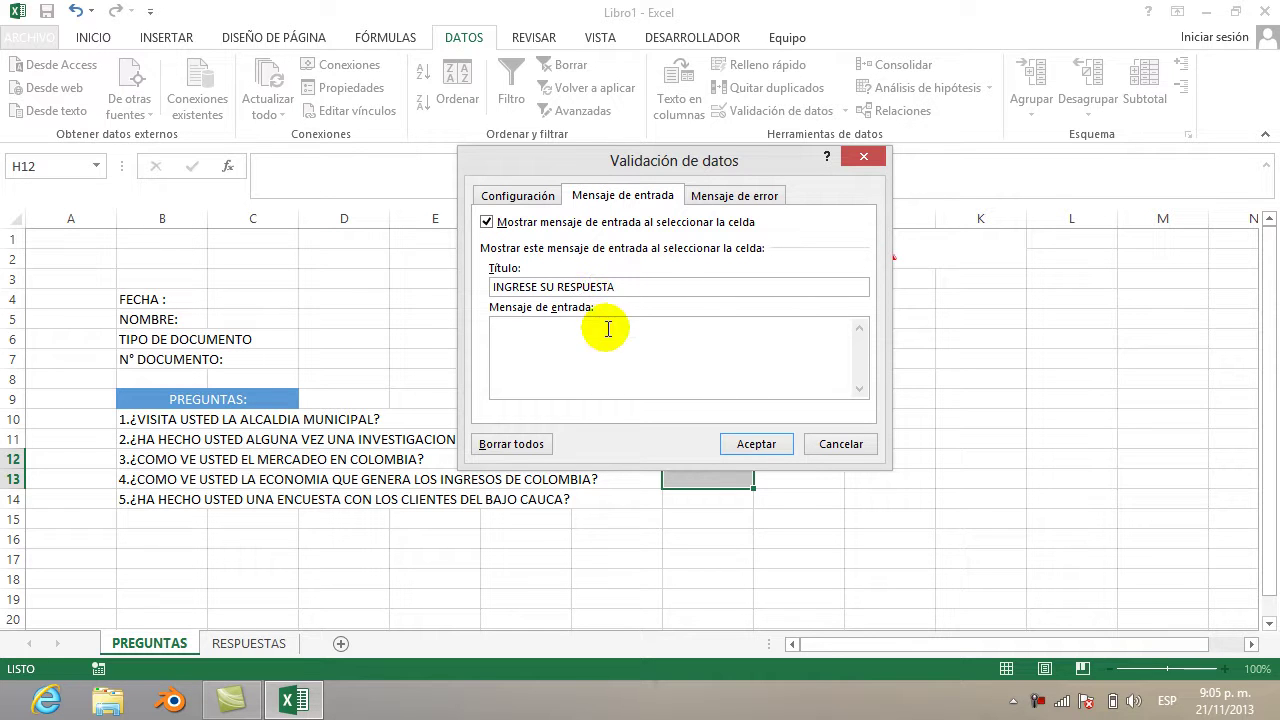
pyautogui.click(607, 339)
pyautogui.write('VA')
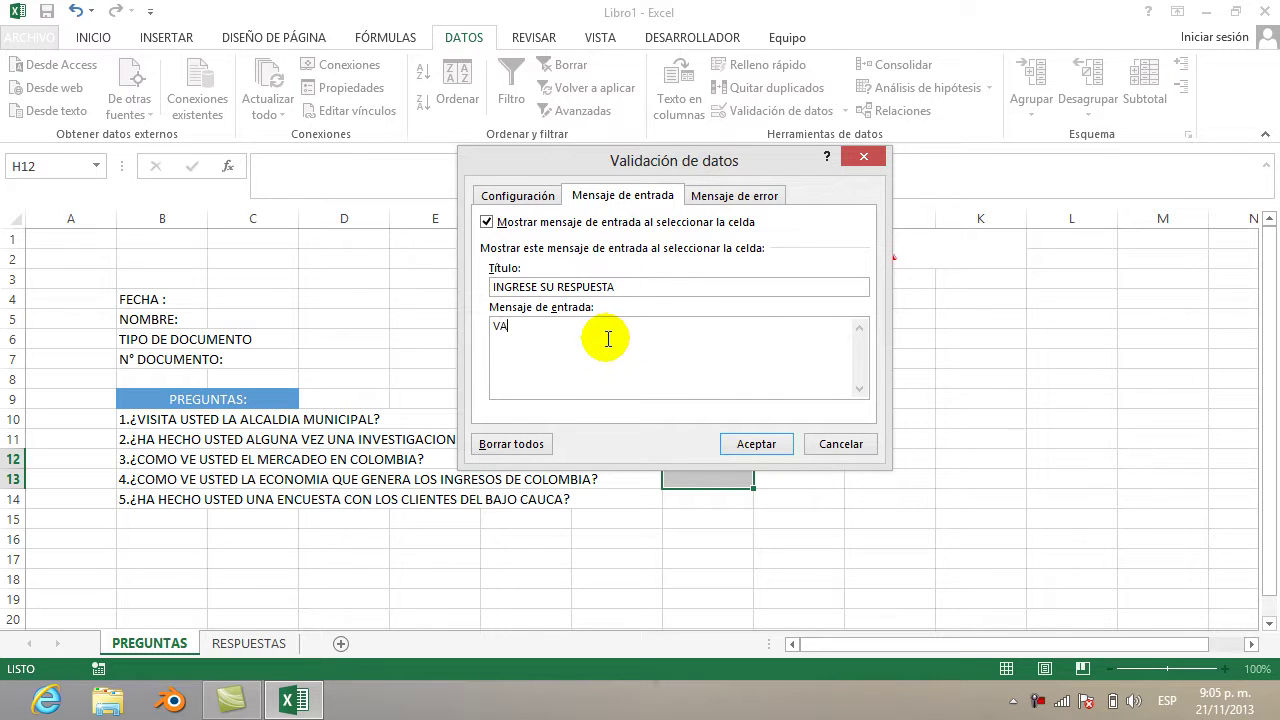
pyautogui.write('LIDE EL TIPOD')
pyautogui.press('BackSpace')
pyautogui.write('DE RESPUESTA')
pyautogui.press('BackSpace')
pyautogui.press('BackSpace')
pyautogui.press('BackSpace')
pyautogui.write('ST')
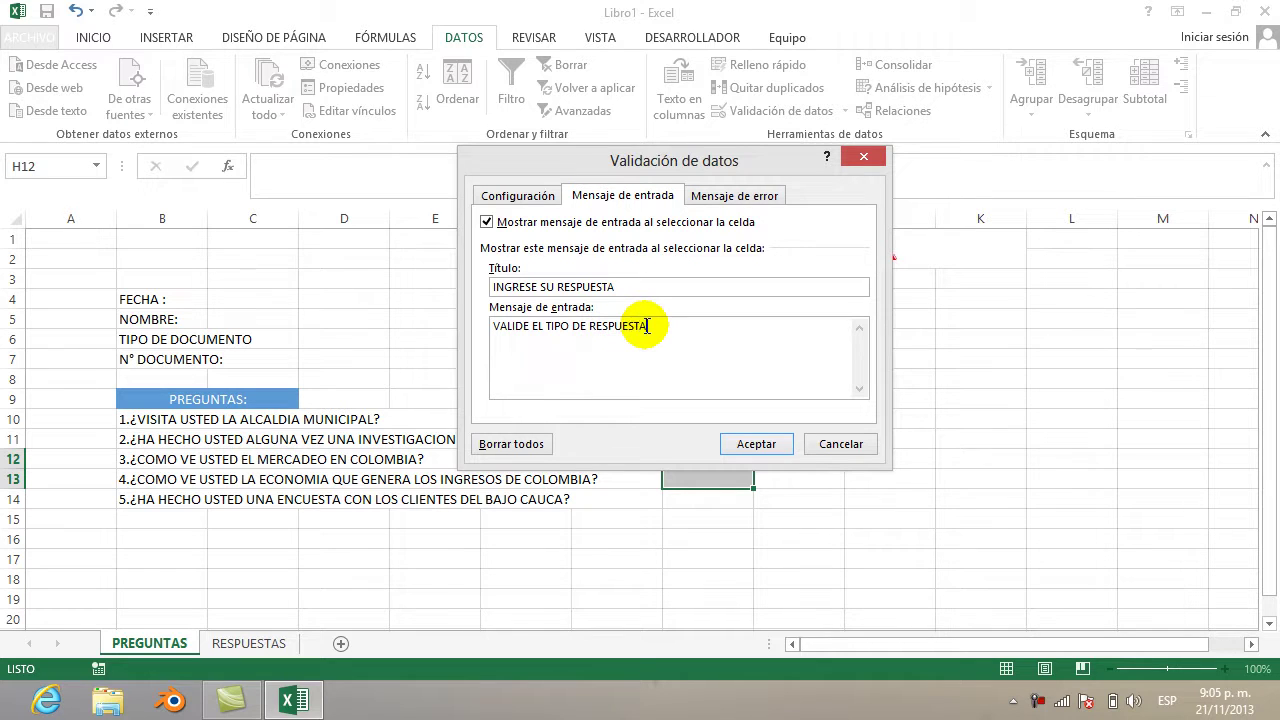
pyautogui.write('A')
pyautogui.click(1038, 703)
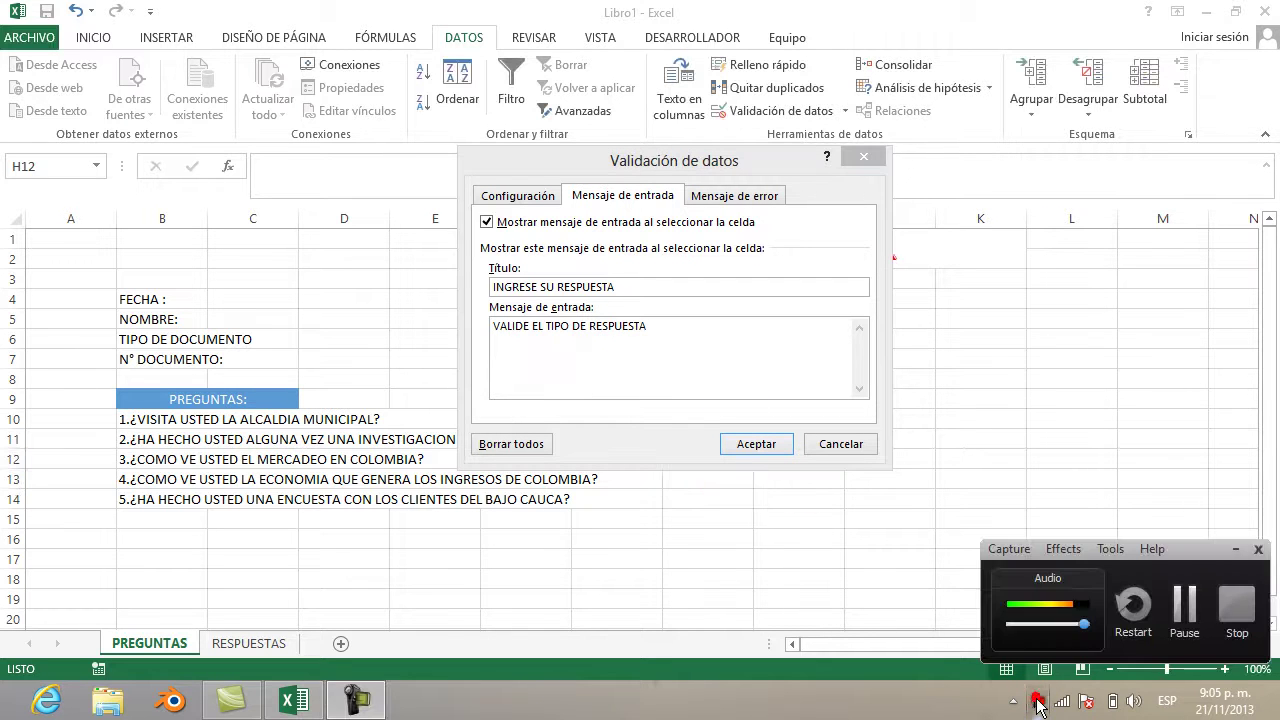
pyautogui.click(1184, 605)
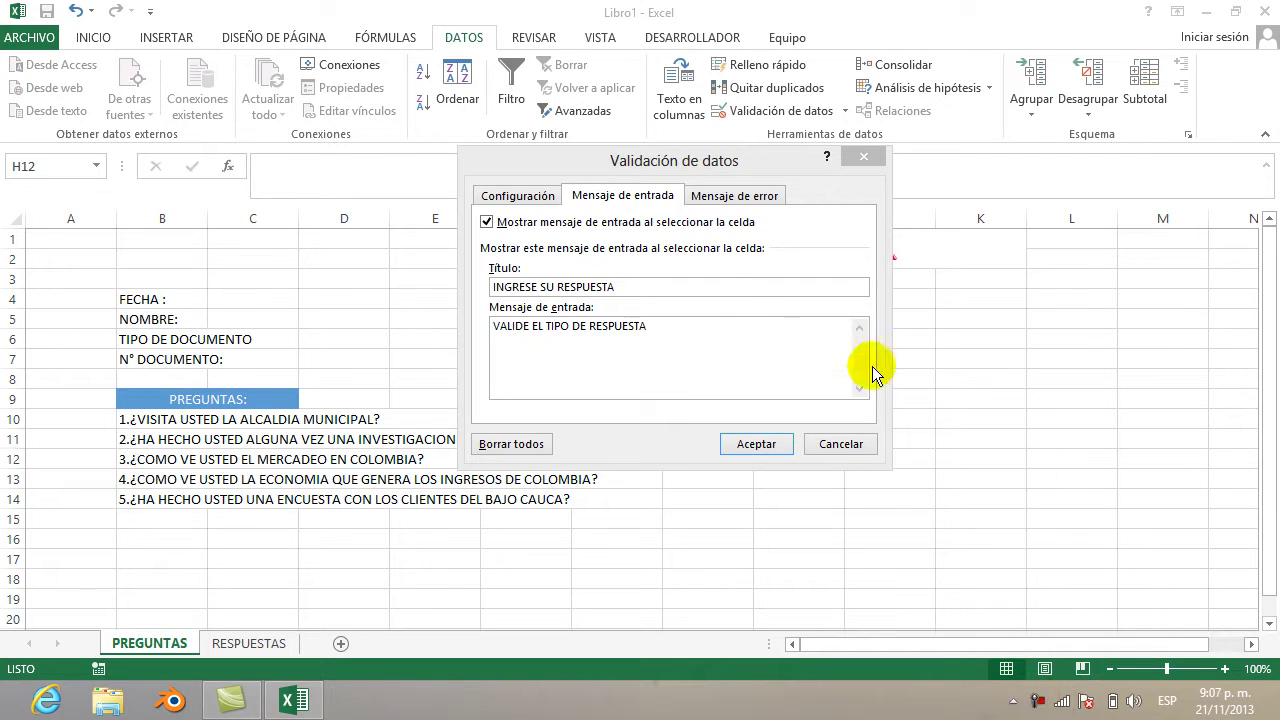
# Add an error alert titled "ERROR" with the message "VERIFIQUE EL TIPO DE RESPUESTA QUE INGRESO" to the H12:H13 validation
pyautogui.click(722, 195)
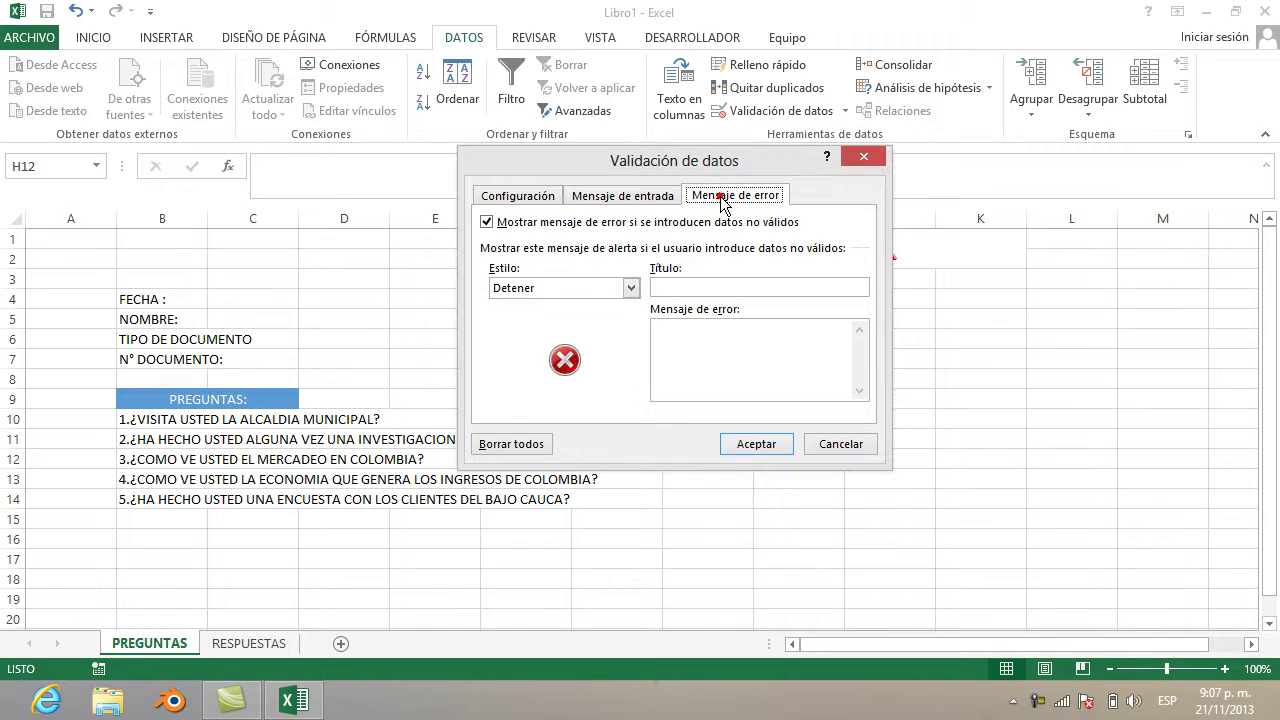
pyautogui.click(706, 287)
pyautogui.write('ERROR')
pyautogui.click(694, 340)
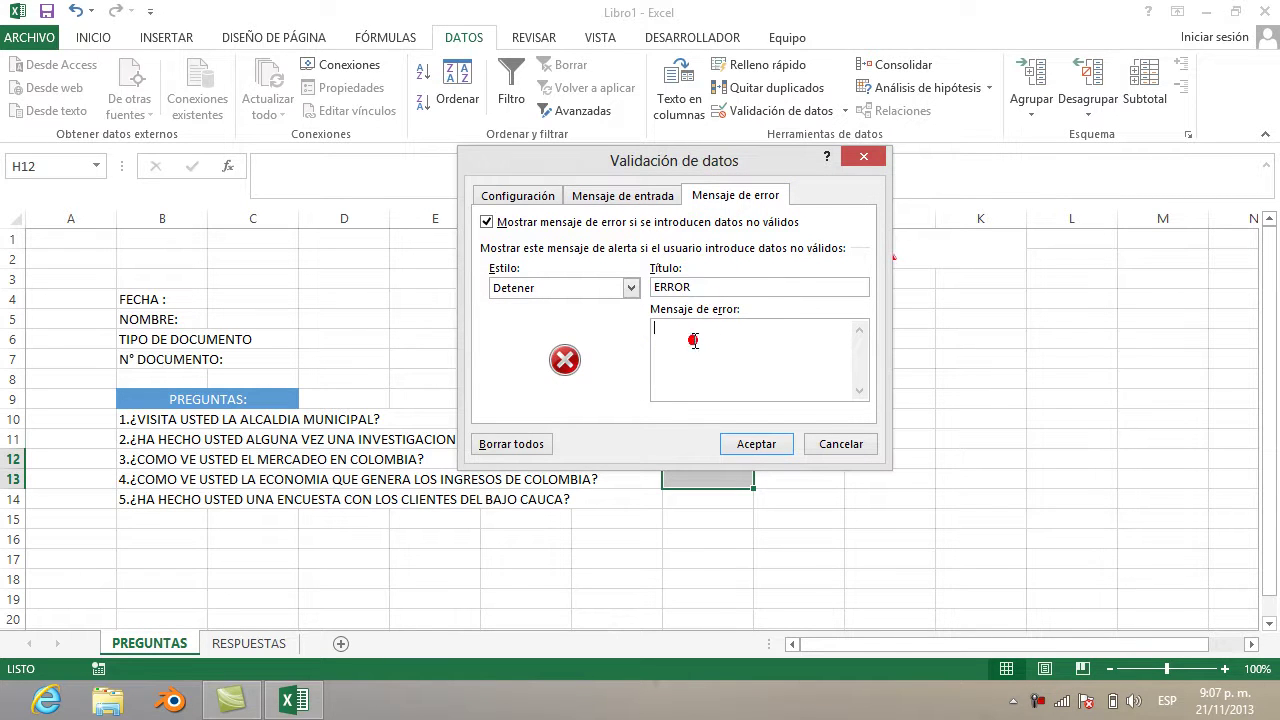
pyautogui.write('VERIFIQUE')
pyautogui.write('EL ')
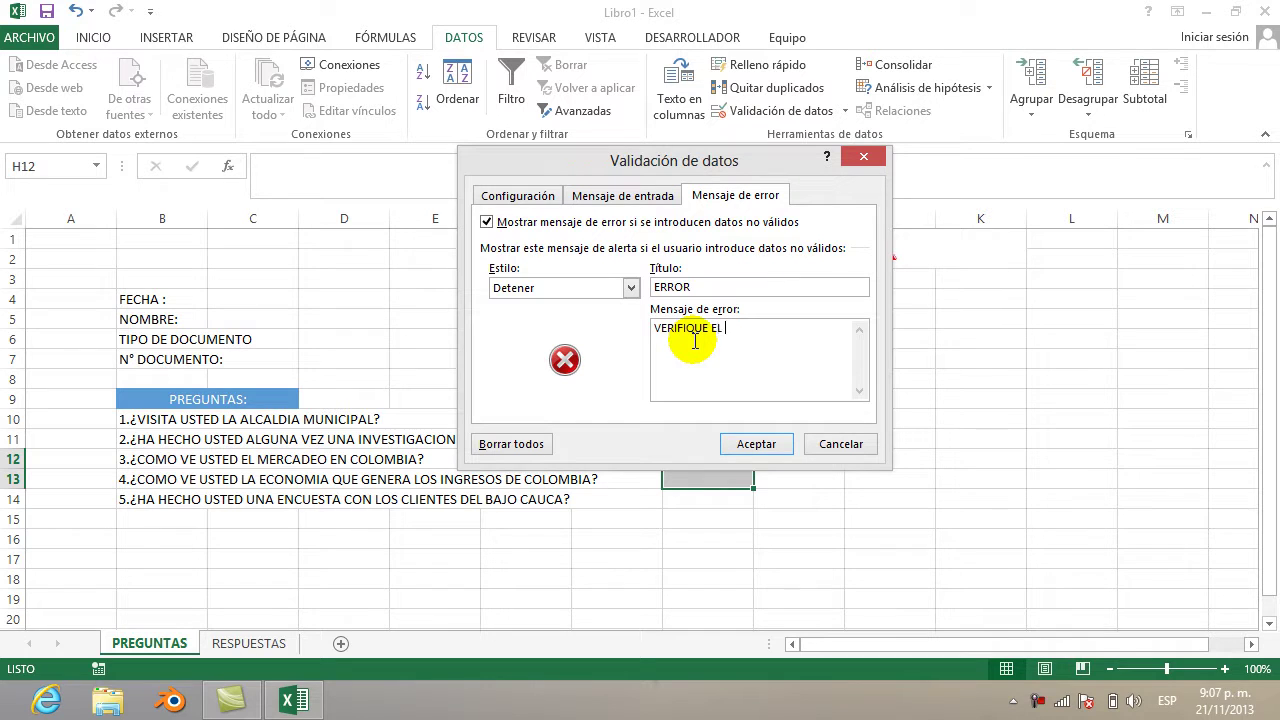
pyautogui.write('TIPO DE RESPUESTA QUE INGRESO')
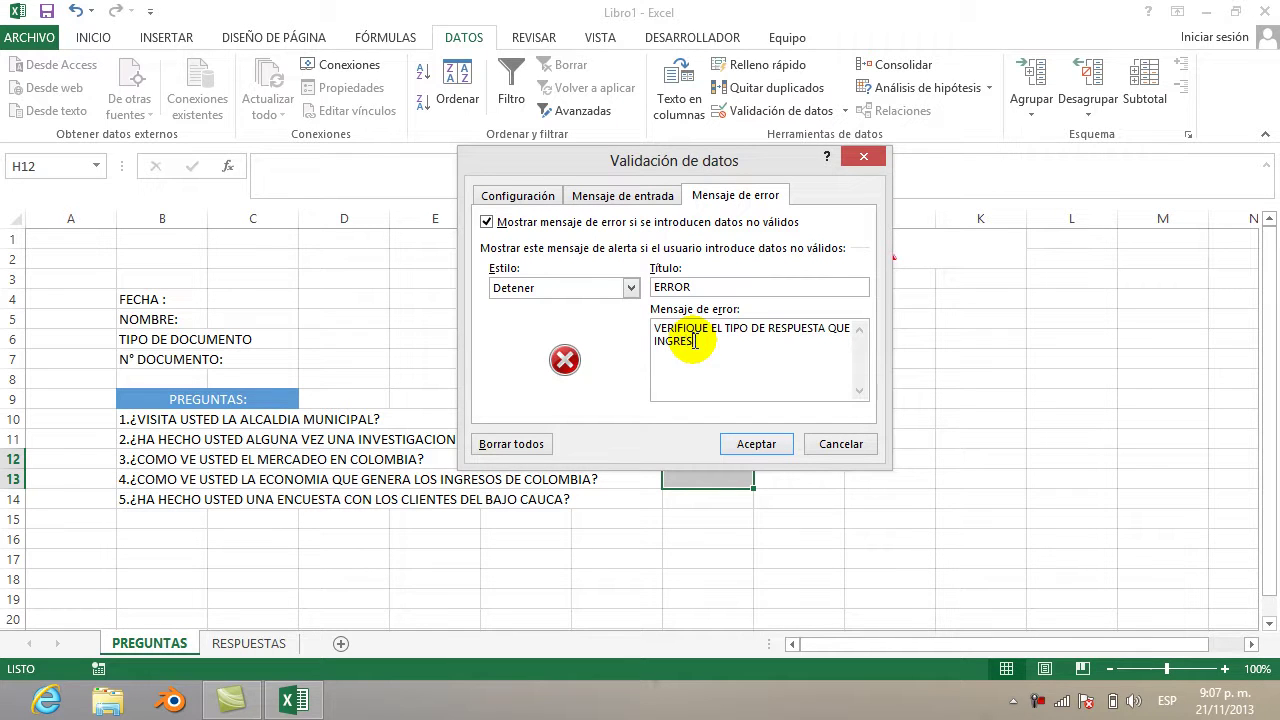
# Compare the error alert styles, set the style to Detener and apply the validation to H12:H13
pyautogui.click(631, 288)
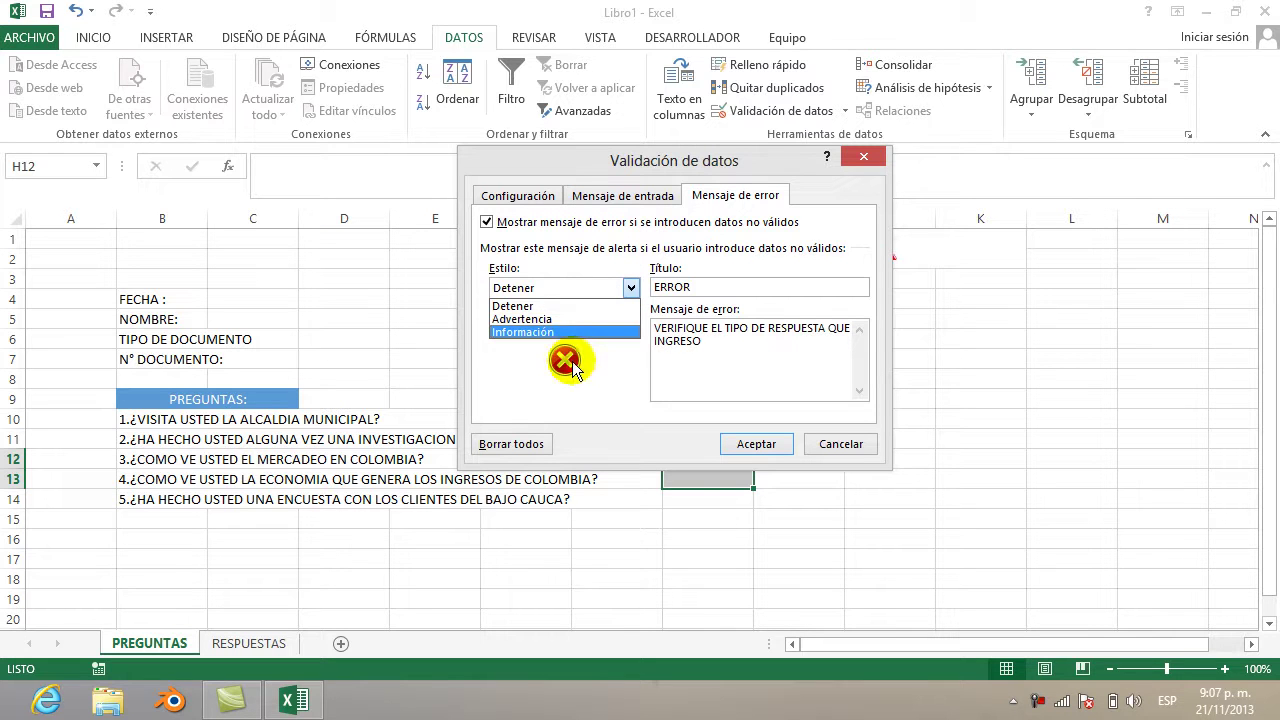
pyautogui.press('Up')
pyautogui.press('Return')
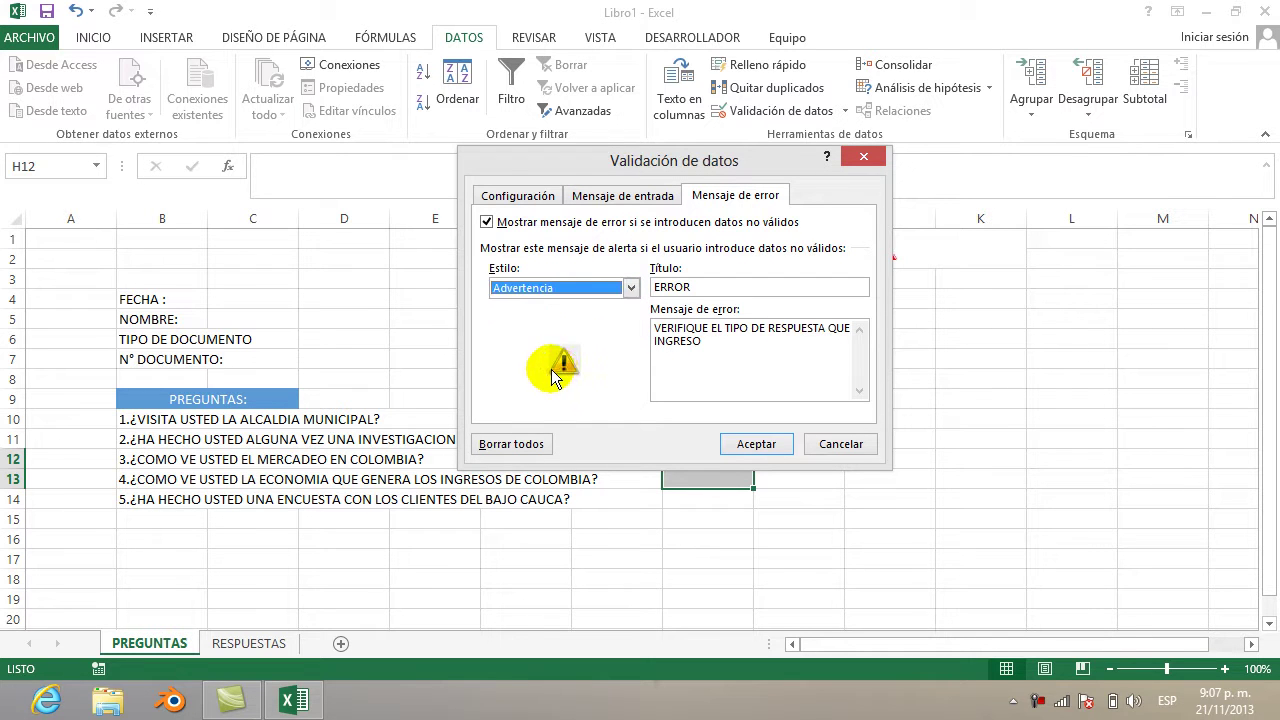
pyautogui.click(631, 289)
pyautogui.click(619, 333)
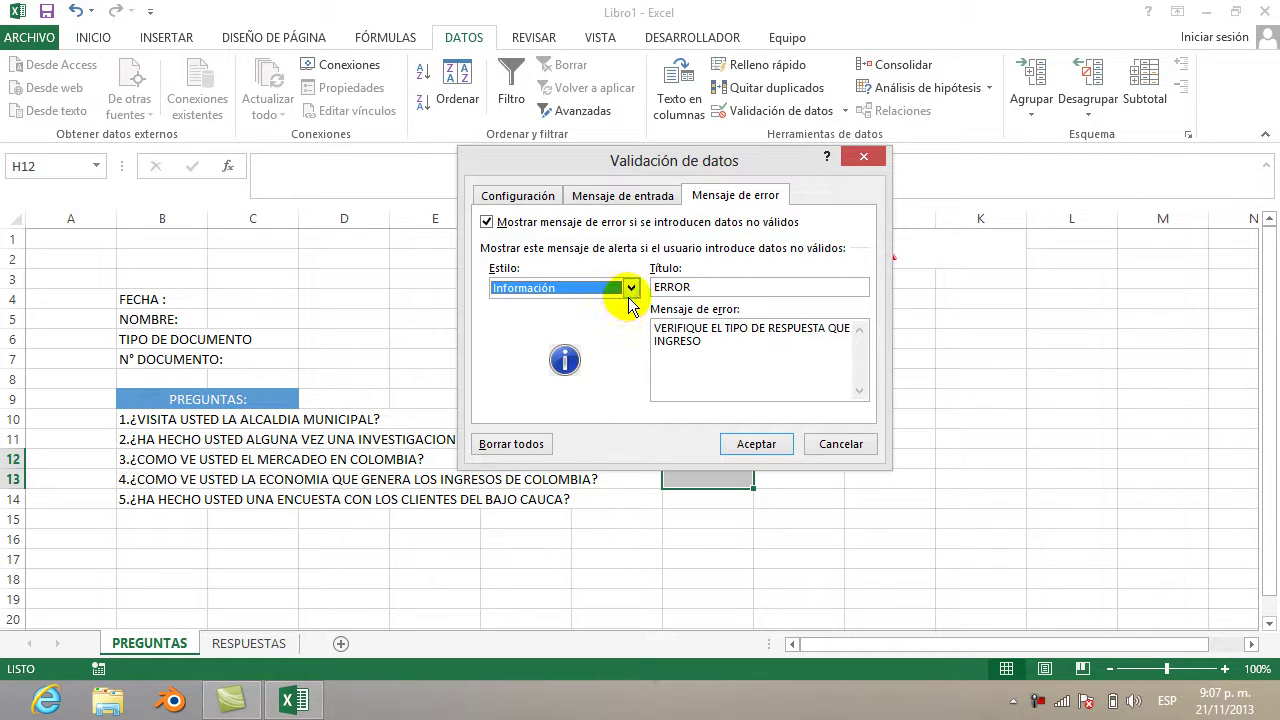
pyautogui.click(631, 289)
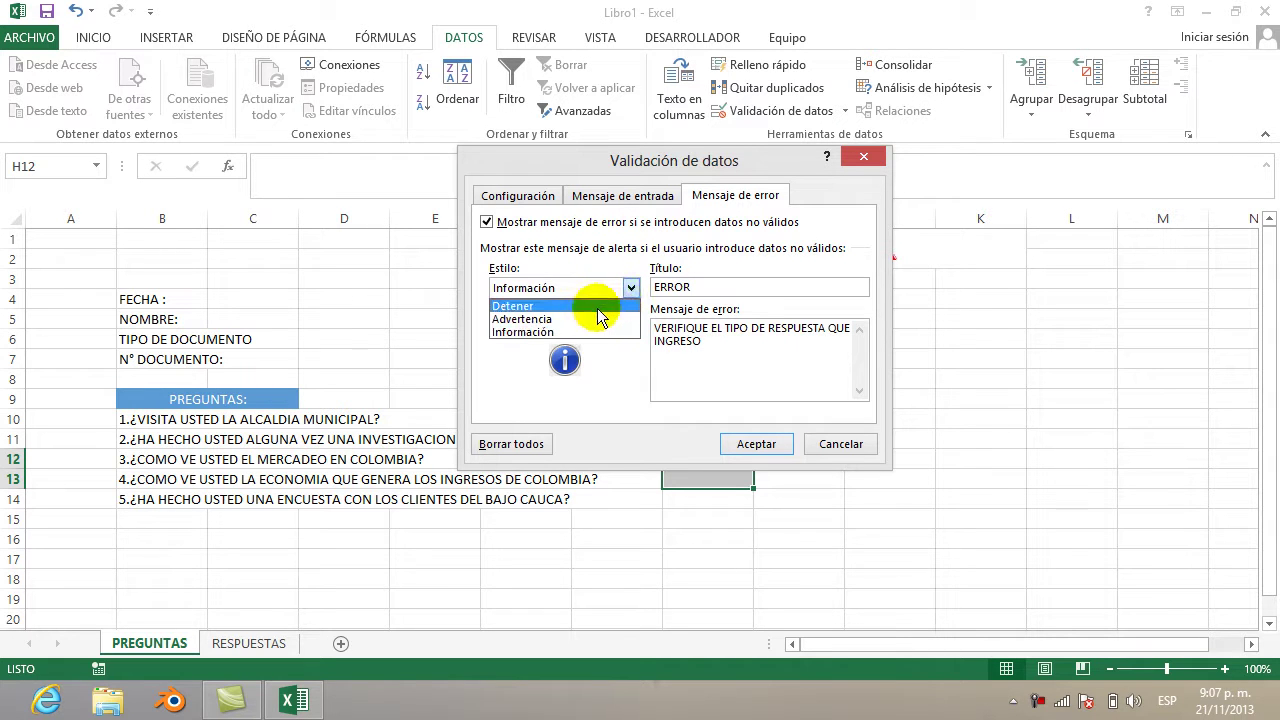
pyautogui.click(595, 306)
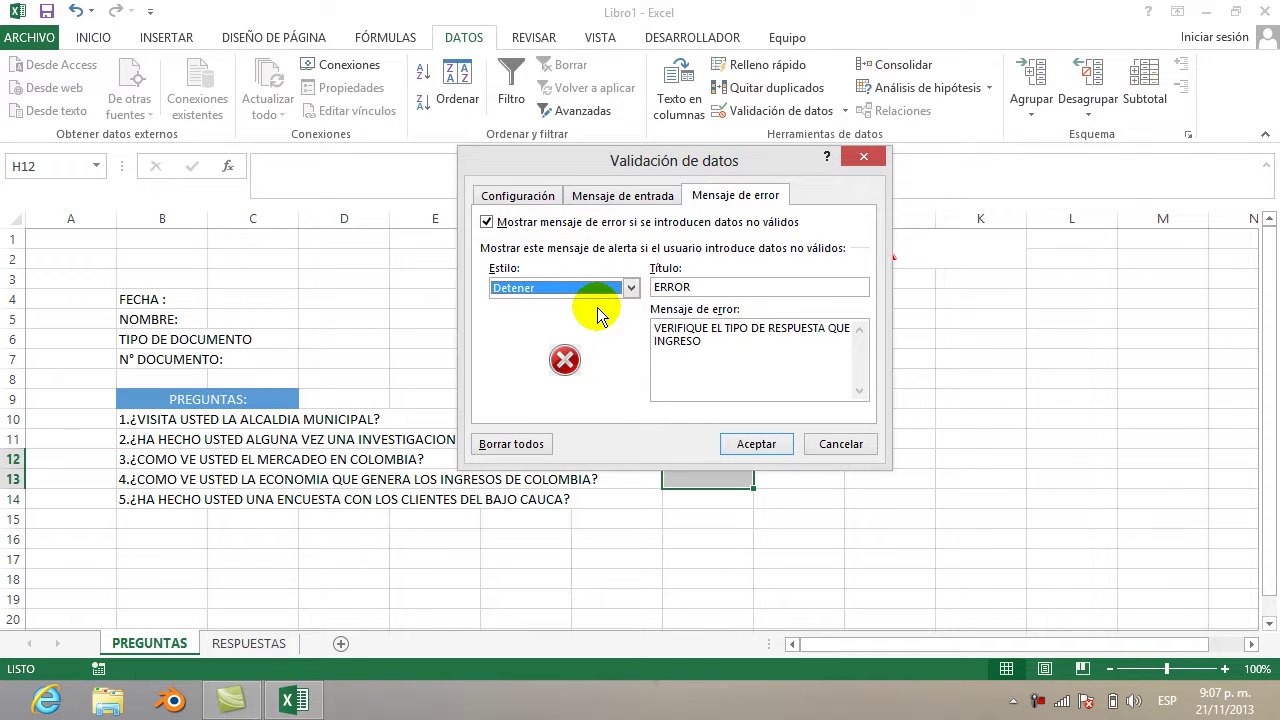
pyautogui.click(748, 447)
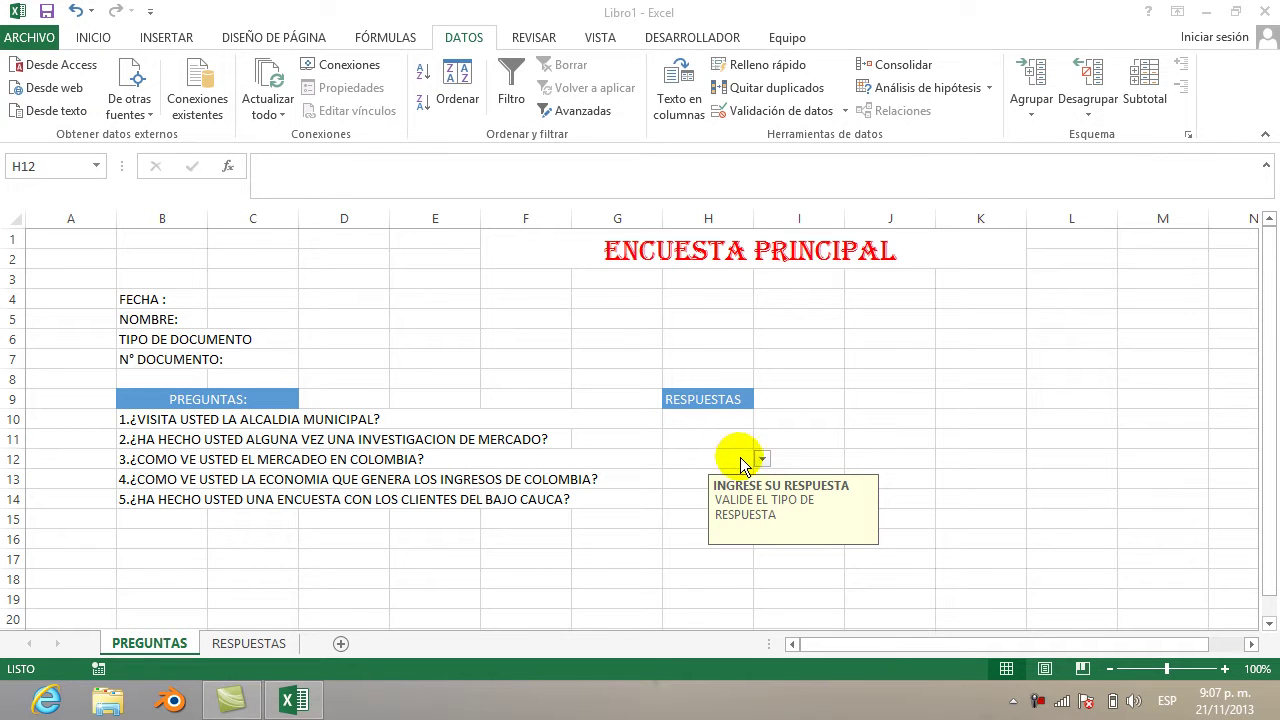
# Check the answer drop-down lists in cells H12 and H13
pyautogui.click(762, 459)
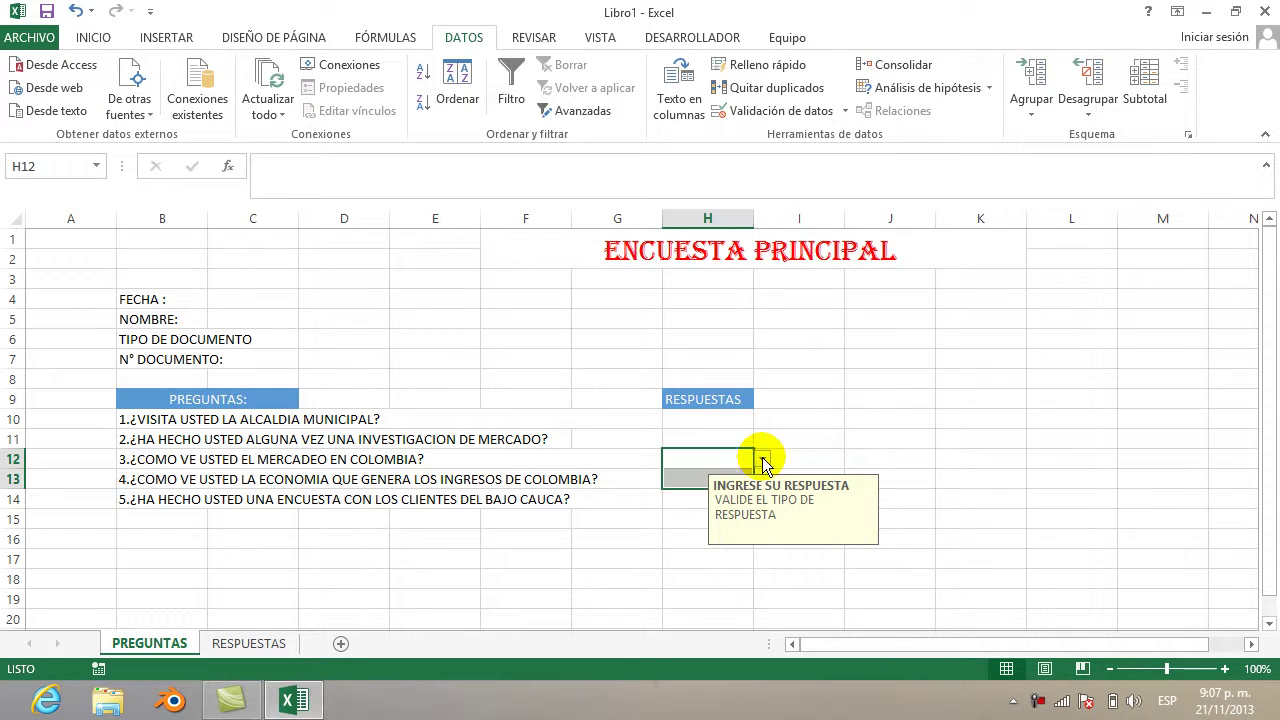
pyautogui.click(762, 458)
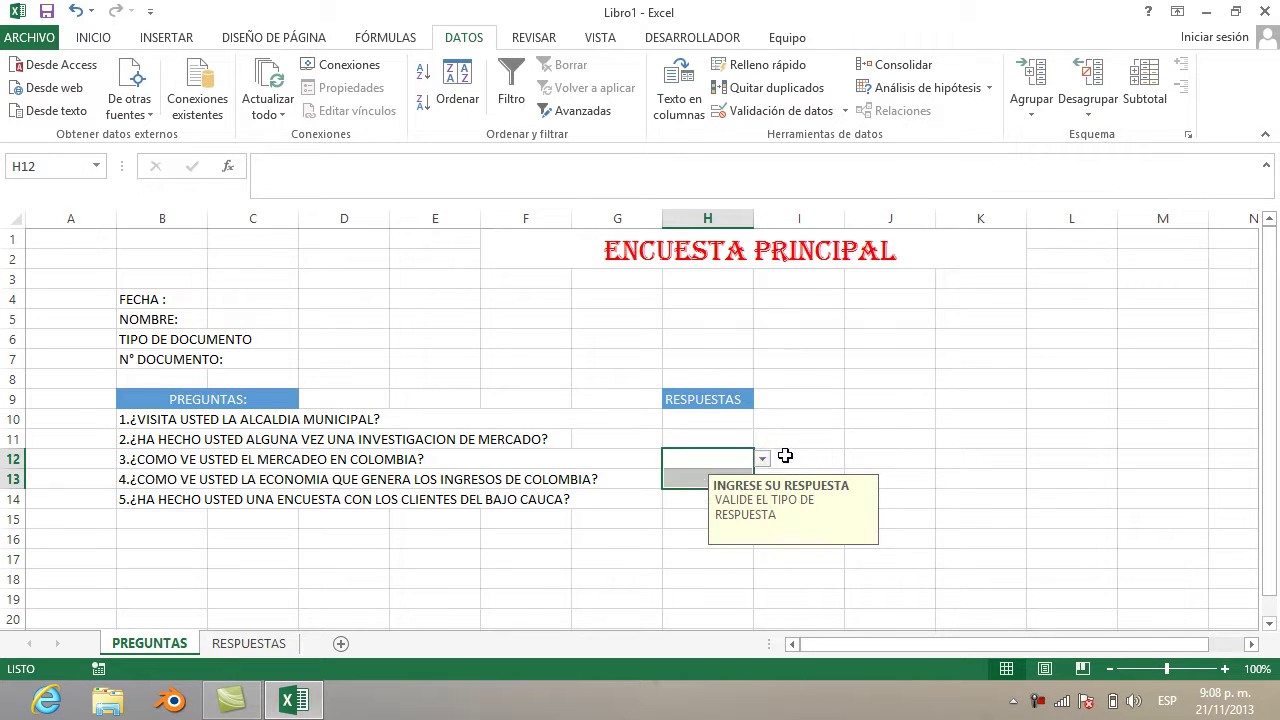
pyautogui.click(688, 478)
pyautogui.click(764, 481)
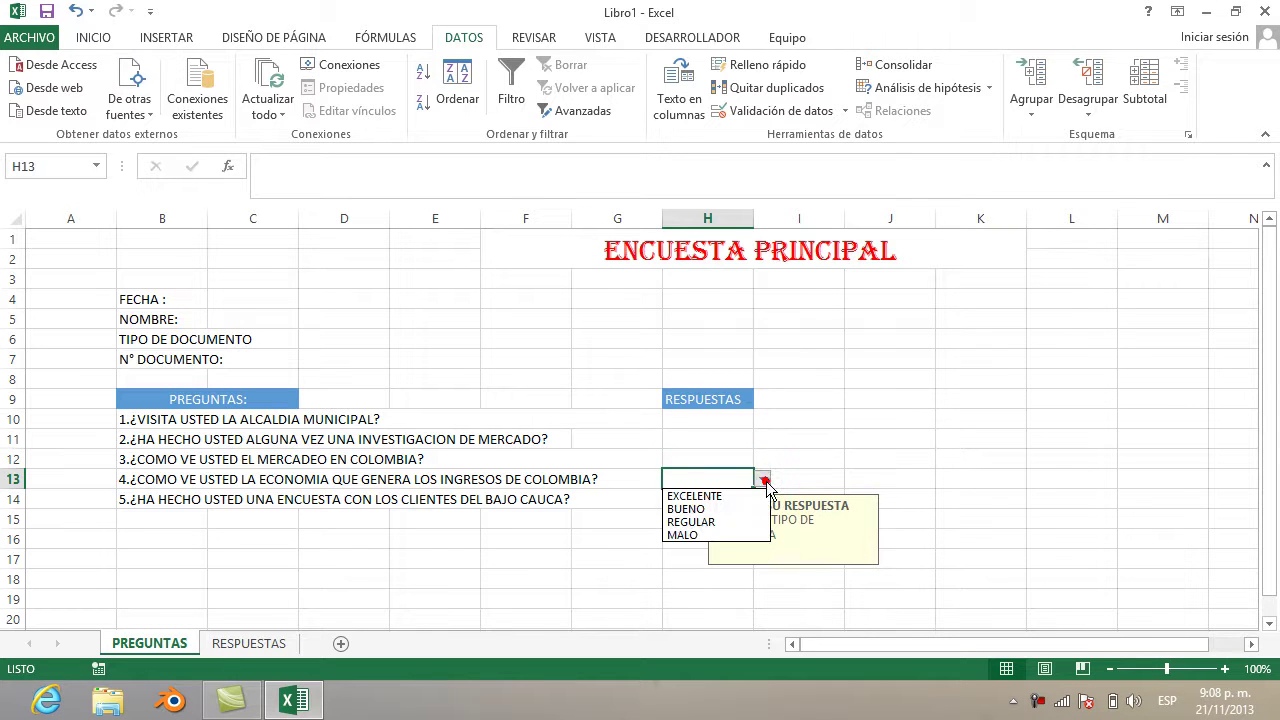
pyautogui.click(764, 481)
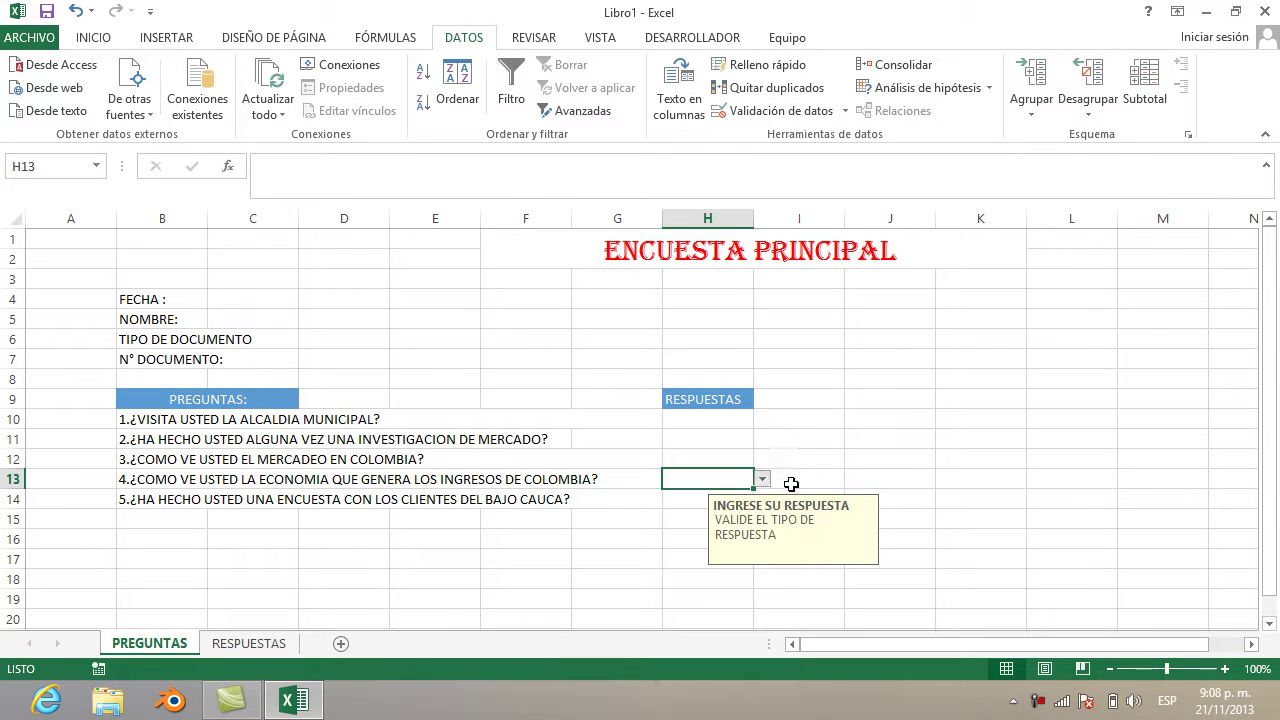
pyautogui.click(681, 500)
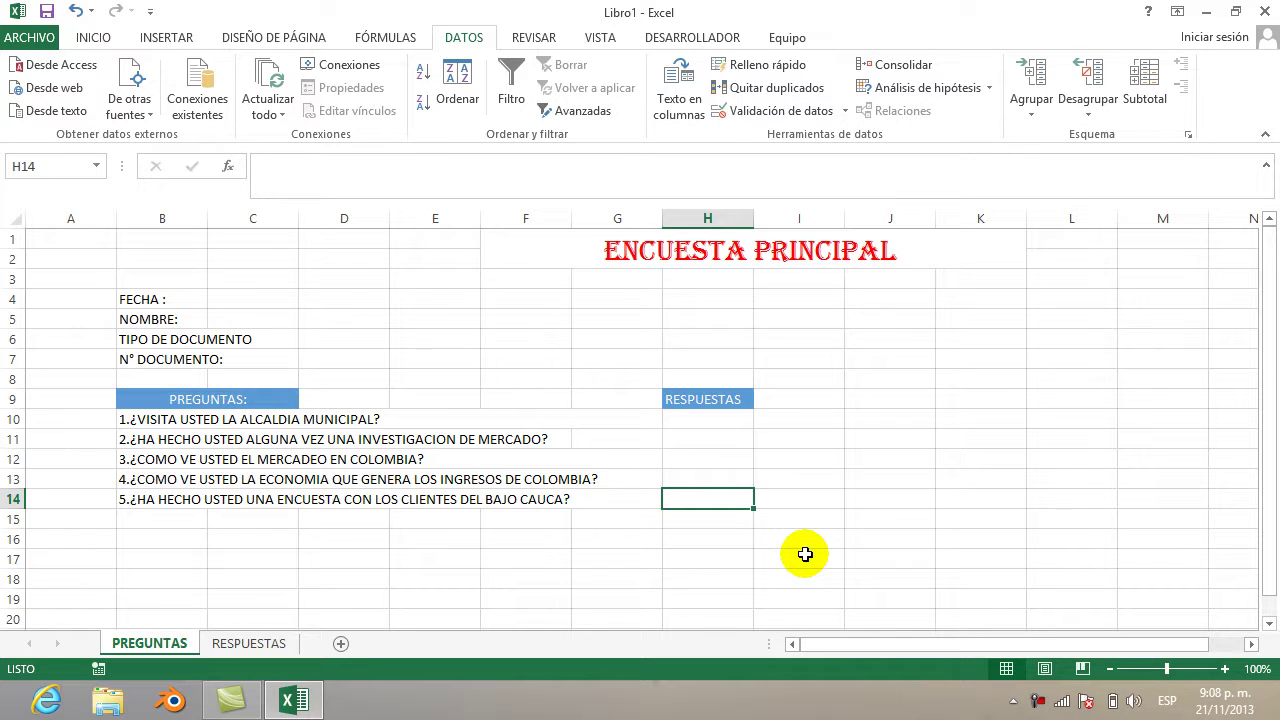
pyautogui.click(1038, 700)
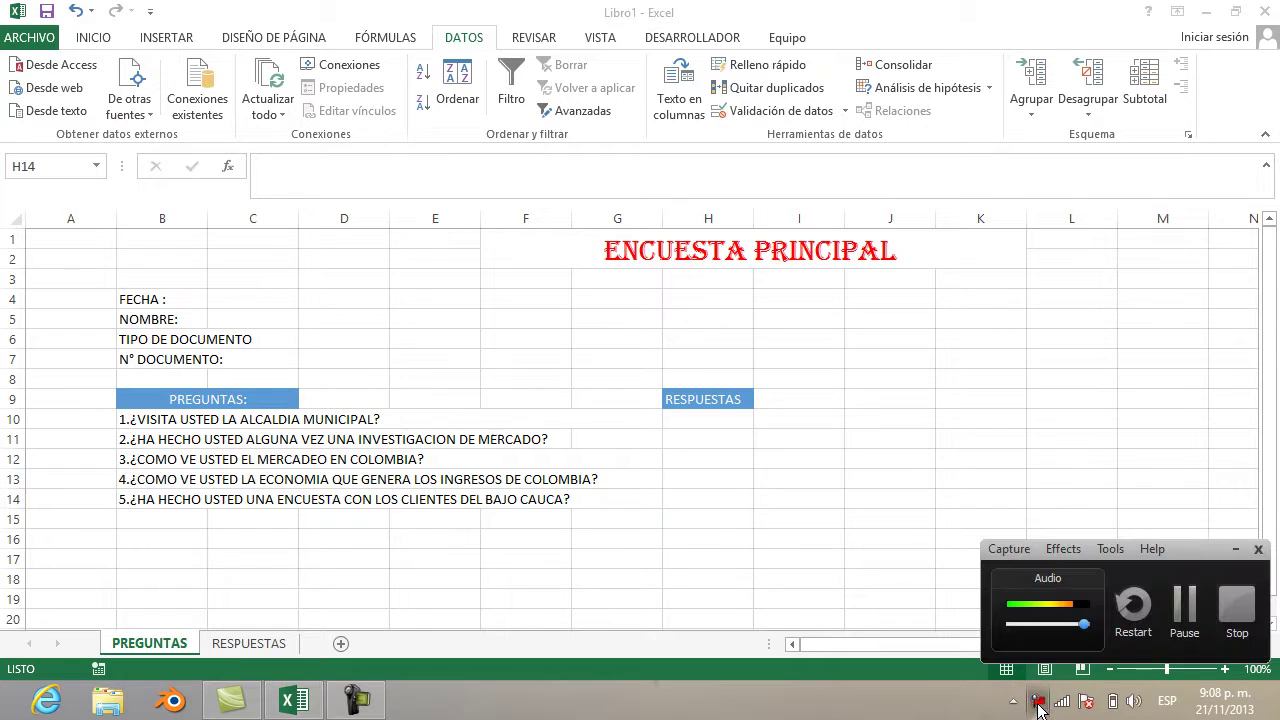
pyautogui.click(1184, 608)
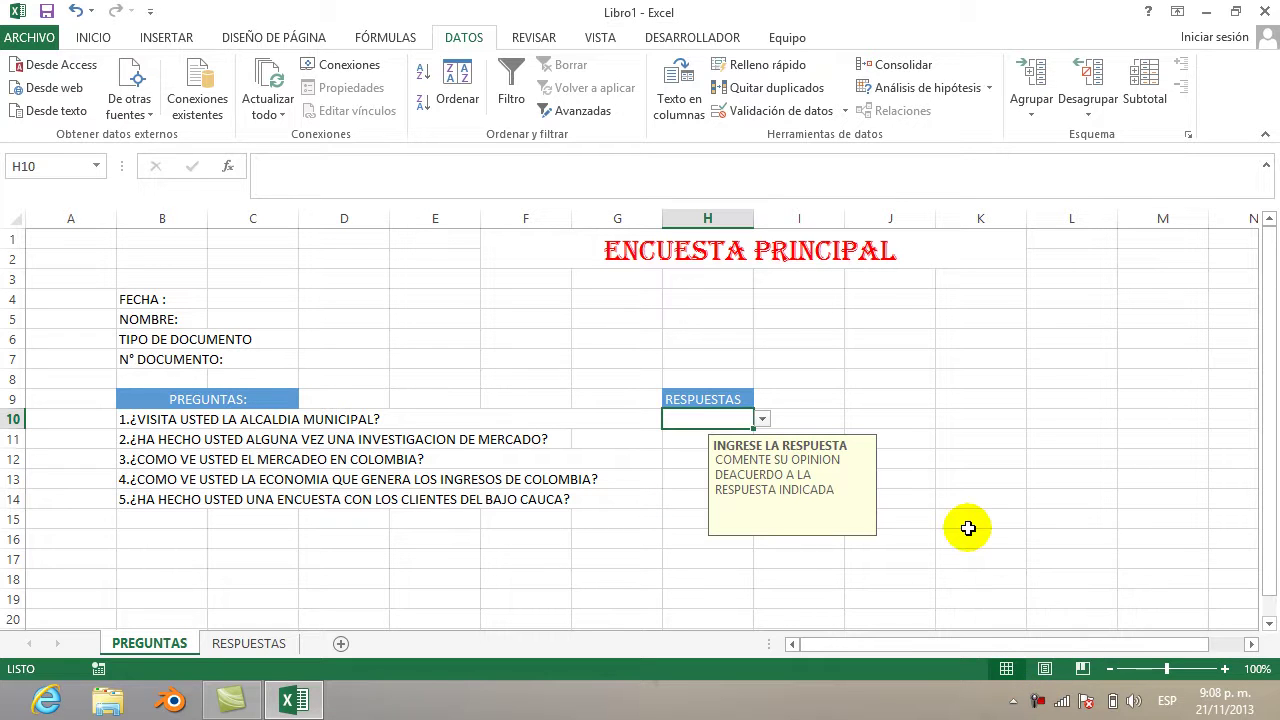
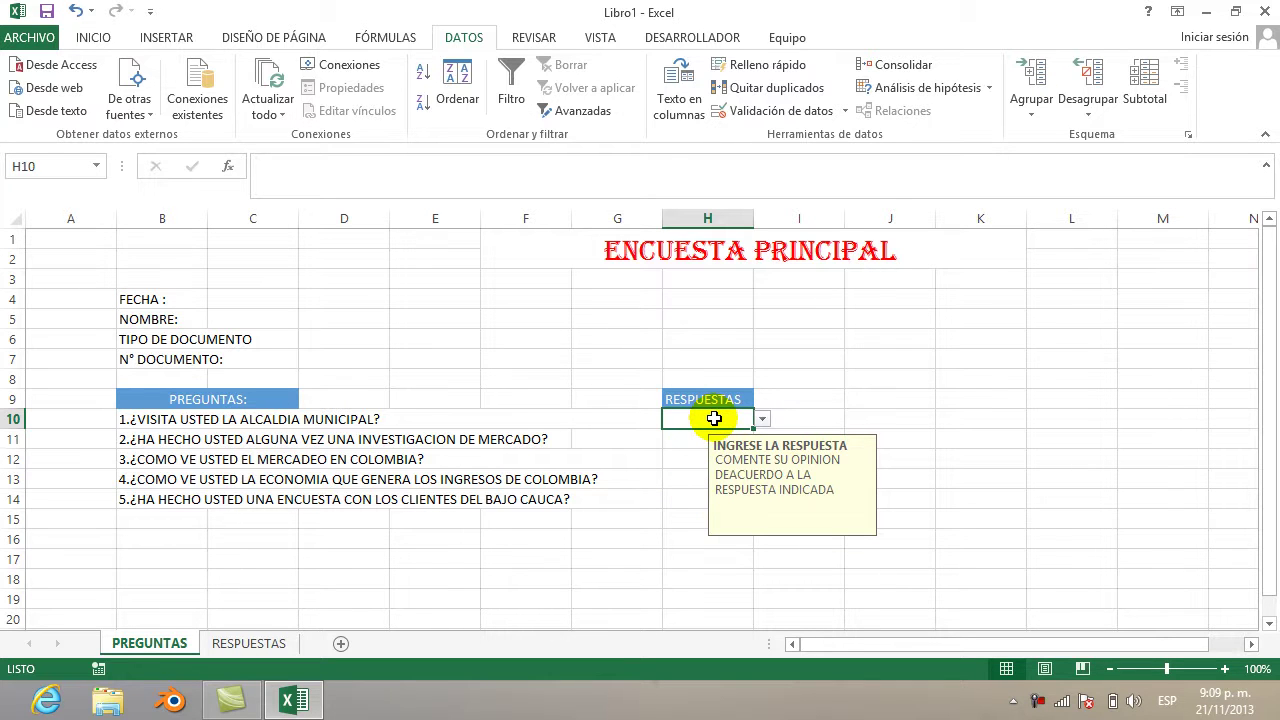
# Copy cell H10 with its SI/NO validation to H14, the answer cell for question 5
pyautogui.hotkey('ctrl', 'c')
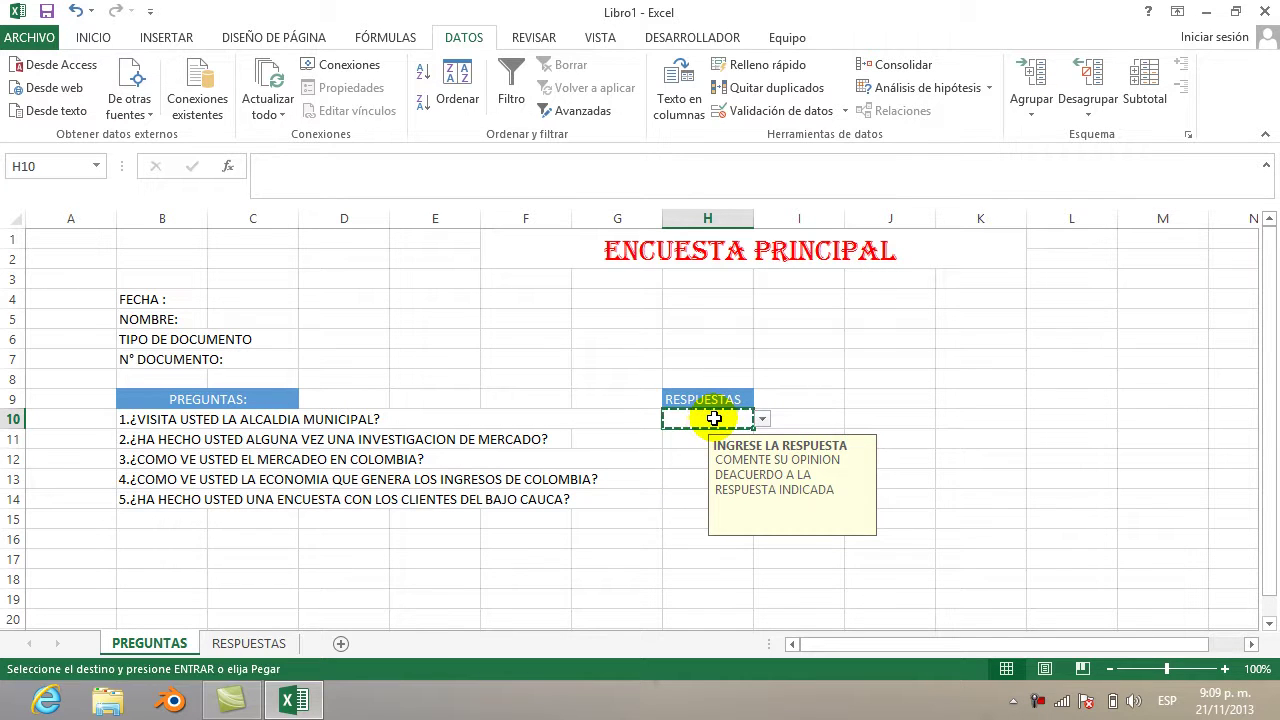
pyautogui.click(684, 496)
pyautogui.hotkey('ctrl', 'v')
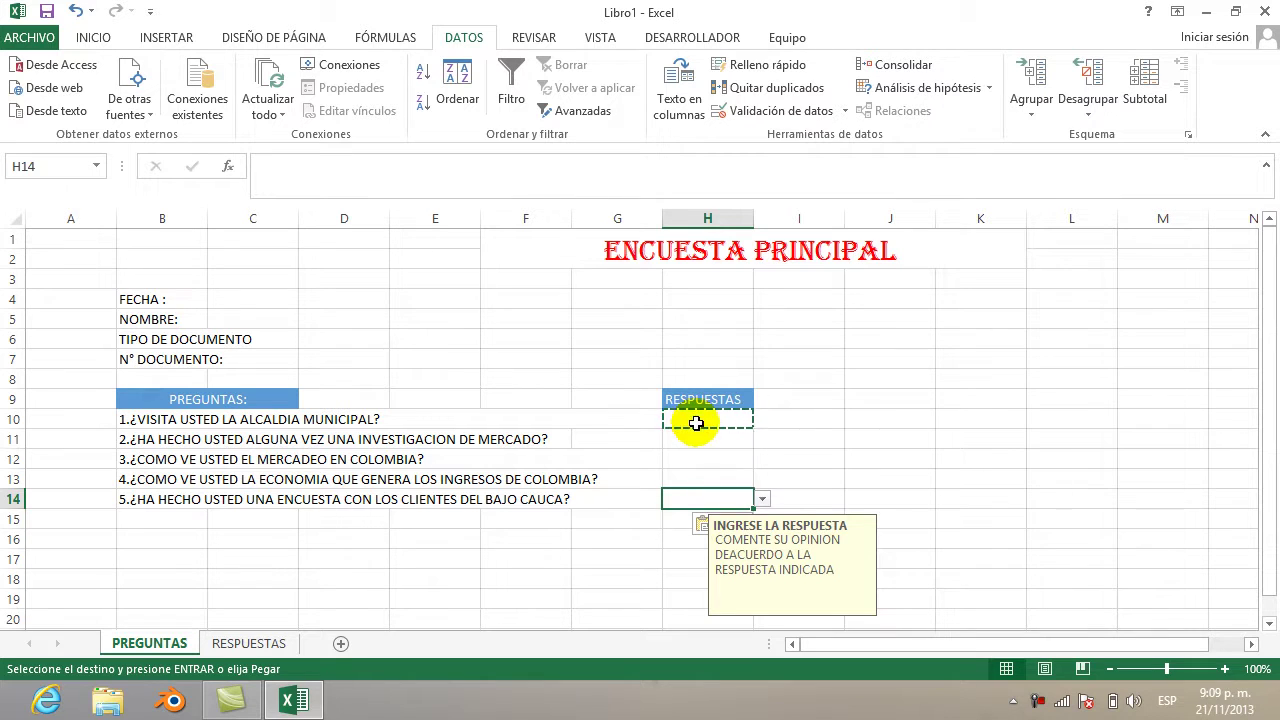
# Test the drop-down in H14 with both SI and NO, leaving SI as the answer to question 5
pyautogui.click(762, 499)
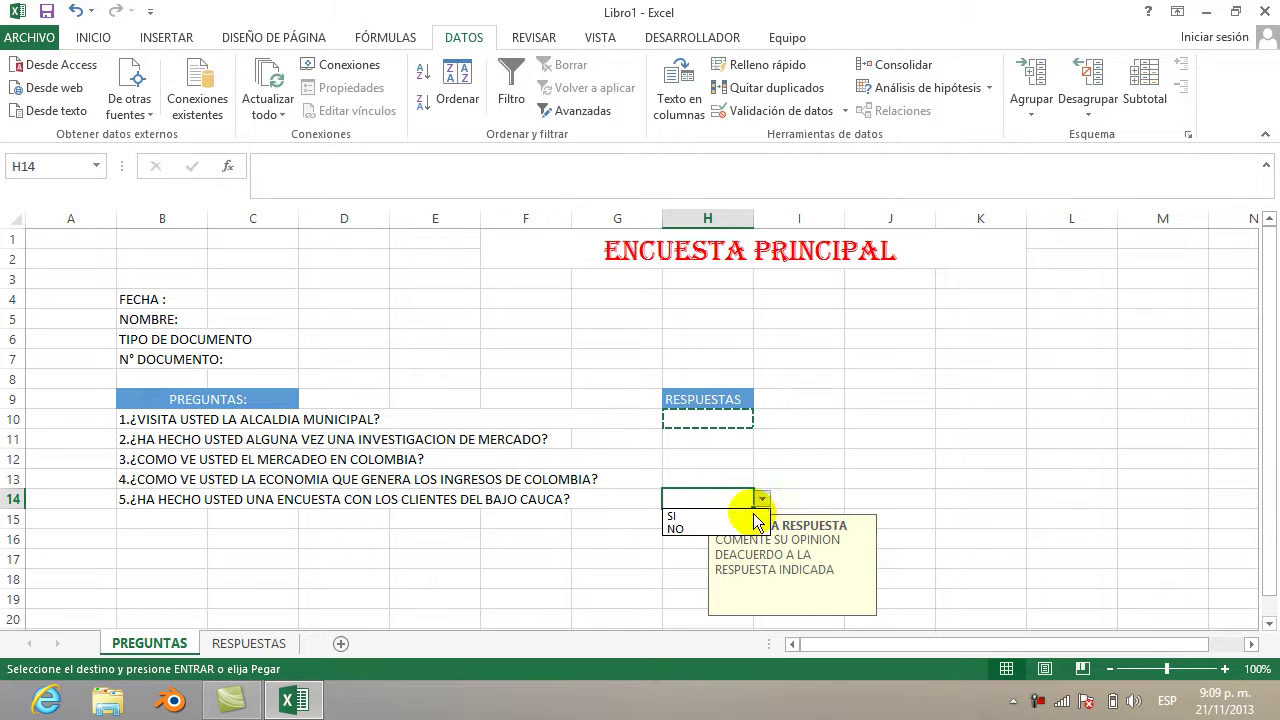
pyautogui.click(700, 516)
pyautogui.click(762, 497)
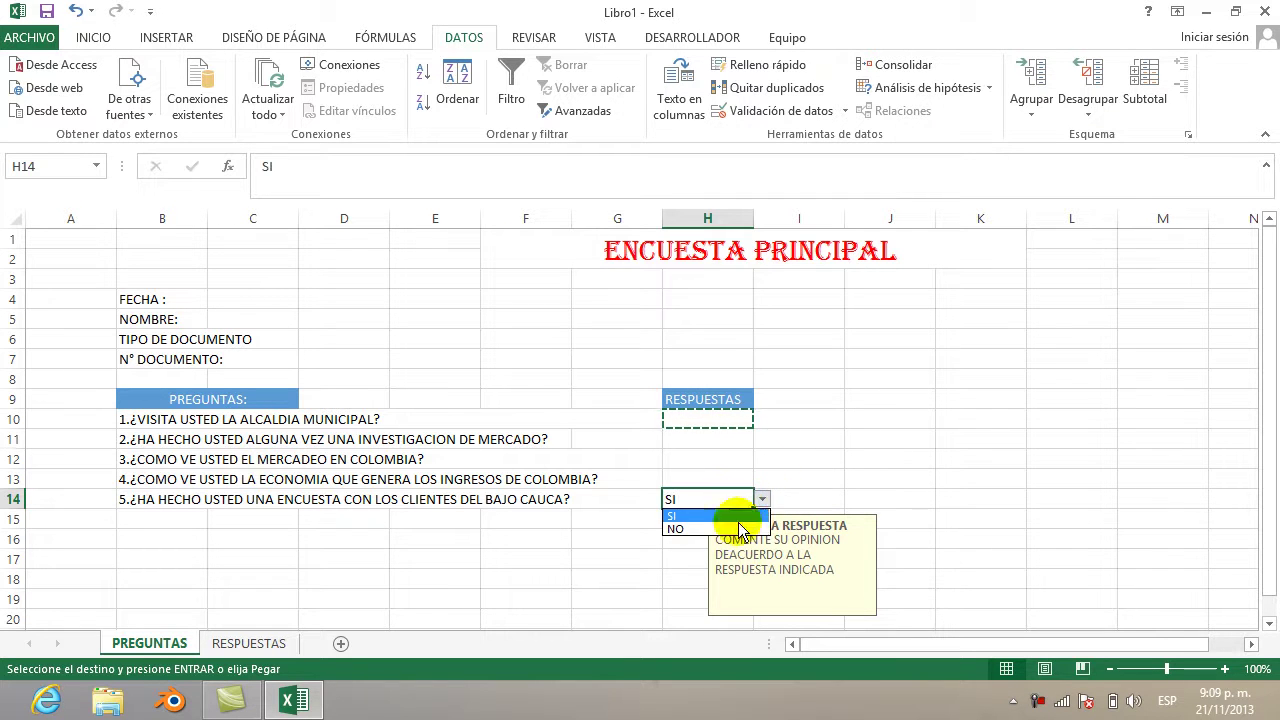
pyautogui.click(740, 528)
pyautogui.click(763, 498)
pyautogui.click(742, 516)
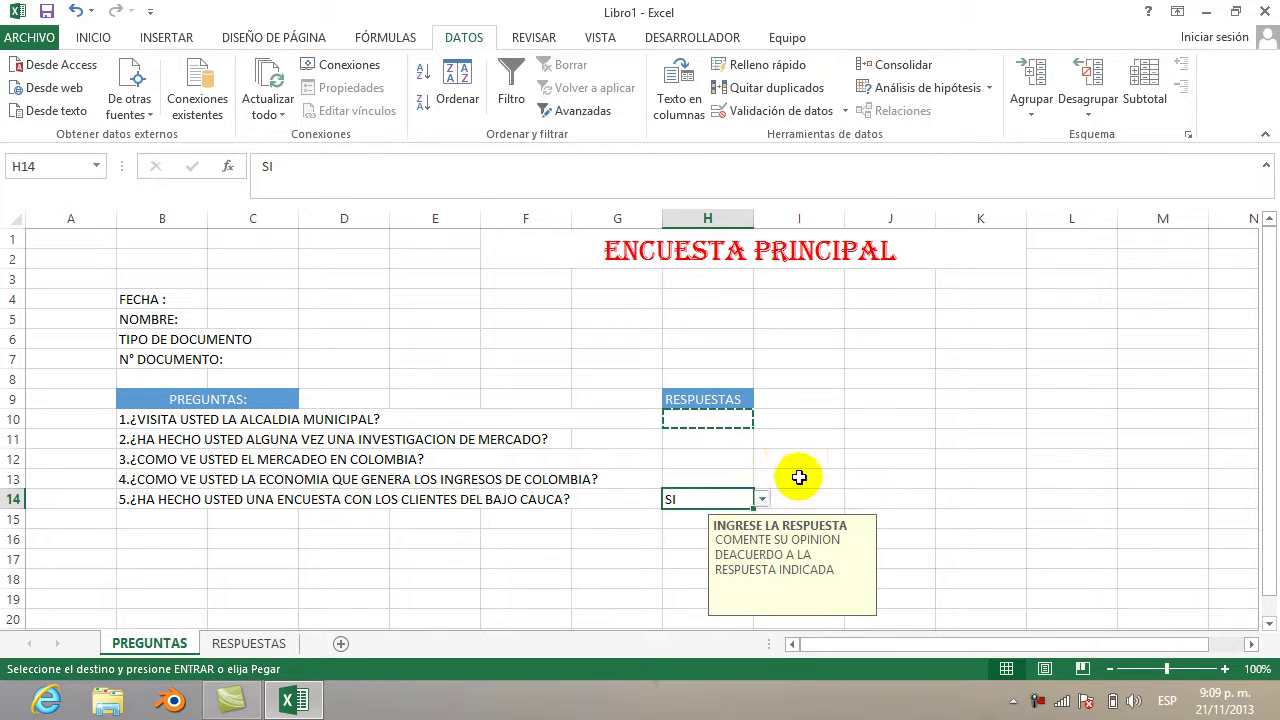
pyautogui.click(775, 458)
pyautogui.click(751, 441)
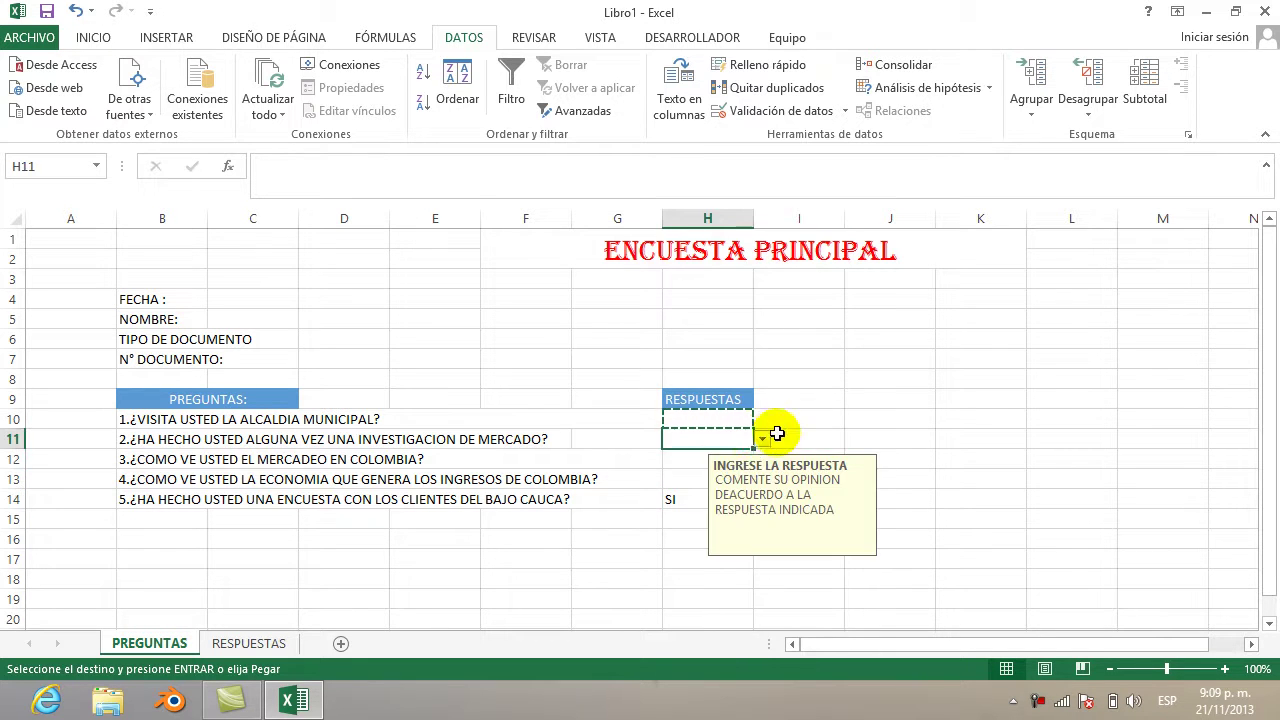
pyautogui.click(778, 432)
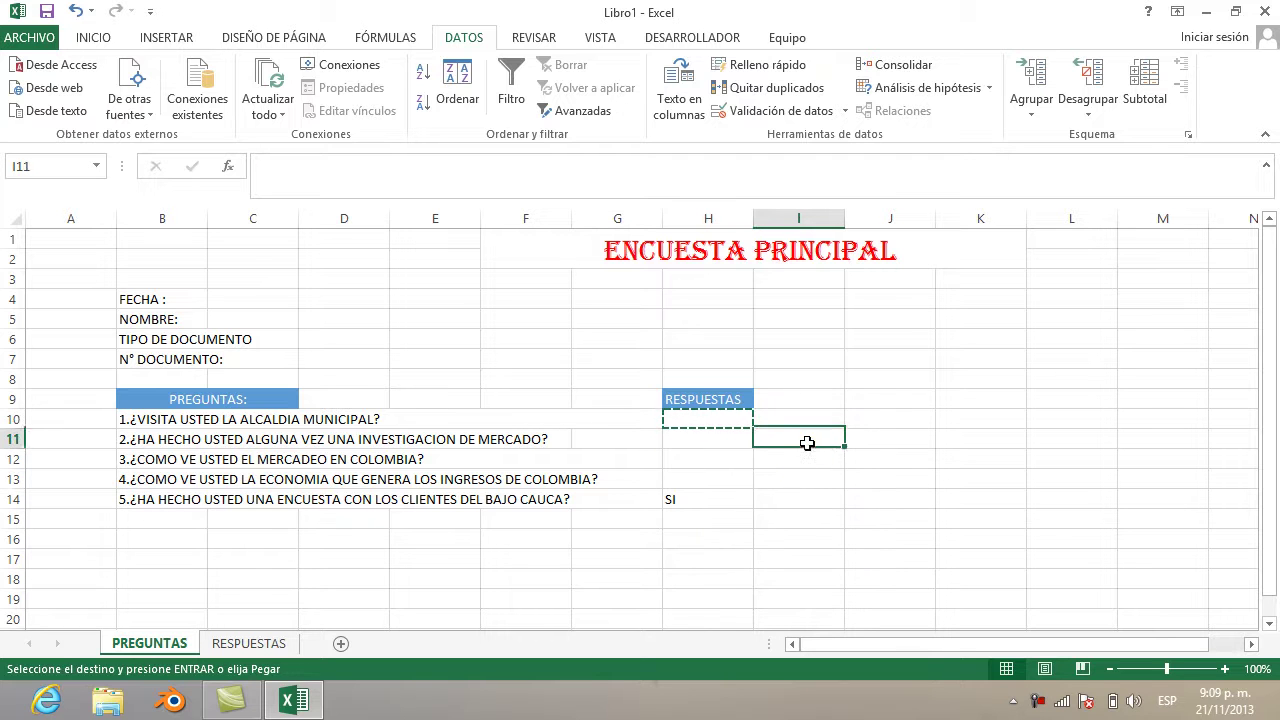
pyautogui.click(813, 492)
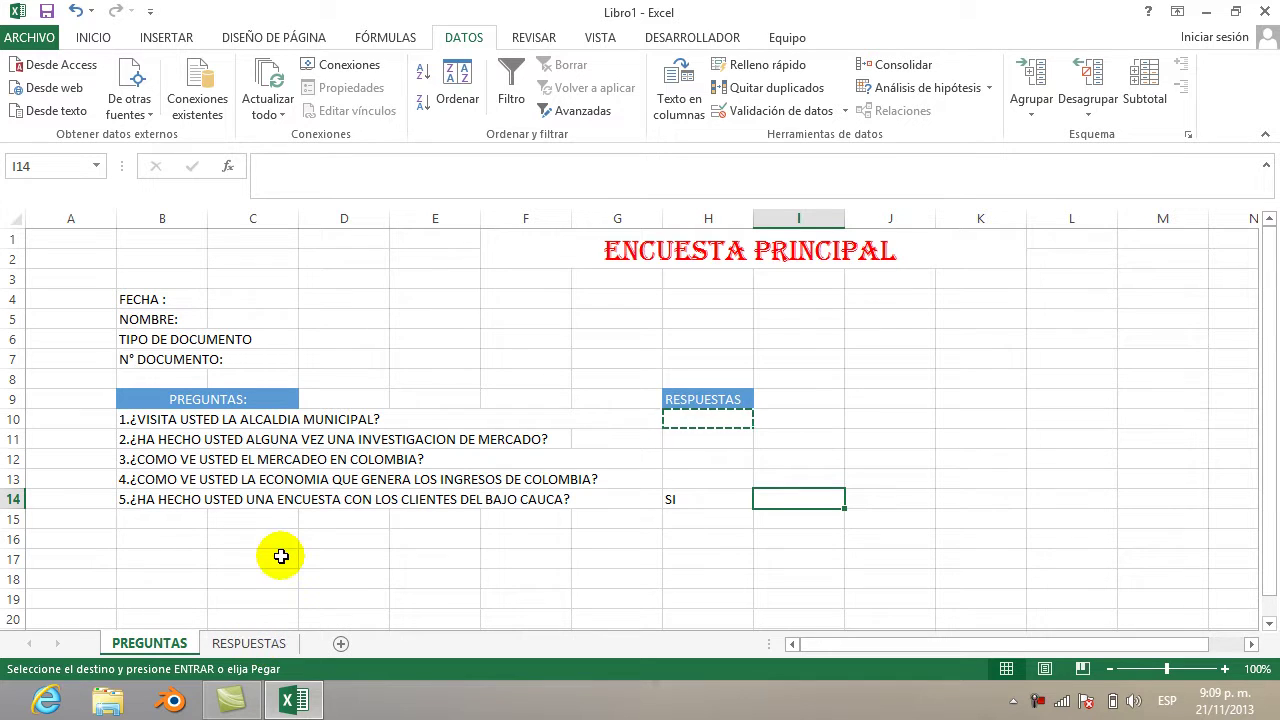
pyautogui.click(160, 299)
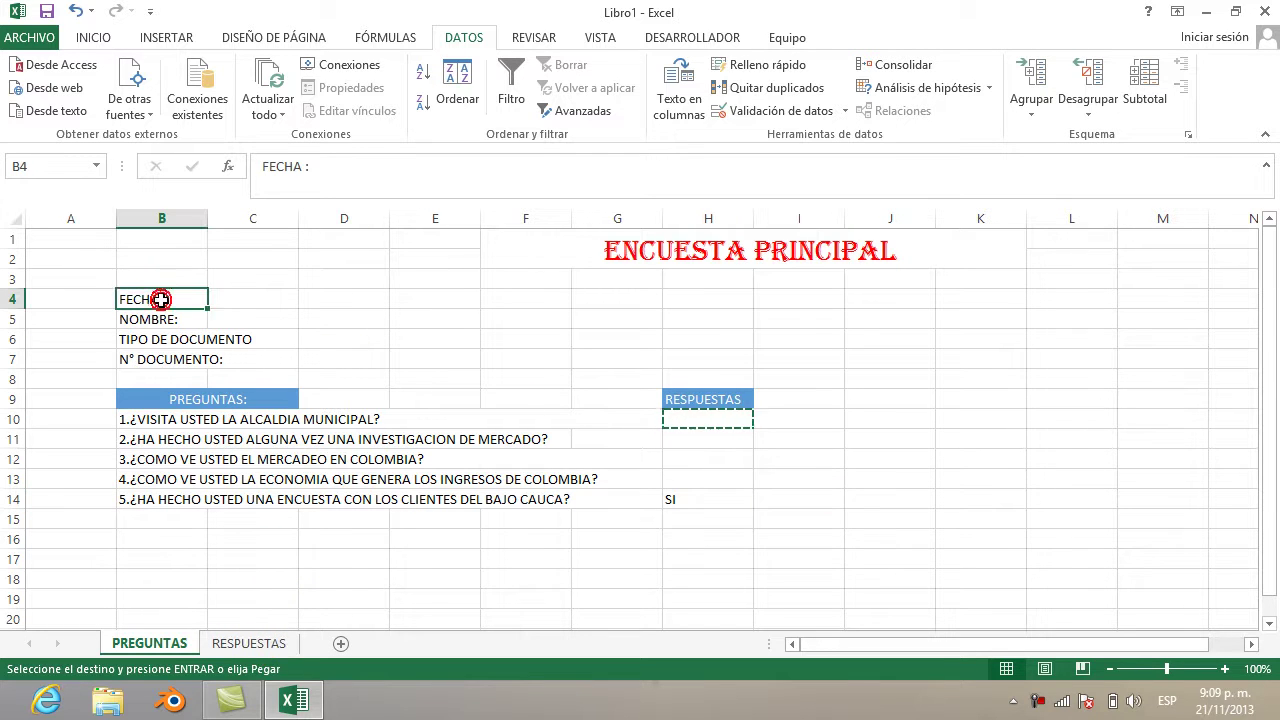
pyautogui.click(160, 318)
pyautogui.click(172, 341)
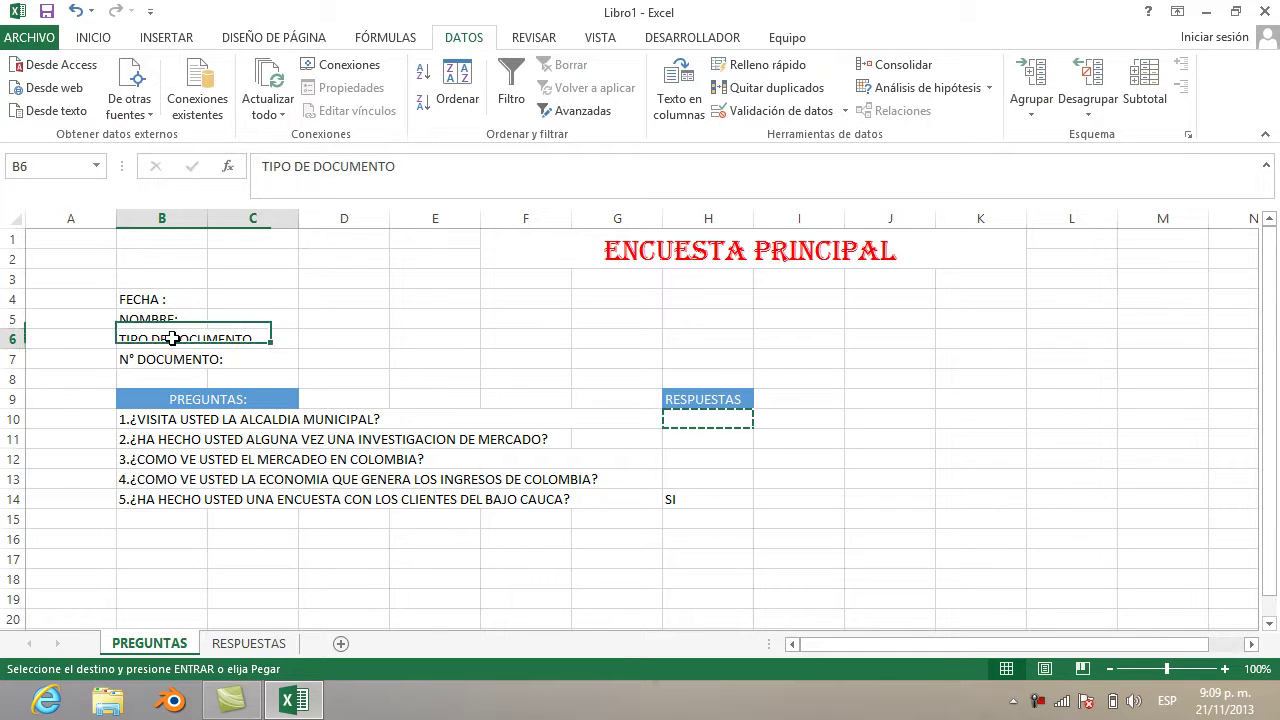
pyautogui.click(176, 355)
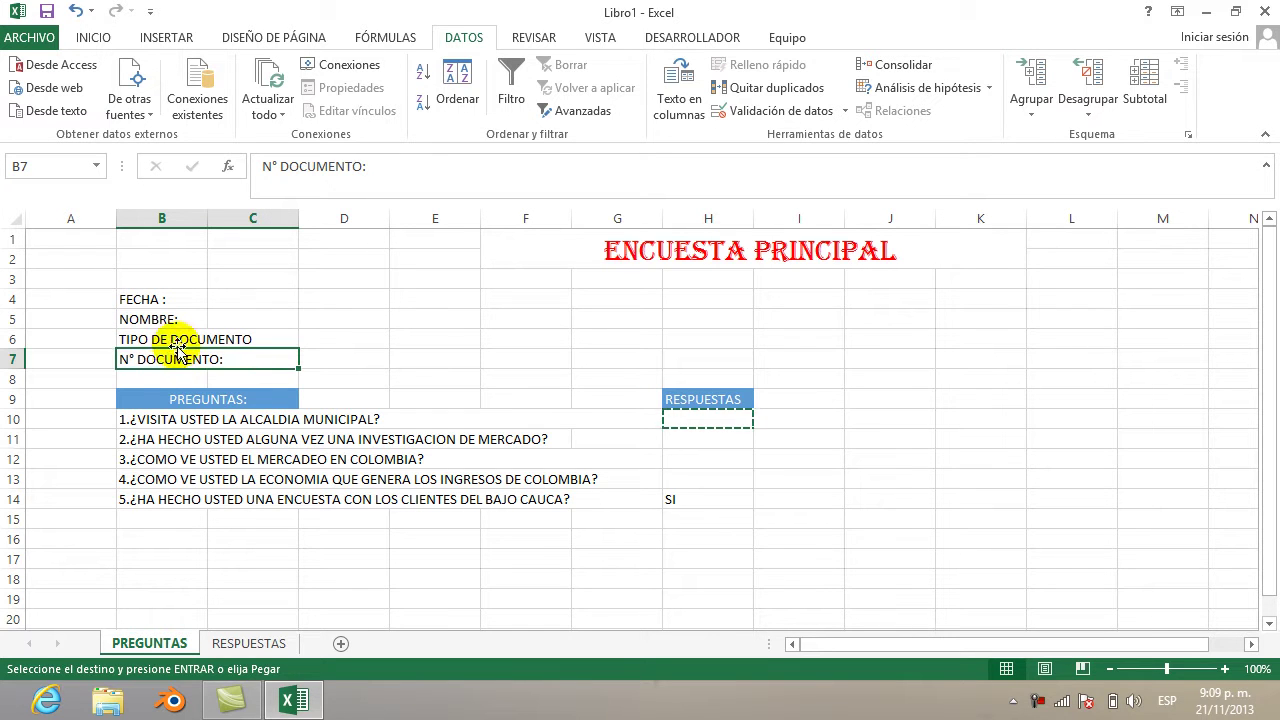
pyautogui.click(177, 338)
pyautogui.click(180, 318)
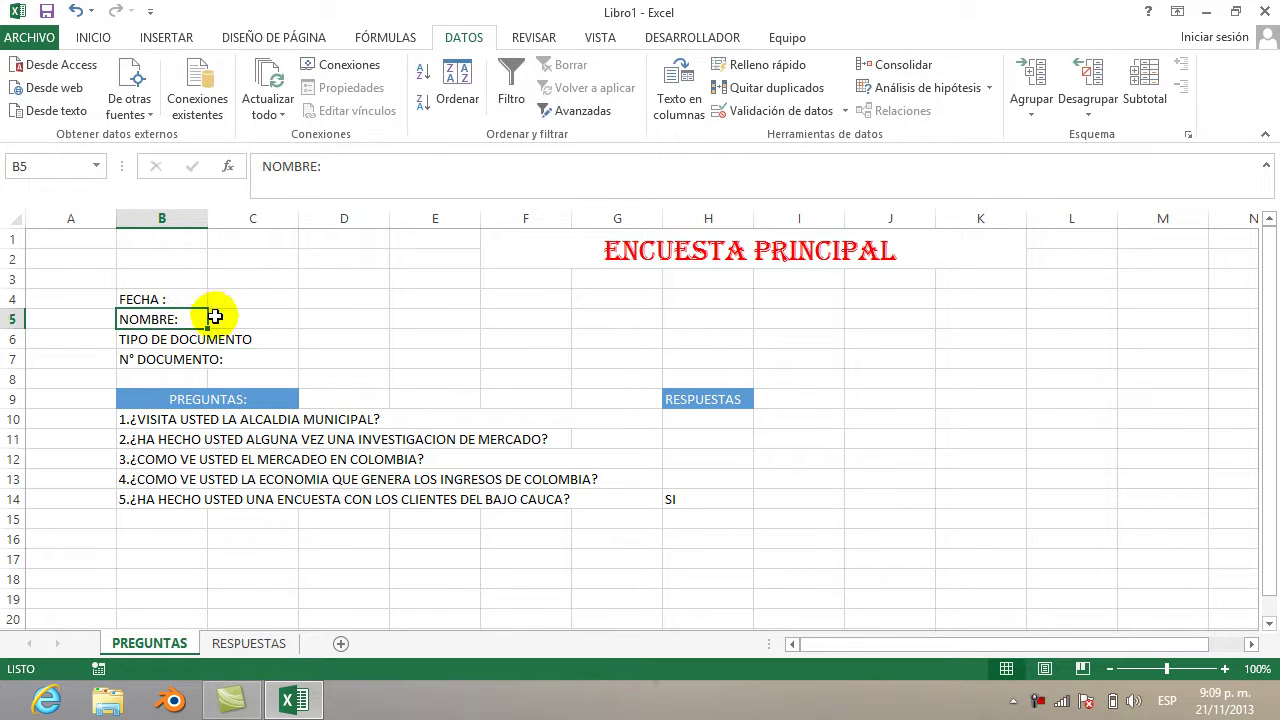
# Format cell C4, beside the FECHA label, with the Fecha corta number format
pyautogui.click(263, 300)
pyautogui.click(263, 300)
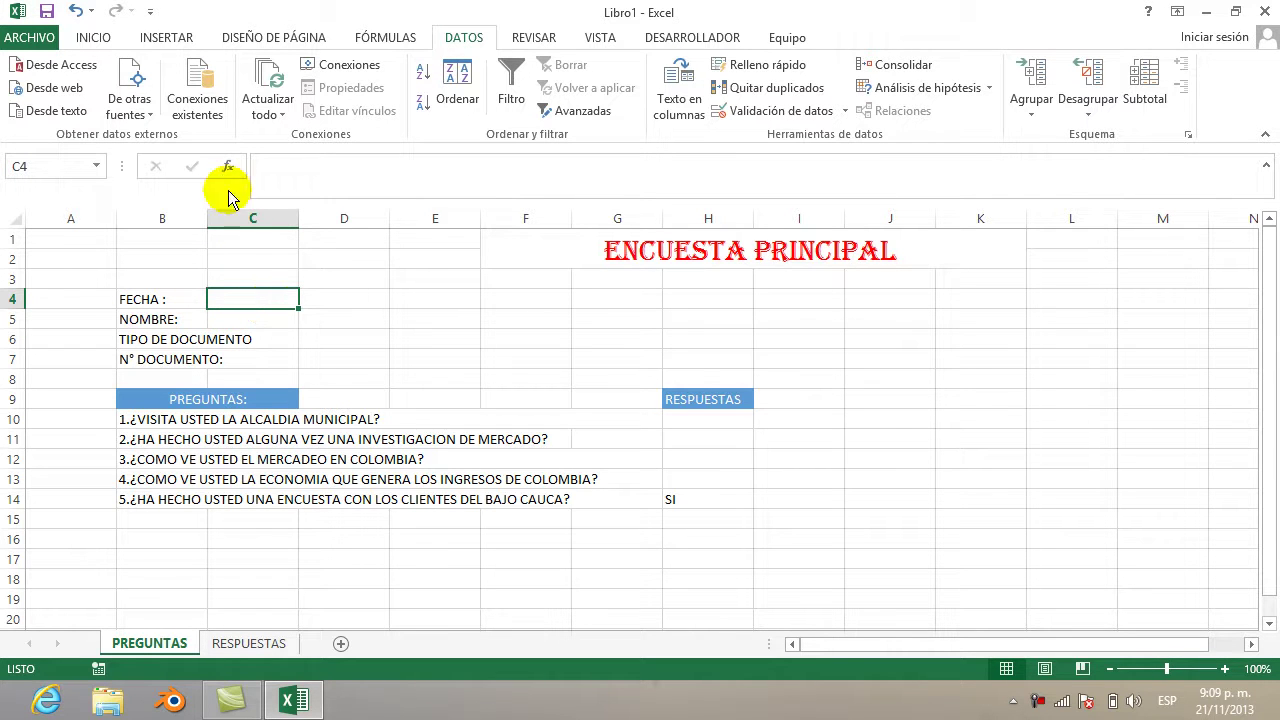
pyautogui.click(95, 38)
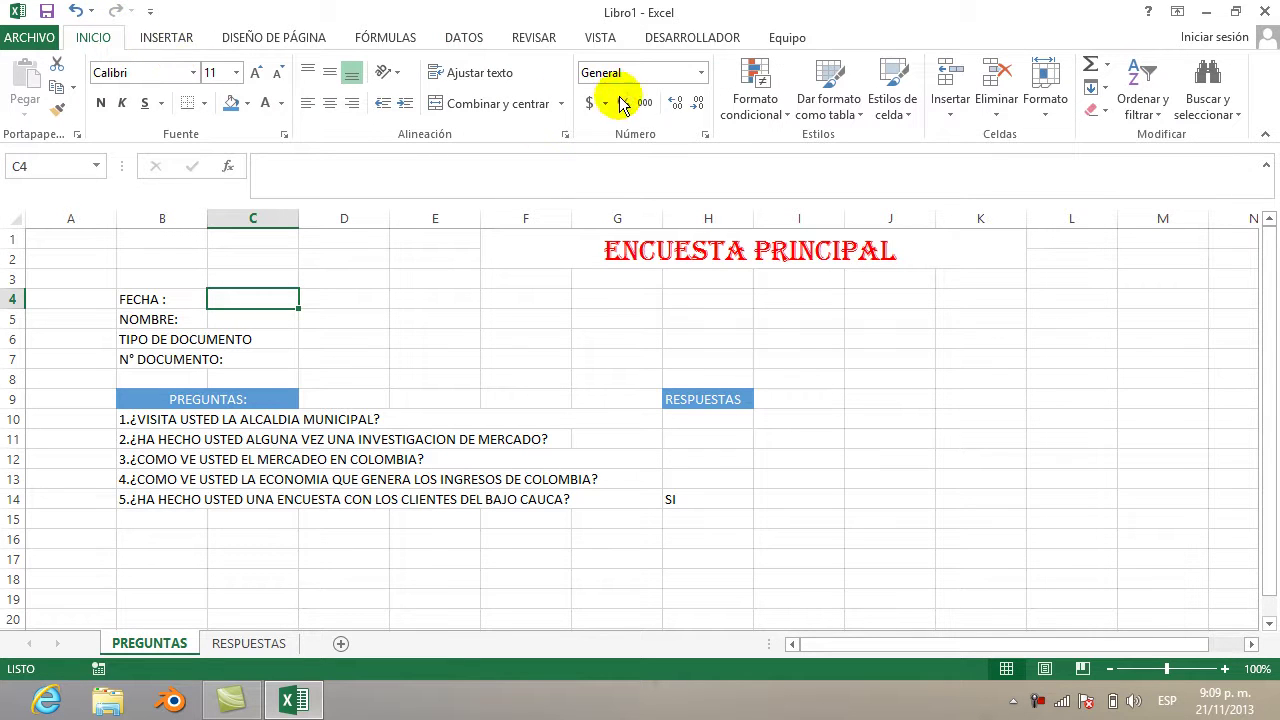
pyautogui.click(641, 72)
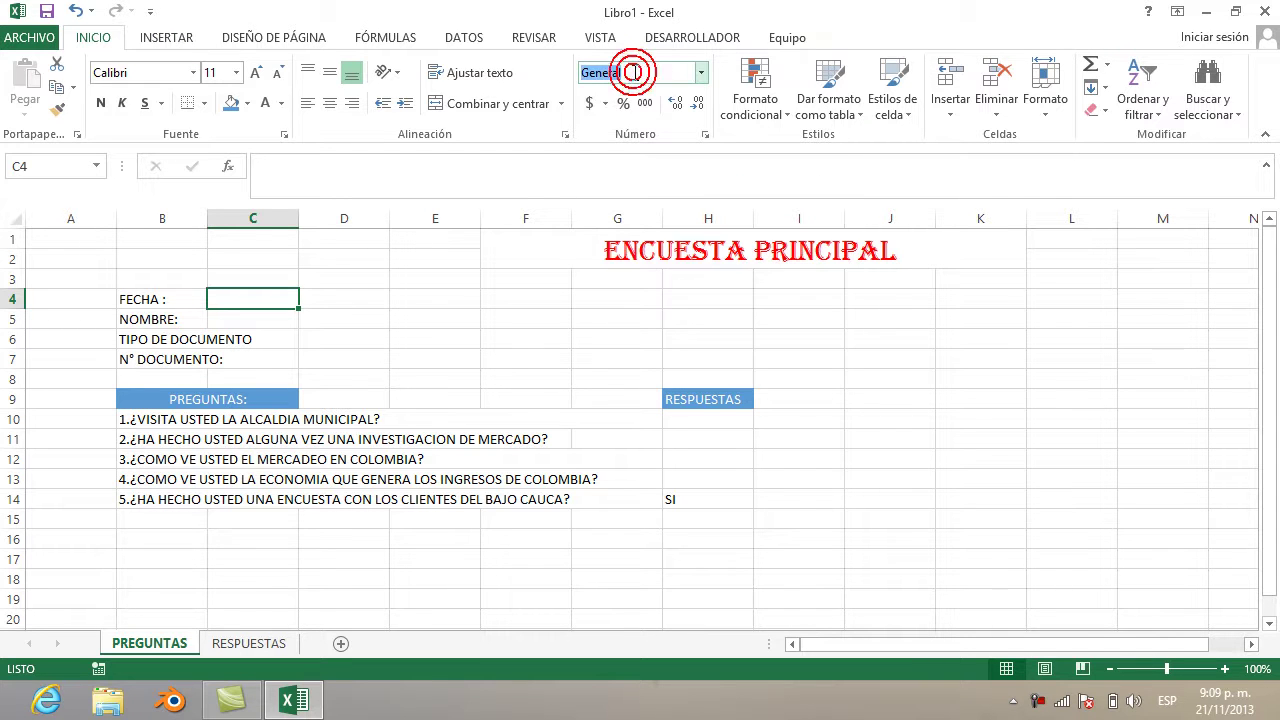
pyautogui.click(700, 74)
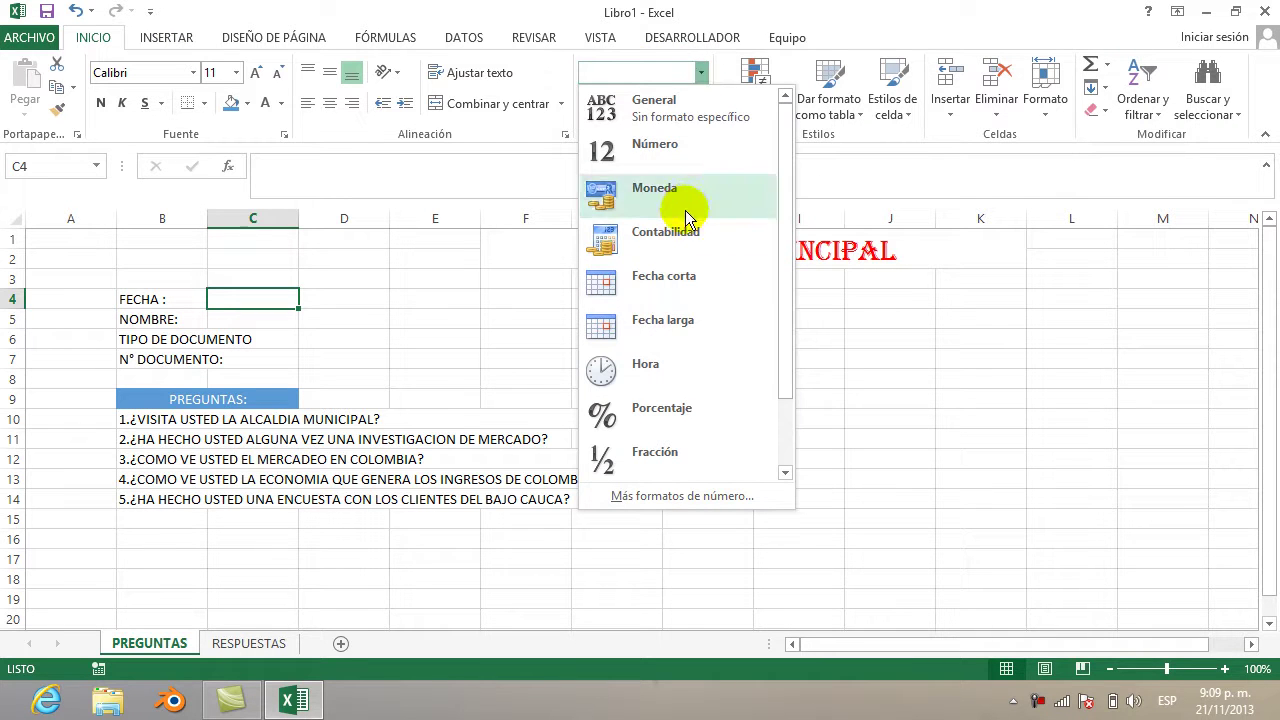
pyautogui.click(688, 290)
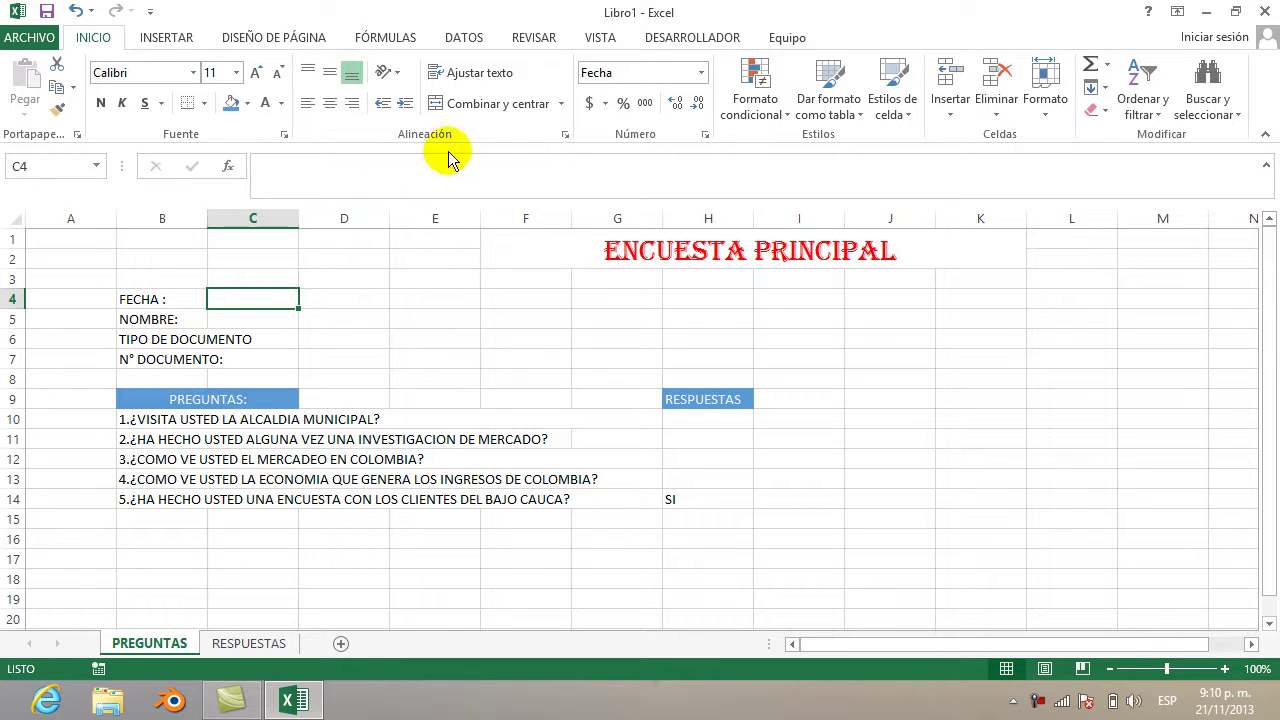
pyautogui.click(622, 73)
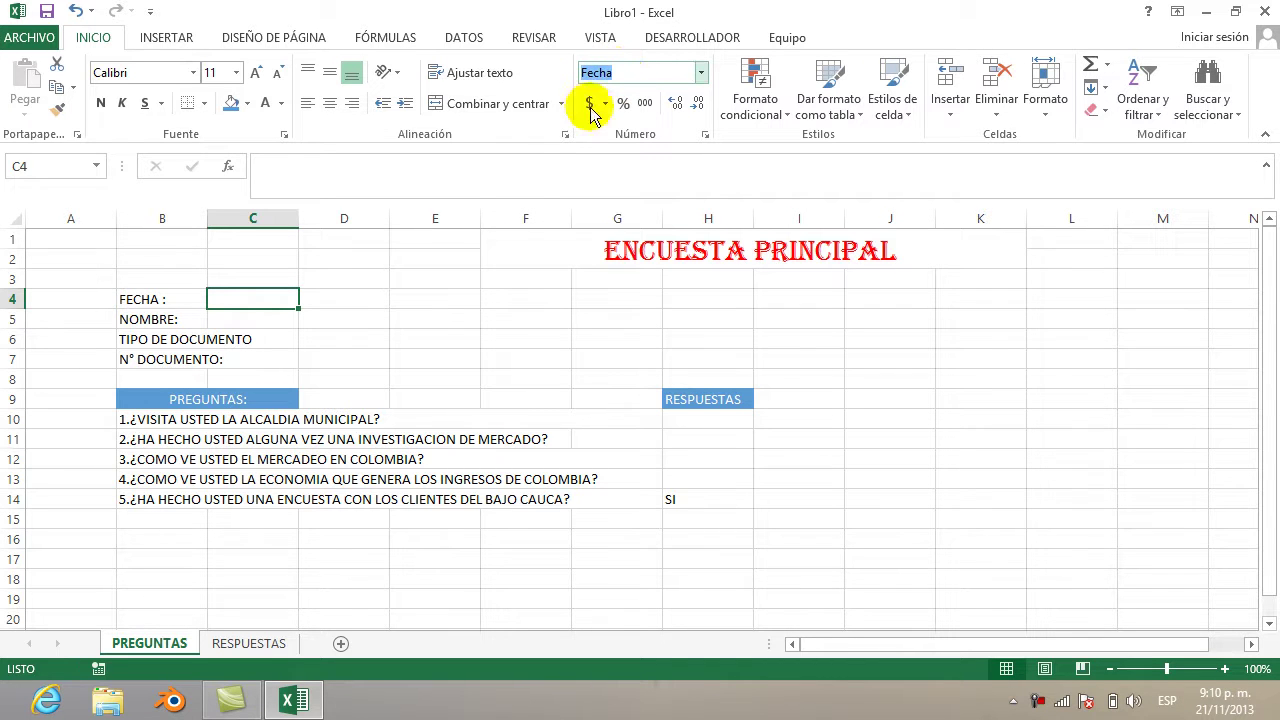
pyautogui.click(334, 321)
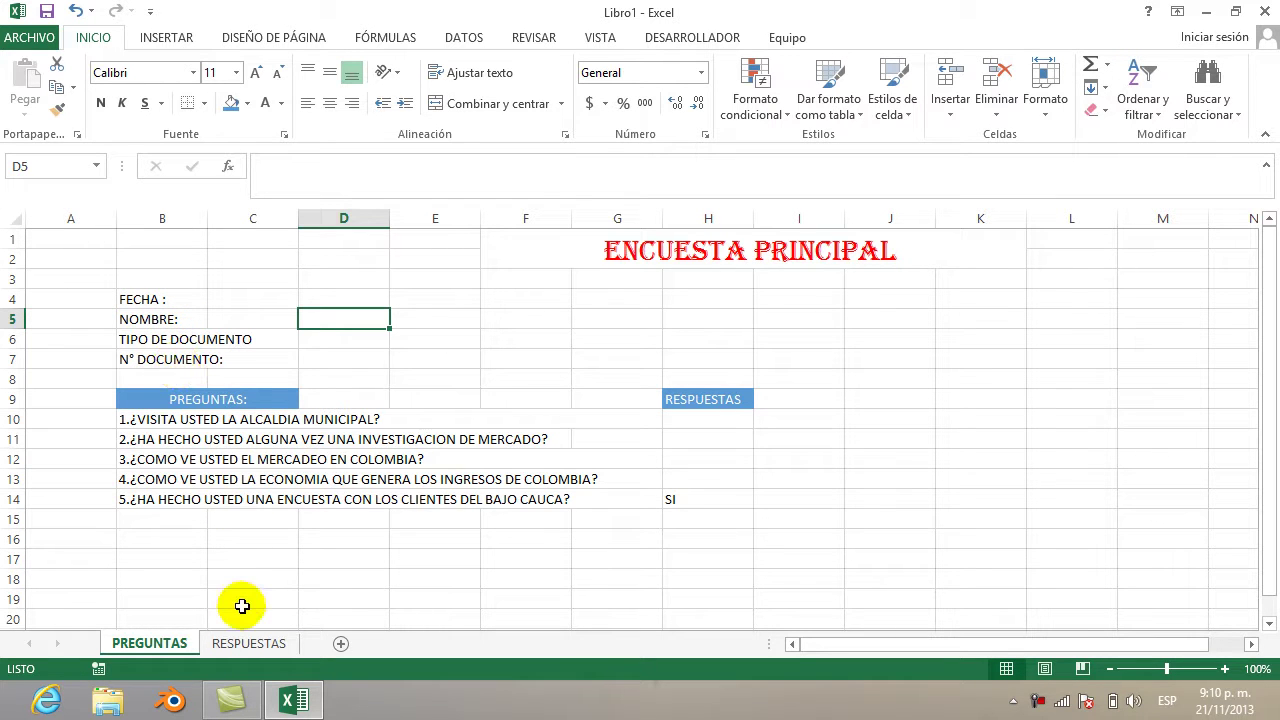
# On the RESPUESTAS sheet, enter the headings FECHA in A1 and NOMBRE in B1
pyautogui.click(248, 642)
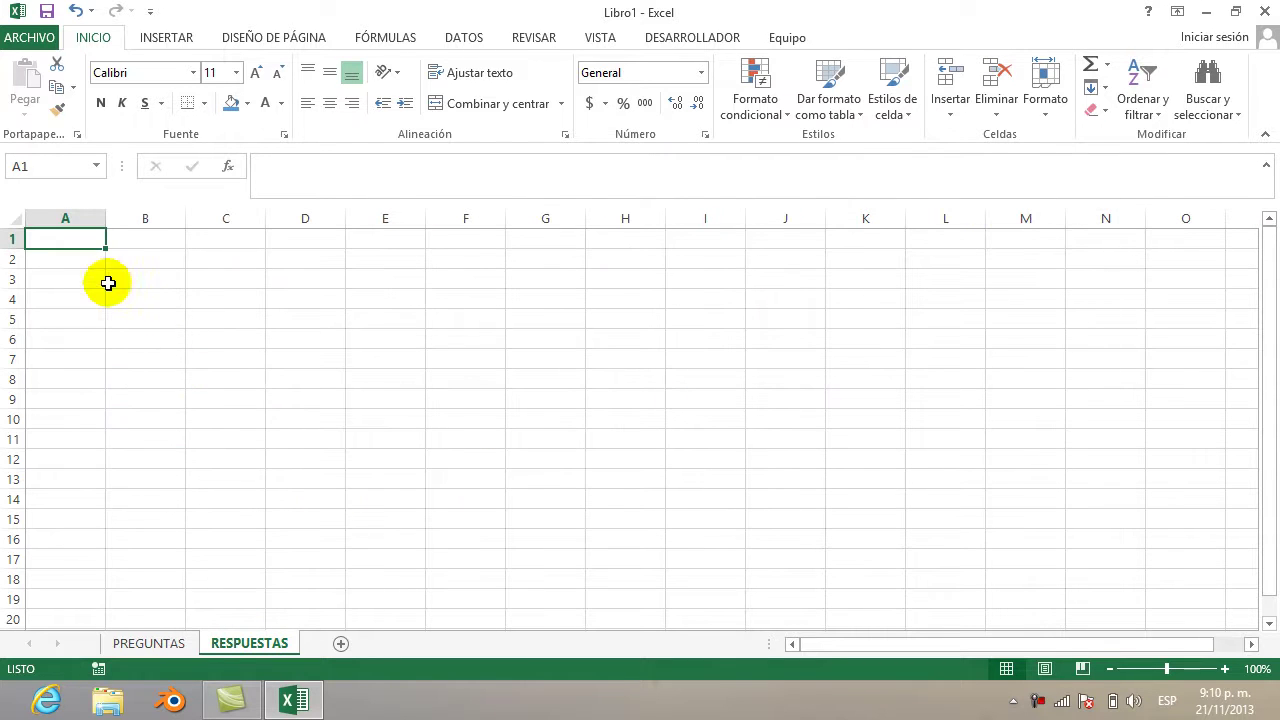
pyautogui.write('FE')
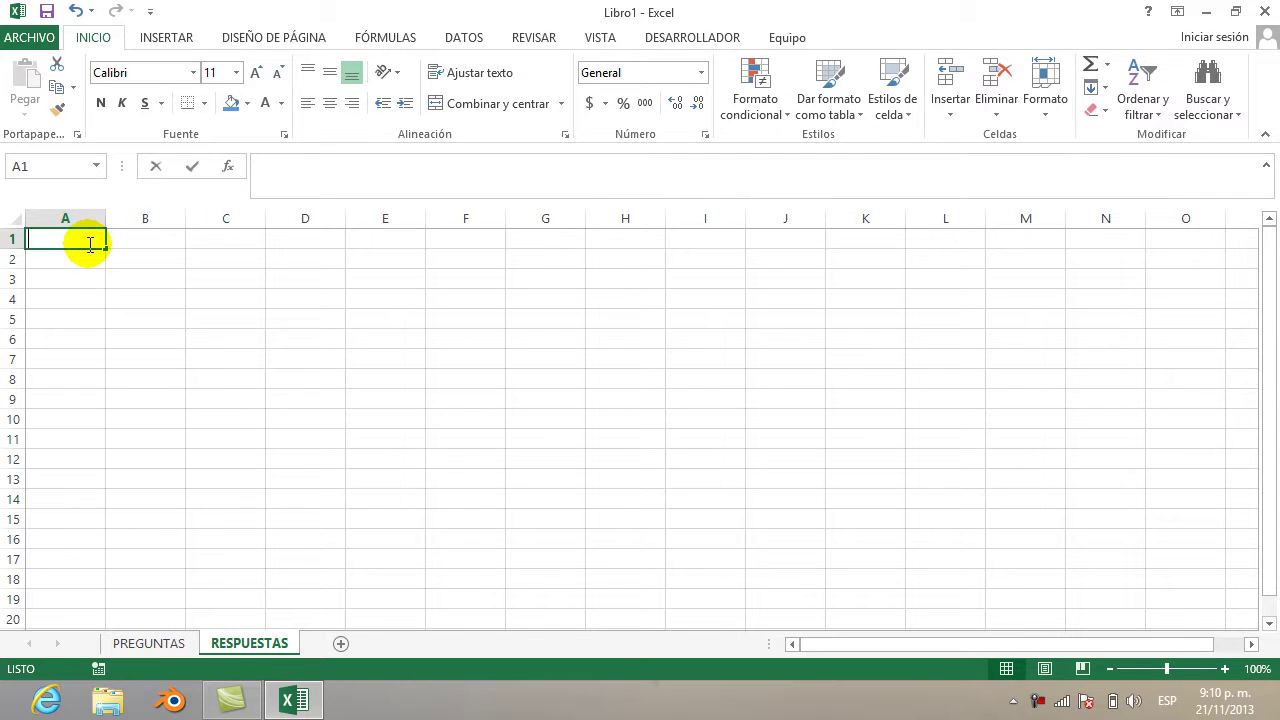
pyautogui.write('CHA')
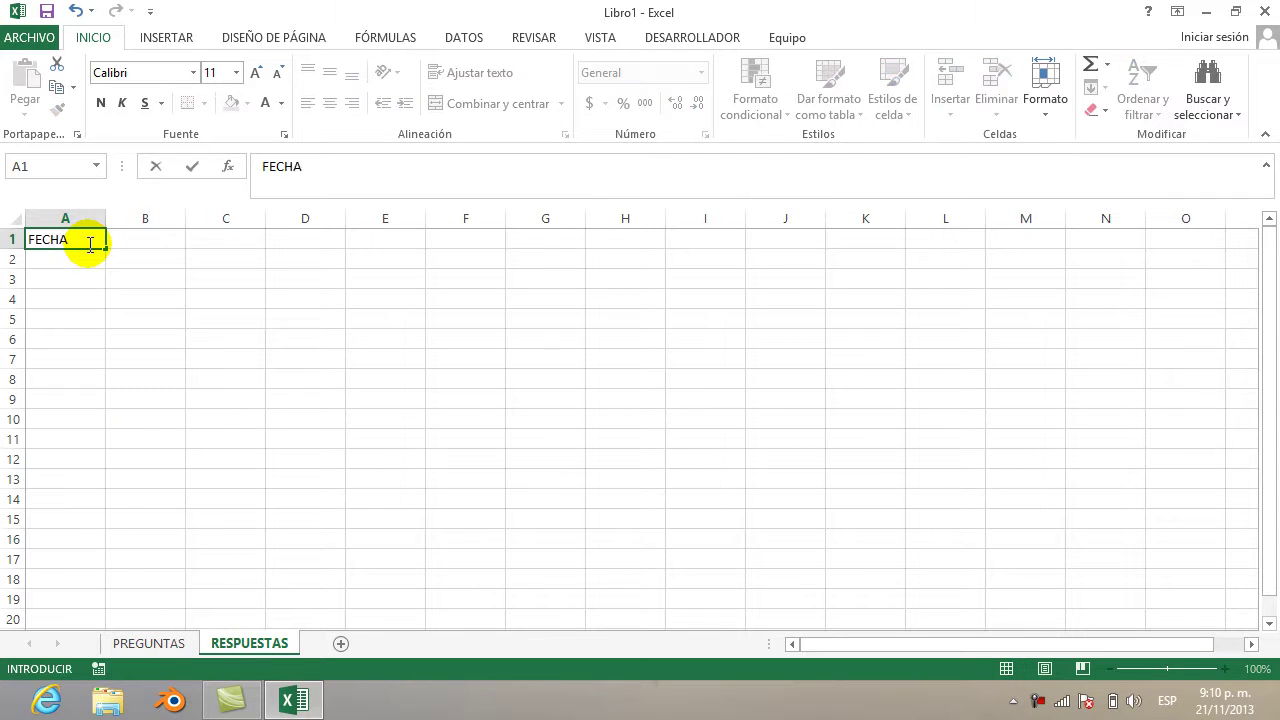
pyautogui.click(140, 239)
pyautogui.write('NOMBRE')
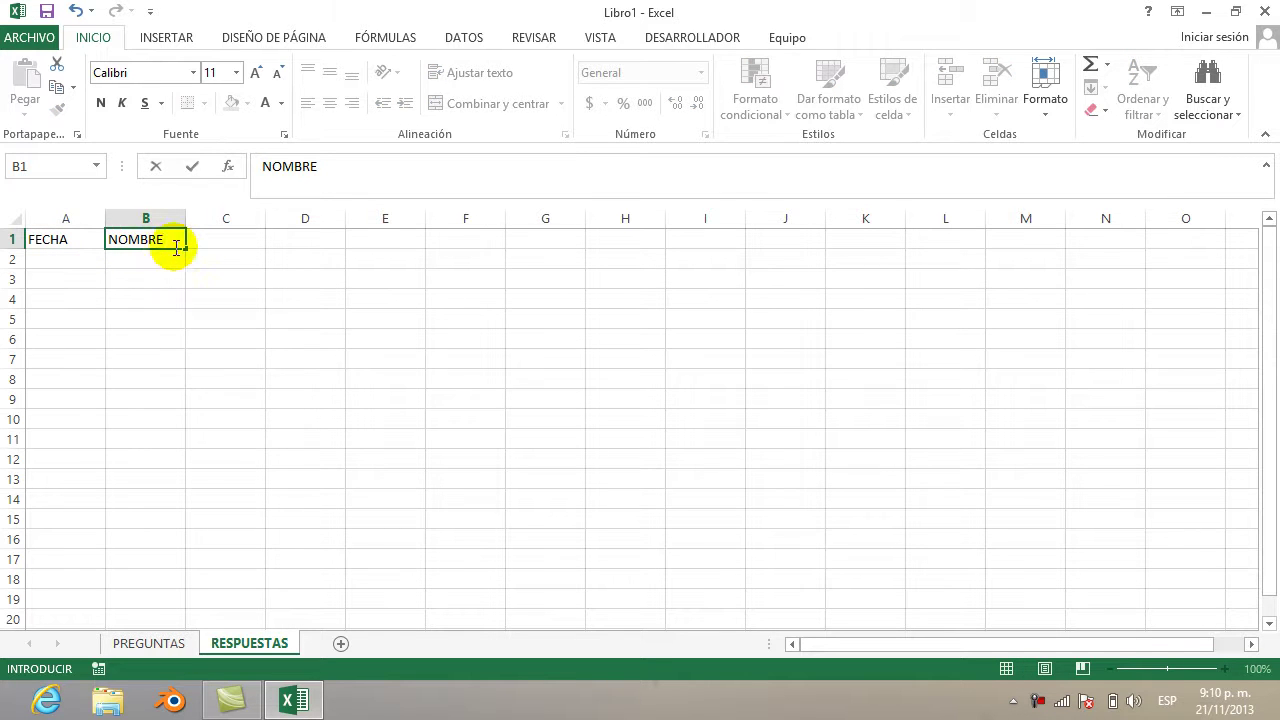
# Enter the headings TIPO DE DOCUMENTO in C1 and N° DOCUMENTO in E1
pyautogui.click(211, 242)
pyautogui.write('T')
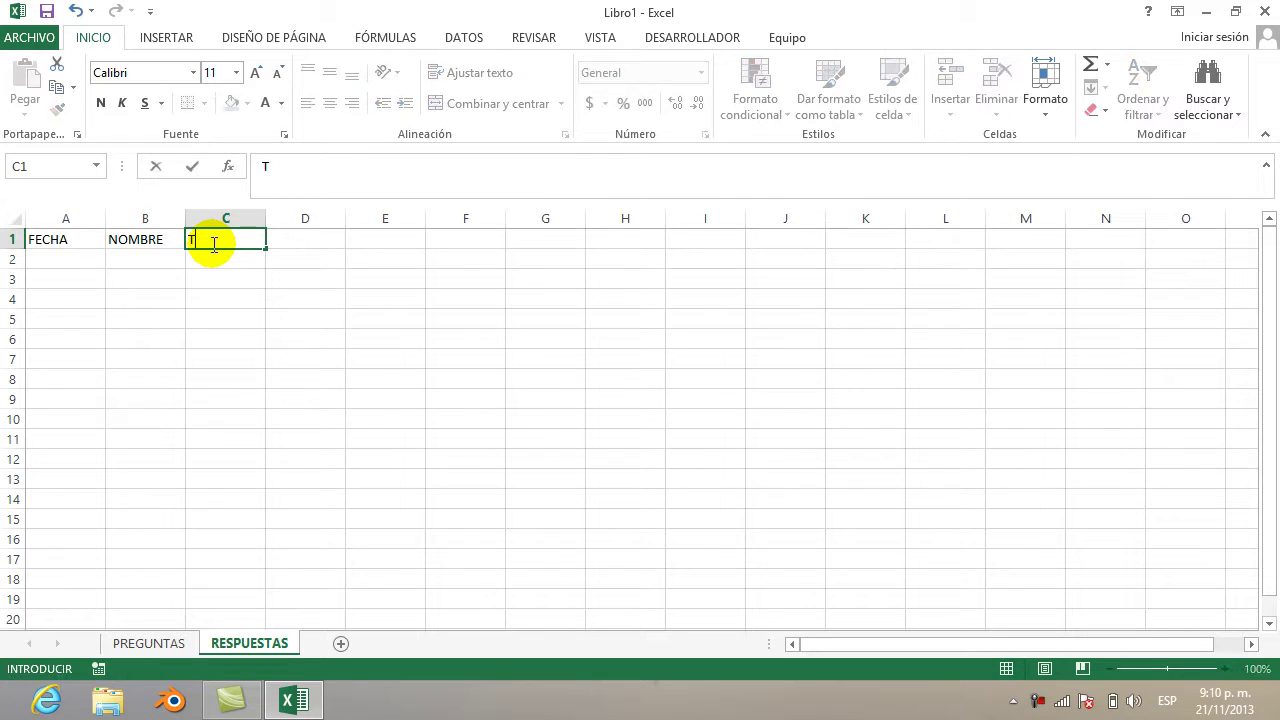
pyautogui.write('IPO DE DOCUMENTO')
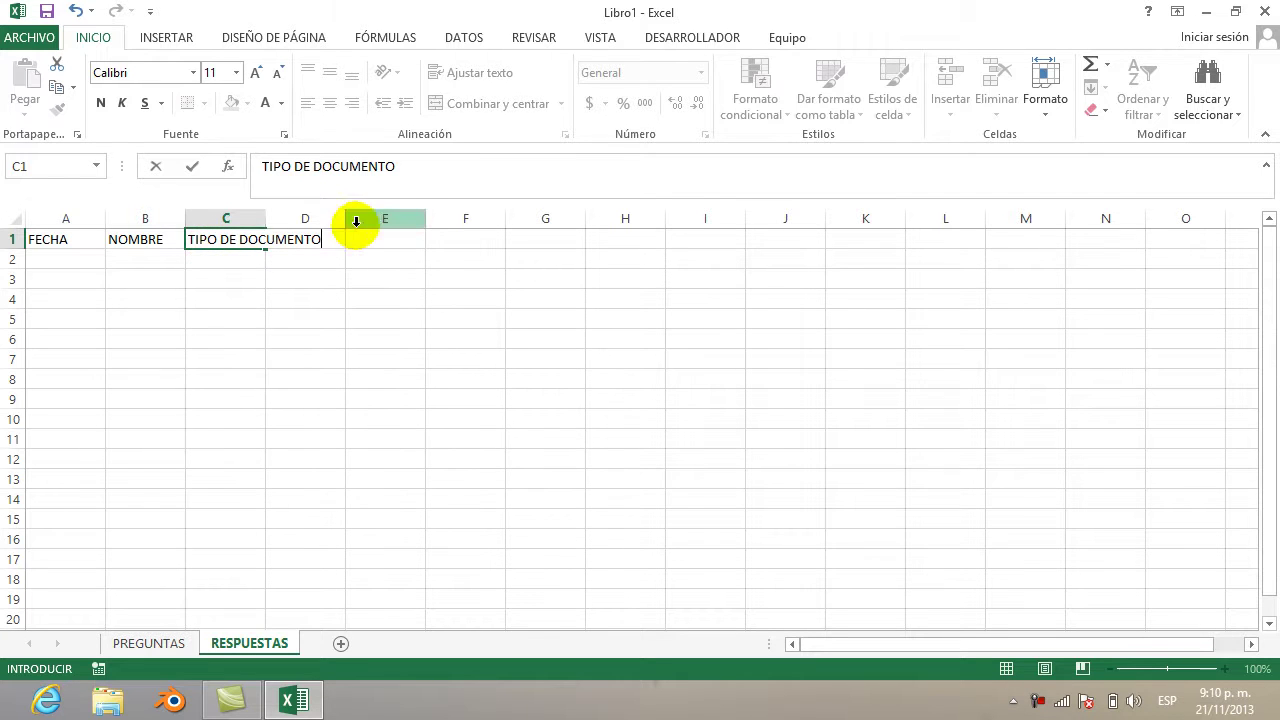
pyautogui.click(368, 242)
pyautogui.write('N° DOCUMENTO')
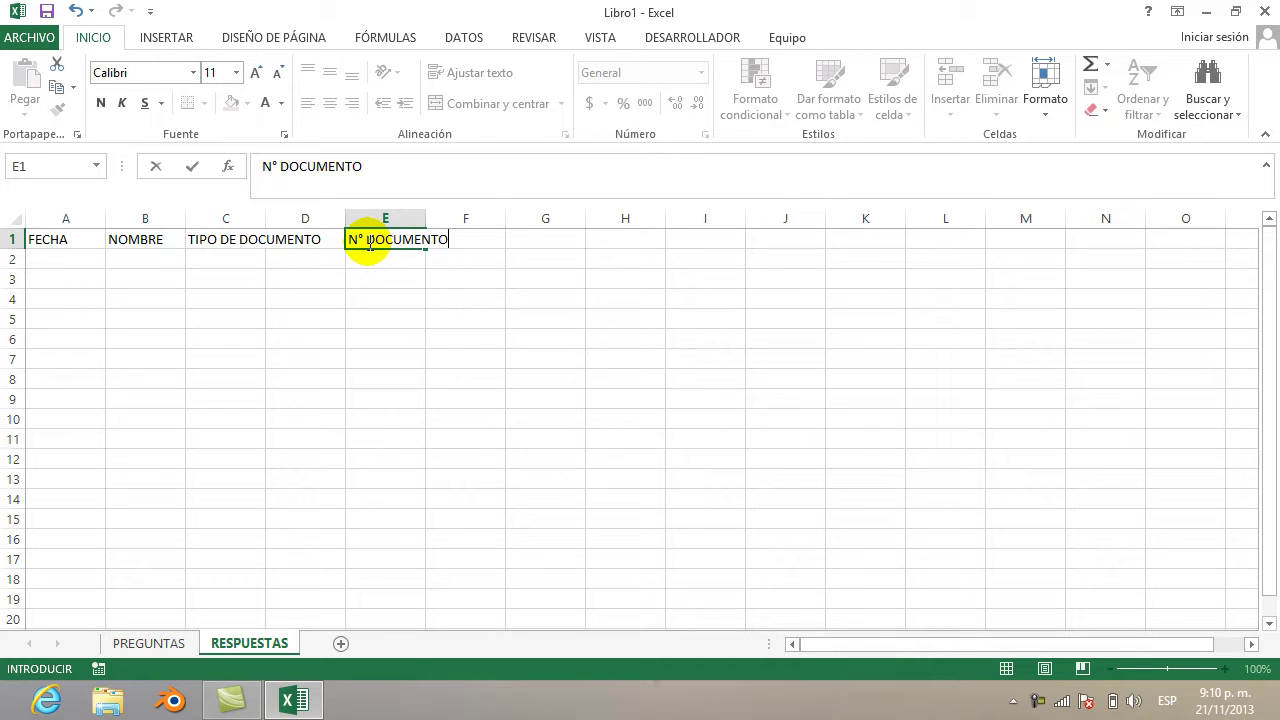
pyautogui.doubleClick(482, 238)
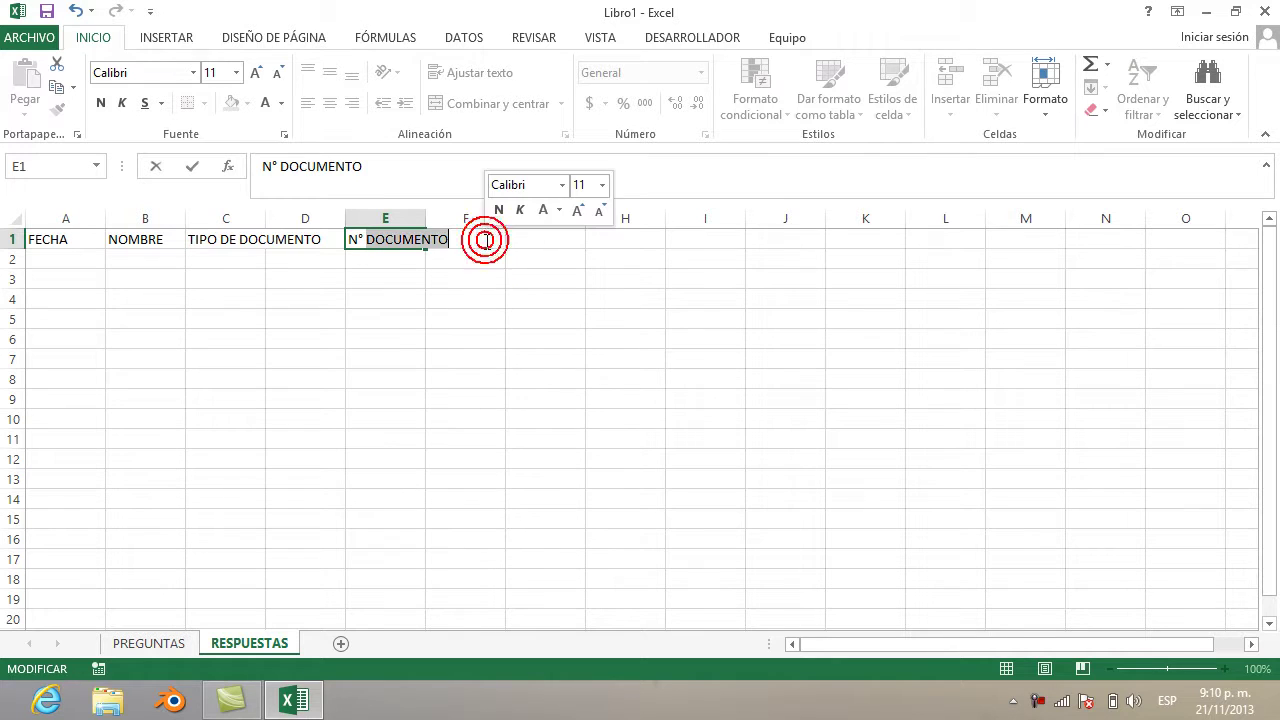
pyautogui.press('Return')
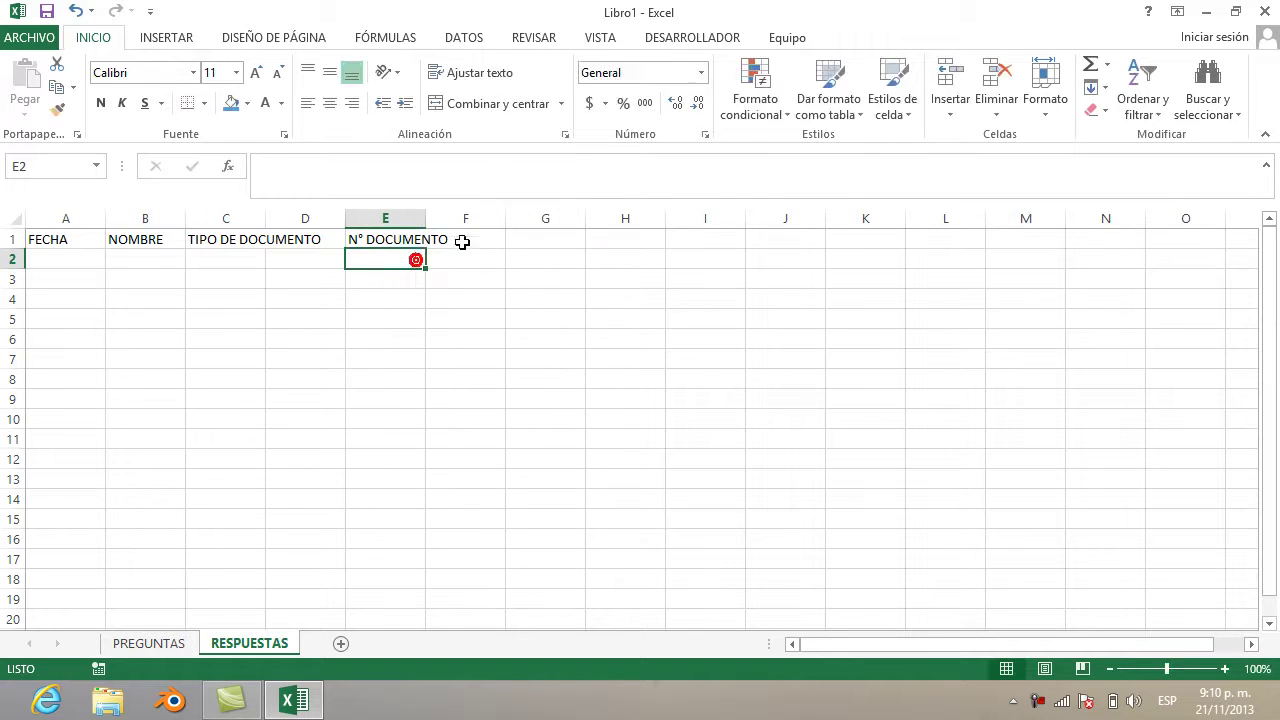
# Check the questions on the PREGUNTAS sheet and enter the heading PREG-1 in cell F1 of RESPUESTAS
pyautogui.click(484, 237)
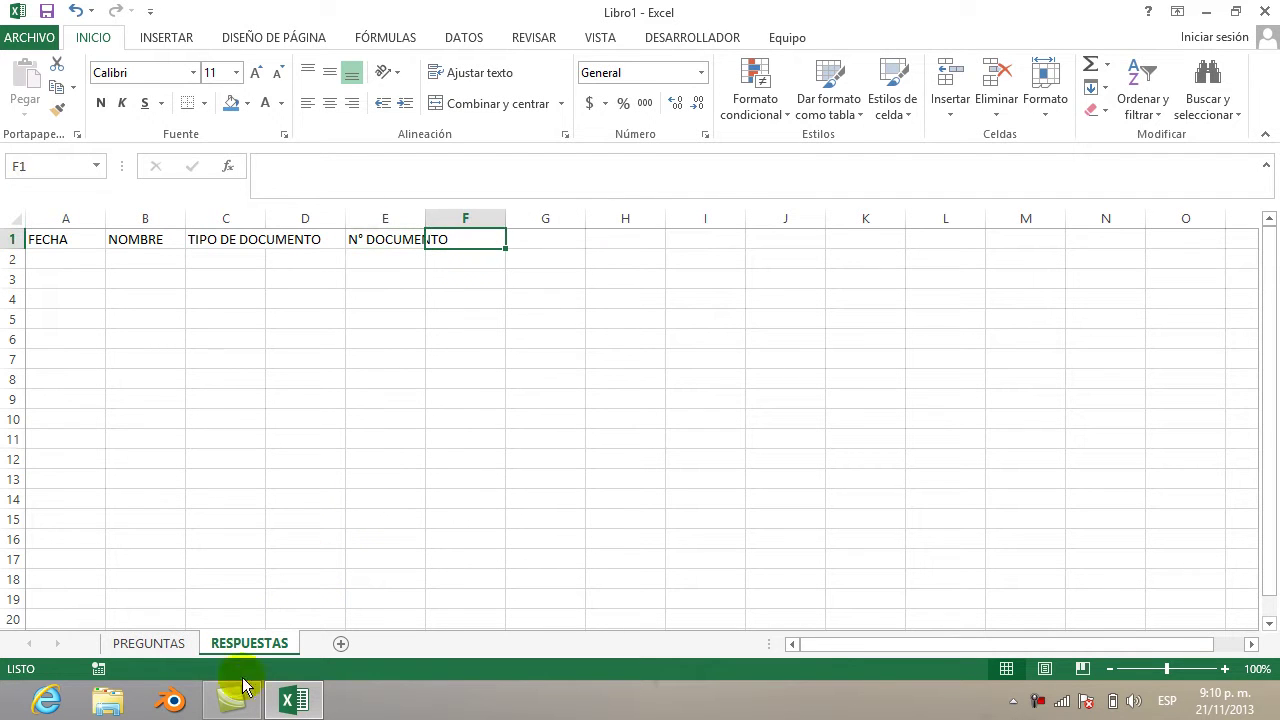
pyautogui.click(150, 643)
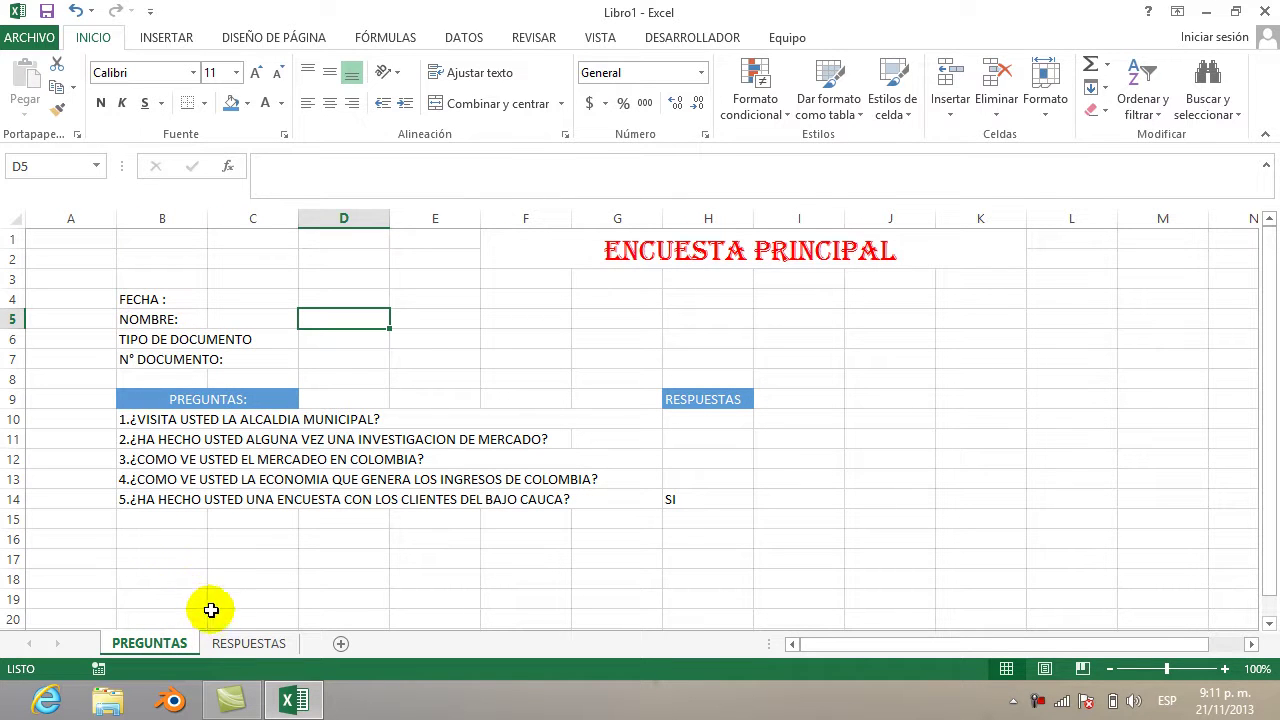
pyautogui.click(245, 643)
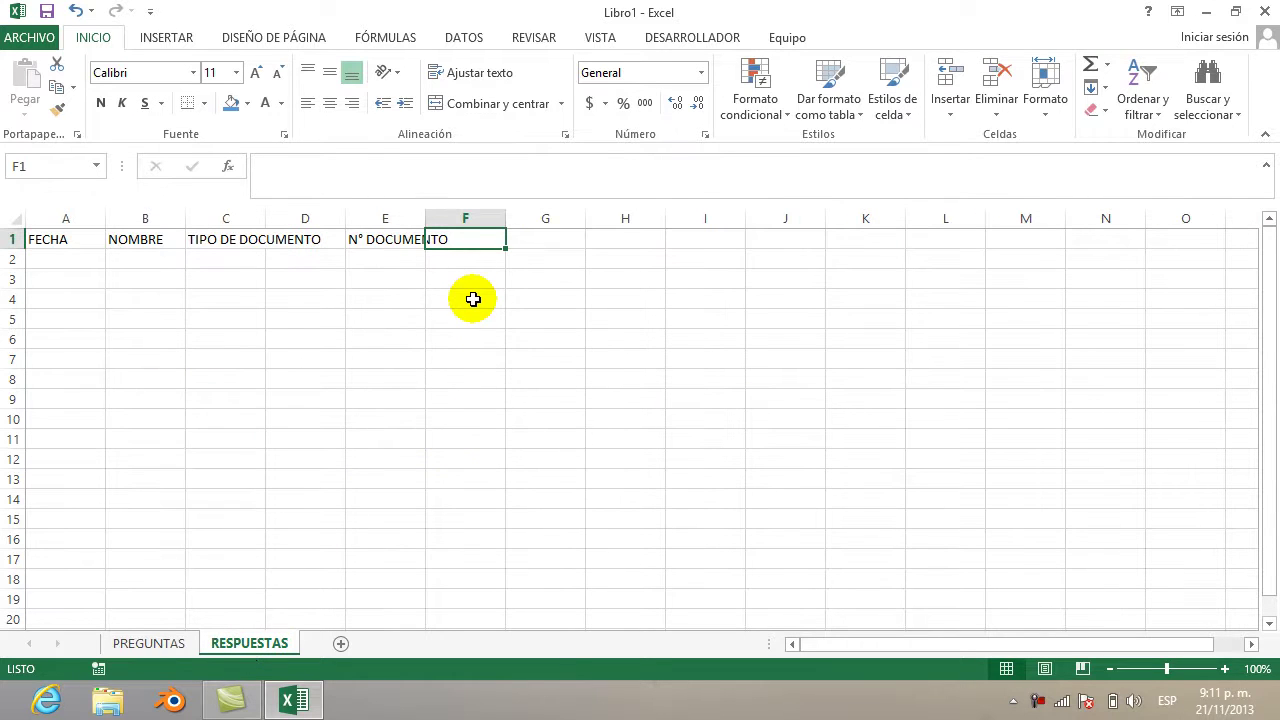
pyautogui.write('PREG')
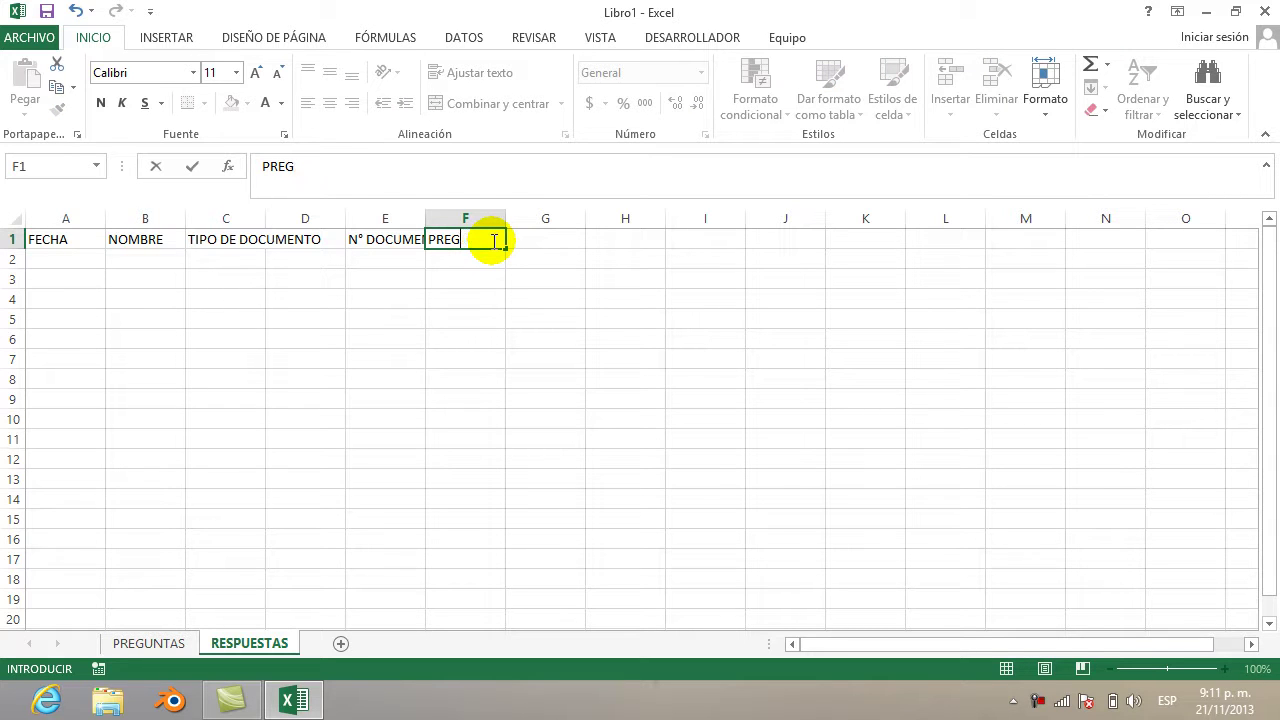
pyautogui.write('-1')
pyautogui.click(531, 245)
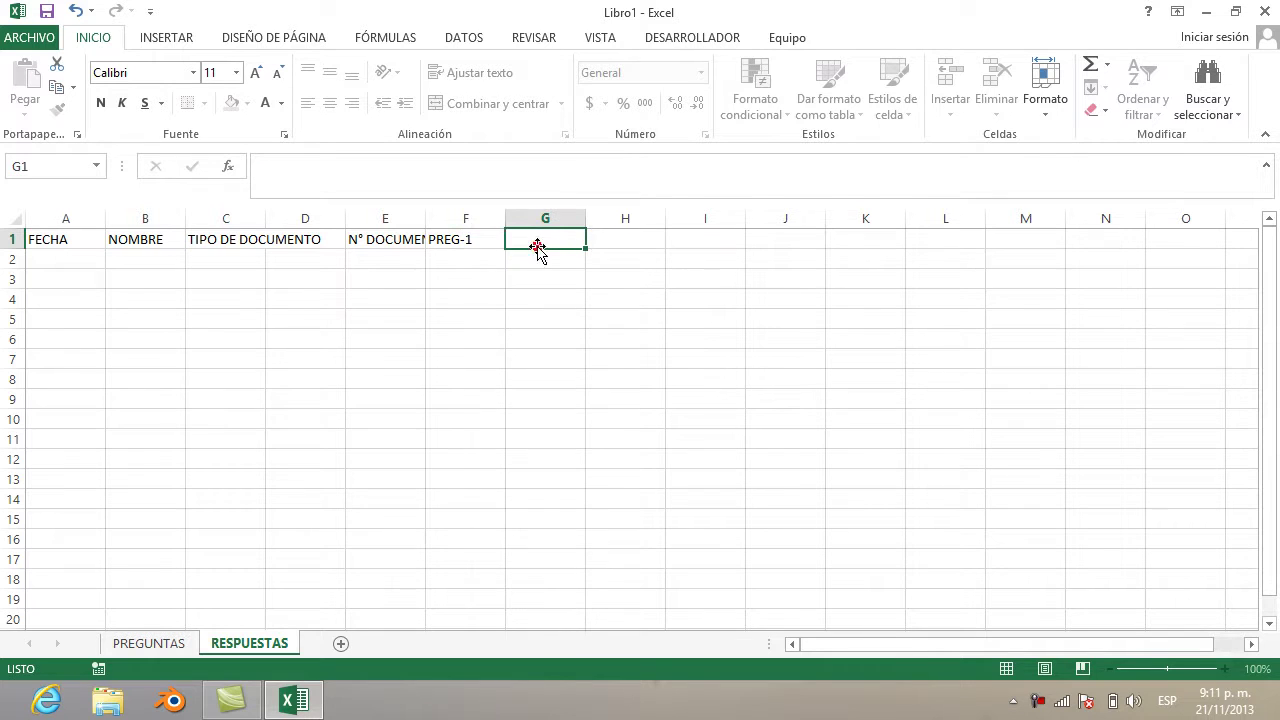
# Copy the PREG-1 heading from F1 into cells G1, H1, I1 and J1
pyautogui.click(466, 238)
pyautogui.hotkey('ctrl', 'c')
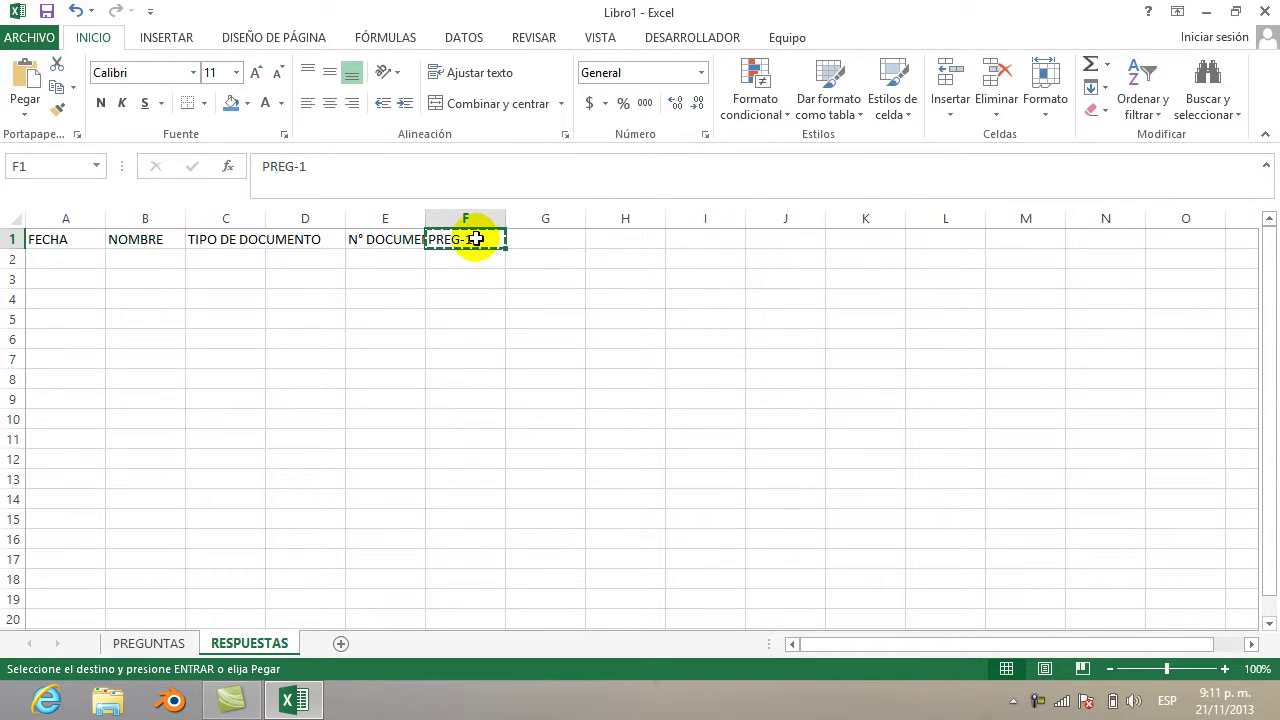
pyautogui.click(527, 240)
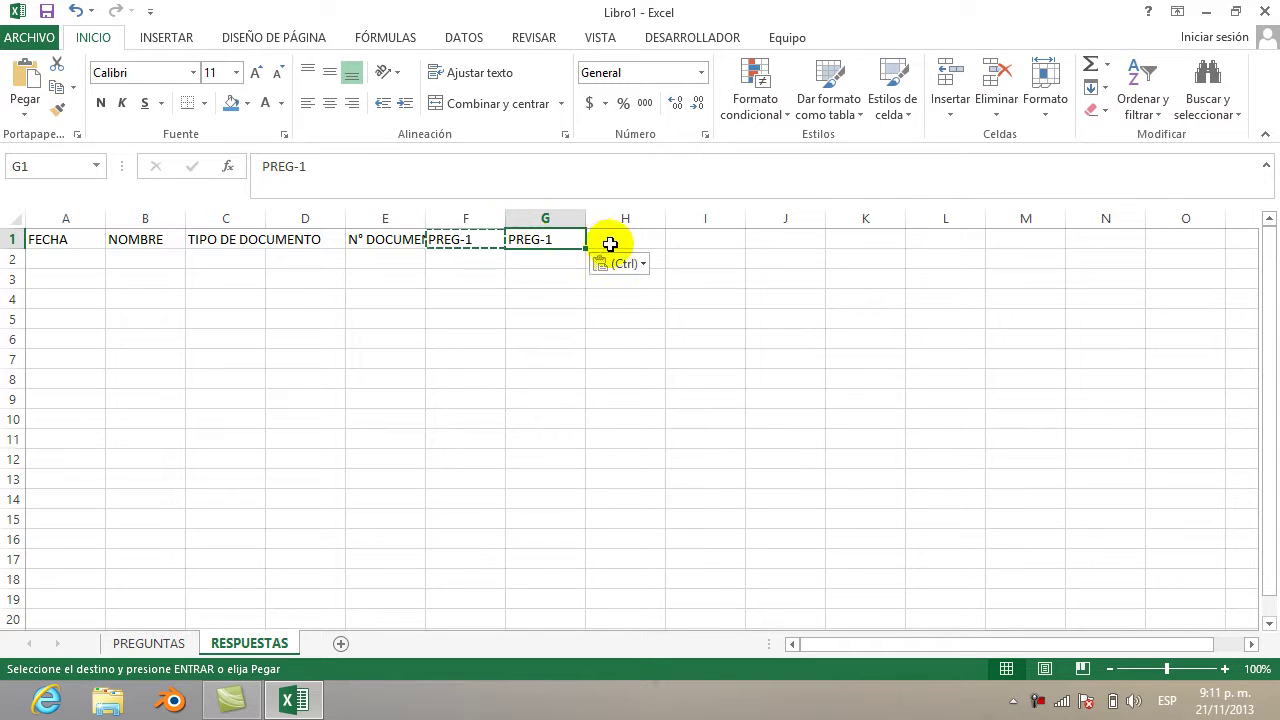
pyautogui.click(616, 243)
pyautogui.hotkey('ctrl', 'v')
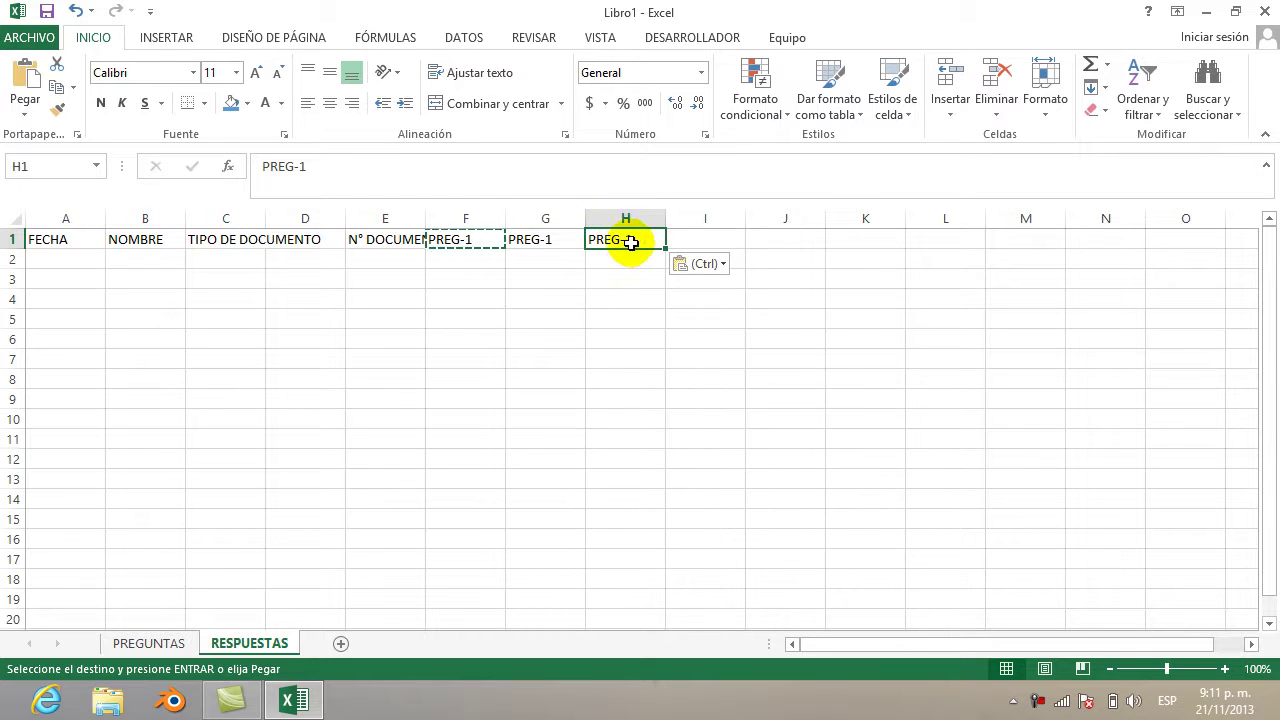
pyautogui.click(689, 240)
pyautogui.hotkey('ctrl', 'v')
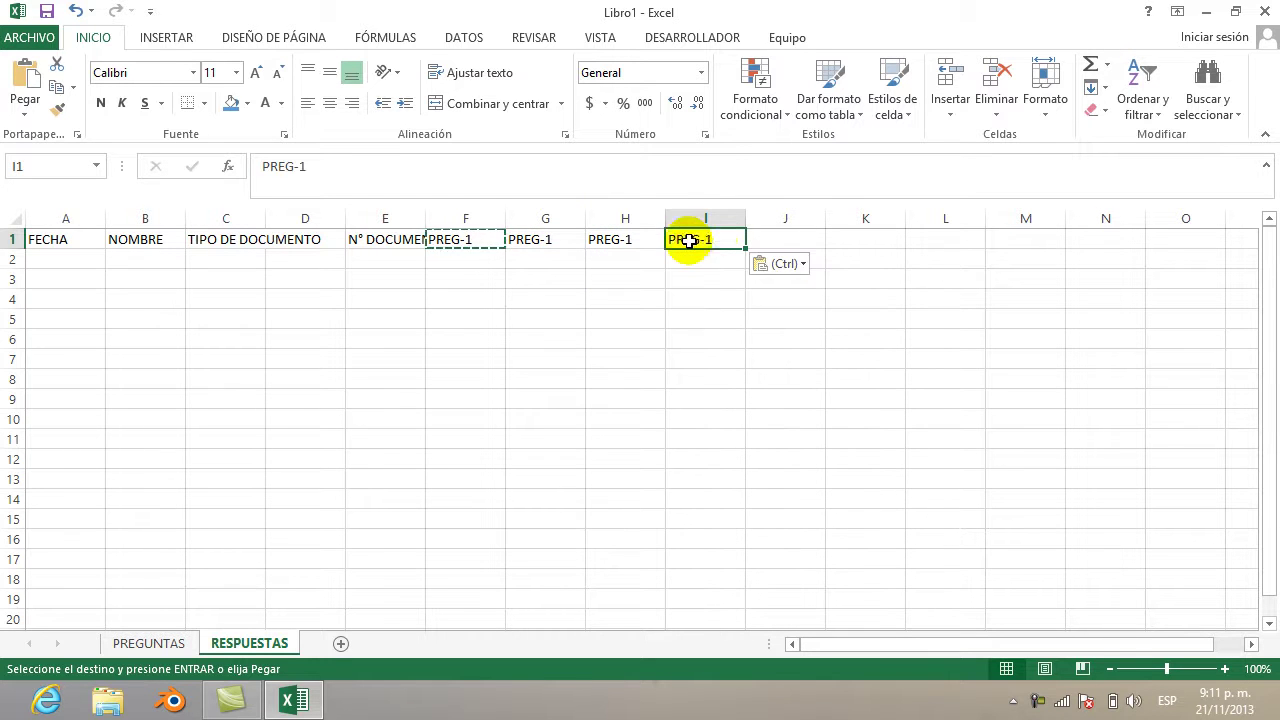
pyautogui.click(767, 241)
pyautogui.hotkey('ctrl', 'v')
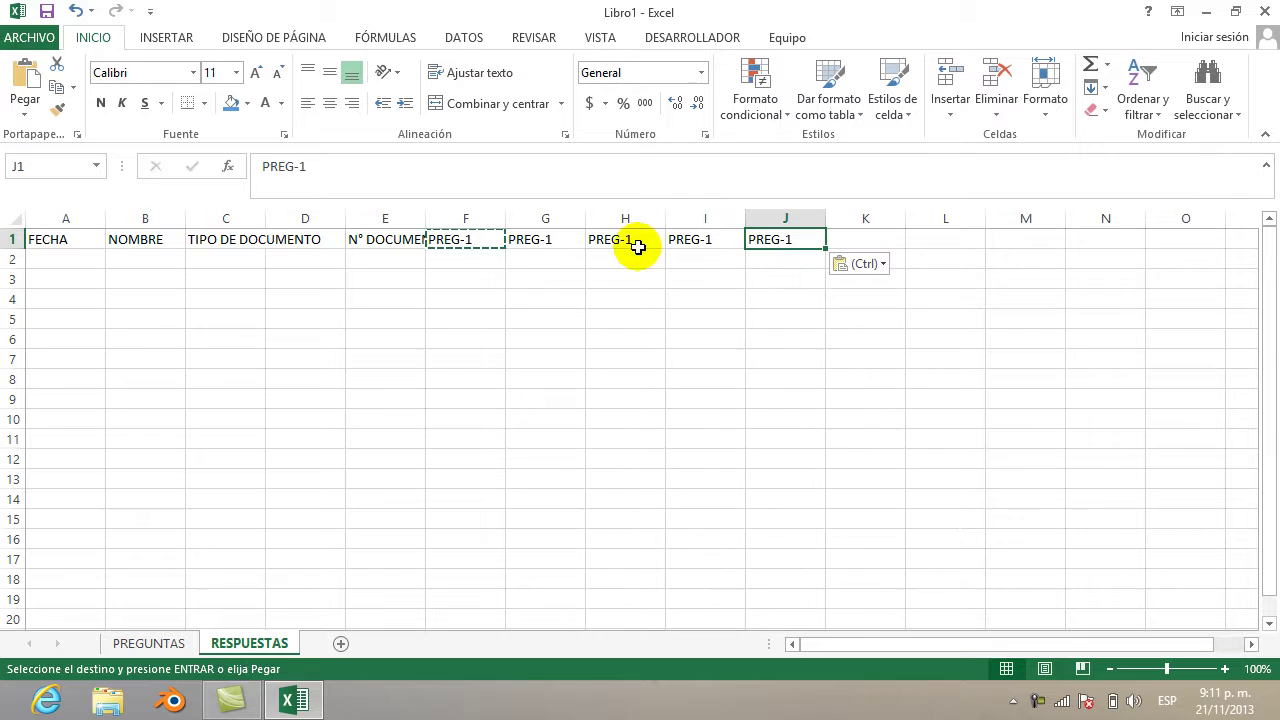
# Renumber the copied question headings, changing G1 to PREG-2 and H1 to PREG-3
pyautogui.click(560, 241)
pyautogui.click(328, 162)
pyautogui.press('BackSpace')
pyautogui.write('2')
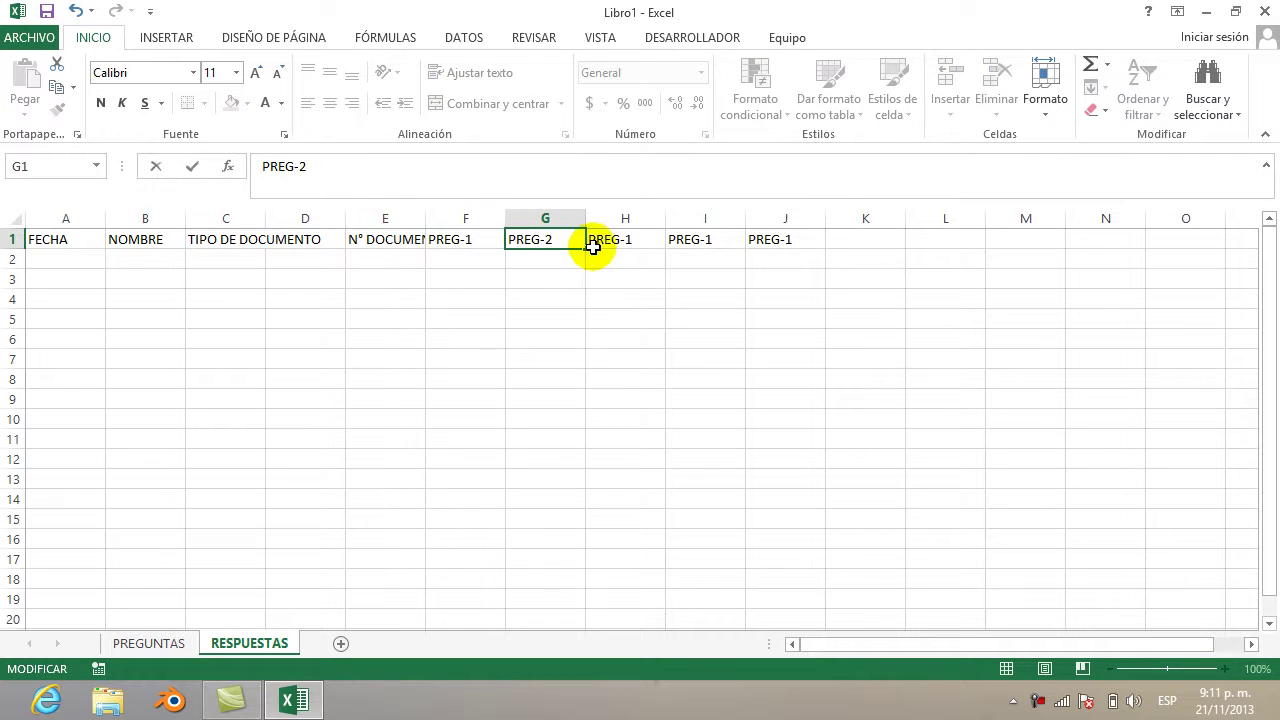
pyautogui.click(625, 241)
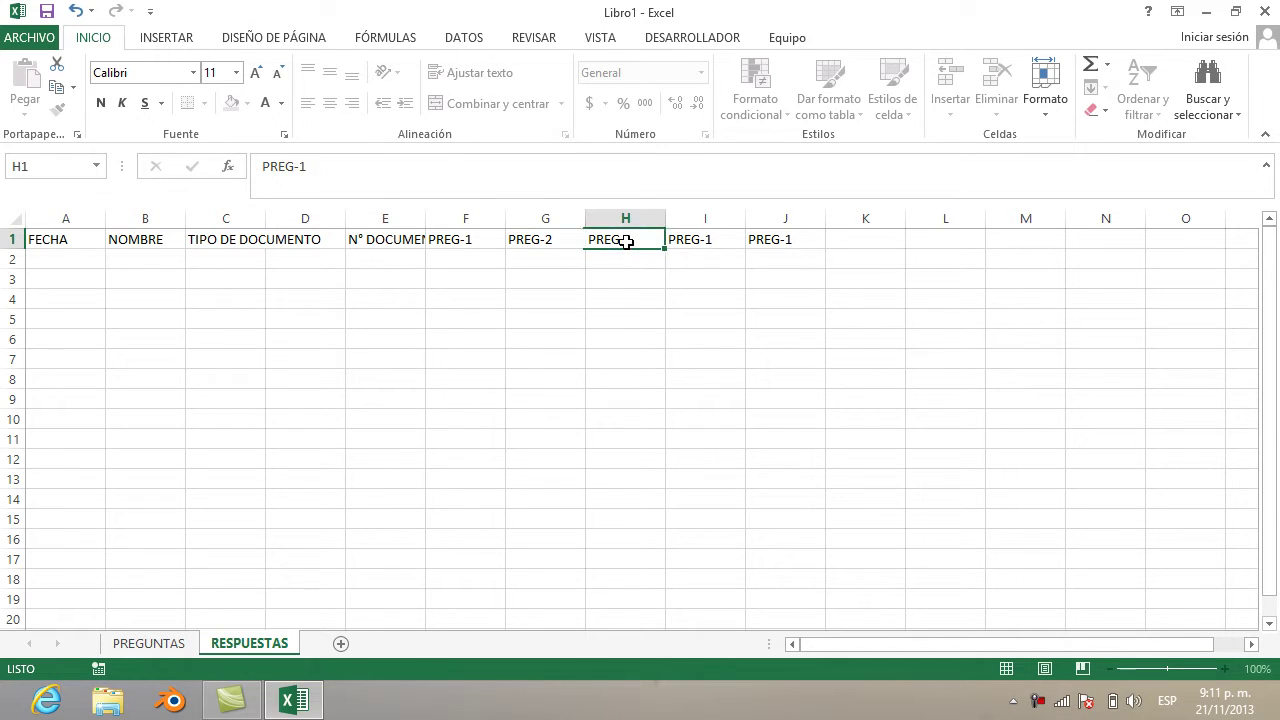
pyautogui.click(316, 166)
pyautogui.write('3')
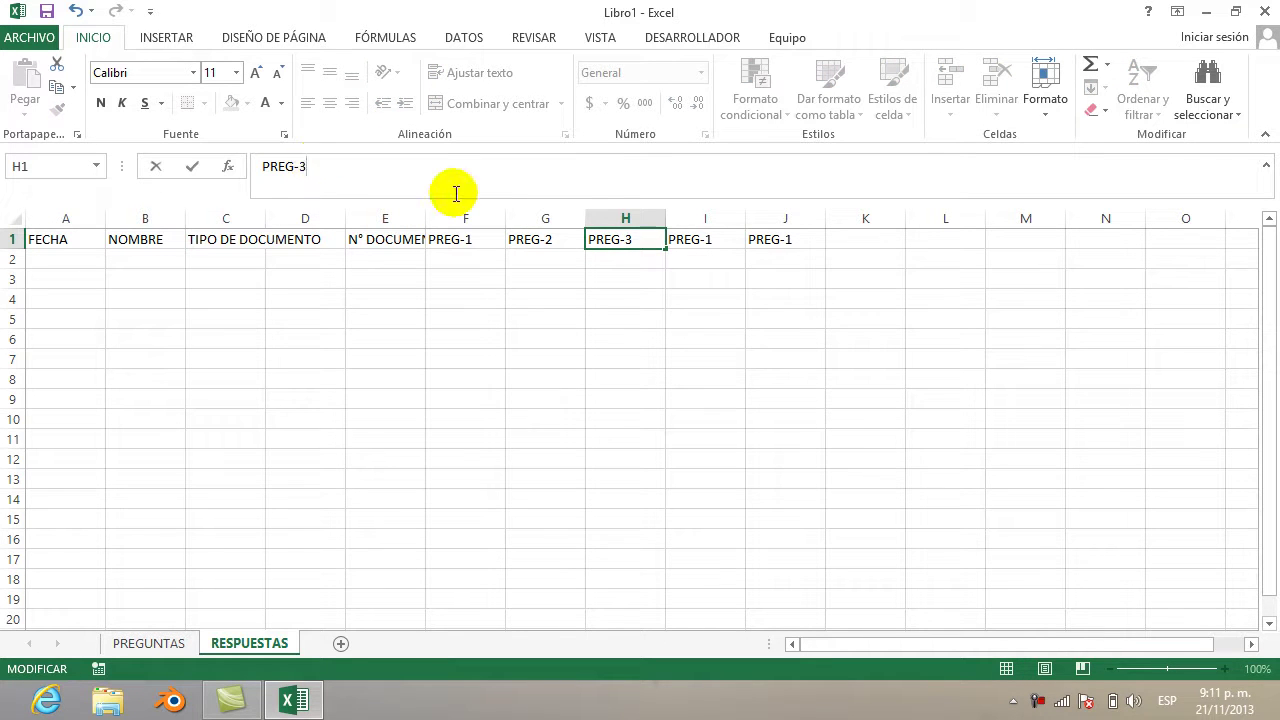
# Rename the header in I1 to PREG-4 and the header in J1 to PREG-5
pyautogui.click(693, 243)
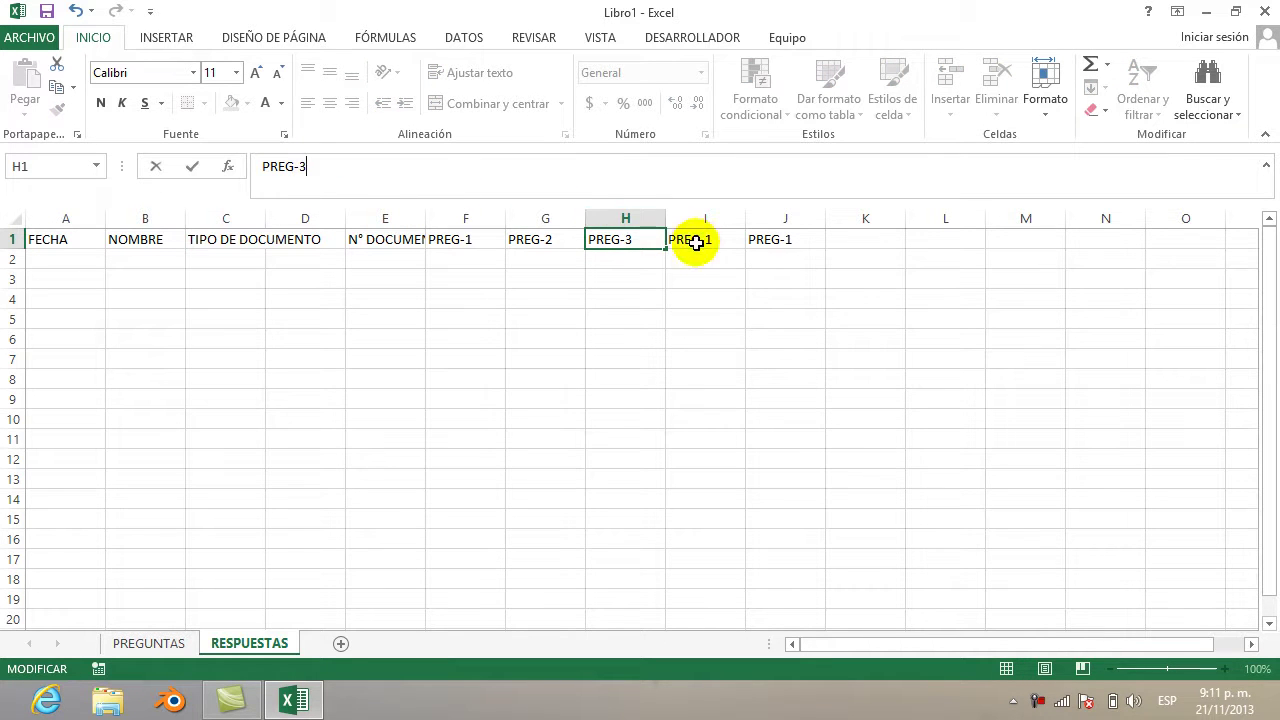
pyautogui.click(316, 168)
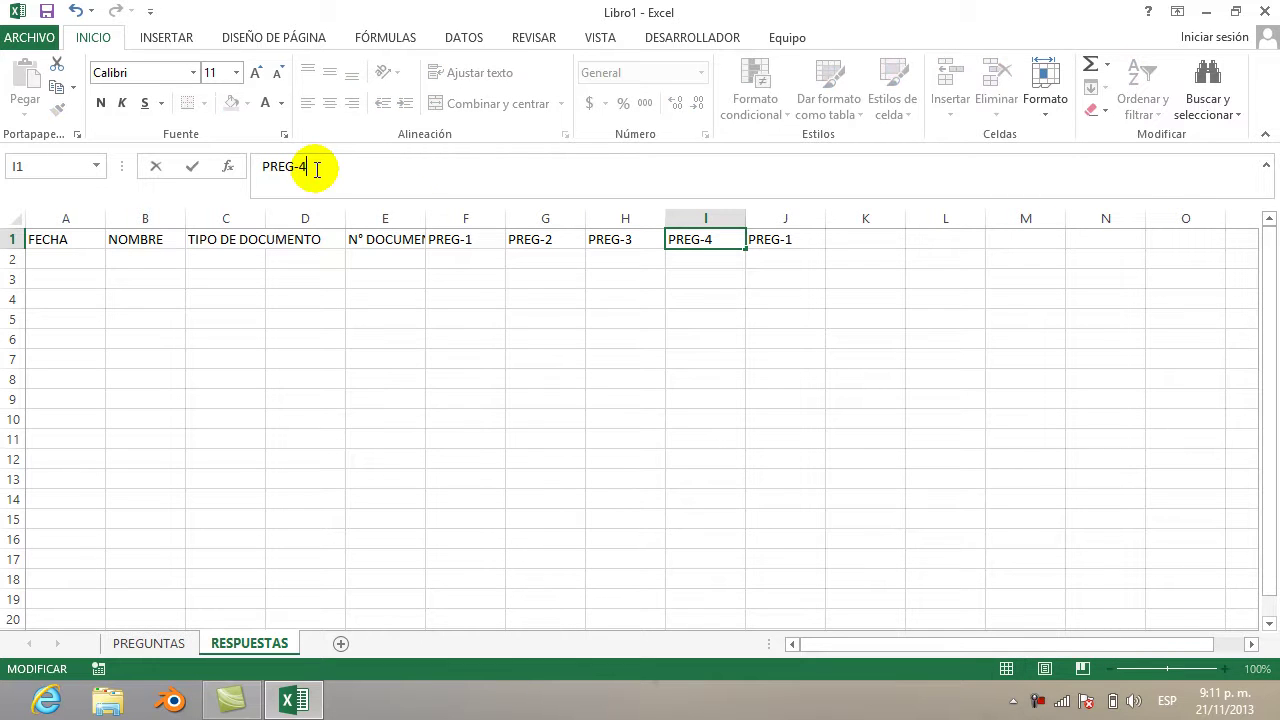
pyautogui.write('4')
pyautogui.click(778, 242)
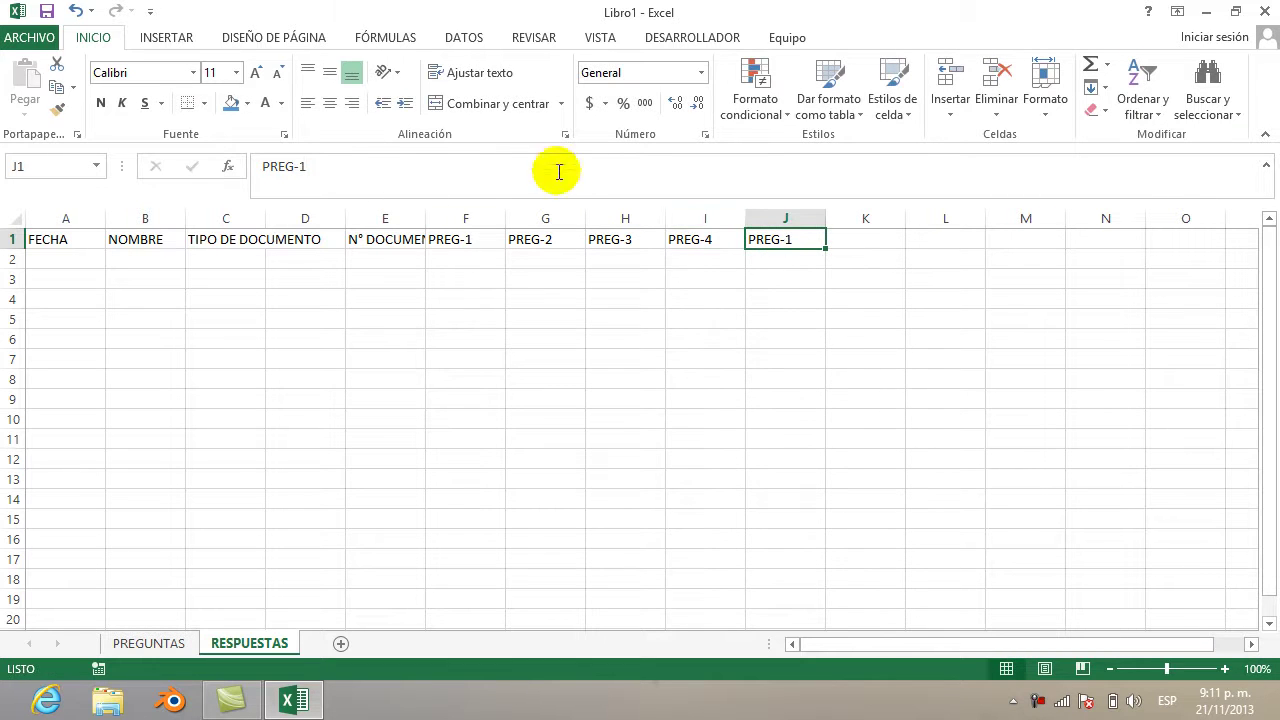
pyautogui.click(333, 172)
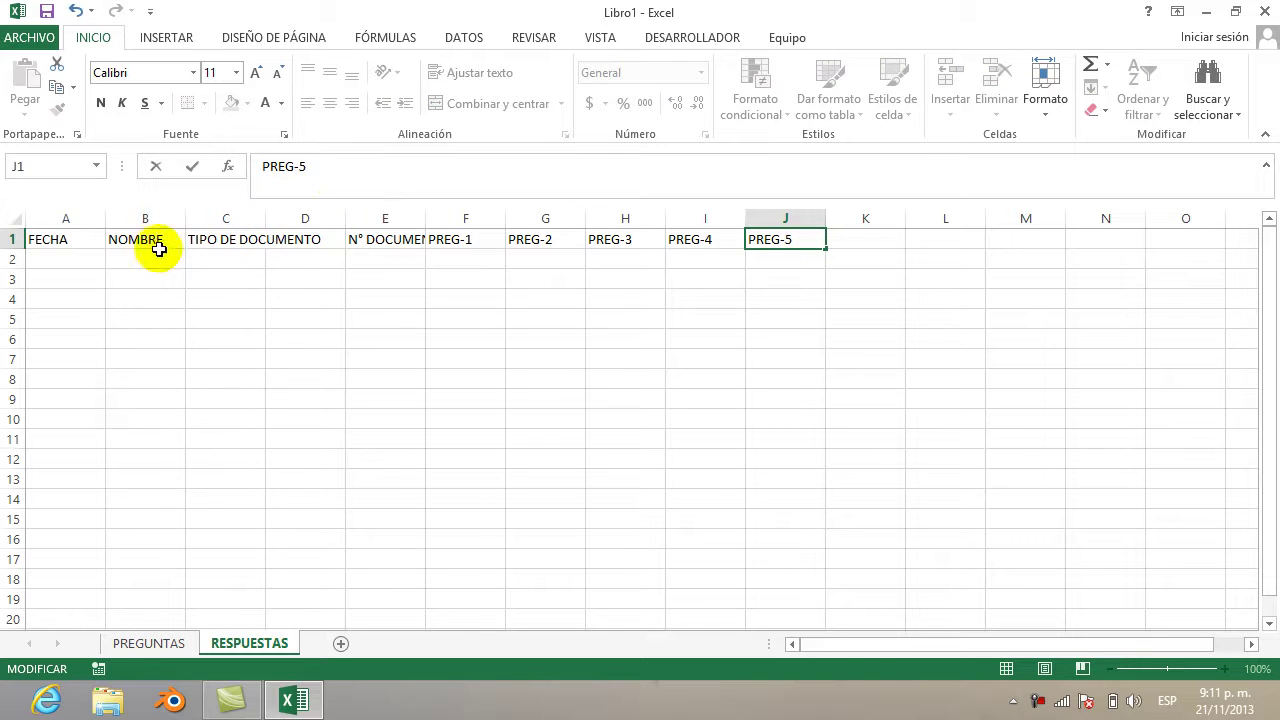
# Widen all columns of the RESPUESTAS sheet equally until the N° DOCUMENTO header fits in its column
pyautogui.click(17, 222)
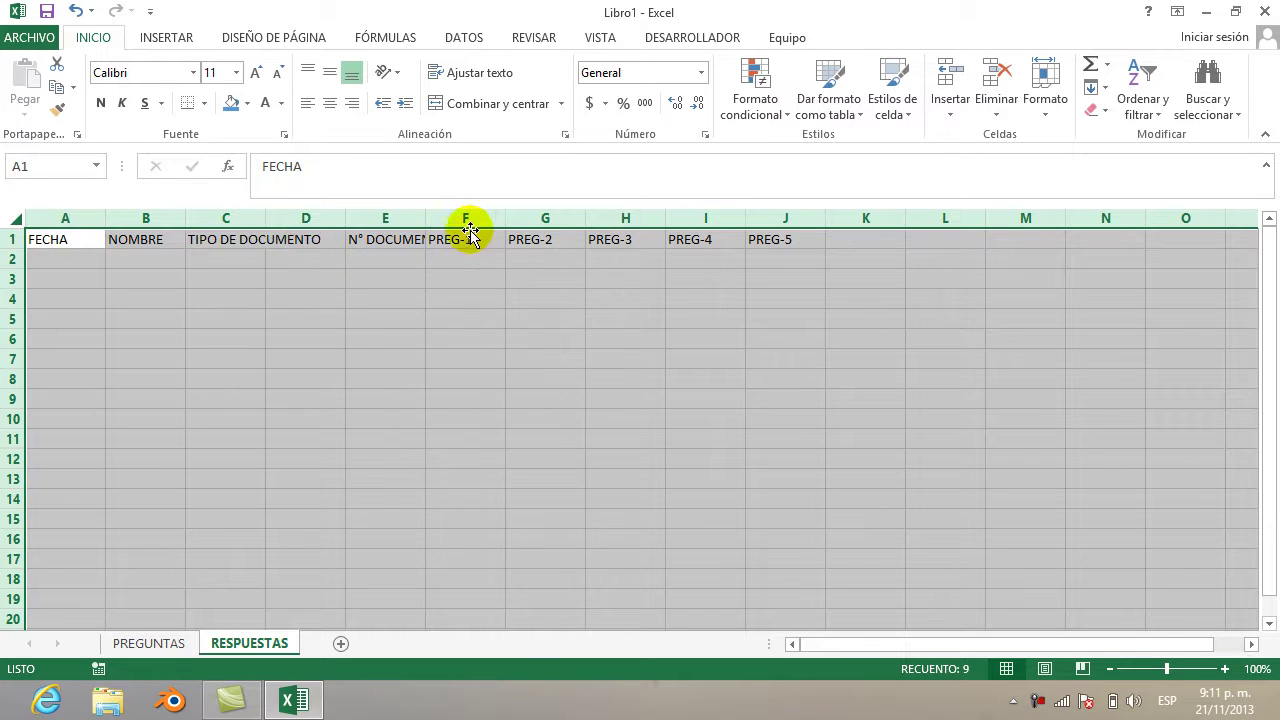
pyautogui.moveTo(427, 221); pyautogui.dragTo(444, 222)
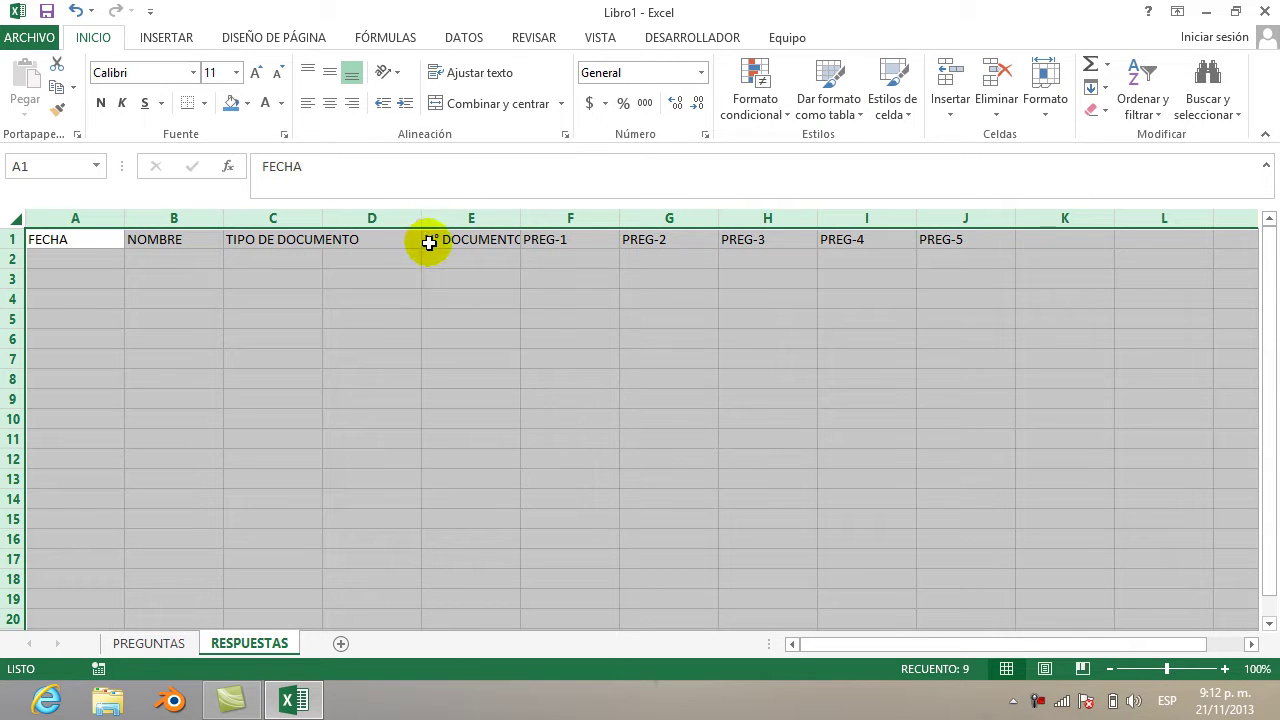
pyautogui.moveTo(519, 220); pyautogui.dragTo(544, 226)
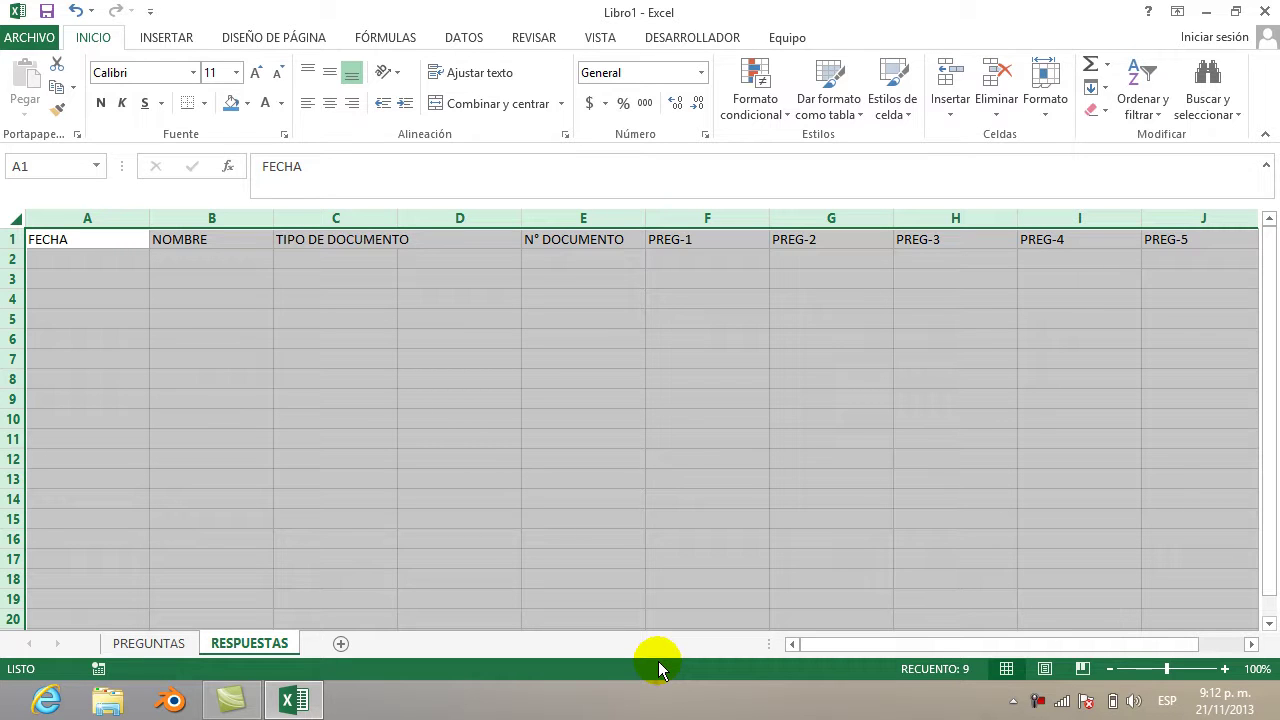
pyautogui.moveTo(858, 646)
pyautogui.mouseDown()
pyautogui.moveTo(894, 651)
pyautogui.moveTo(846, 657)
pyautogui.mouseUp()
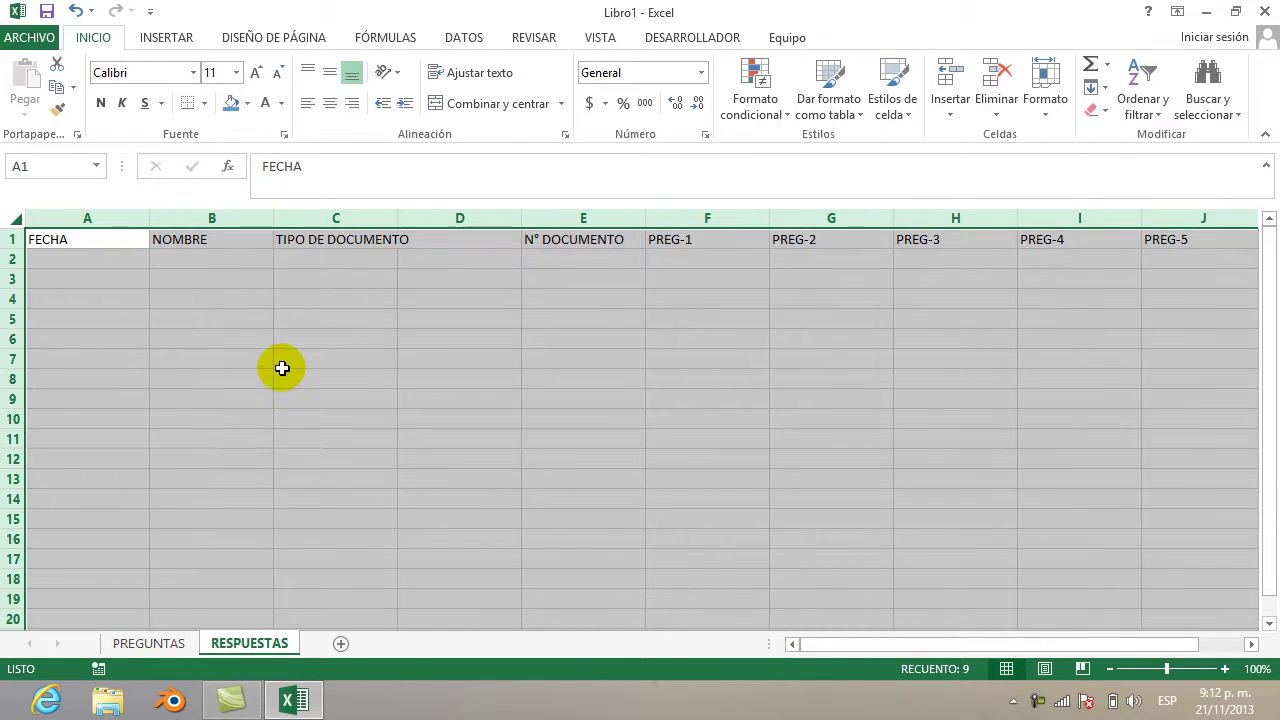
pyautogui.click(175, 259)
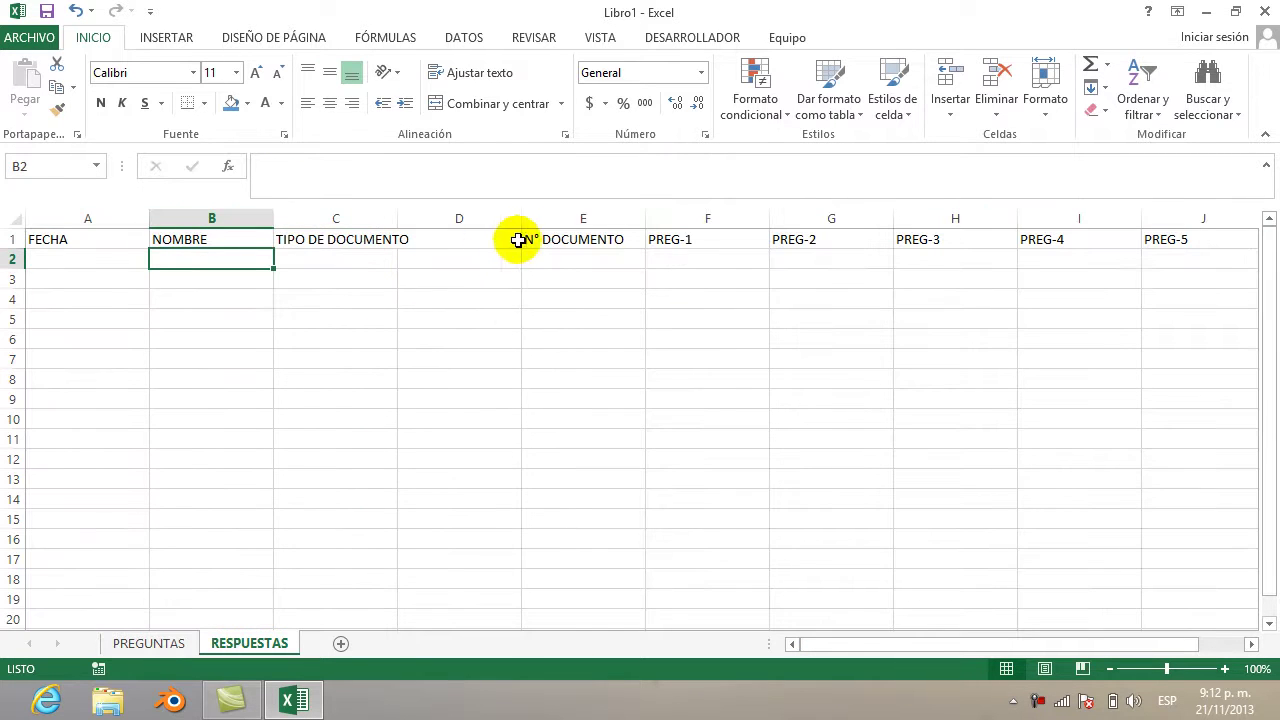
# Move the headers N° DOCUMENTO through PREG-5 from E1:J1 to D1:I1
pyautogui.moveTo(537, 240); pyautogui.dragTo(1168, 233)
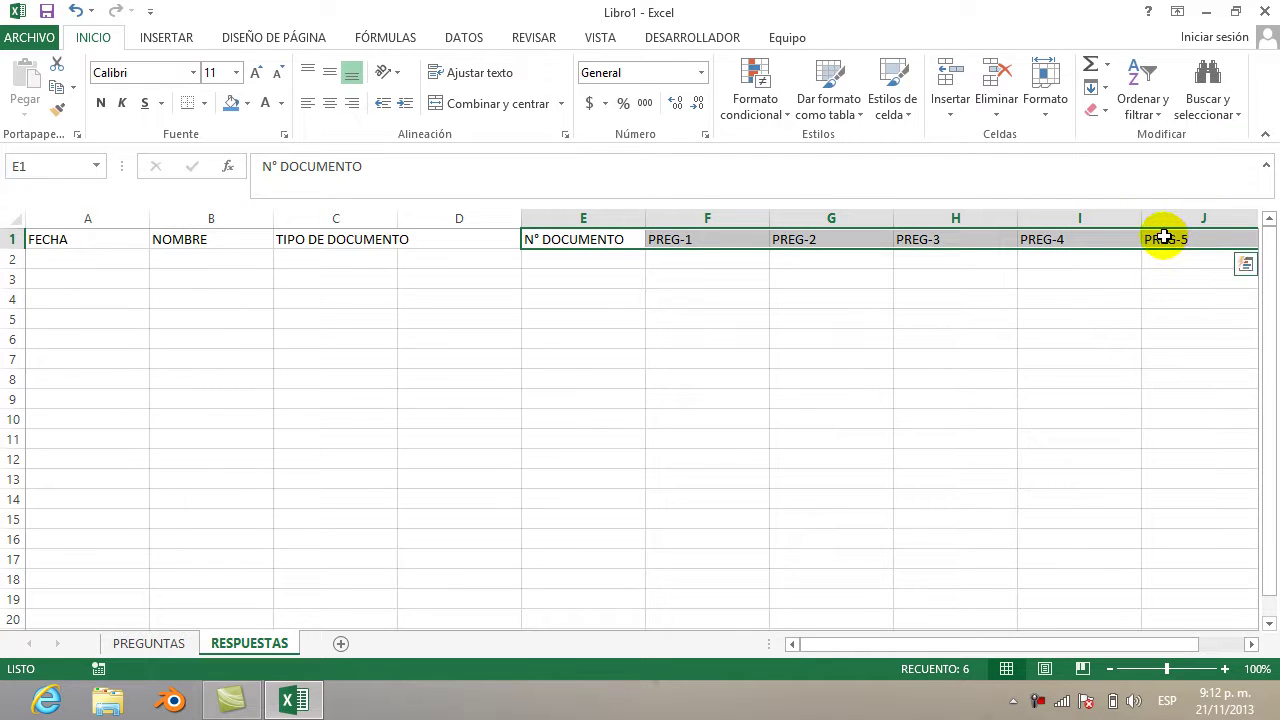
pyautogui.hotkey('ctrl', 'c')
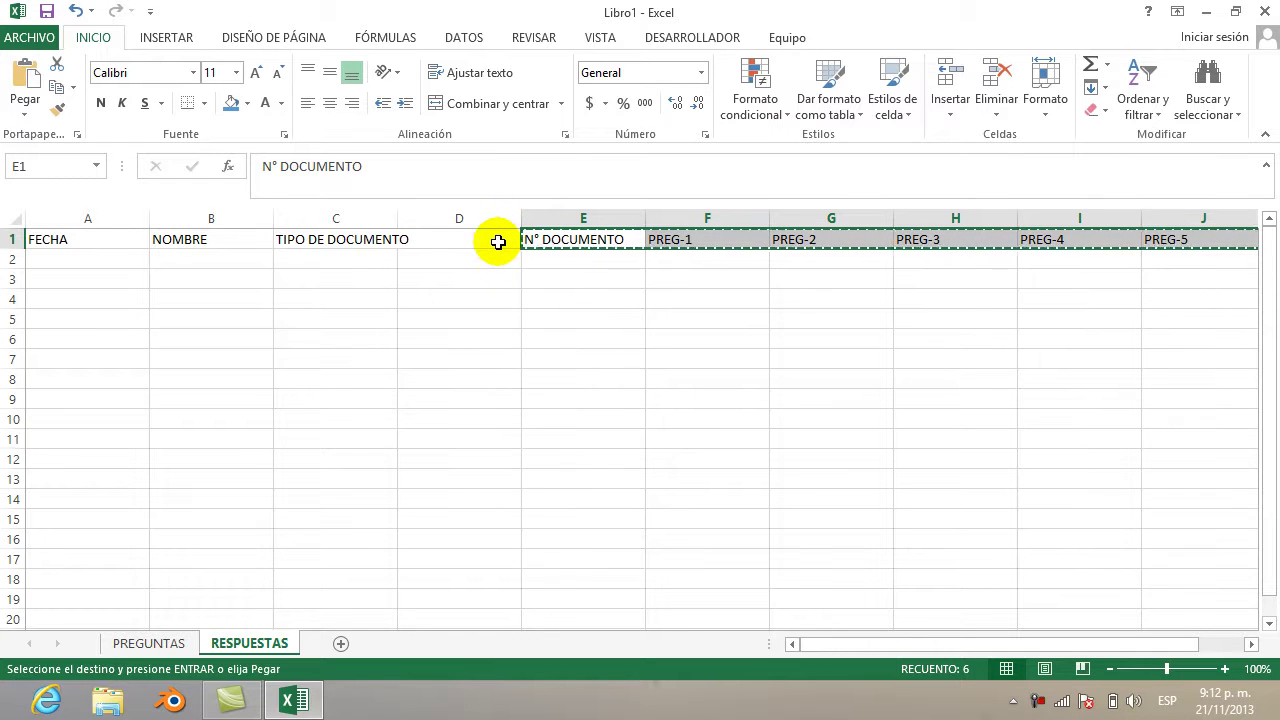
pyautogui.moveTo(490, 242); pyautogui.dragTo(1125, 237)
pyautogui.press('Return')
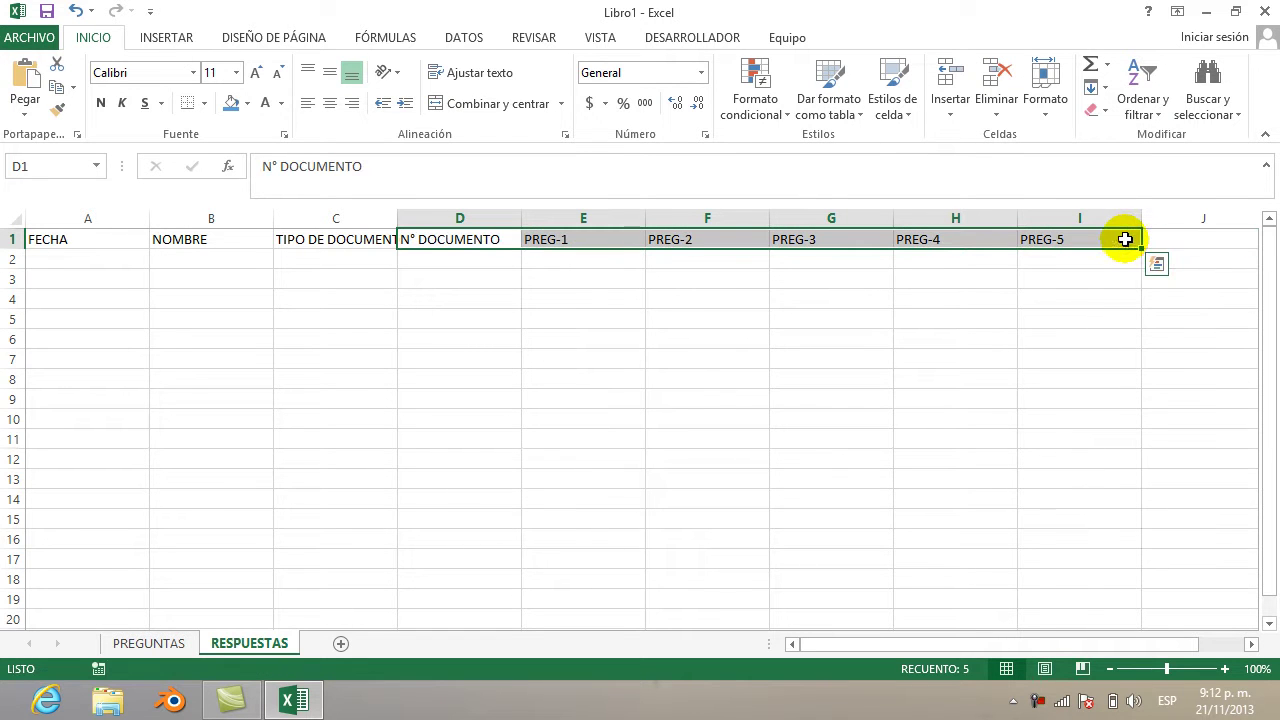
# Widen column C so the TIPO DE DOCUMENTO header fits completely
pyautogui.doubleClick(362, 239)
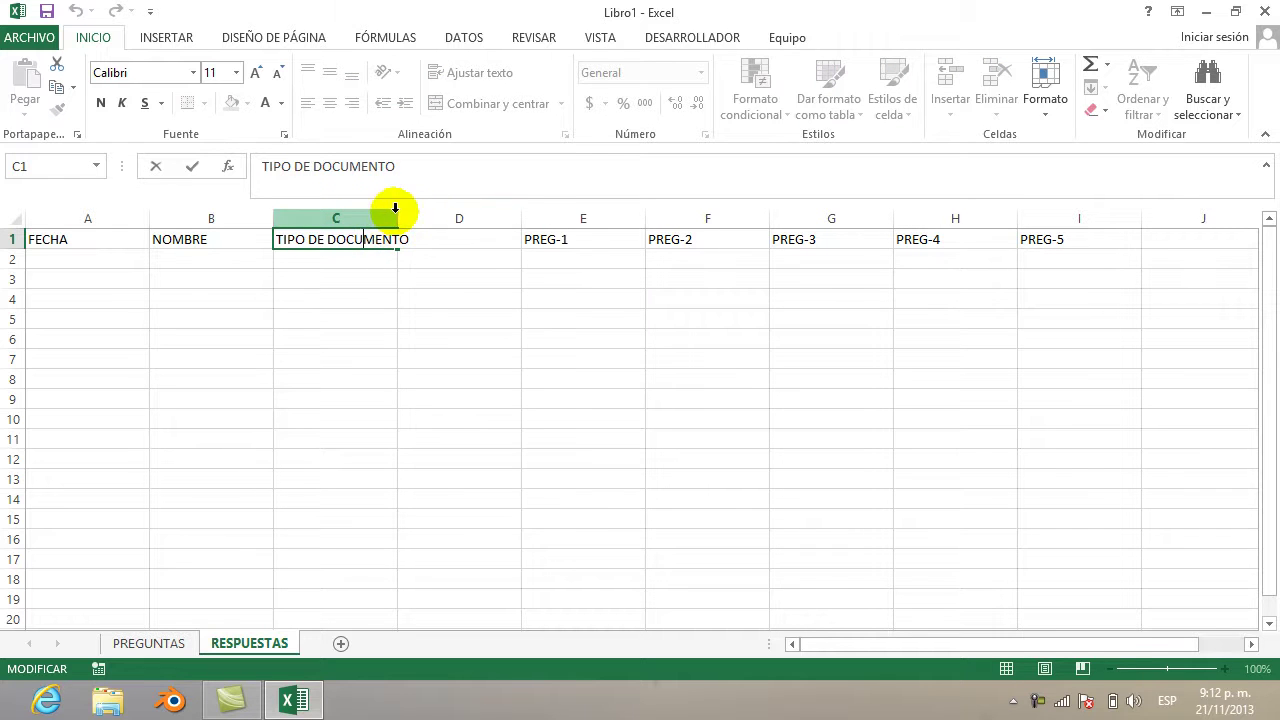
pyautogui.click(386, 256)
pyautogui.click(386, 240)
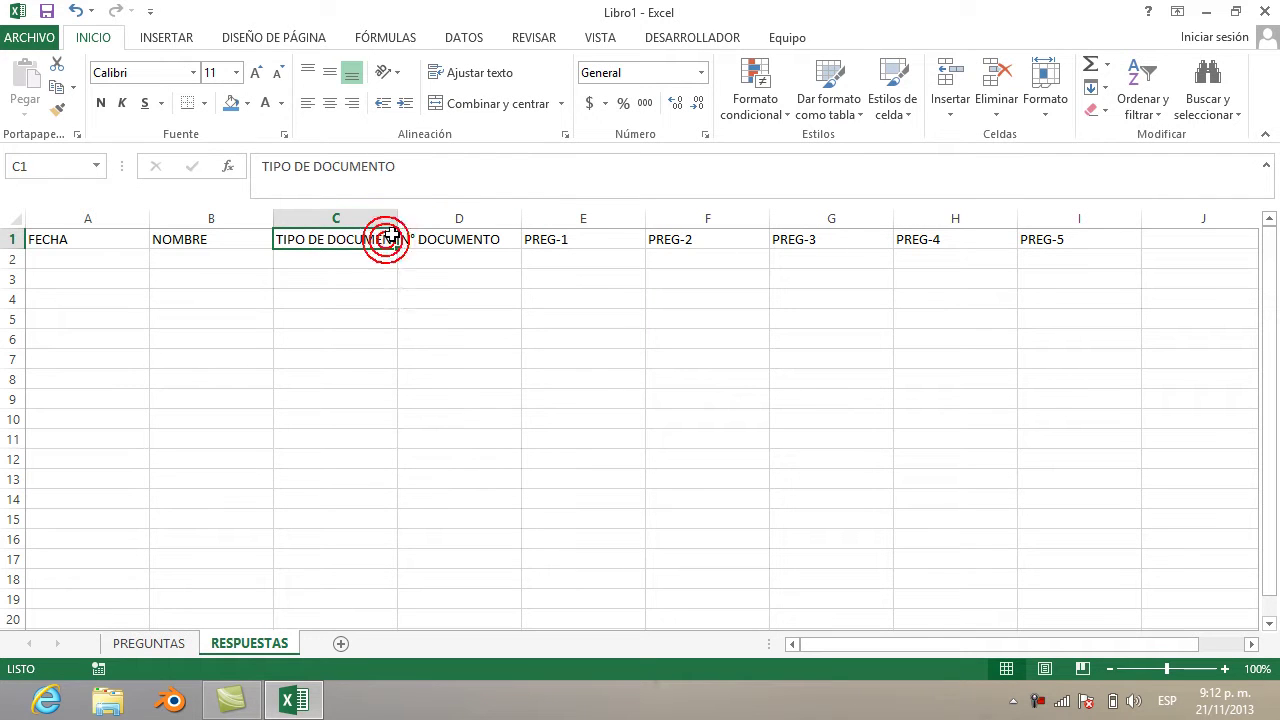
pyautogui.moveTo(397, 218)
pyautogui.mouseDown()
pyautogui.moveTo(408, 226)
pyautogui.moveTo(407, 211)
pyautogui.mouseUp()
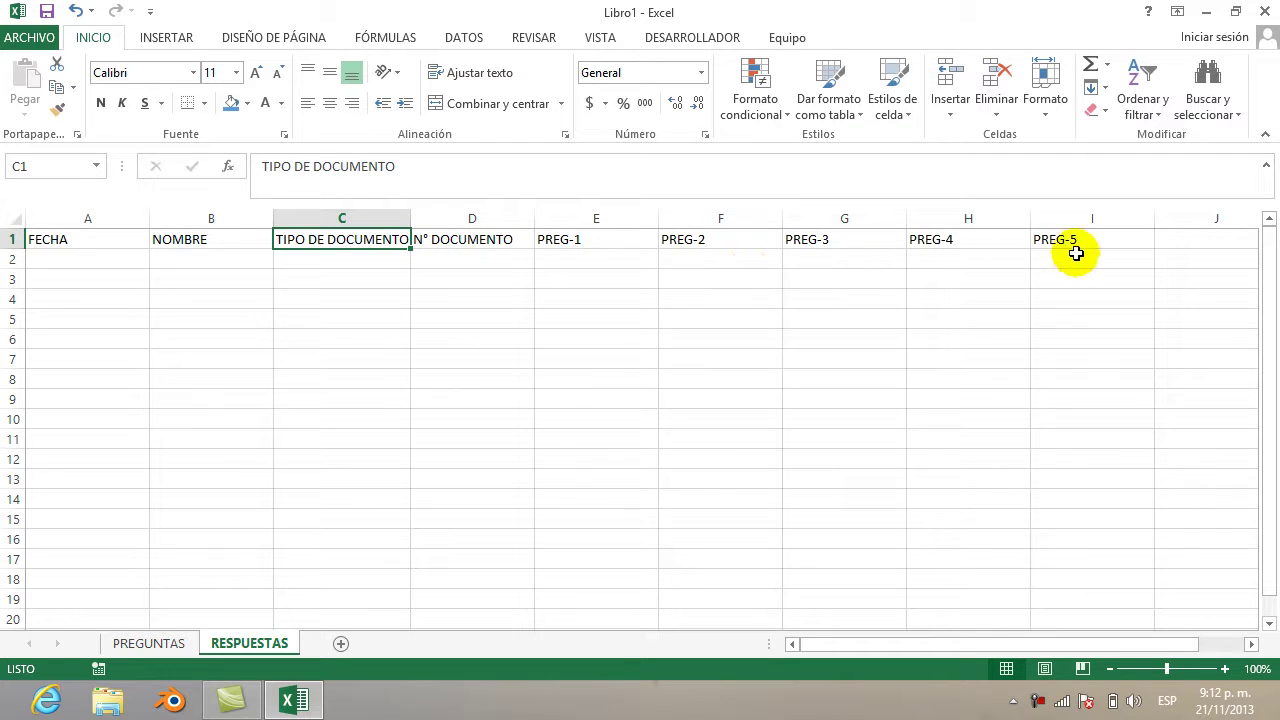
# Format the header cells A1:I1 with a blue fill and white text, matching the headings on the PREGUNTAS sheet
pyautogui.moveTo(1078, 242); pyautogui.dragTo(123, 240)
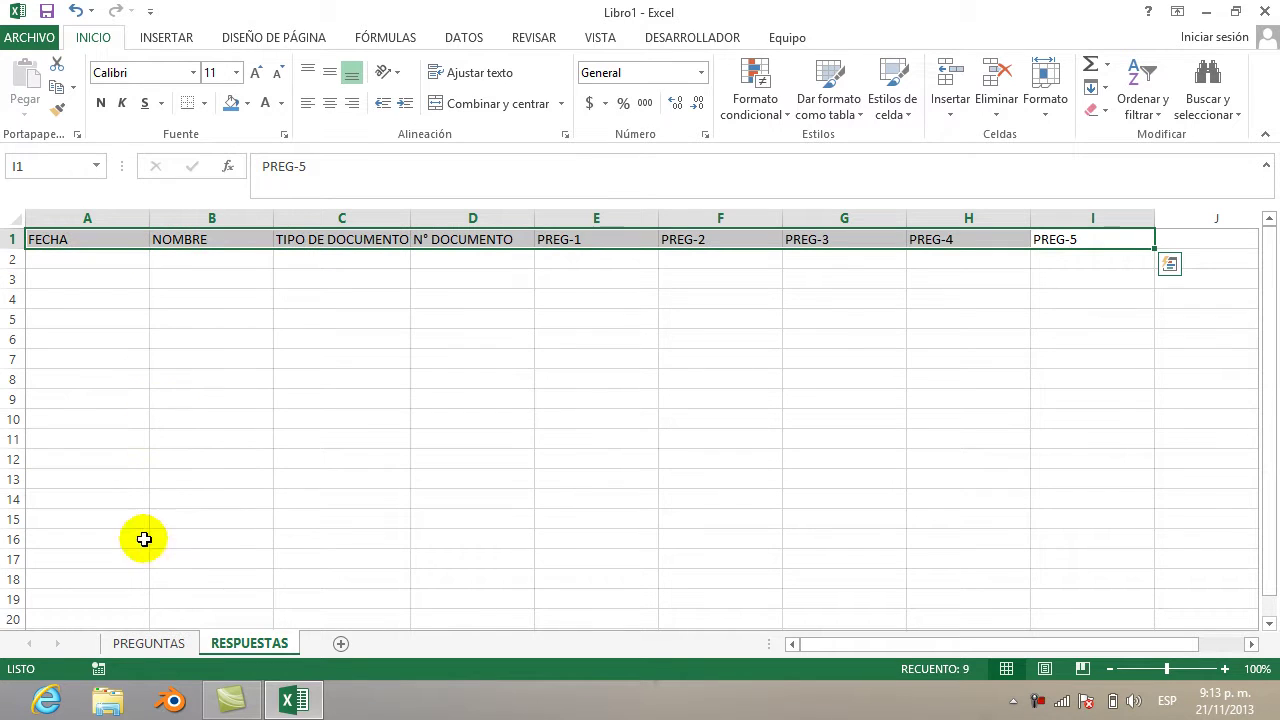
pyautogui.click(158, 646)
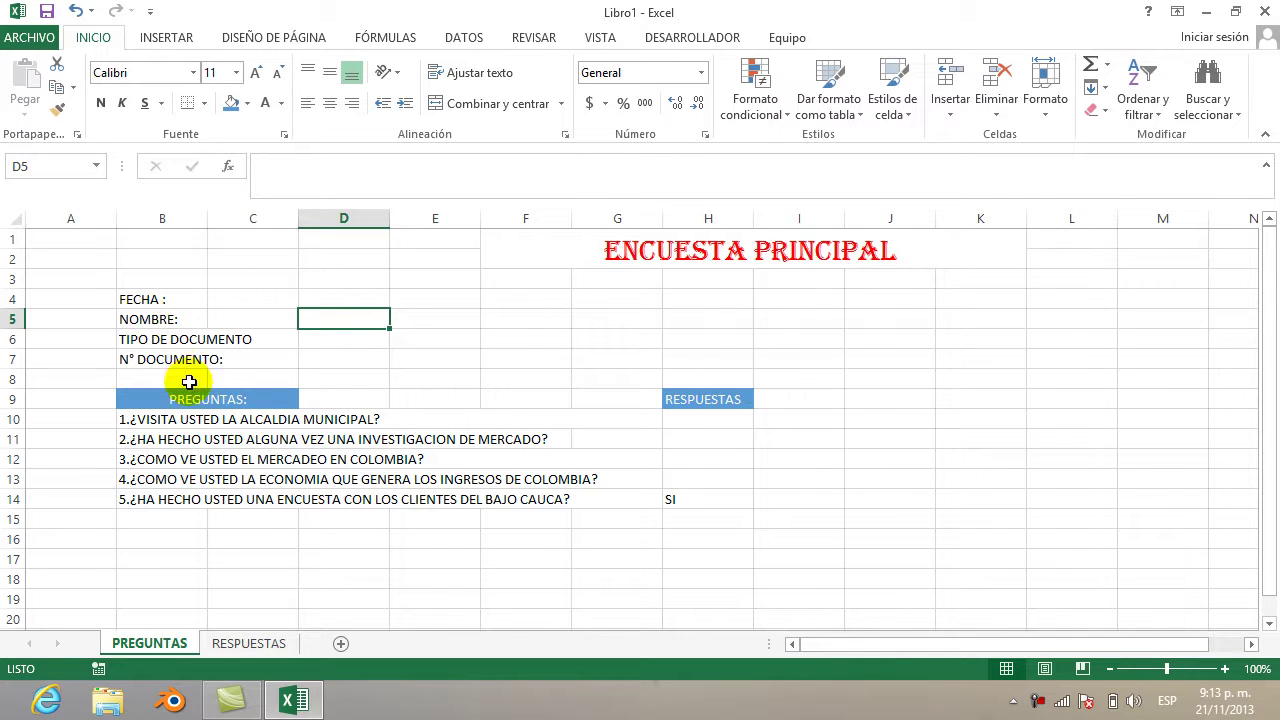
pyautogui.click(267, 646)
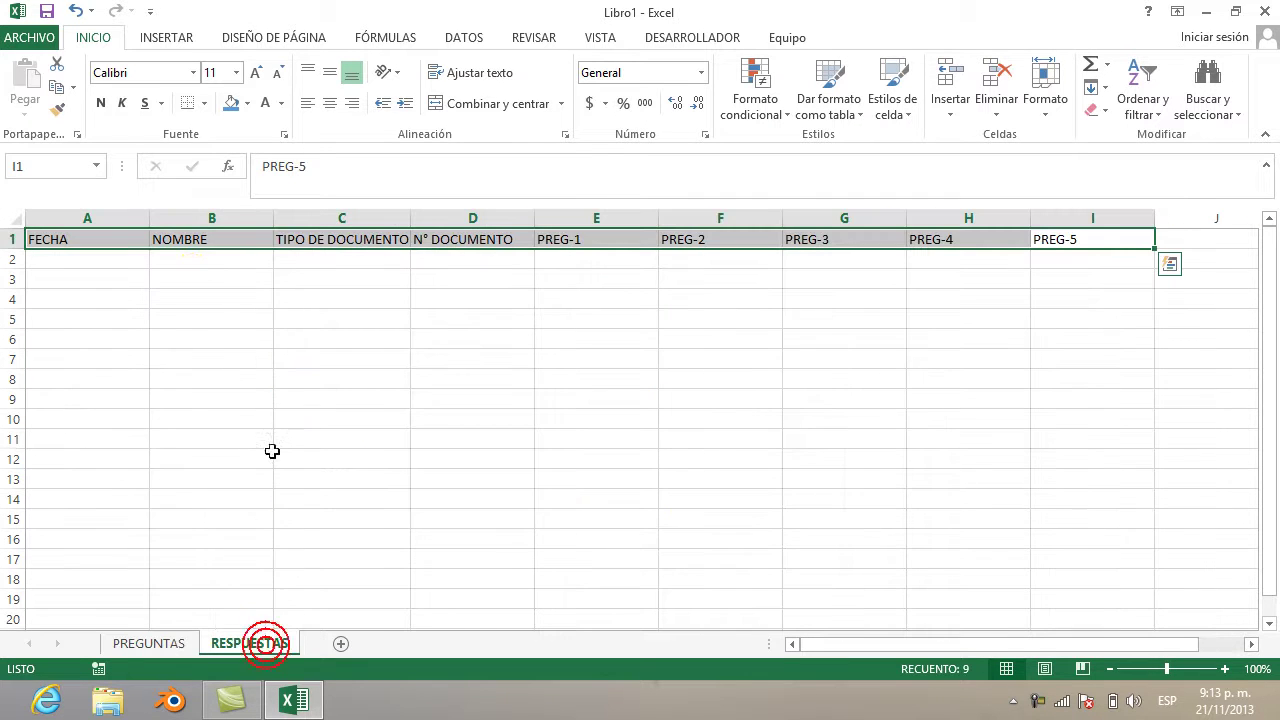
pyautogui.click(231, 104)
pyautogui.click(263, 104)
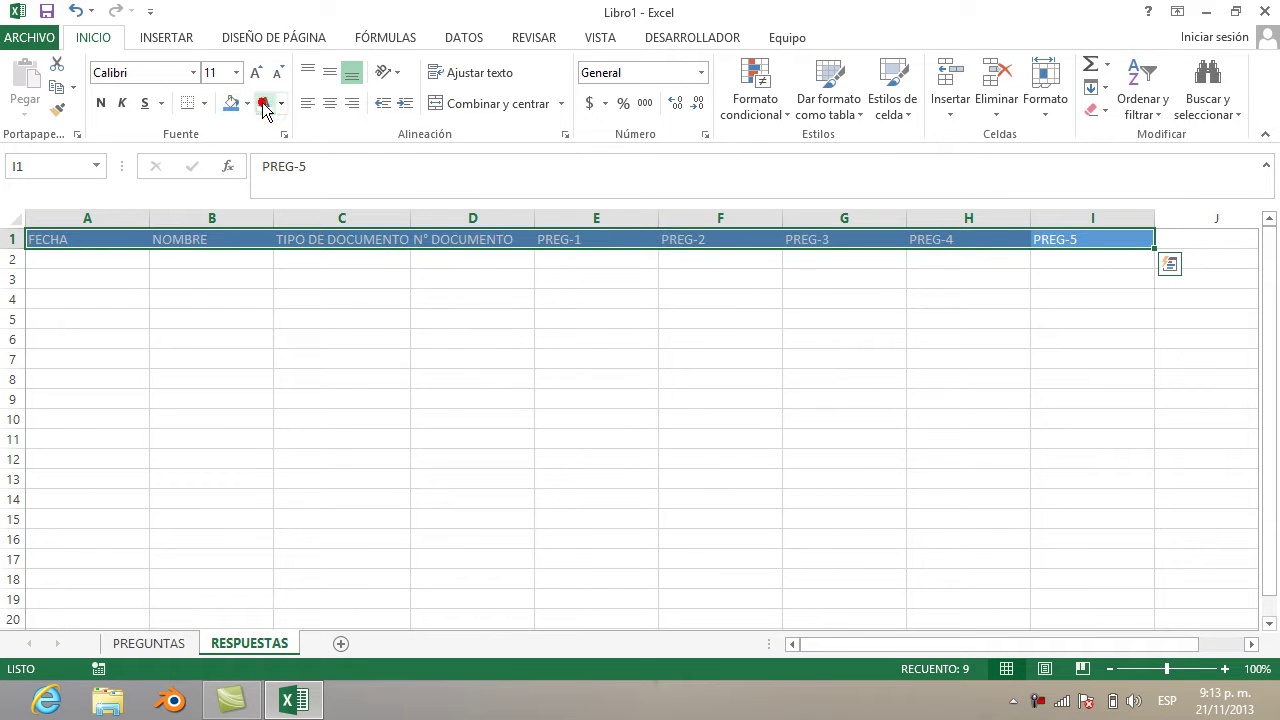
pyautogui.click(204, 274)
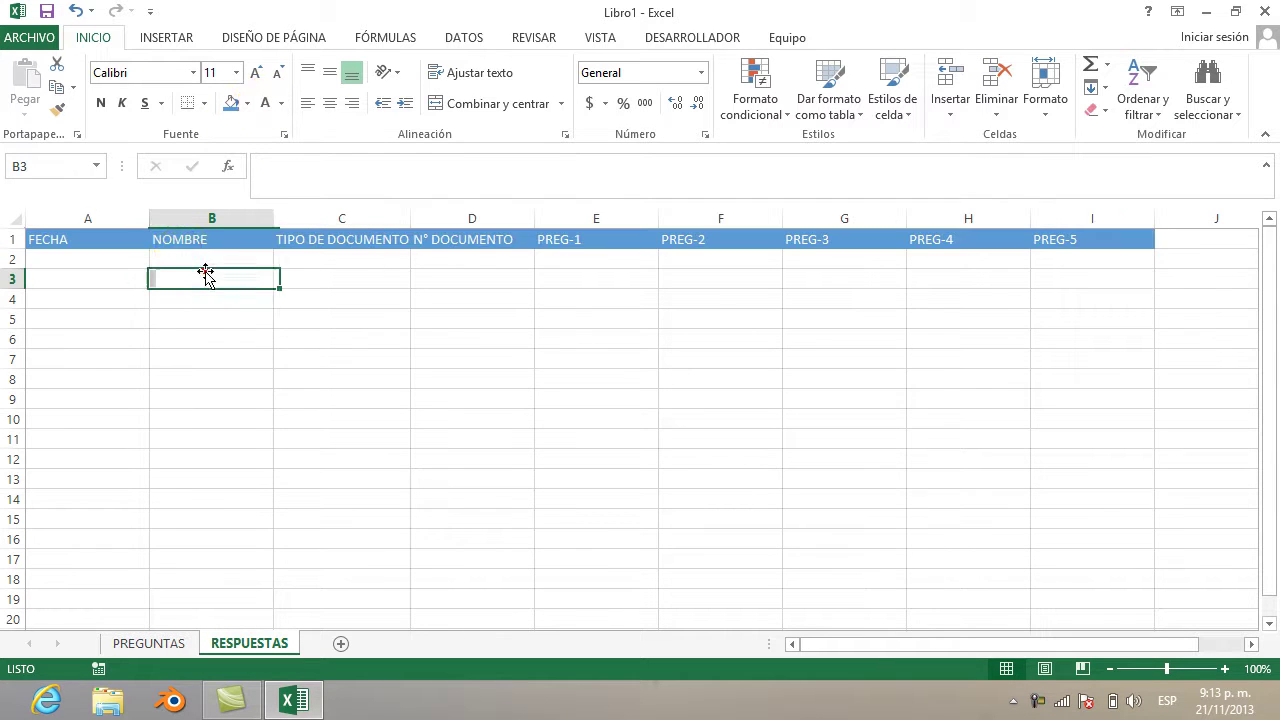
# Compare the fields and five questions on the PREGUNTAS sheet with the column headers on the RESPUESTAS sheet
pyautogui.doubleClick(127, 261)
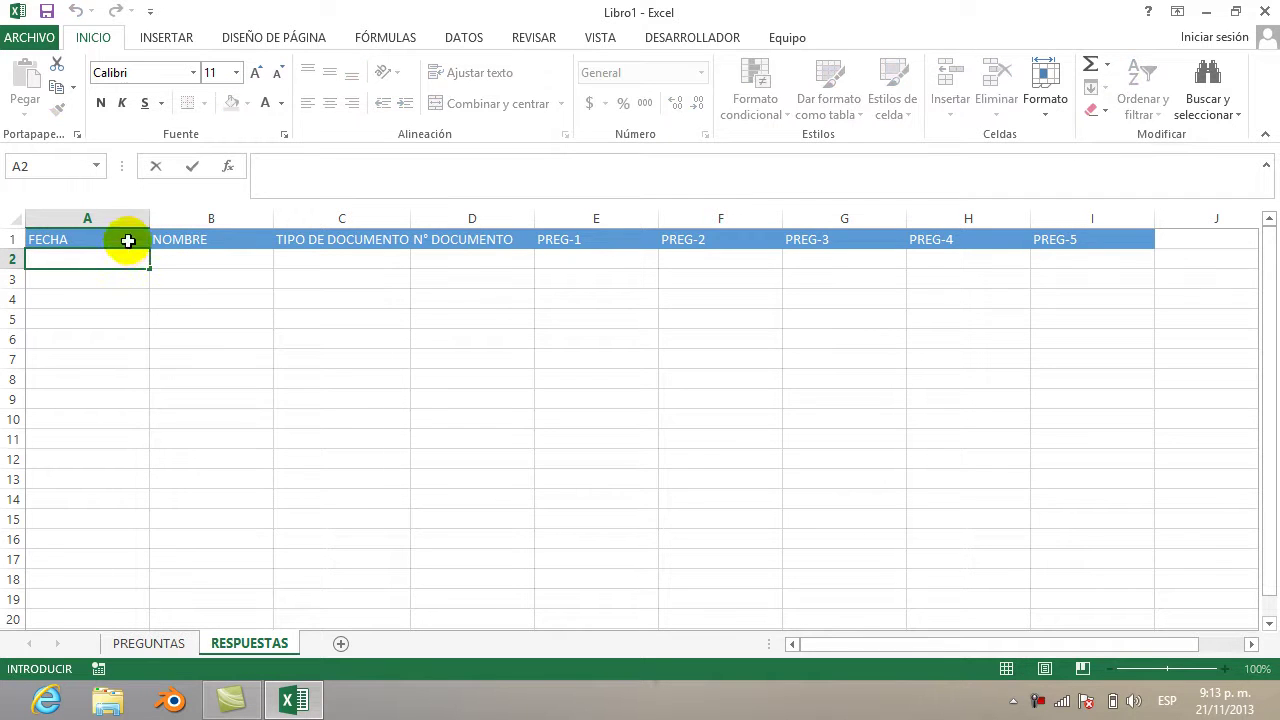
pyautogui.press('Escape')
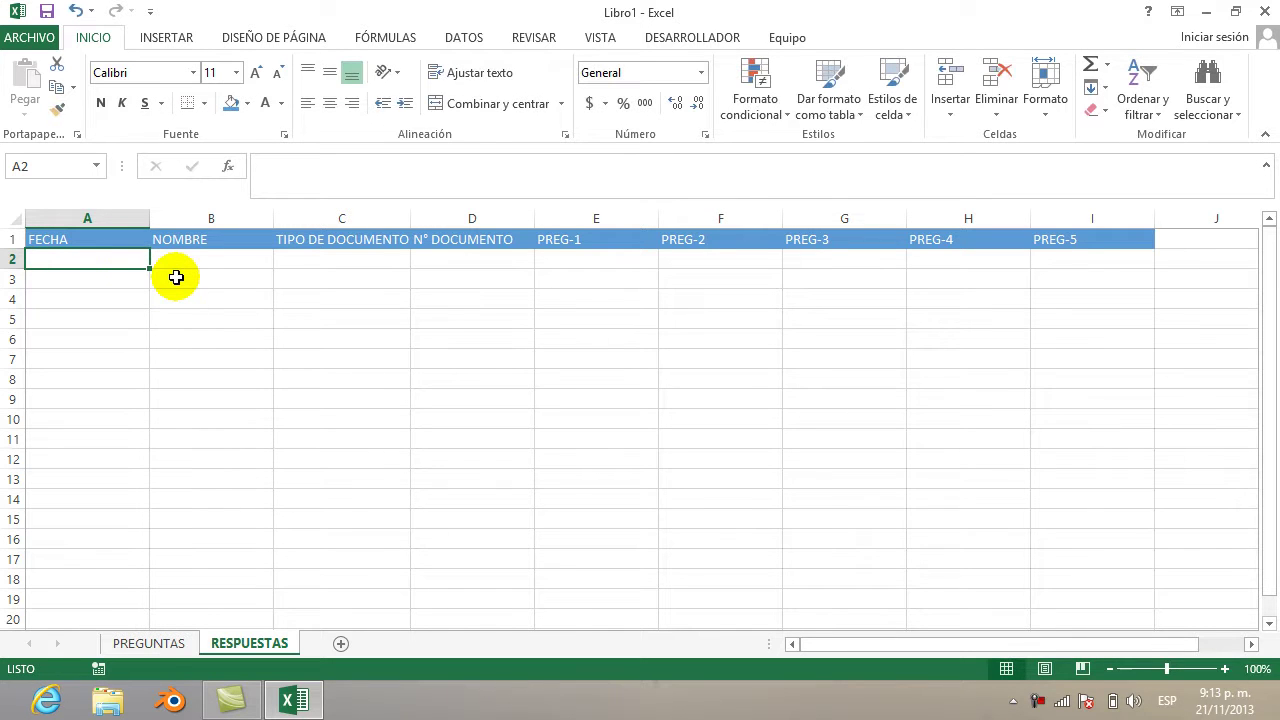
pyautogui.click(168, 643)
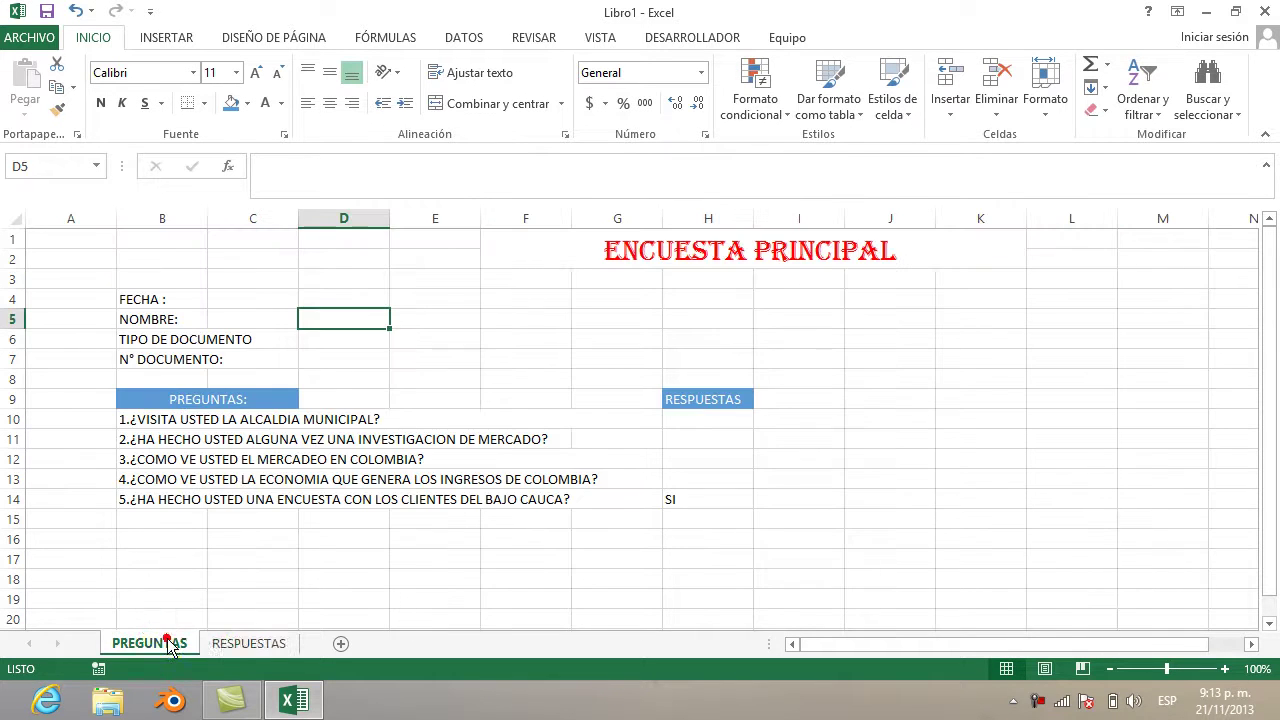
pyautogui.click(233, 648)
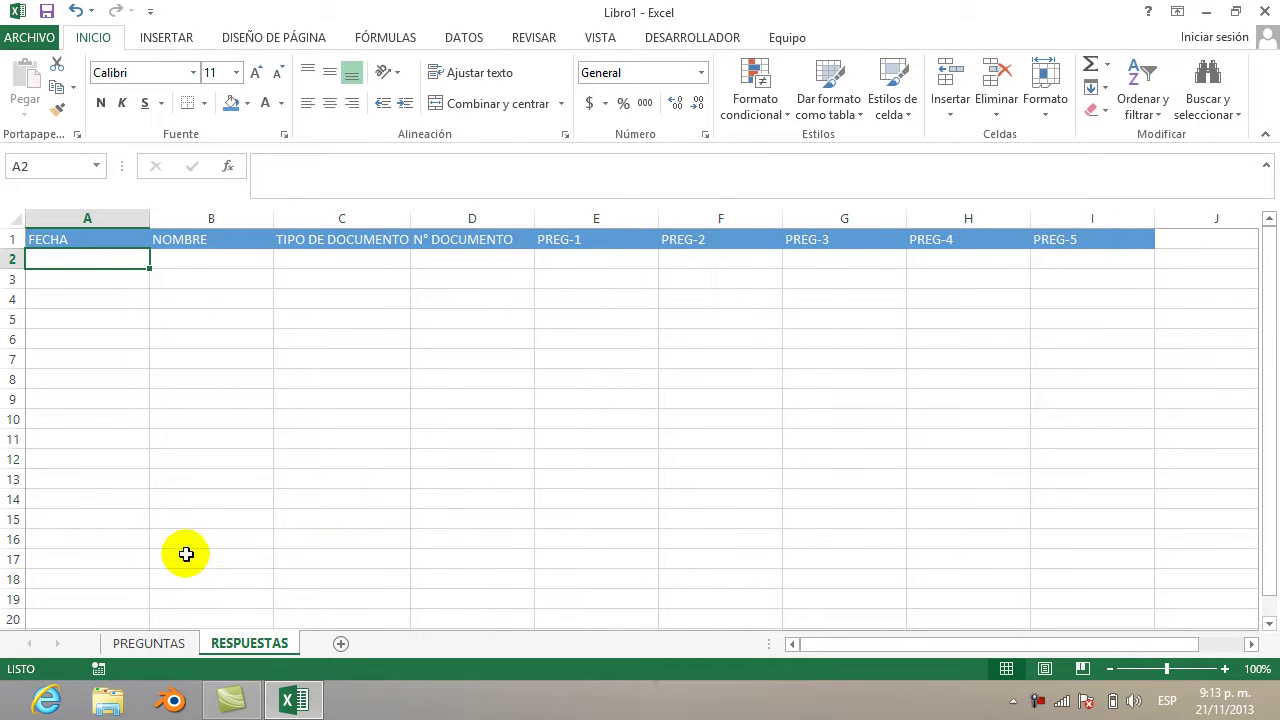
pyautogui.click(168, 646)
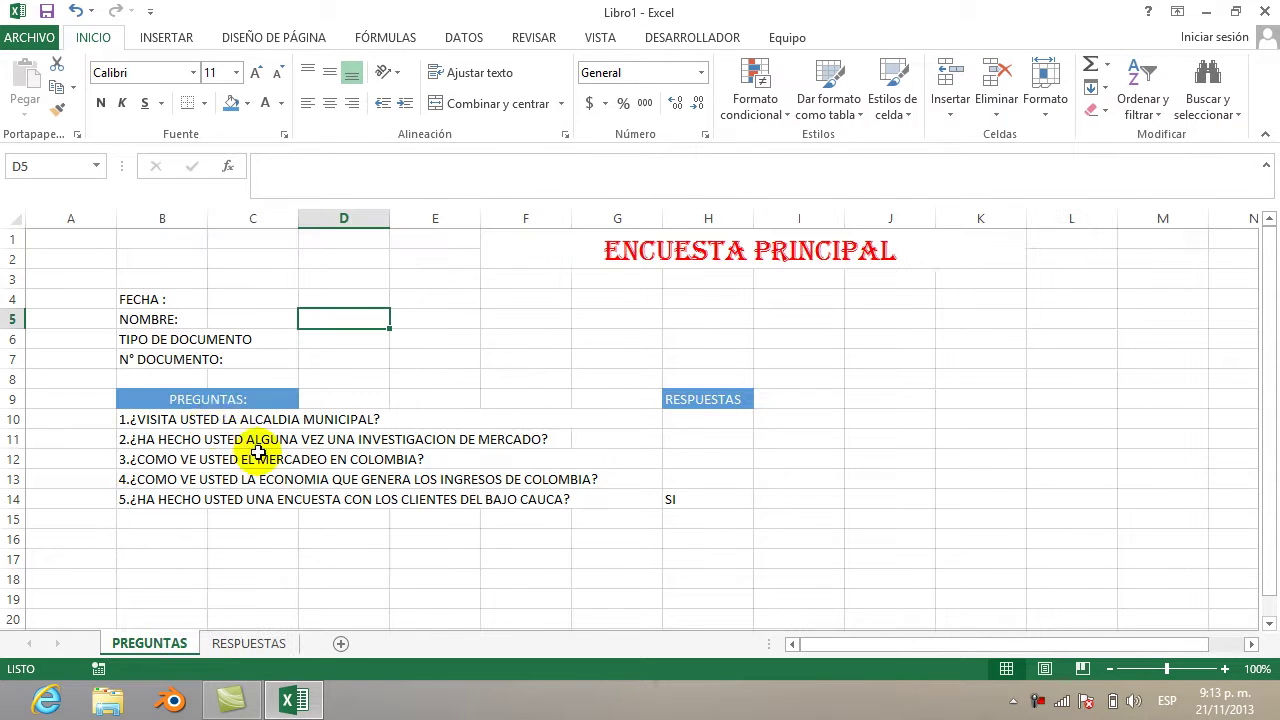
pyautogui.click(212, 421)
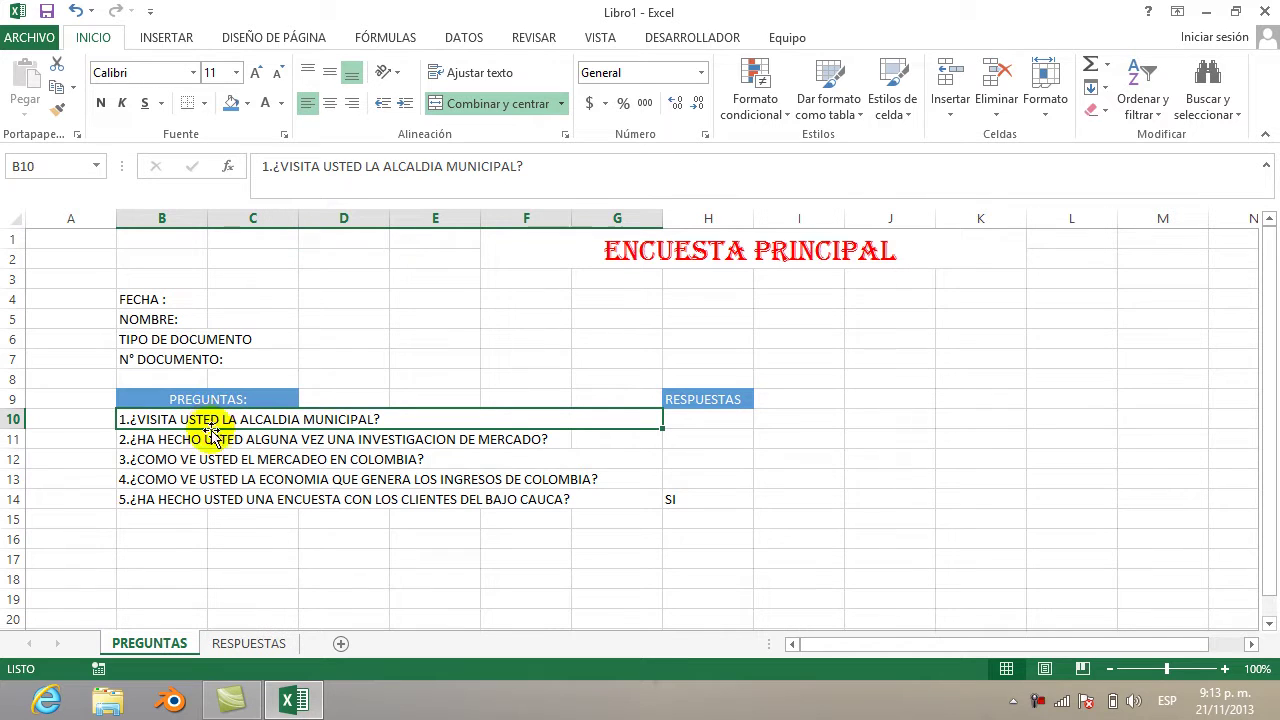
pyautogui.click(208, 455)
pyautogui.click(206, 483)
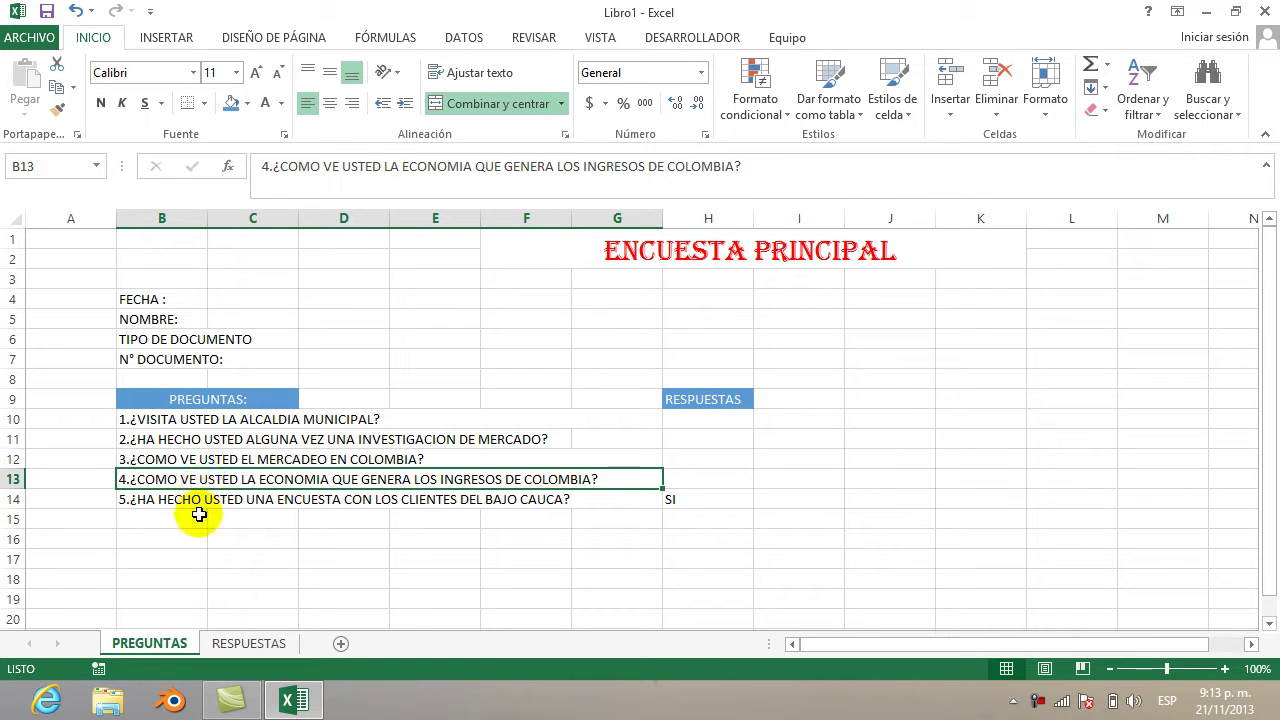
pyautogui.click(201, 511)
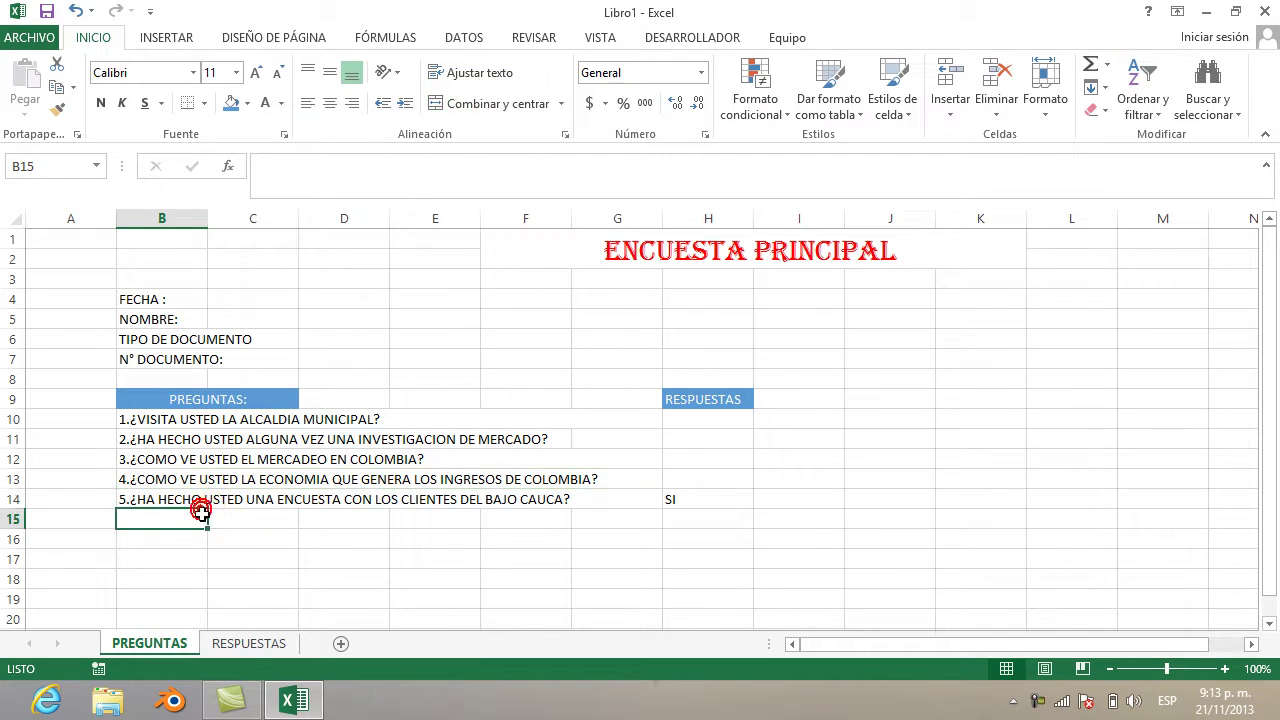
pyautogui.click(251, 645)
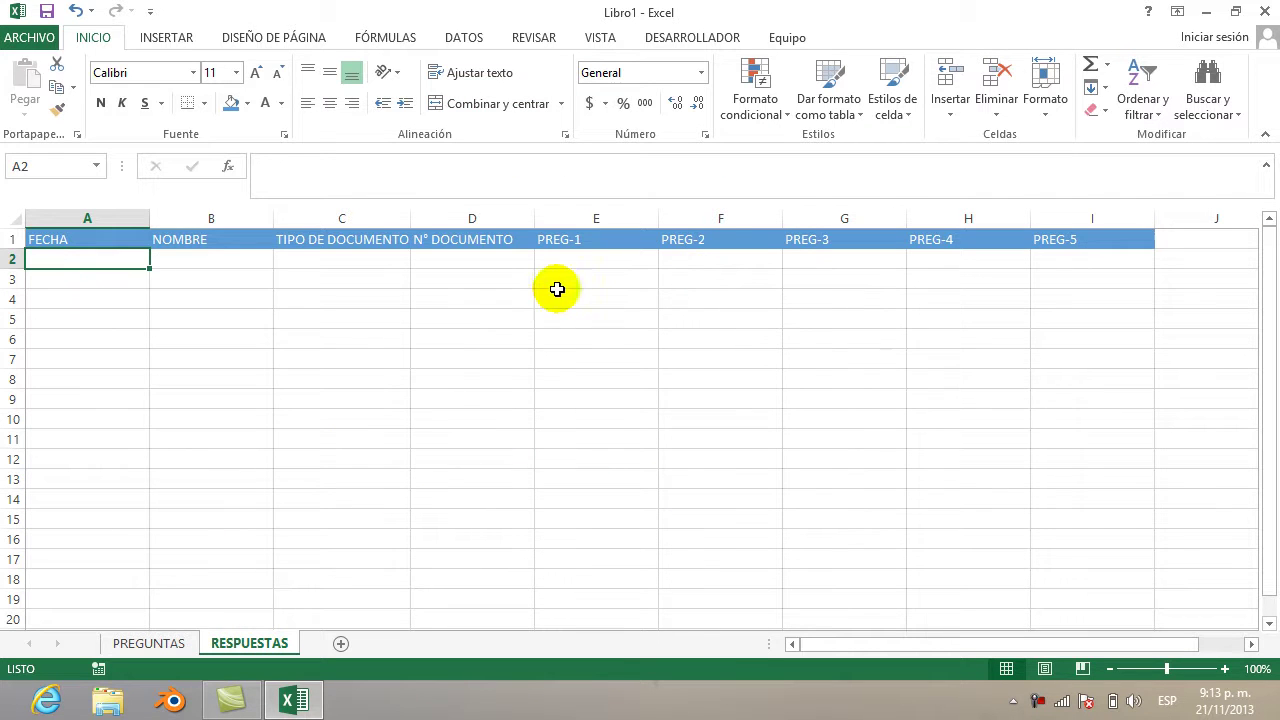
# Clear the answer to question 5 in cell H14 of the PREGUNTAS sheet
pyautogui.click(165, 642)
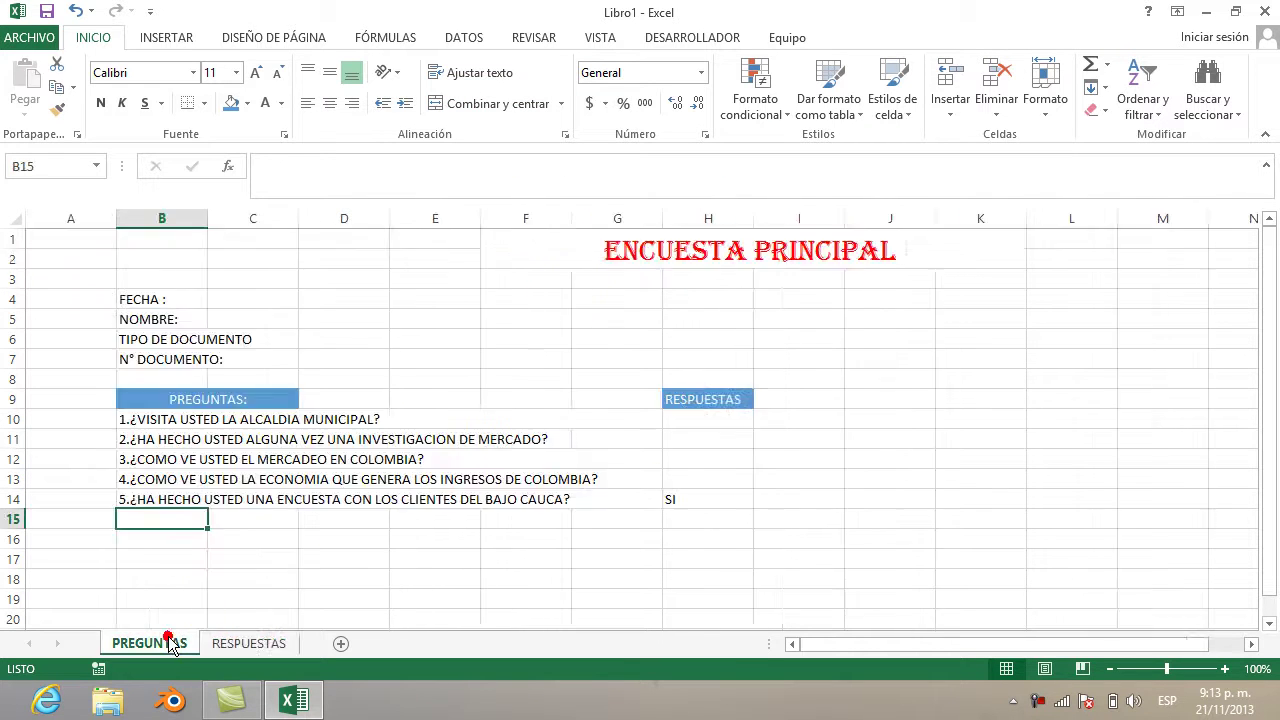
pyautogui.click(833, 502)
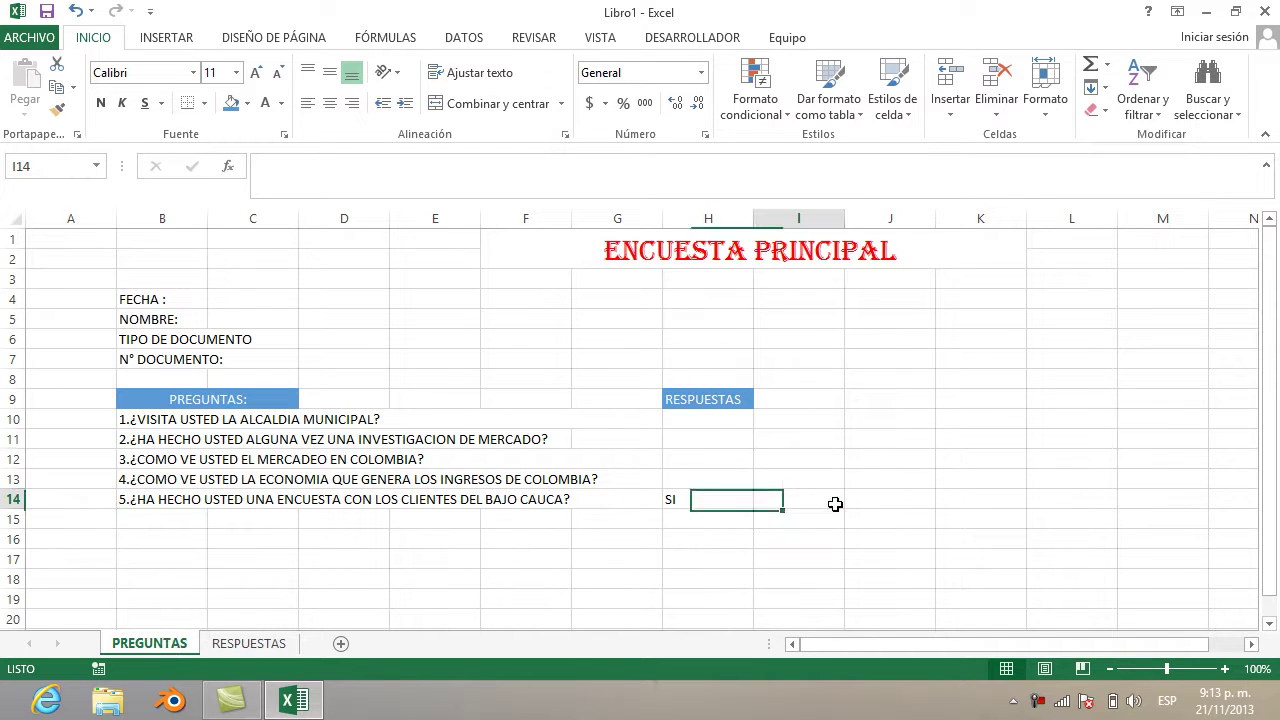
pyautogui.click(1066, 240)
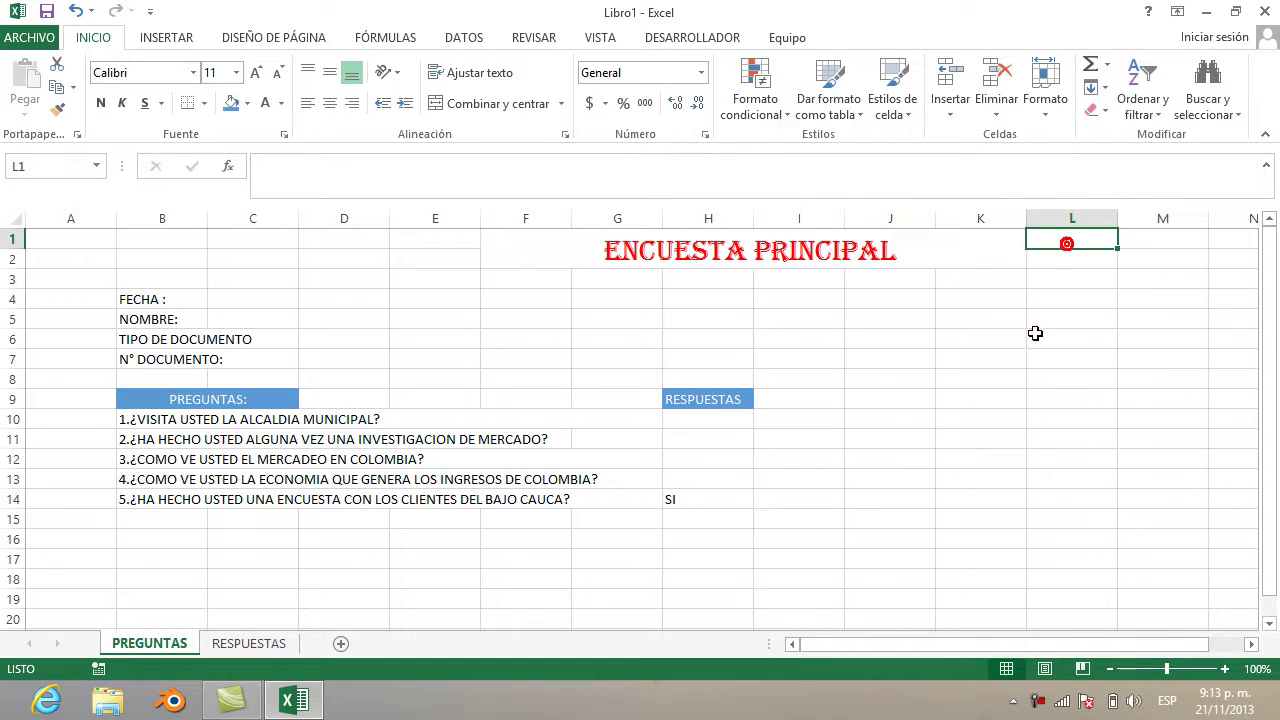
pyautogui.moveTo(904, 642); pyautogui.dragTo(950, 643)
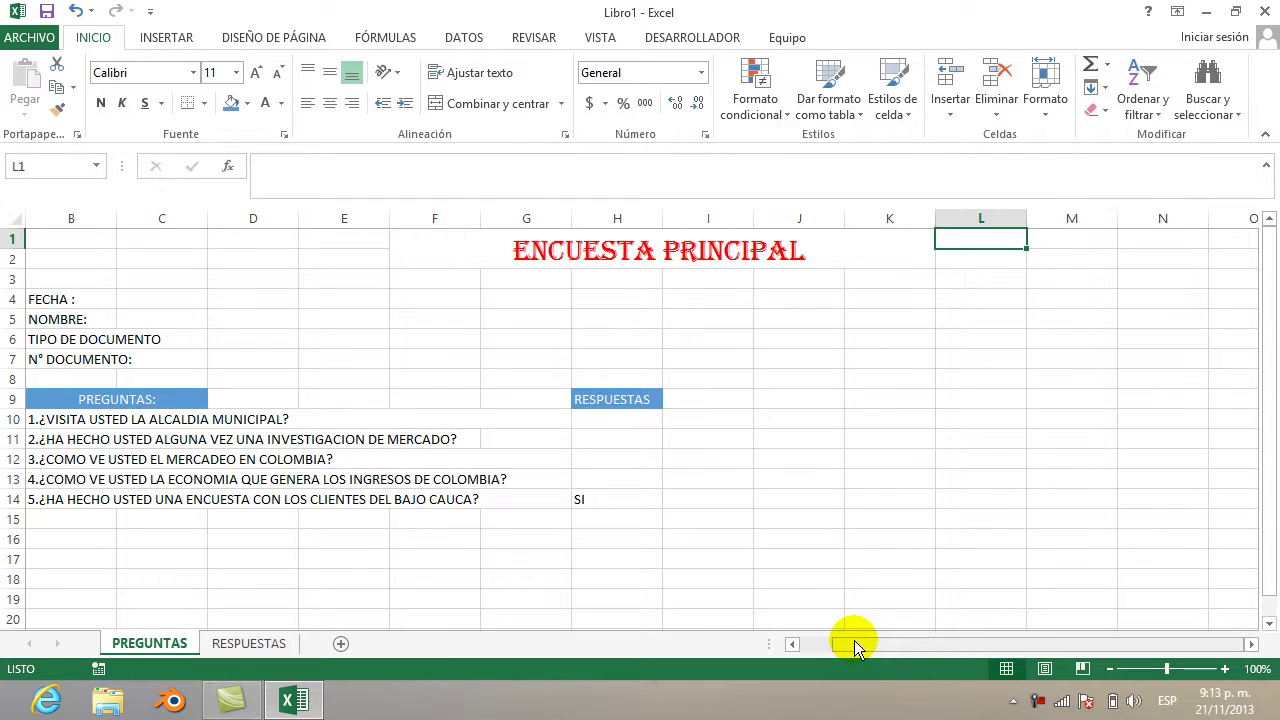
pyautogui.moveTo(854, 640); pyautogui.dragTo(825, 642)
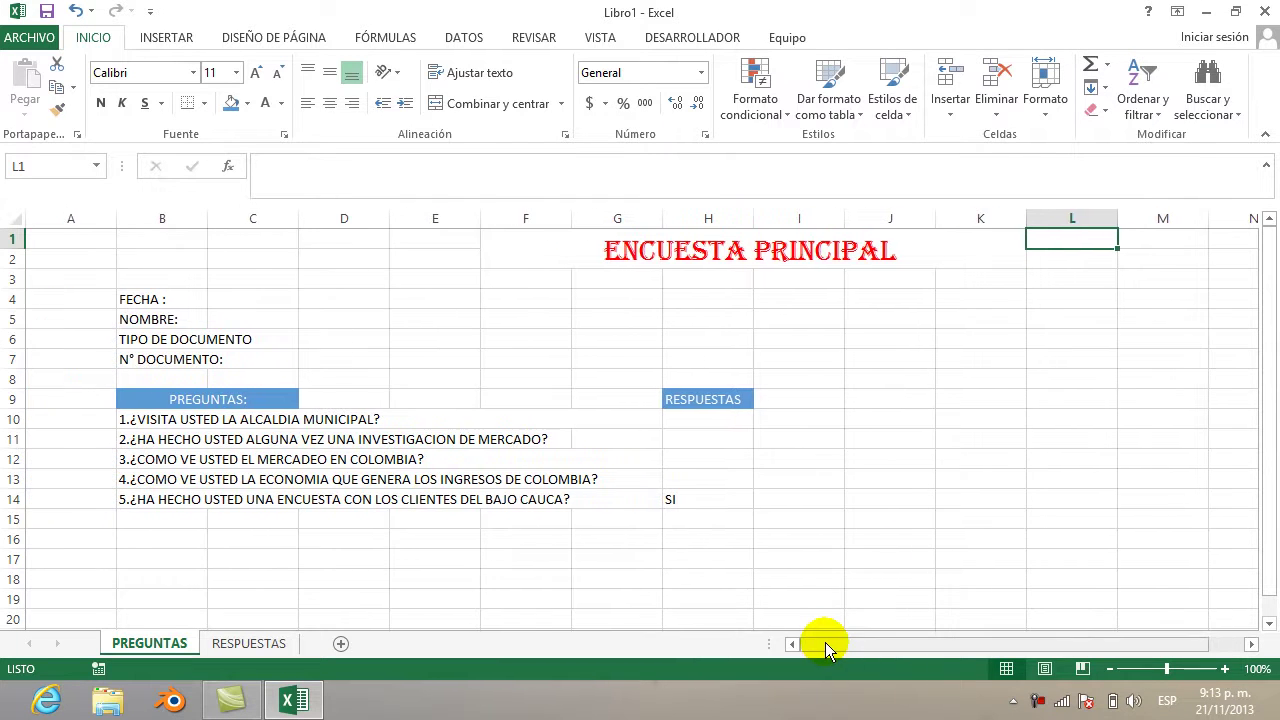
pyautogui.click(698, 500)
pyautogui.press('BackSpace')
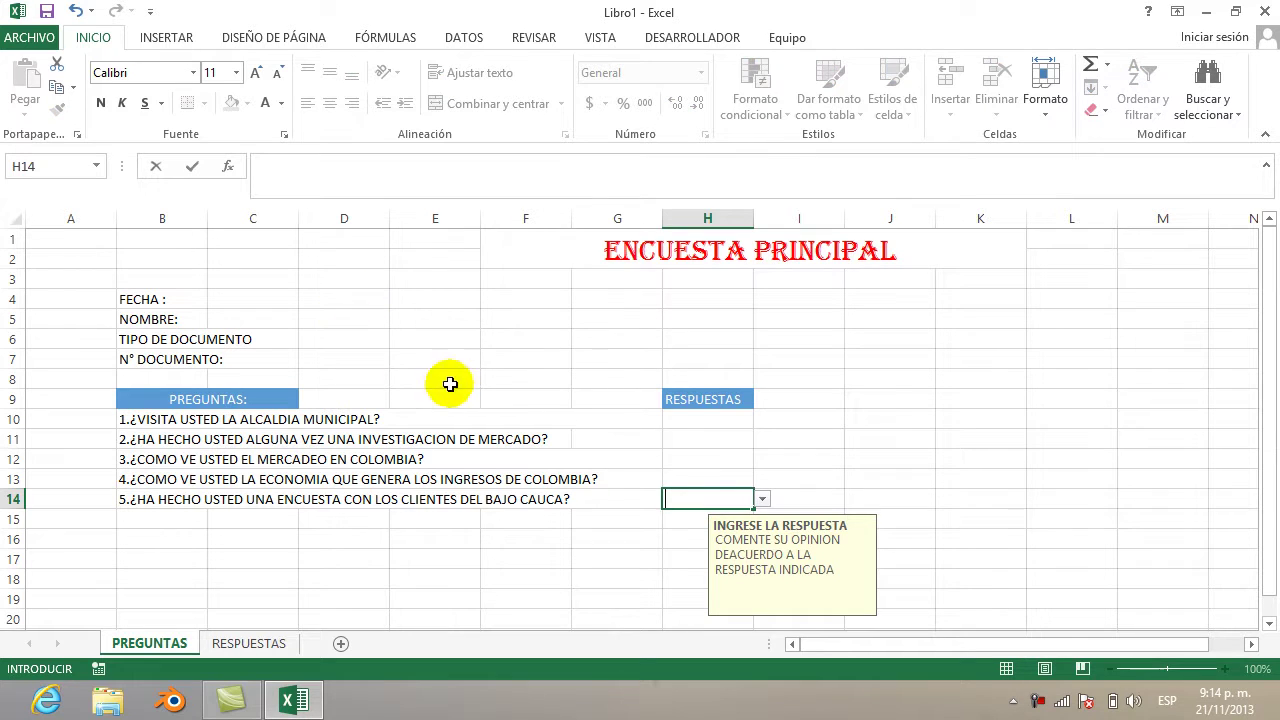
pyautogui.click(660, 440)
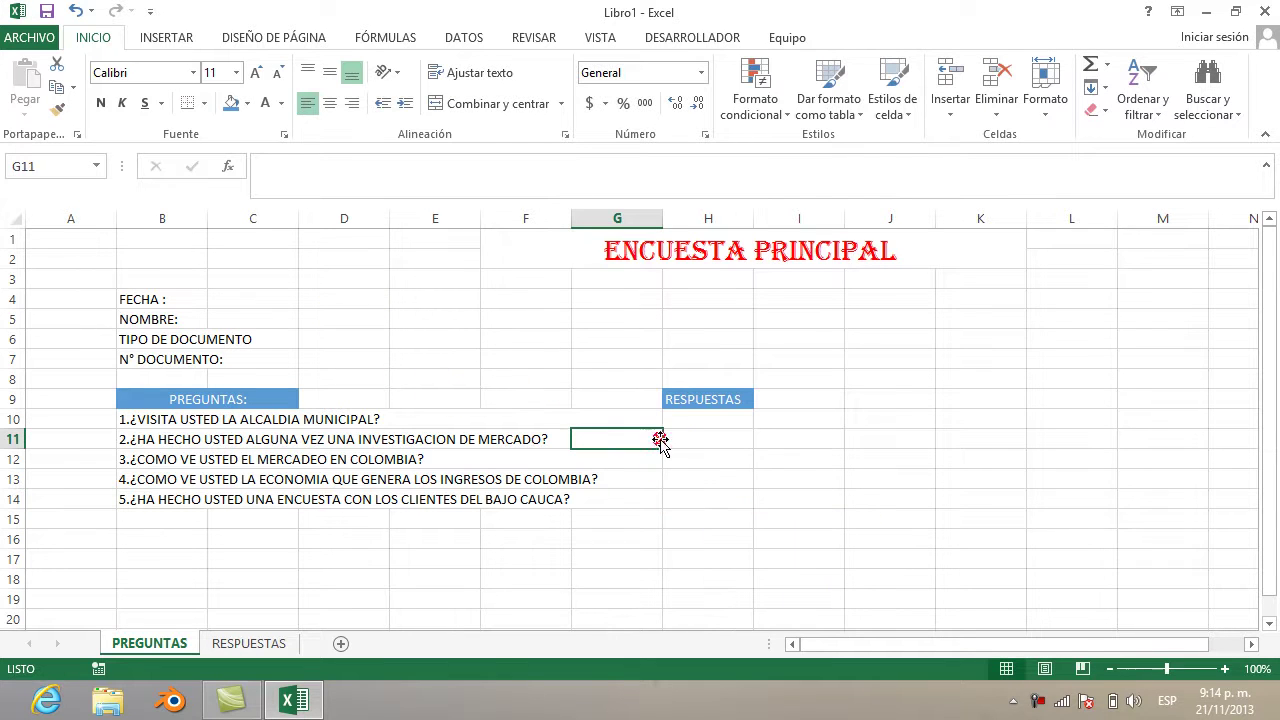
pyautogui.click(1104, 243)
pyautogui.moveTo(990, 480); pyautogui.dragTo(867, 645)
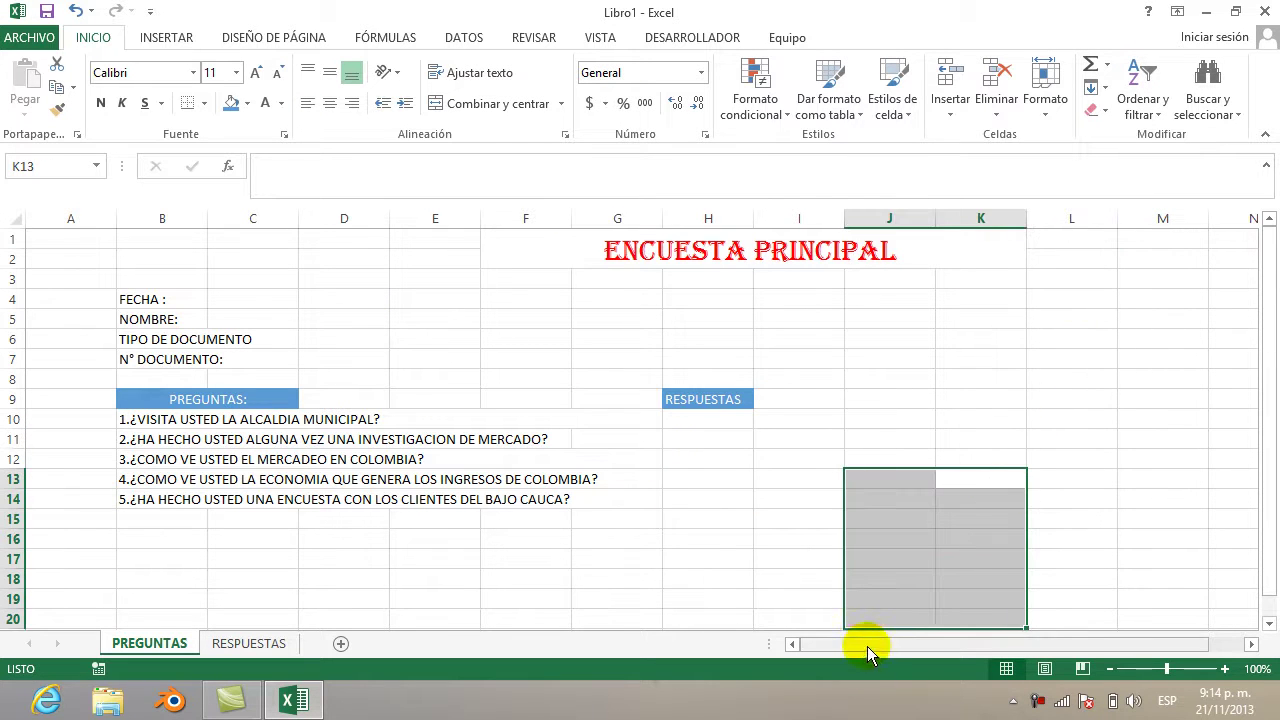
pyautogui.click(1063, 245)
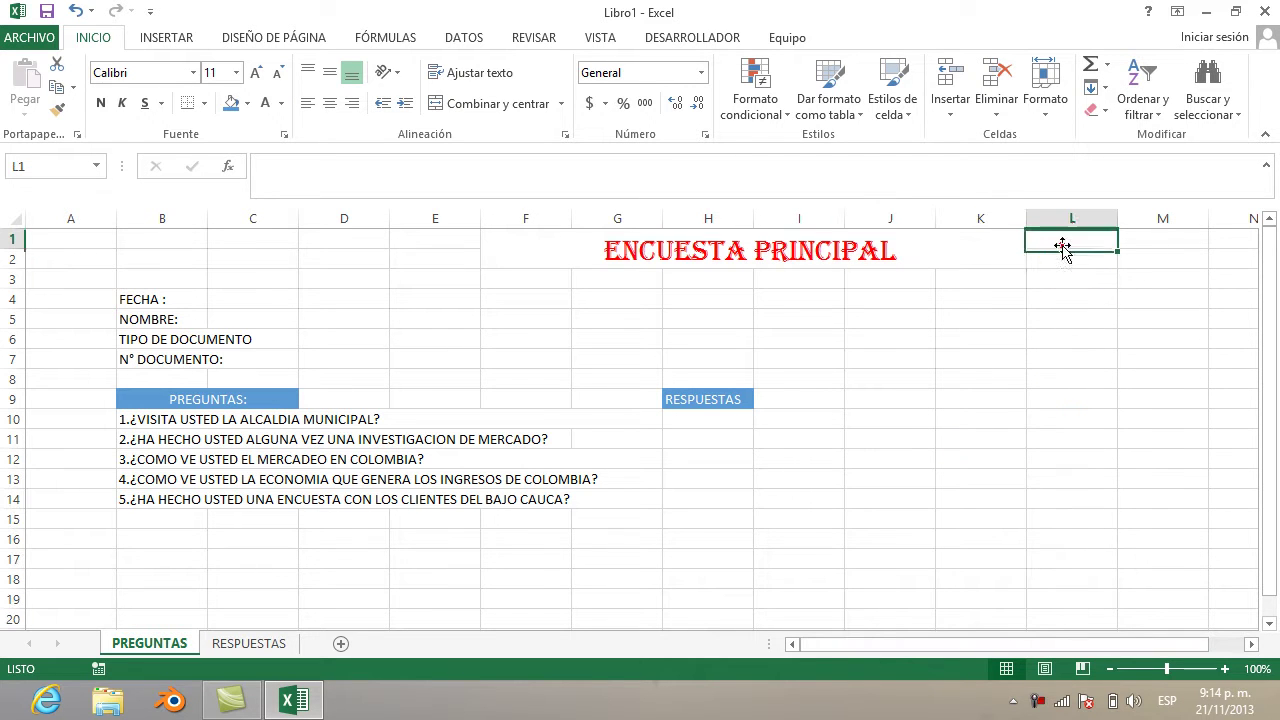
pyautogui.moveTo(903, 642); pyautogui.dragTo(829, 671)
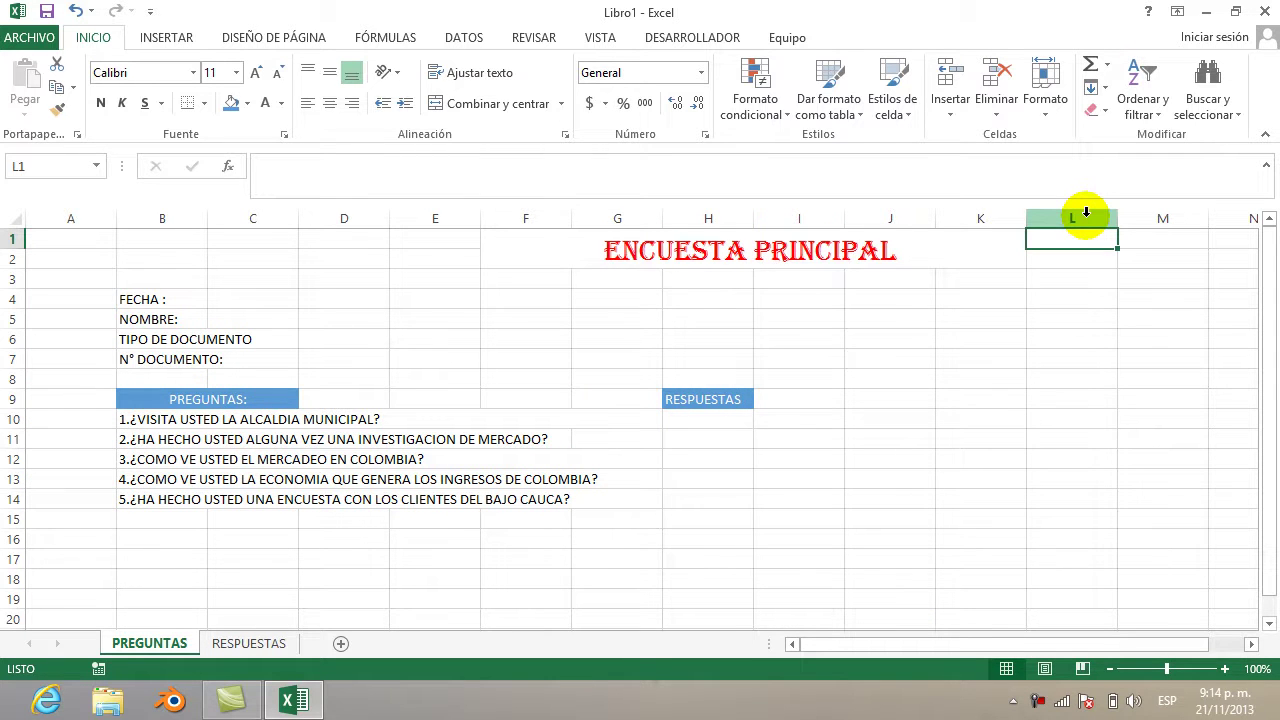
pyautogui.click(351, 301)
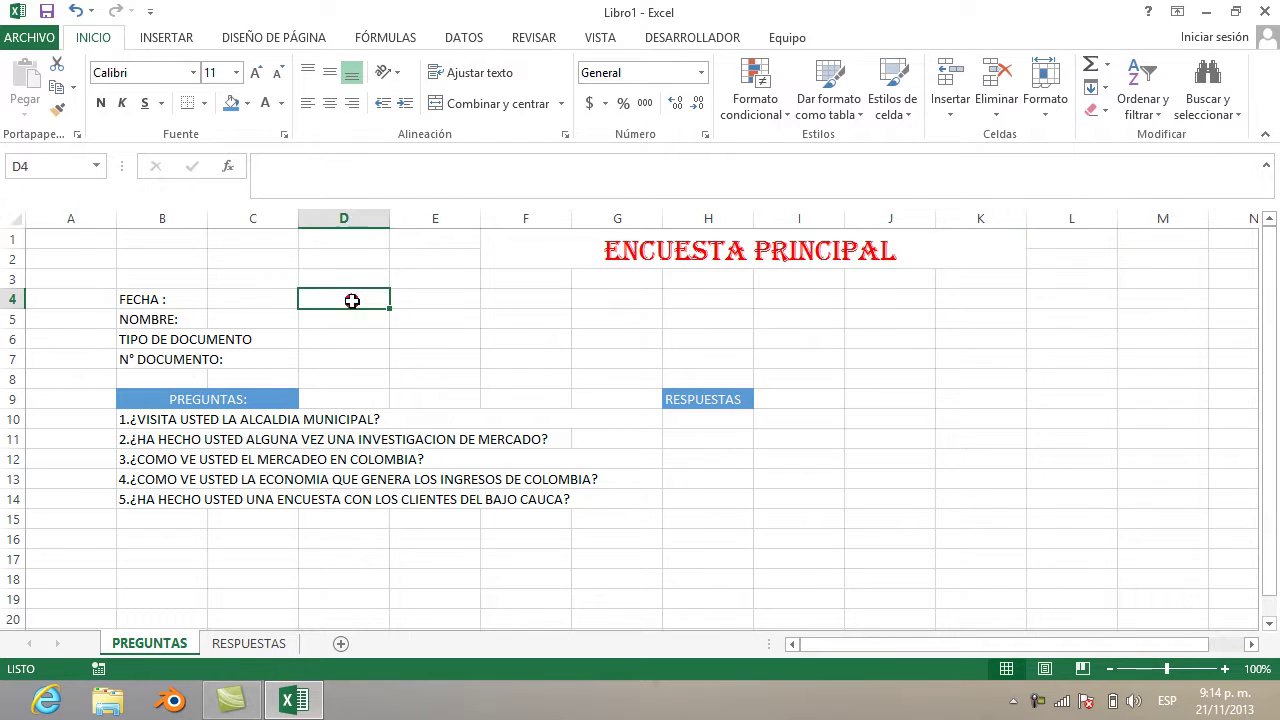
pyautogui.click(1053, 236)
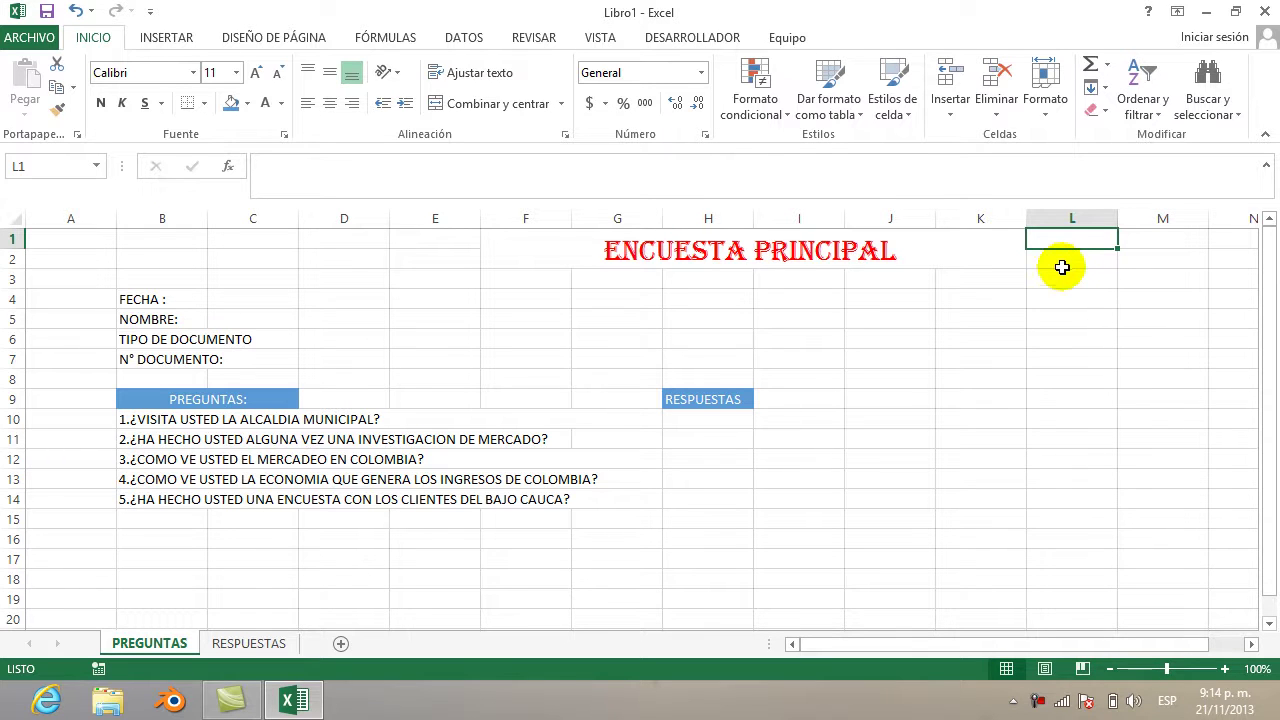
pyautogui.click(1044, 668)
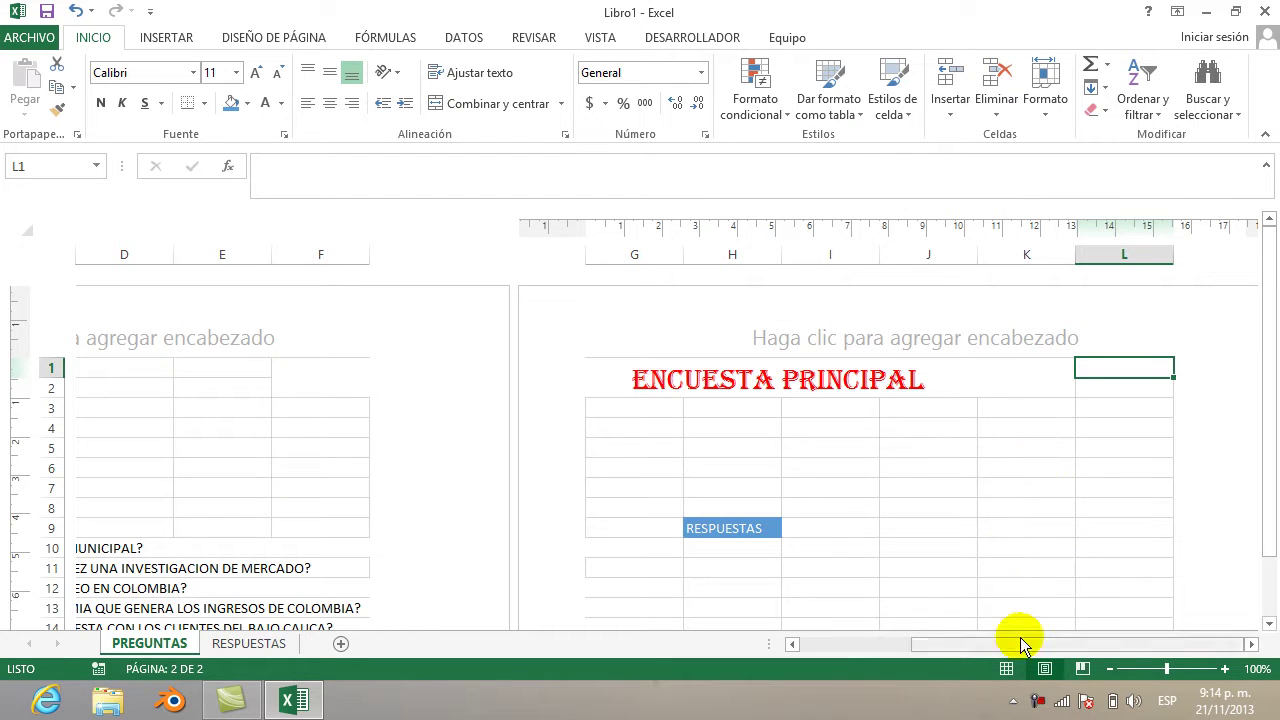
pyautogui.click(1038, 710)
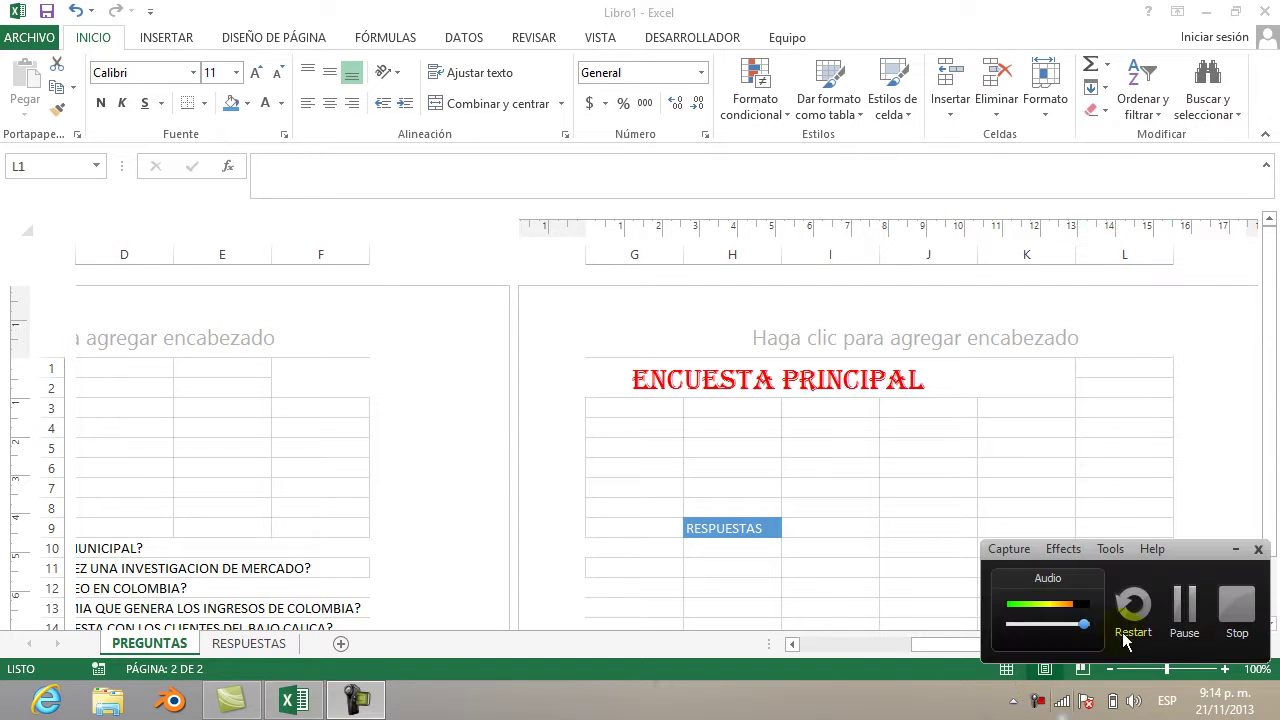
pyautogui.click(1190, 612)
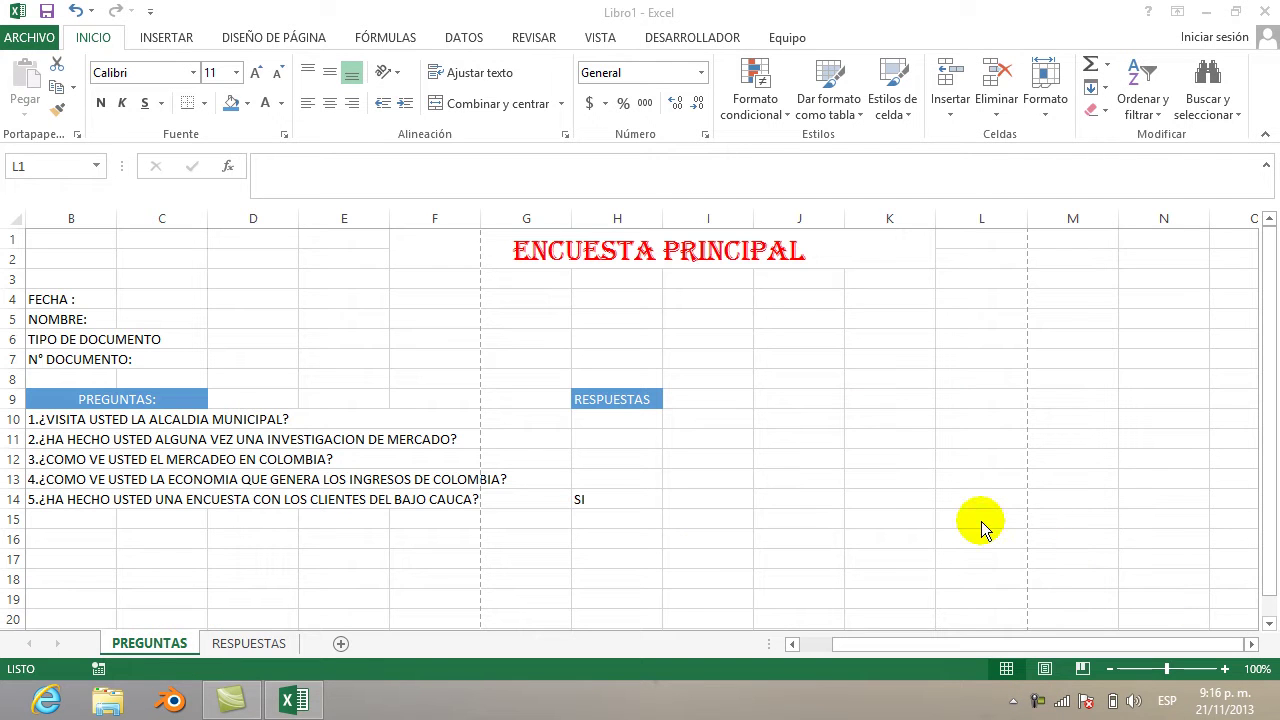
pyautogui.click(994, 641)
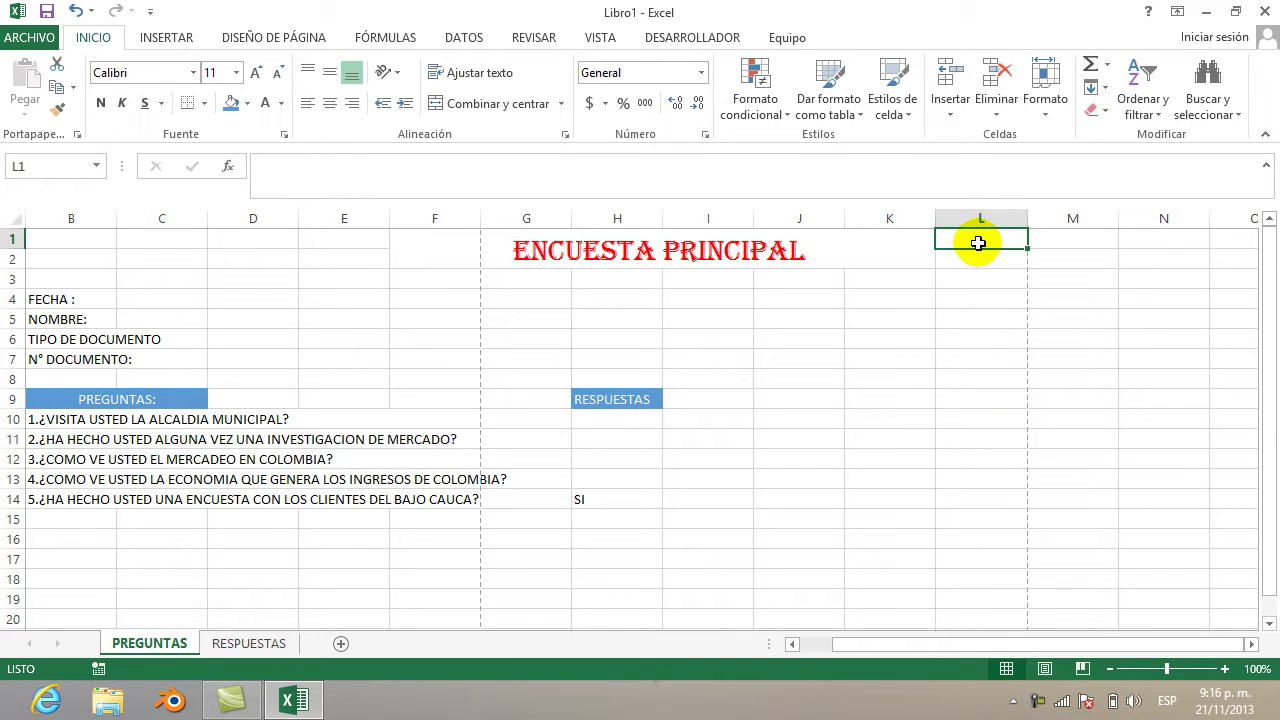
pyautogui.write('=')
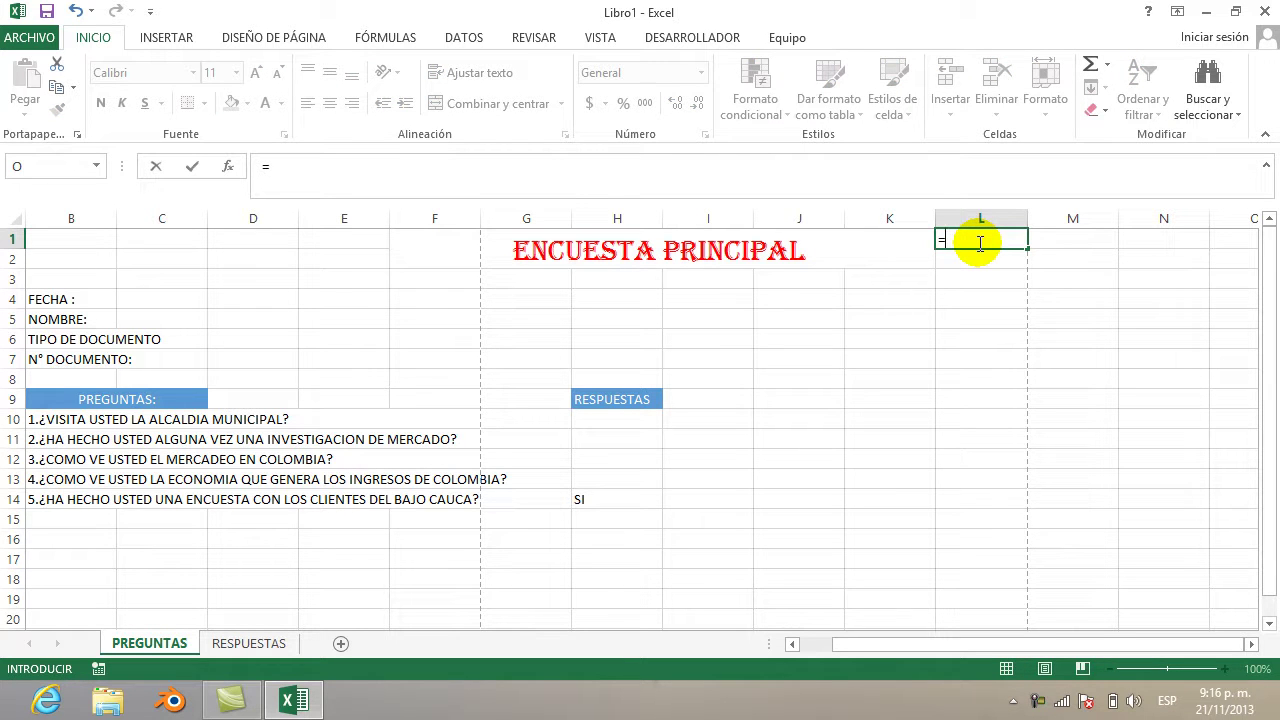
pyautogui.write('(')
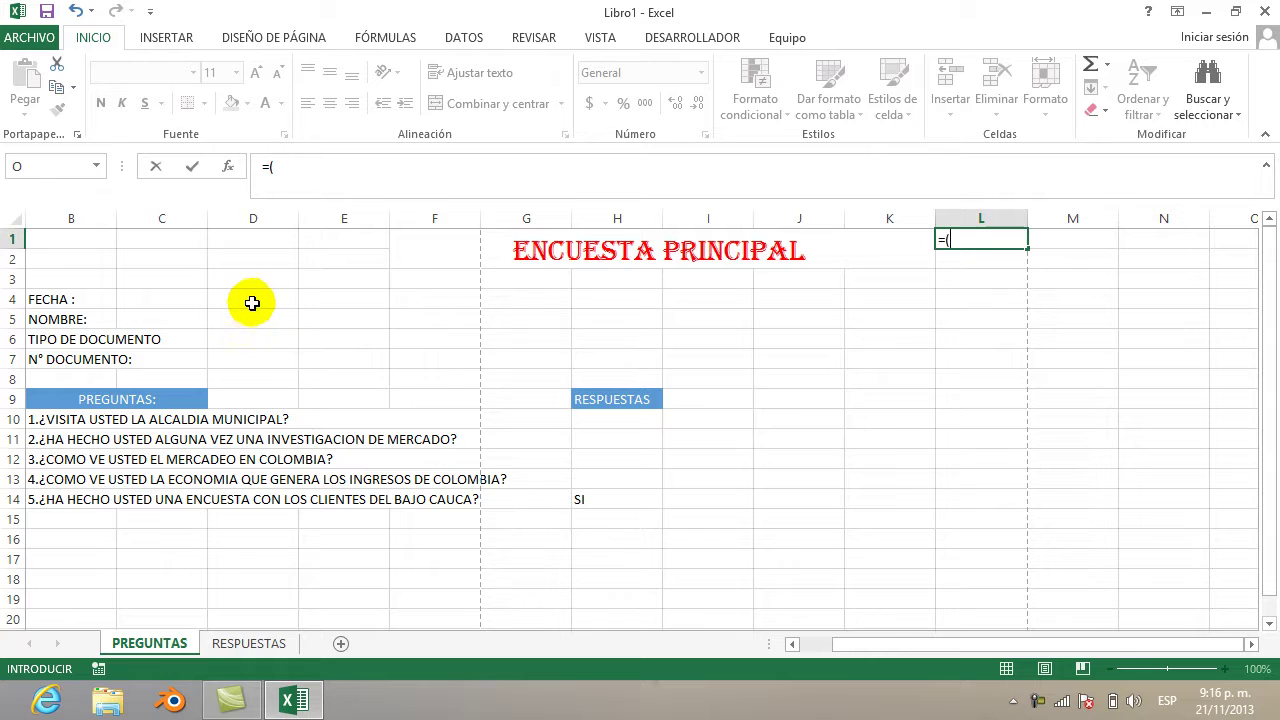
pyautogui.click(1038, 702)
pyautogui.click(1182, 620)
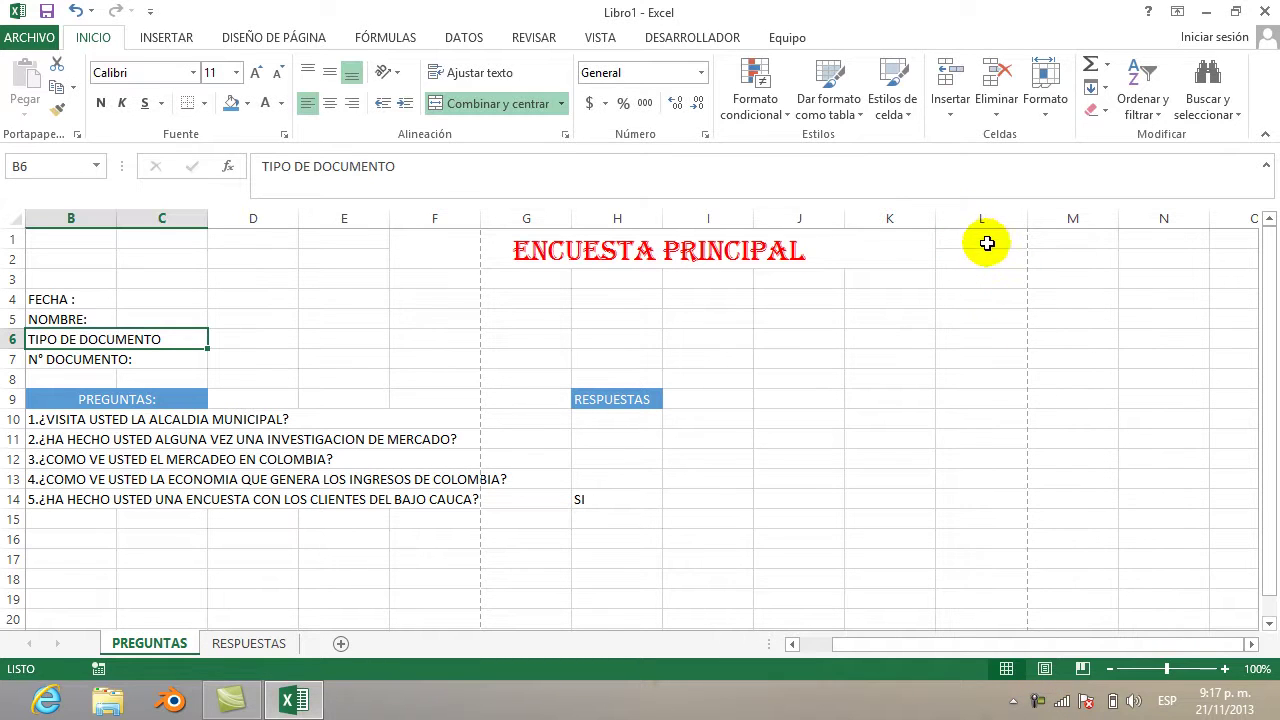
# Link cell L1 of the PREGUNTAS sheet to the FECHA entry cell with the formula =(C4)
pyautogui.click(987, 245)
pyautogui.click(987, 245)
pyautogui.write('=(')
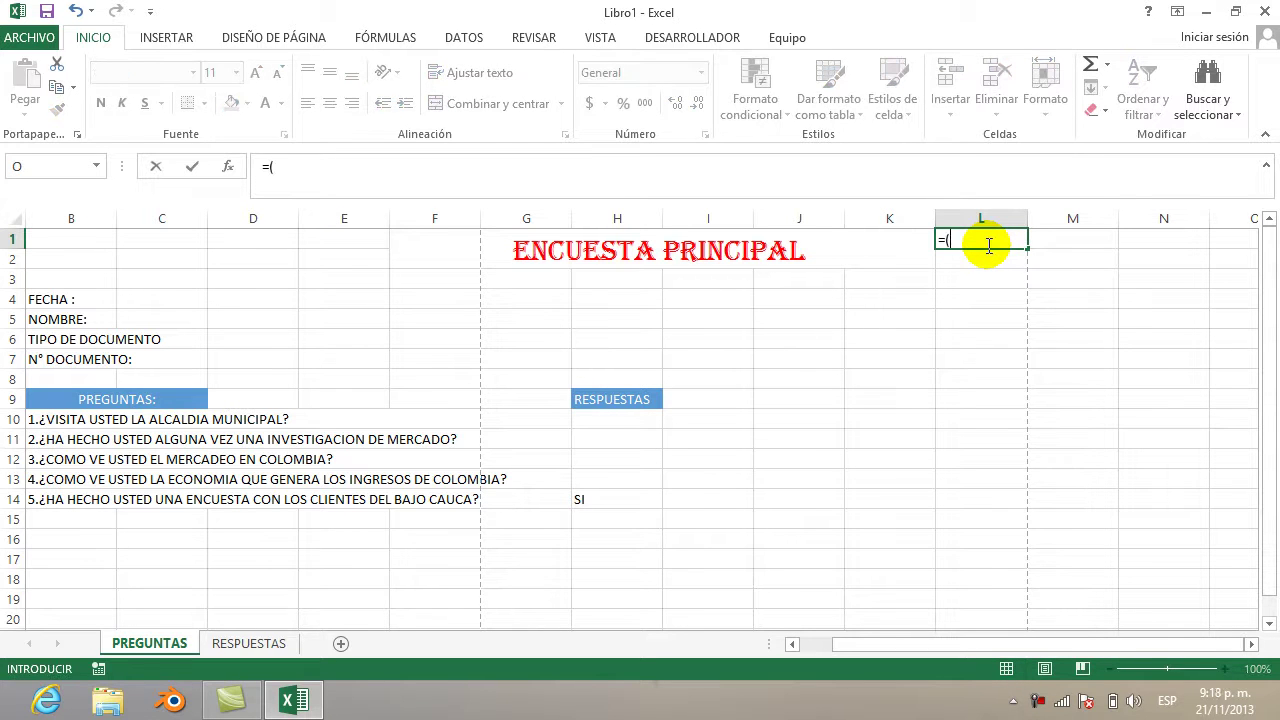
pyautogui.click(198, 302)
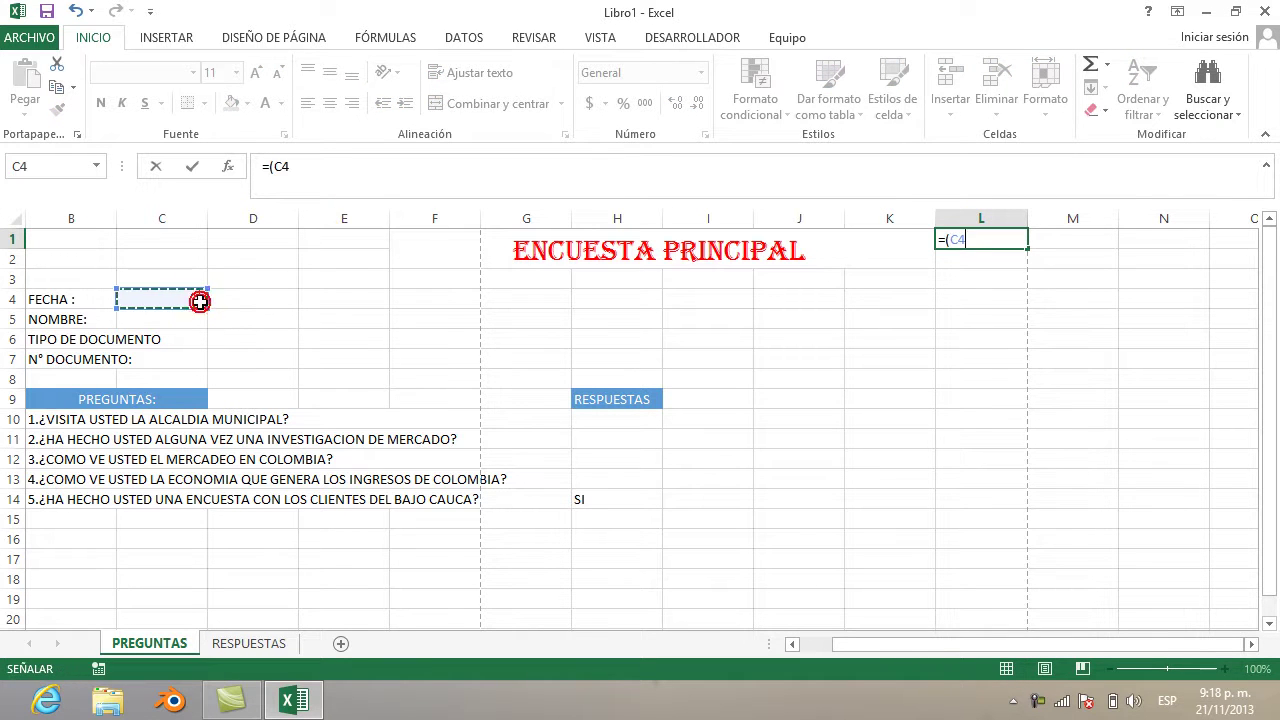
pyautogui.write(')')
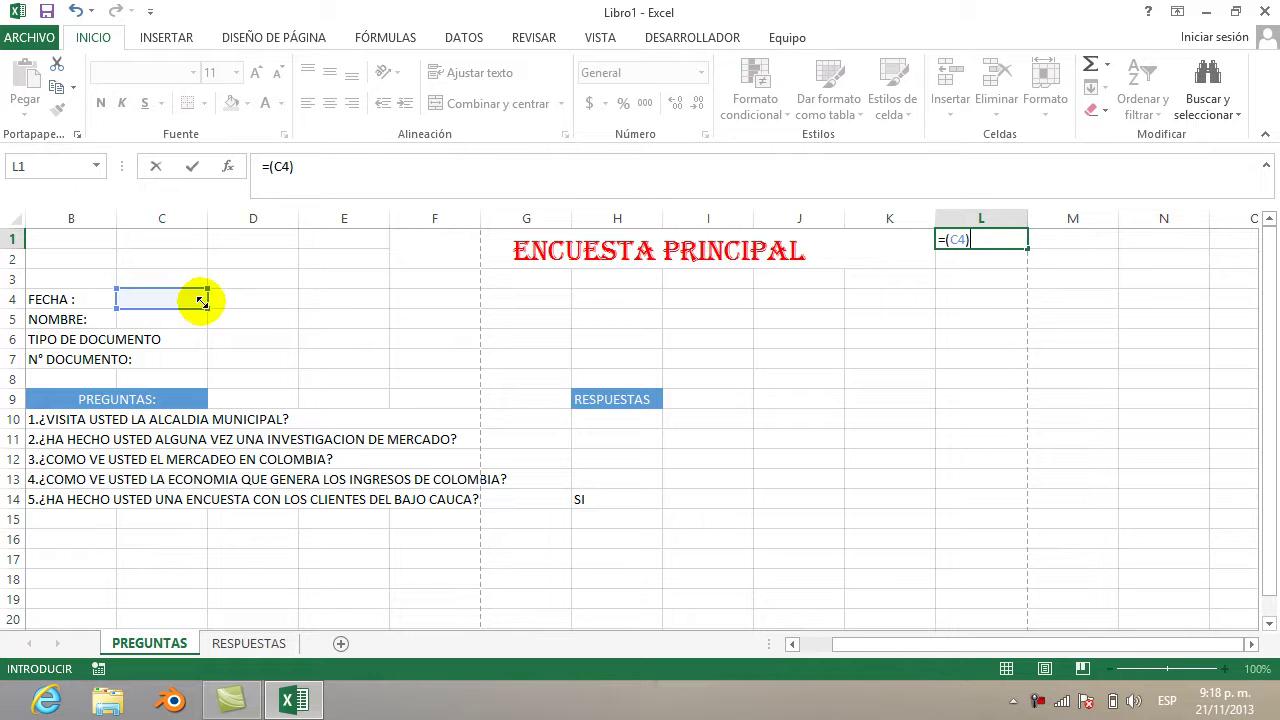
# Link cell M1 to the NOMBRE entry cell with the formula =(C5)
pyautogui.click(1053, 245)
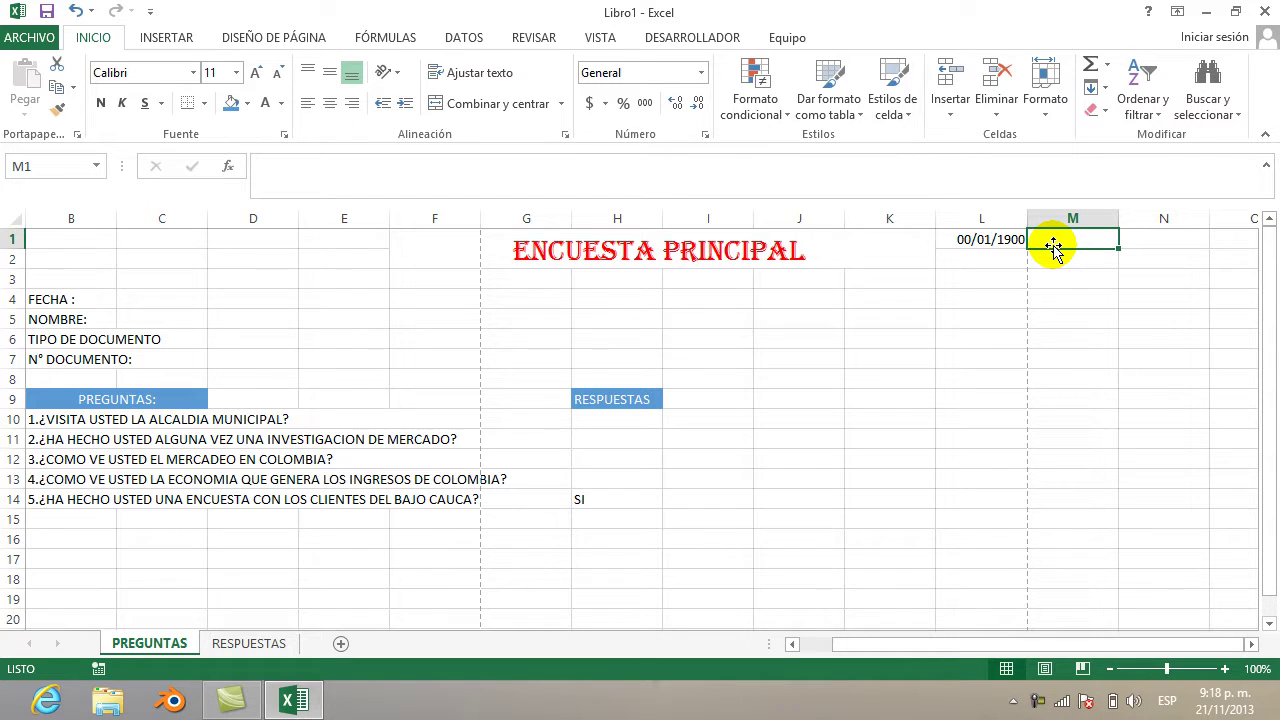
pyautogui.write('=(')
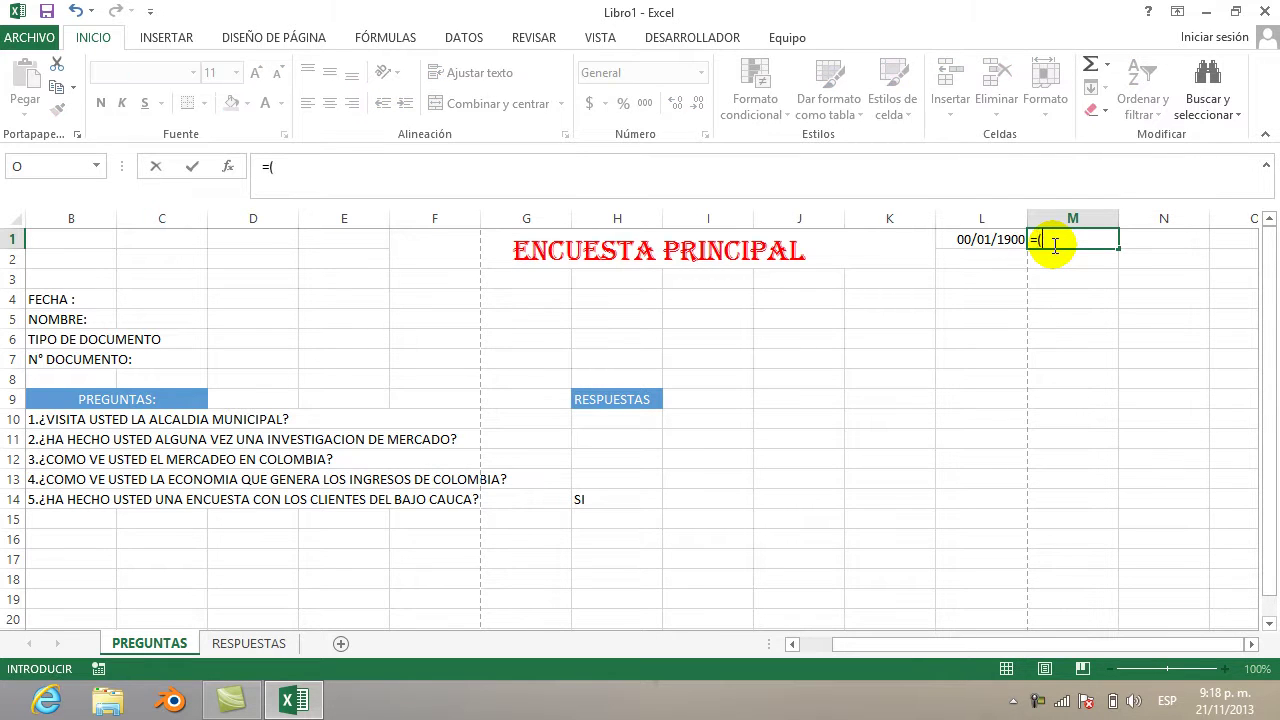
pyautogui.click(189, 321)
pyautogui.click(189, 321)
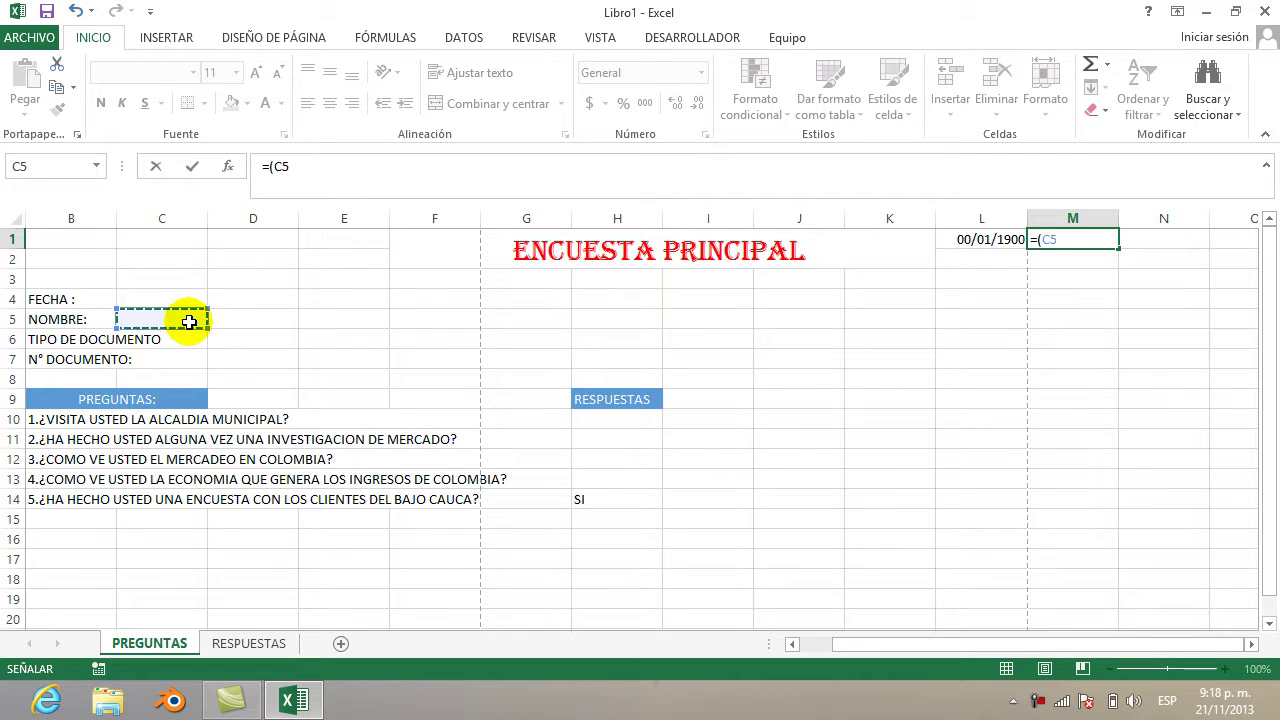
pyautogui.write(')')
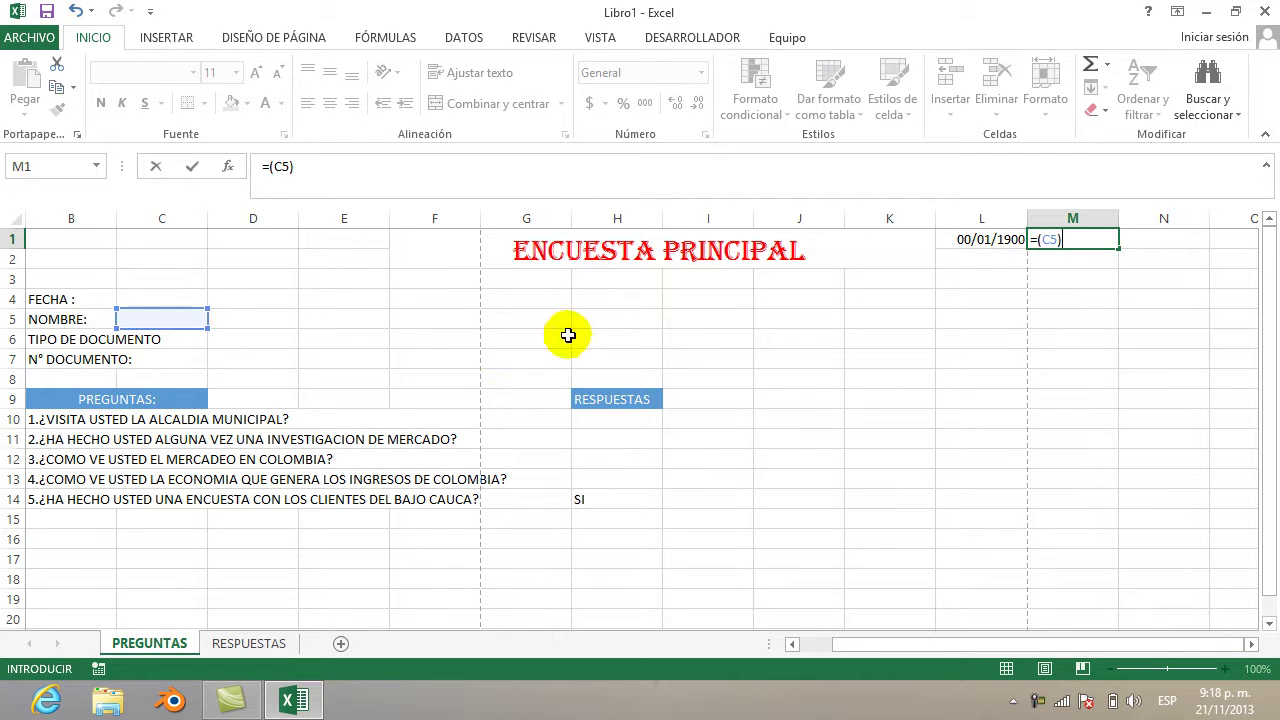
# Link cell N1 to the TIPO DE DOCUMENTO entry cell with the formula =(D6)
pyautogui.click(1159, 241)
pyautogui.click(1159, 241)
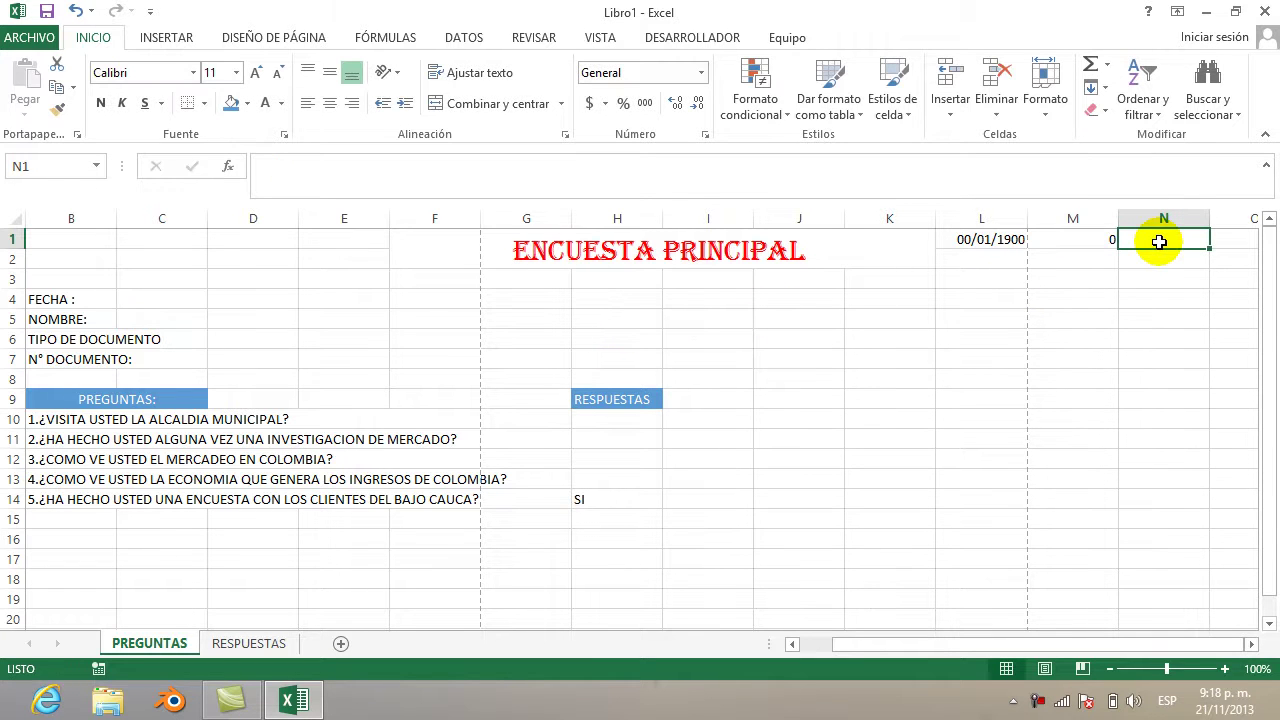
pyautogui.write('=(')
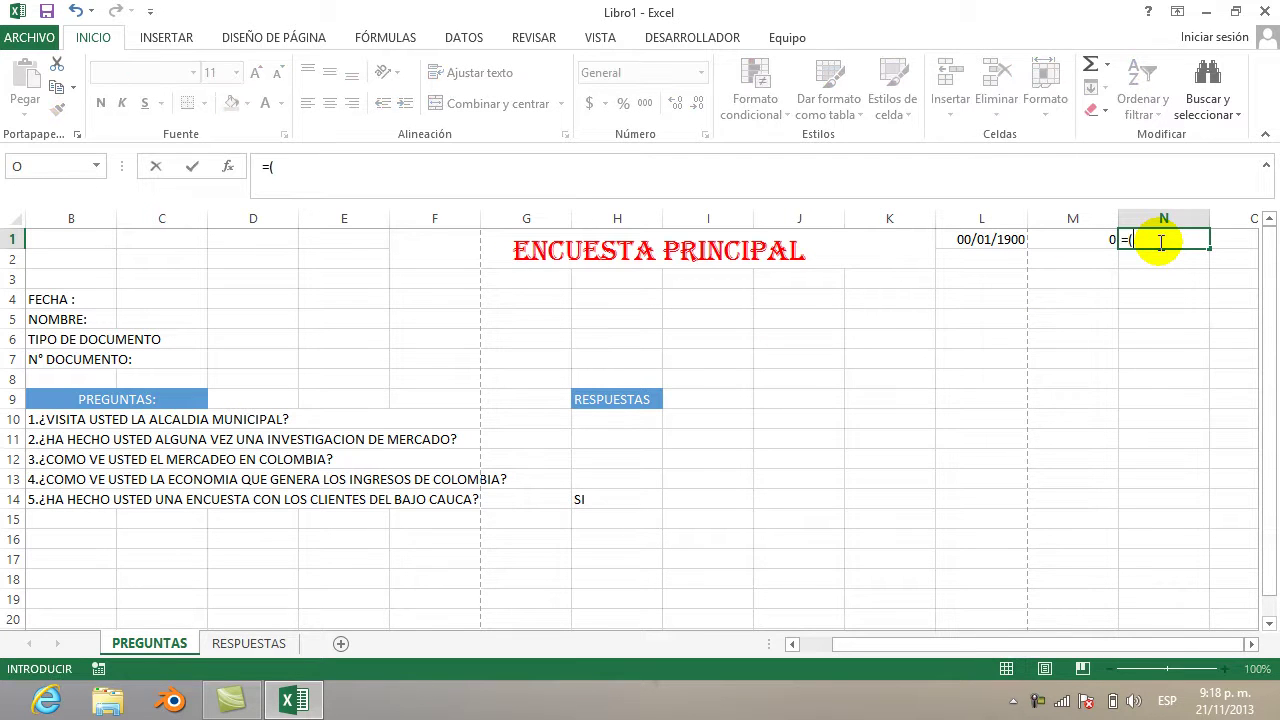
pyautogui.click(279, 341)
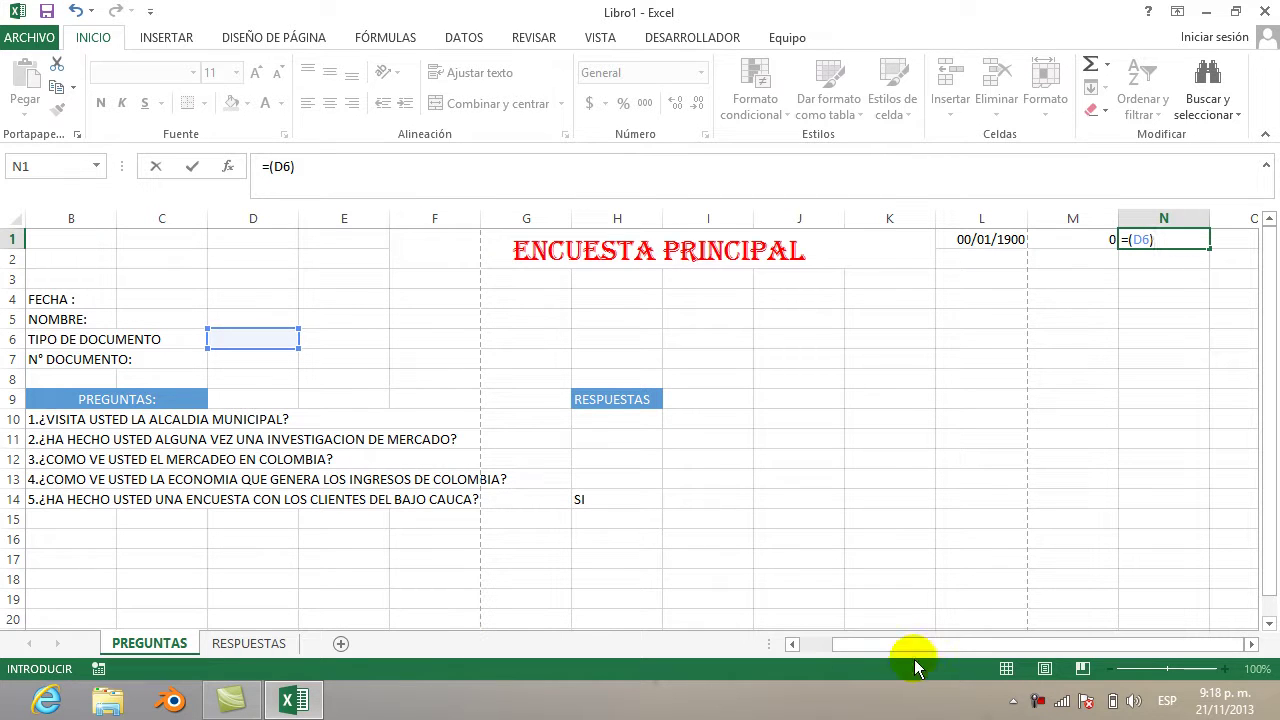
# Link cell O1 to the N° DOCUMENTO entry cell with the formula =(D7)
pyautogui.moveTo(905, 644); pyautogui.dragTo(1036, 638)
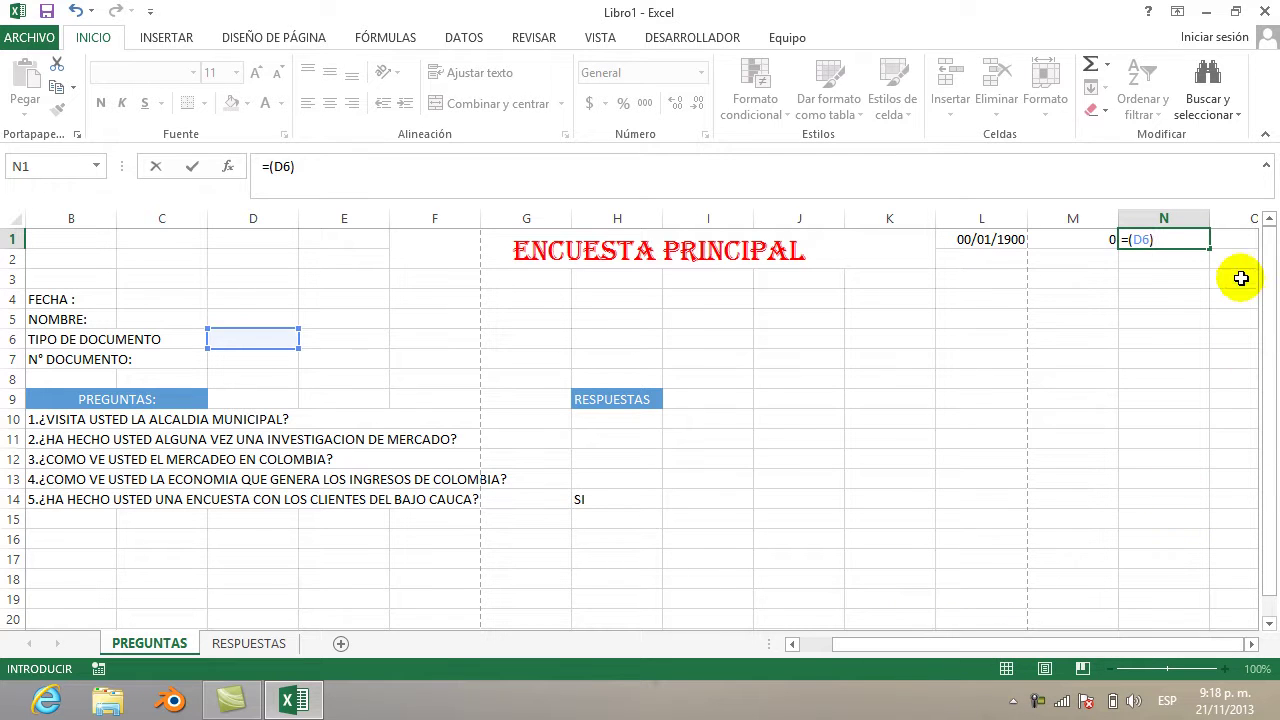
pyautogui.click(1226, 239)
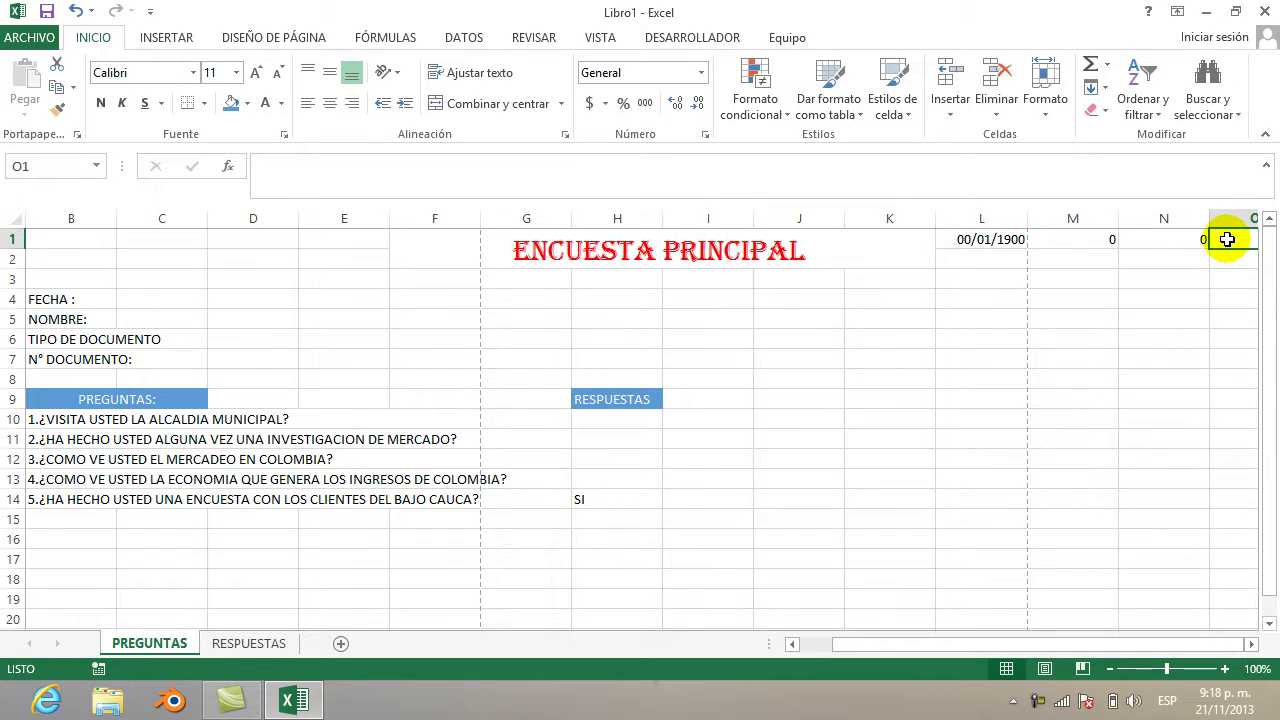
pyautogui.write('=')
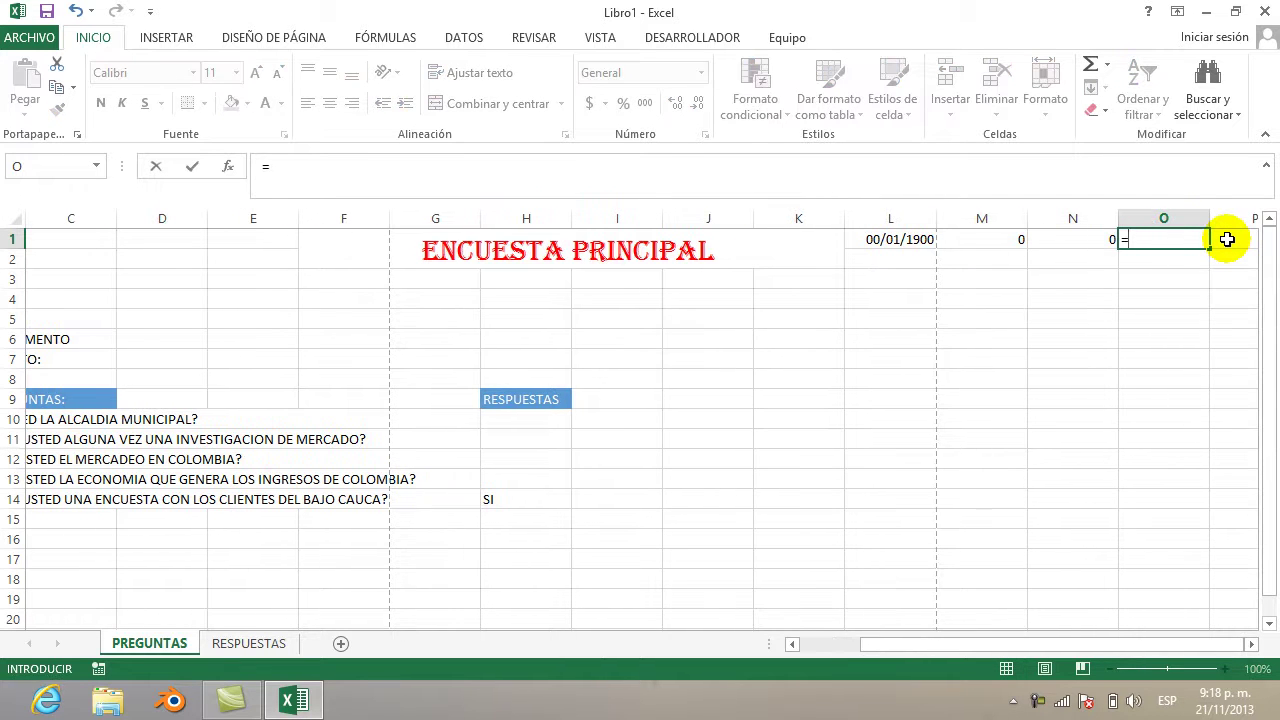
pyautogui.write('(')
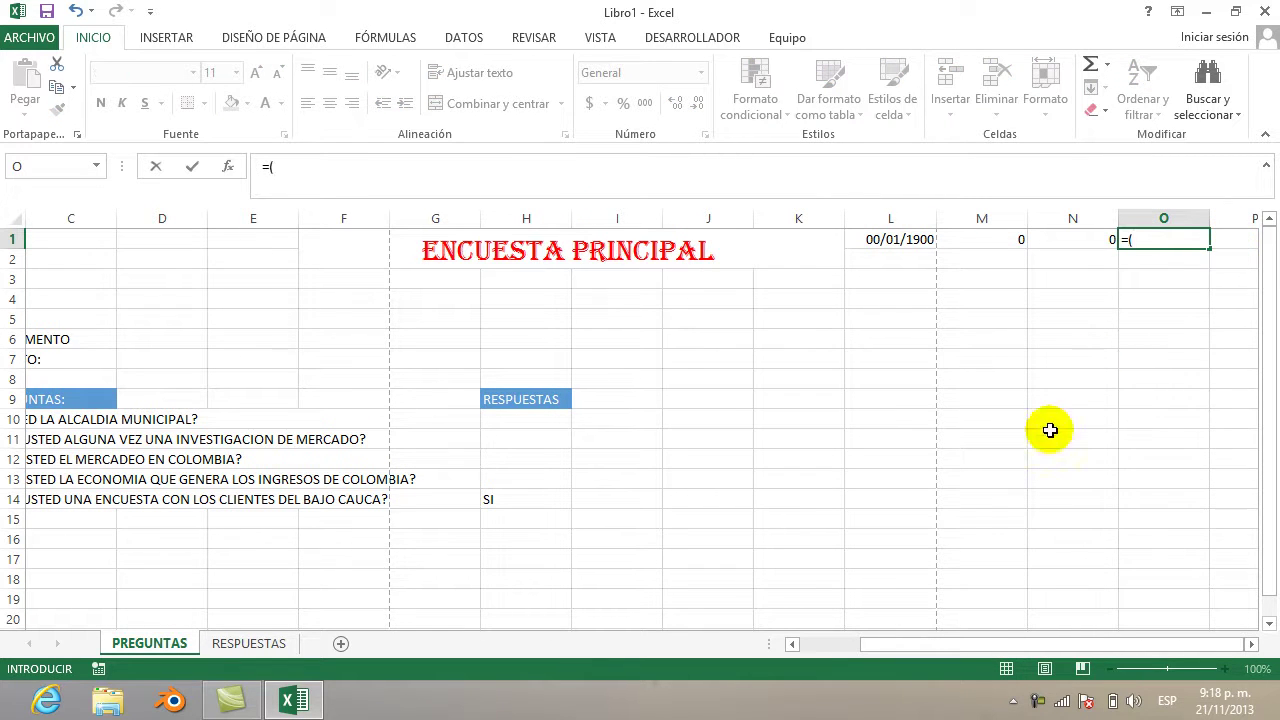
pyautogui.moveTo(989, 645); pyautogui.dragTo(955, 645)
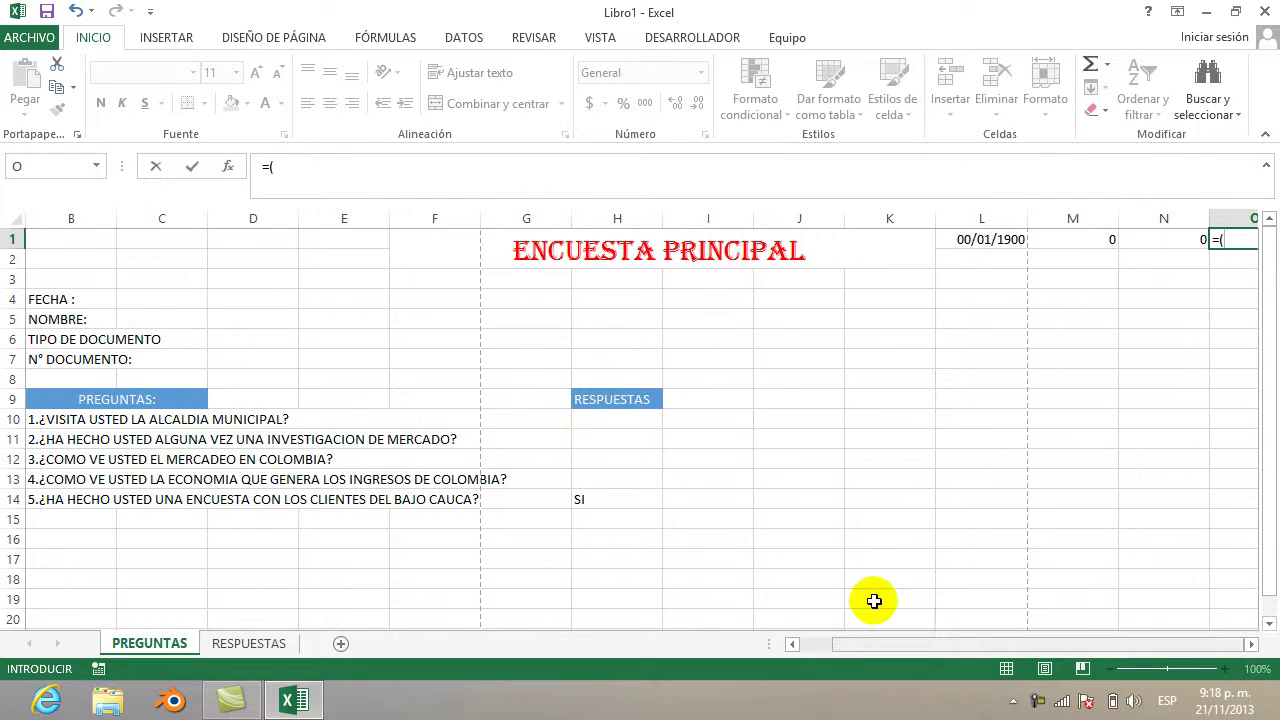
pyautogui.click(240, 361)
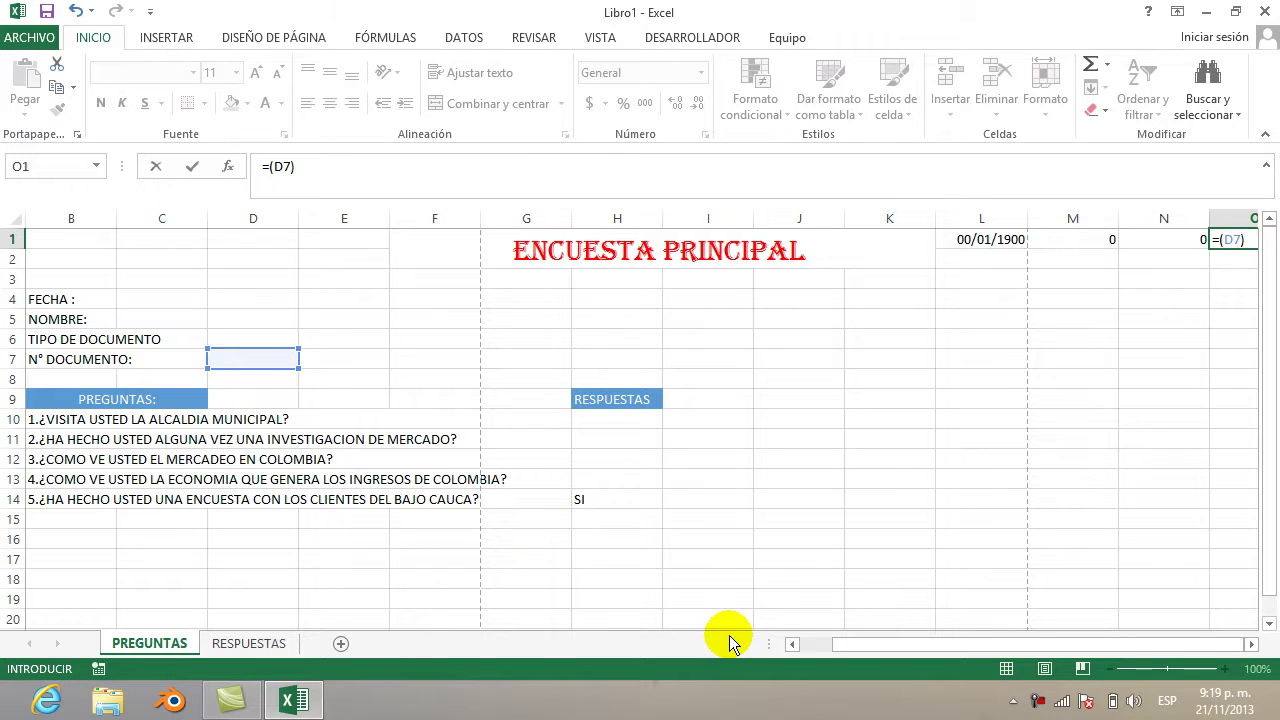
pyautogui.press('Return')
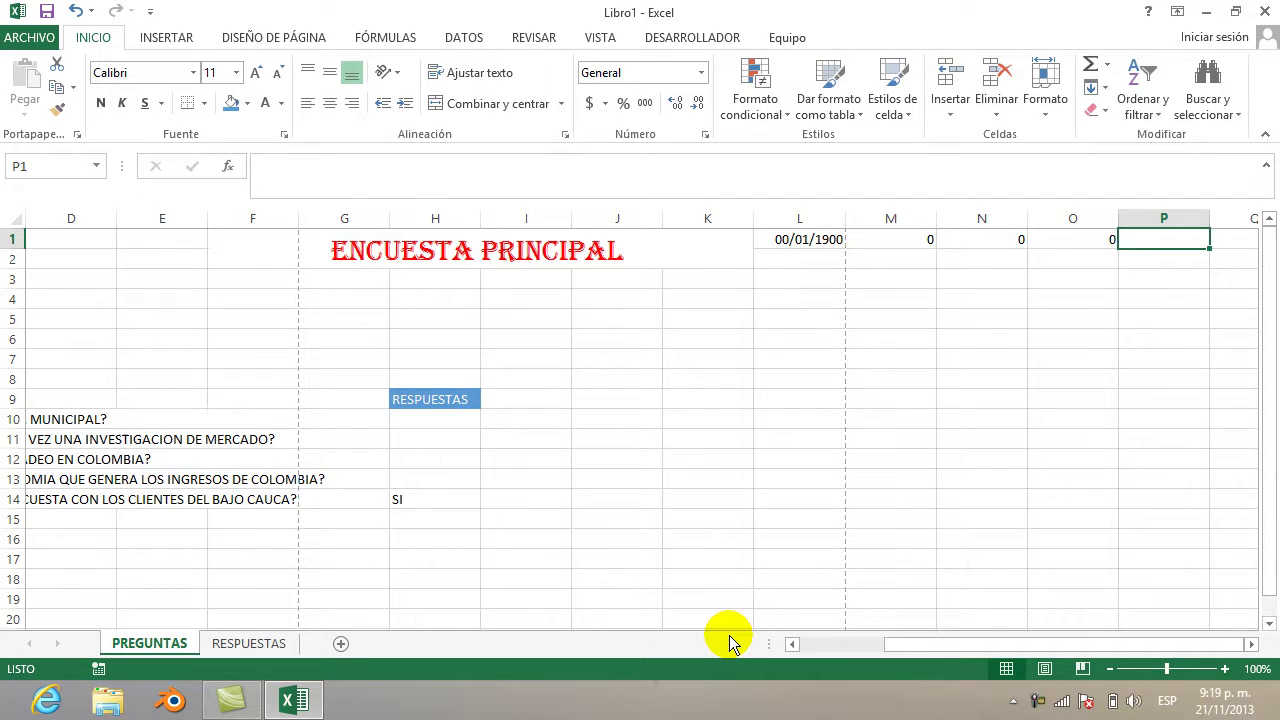
# Link cell P1 to the answer cell of question 1 with the formula =(H10)
pyautogui.press('Right')
pyautogui.write('=')
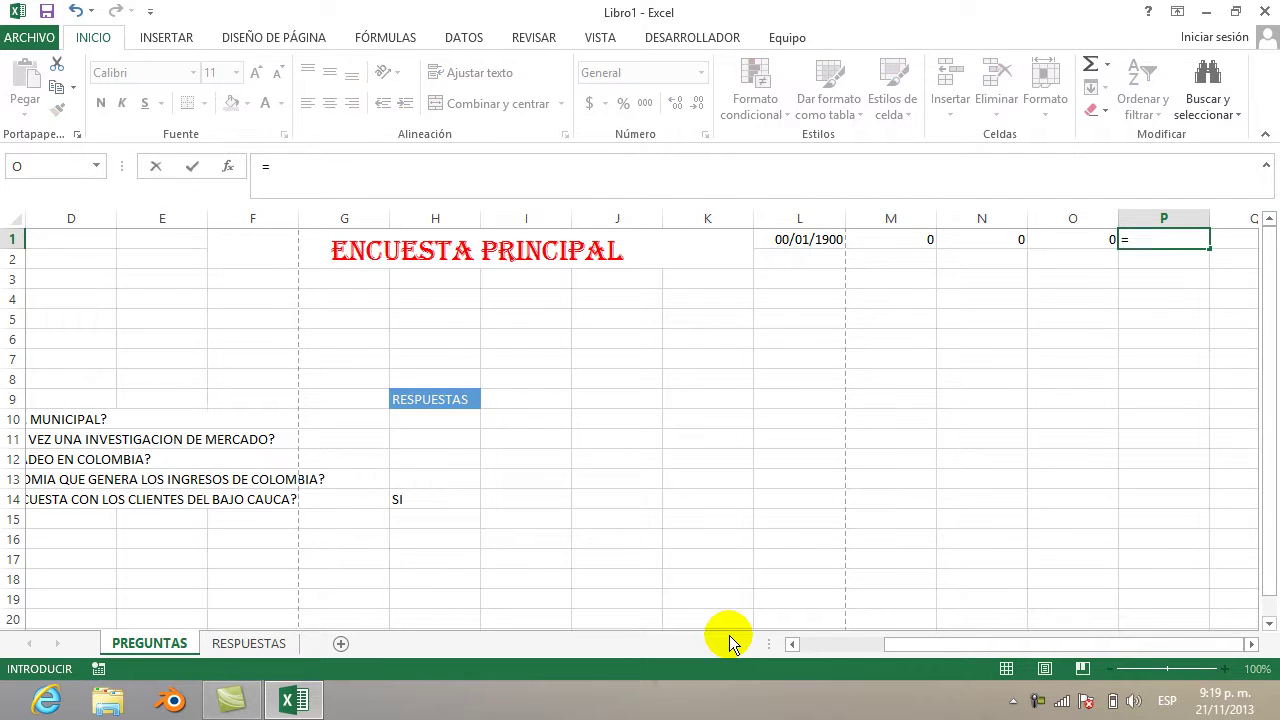
pyautogui.write('(')
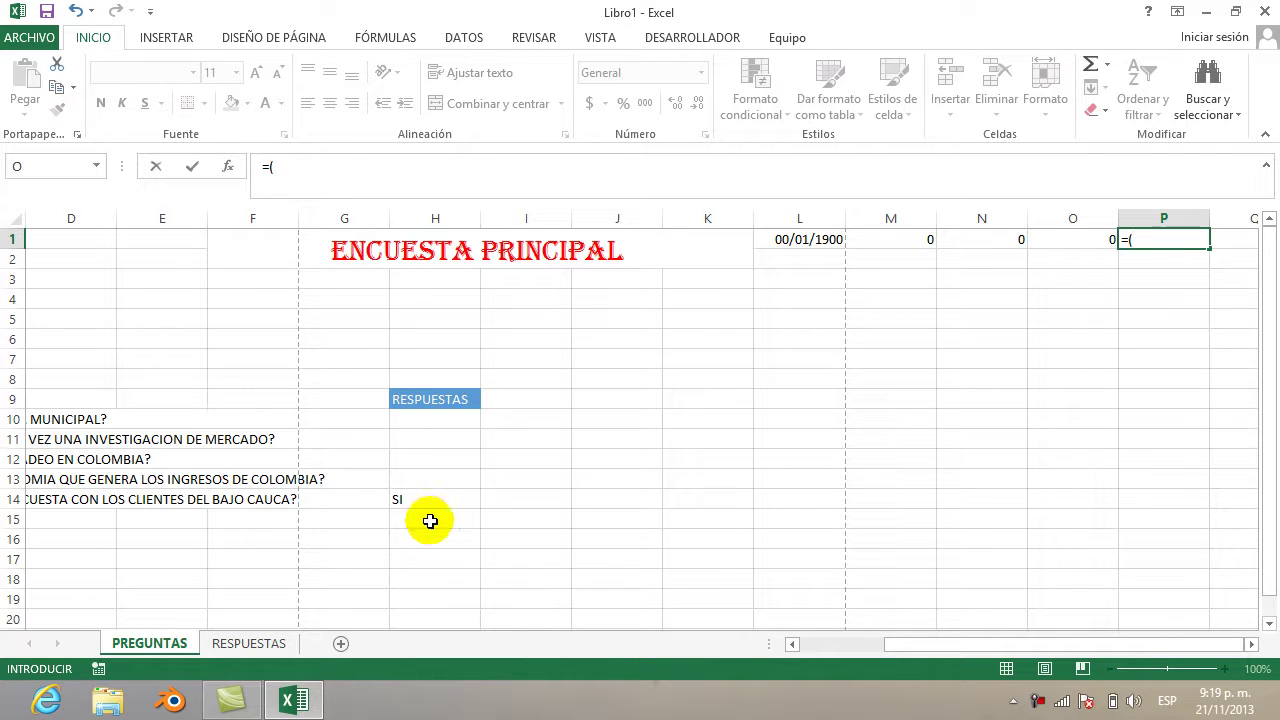
pyautogui.click(443, 425)
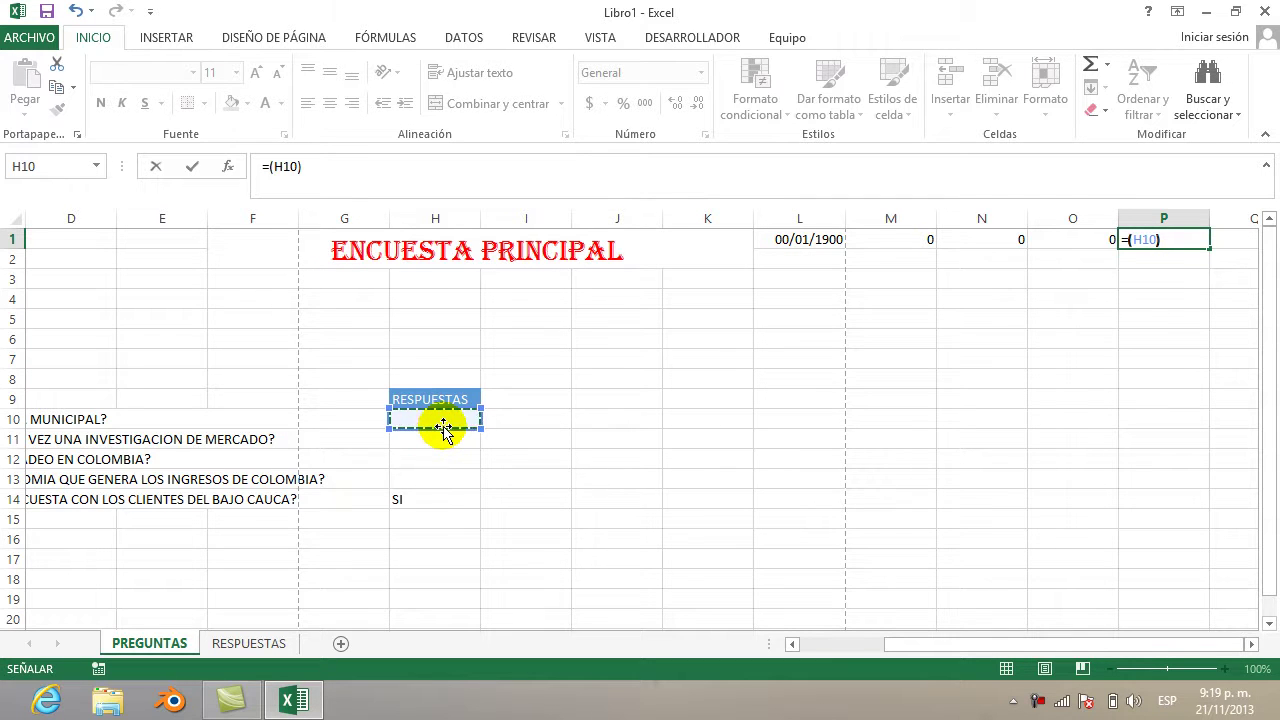
pyautogui.press('Tab')
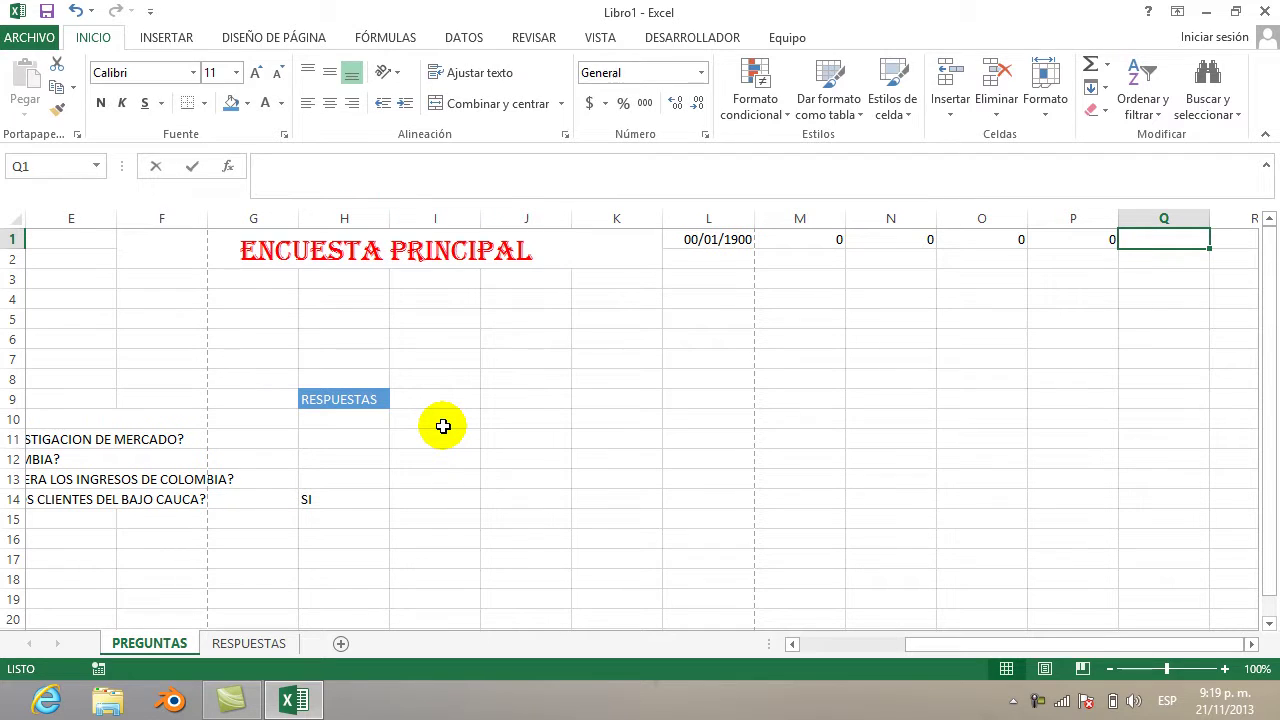
# Link cell Q1 to the answer cell of question 2 with the formula =(H11)
pyautogui.write('=(')
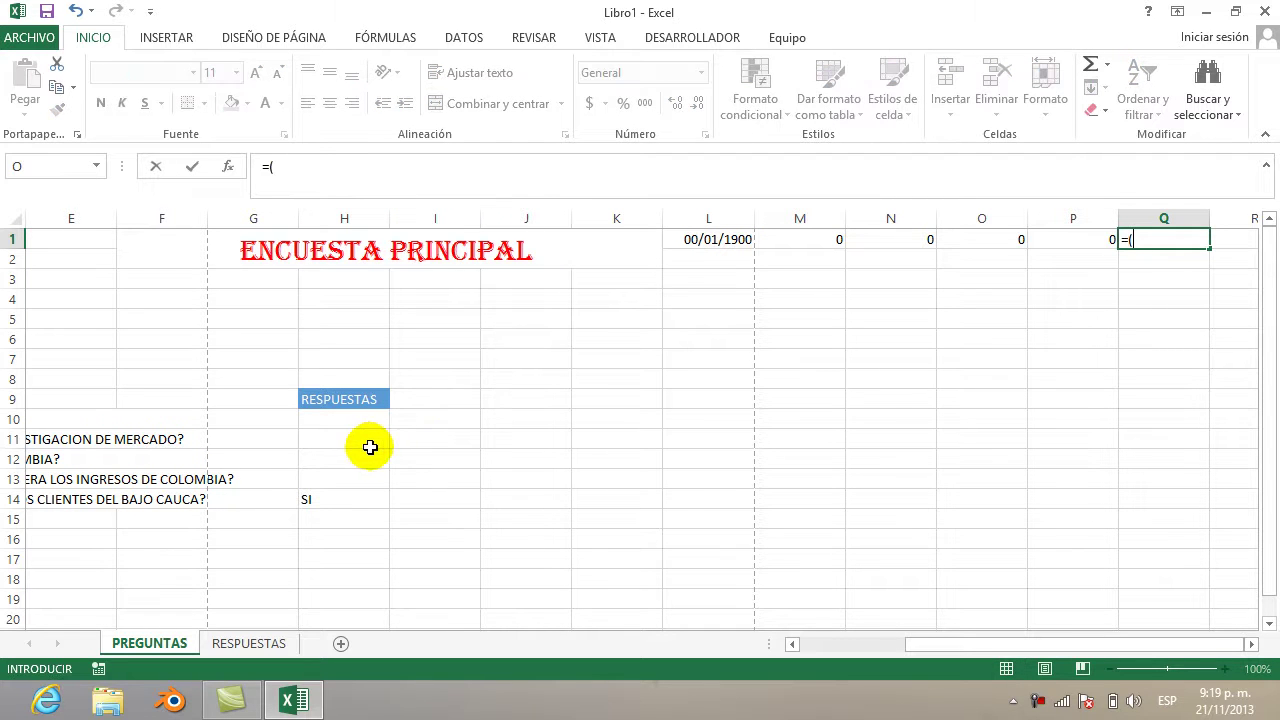
pyautogui.click(361, 441)
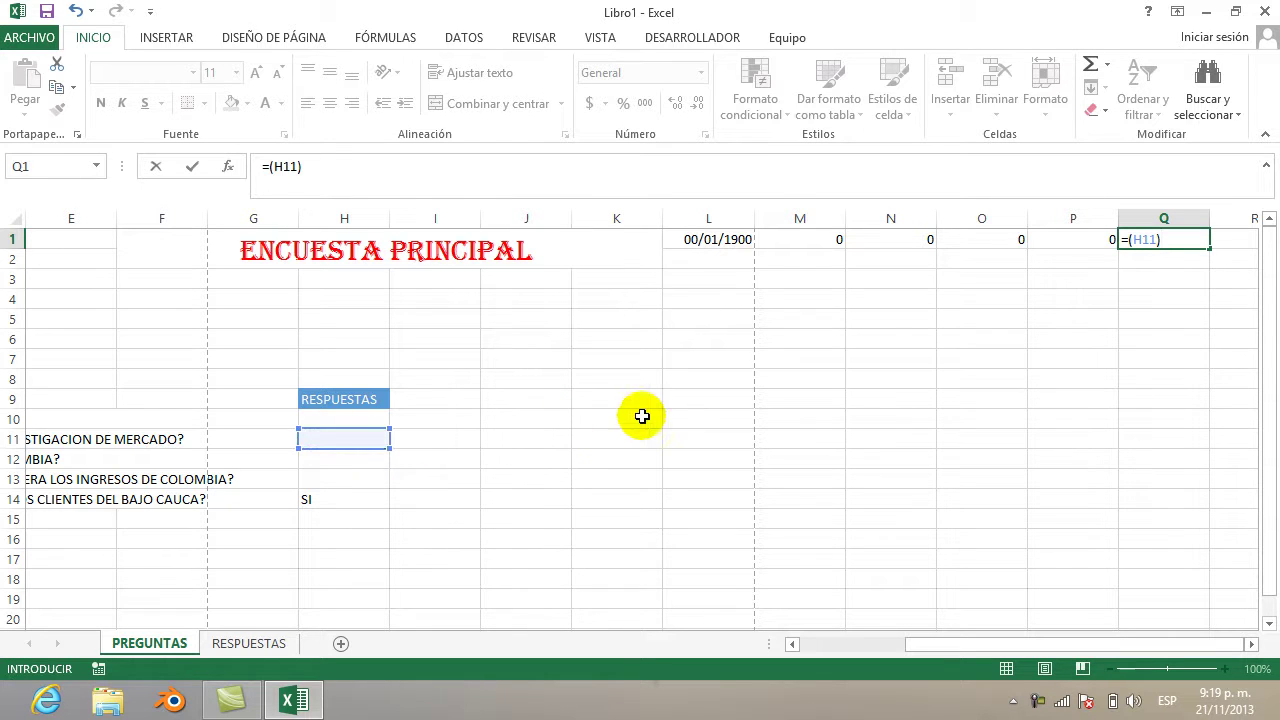
pyautogui.click(1228, 241)
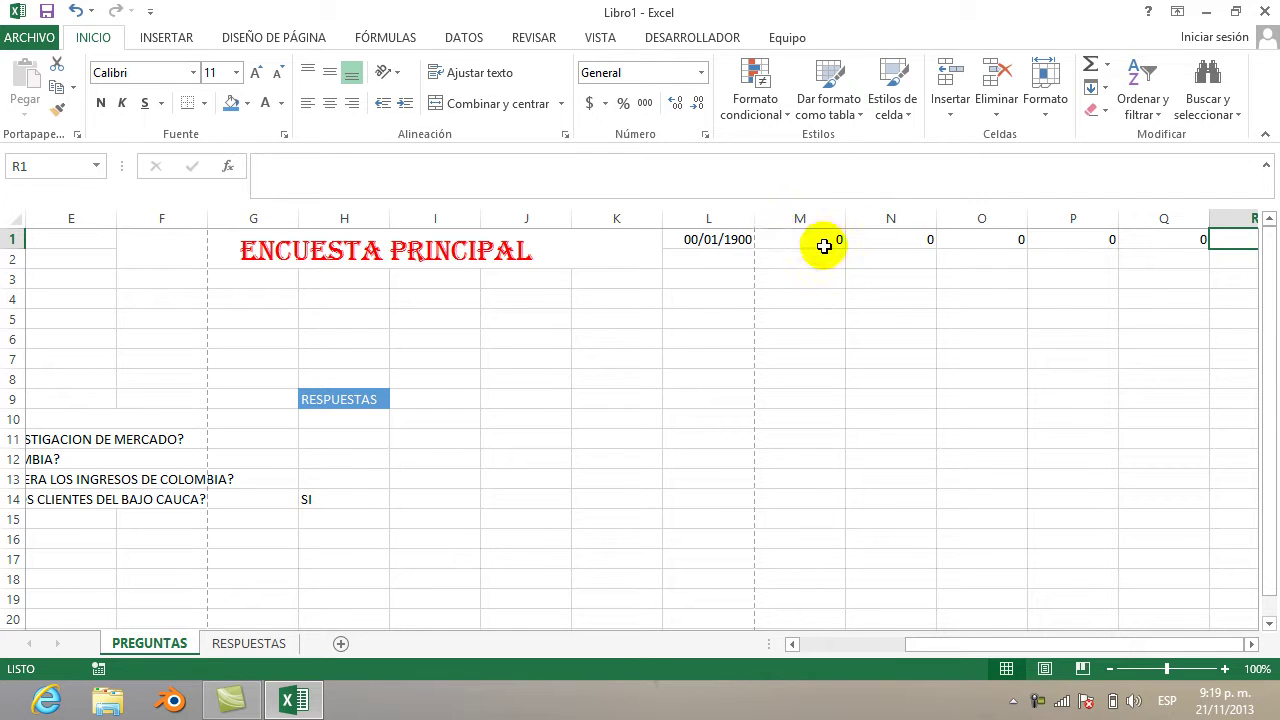
# Link cell R1 to the answer cell of question 3, H12, with a direct cell-reference formula
pyautogui.write('=')
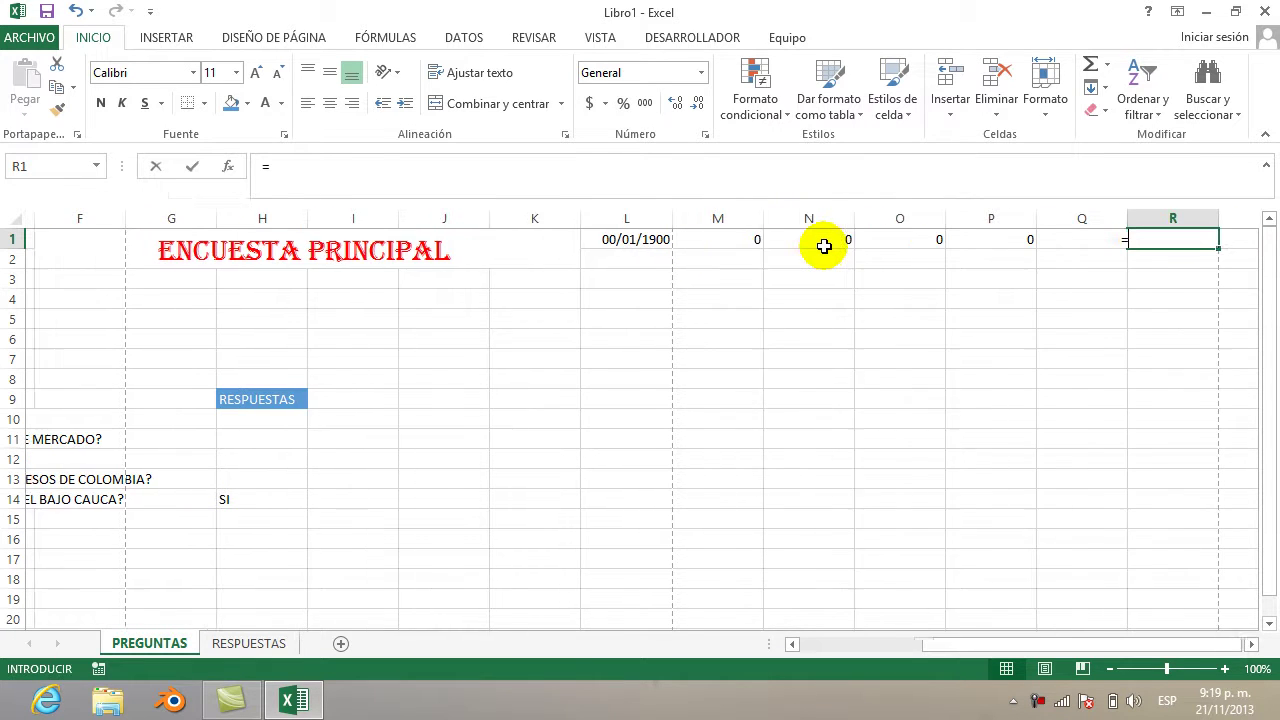
pyautogui.write('(')
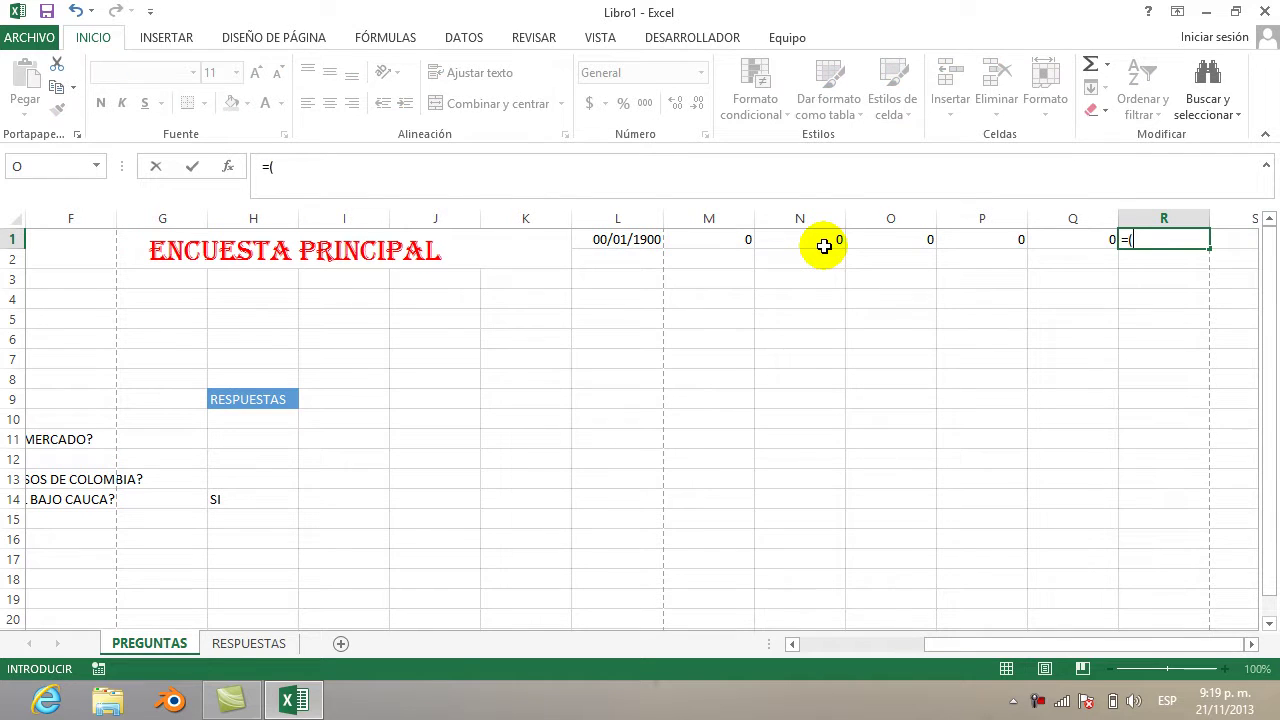
pyautogui.click(271, 462)
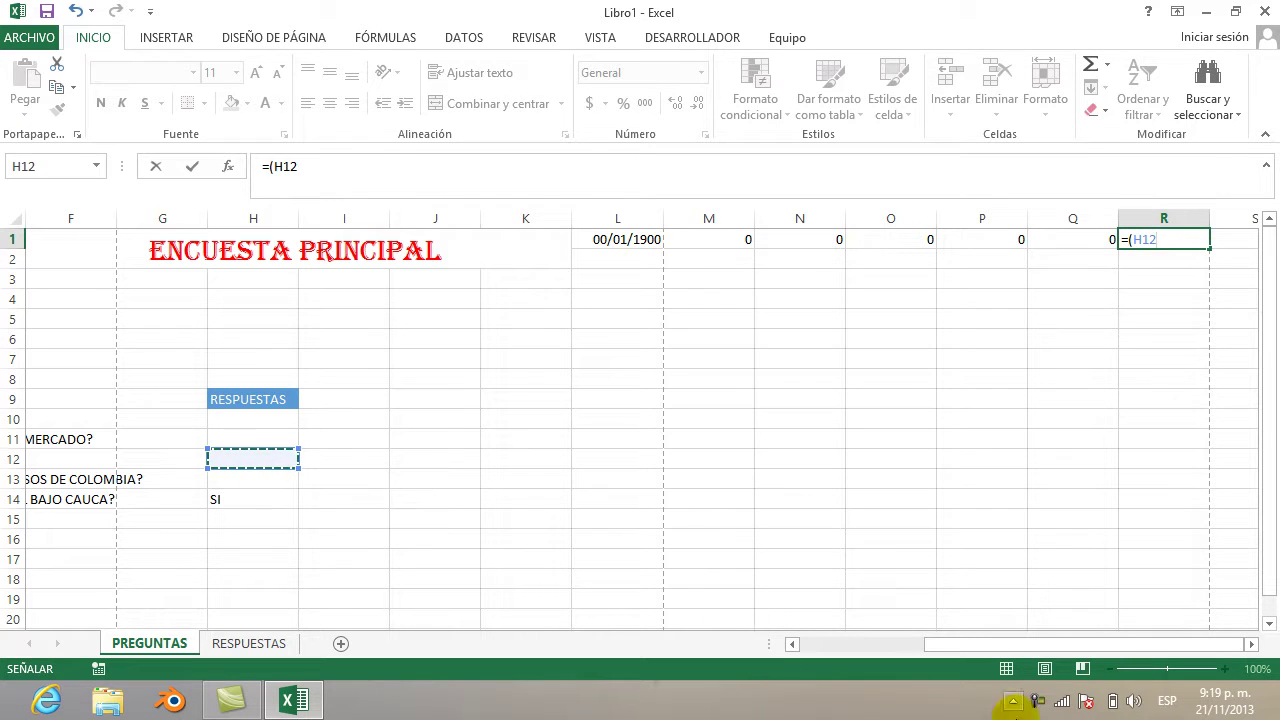
pyautogui.click(1038, 705)
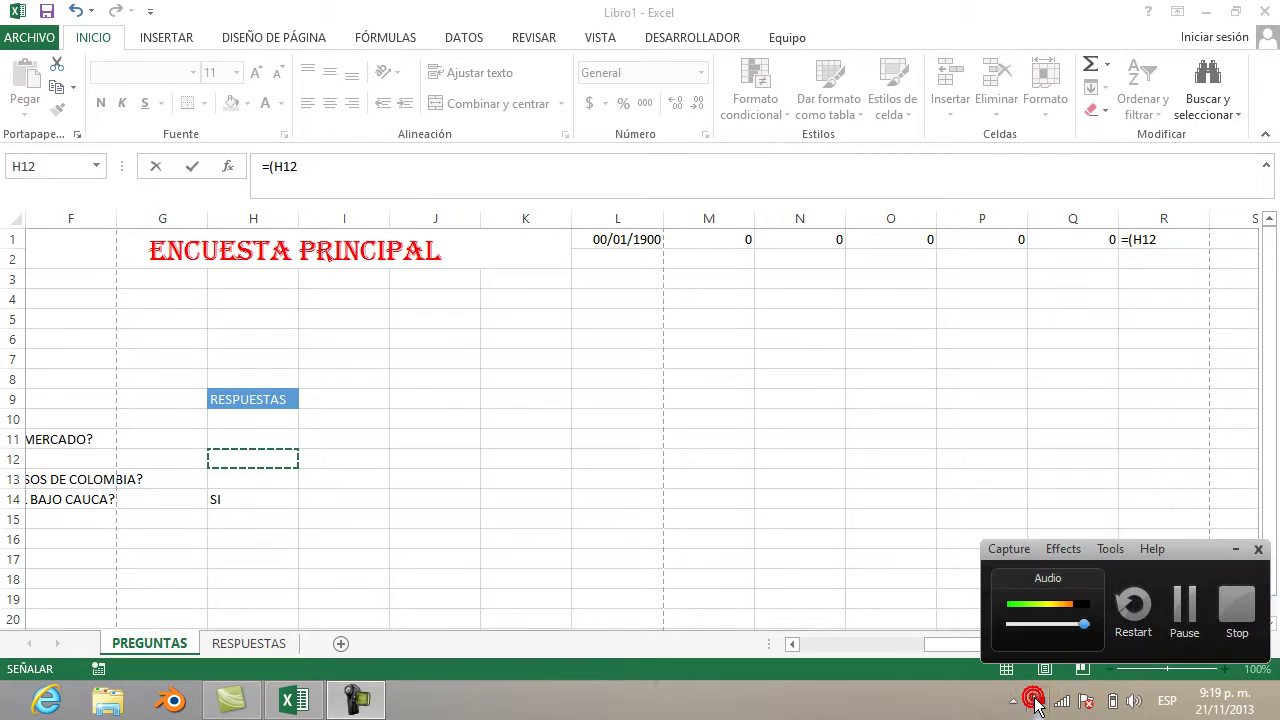
pyautogui.click(1184, 604)
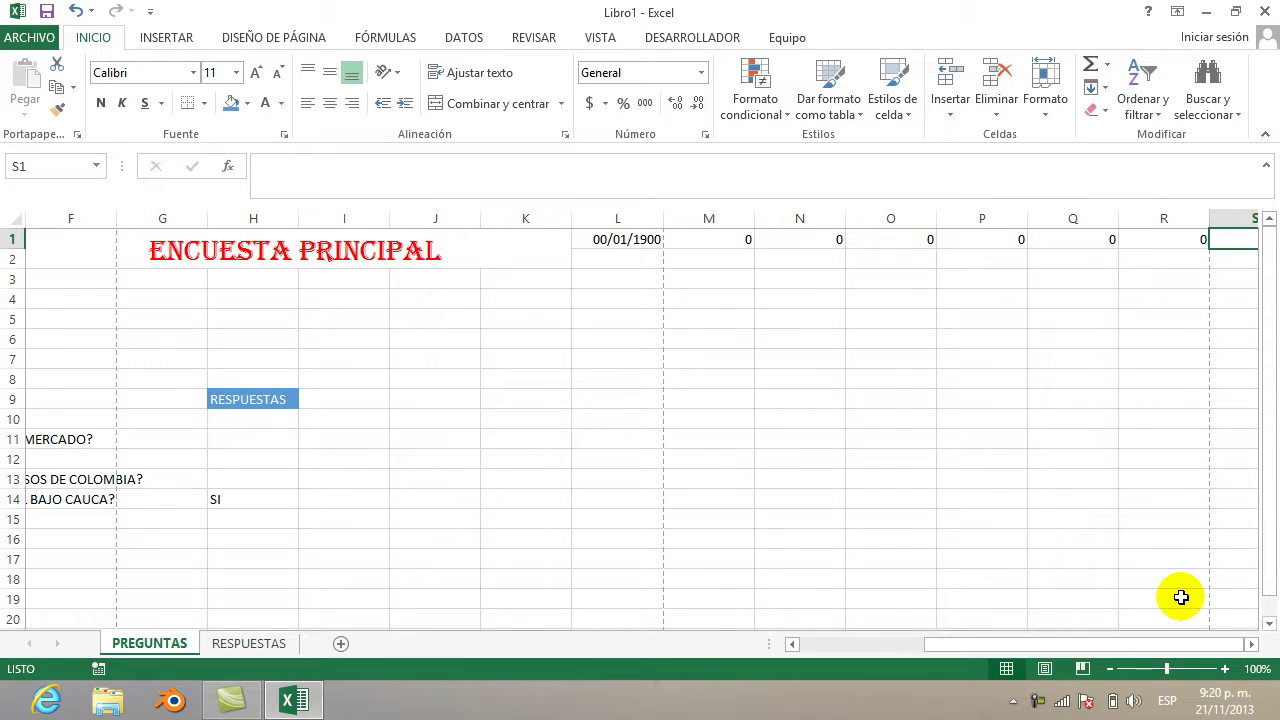
# Link cell S1 to the answer cell of question 4 with the formula =(H13)
pyautogui.write('=')
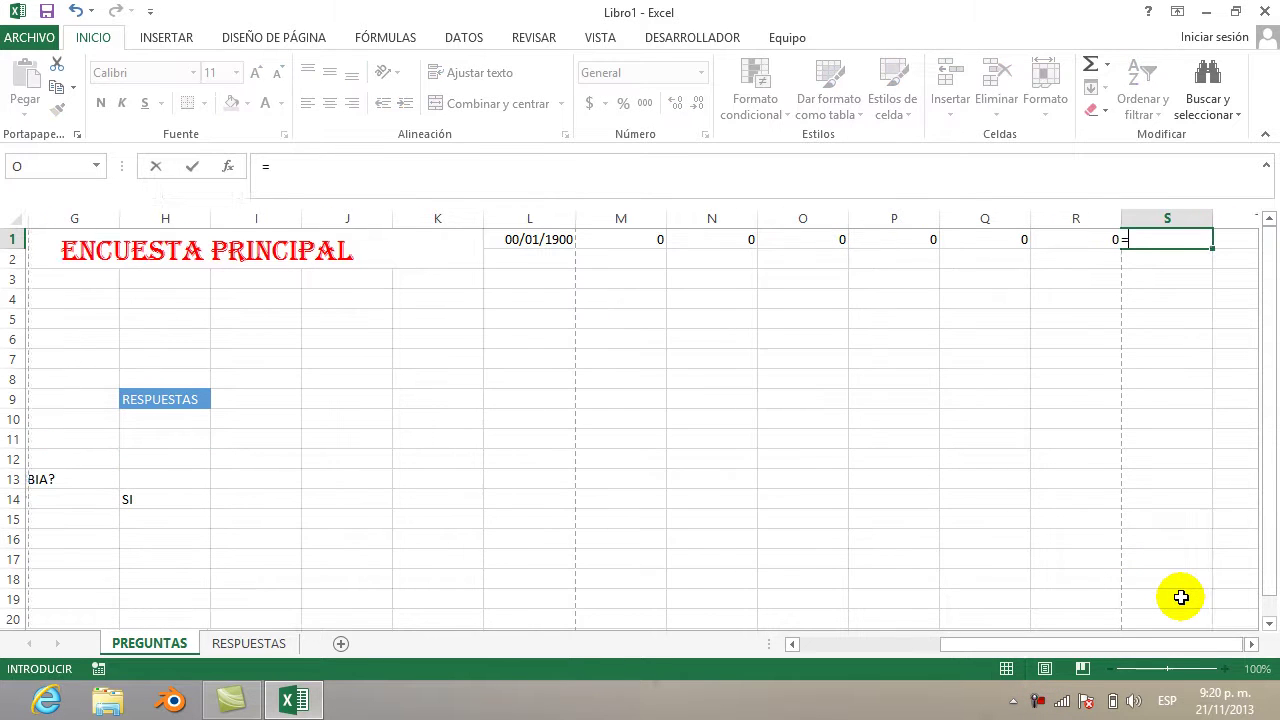
pyautogui.write('(')
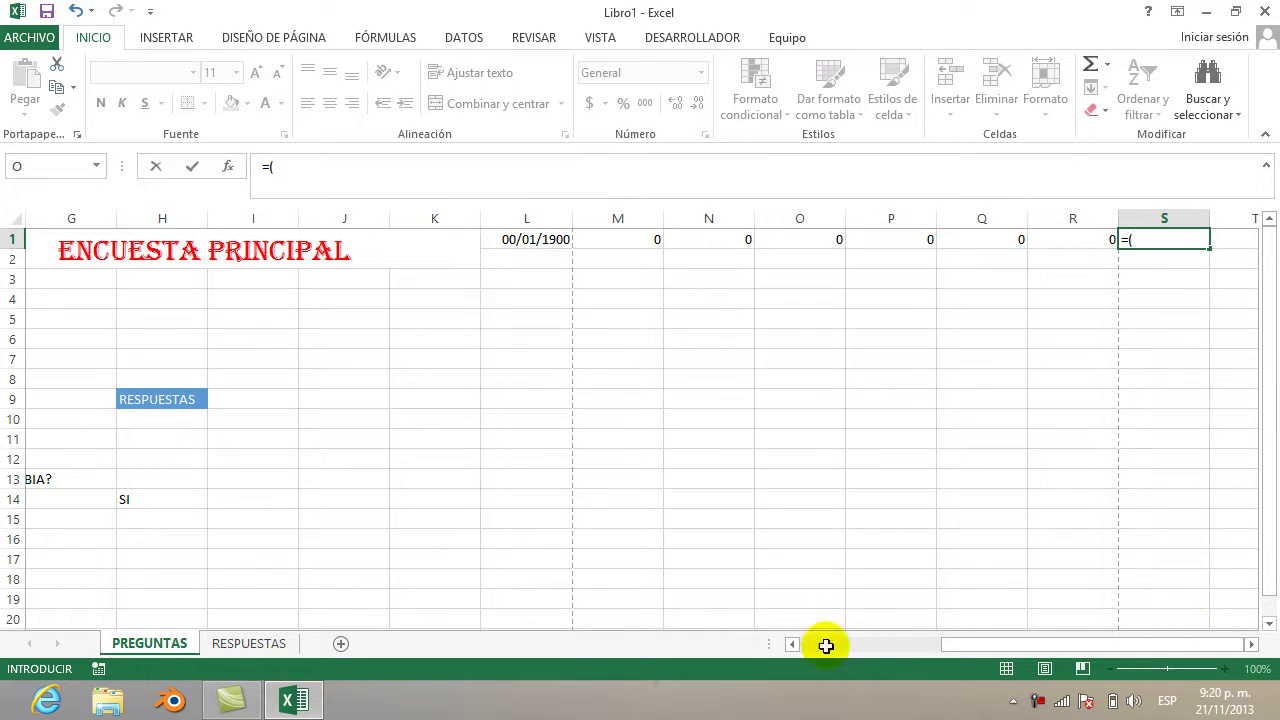
pyautogui.click(178, 481)
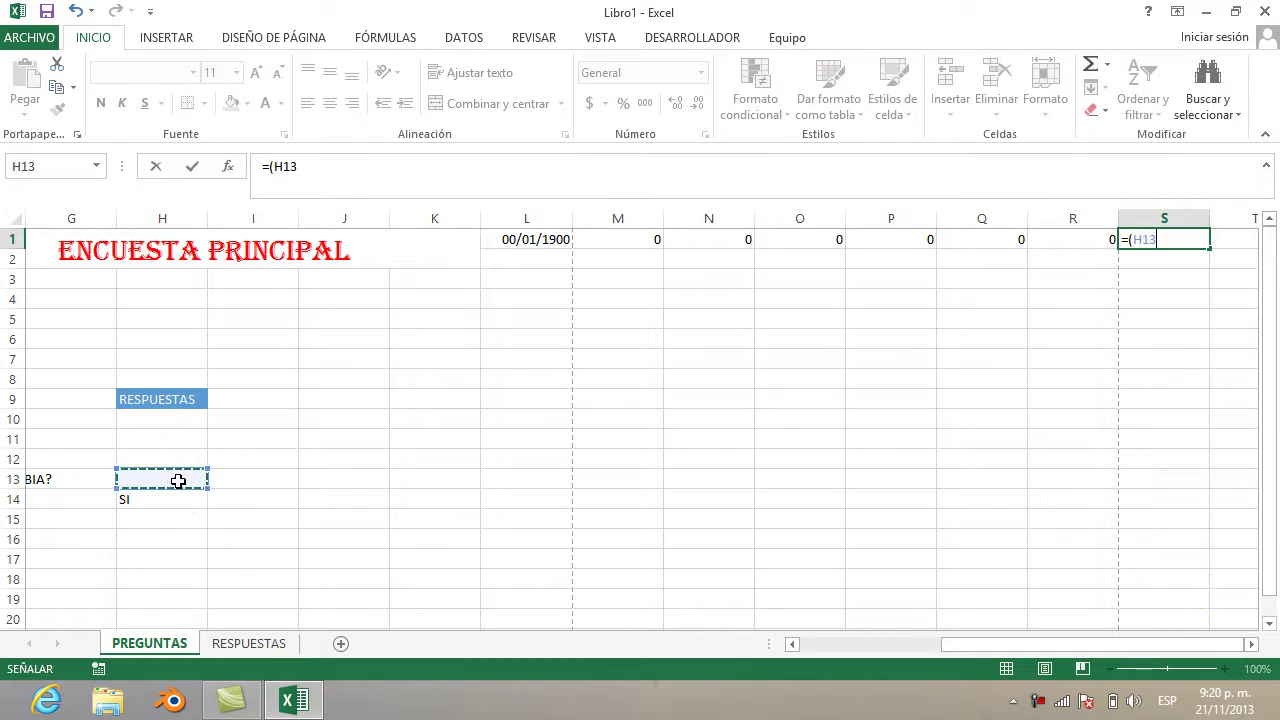
pyautogui.write(')')
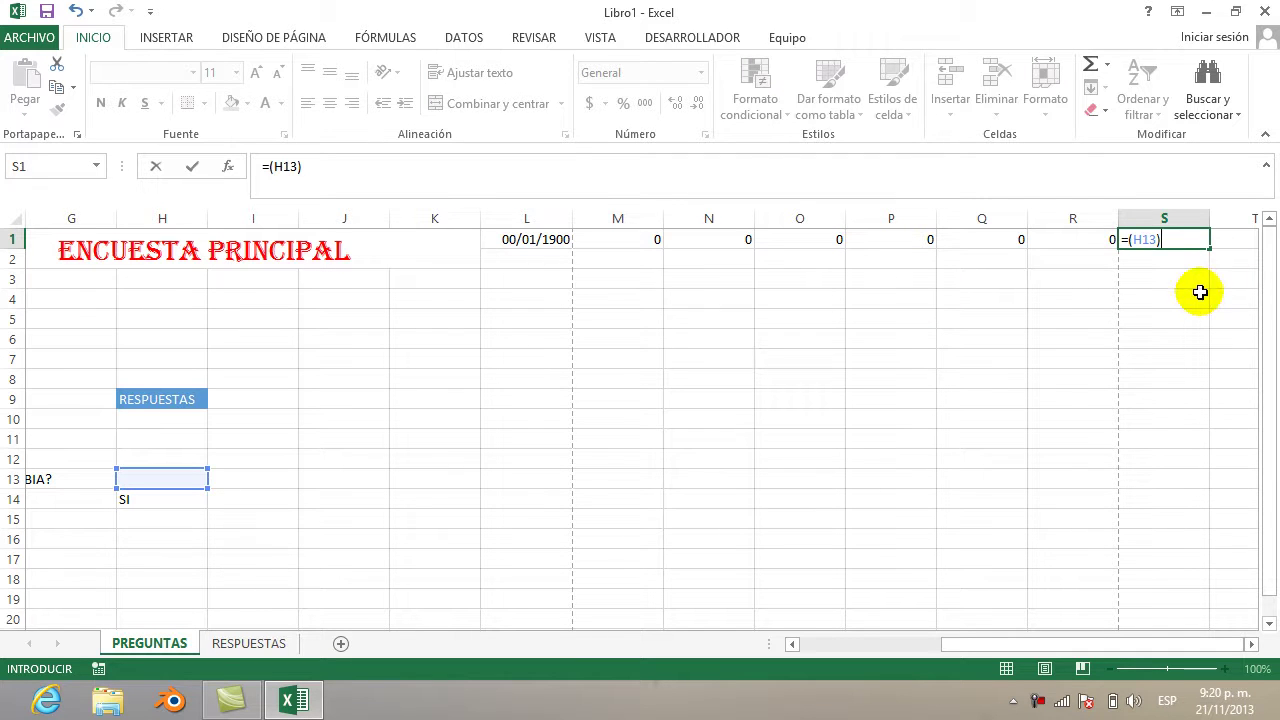
pyautogui.click(1225, 242)
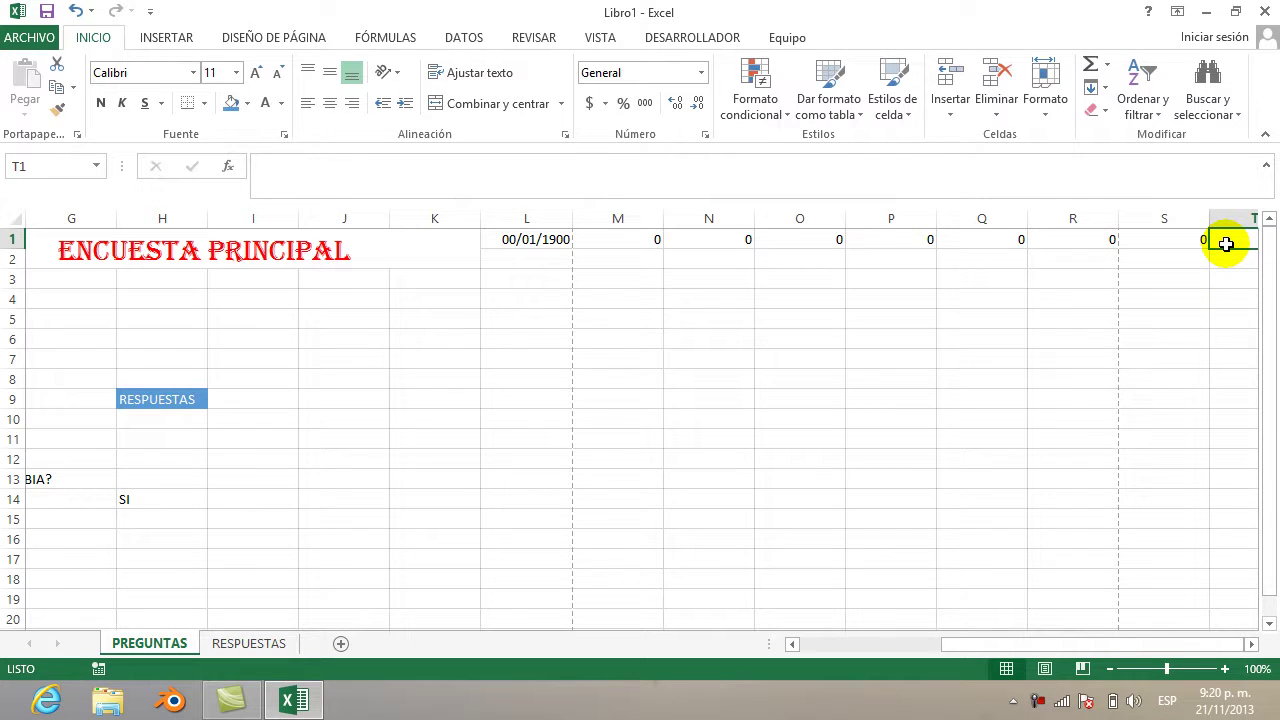
# Link cell T1 to the answer cell of question 5 with the formula =(H14)
pyautogui.write('=(')
pyautogui.moveTo(970, 652); pyautogui.dragTo(874, 664)
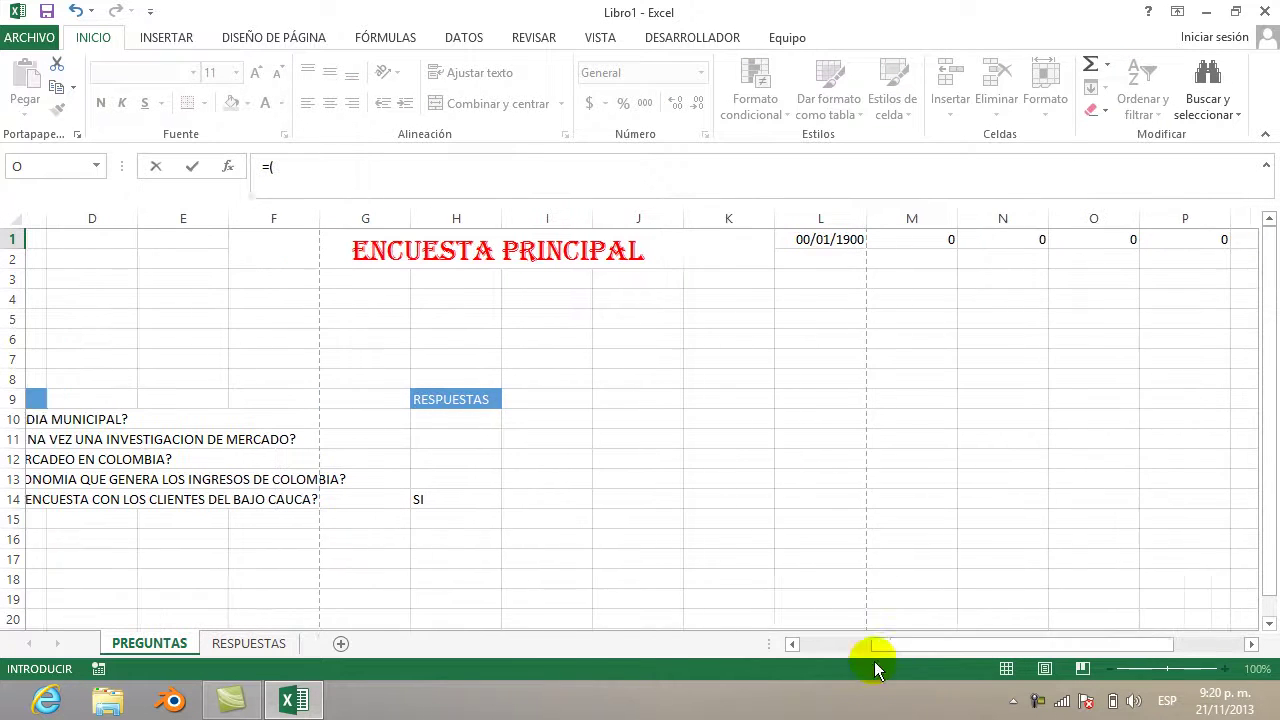
pyautogui.click(412, 505)
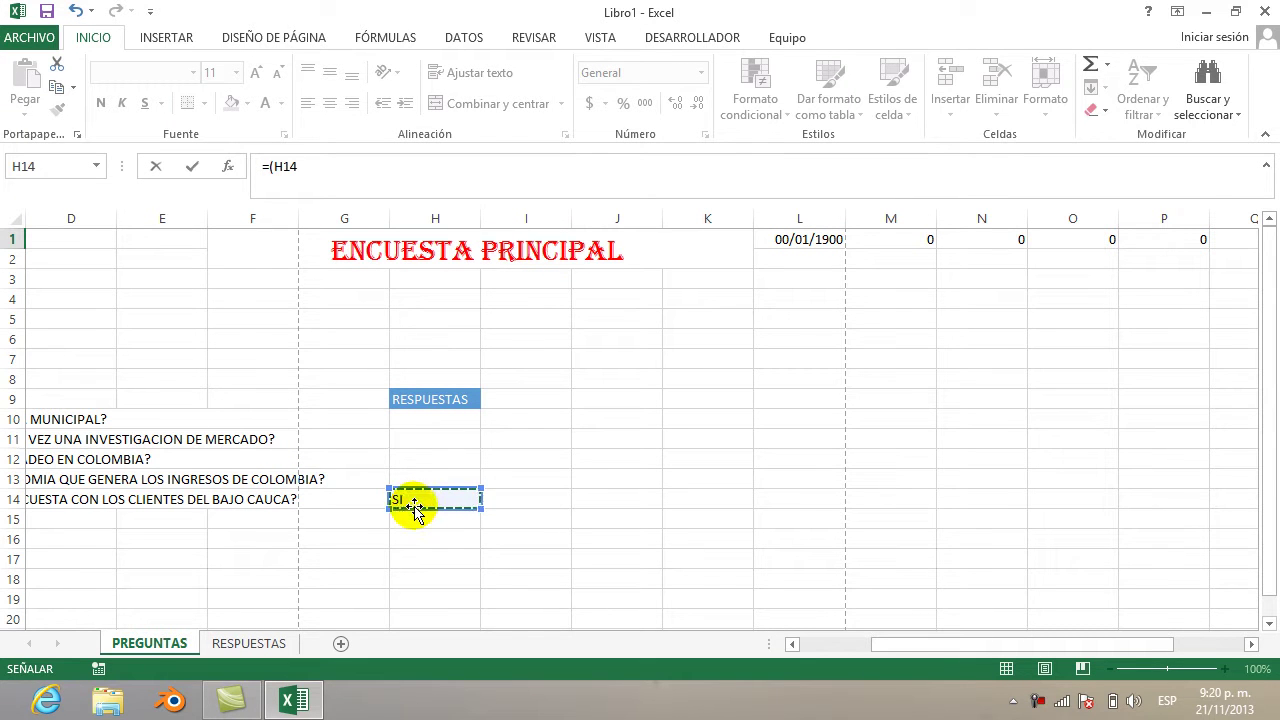
pyautogui.click(309, 170)
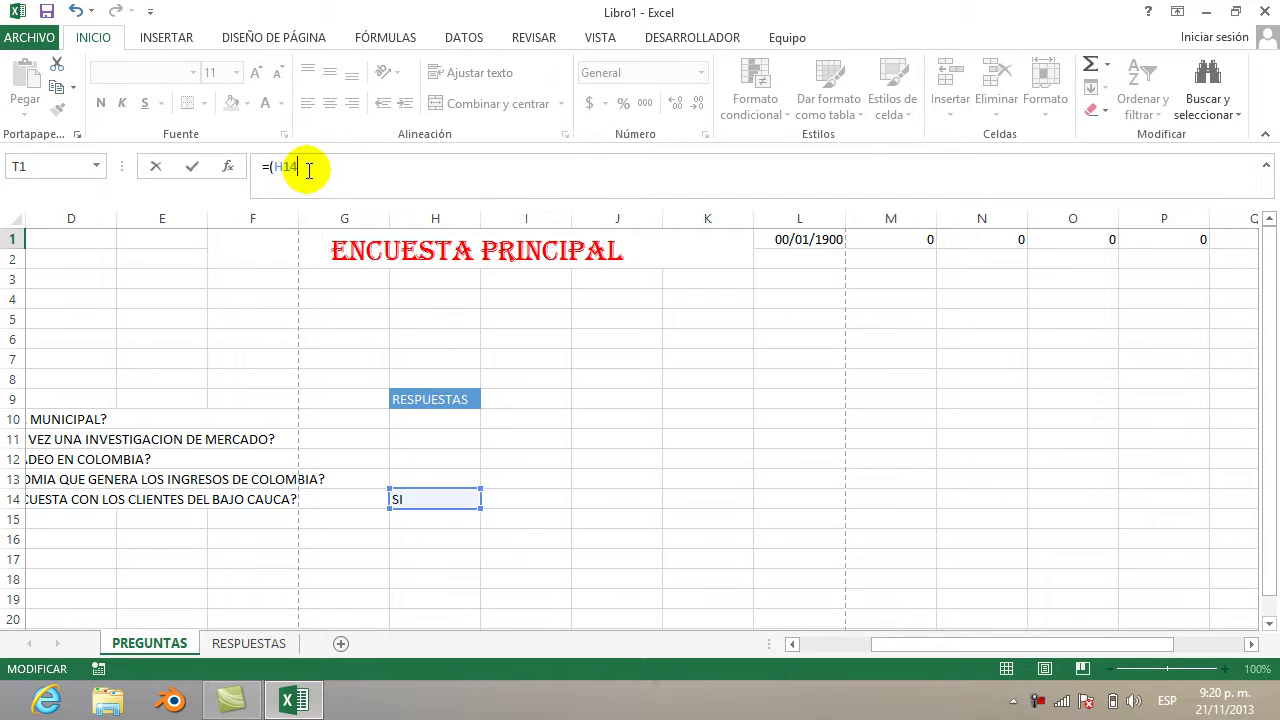
pyautogui.moveTo(923, 644); pyautogui.dragTo(1014, 614)
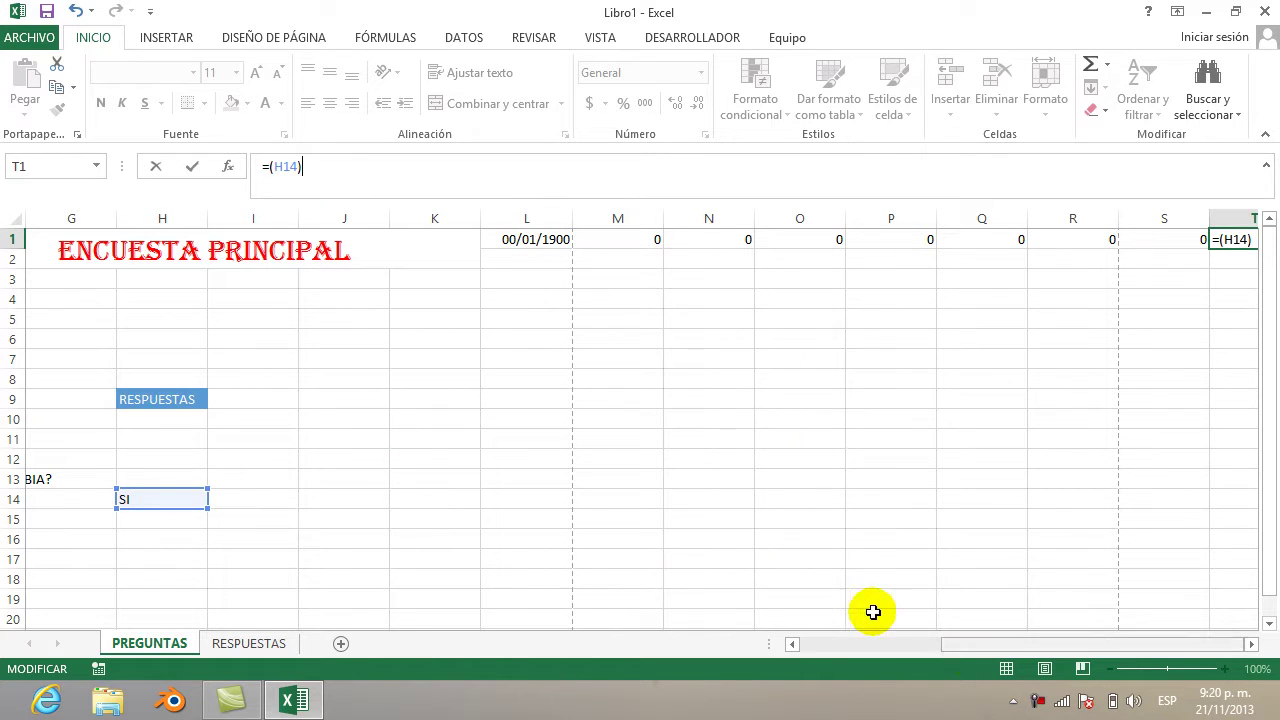
pyautogui.click(500, 239)
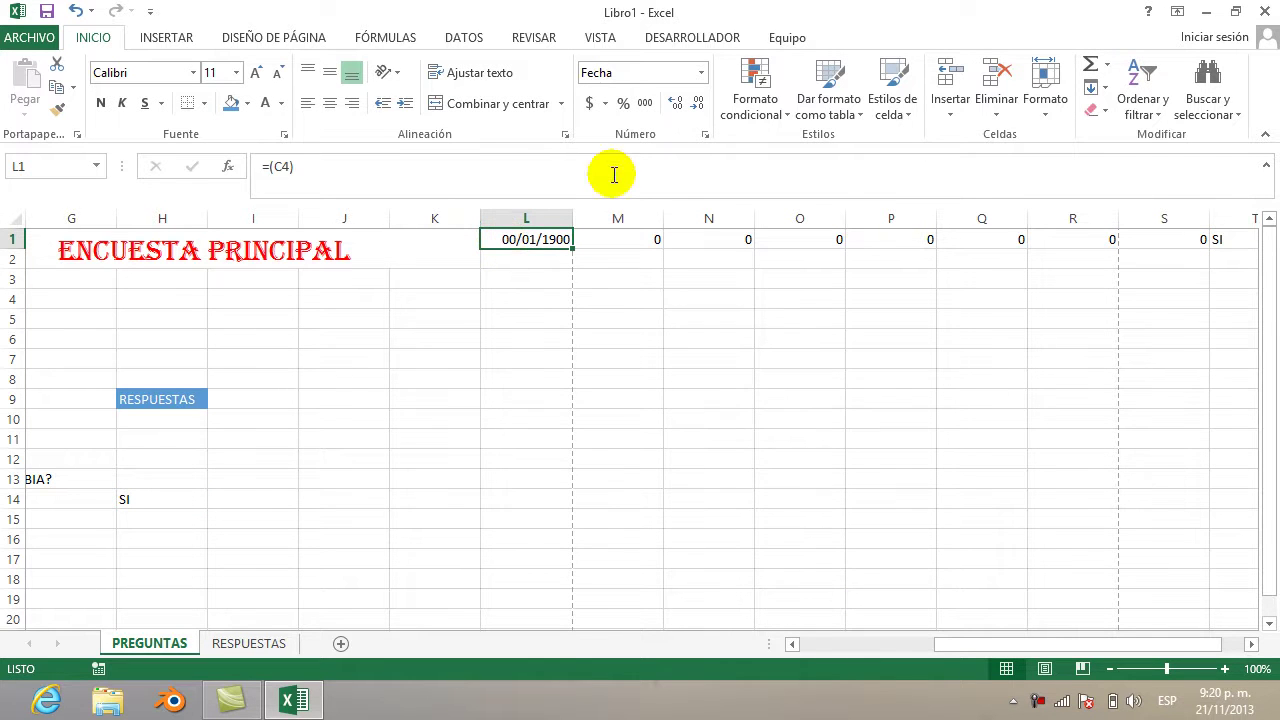
pyautogui.moveTo(1074, 641); pyautogui.dragTo(960, 644)
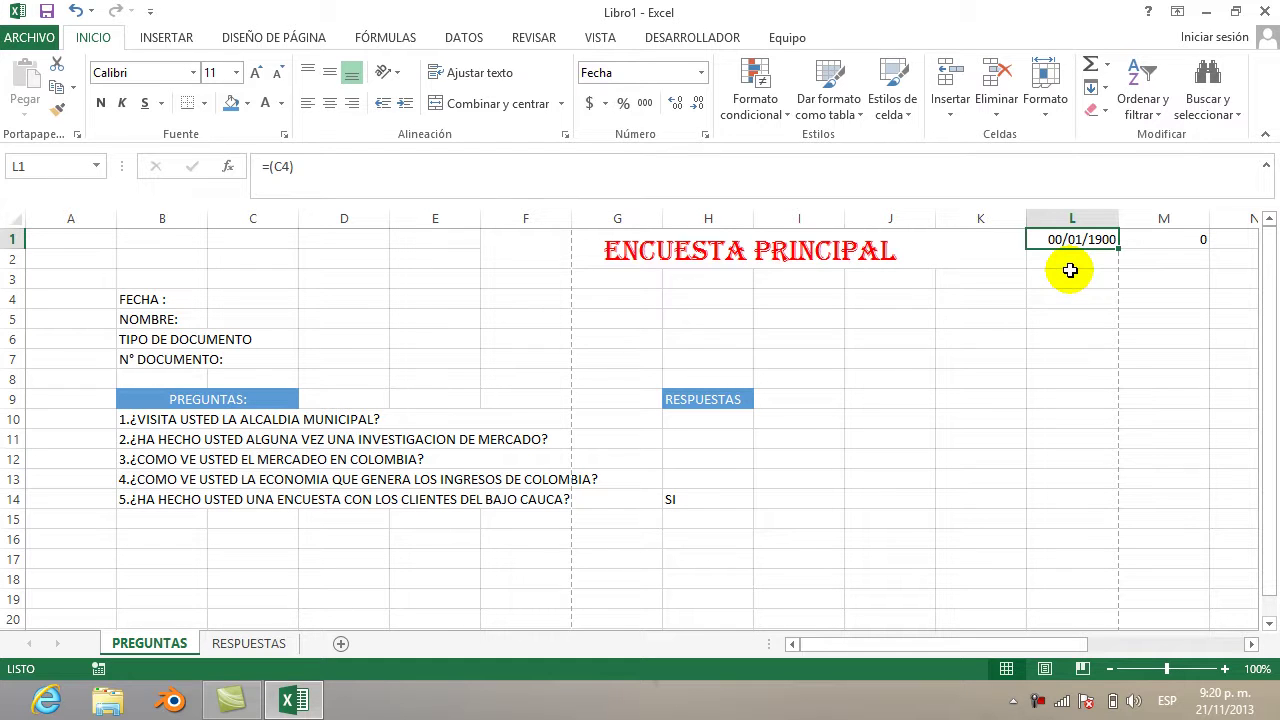
pyautogui.click(281, 294)
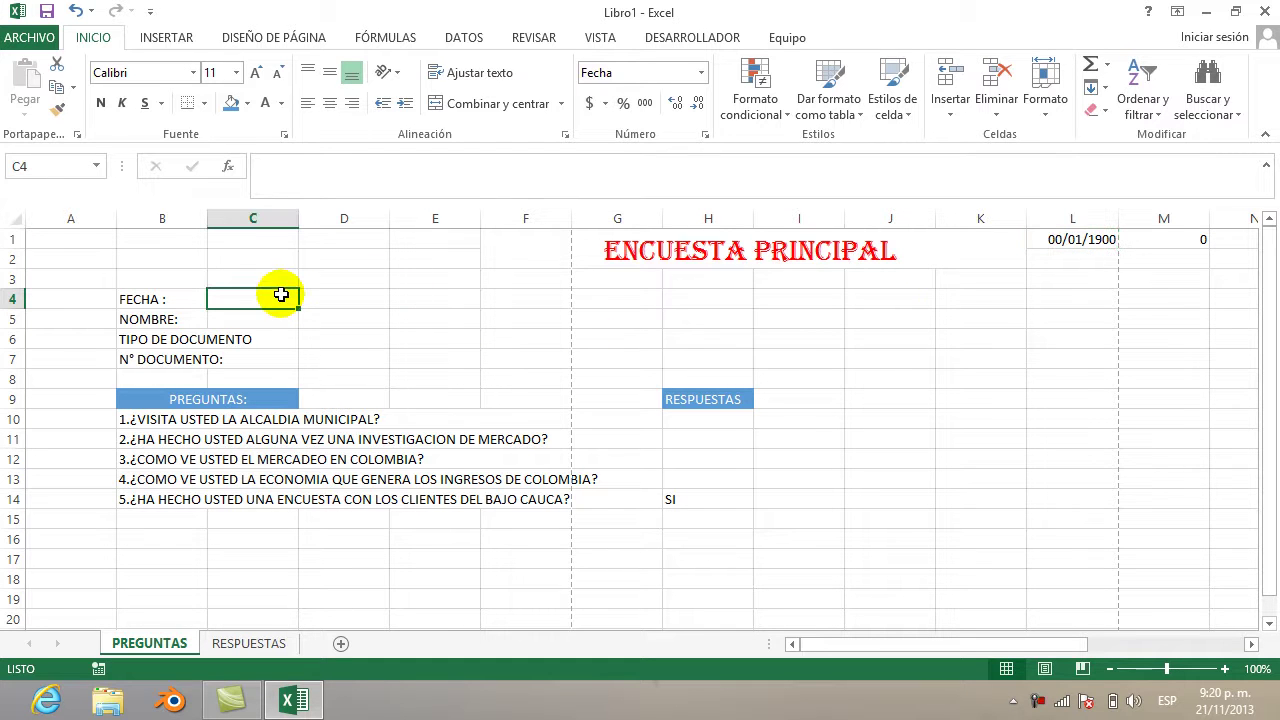
pyautogui.click(1173, 242)
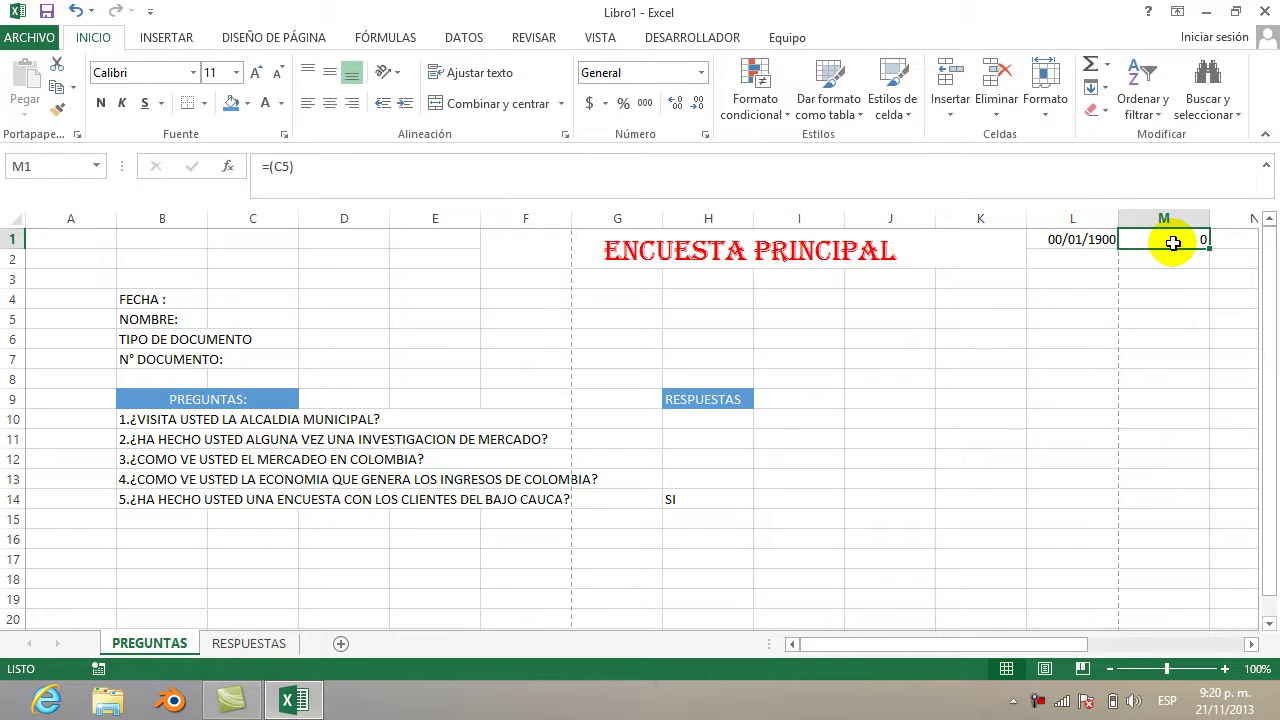
pyautogui.click(1093, 238)
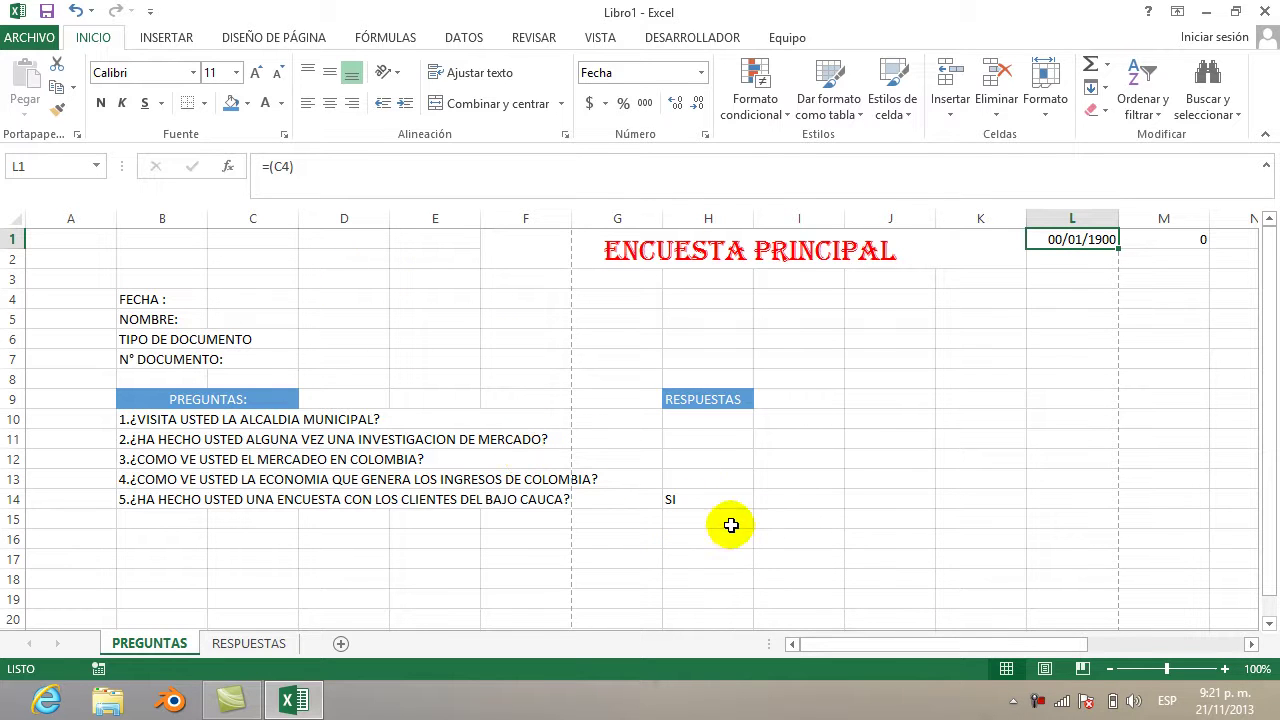
# Enter the date 23/03/2000 beside FECHA and the respondent's first name beside NOMBRE
pyautogui.click(252, 296)
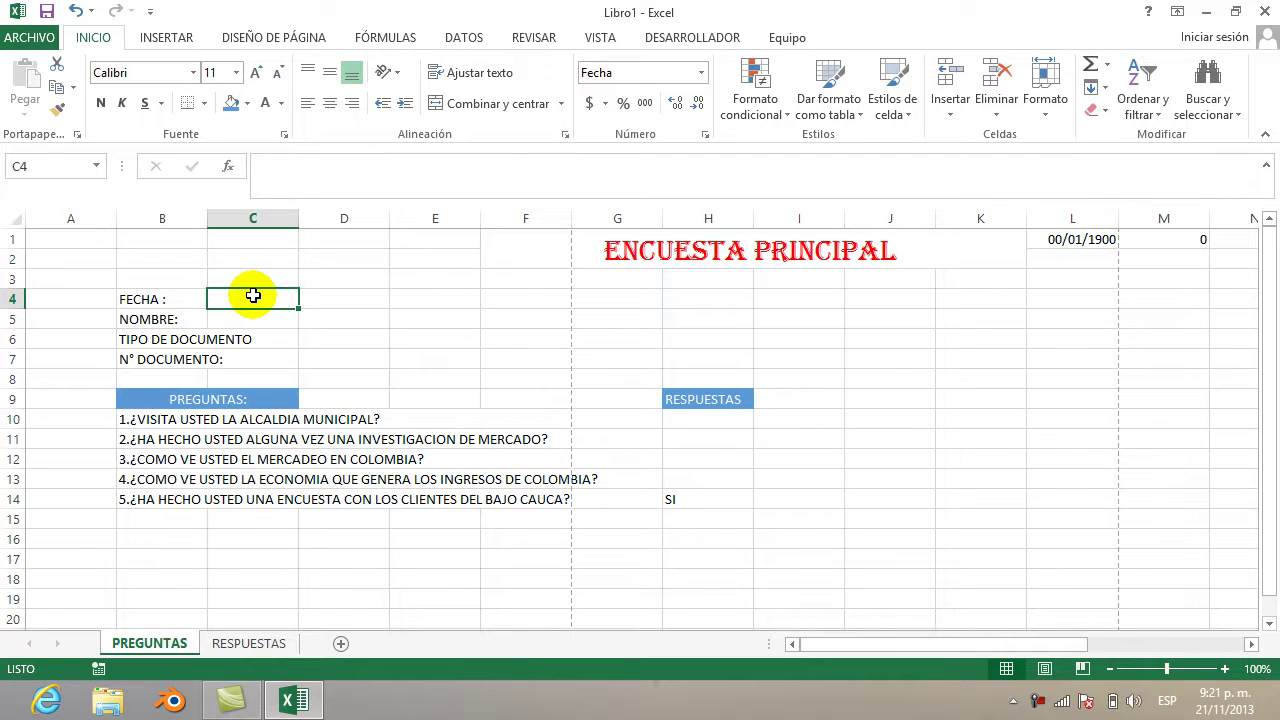
pyautogui.write('23/')
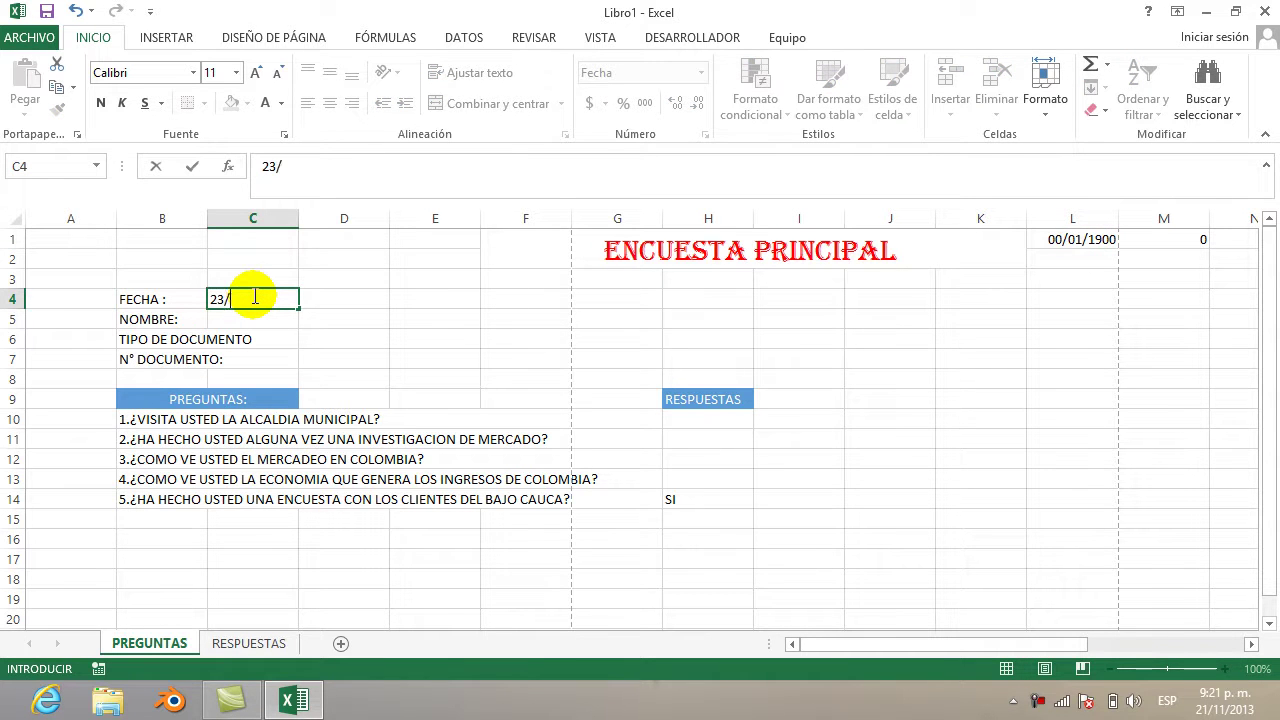
pyautogui.write('03/2000')
pyautogui.click(260, 318)
pyautogui.write('LUIS')
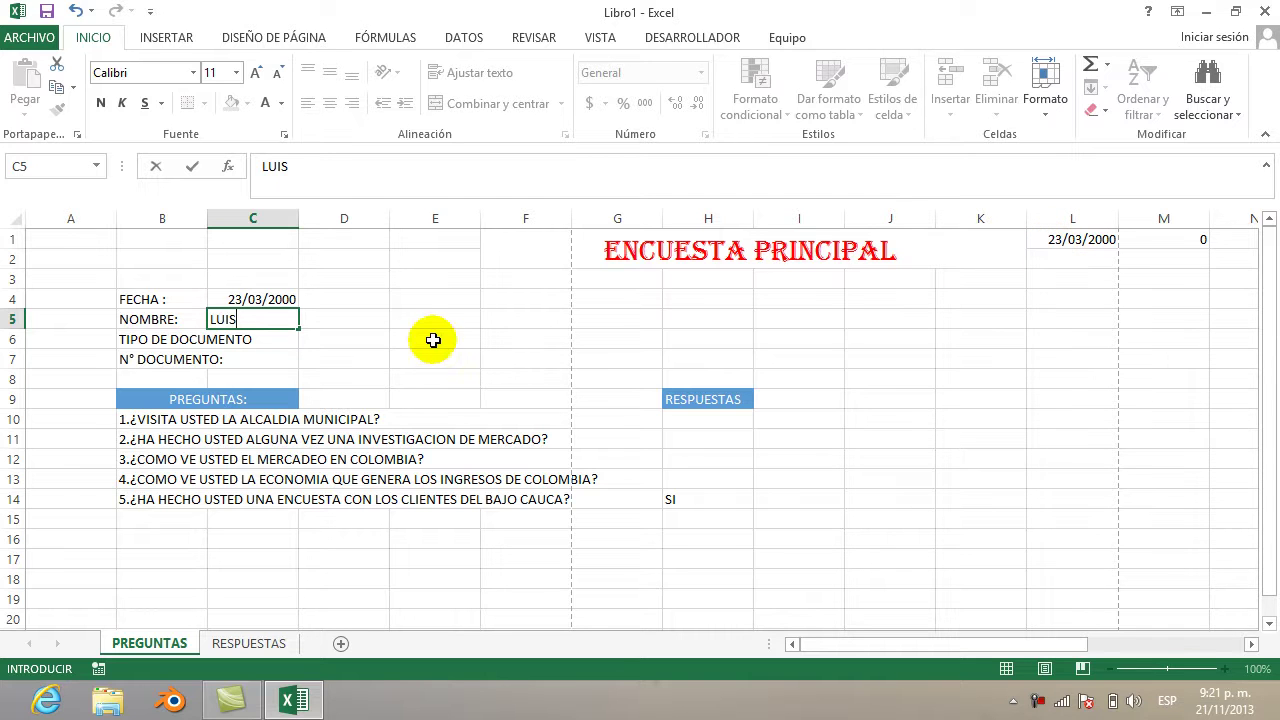
# Choose T.I as the TIPO DE DOCUMENTO in D6 and enter the respondent's document number in D7
pyautogui.click(365, 343)
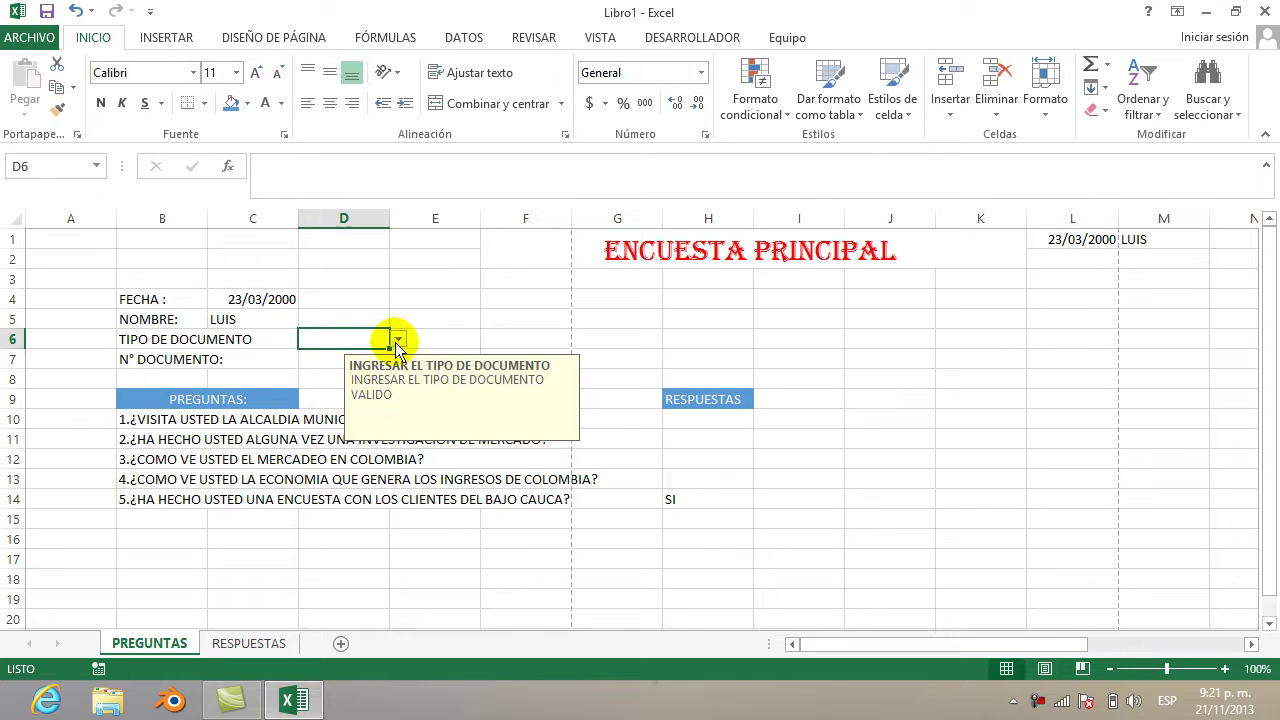
pyautogui.click(398, 339)
pyautogui.click(380, 357)
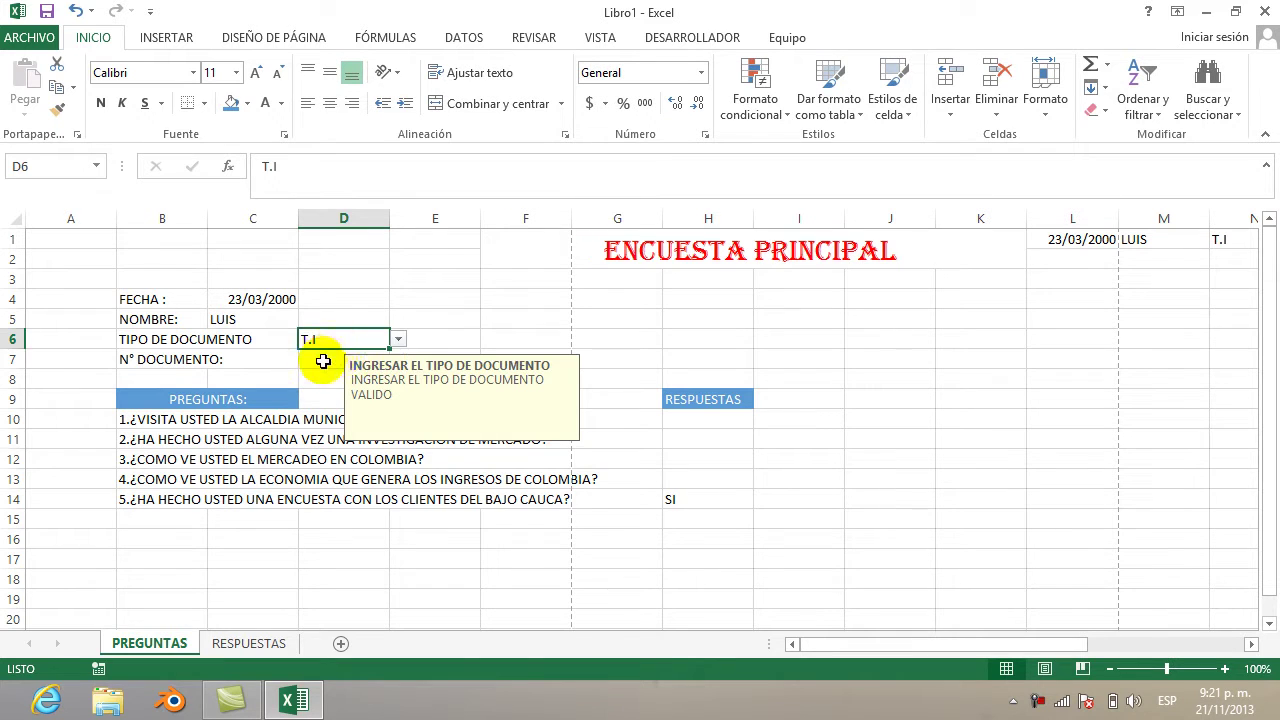
pyautogui.click(323, 360)
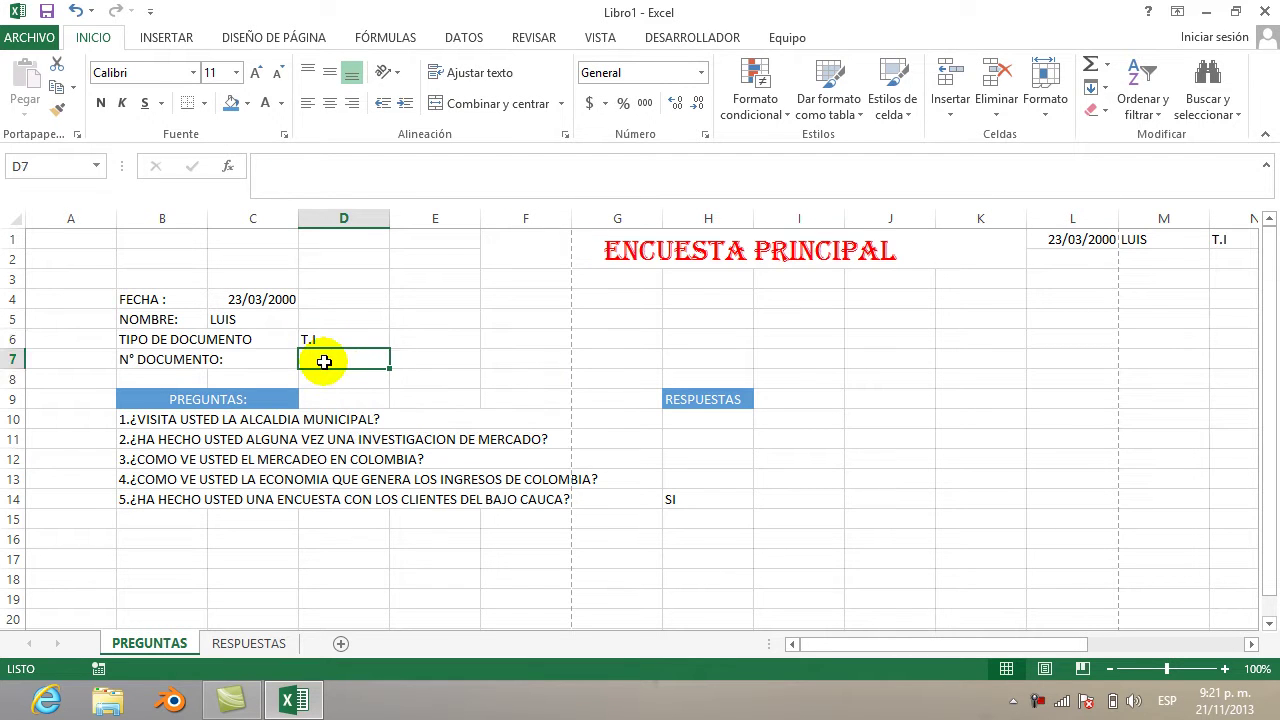
pyautogui.write('1235677')
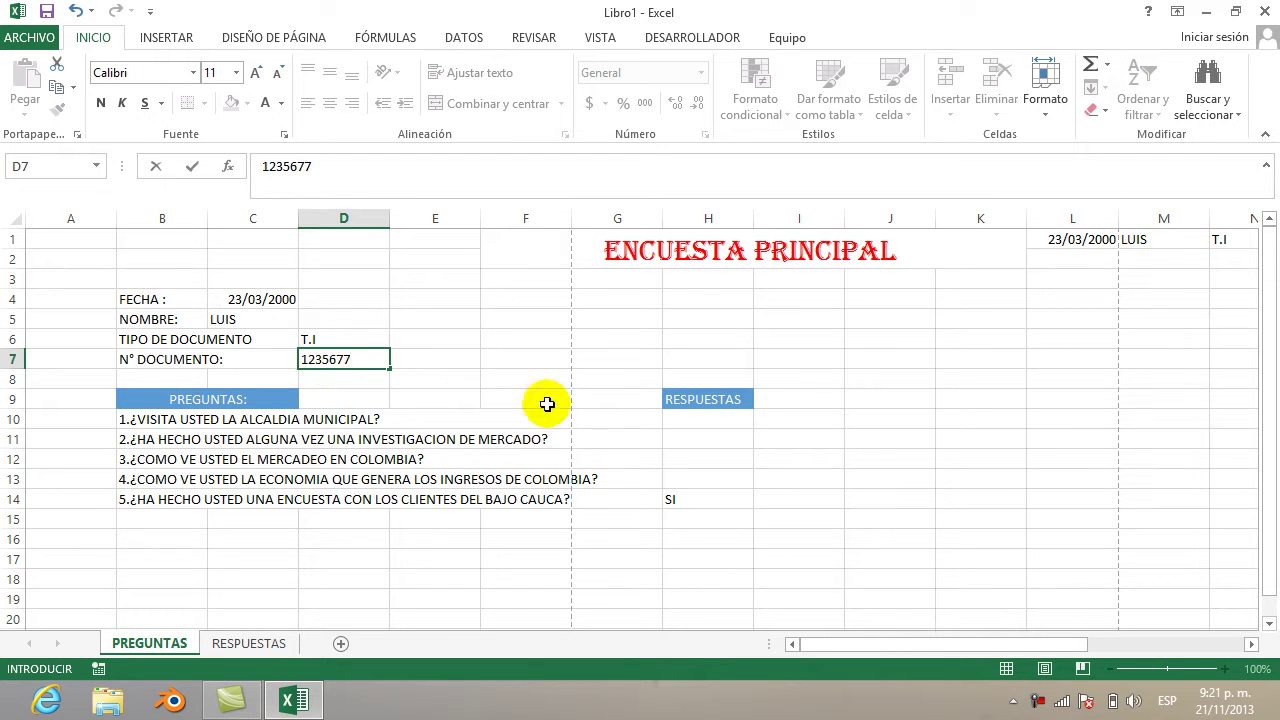
# Answer question 1 with NO and question 2 with SI in the RESPUESTAS column
pyautogui.click(715, 420)
pyautogui.click(762, 421)
pyautogui.click(729, 443)
pyautogui.click(688, 440)
pyautogui.click(762, 439)
pyautogui.click(725, 456)
# Answer question 3 with BUENO and question 4 with REGULAR in the RESPUESTAS column
pyautogui.click(700, 459)
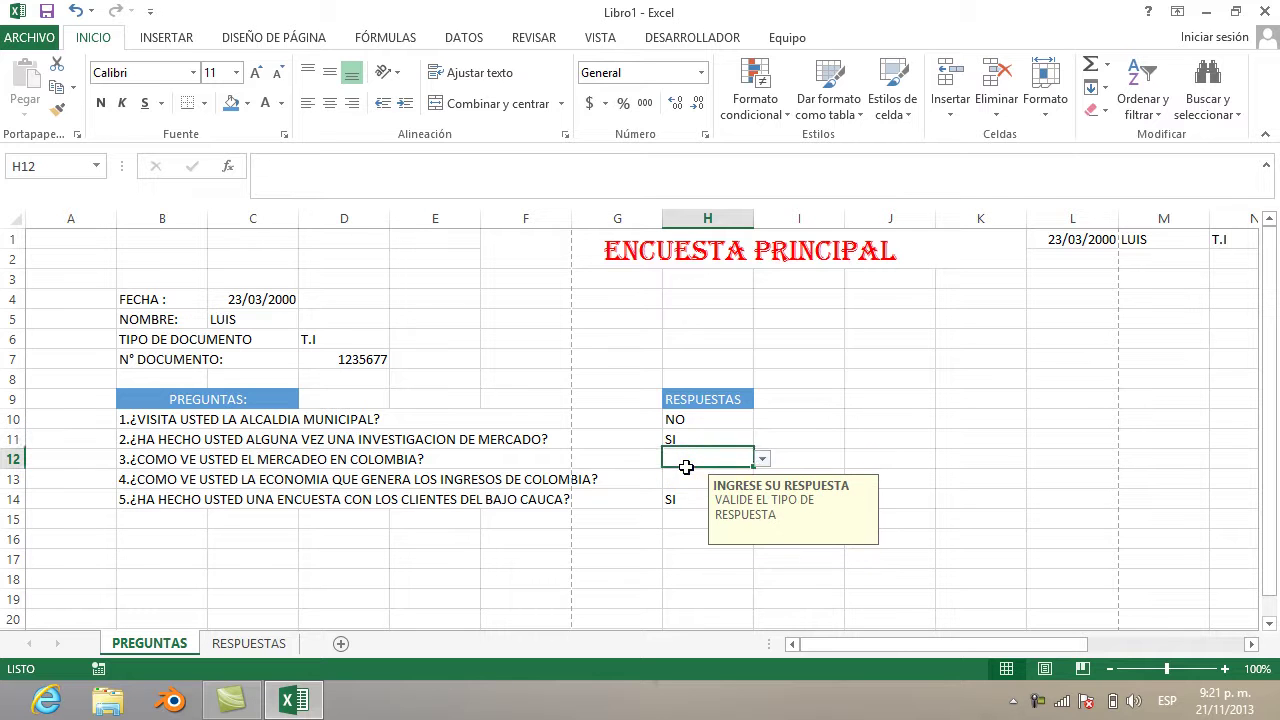
pyautogui.click(762, 458)
pyautogui.click(720, 487)
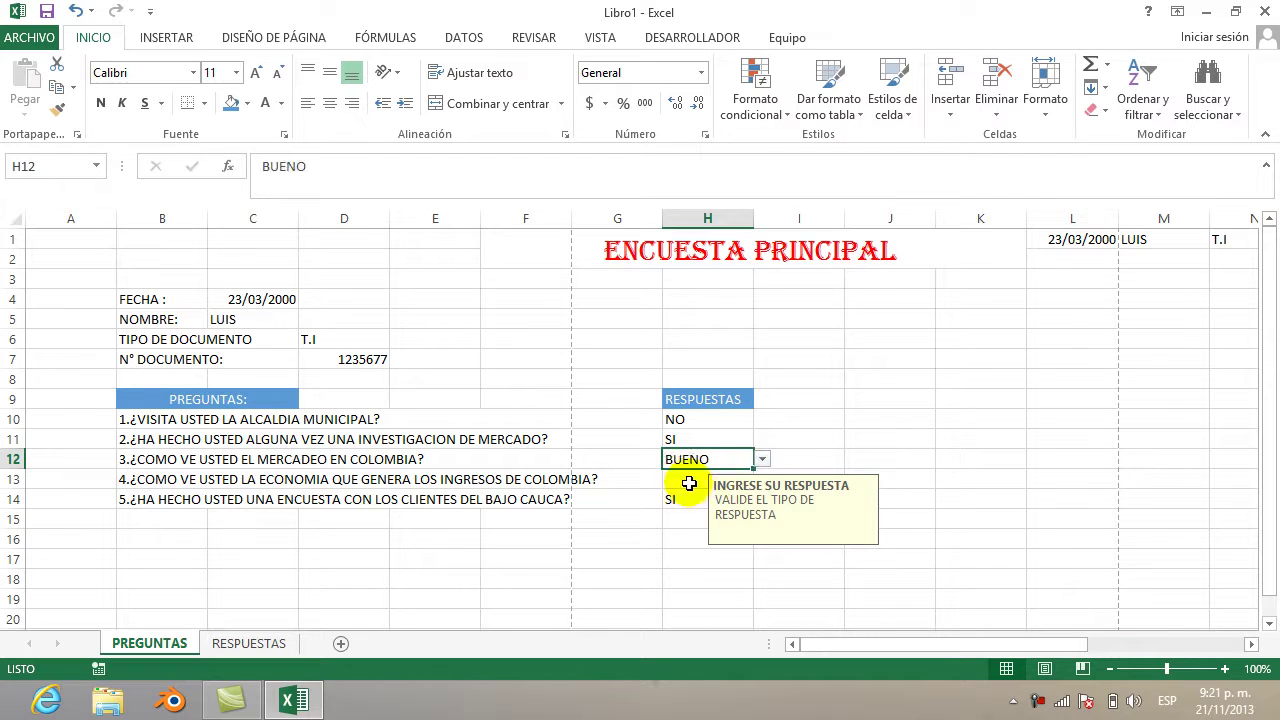
pyautogui.click(689, 484)
pyautogui.click(762, 479)
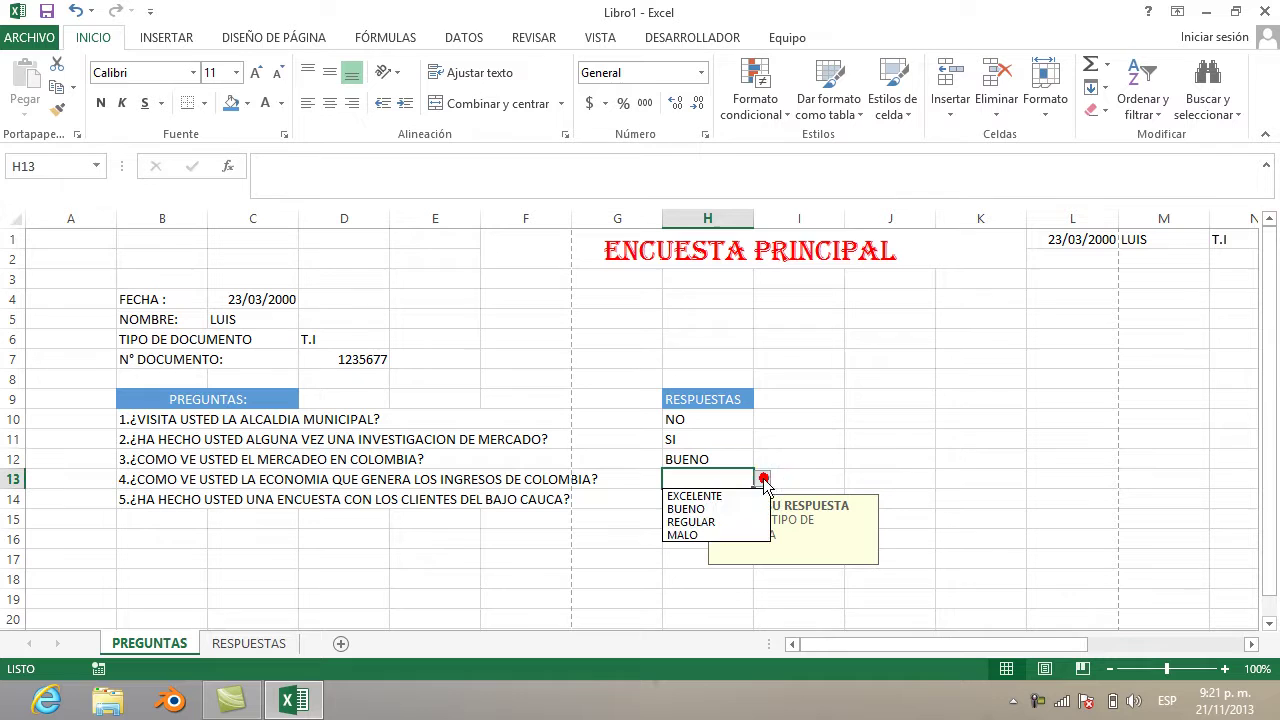
pyautogui.click(722, 521)
# Examine the formulas from L1 to Q1 that gather the respondent's details and survey answers
pyautogui.moveTo(950, 648); pyautogui.dragTo(1118, 638)
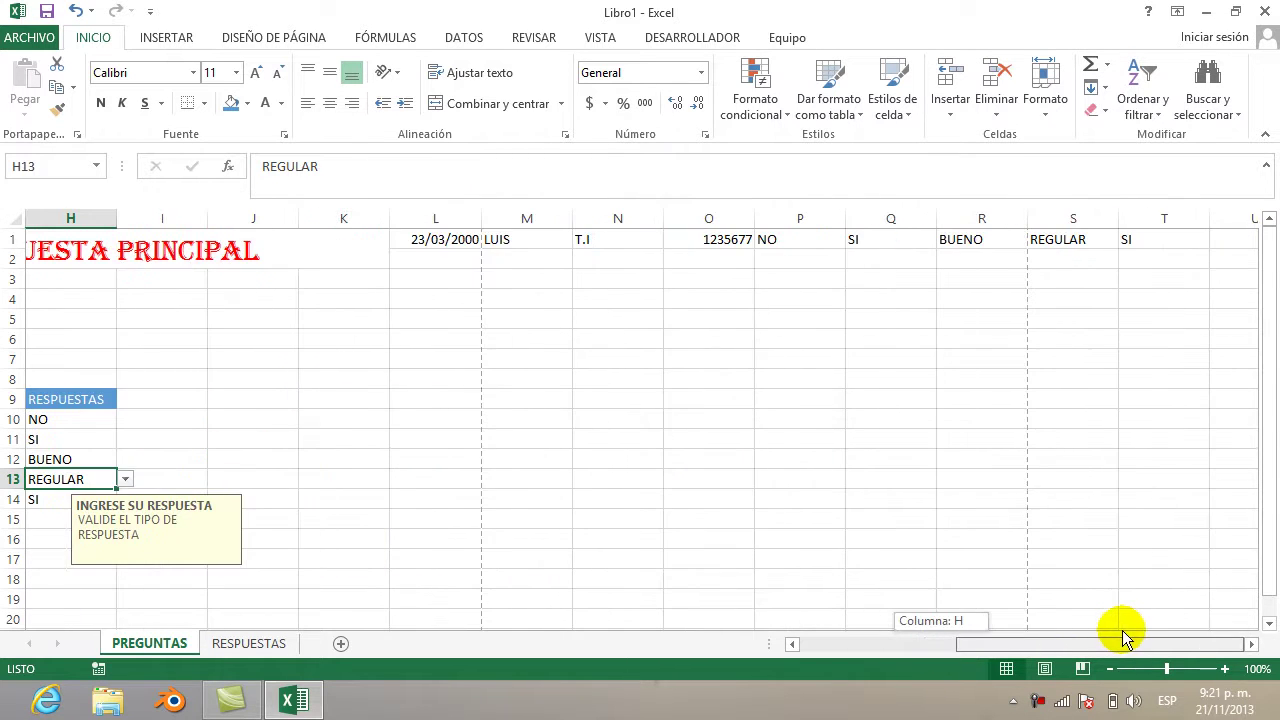
pyautogui.click(474, 240)
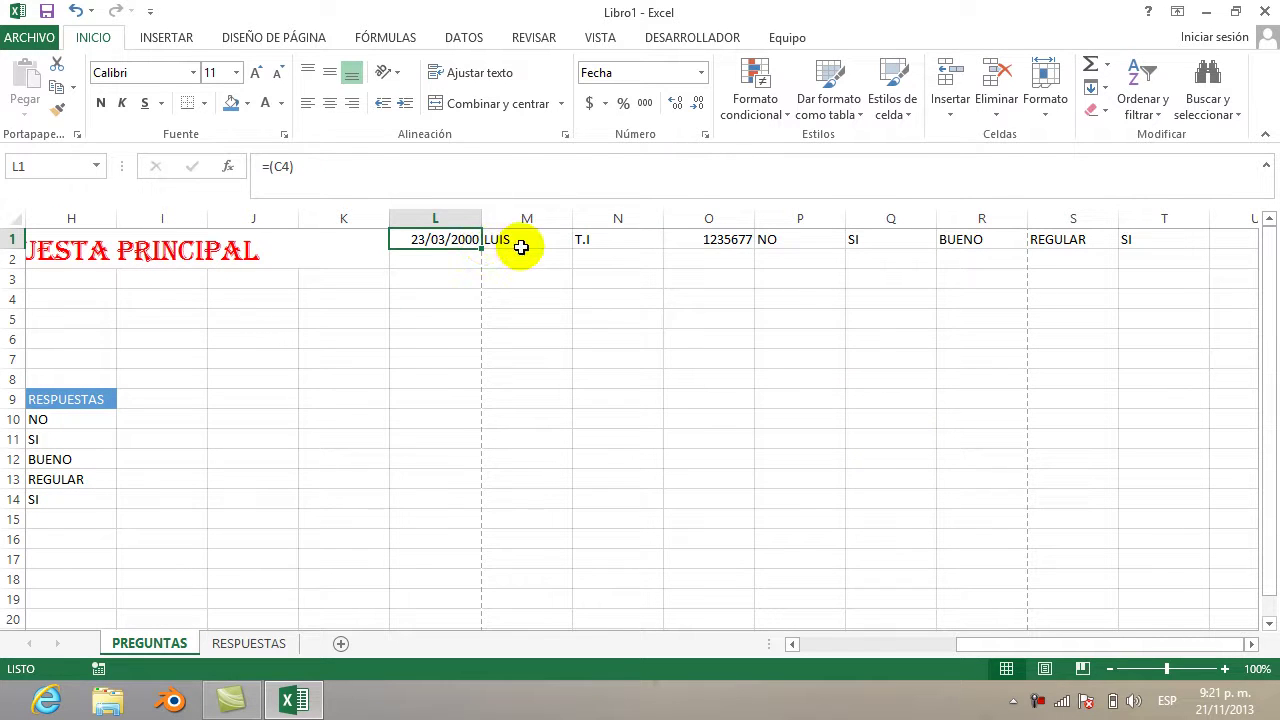
pyautogui.click(520, 244)
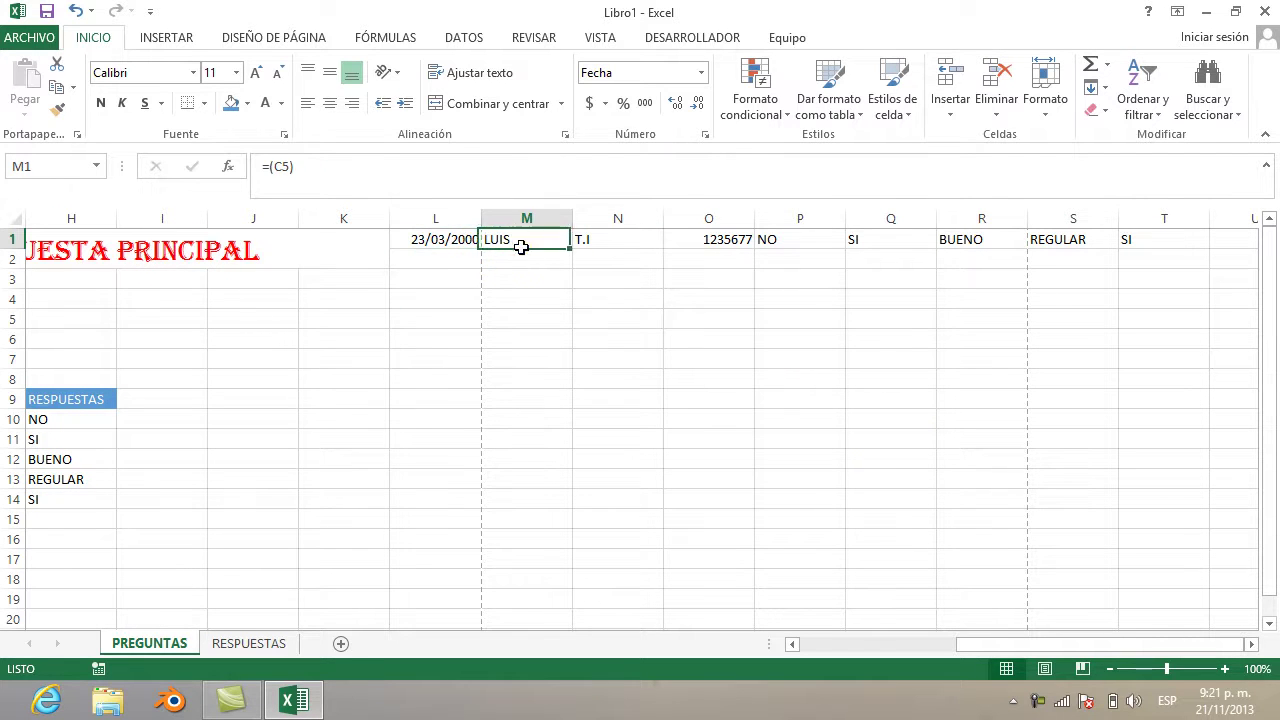
pyautogui.click(623, 240)
pyautogui.click(712, 238)
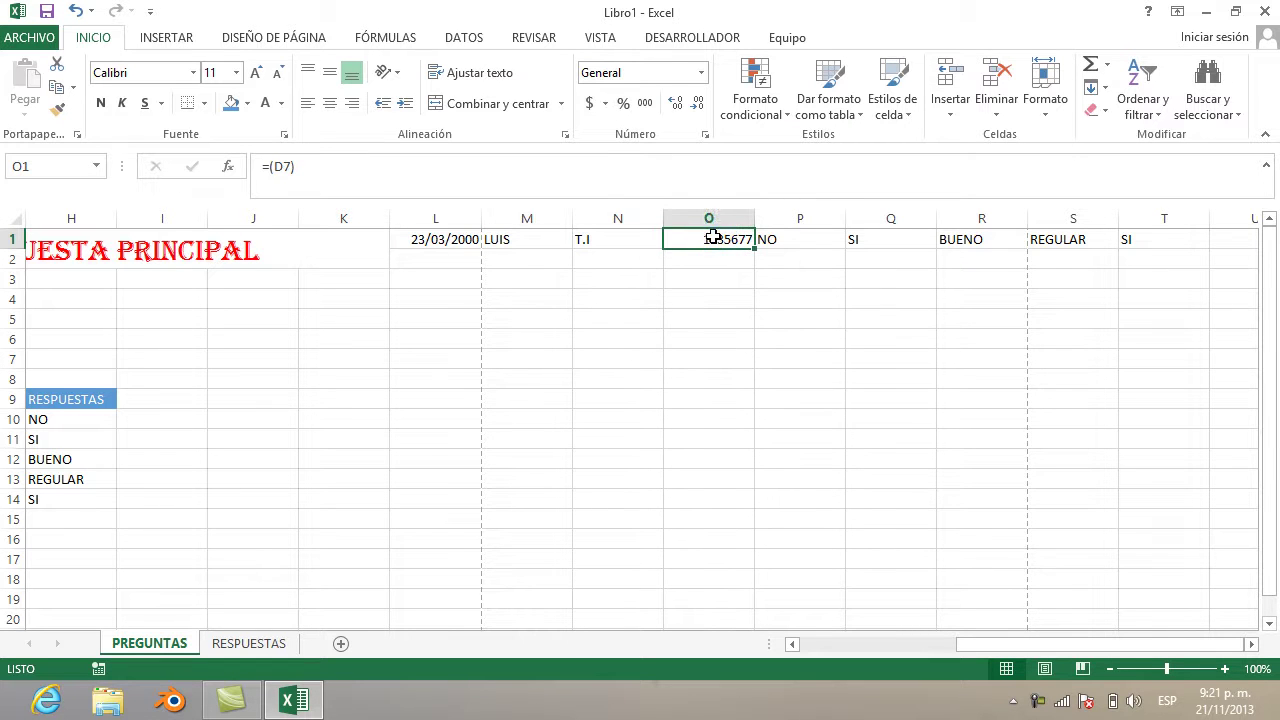
pyautogui.click(790, 240)
pyautogui.click(875, 242)
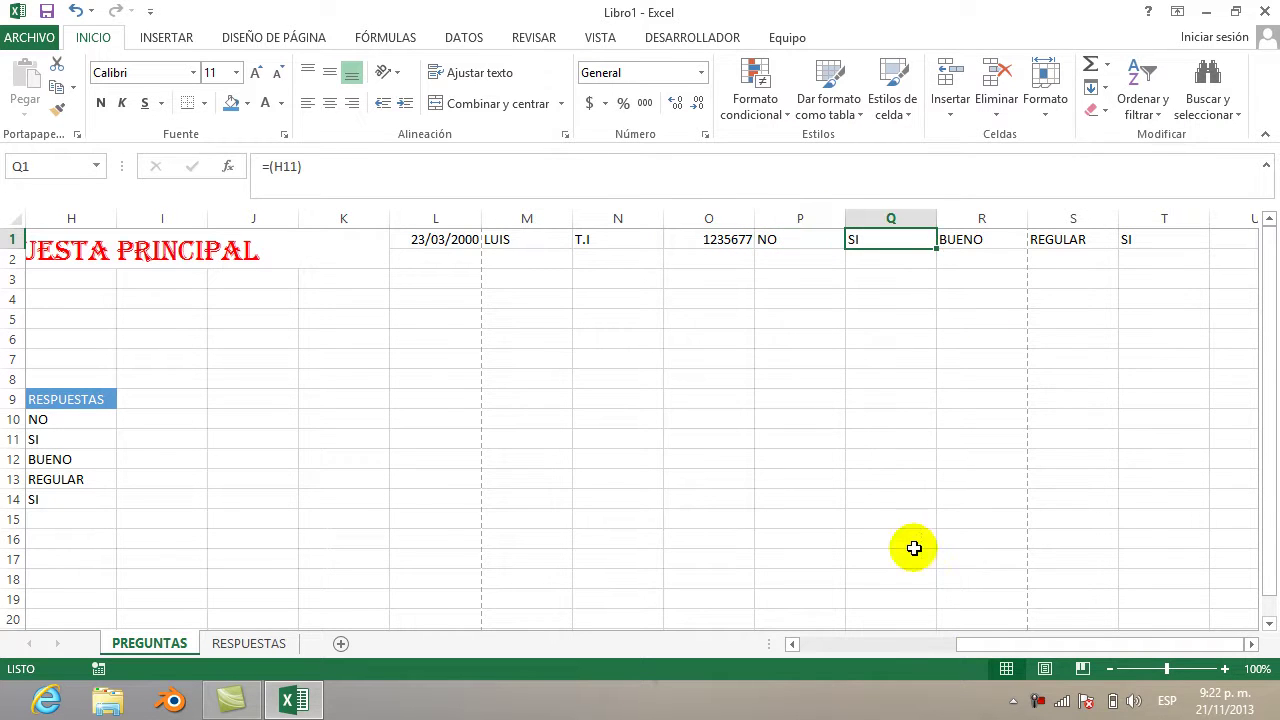
pyautogui.moveTo(971, 645); pyautogui.dragTo(1108, 643)
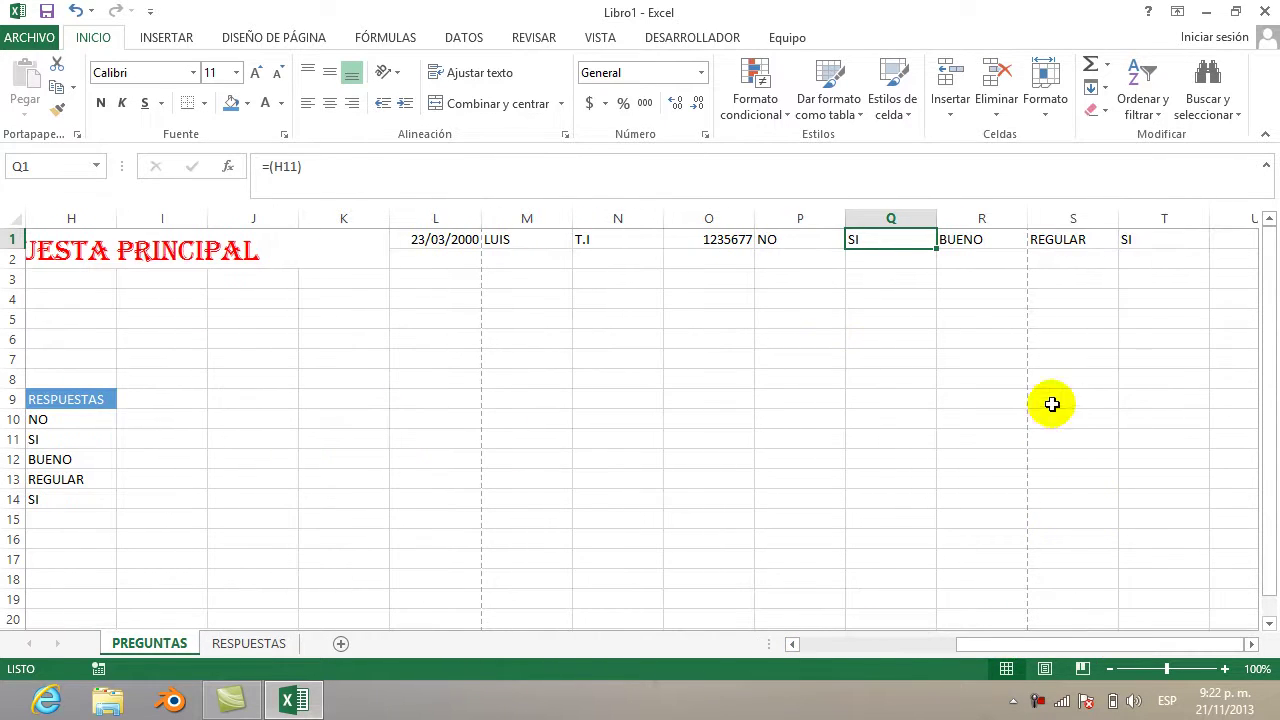
pyautogui.click(467, 240)
pyautogui.click(467, 240)
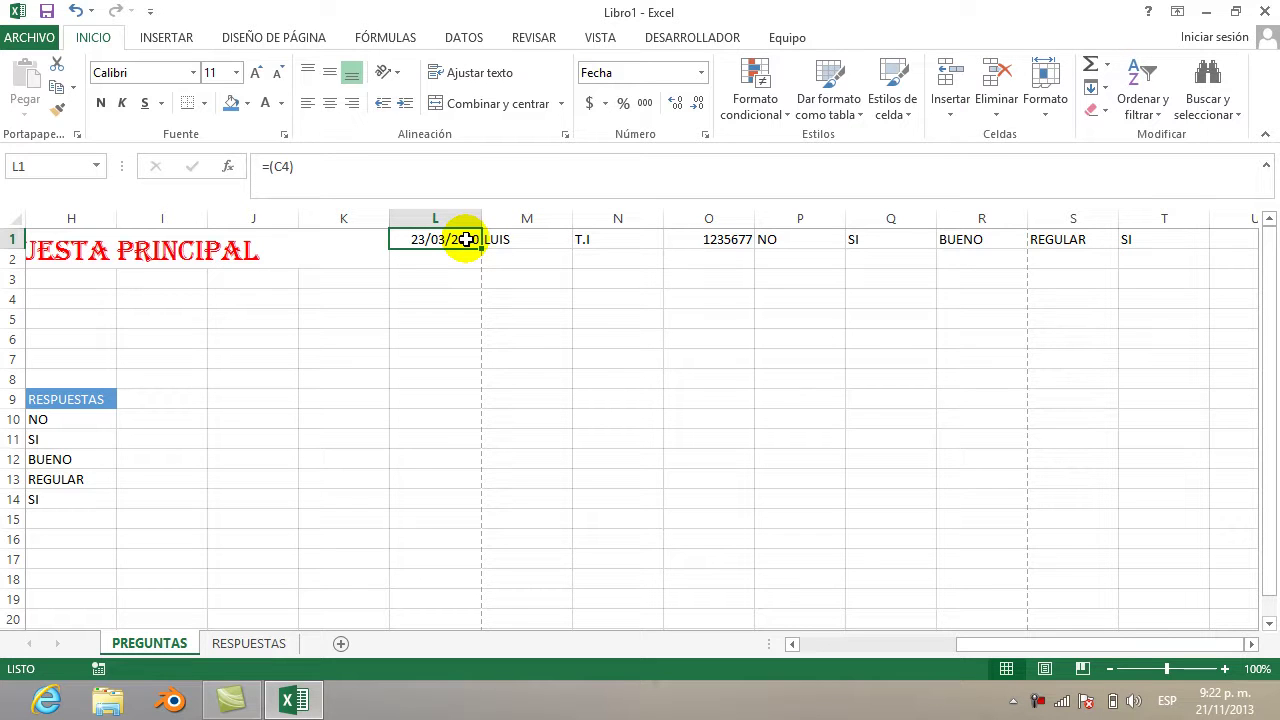
pyautogui.click(1037, 704)
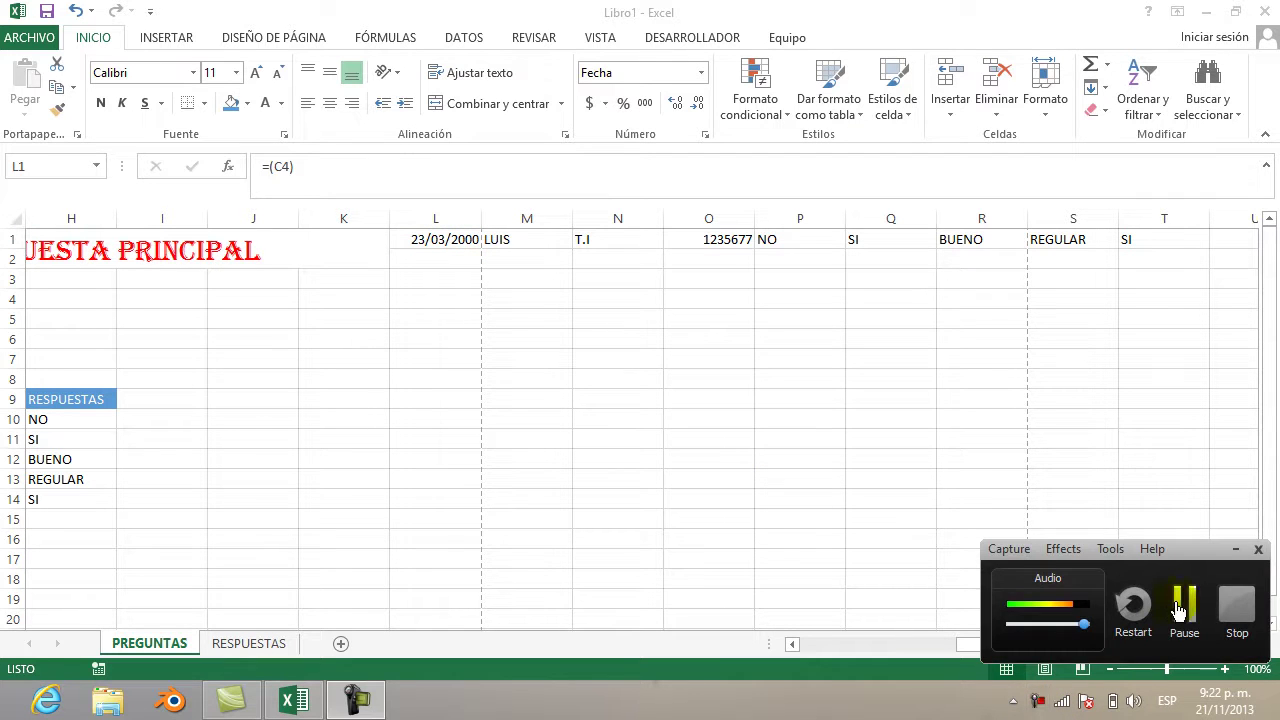
pyautogui.click(1181, 608)
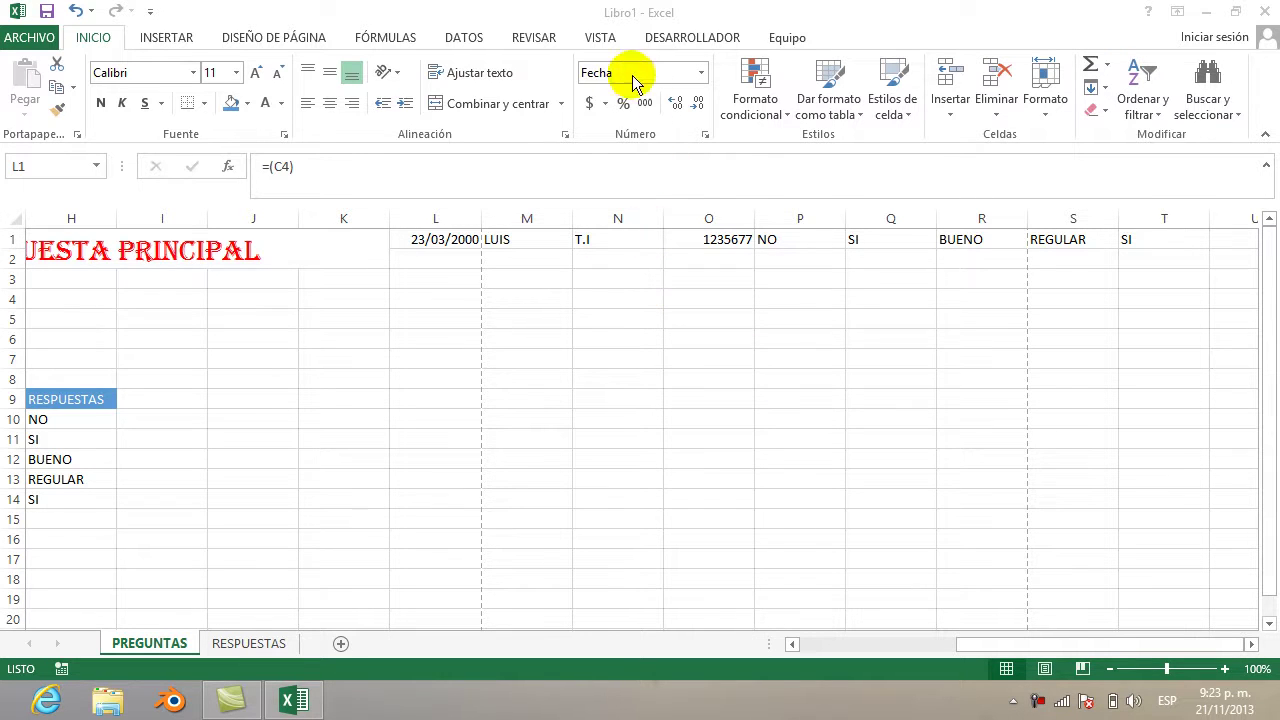
# Start recording a macro named ALMACENAR in this workbook, with Ctrl+Mayús+A assigned to run it
pyautogui.click(604, 45)
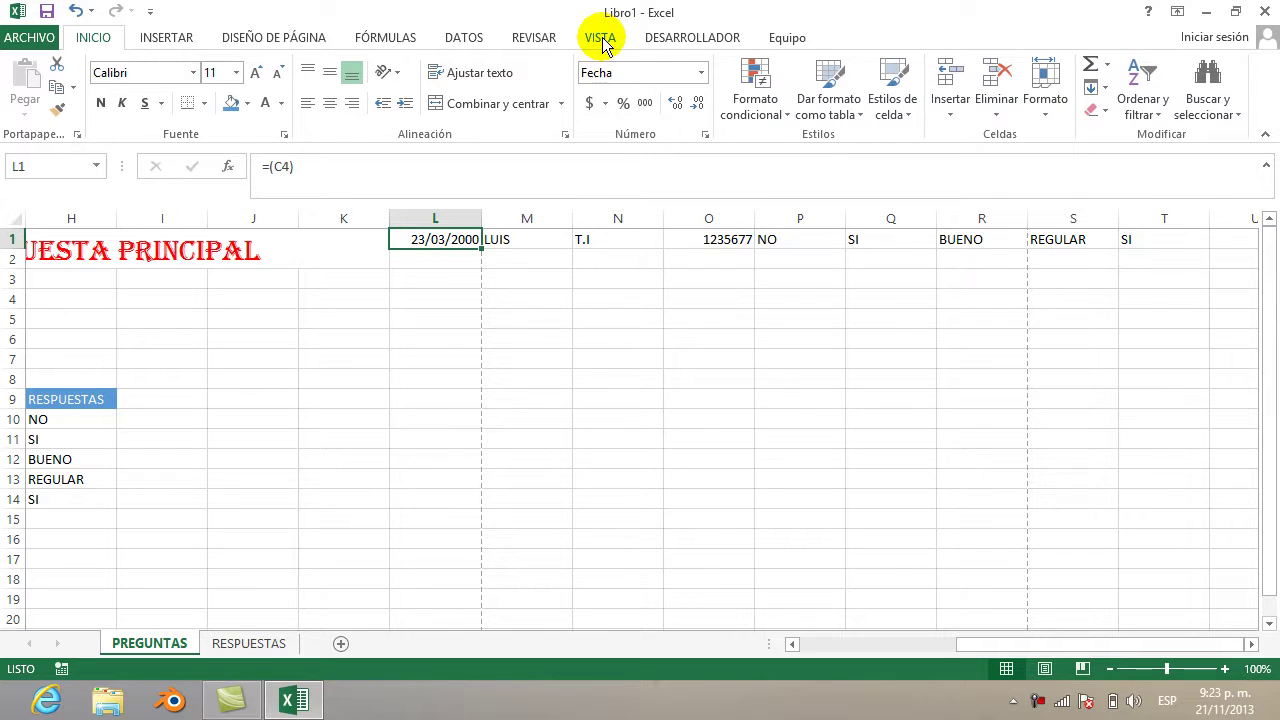
pyautogui.click(602, 40)
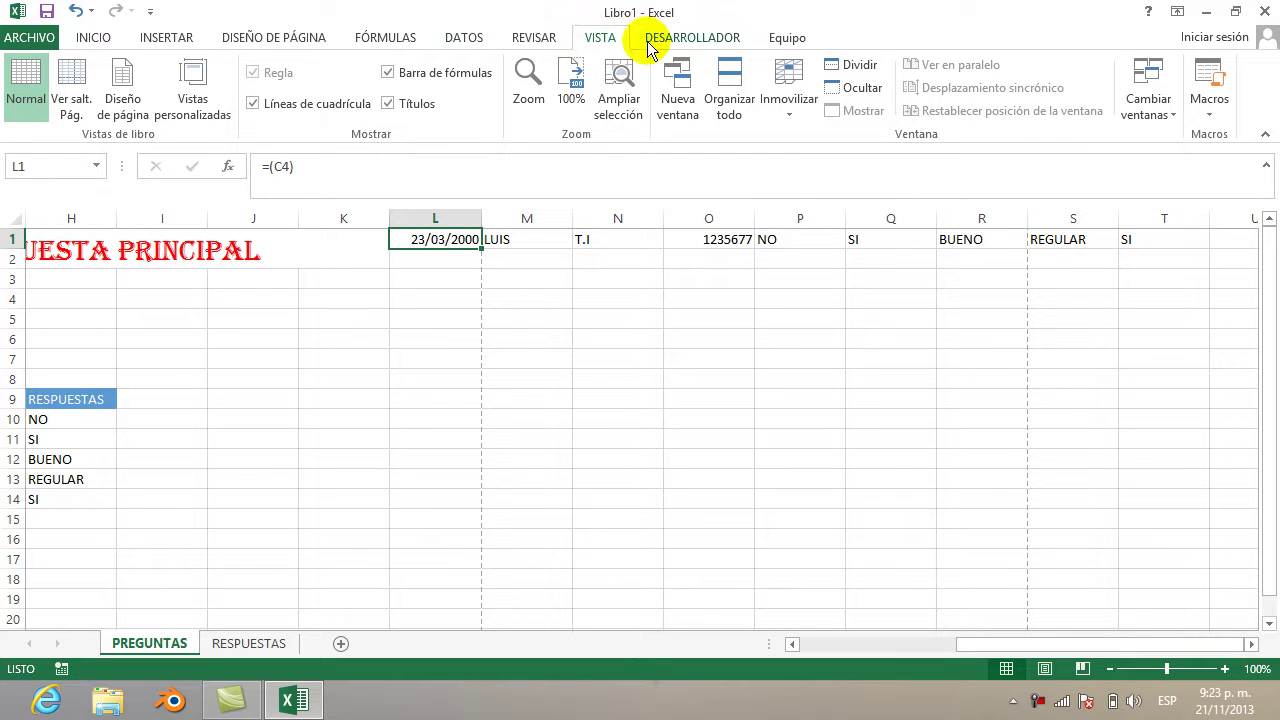
pyautogui.click(1209, 118)
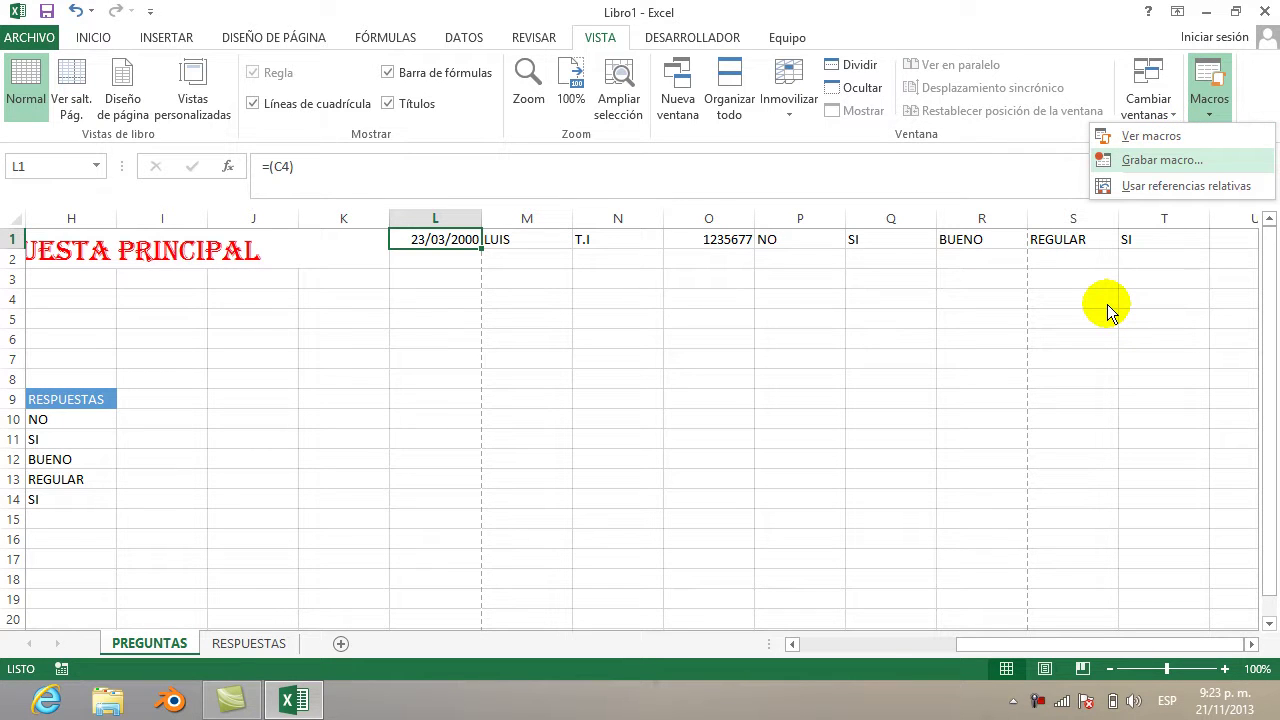
pyautogui.click(1134, 166)
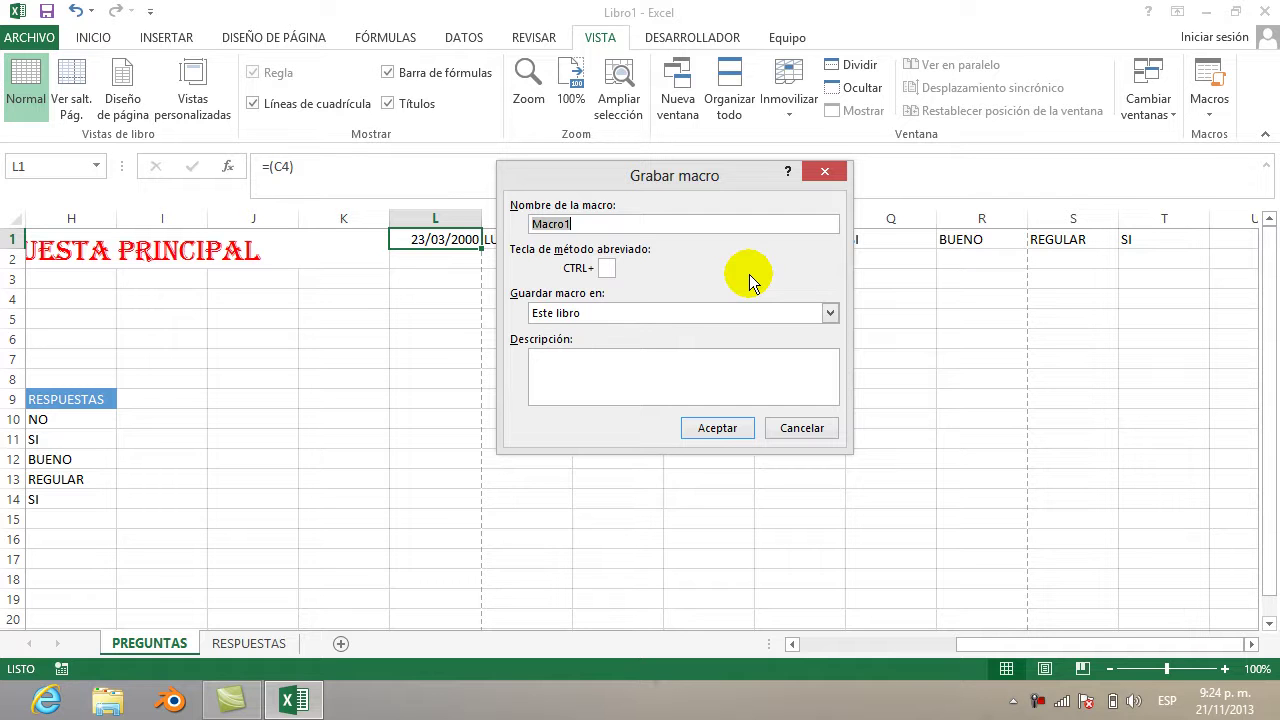
pyautogui.press('BackSpace')
pyautogui.write('ALMACENAR')
pyautogui.click(611, 270)
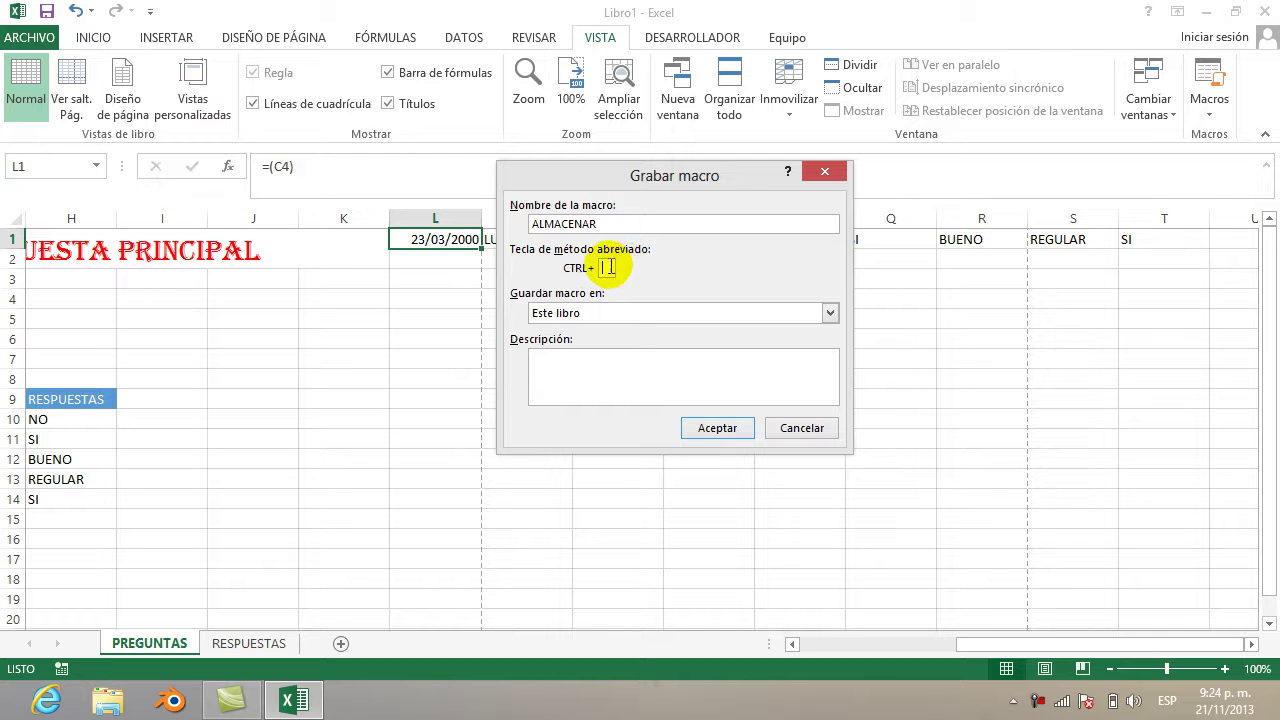
pyautogui.hotkey('shift', 'a')
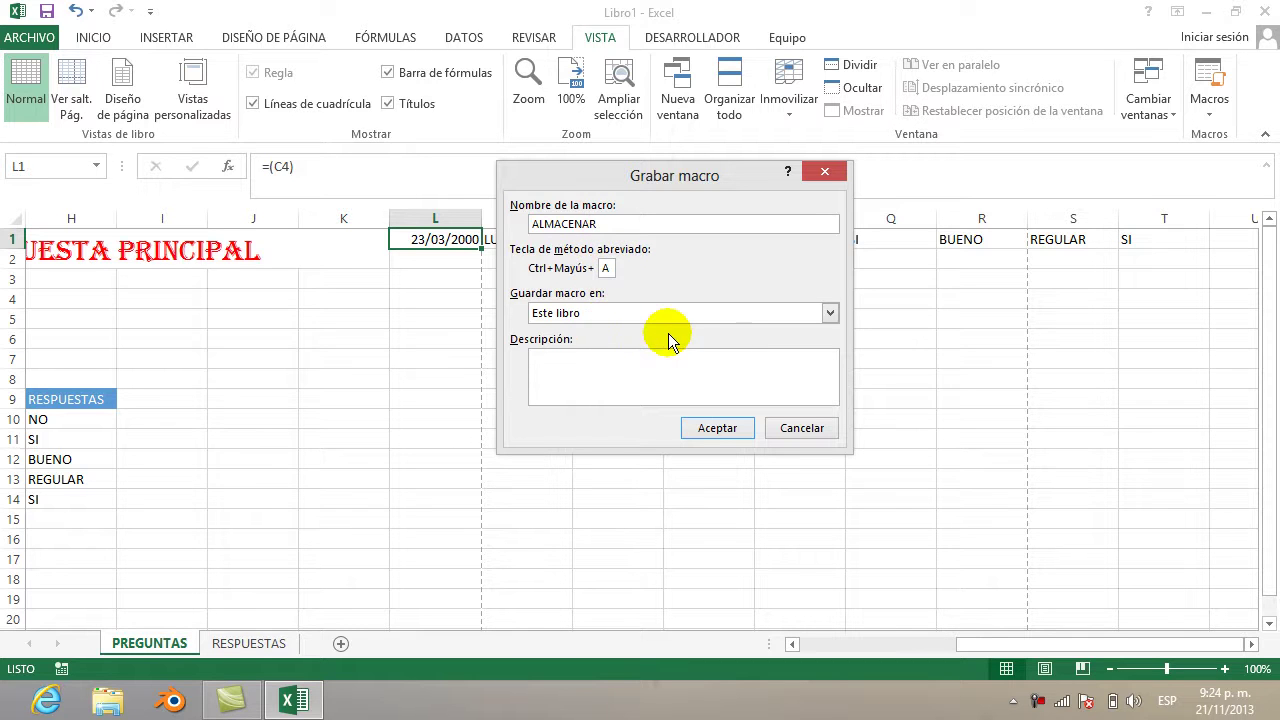
pyautogui.click(620, 381)
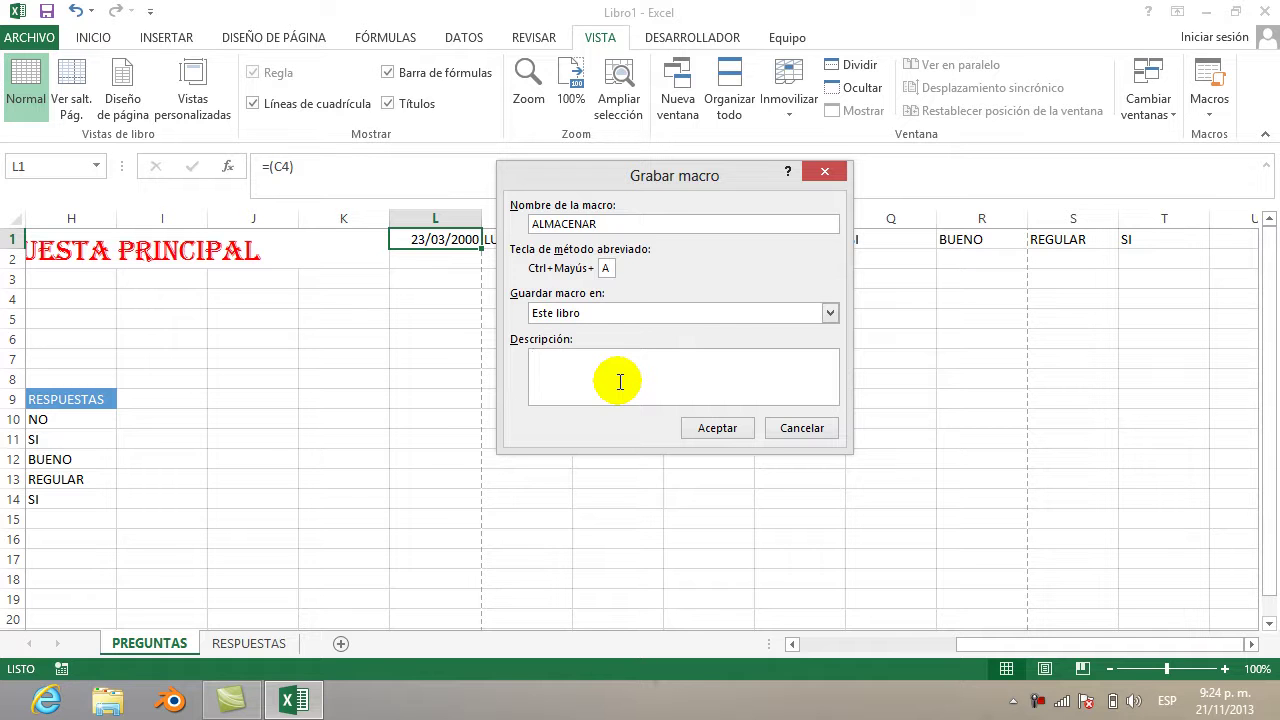
pyautogui.click(705, 430)
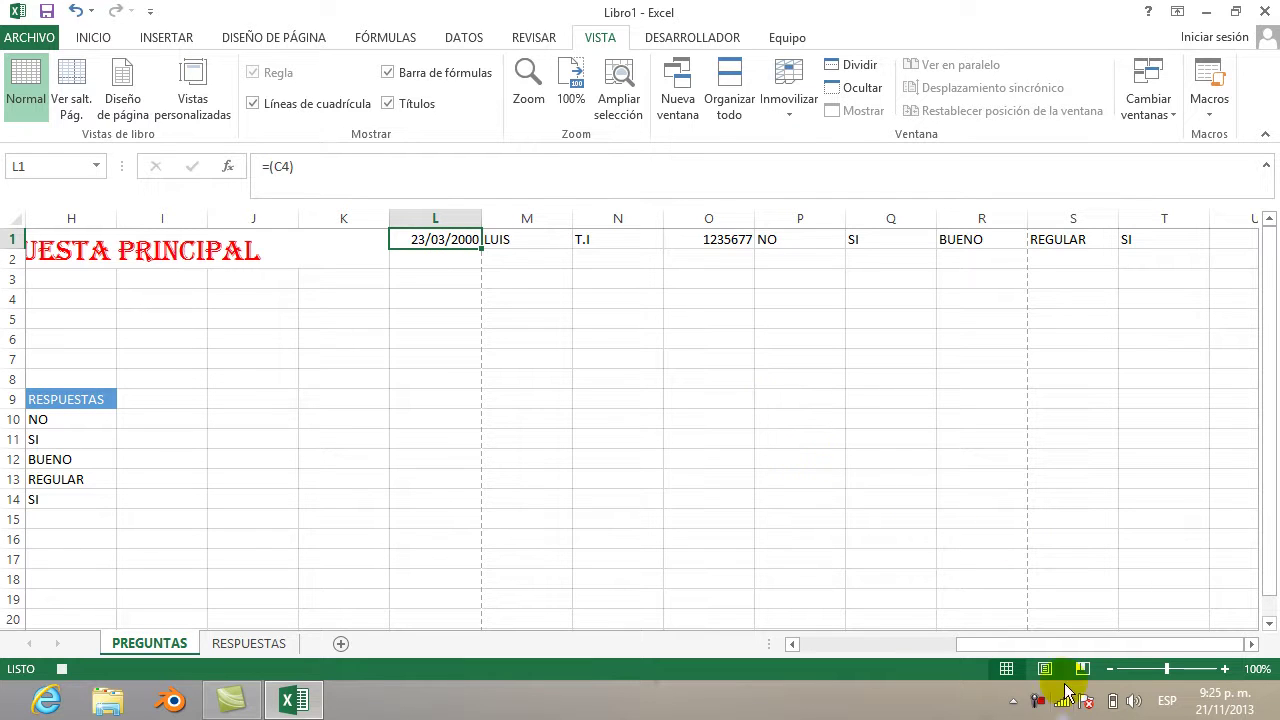
pyautogui.click(1035, 705)
pyautogui.click(1182, 602)
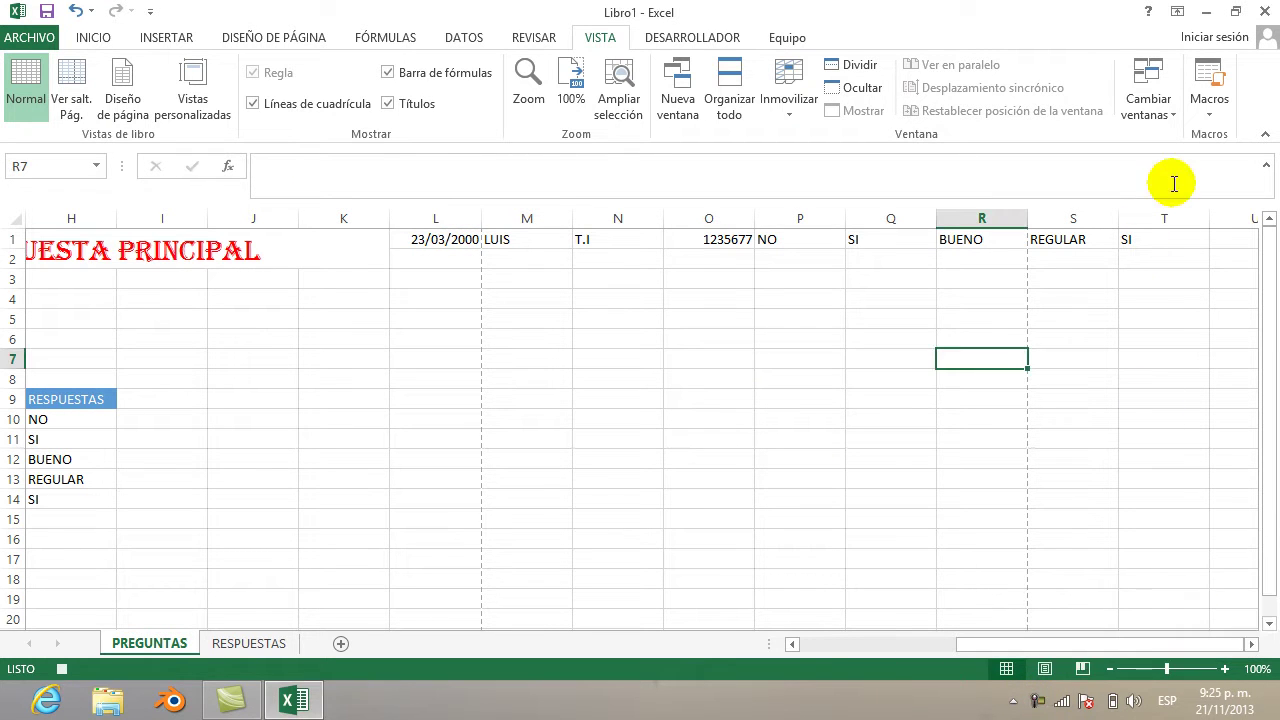
# Stop the macro recording and delete the ALMACENAR macro
pyautogui.click(1209, 120)
pyautogui.click(1192, 160)
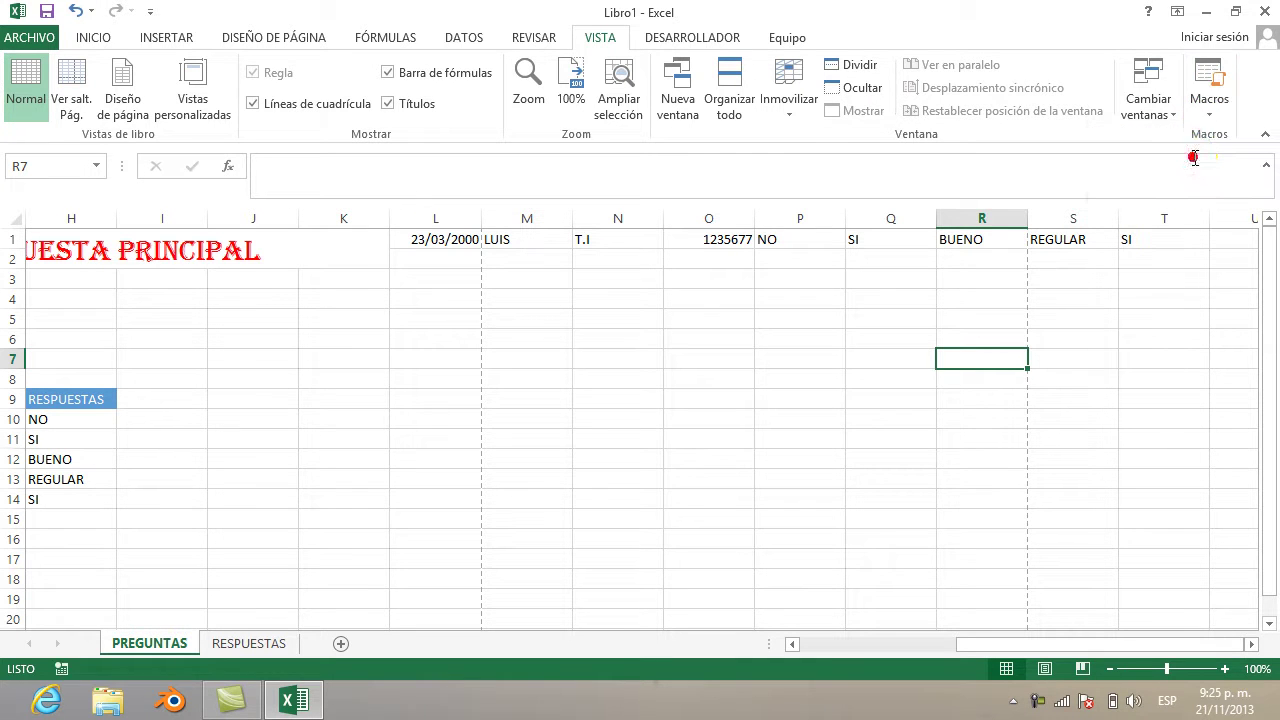
pyautogui.click(1209, 120)
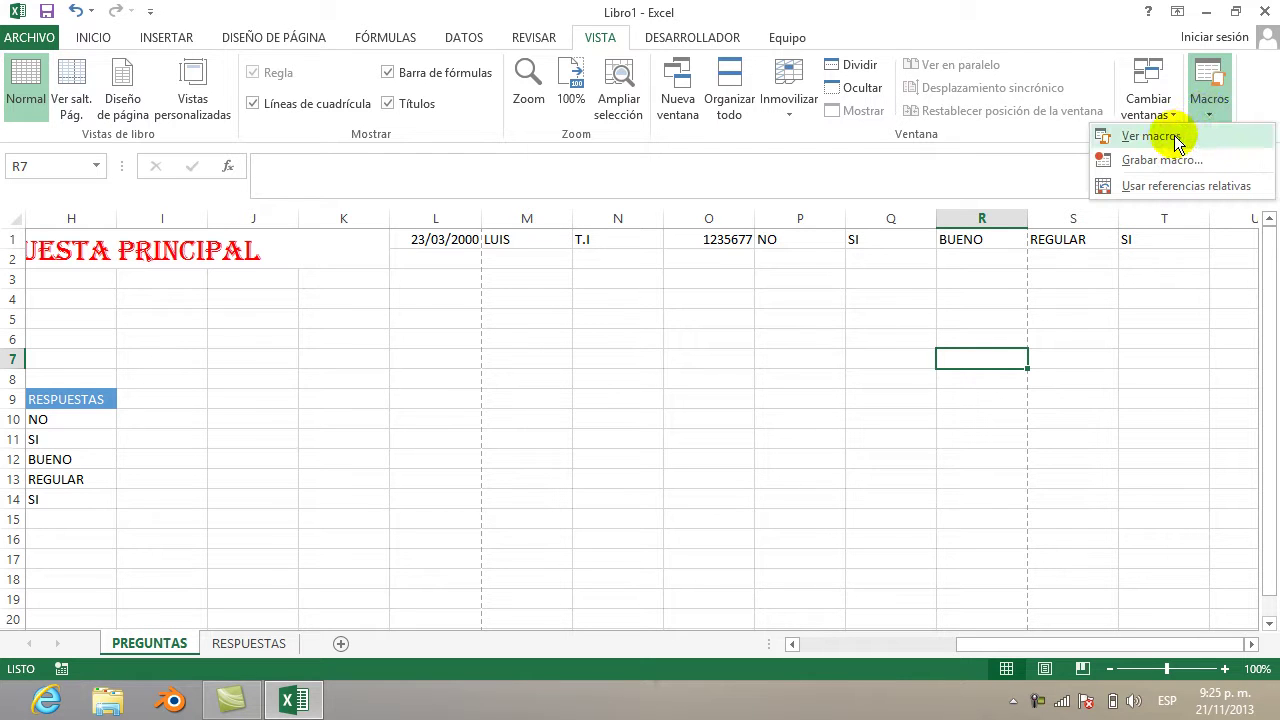
pyautogui.click(1177, 138)
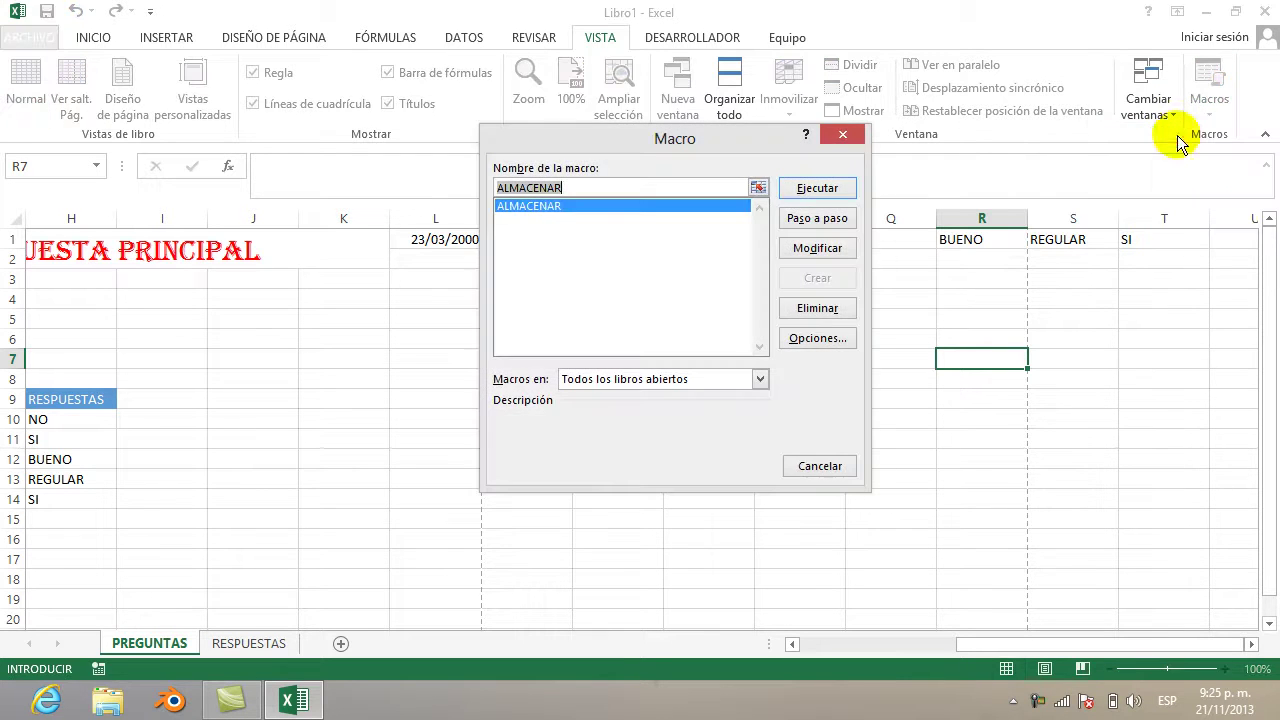
pyautogui.click(800, 308)
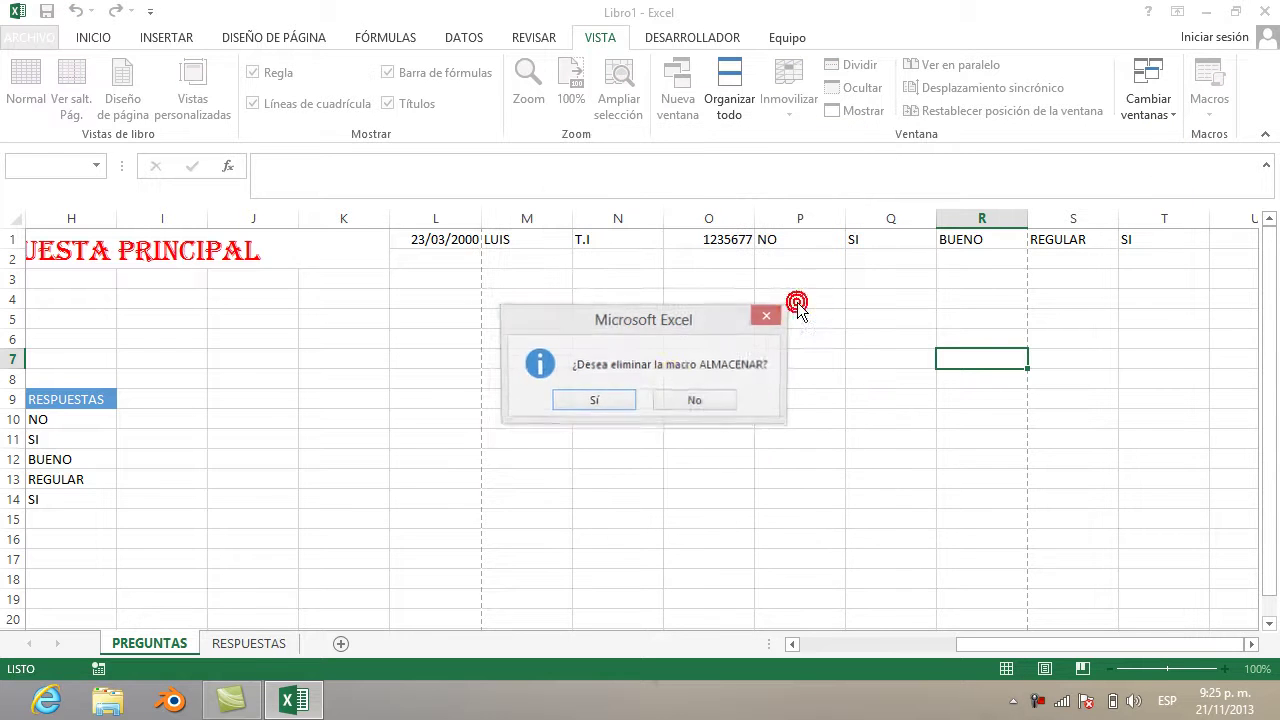
pyautogui.click(594, 400)
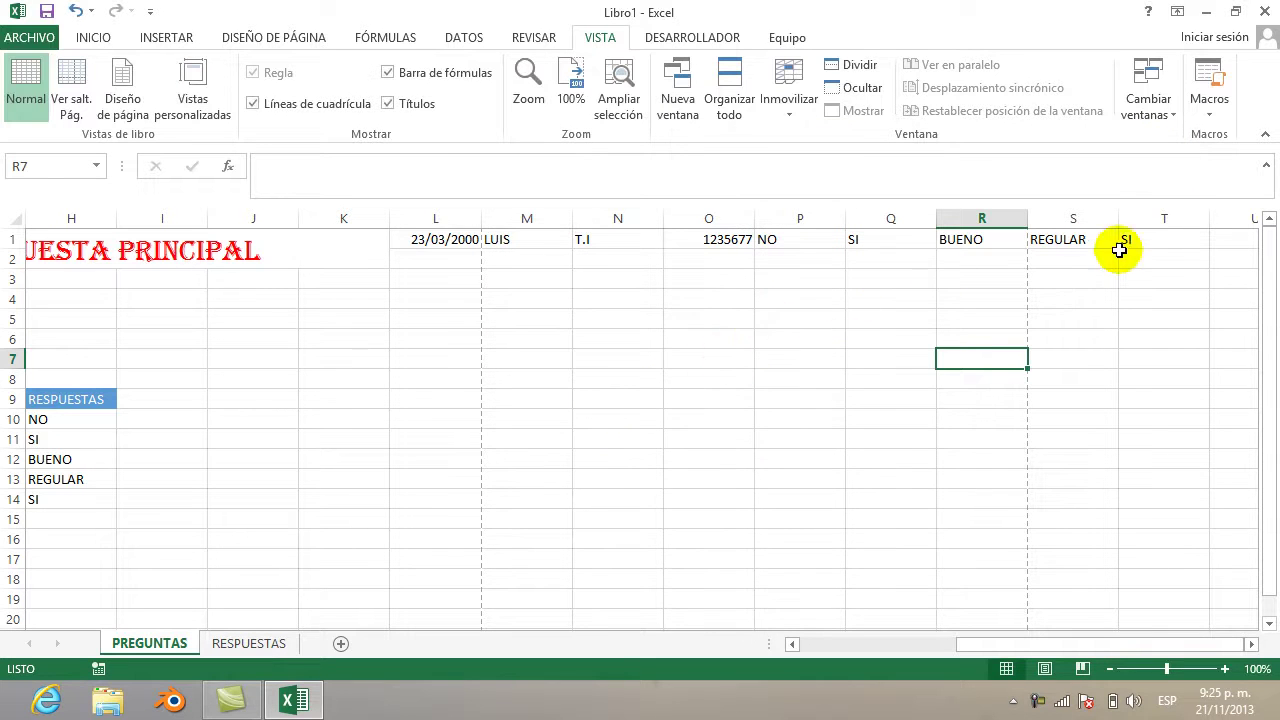
# Clear the formula in T1, the last cell of the L1:T1 row
pyautogui.click(1141, 243)
pyautogui.moveTo(1141, 243); pyautogui.dragTo(461, 236)
pyautogui.press('BackSpace')
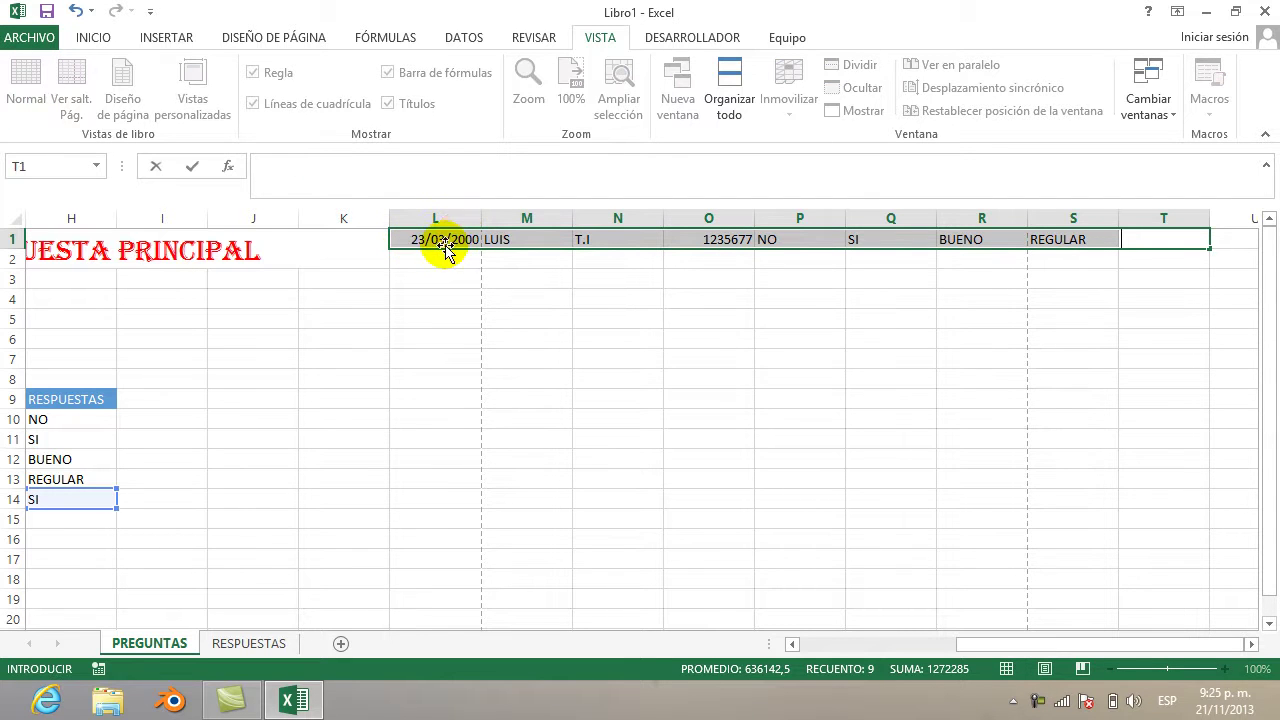
pyautogui.press('Escape')
# Re-enter the reference in L1 as =(C4)
pyautogui.doubleClick(448, 241)
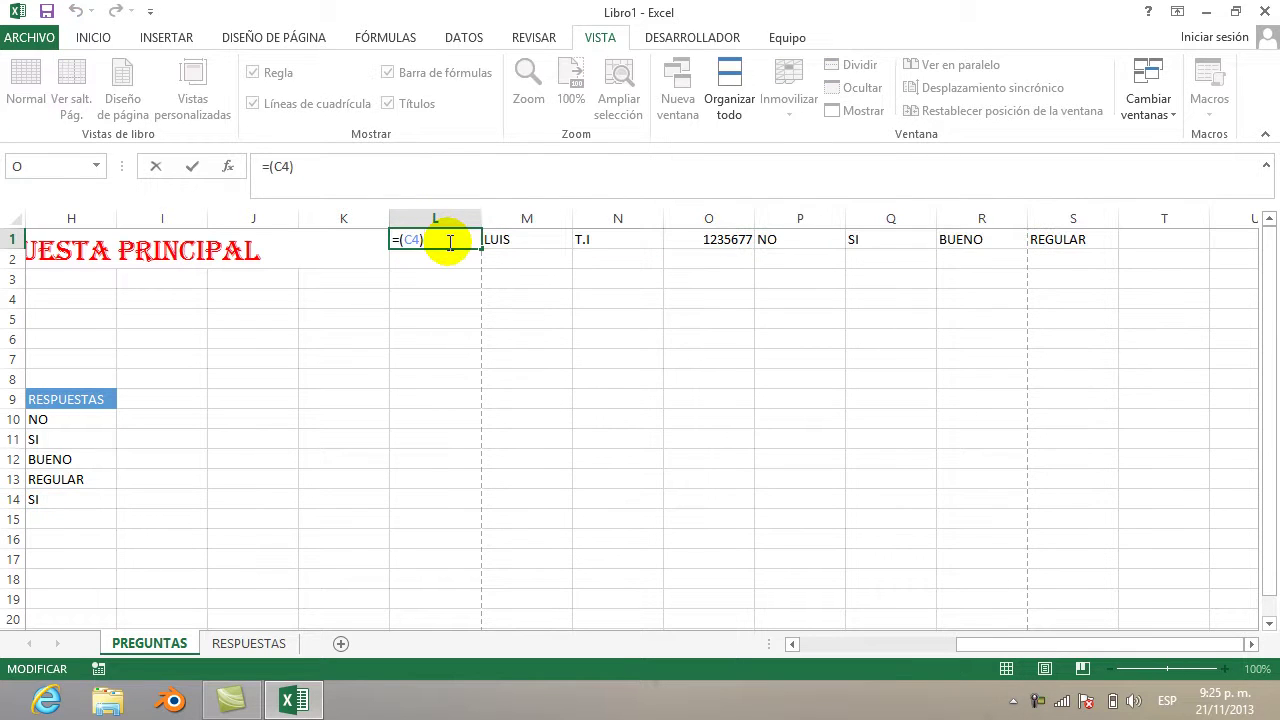
pyautogui.press('BackSpace')
pyautogui.press('BackSpace')
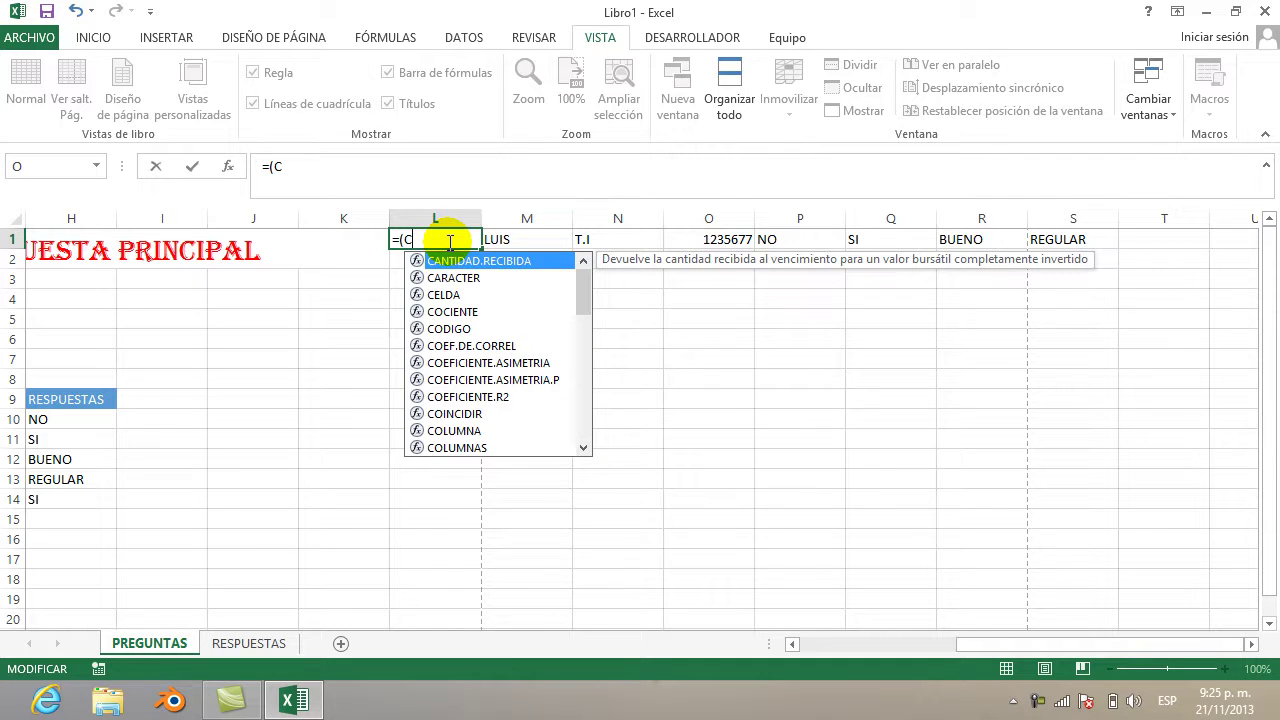
pyautogui.write('4')
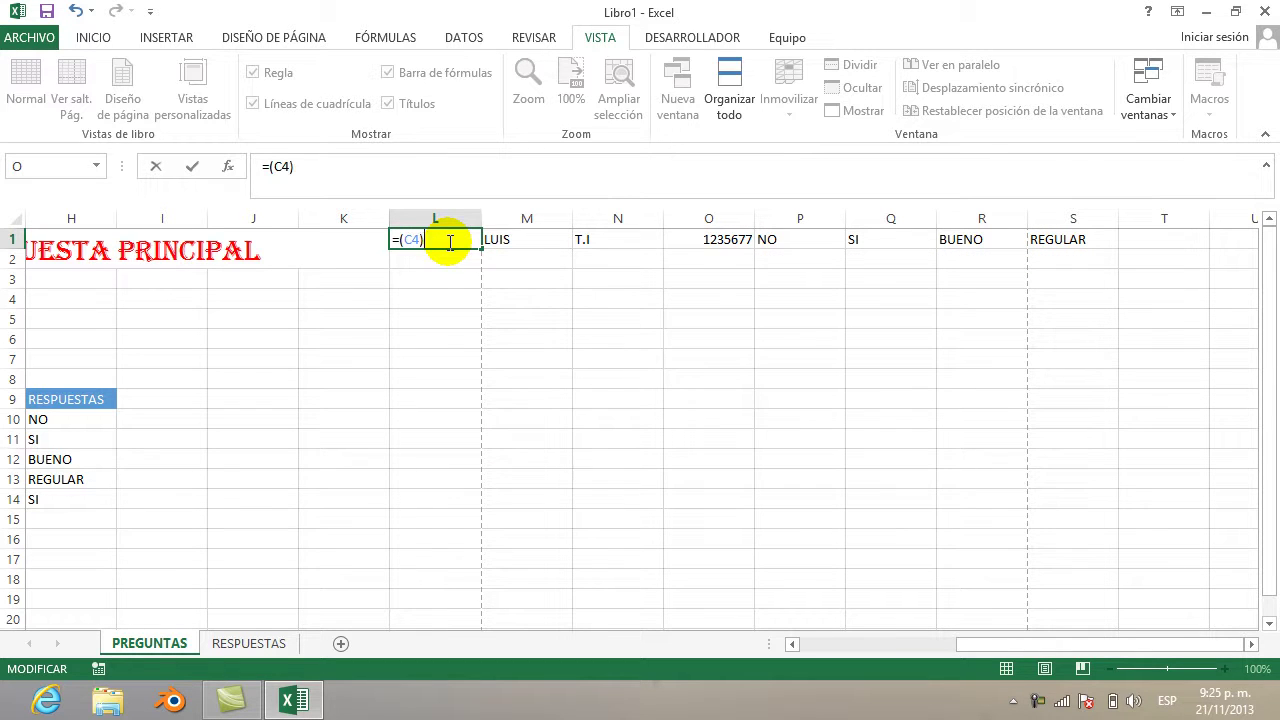
# Clear the form's entries for FECHA, NOMBRE, TIPO DE DOCUMENTO and N° DOCUMENTO in C4, C5, D6 and D7
pyautogui.moveTo(975, 645); pyautogui.dragTo(805, 644)
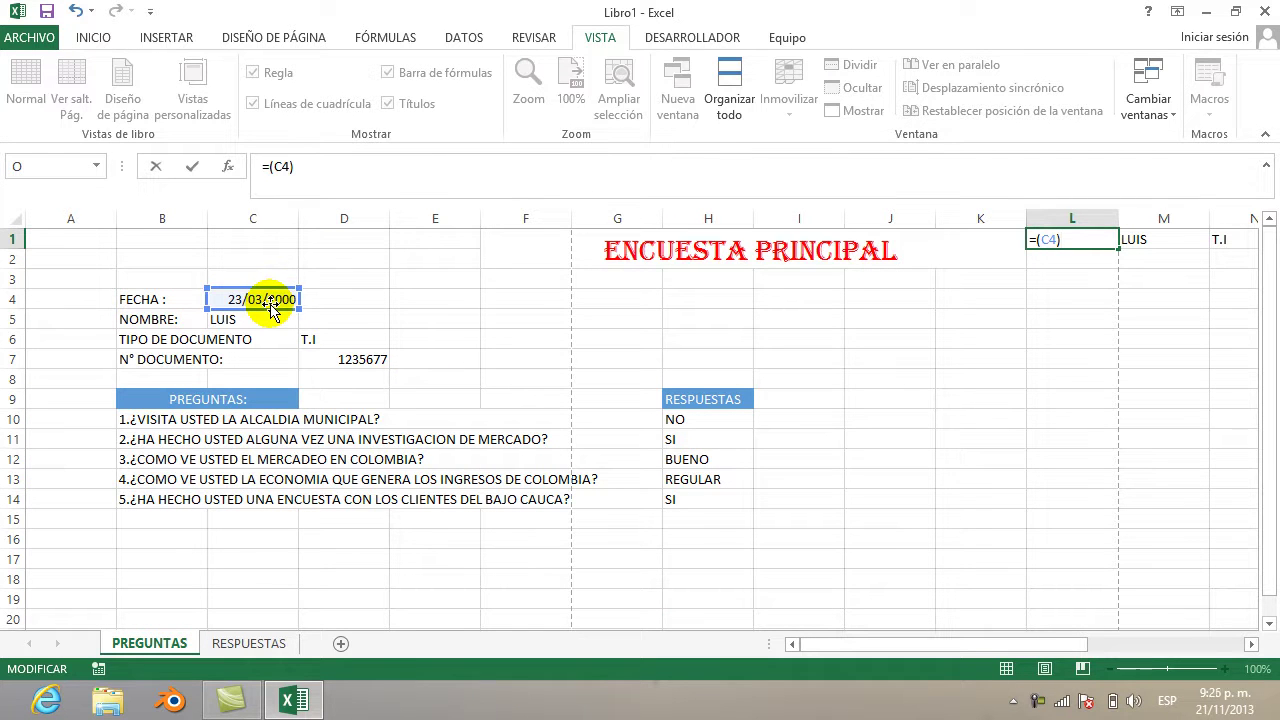
pyautogui.click(270, 322)
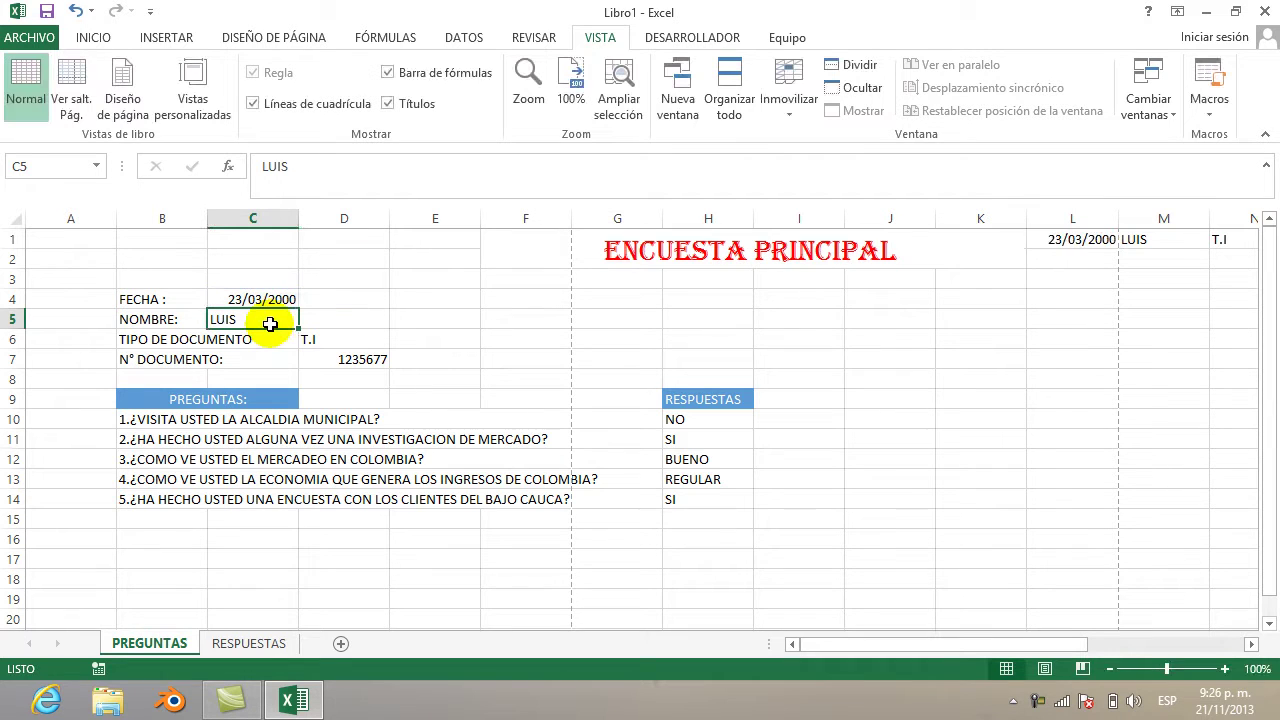
pyautogui.press('Delete')
pyautogui.click(273, 300)
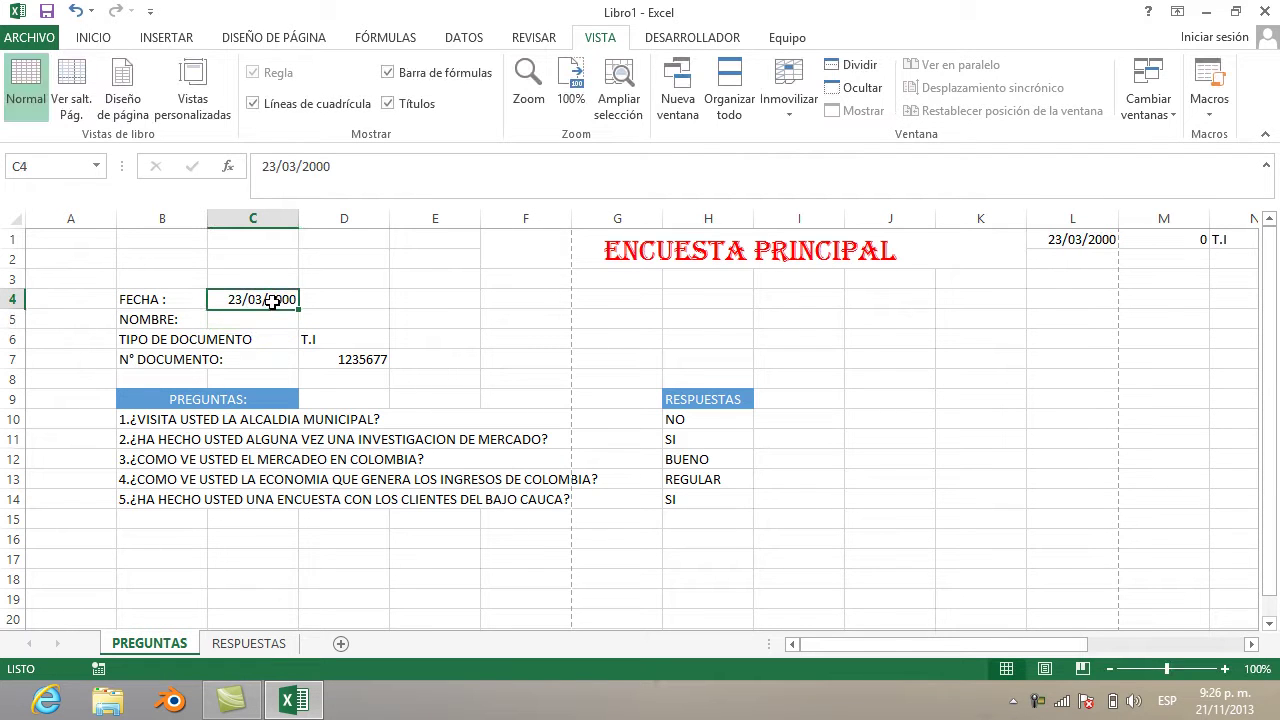
pyautogui.press('Delete')
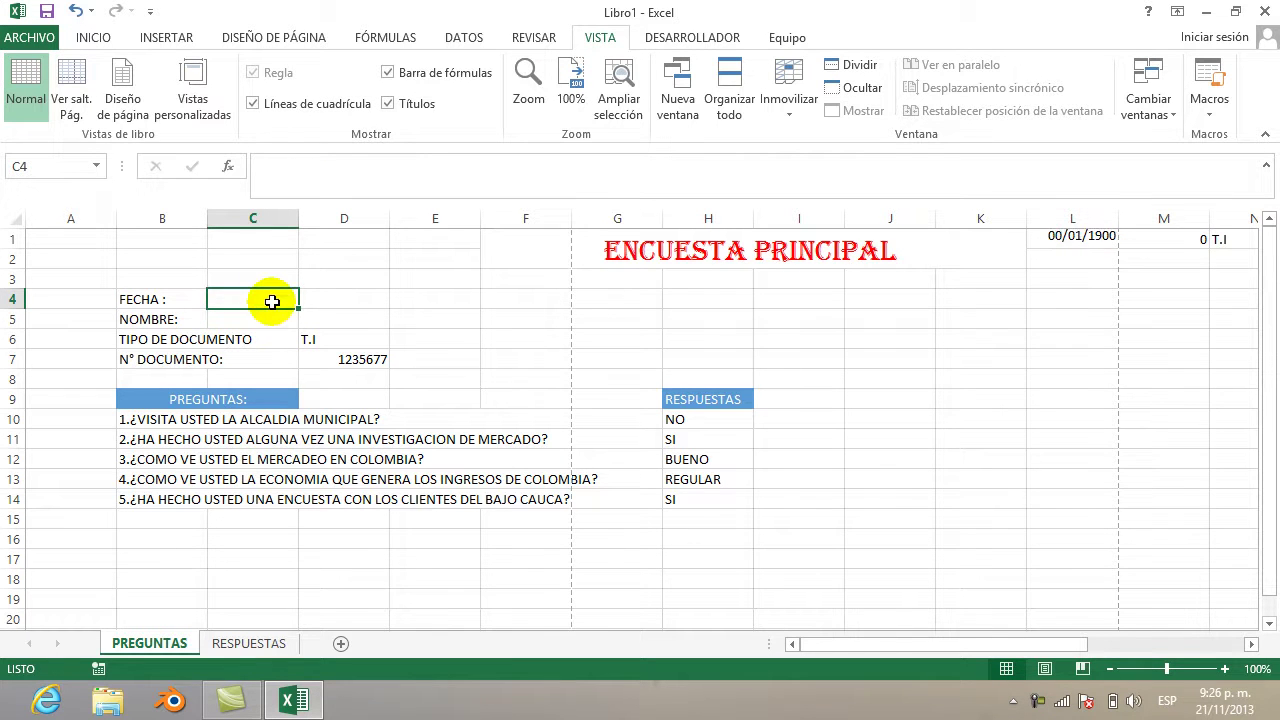
pyautogui.click(348, 342)
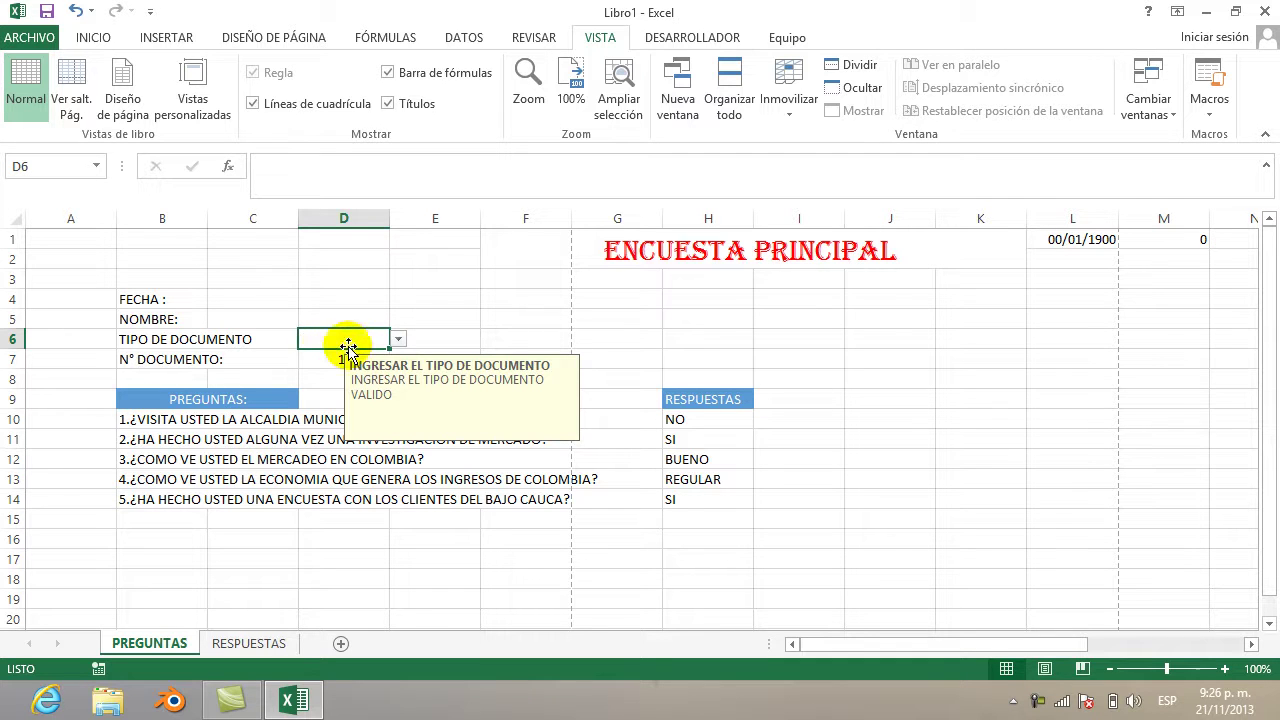
pyautogui.click(330, 368)
pyautogui.press('Delete')
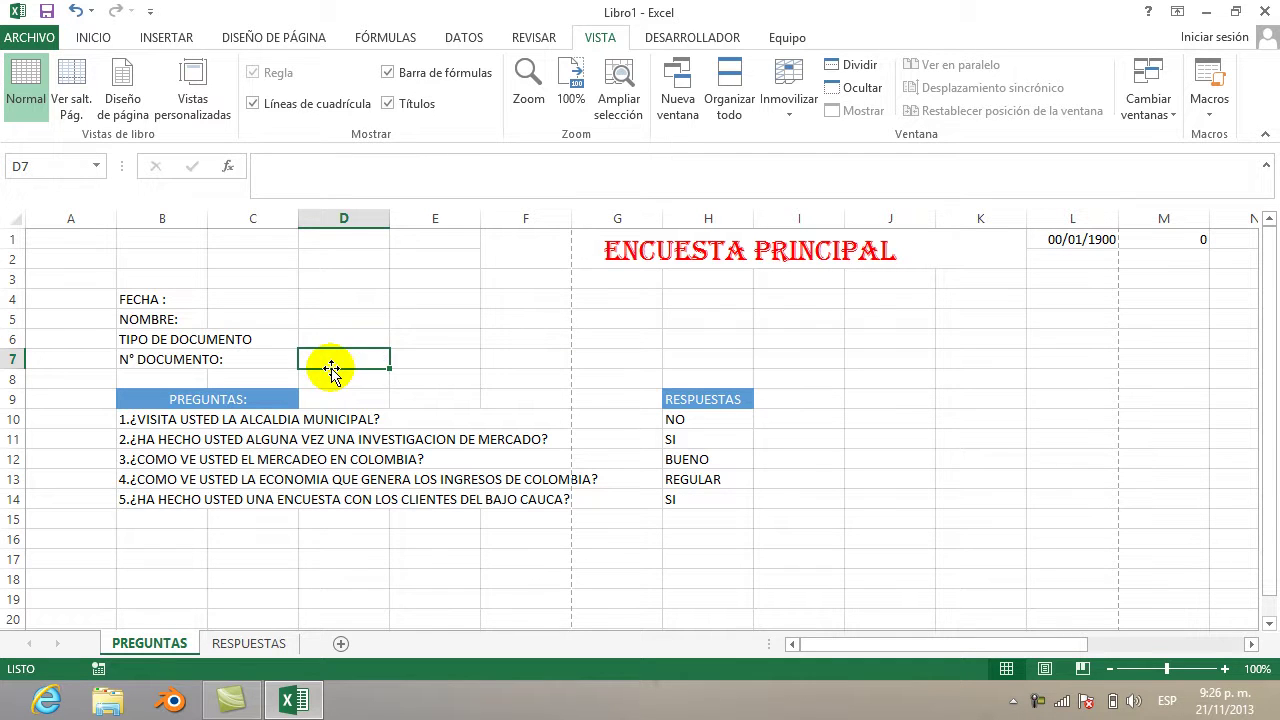
# Clear the answers to the five survey questions in H10:H14
pyautogui.click(686, 420)
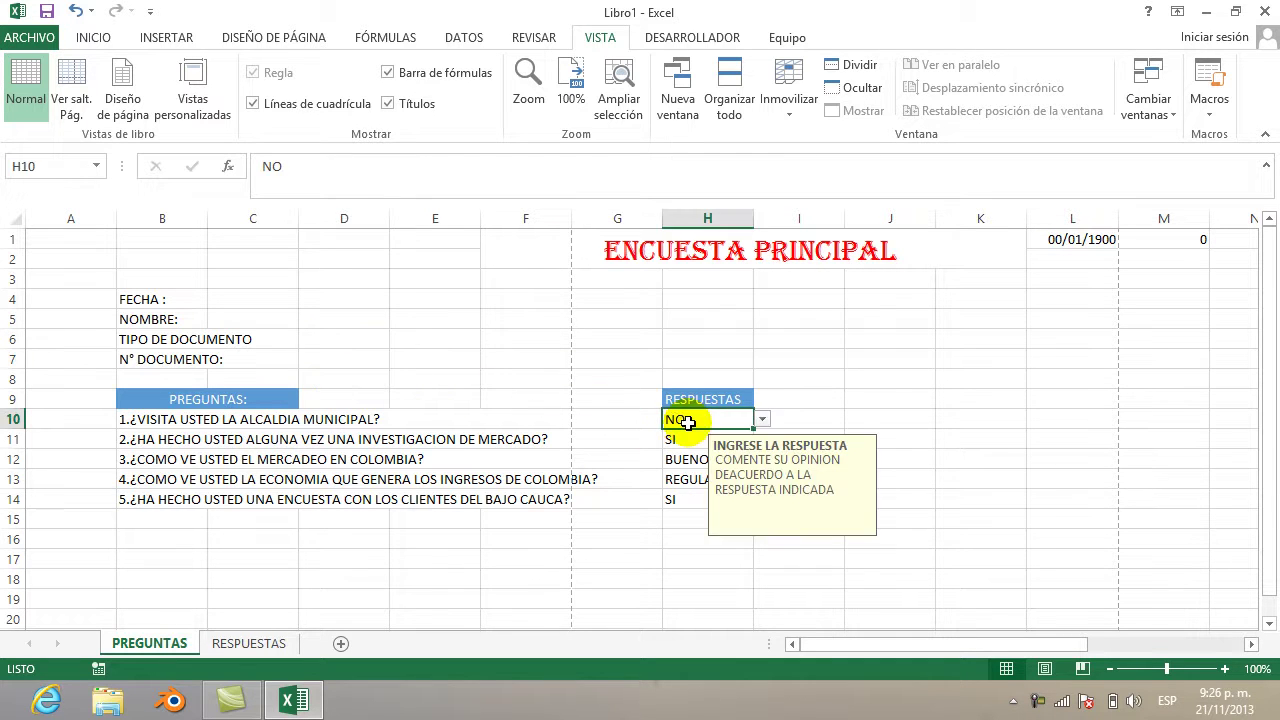
pyautogui.press('Down')
pyautogui.press('Delete')
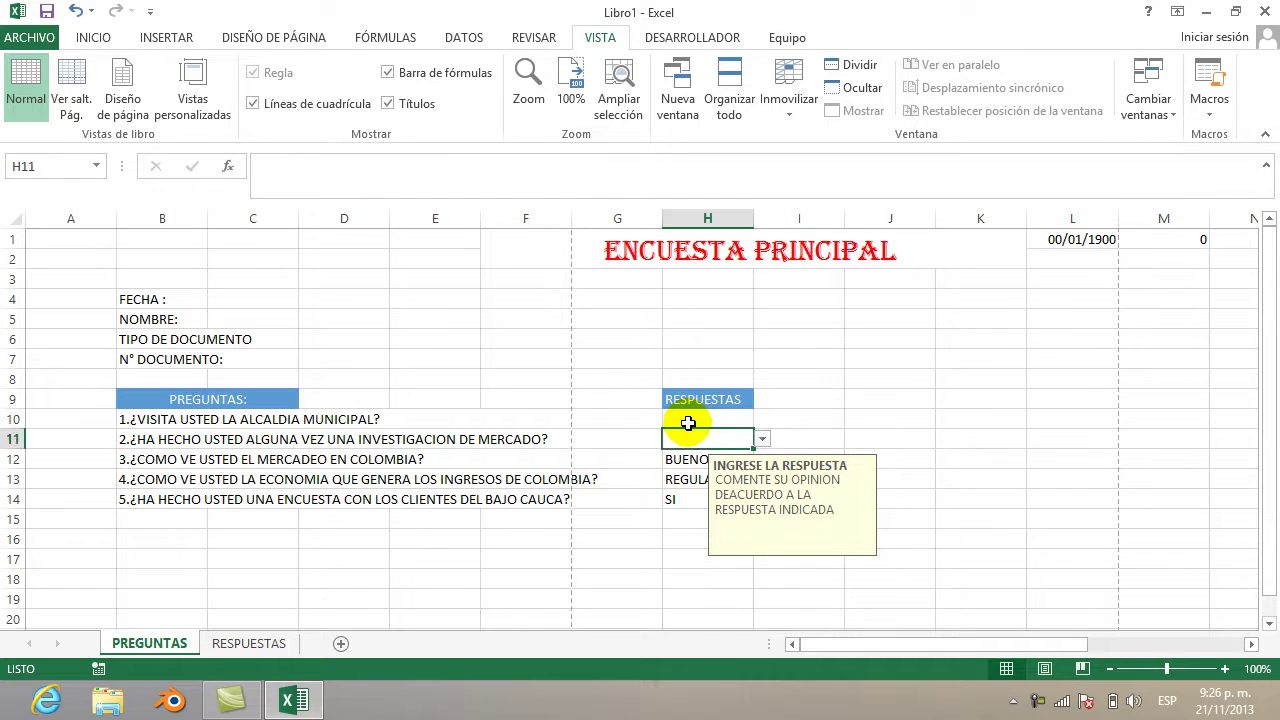
pyautogui.press('Down')
pyautogui.press('Delete')
pyautogui.press('Up')
pyautogui.press('Up')
pyautogui.moveTo(689, 424); pyautogui.dragTo(682, 560)
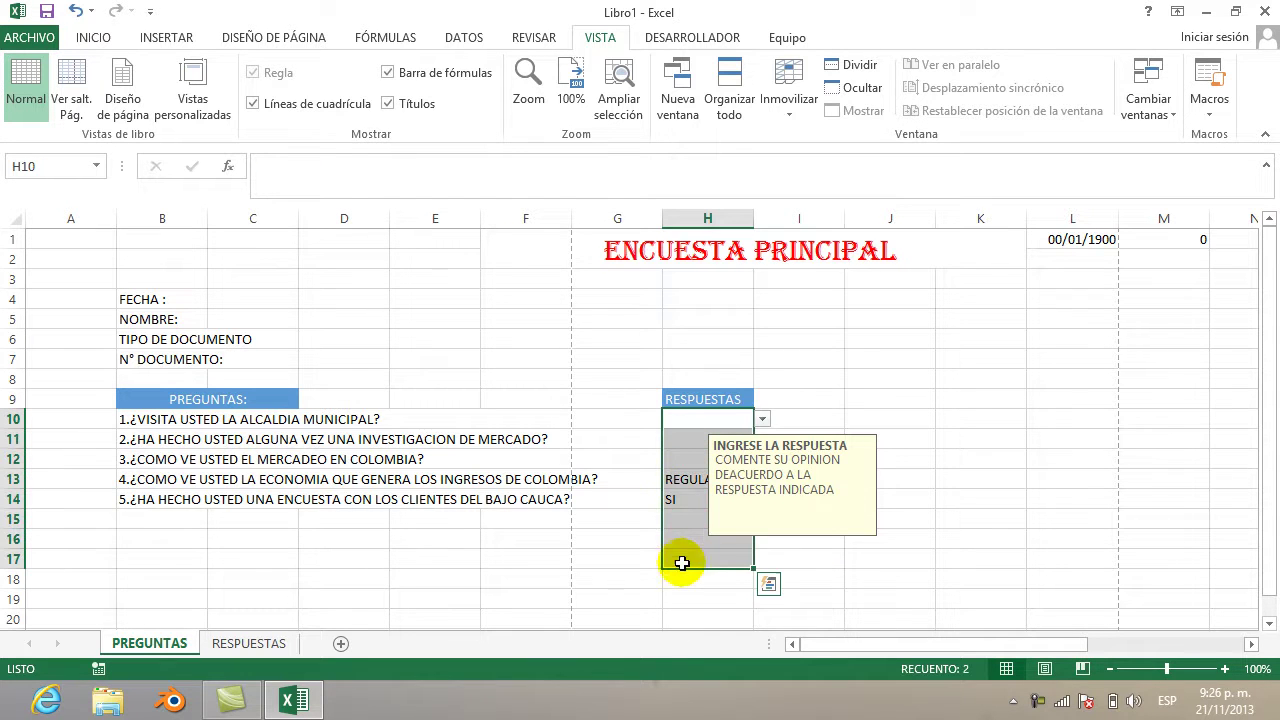
pyautogui.click(637, 540)
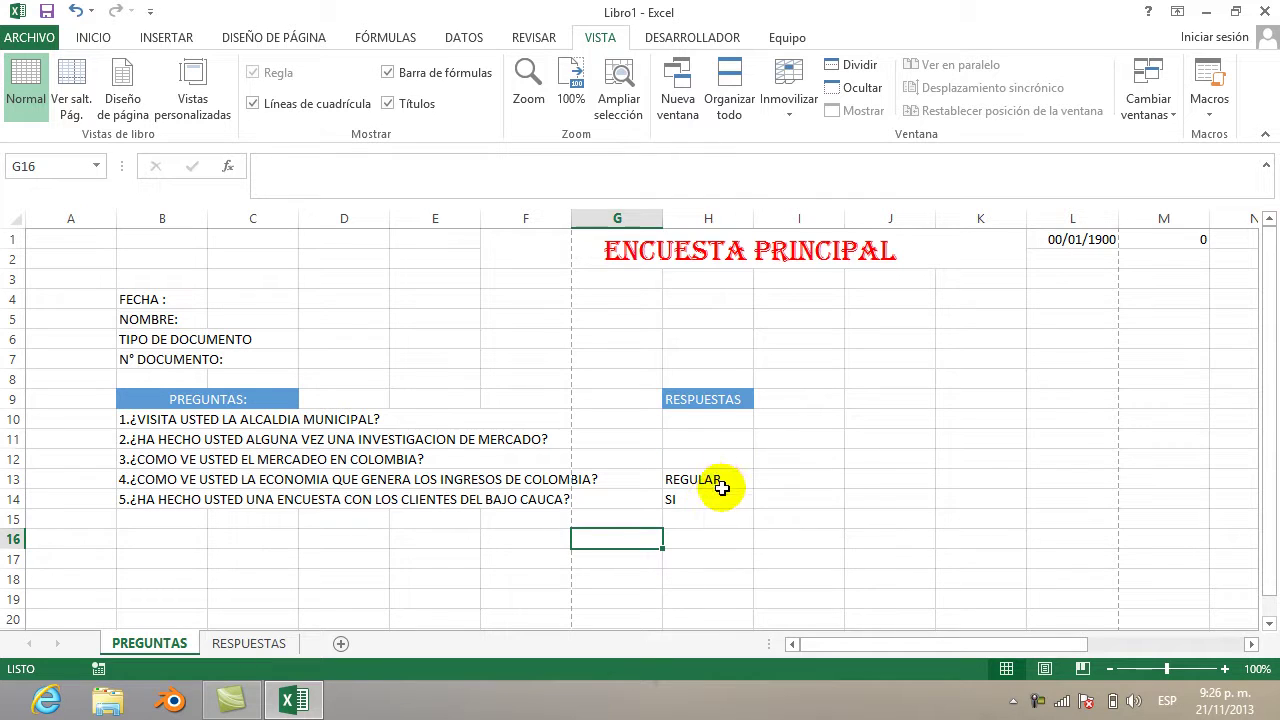
pyautogui.click(720, 483)
pyautogui.press('Delete')
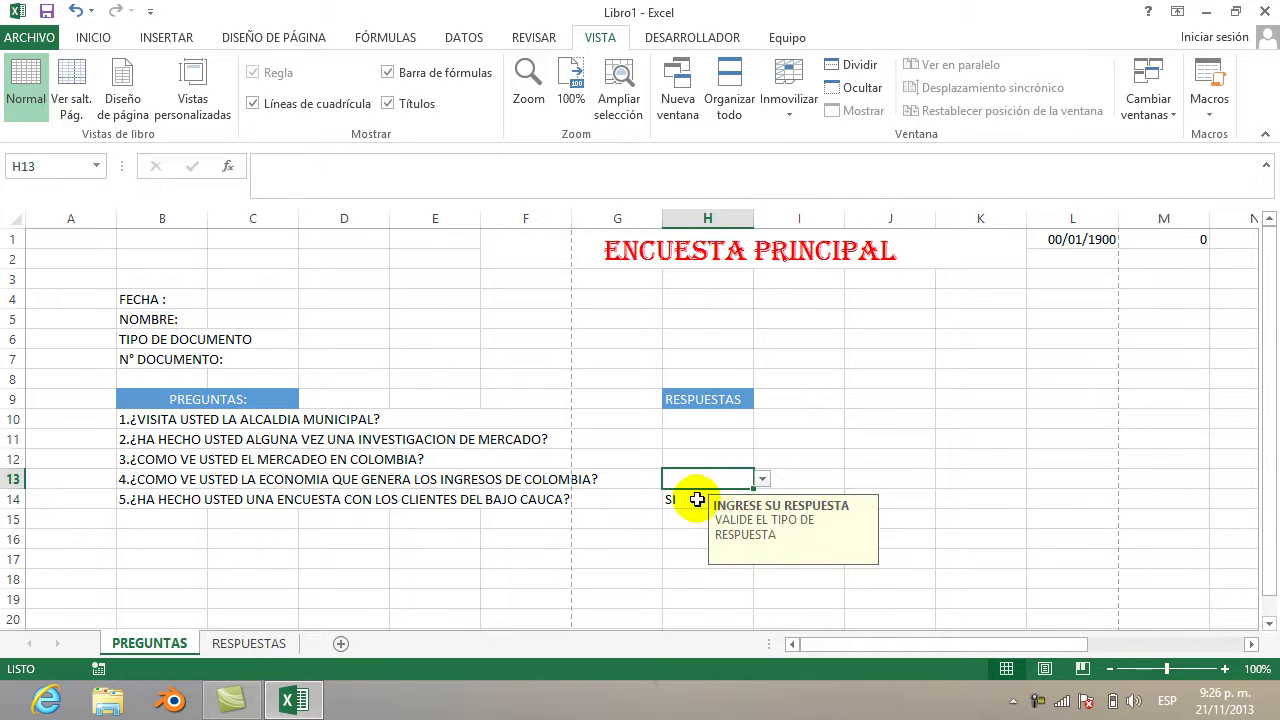
pyautogui.click(696, 499)
pyautogui.press('Delete')
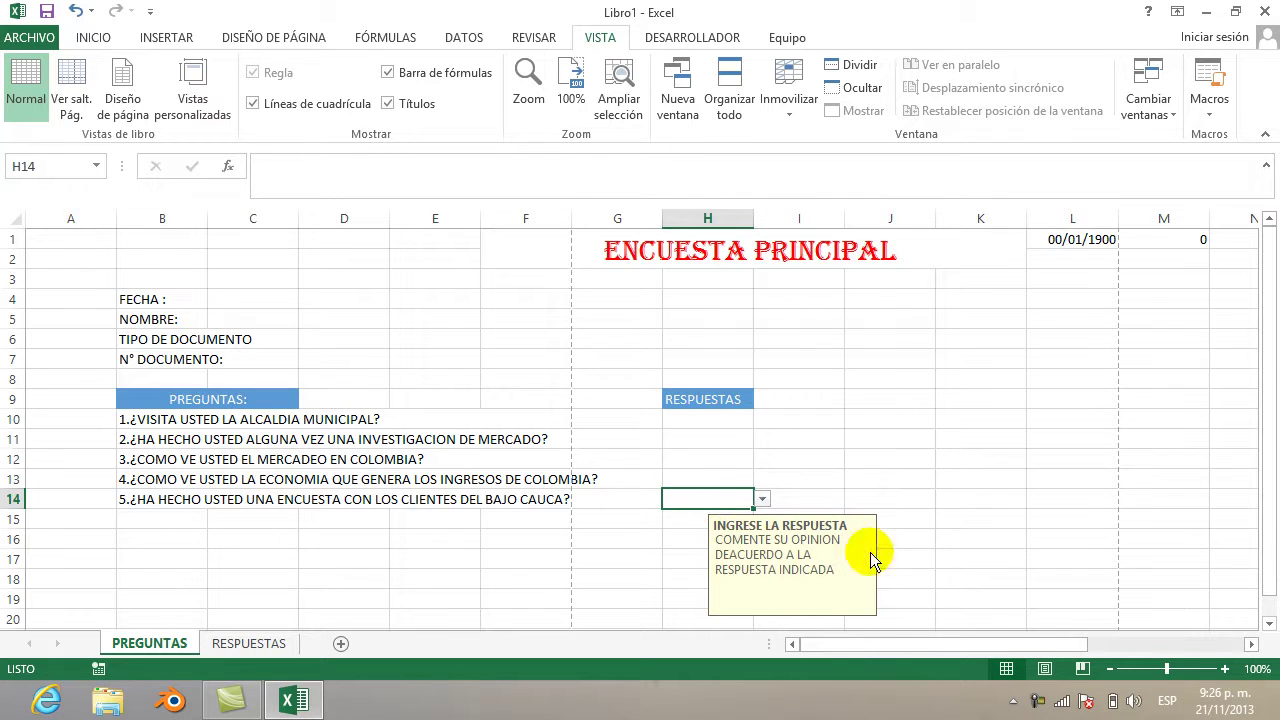
# Start recording a macro named ALMACENAR, stored in this workbook with the shortcut Ctrl+Mayús+A
pyautogui.moveTo(936, 641); pyautogui.dragTo(1090, 630)
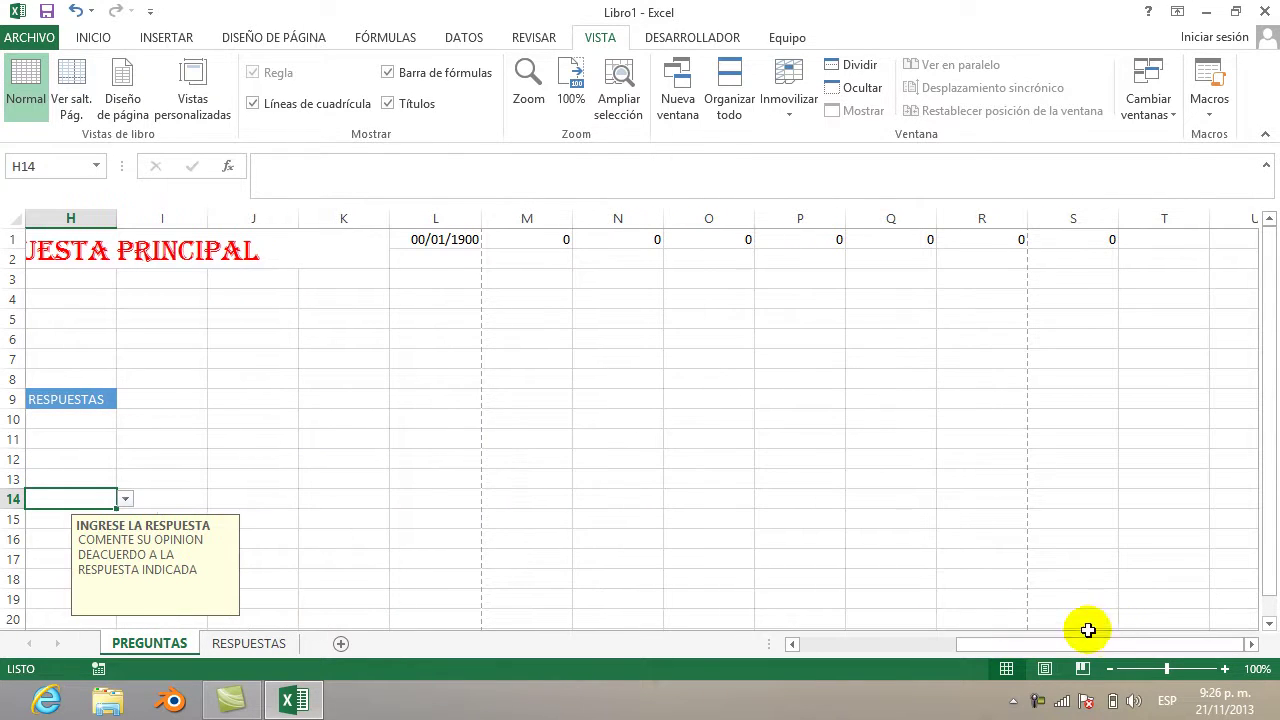
pyautogui.click(459, 238)
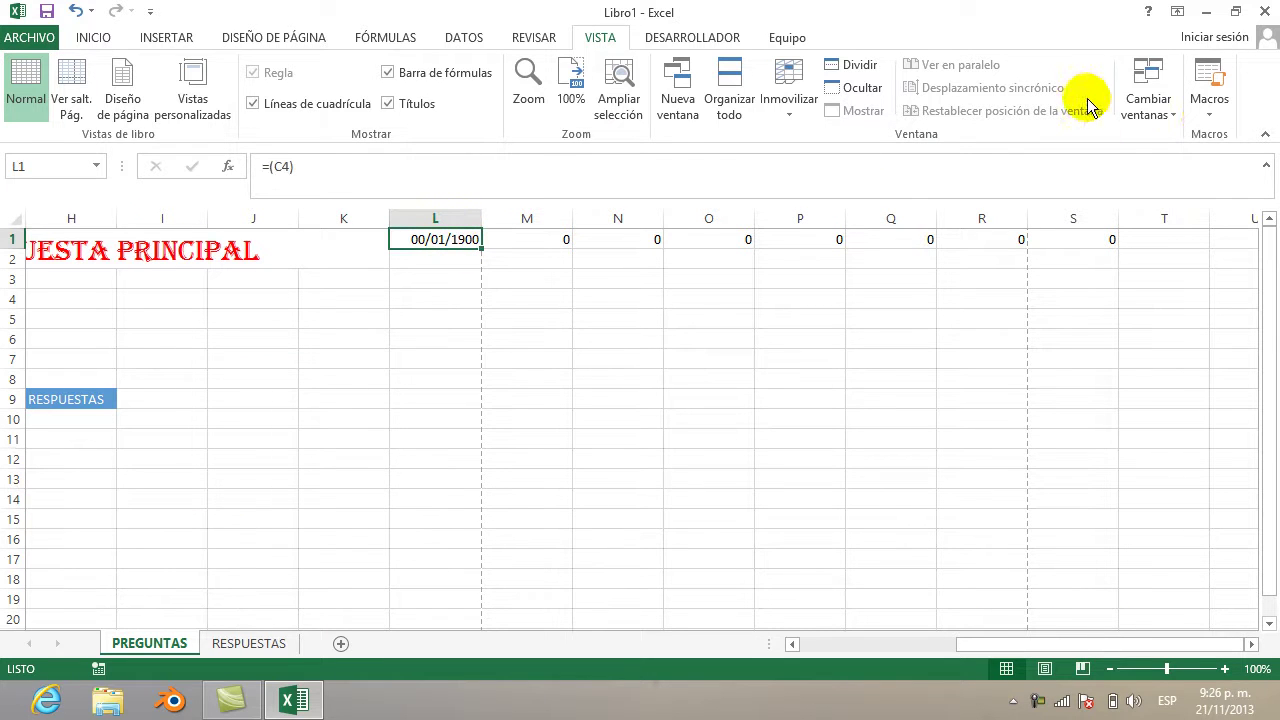
pyautogui.click(1205, 108)
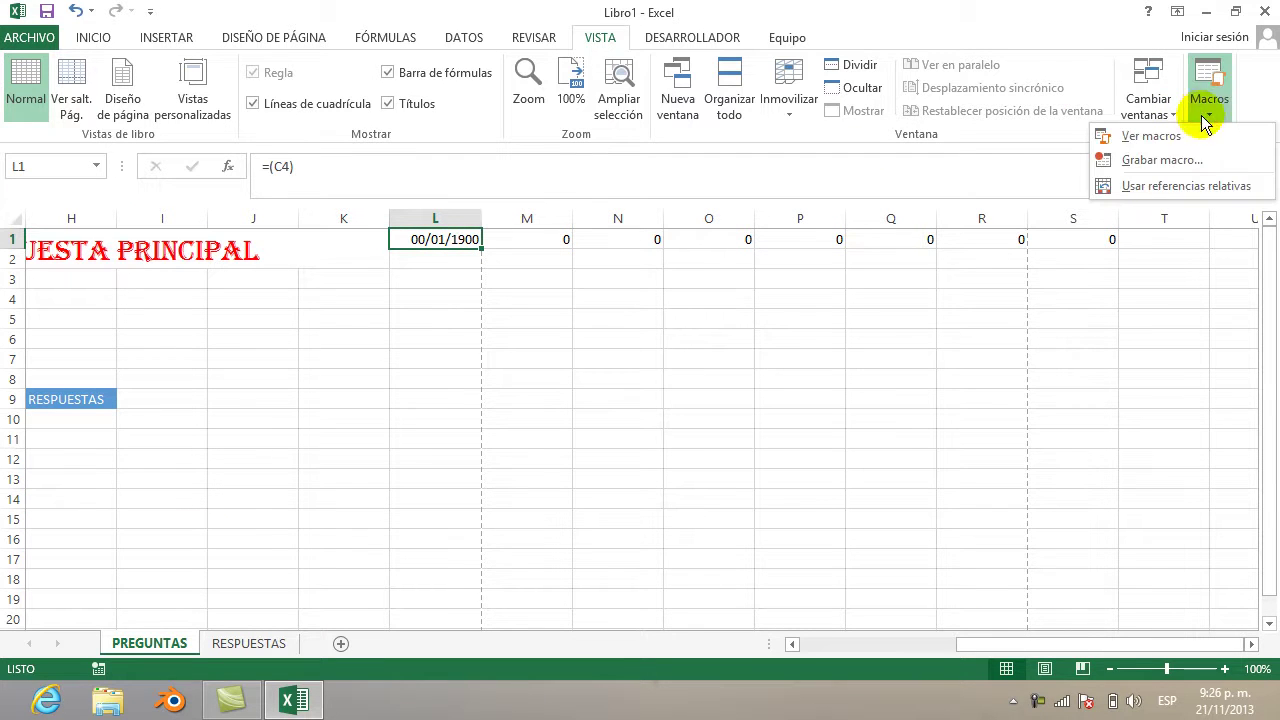
pyautogui.click(1165, 160)
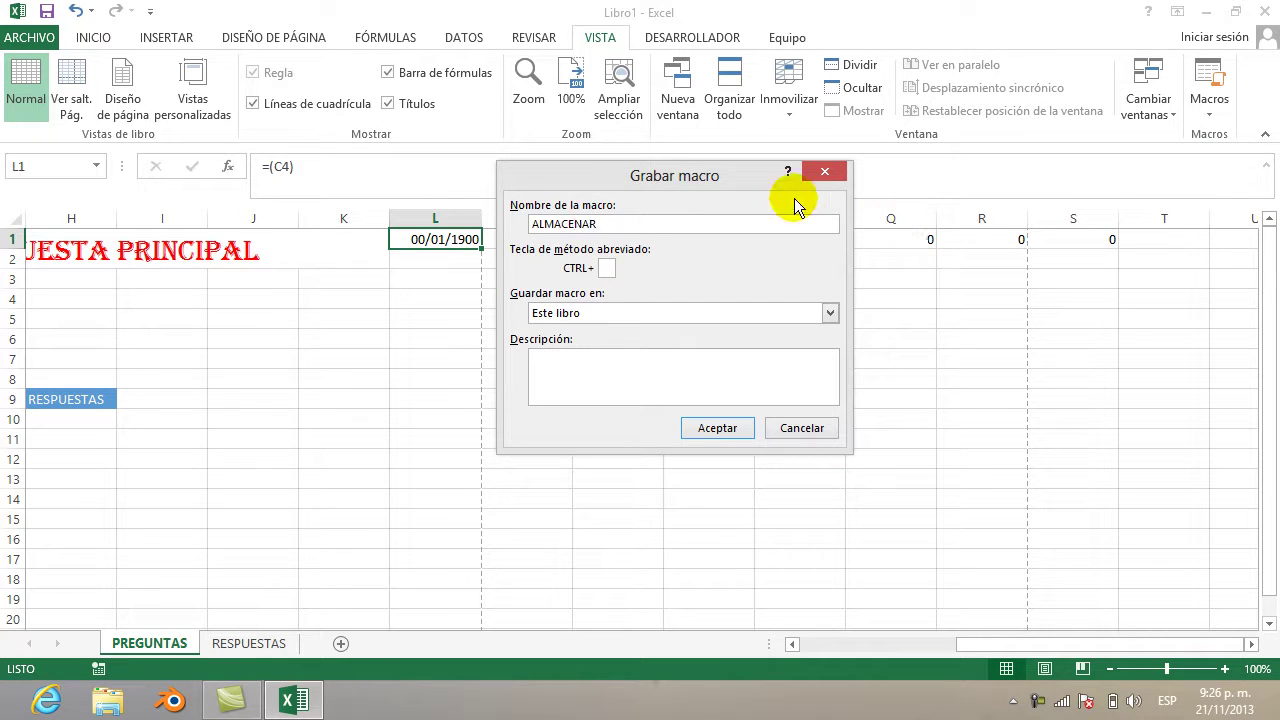
pyautogui.click(605, 268)
pyautogui.write('A')
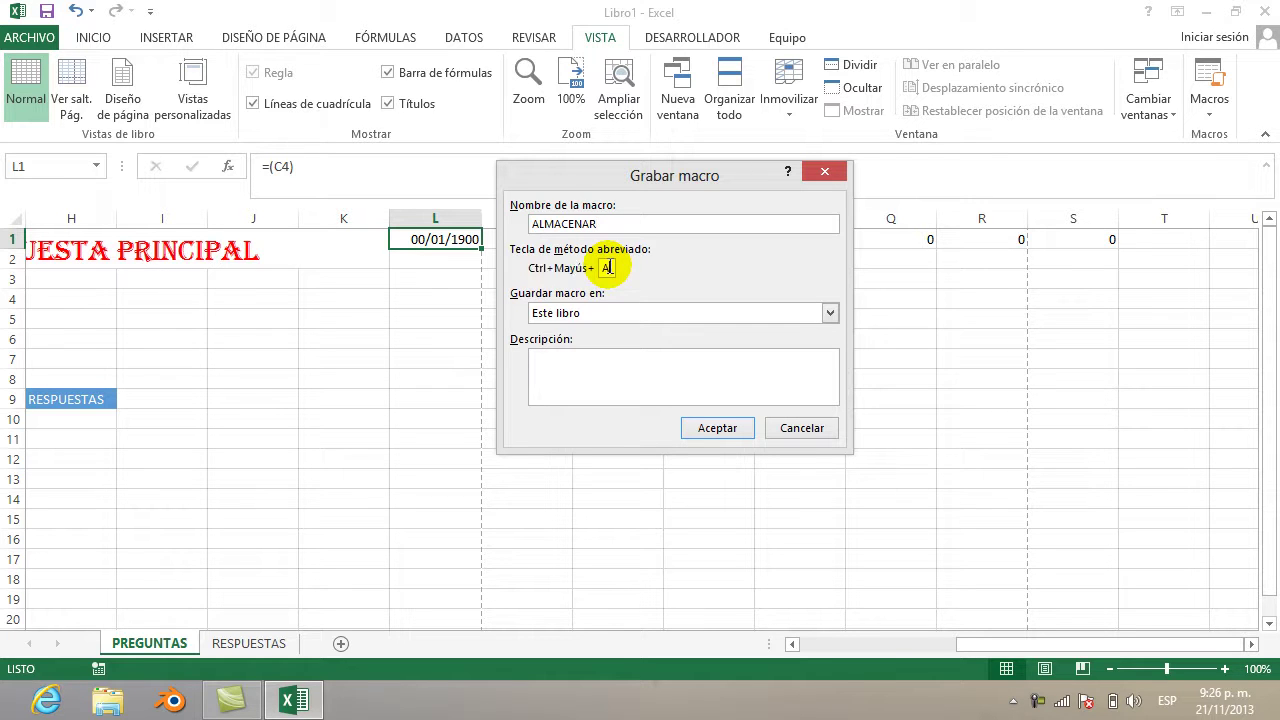
pyautogui.click(703, 428)
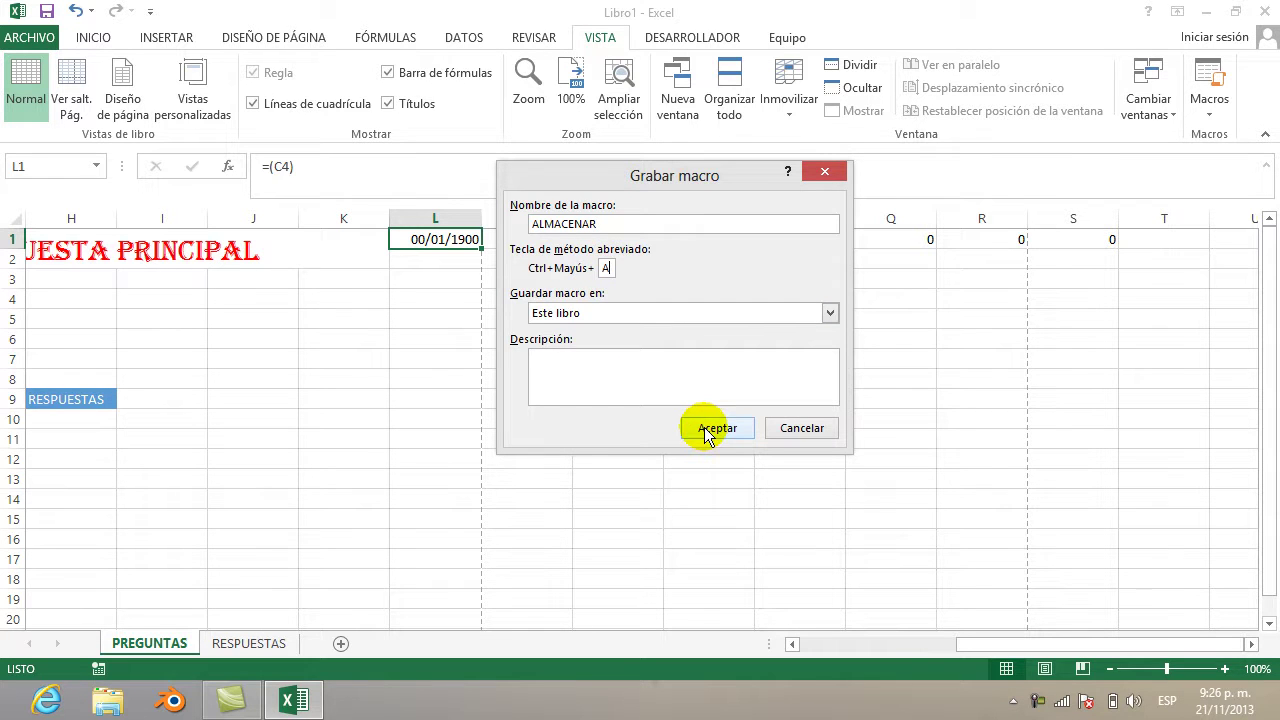
pyautogui.click(703, 428)
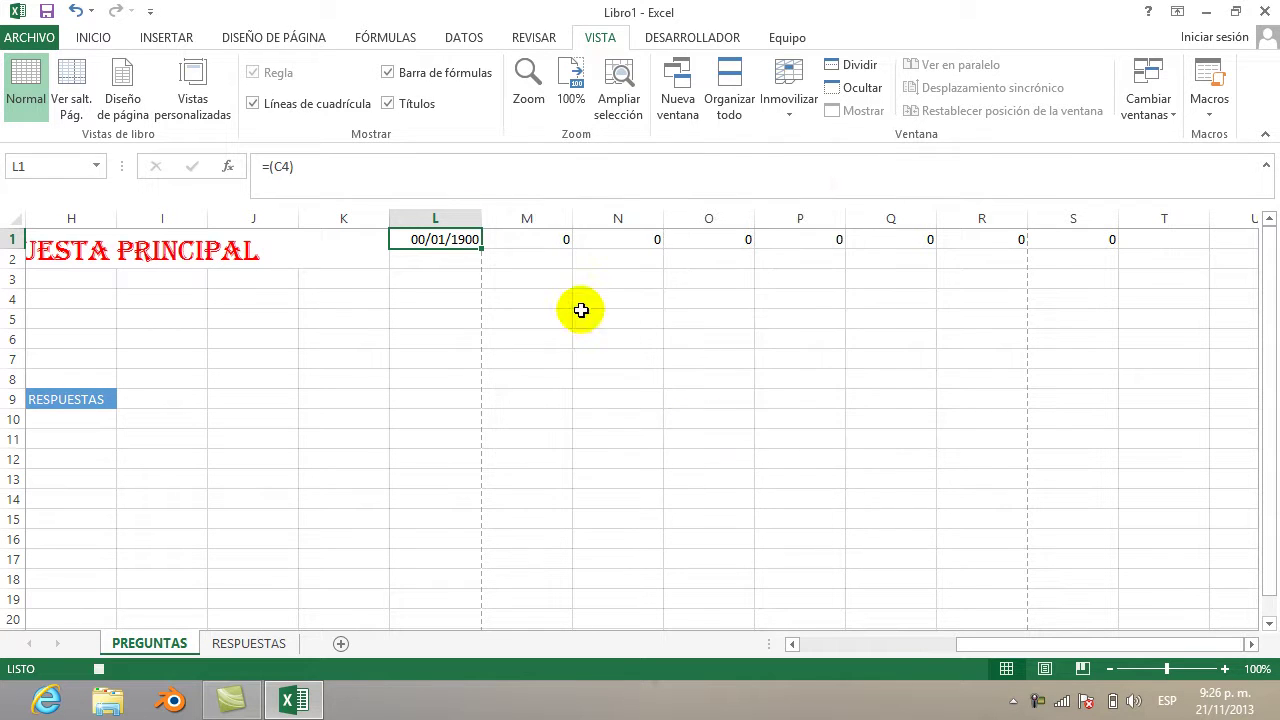
# Copy L1:S1 and paste it with everything transposed into A2:I2 of the RESPUESTAS sheet
pyautogui.moveTo(449, 238); pyautogui.dragTo(1051, 243)
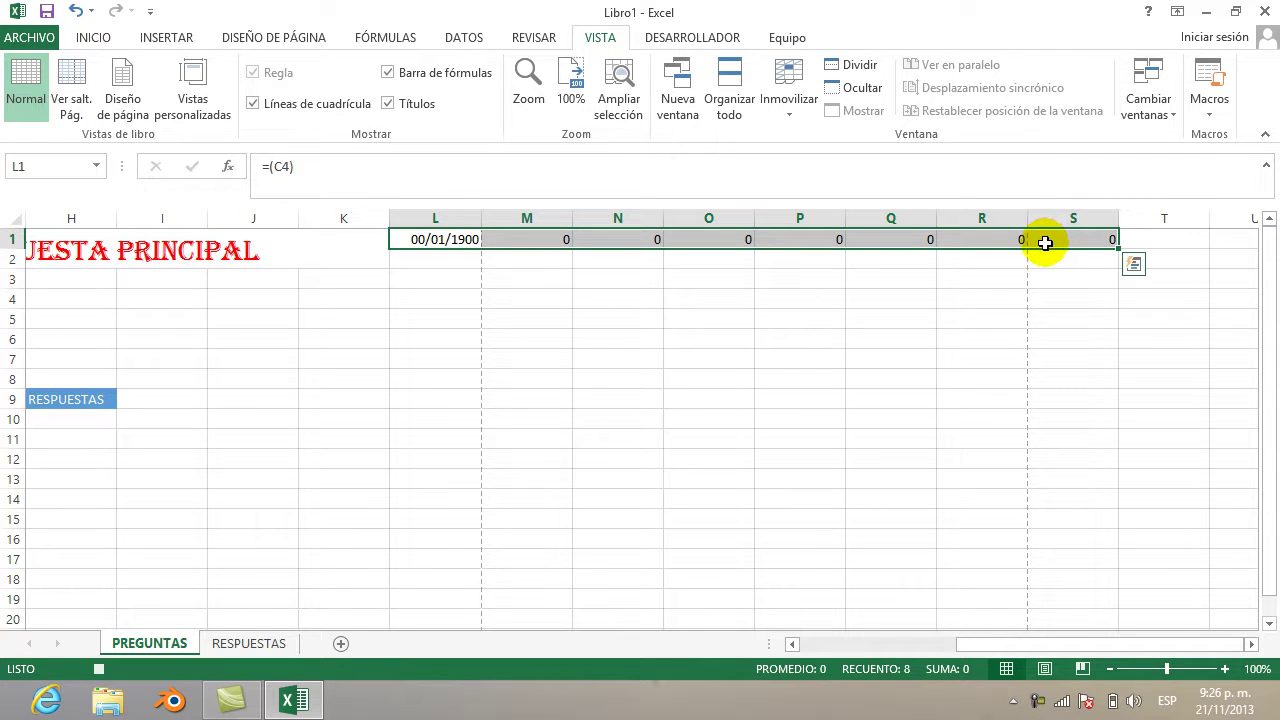
pyautogui.hotkey('ctrl', 'c')
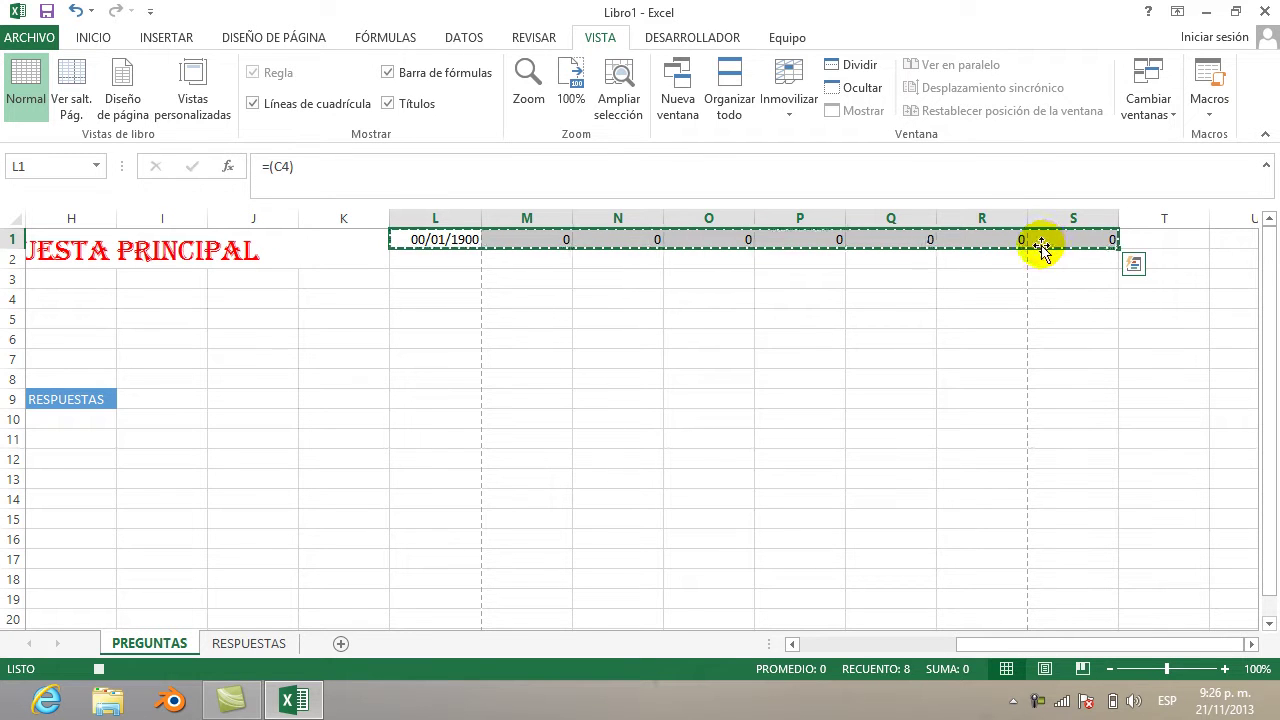
pyautogui.click(267, 640)
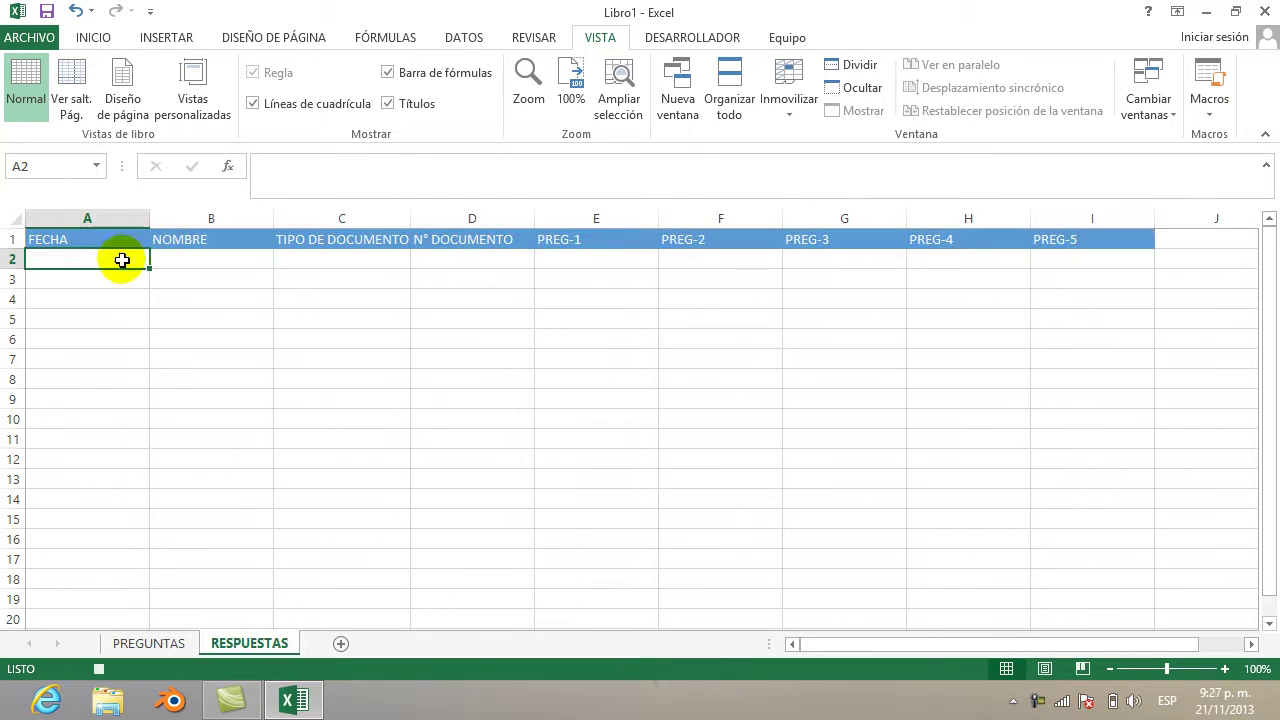
pyautogui.moveTo(124, 260); pyautogui.dragTo(1067, 257)
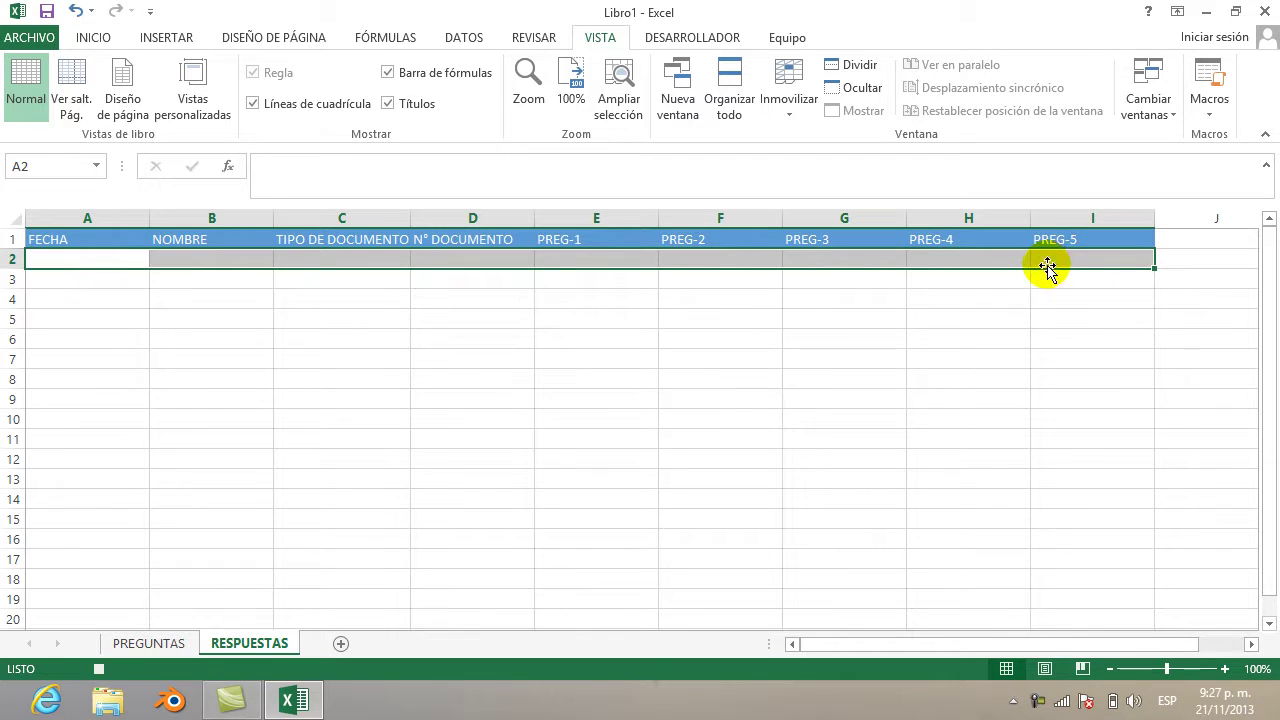
pyautogui.rightClick(1041, 258)
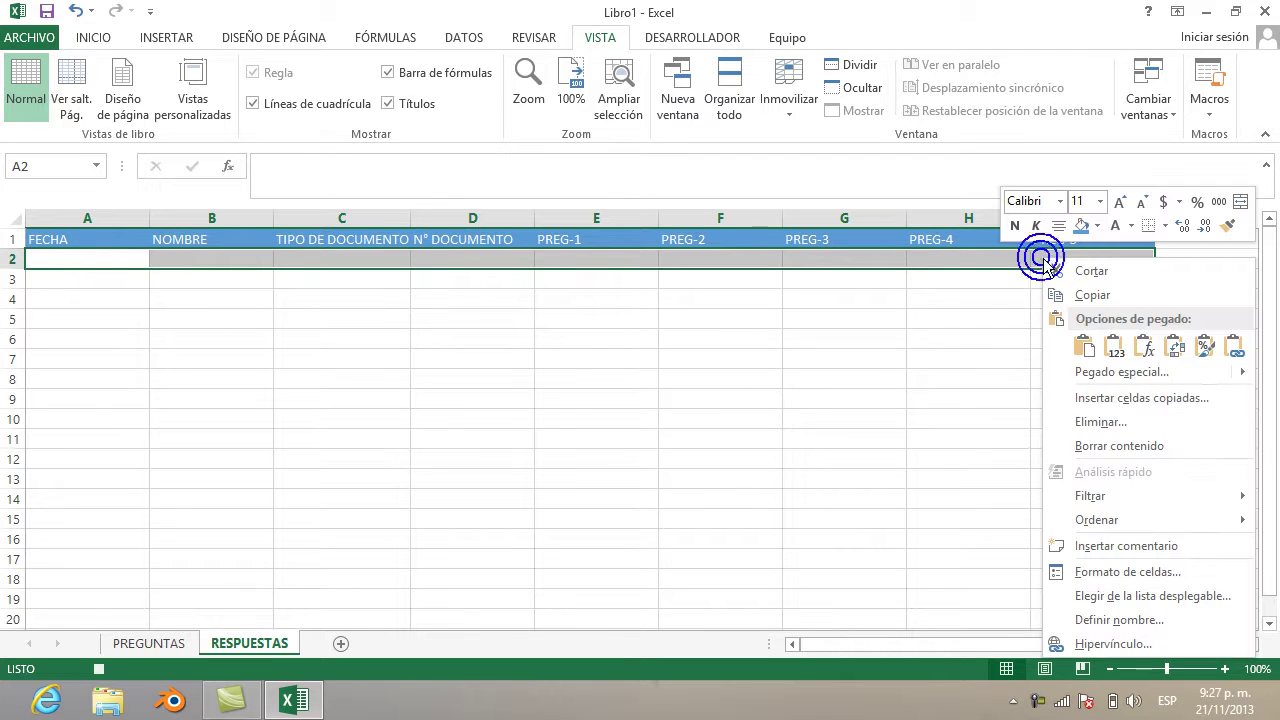
pyautogui.moveTo(1085, 374)
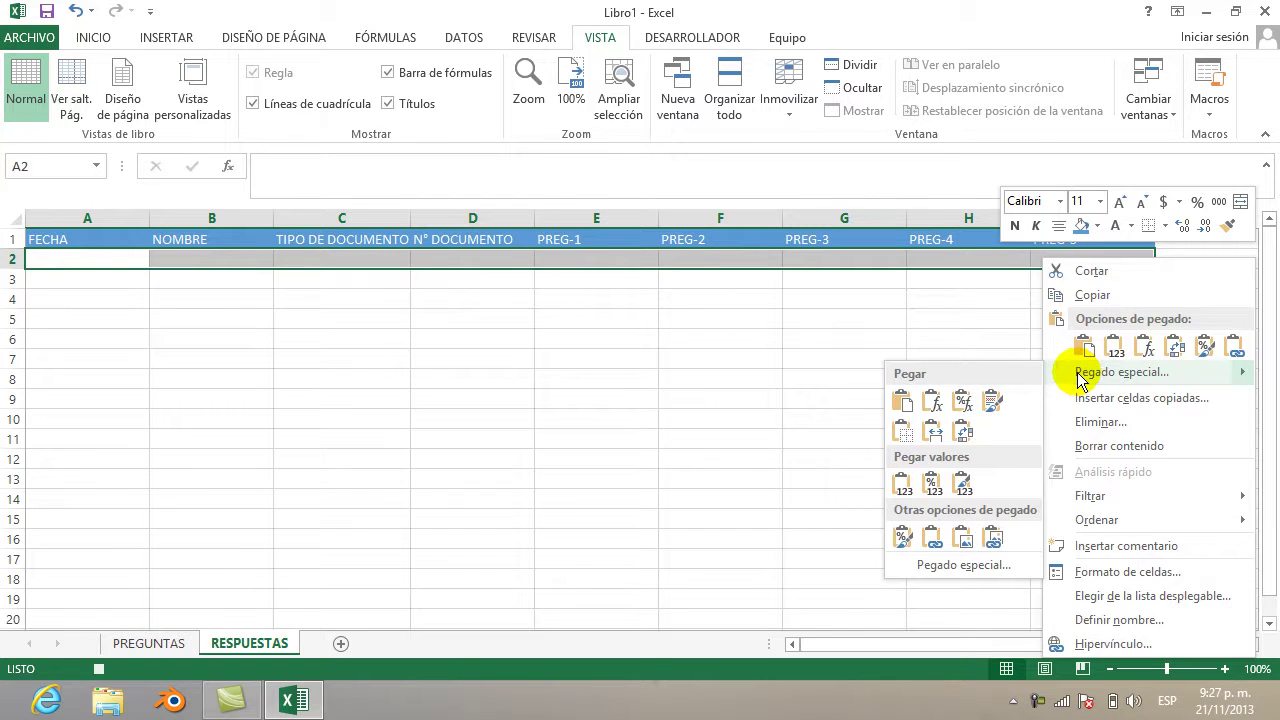
pyautogui.click(980, 567)
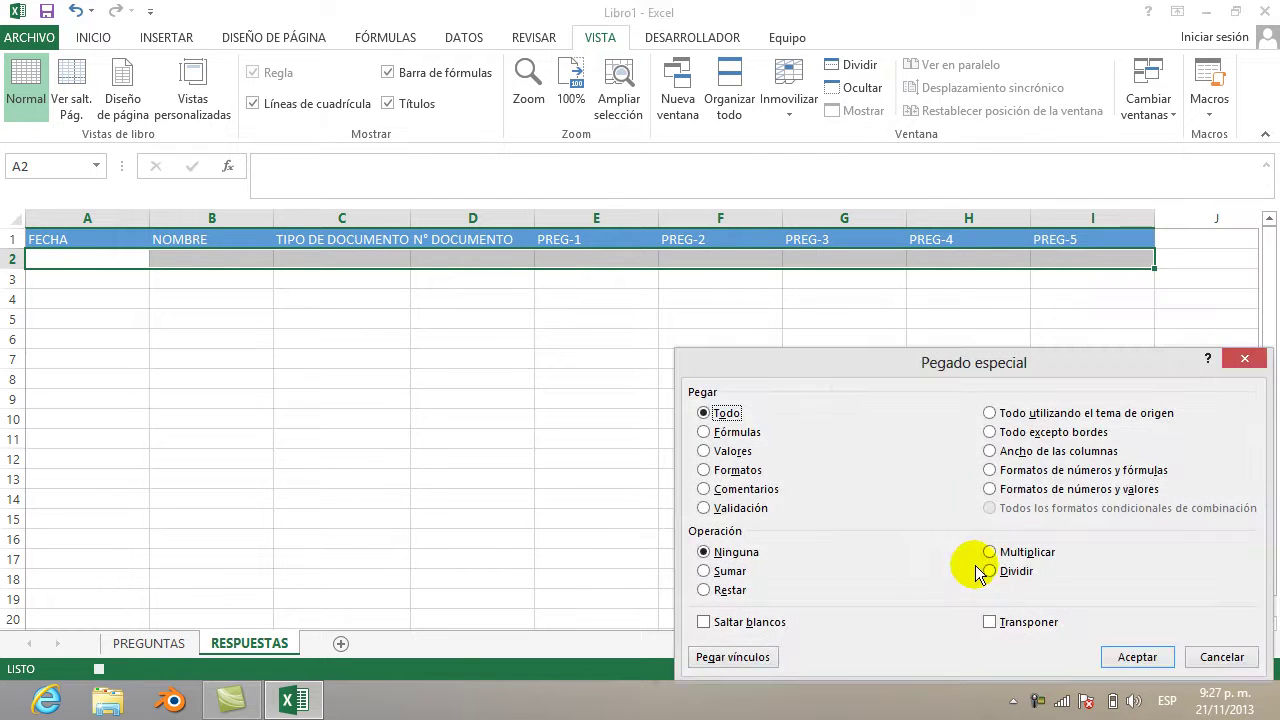
pyautogui.moveTo(1057, 363); pyautogui.dragTo(986, 275)
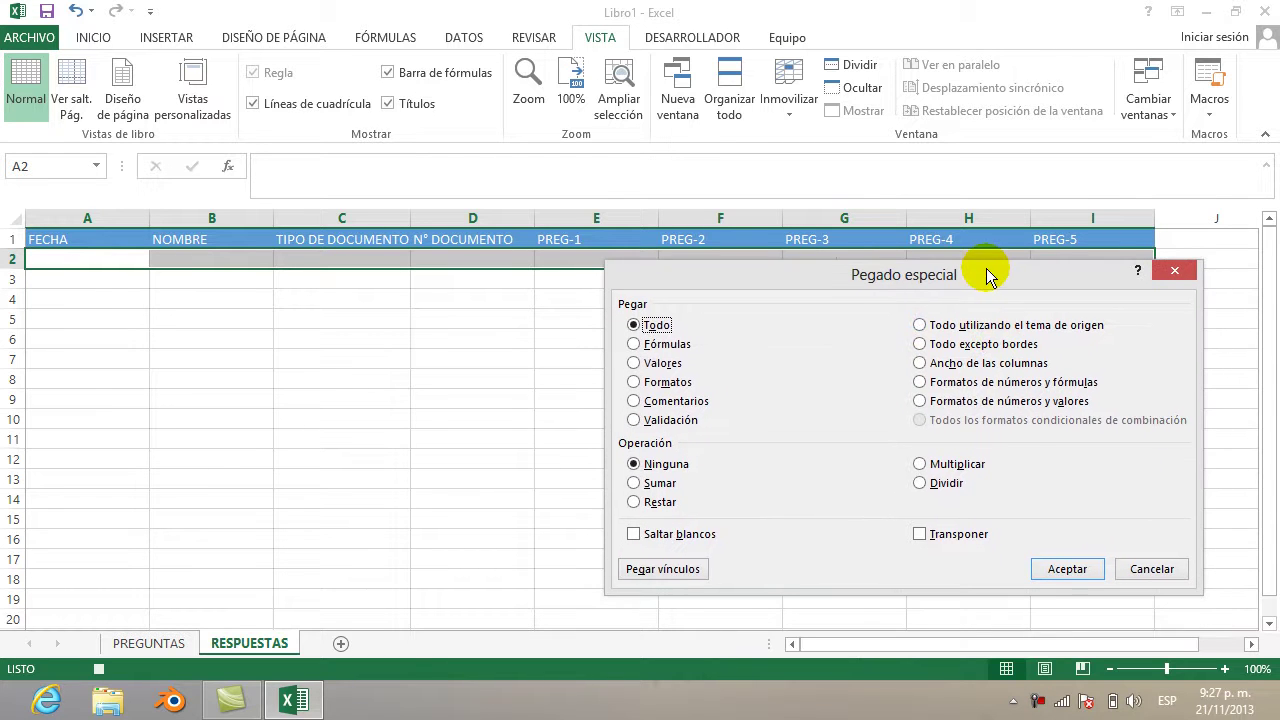
pyautogui.click(943, 537)
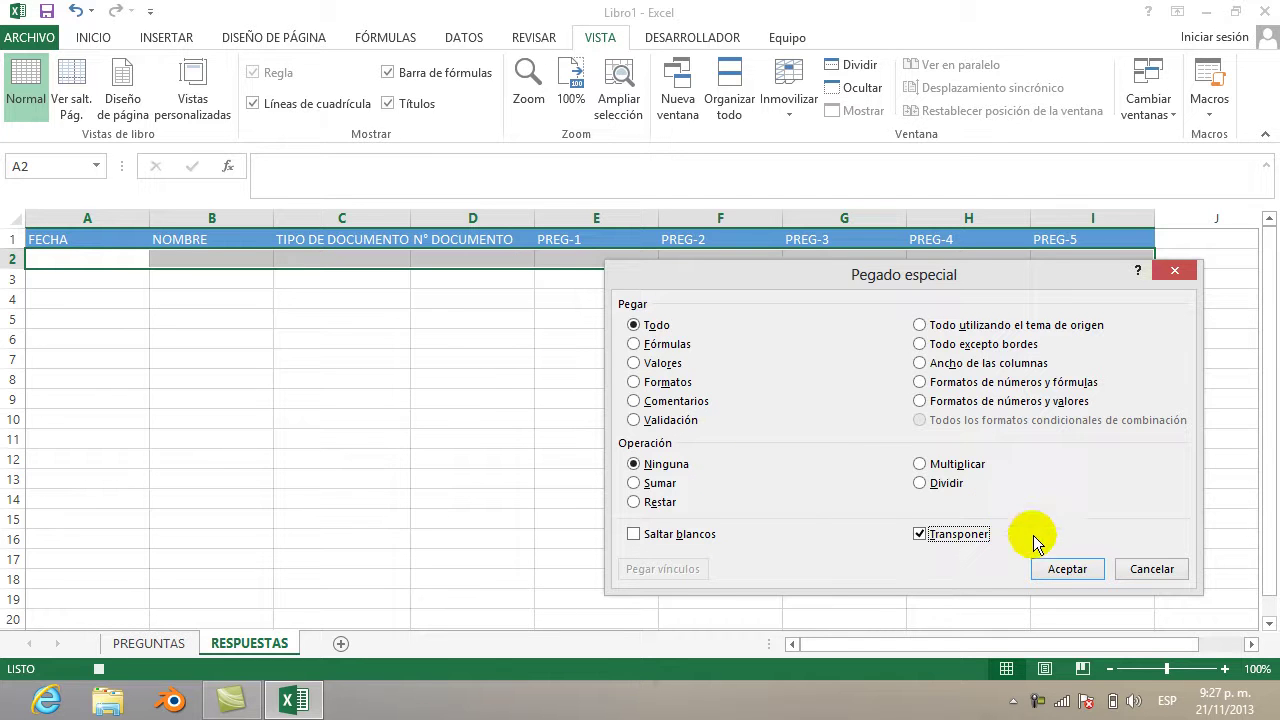
pyautogui.click(1064, 570)
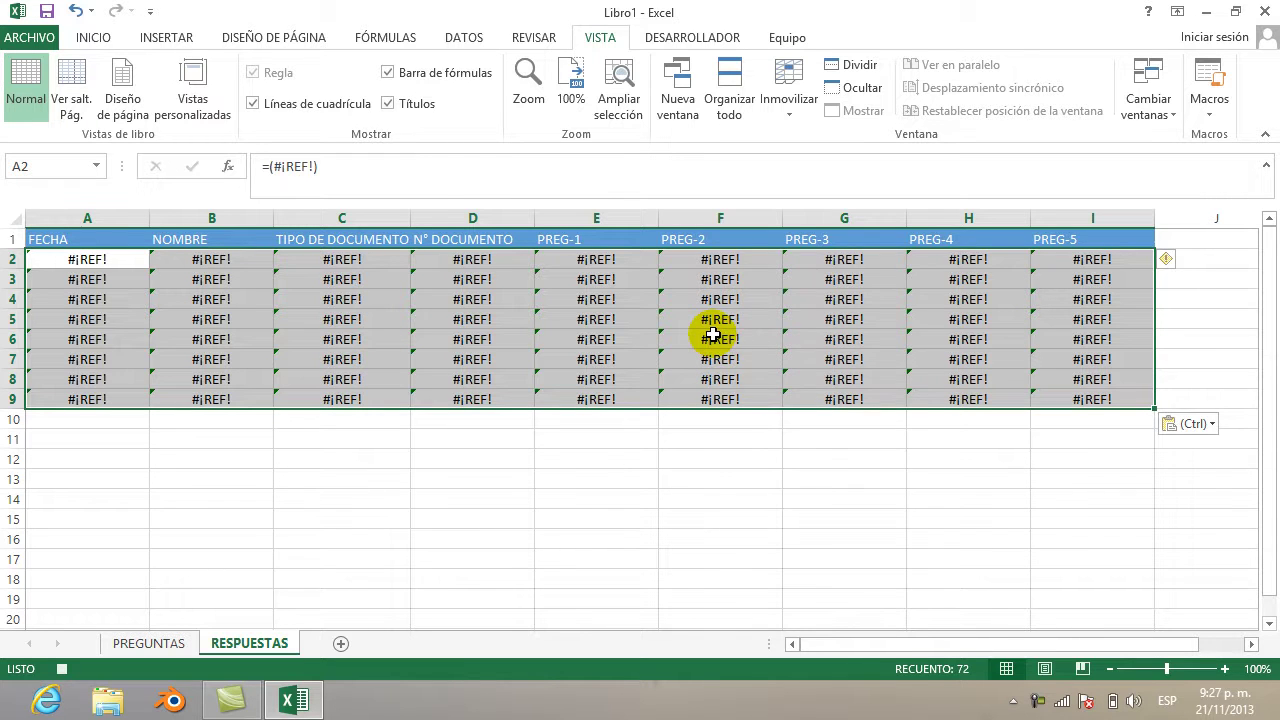
# Insert cells at the pasted range A2:I9, shifting the existing cells down
pyautogui.rightClick(713, 334)
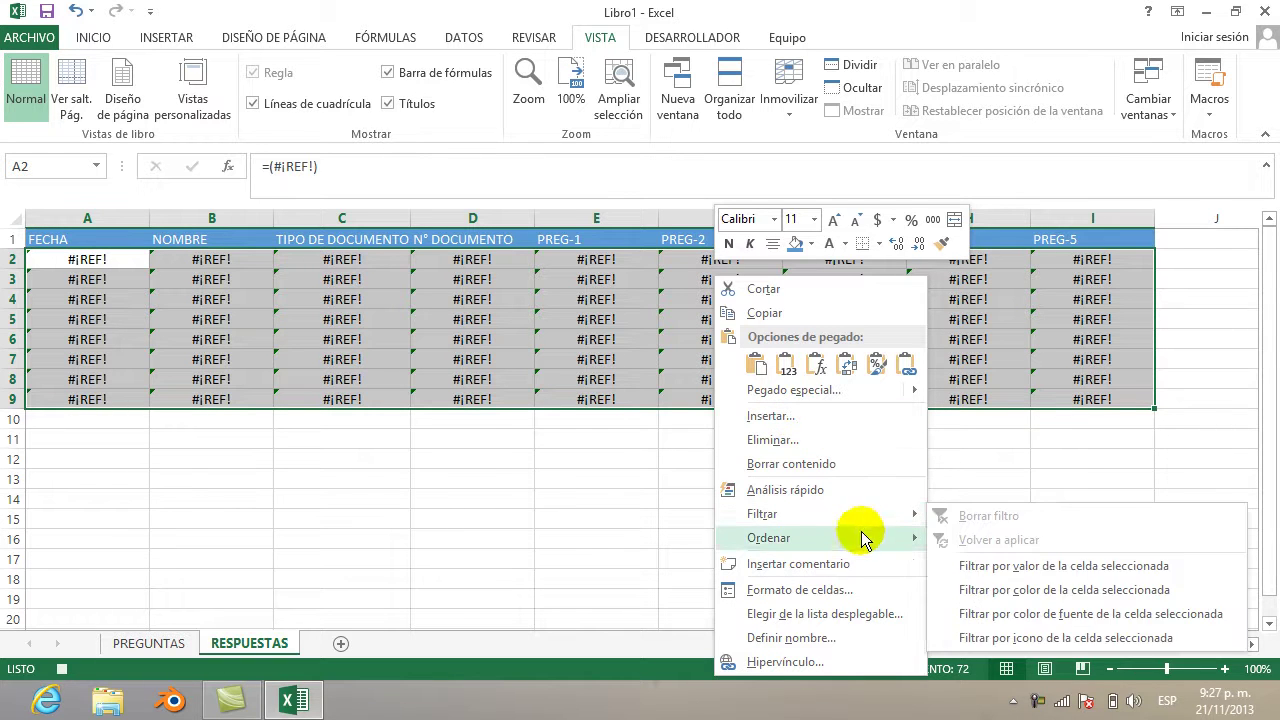
pyautogui.moveTo(845, 535)
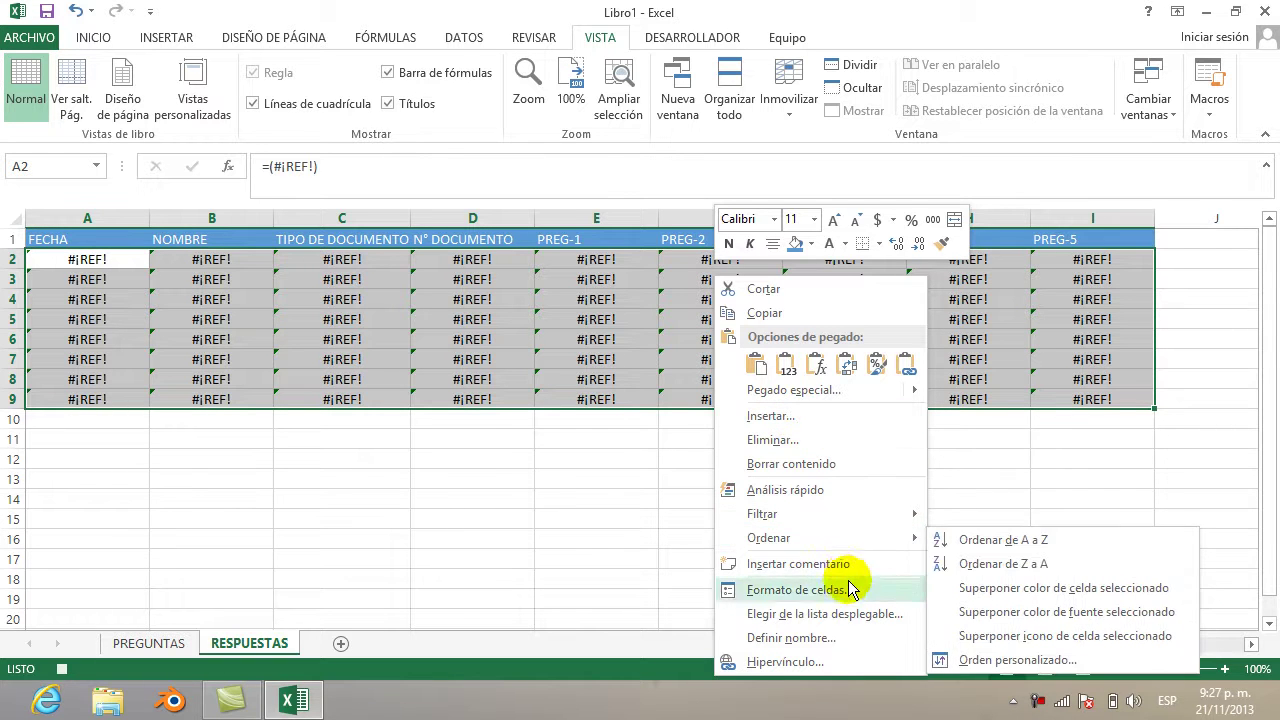
pyautogui.click(847, 414)
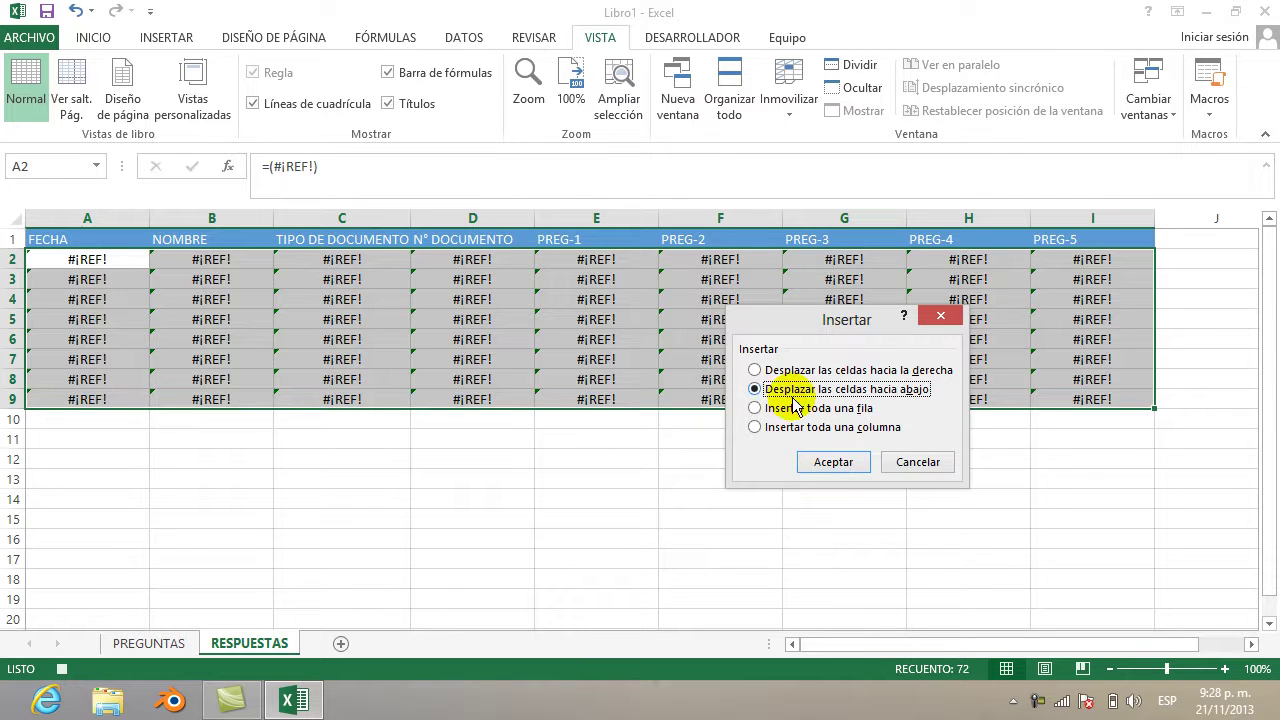
pyautogui.click(818, 464)
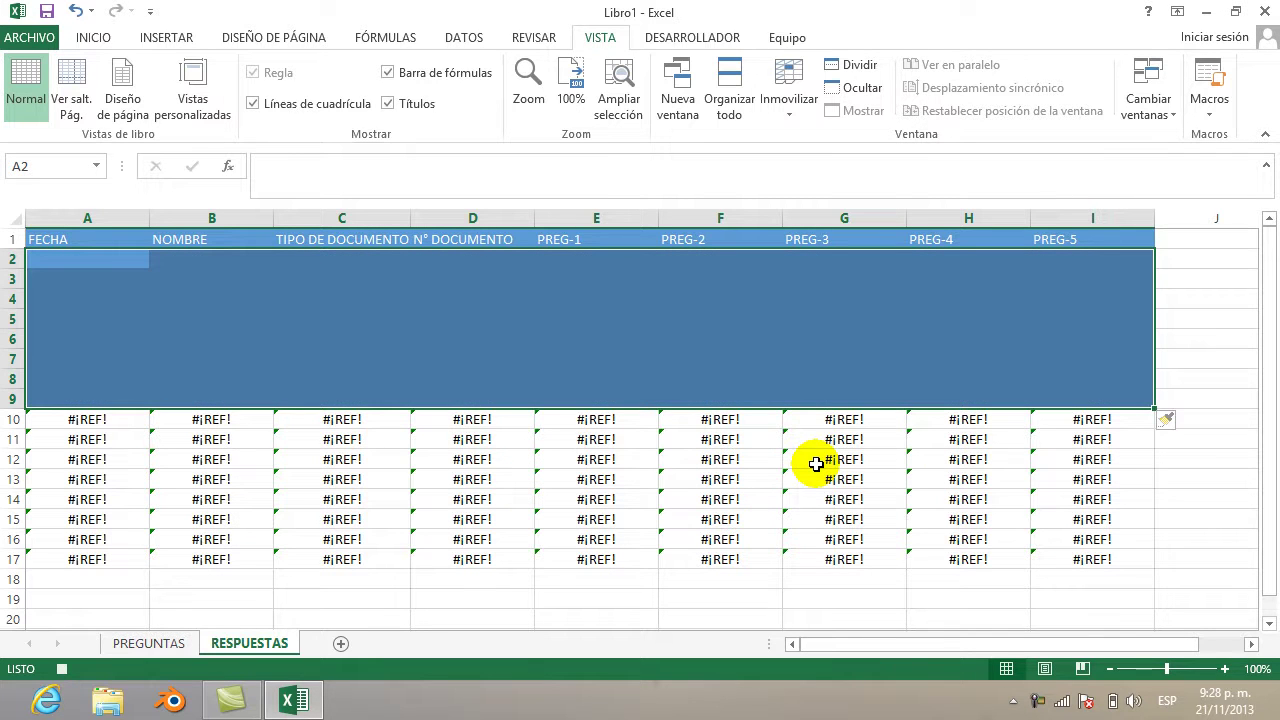
pyautogui.click(1040, 710)
pyautogui.click(1183, 603)
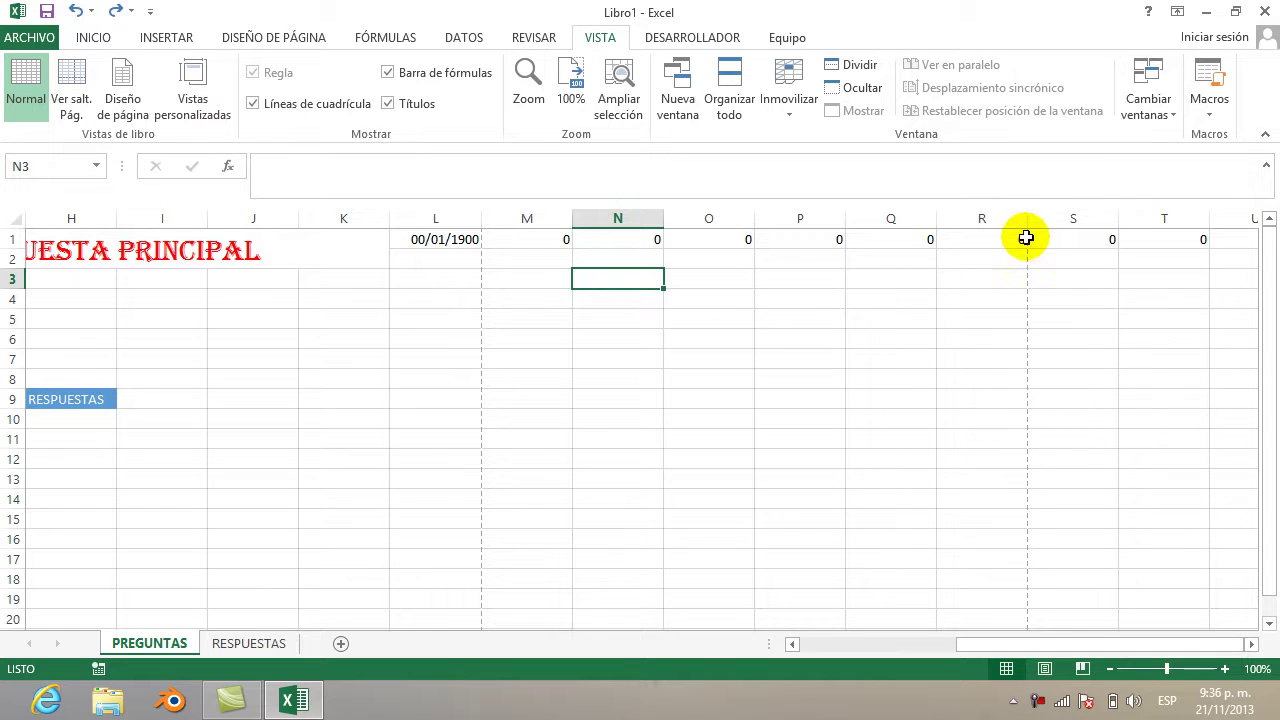
# Start recording the macro ALMACENAR again in this workbook, assigning it the shortcut Ctrl+Mayús+A
pyautogui.click(1209, 115)
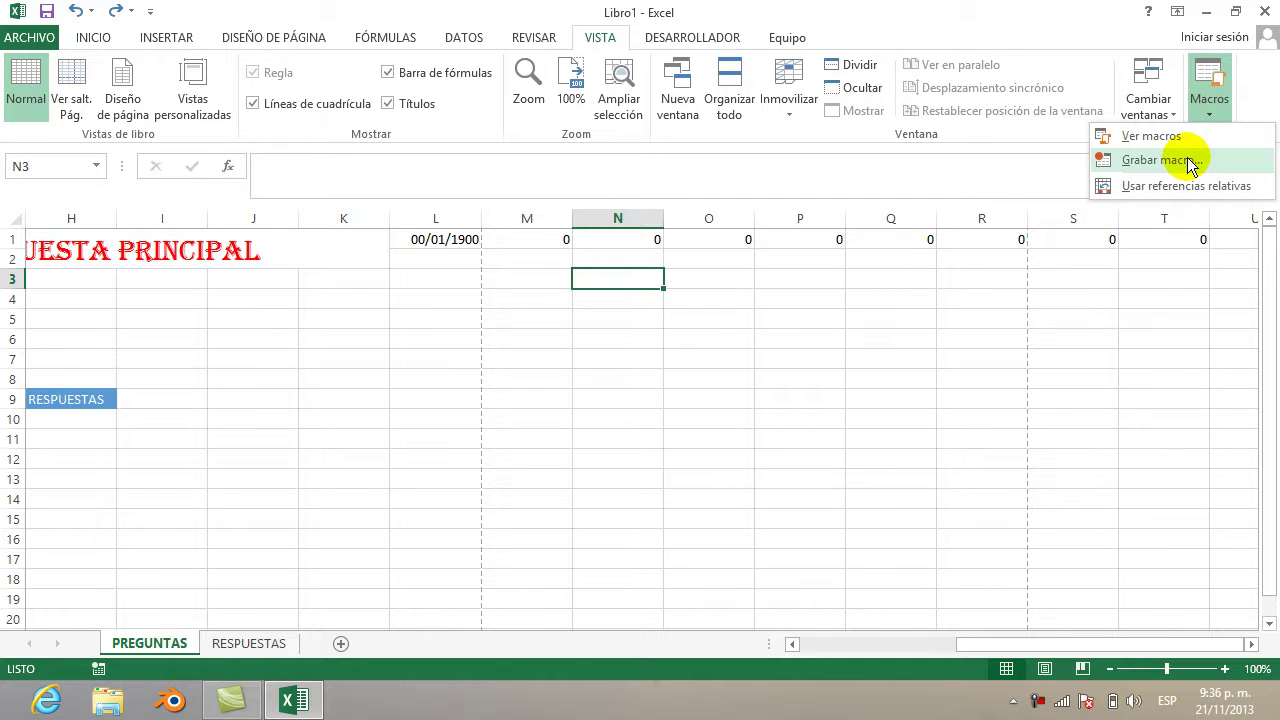
pyautogui.click(1188, 162)
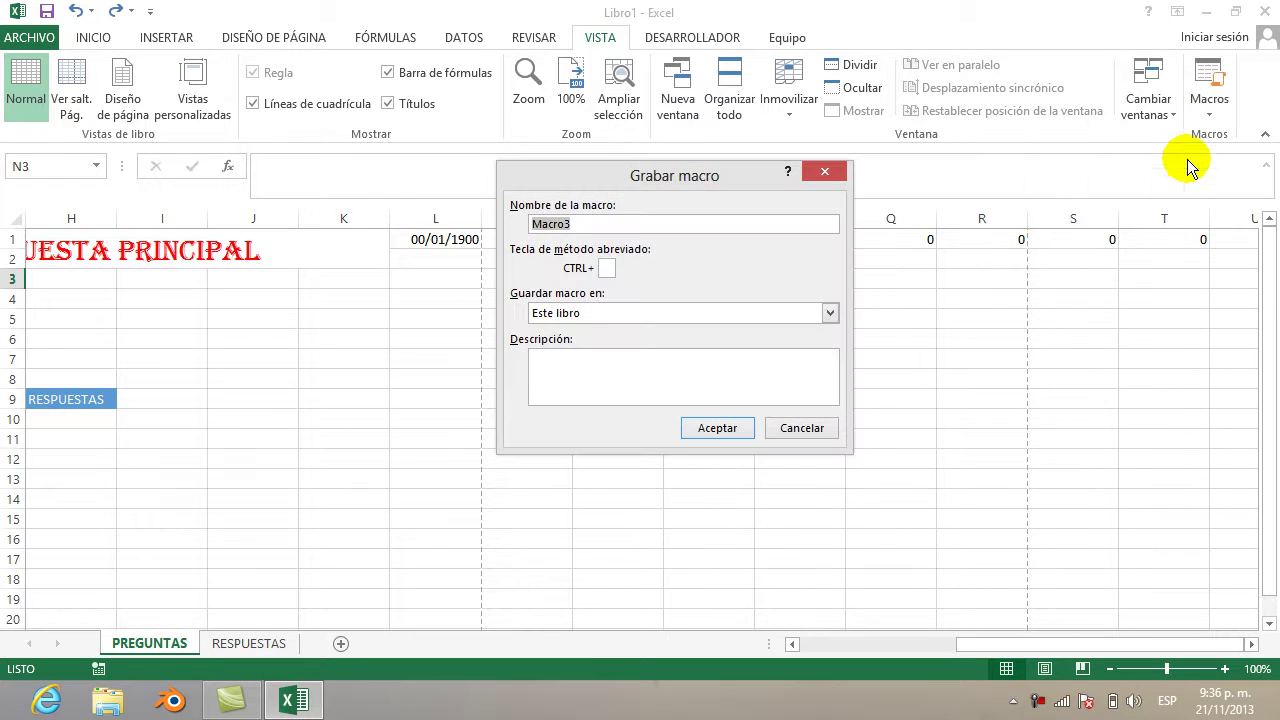
pyautogui.write('ALMACENAR')
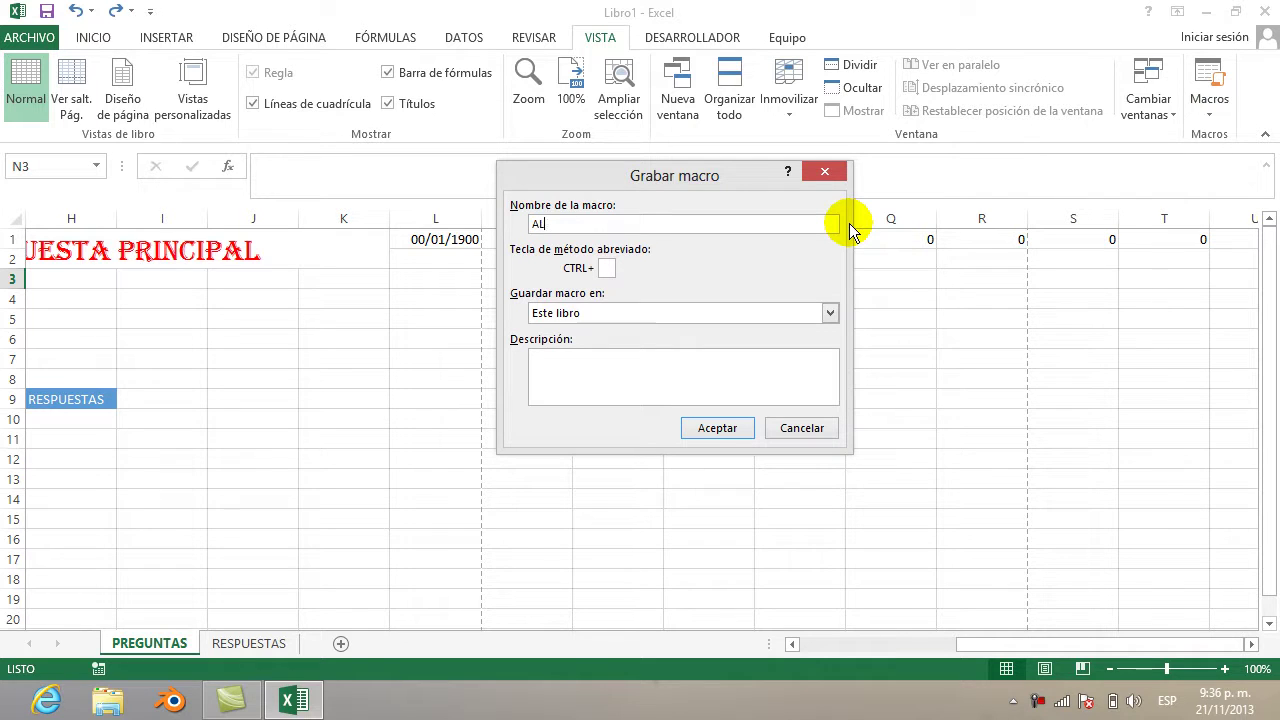
pyautogui.click(607, 268)
pyautogui.write('A')
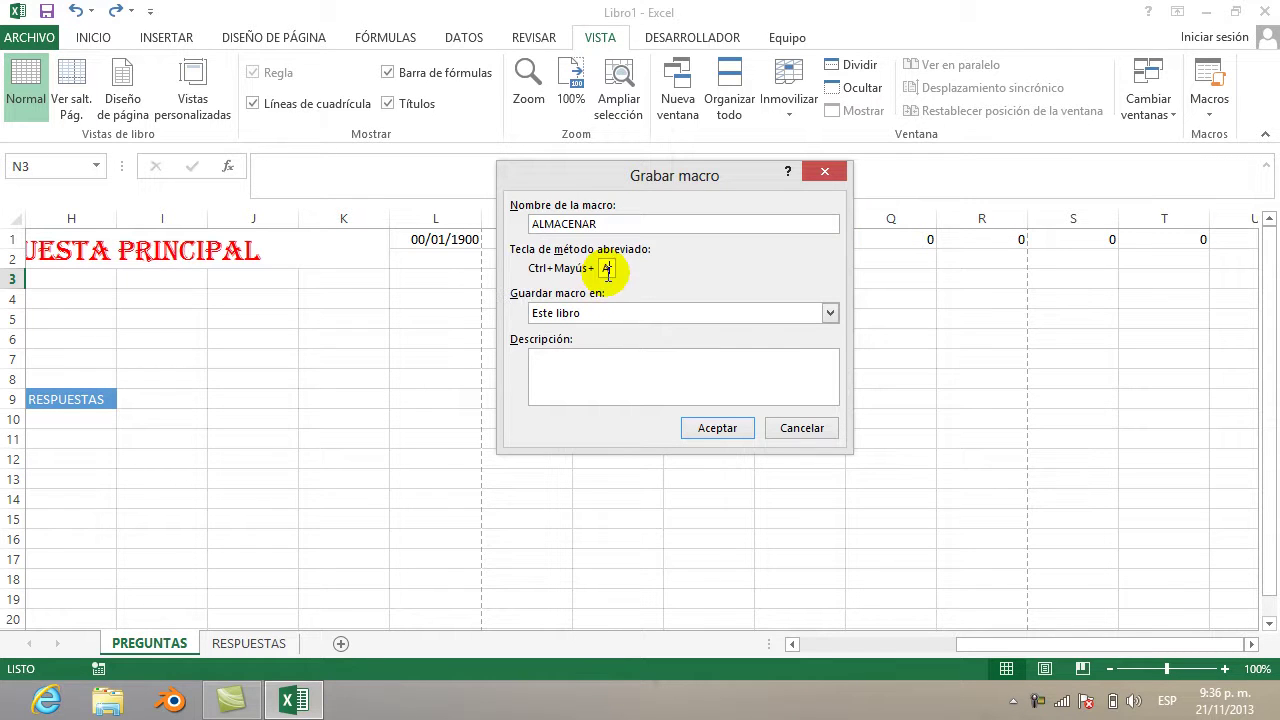
pyautogui.click(707, 430)
# Copy L1:T1 from PREGUNTAS and insert the copied cells at A2:I2 of RESPUESTAS, shifting the existing cells down
pyautogui.moveTo(431, 249); pyautogui.dragTo(1171, 241)
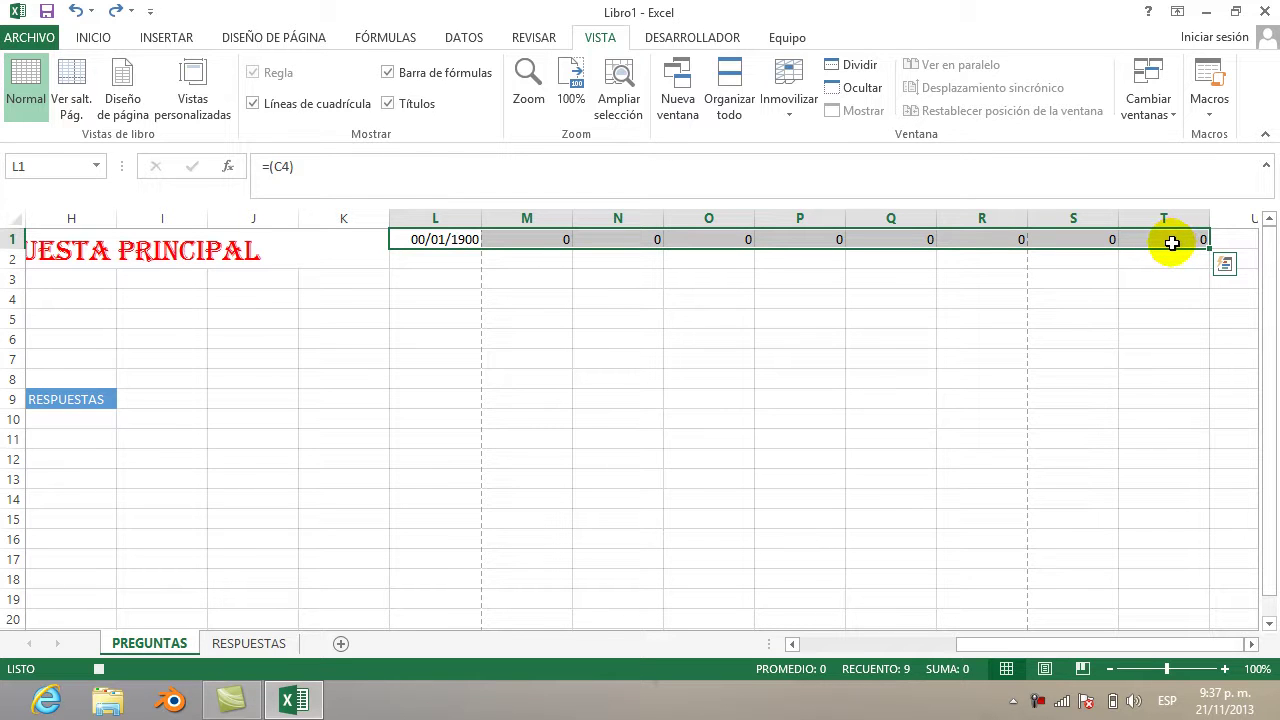
pyautogui.hotkey('ctrl', 'c')
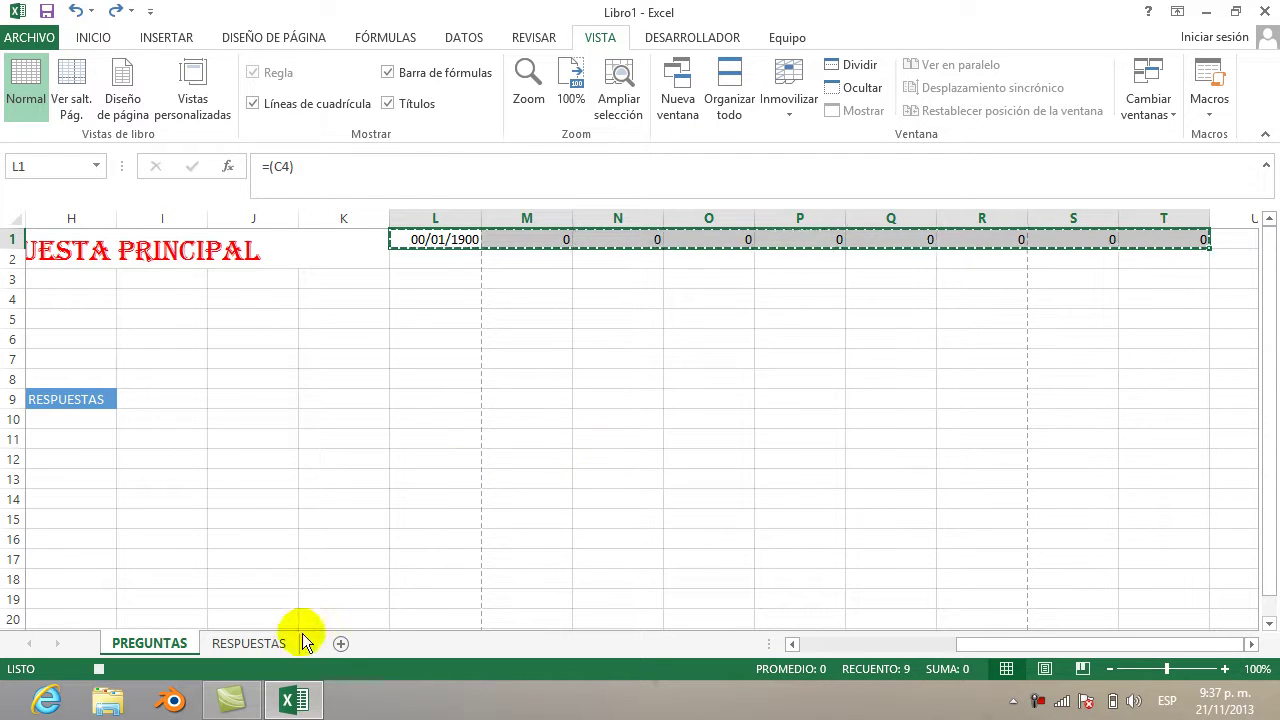
pyautogui.click(272, 642)
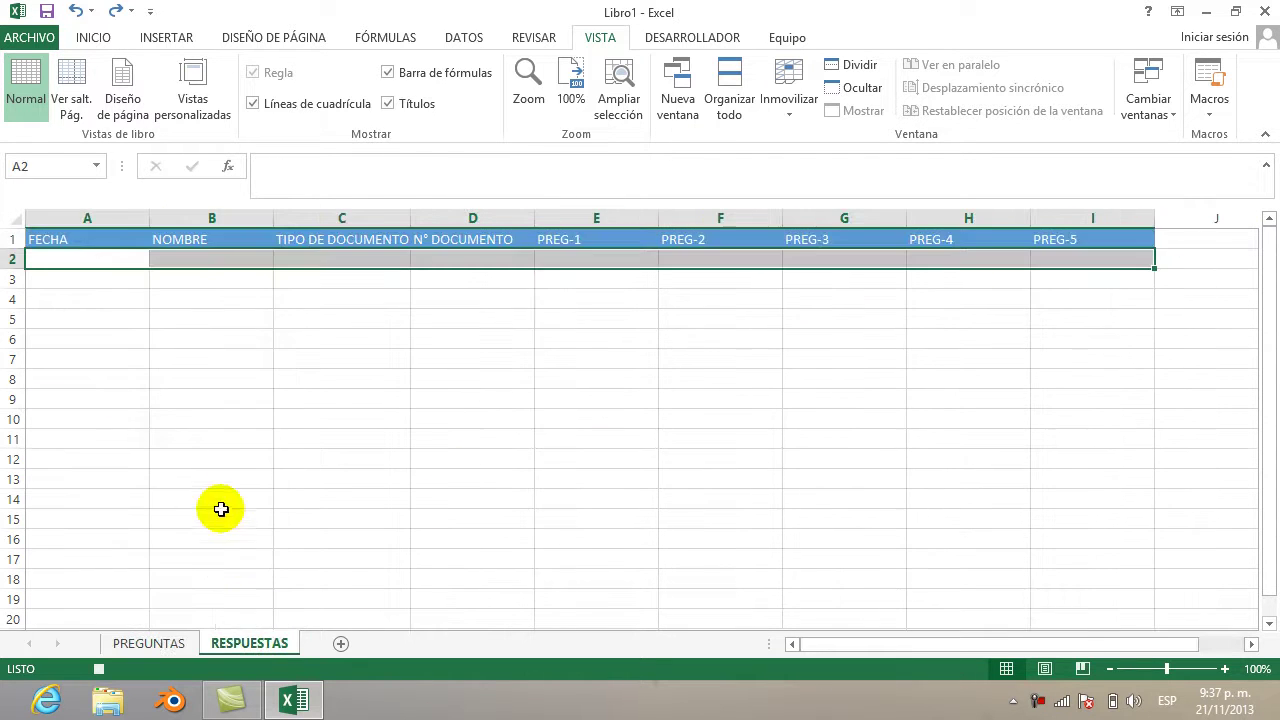
pyautogui.click(126, 265)
pyautogui.moveTo(183, 262); pyautogui.dragTo(1050, 266)
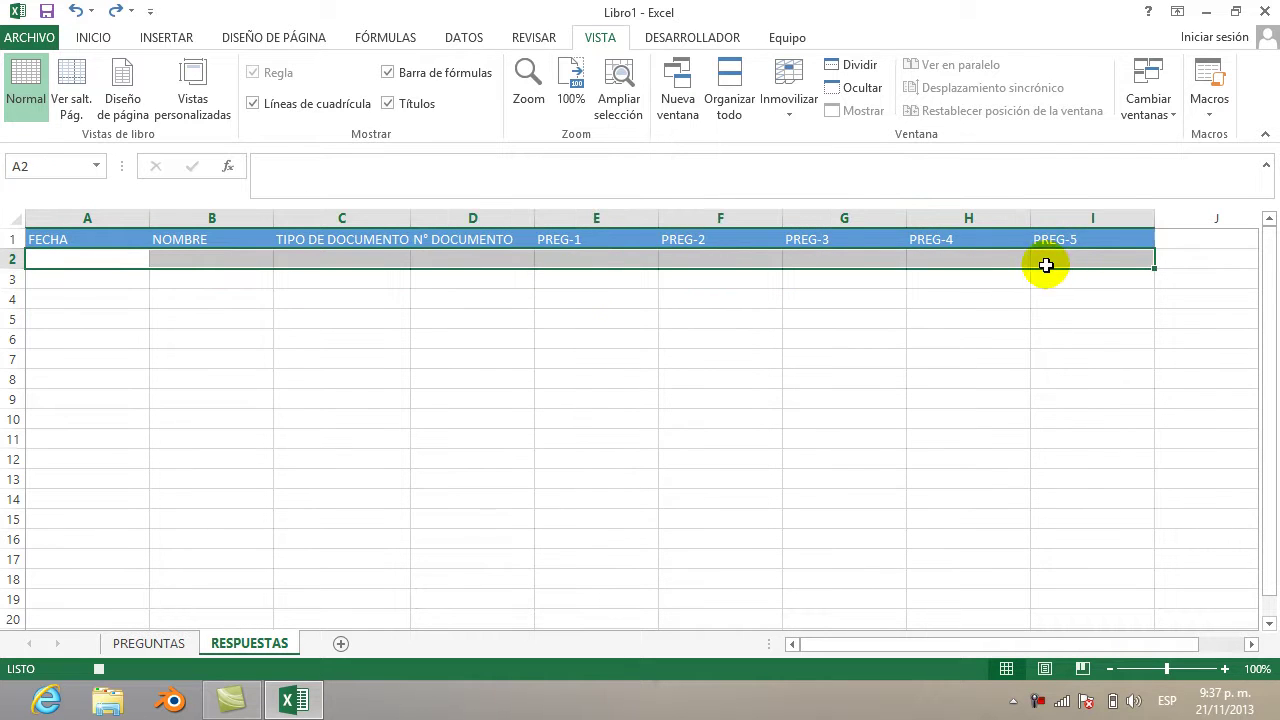
pyautogui.rightClick(1038, 265)
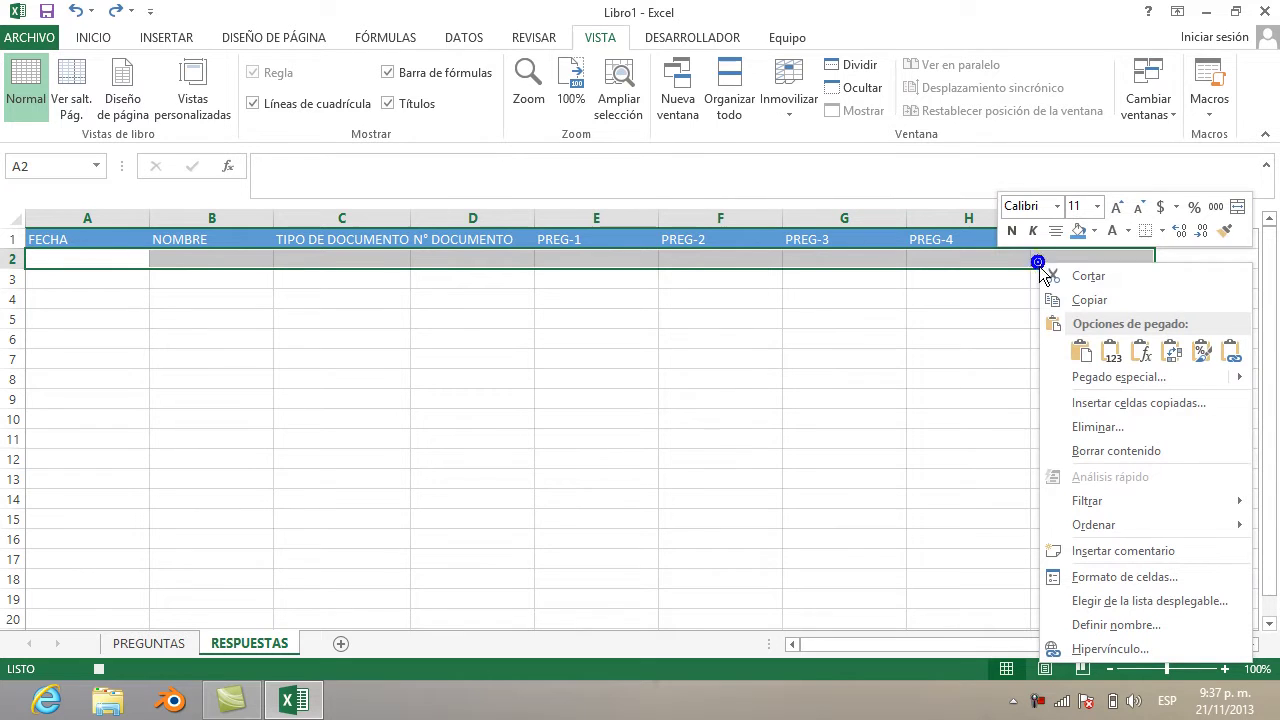
pyautogui.click(1076, 401)
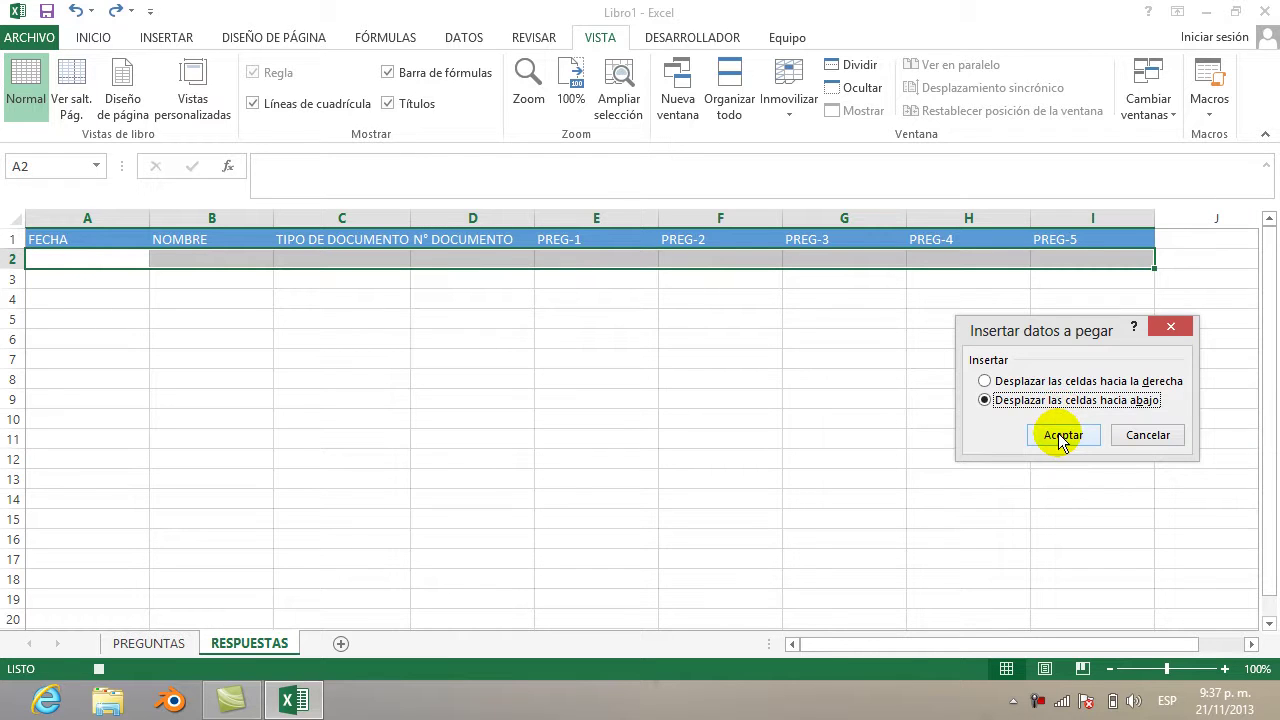
pyautogui.click(1060, 434)
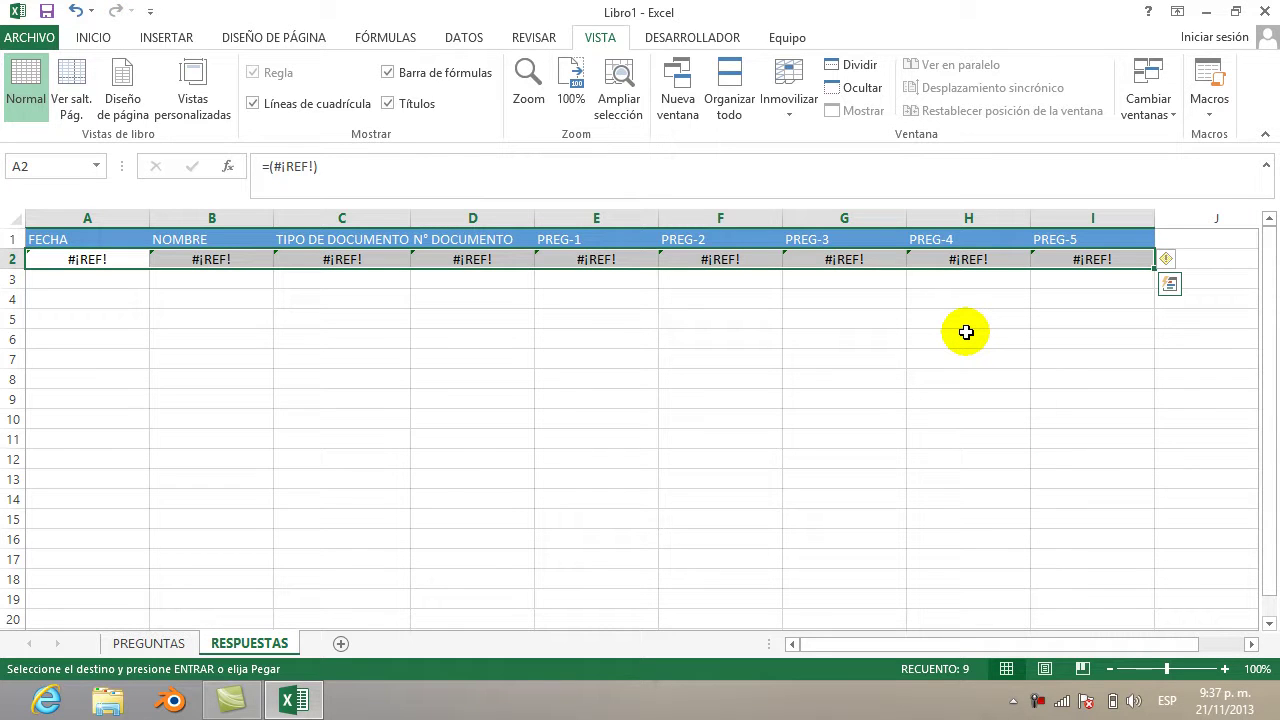
# Paste the copied data over A2:I2 of RESPUESTAS with Paste Special as values only
pyautogui.rightClick(929, 260)
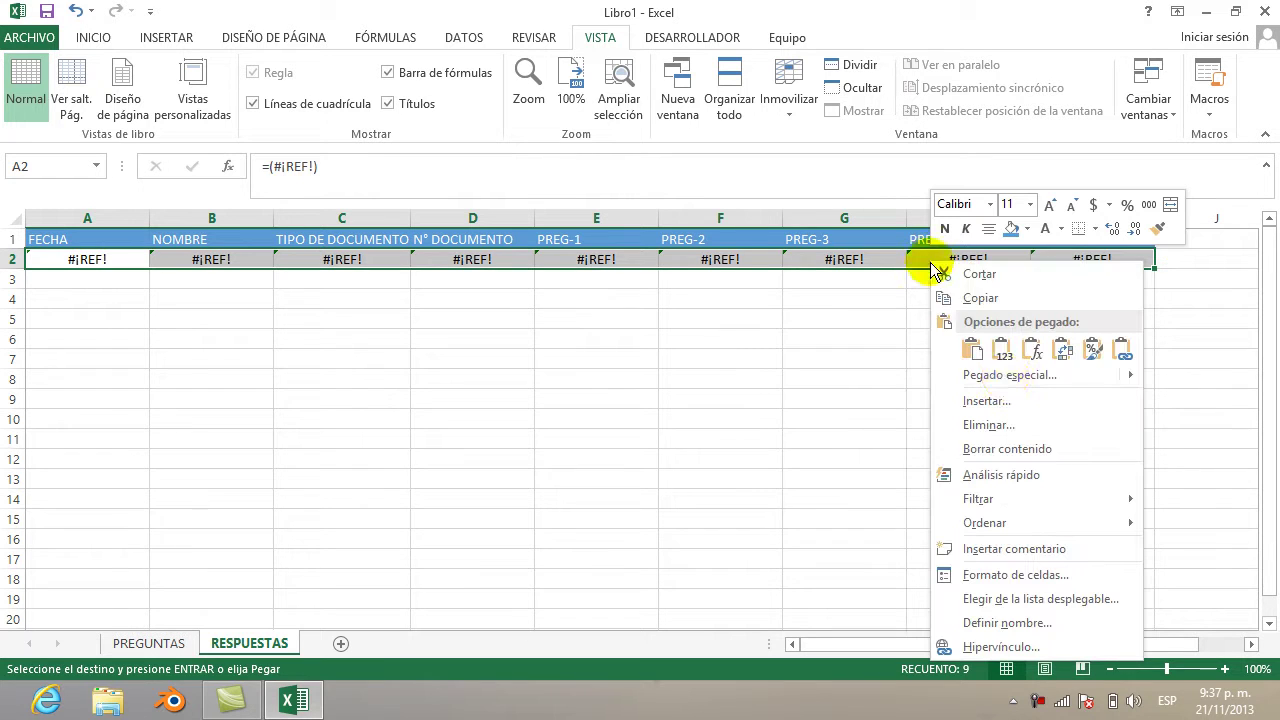
pyautogui.moveTo(1006, 377)
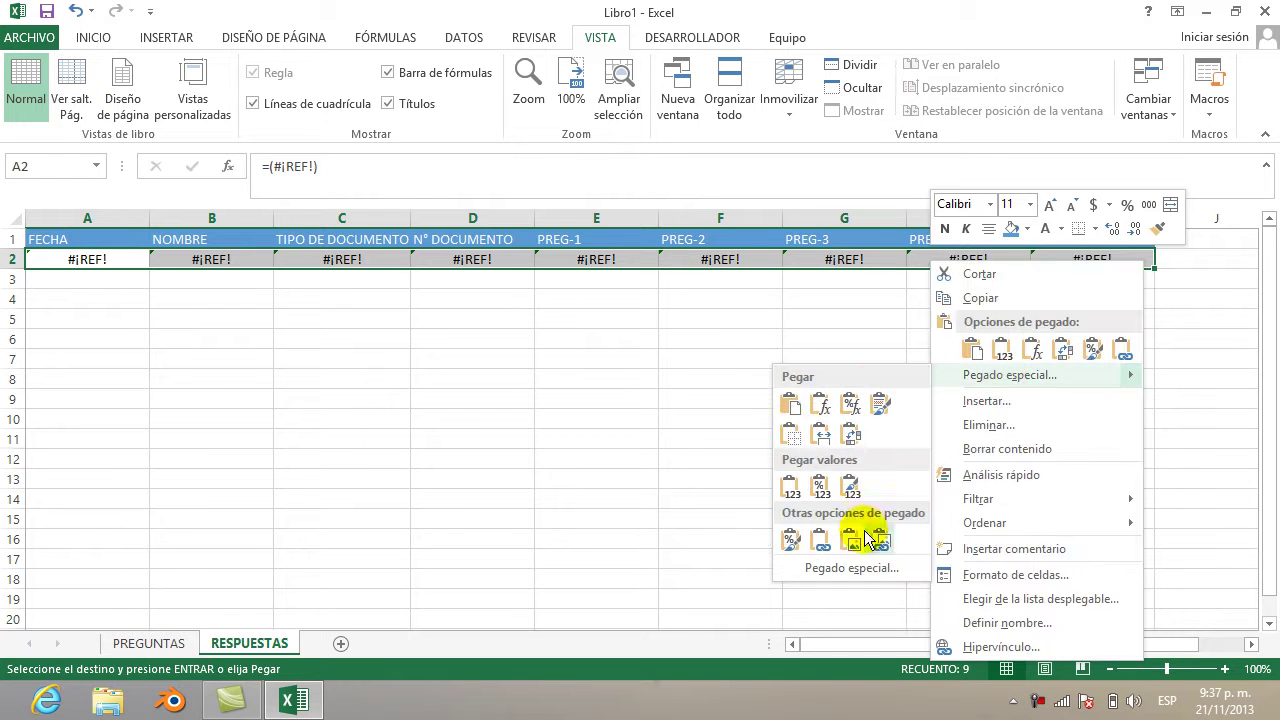
pyautogui.click(858, 566)
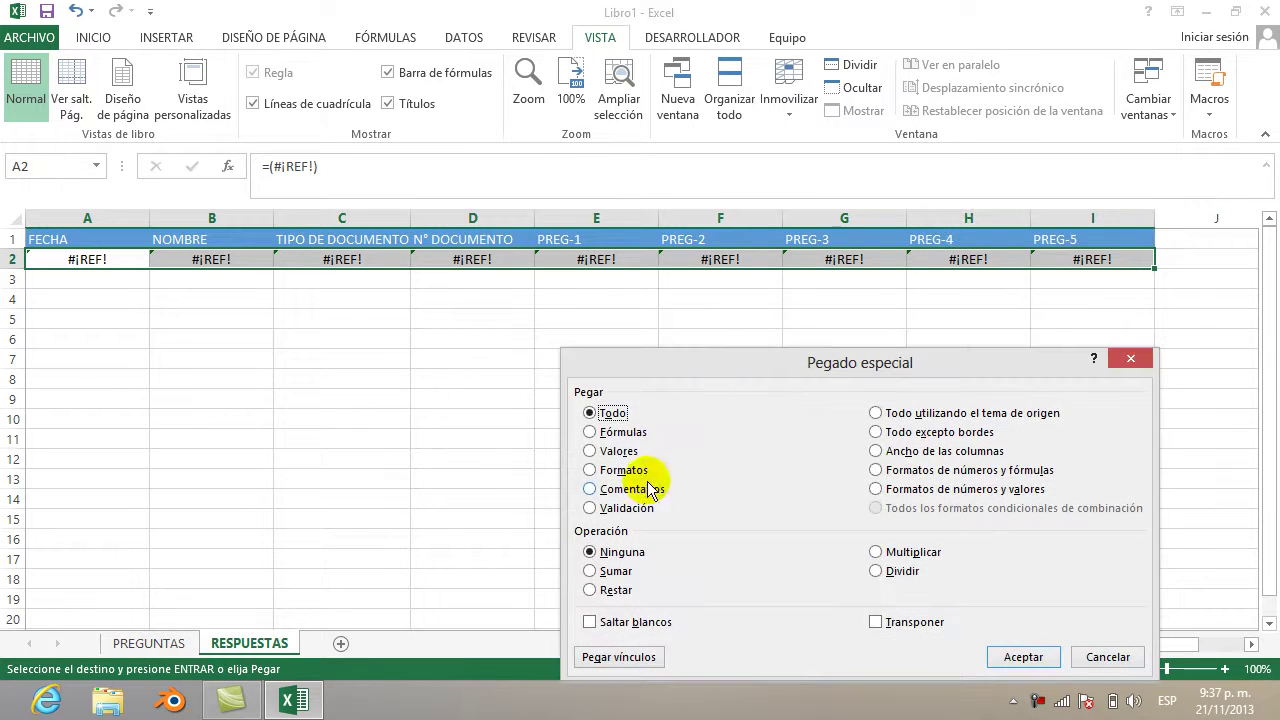
pyautogui.click(608, 452)
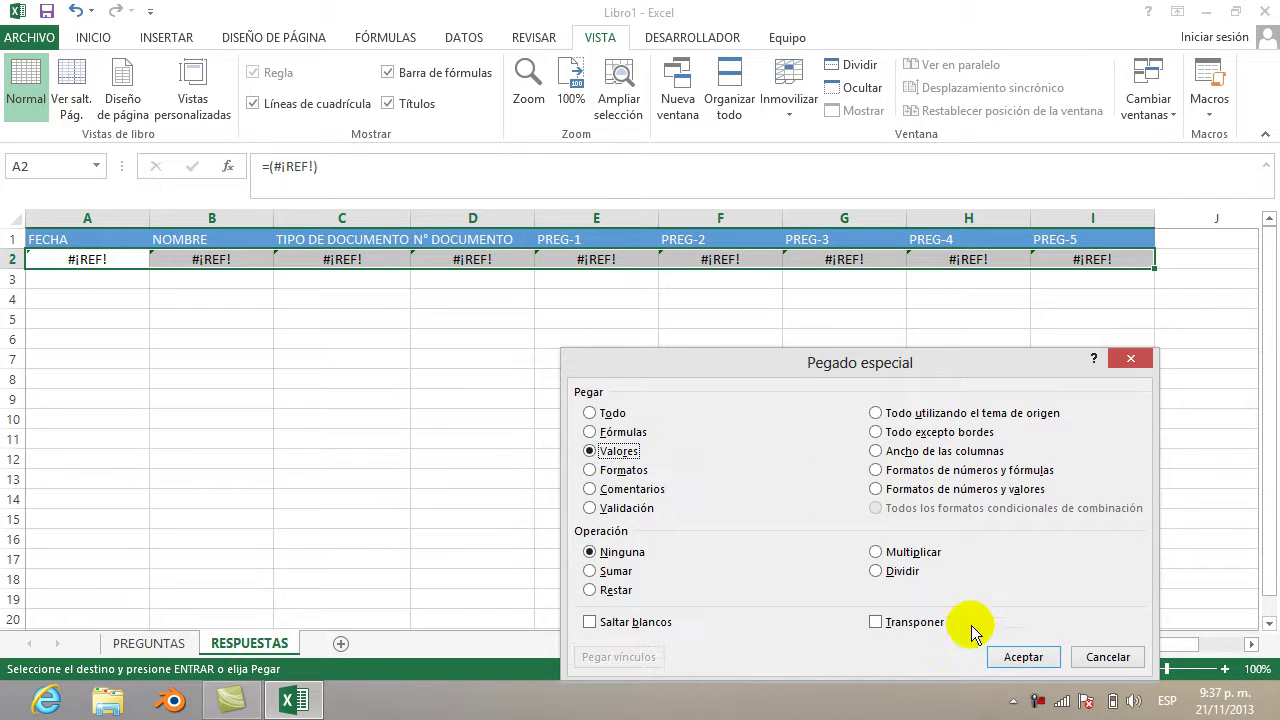
pyautogui.click(1012, 657)
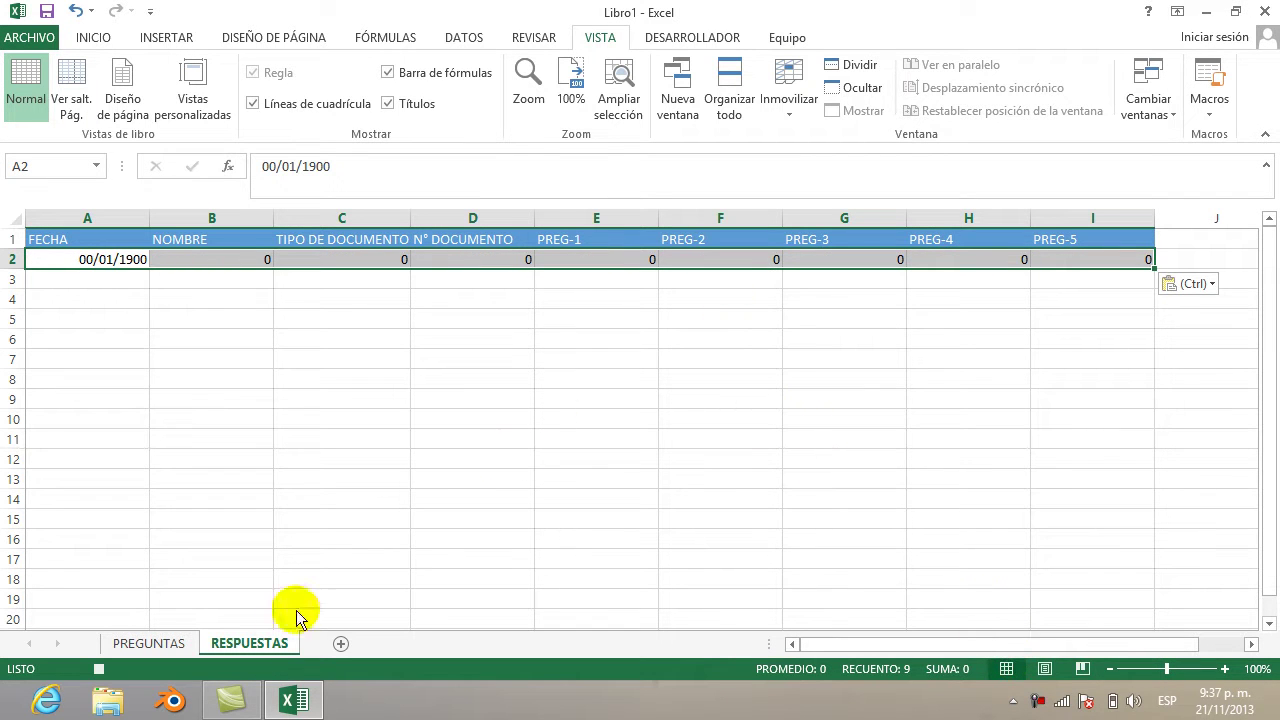
# Select all entry cells of the PREGUNTAS form together: C4, C5, D6, D7 and H10 through H14
pyautogui.click(164, 646)
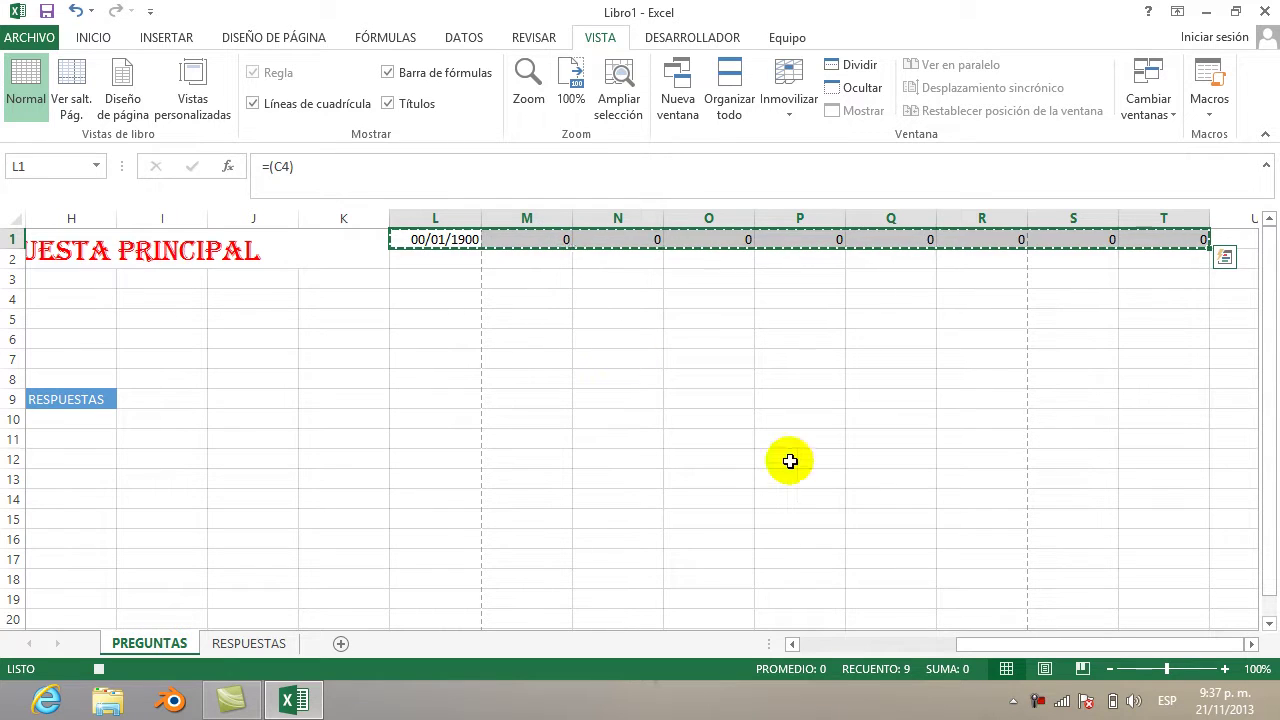
pyautogui.moveTo(973, 652); pyautogui.dragTo(808, 646)
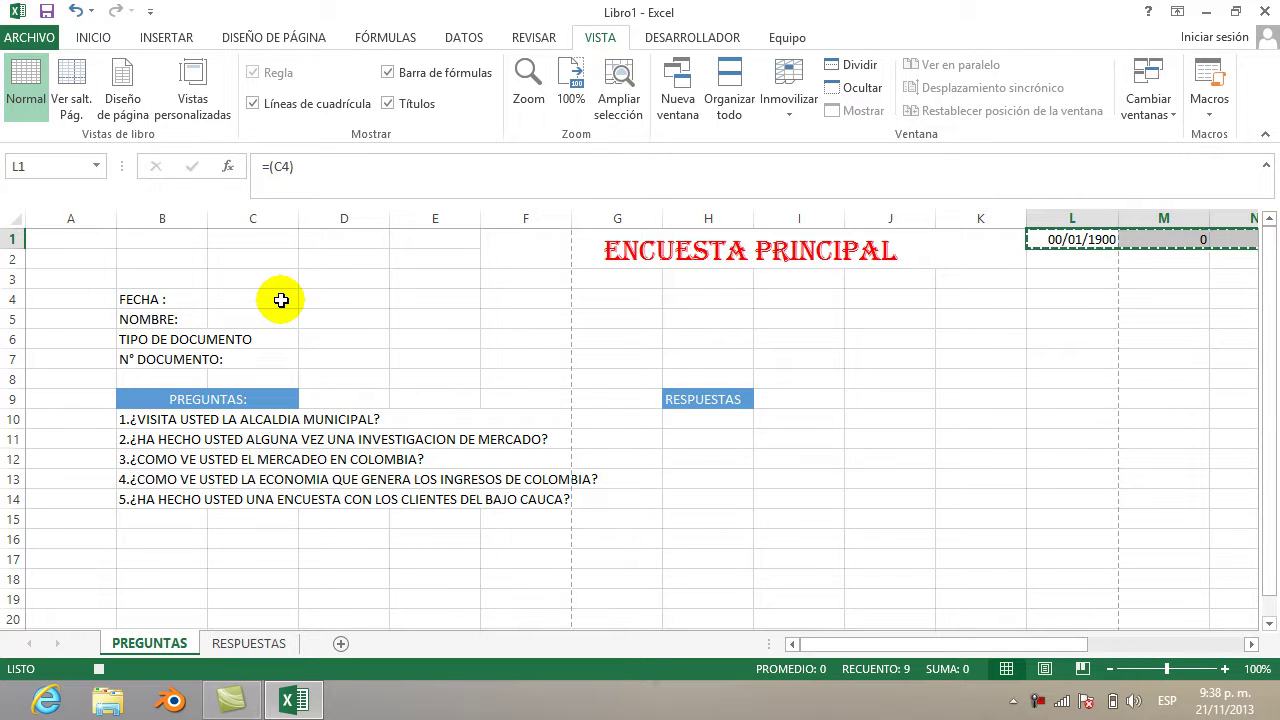
pyautogui.click(281, 300)
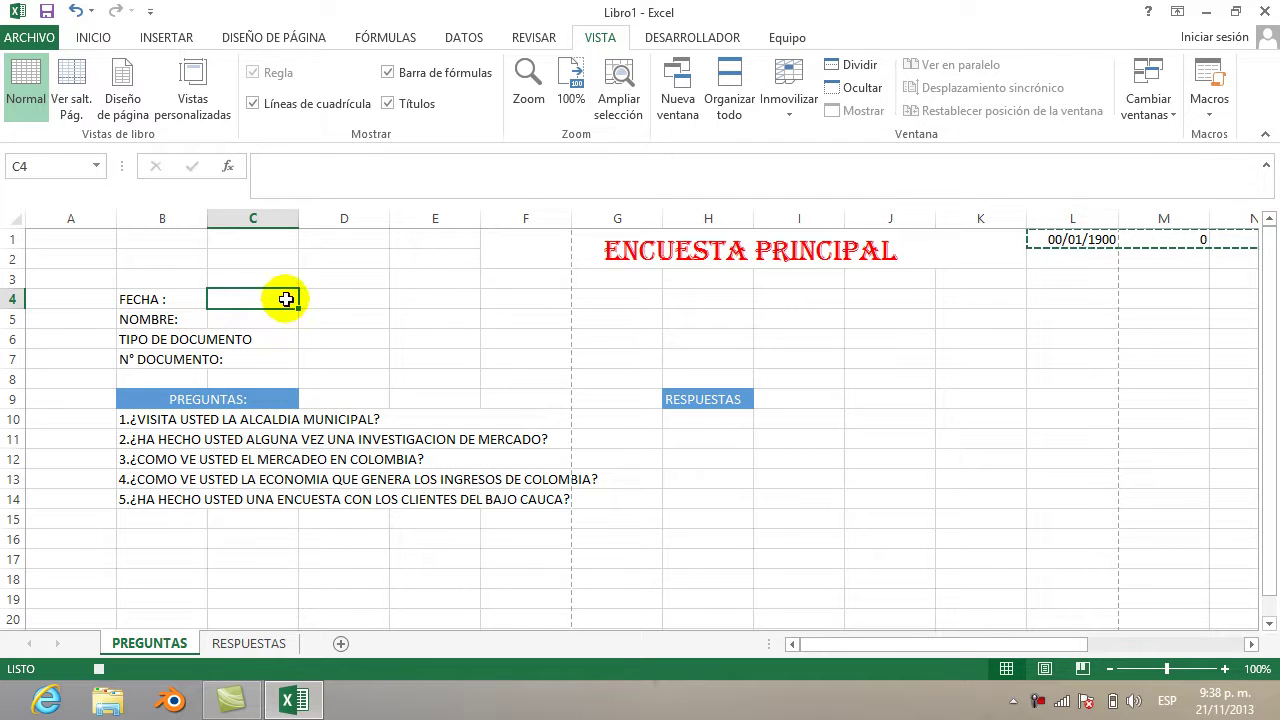
pyautogui.click(327, 342)
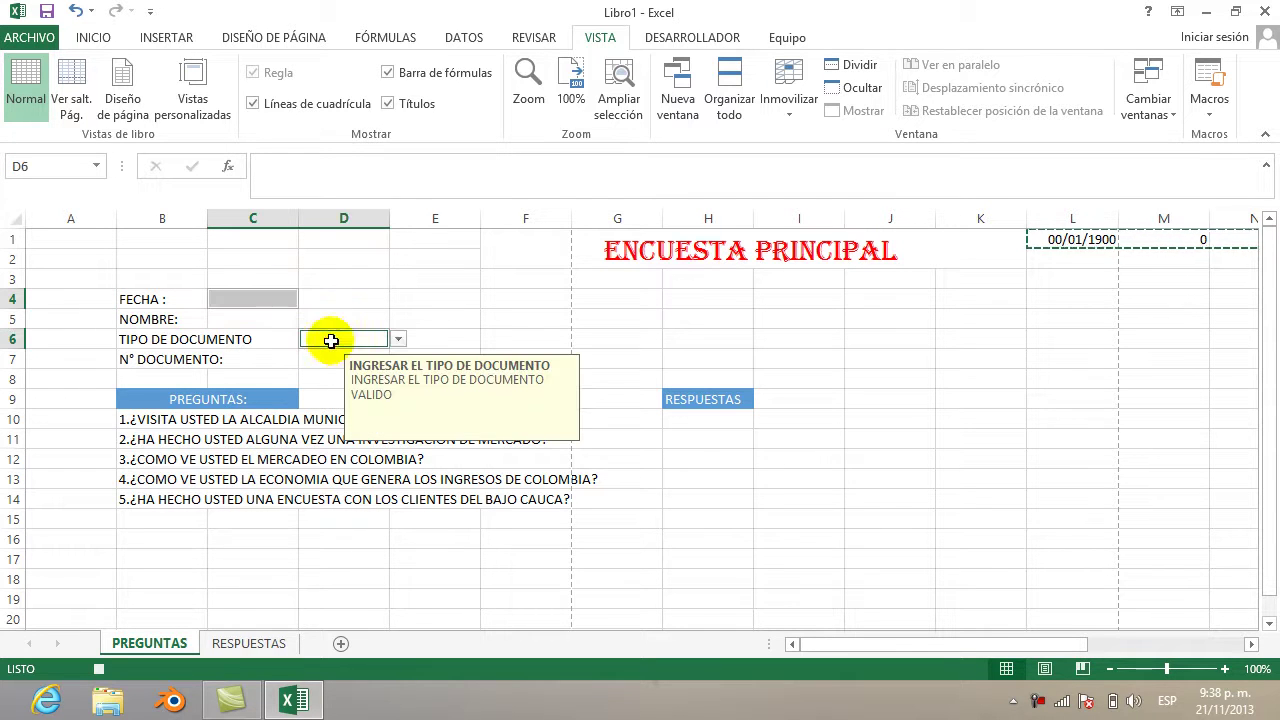
pyautogui.click(337, 365)
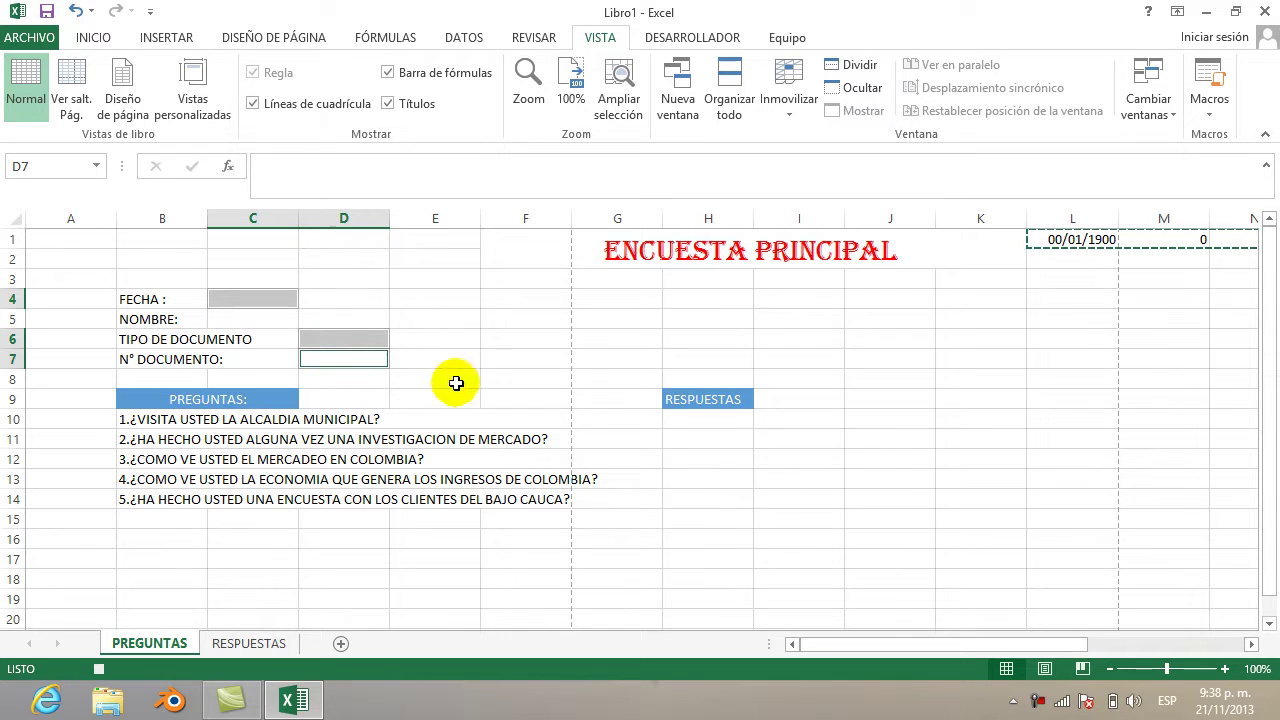
pyautogui.click(712, 428)
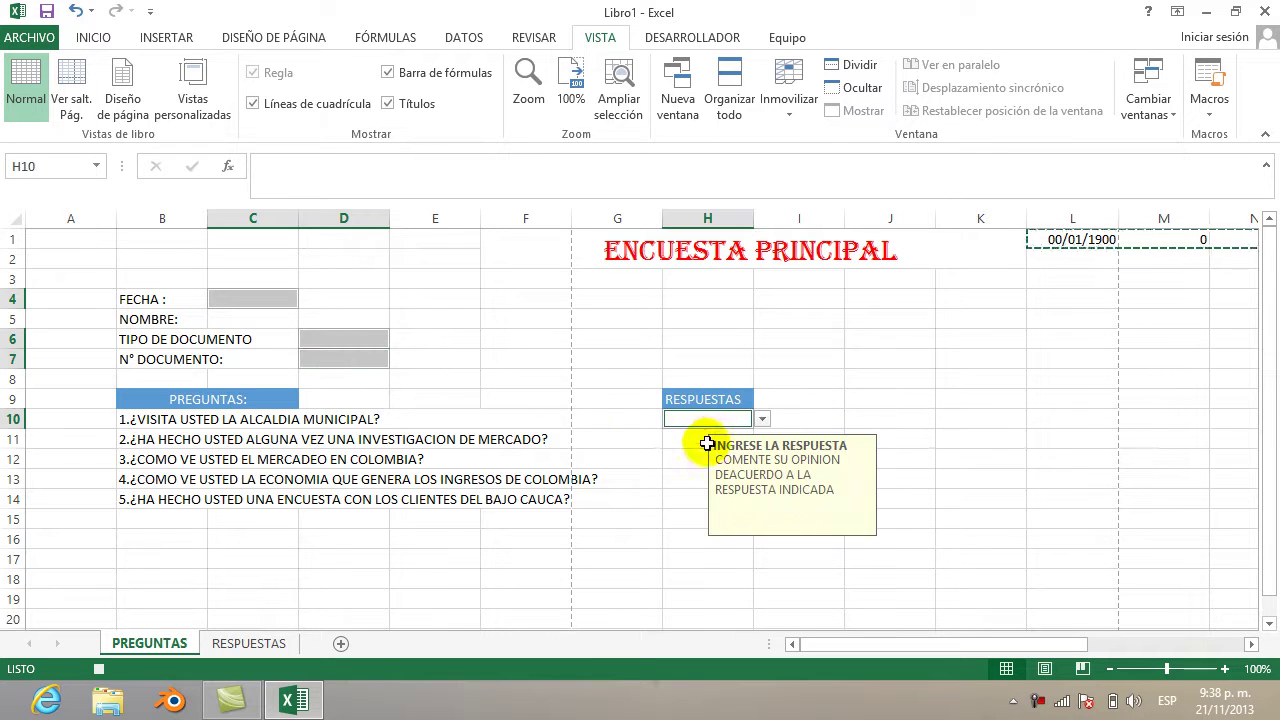
pyautogui.click(708, 440)
pyautogui.click(694, 476)
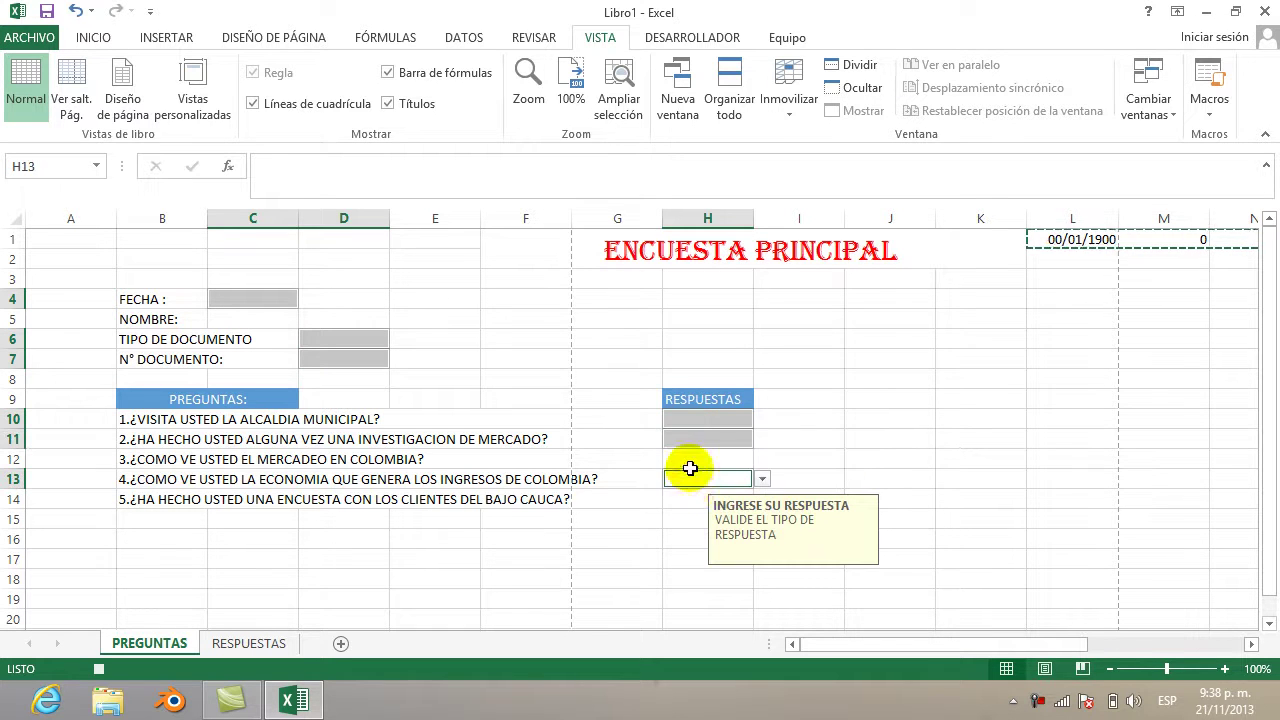
pyautogui.click(689, 461)
pyautogui.click(683, 500)
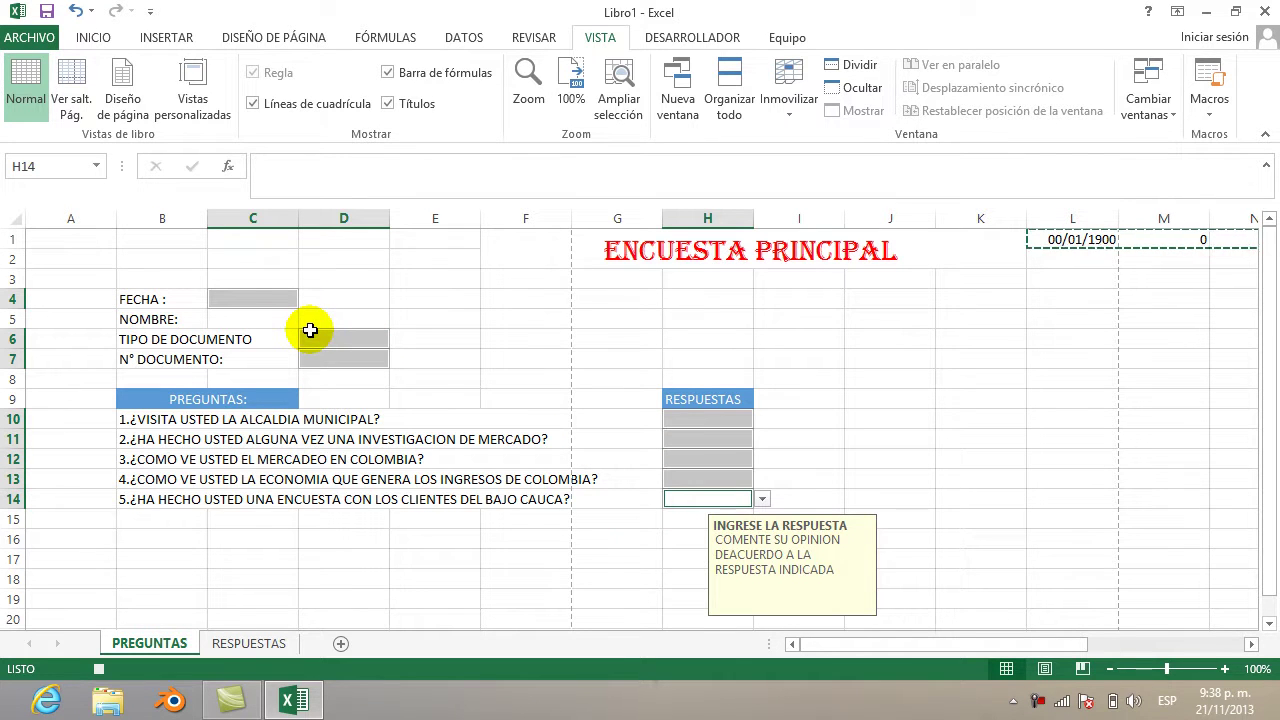
pyautogui.click(276, 320)
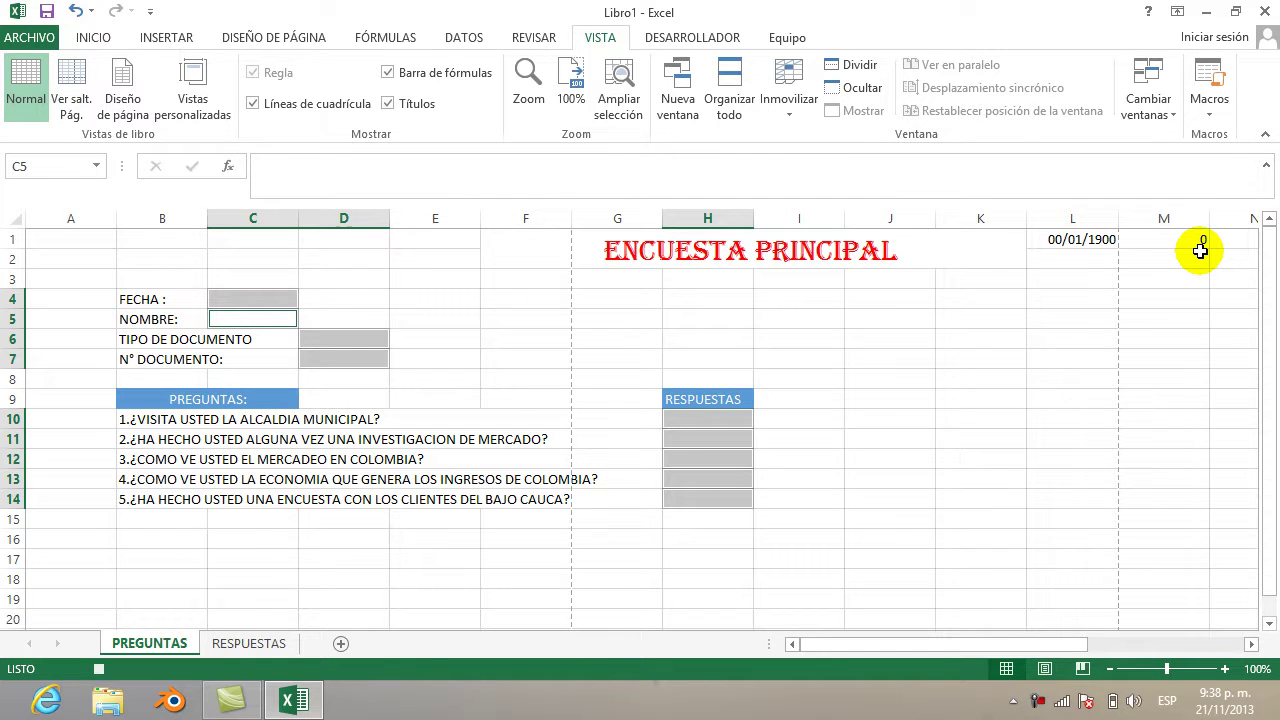
# Stop recording the ALMACENAR macro
pyautogui.click(1210, 120)
pyautogui.click(1210, 120)
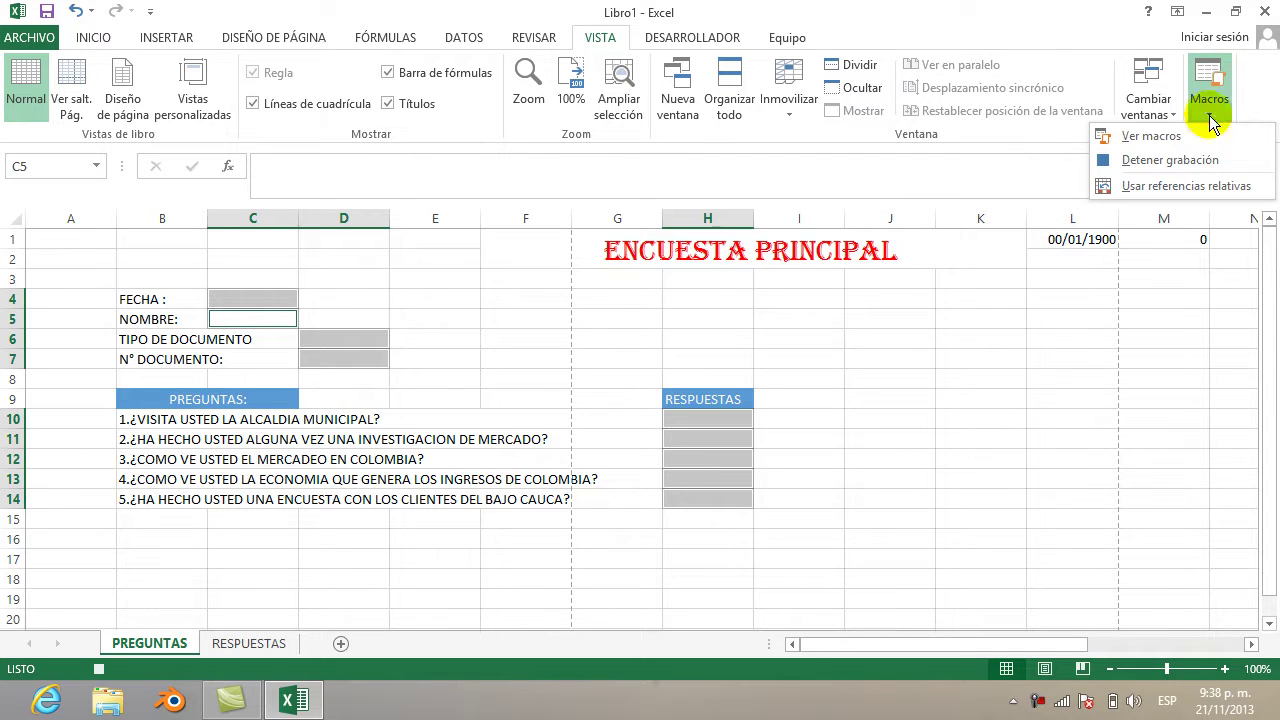
pyautogui.click(1190, 162)
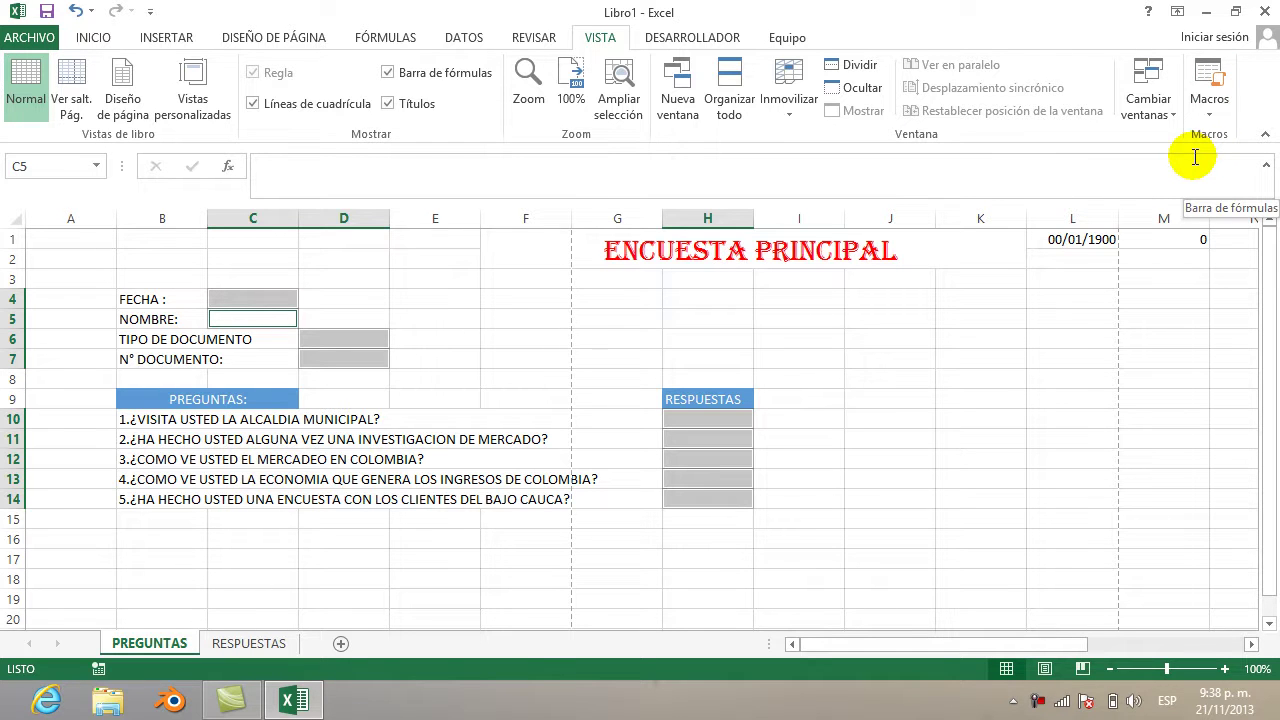
# Check the list of macros available in the open workbooks, close it without running any, and deselect the entry cells
pyautogui.click(1208, 122)
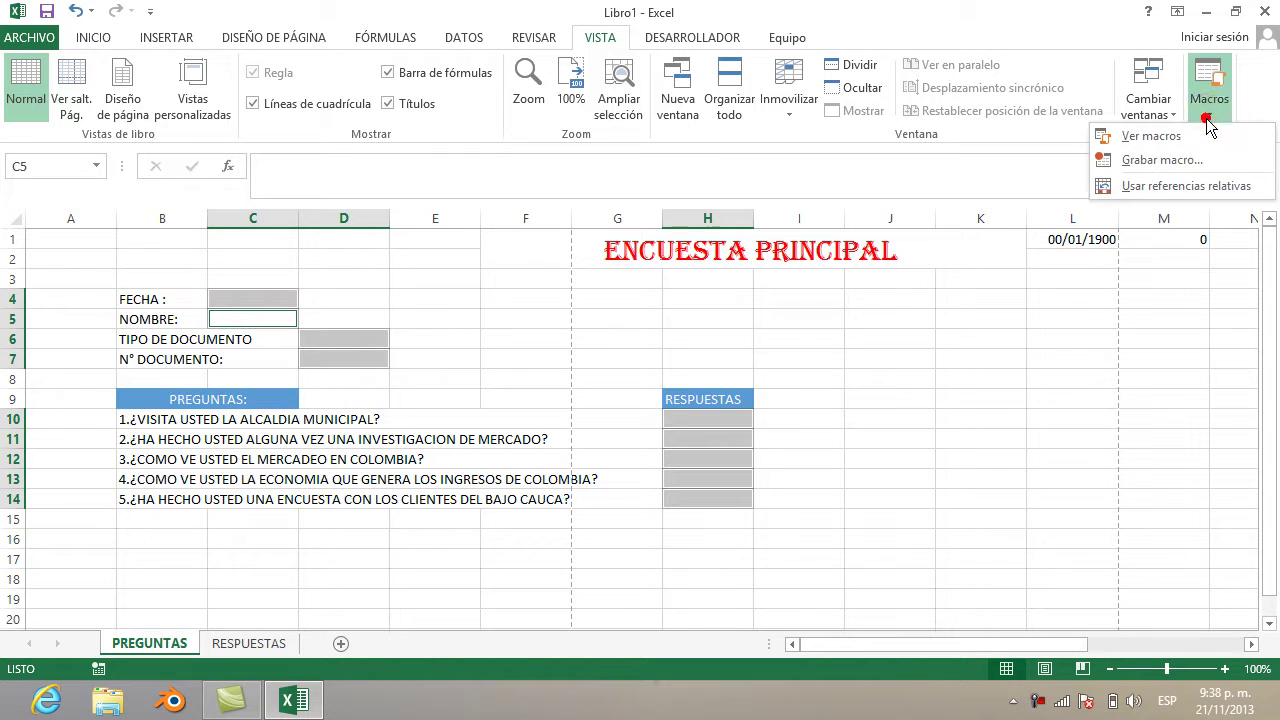
pyautogui.click(1186, 135)
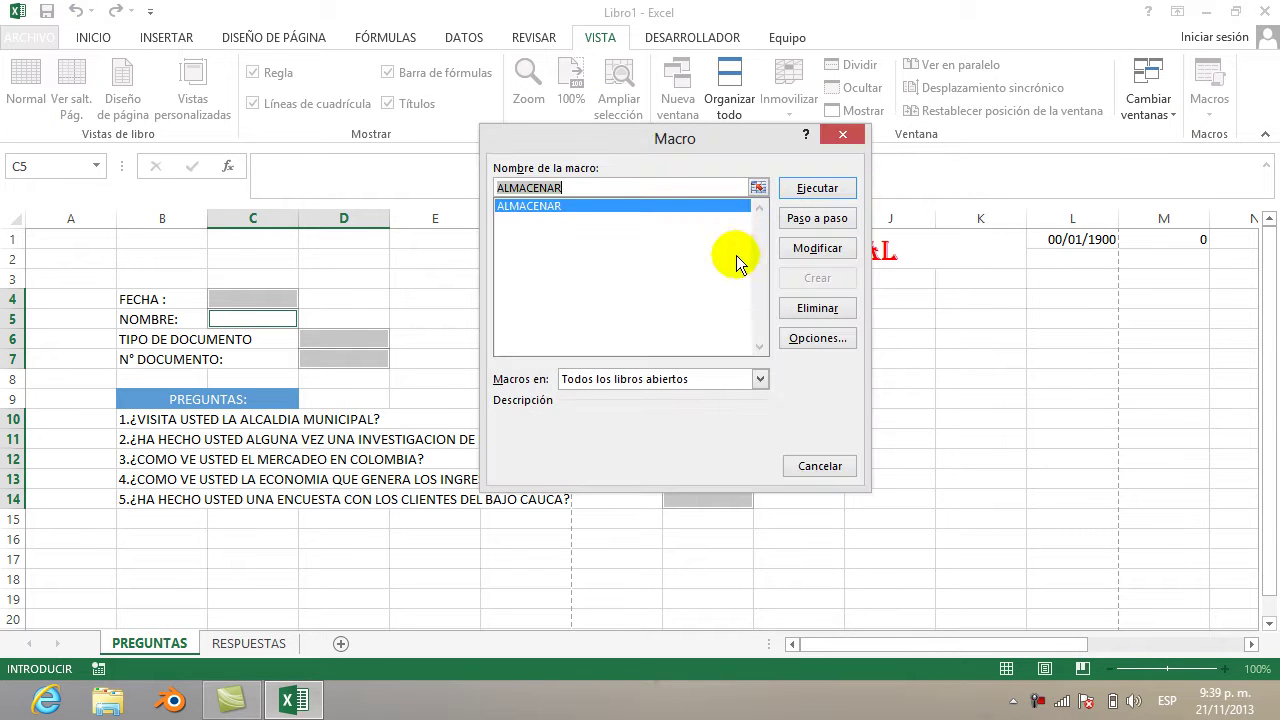
pyautogui.click(815, 464)
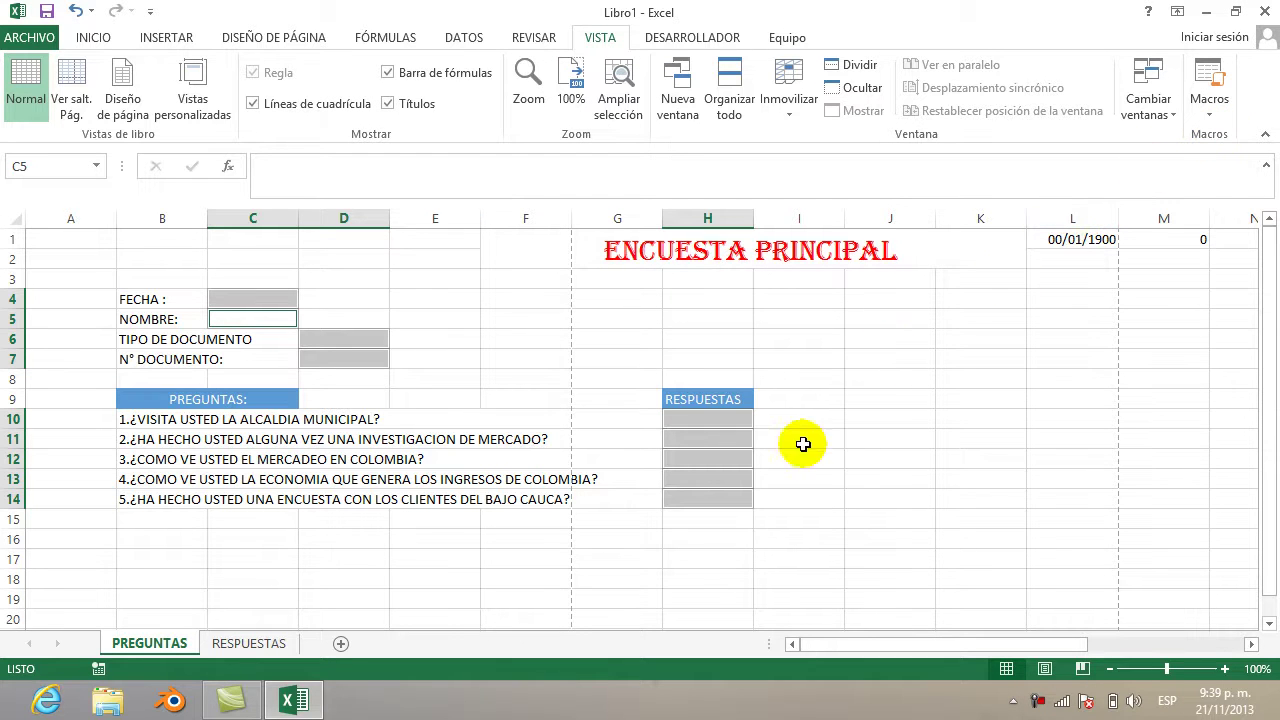
pyautogui.click(551, 538)
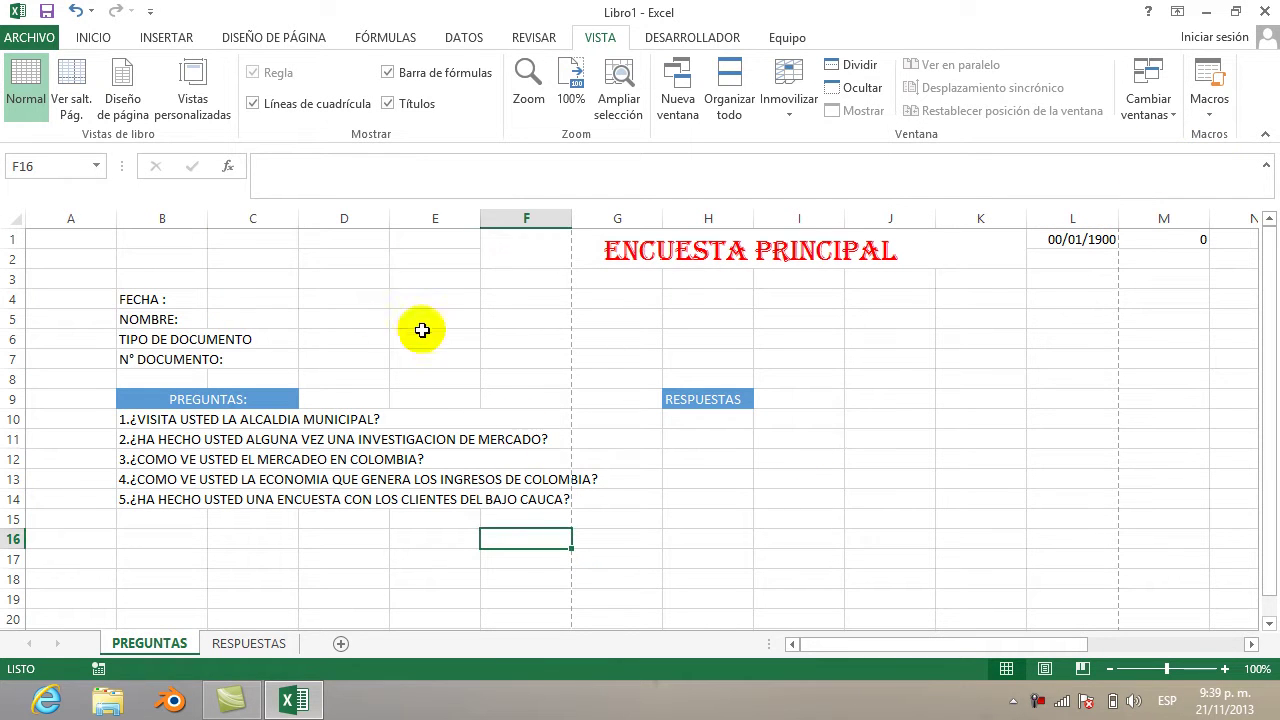
# Fill in the PREGUNTAS form's FECHA in C4 with 12/04/2013 and enter the respondent's name in C5
pyautogui.click(249, 300)
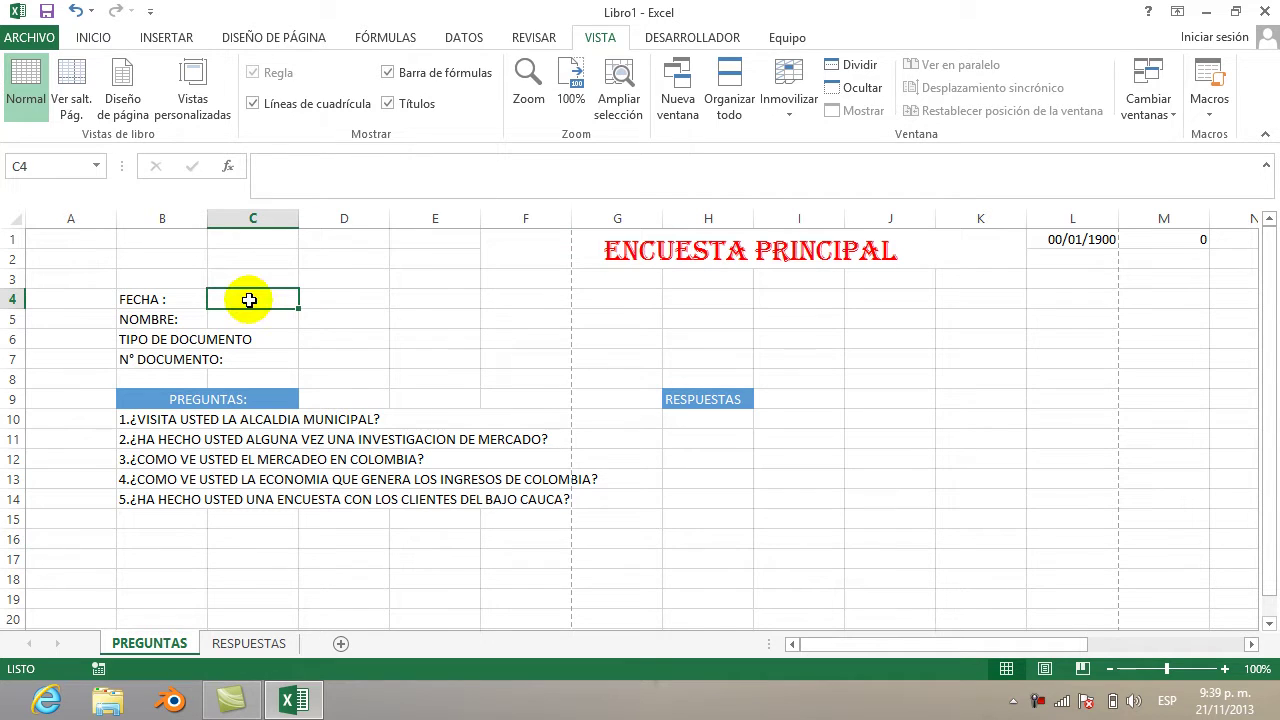
pyautogui.write('12/04/')
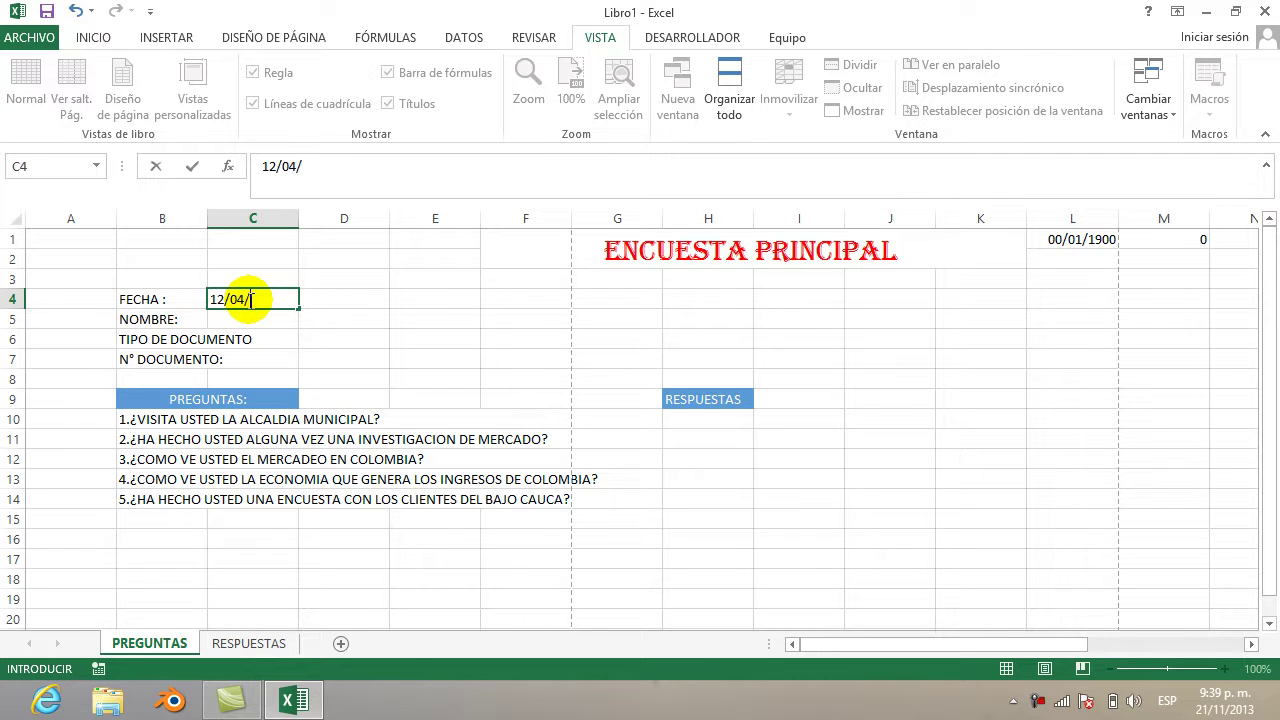
pyautogui.write('2013')
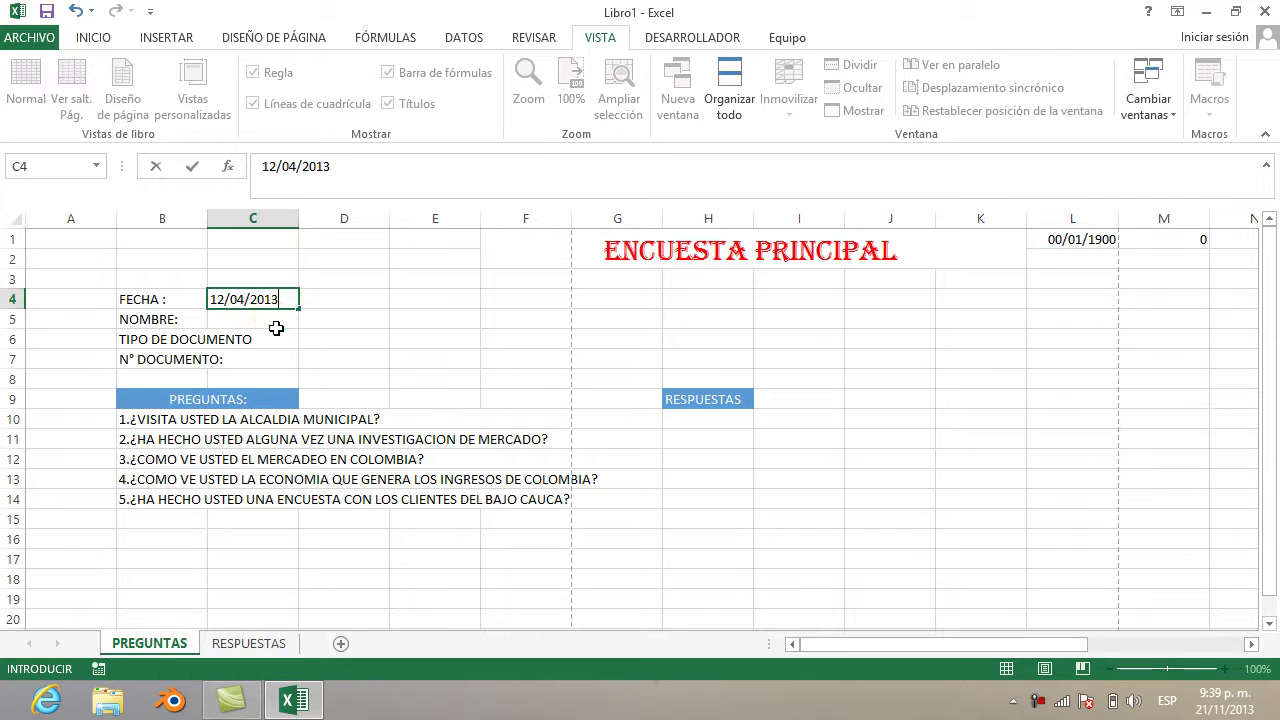
pyautogui.click(276, 328)
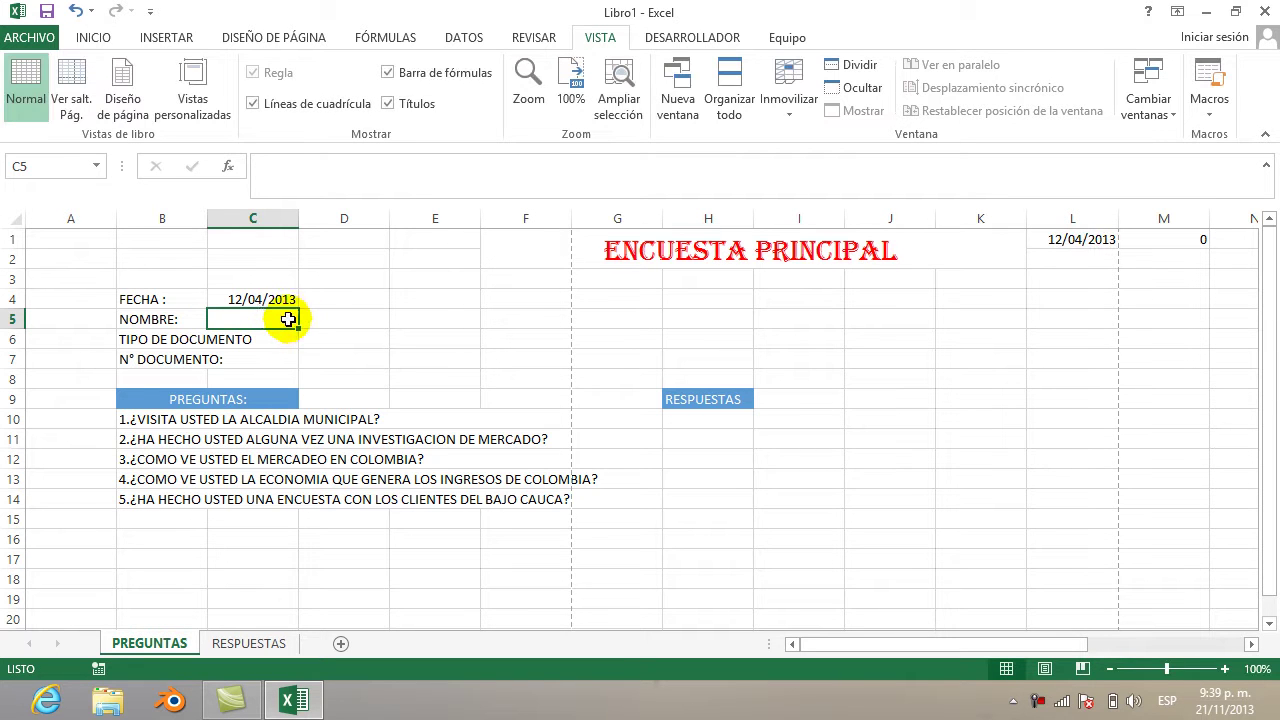
pyautogui.write('JUAN')
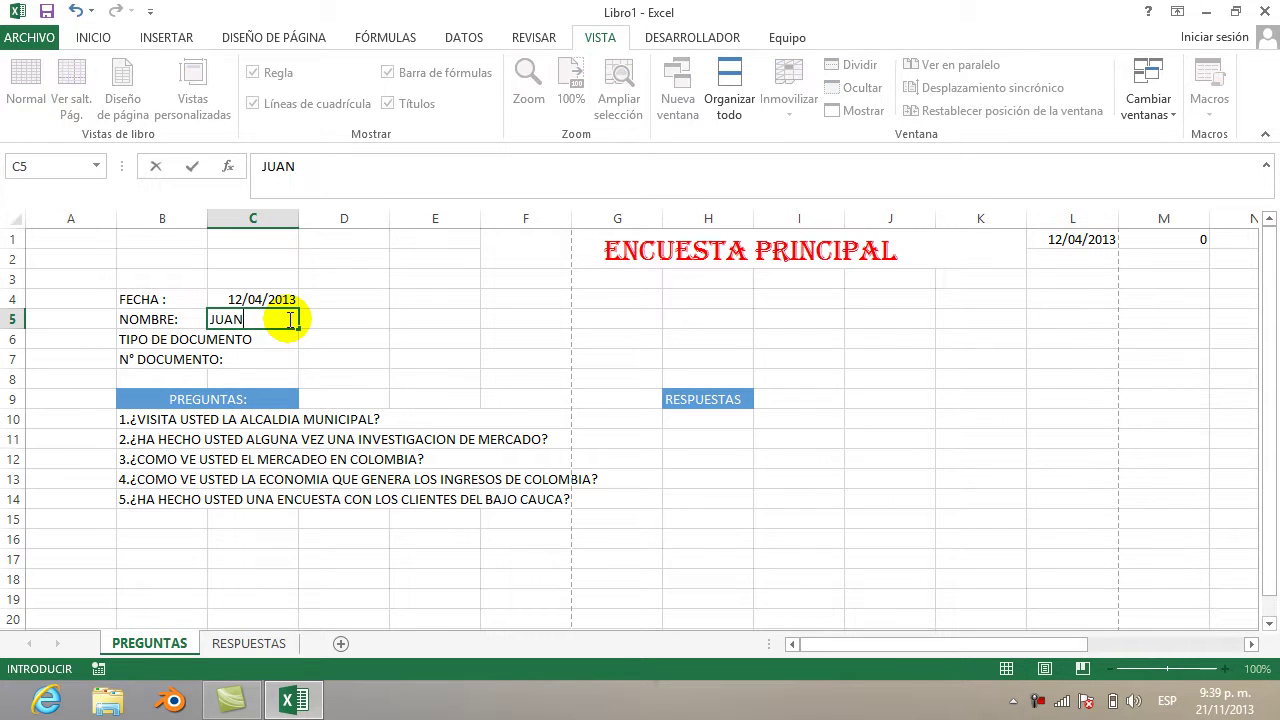
# Choose C.C as the TIPO DE DOCUMENTO in D6
pyautogui.click(323, 340)
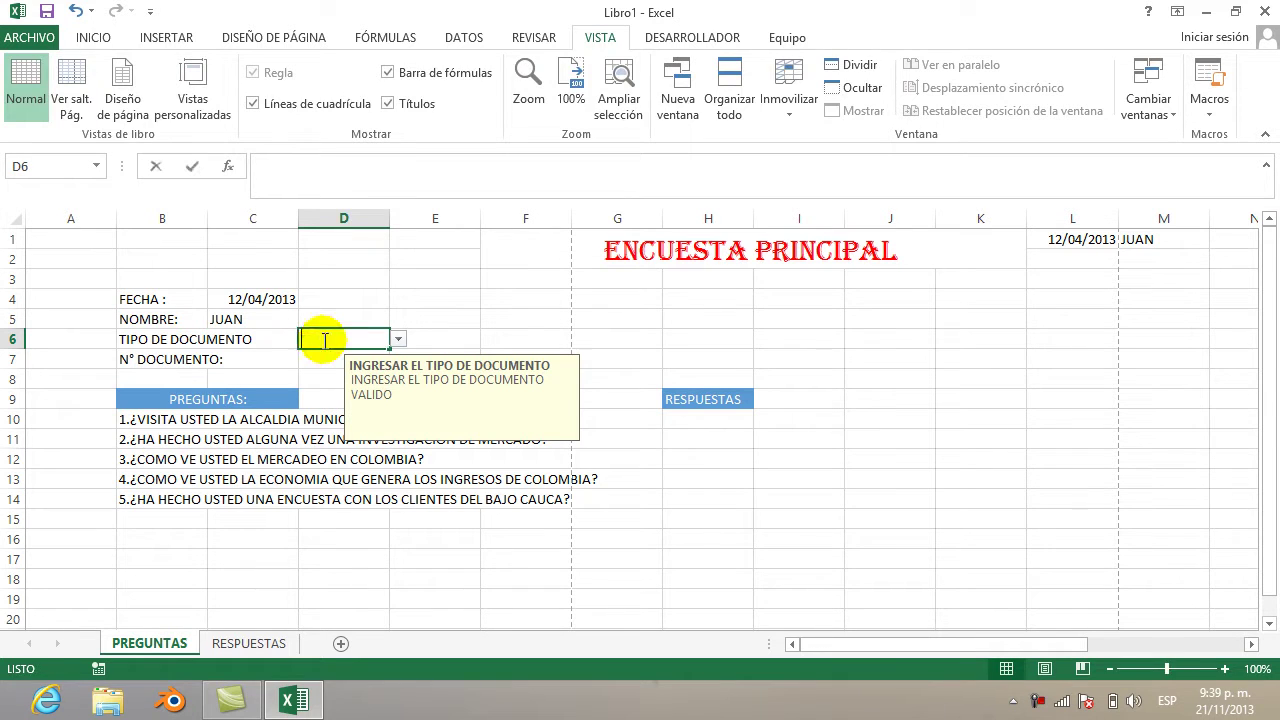
pyautogui.write('12345')
pyautogui.press('BackSpace')
pyautogui.press('BackSpace')
pyautogui.press('BackSpace')
pyautogui.press('BackSpace')
pyautogui.press('BackSpace')
pyautogui.click(397, 340)
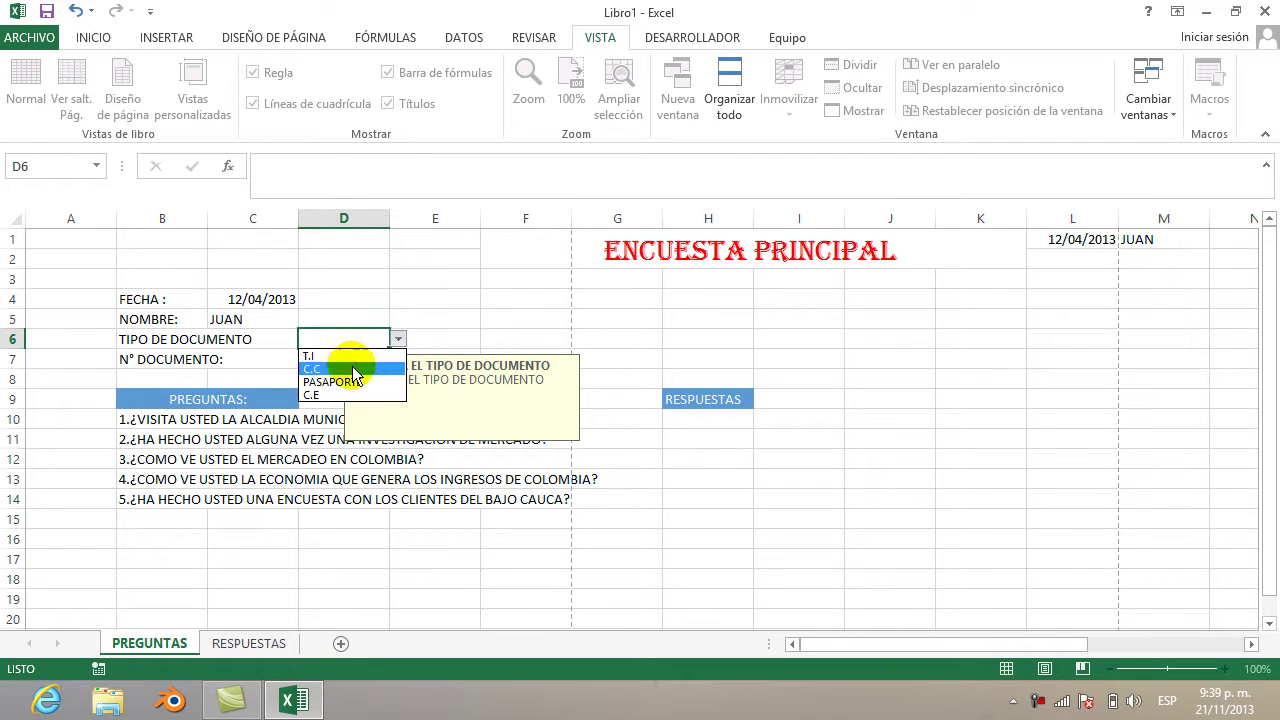
pyautogui.click(352, 368)
pyautogui.click(324, 360)
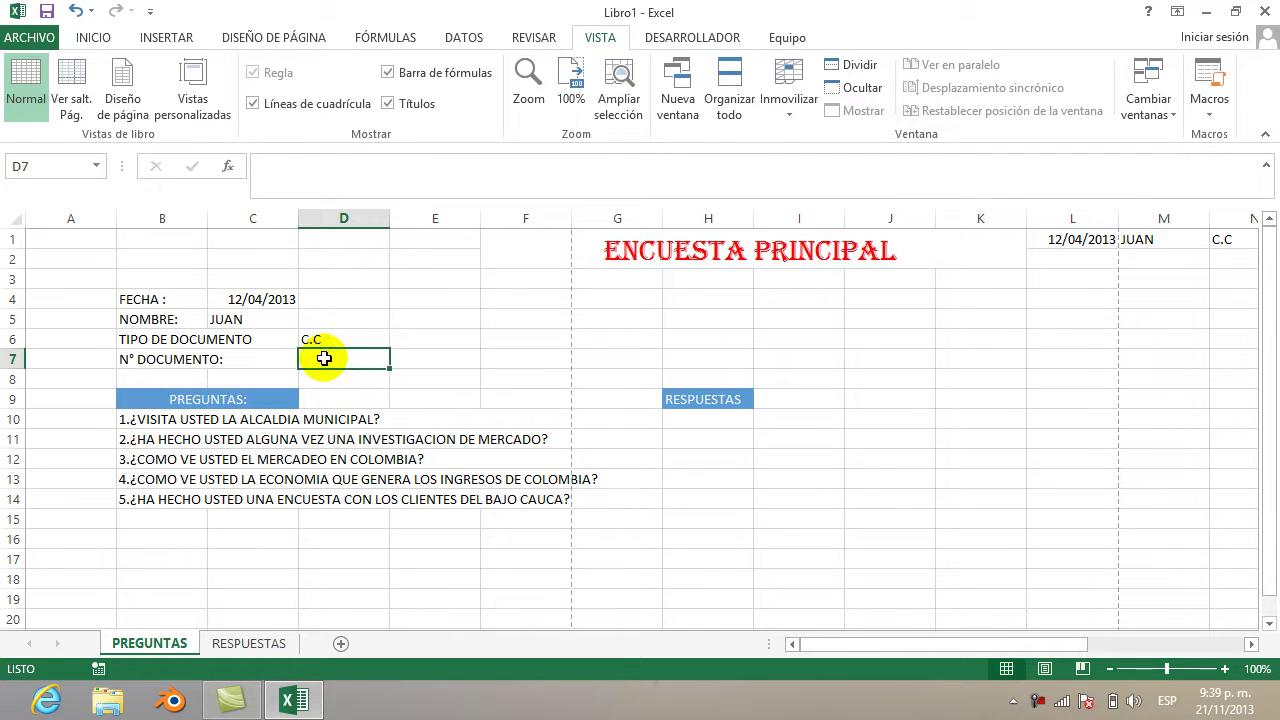
# Enter the respondent's document number in D7 and choose SI as the answer to question 1 in H10
pyautogui.write('12345')
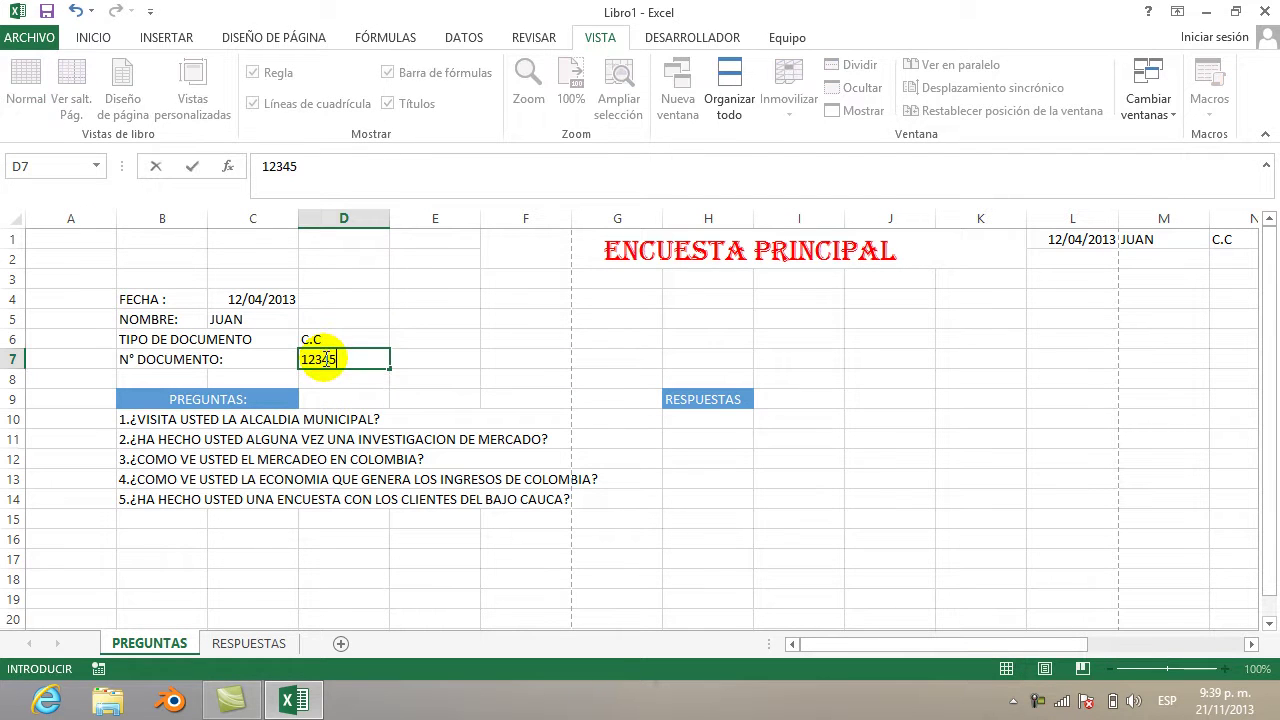
pyautogui.click(700, 426)
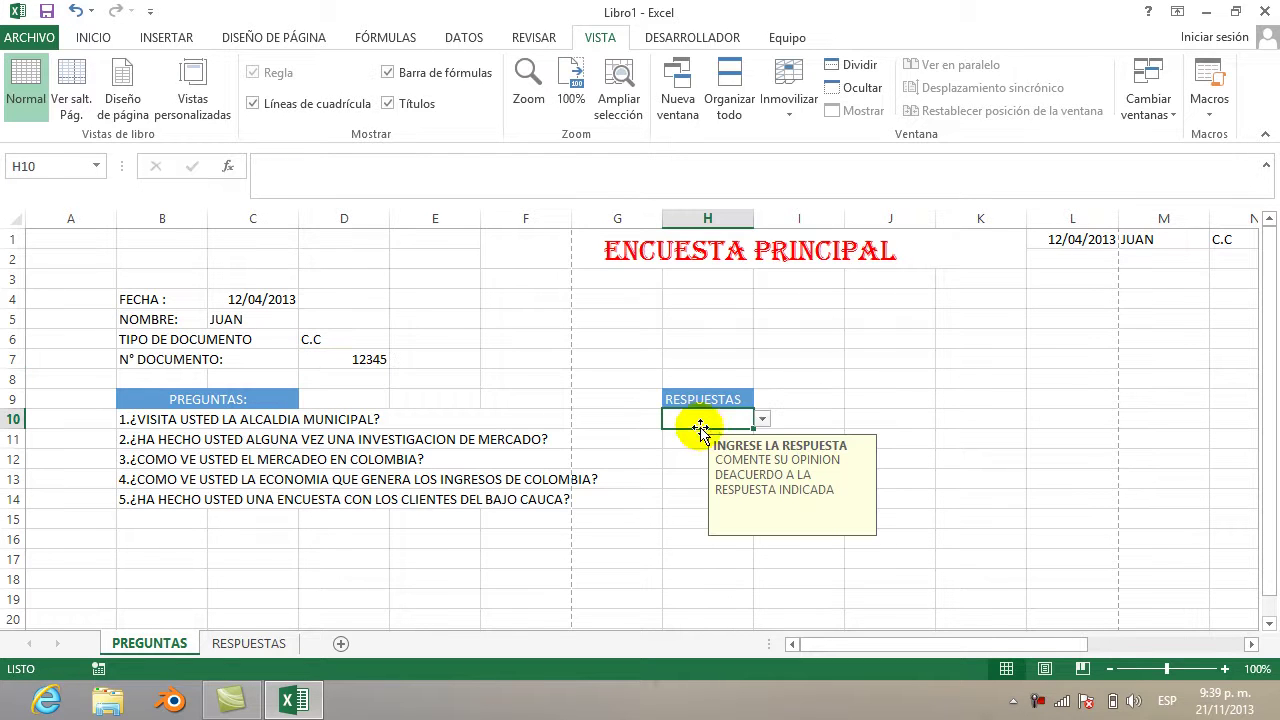
pyautogui.click(760, 423)
pyautogui.click(740, 432)
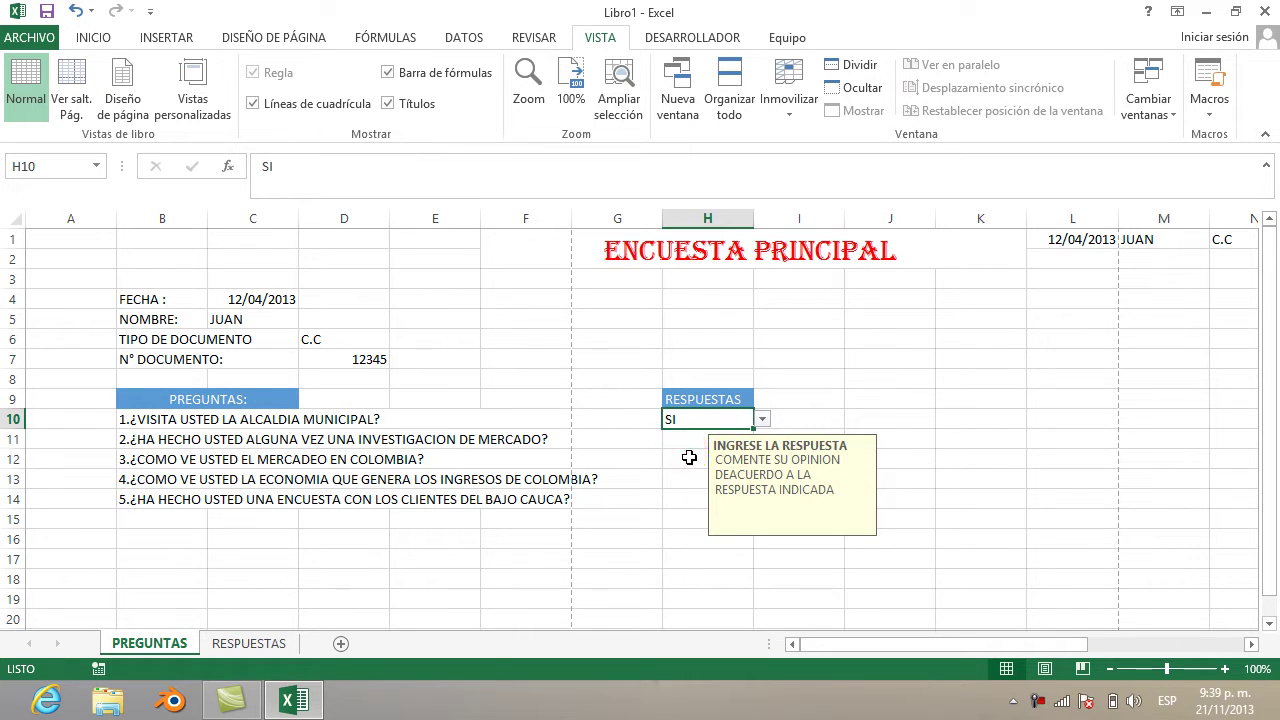
# Choose BUENO as the answer to question 3 in H12 and NO for question 2 in H11
pyautogui.click(700, 458)
pyautogui.click(762, 459)
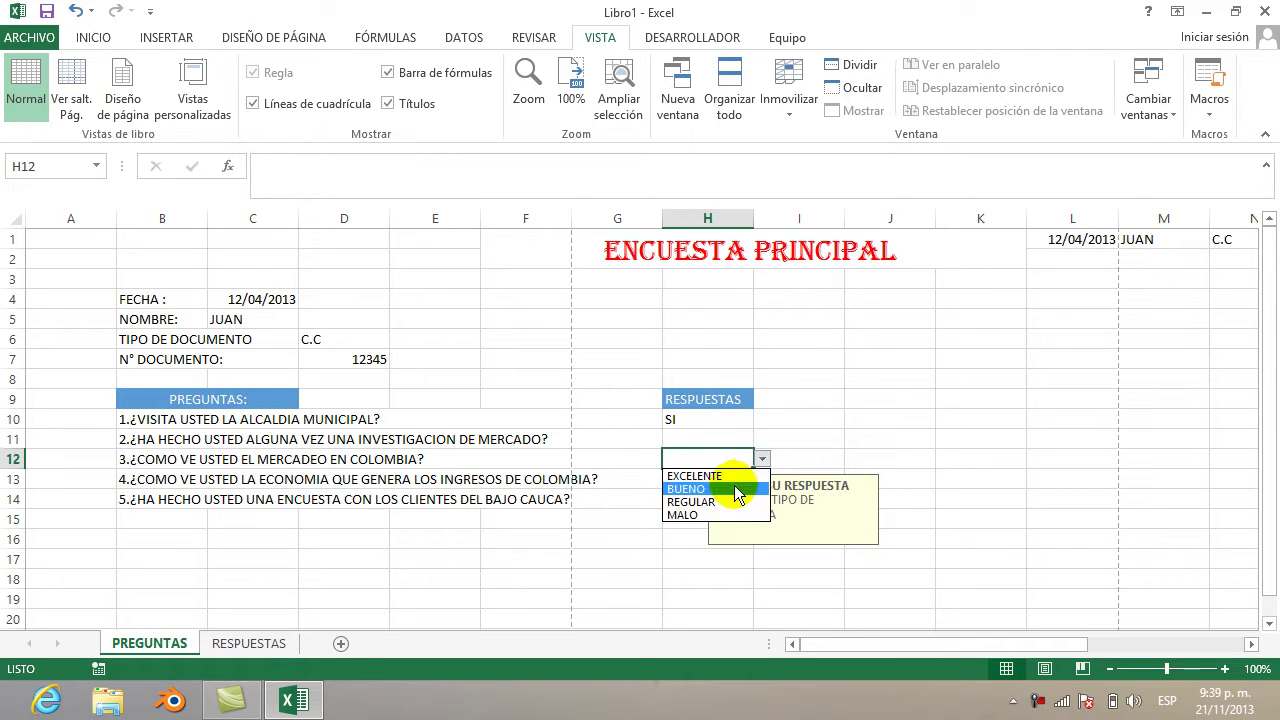
pyautogui.click(735, 488)
pyautogui.click(725, 438)
pyautogui.click(762, 440)
pyautogui.click(732, 468)
# Choose BUENO as the answer to question 4 in H13 and SI for question 5 in H14
pyautogui.click(694, 484)
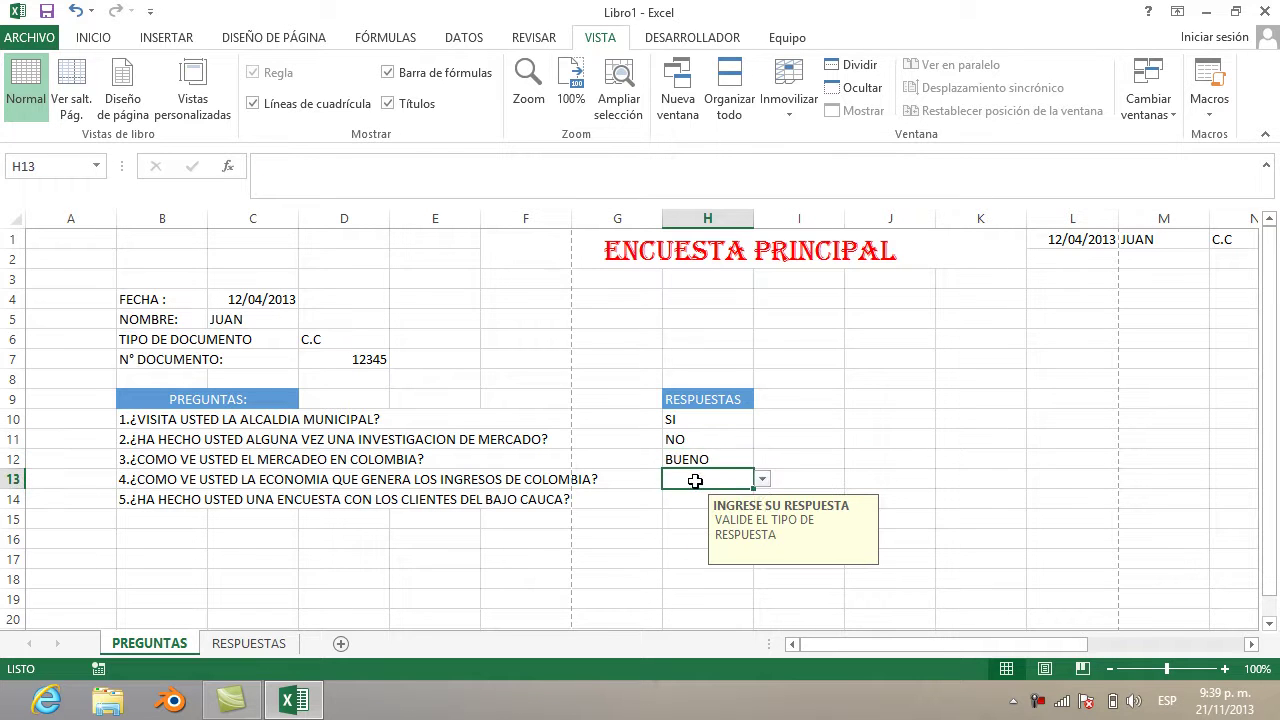
pyautogui.click(762, 479)
pyautogui.click(725, 509)
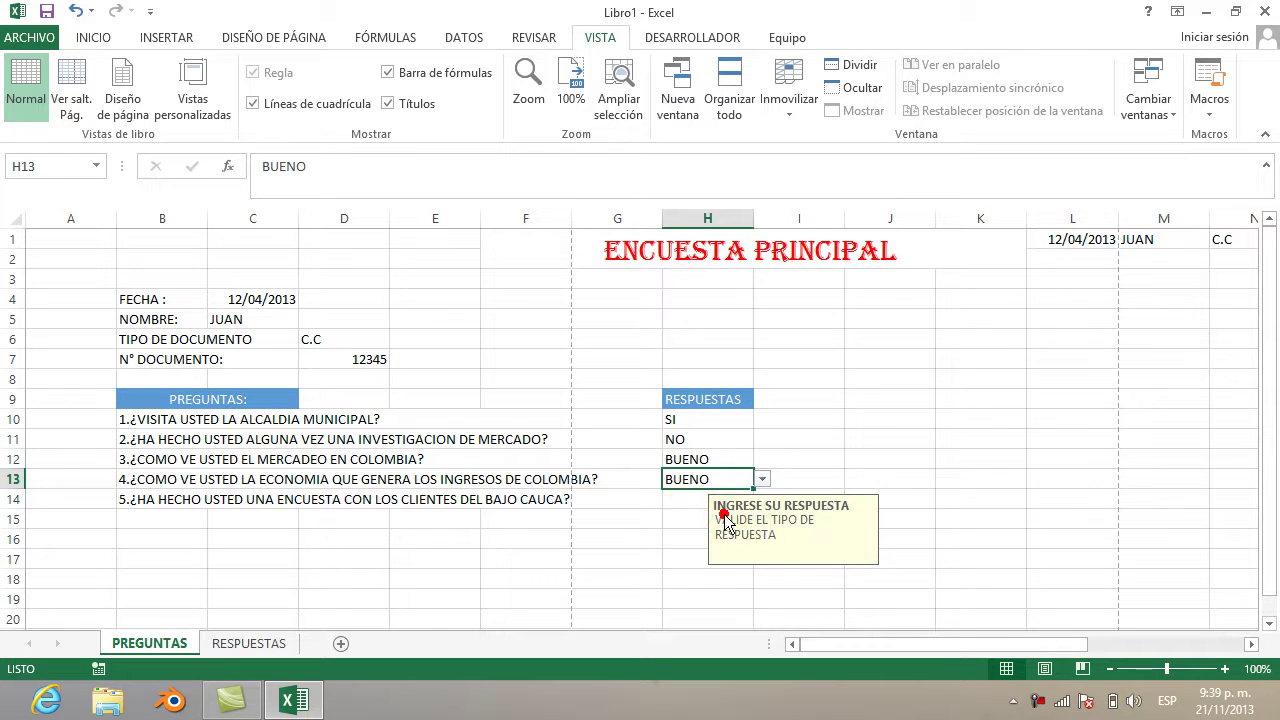
pyautogui.click(688, 500)
pyautogui.click(762, 499)
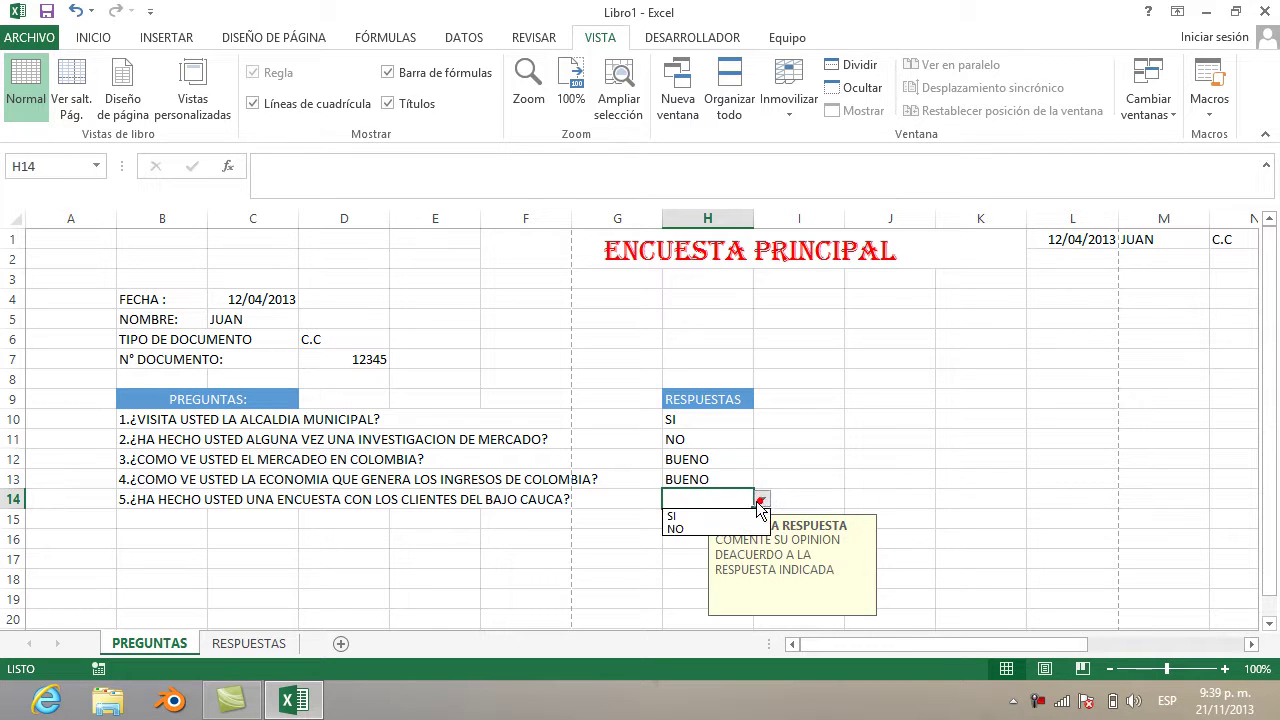
pyautogui.click(728, 513)
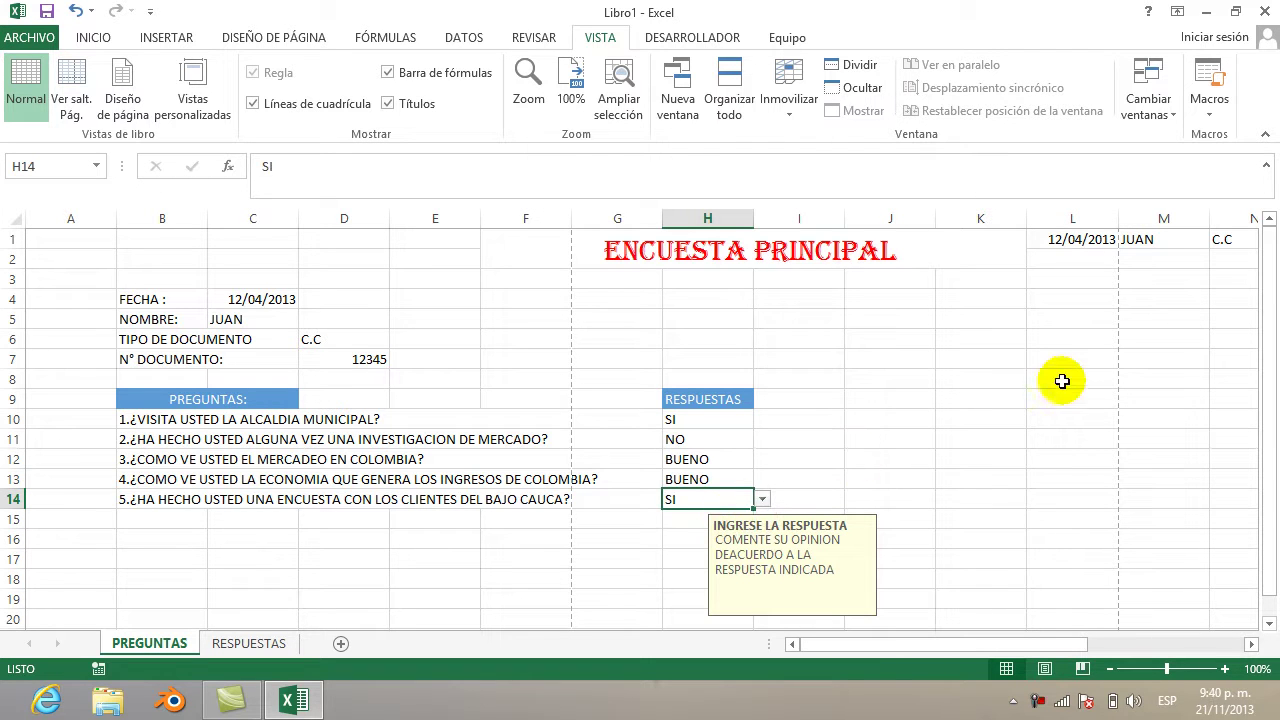
# Review the entries gathered in row 1 from L1 onward and check the stored record on the RESPUESTAS sheet
pyautogui.moveTo(970, 645); pyautogui.dragTo(1122, 600)
pyautogui.moveTo(966, 645); pyautogui.dragTo(810, 643)
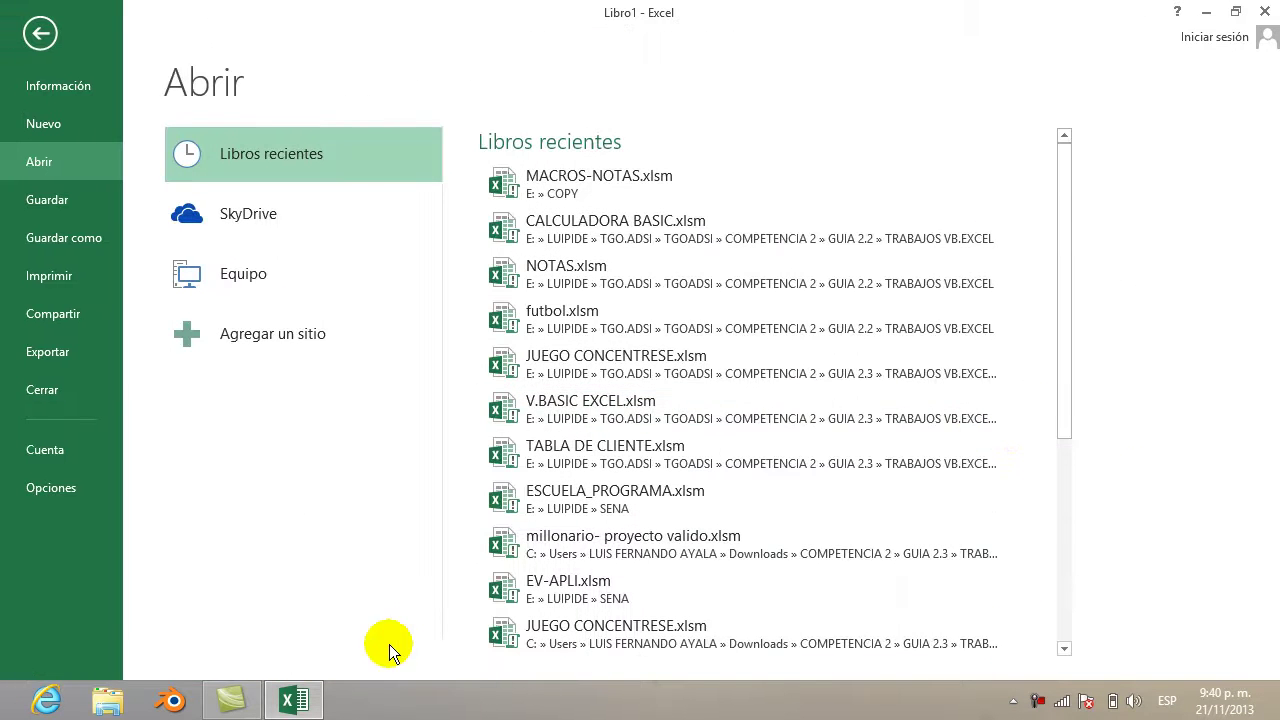
pyautogui.click(307, 700)
pyautogui.click(307, 700)
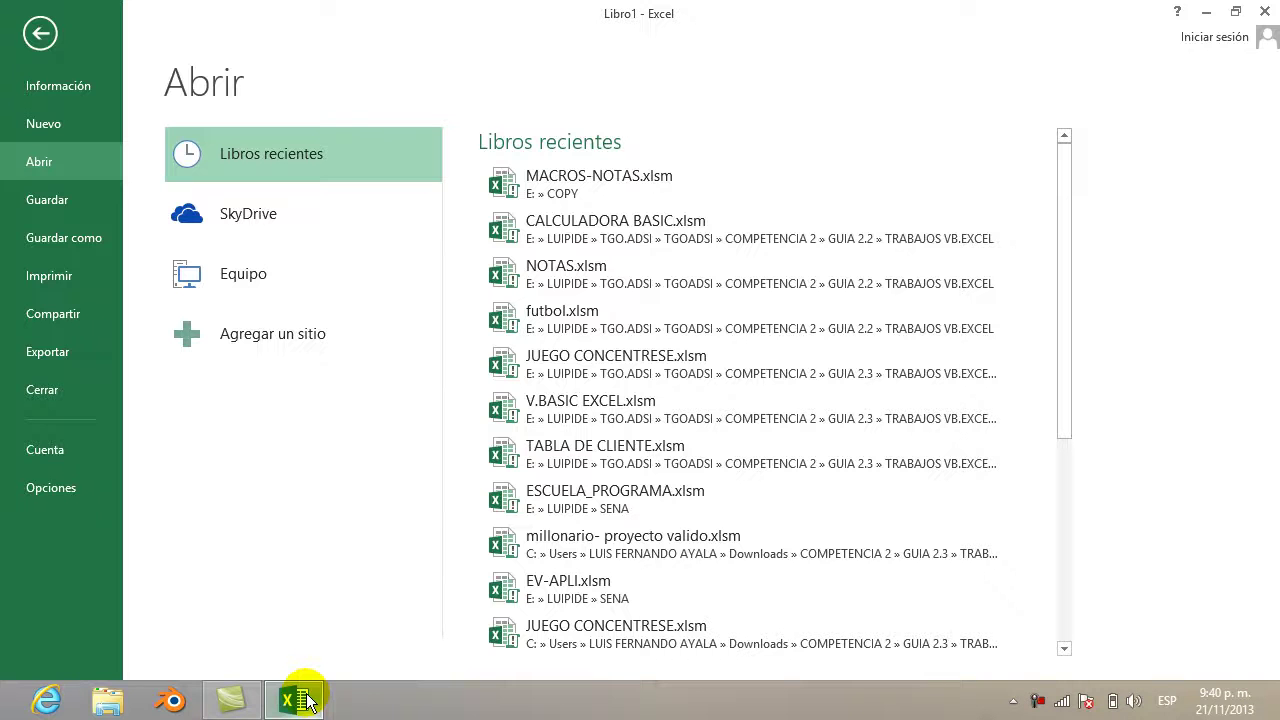
pyautogui.click(54, 42)
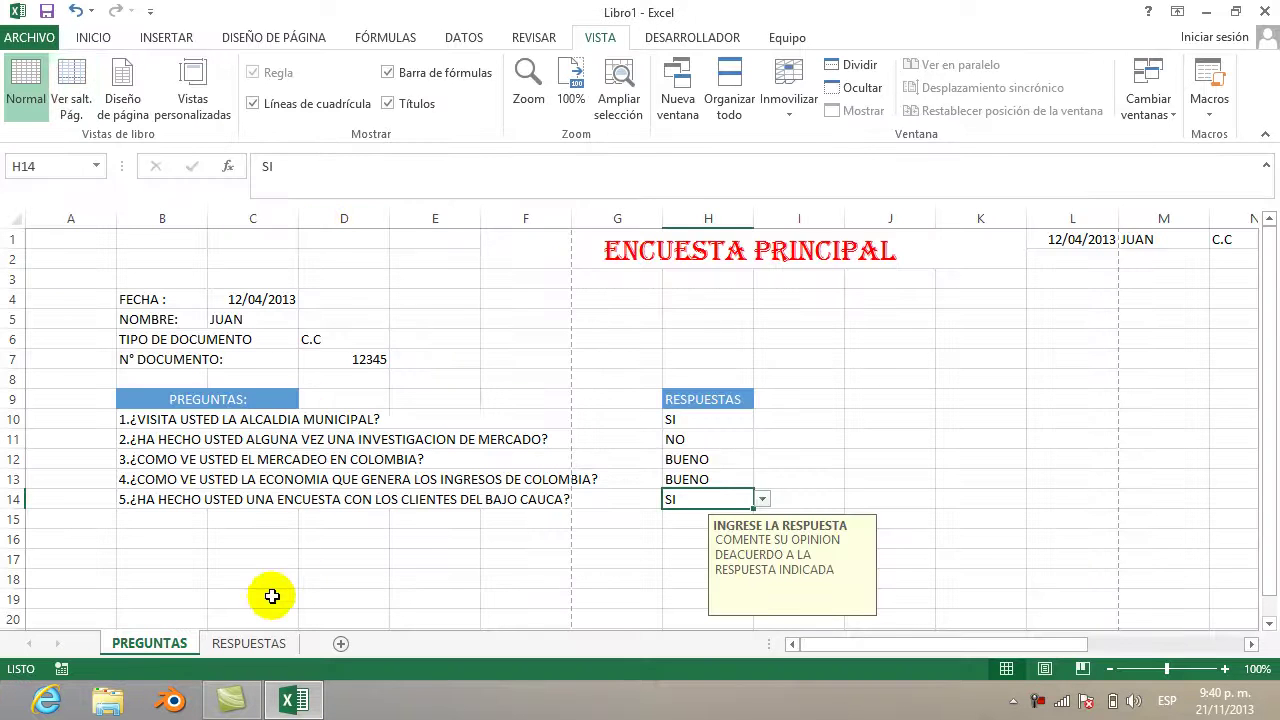
pyautogui.click(256, 645)
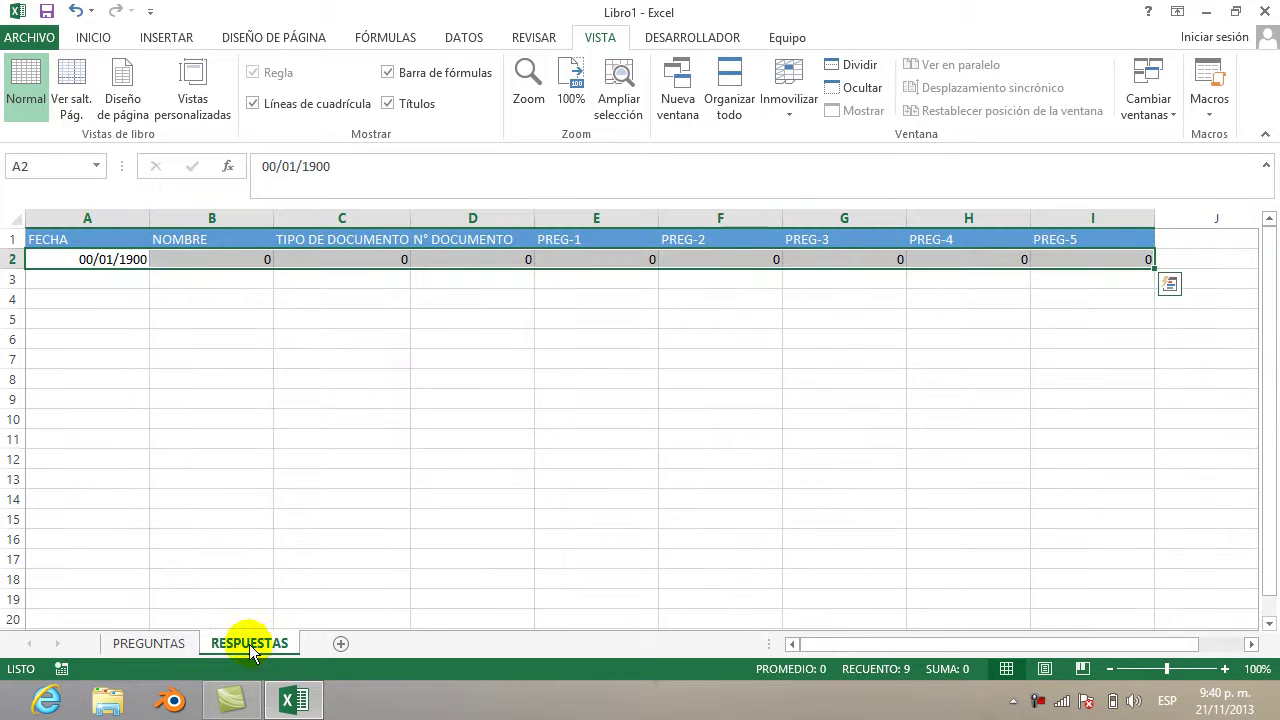
pyautogui.click(165, 641)
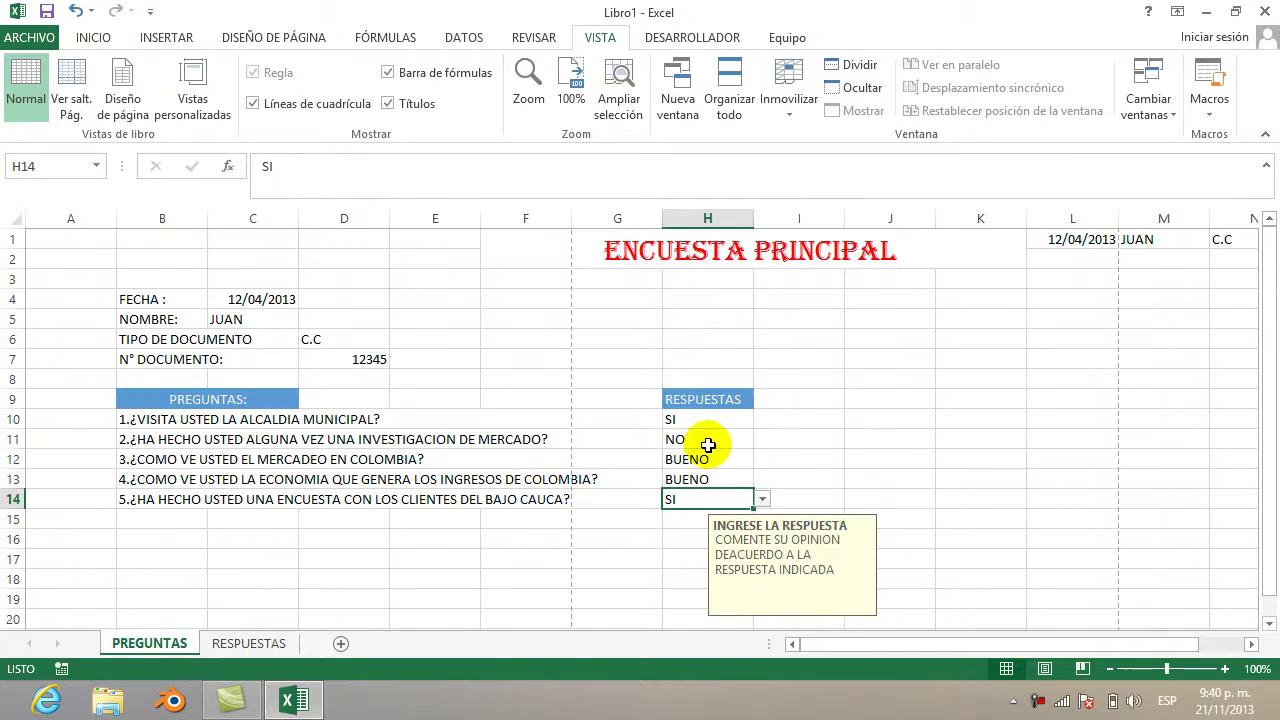
pyautogui.click(1060, 516)
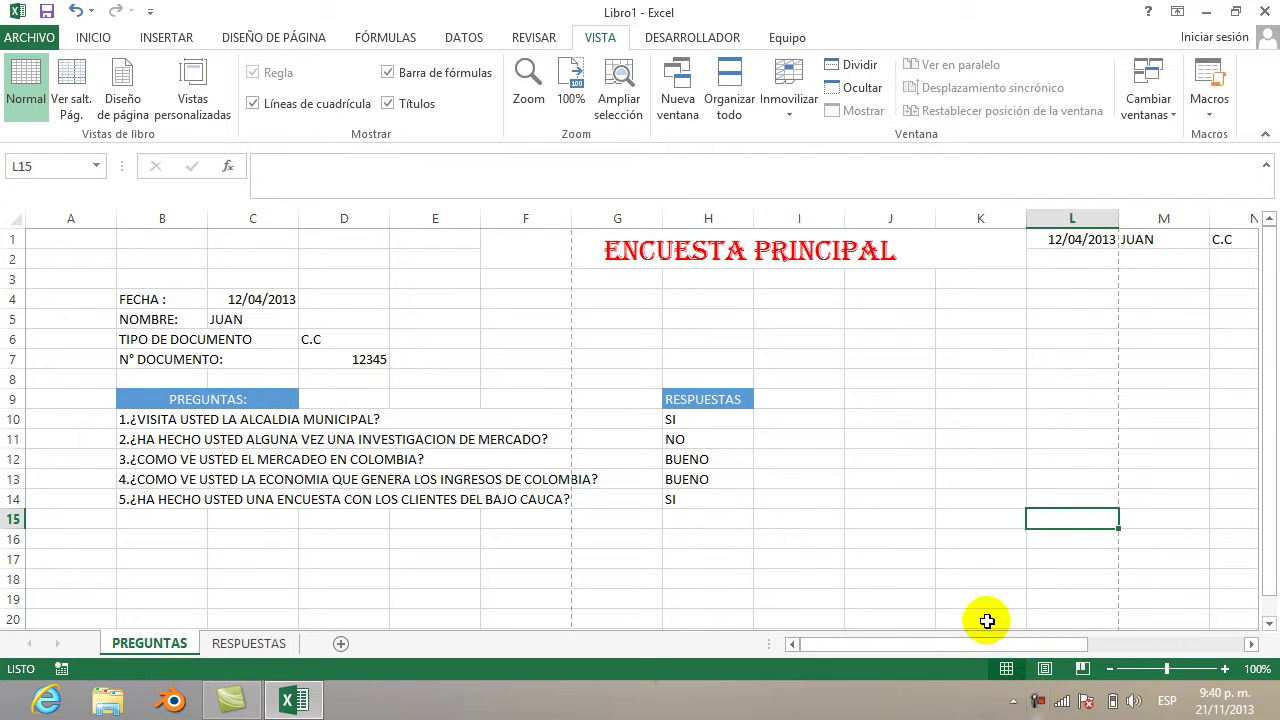
pyautogui.hotkey('ctrl', 'a')
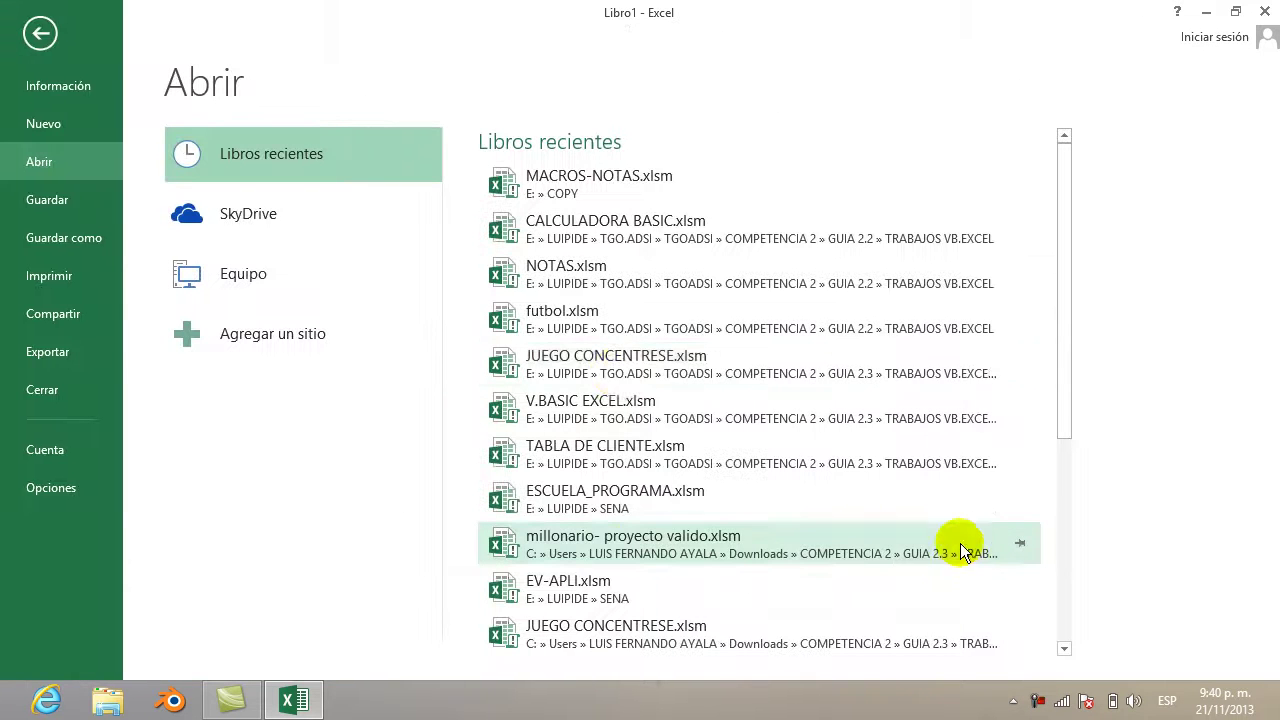
pyautogui.click(73, 43)
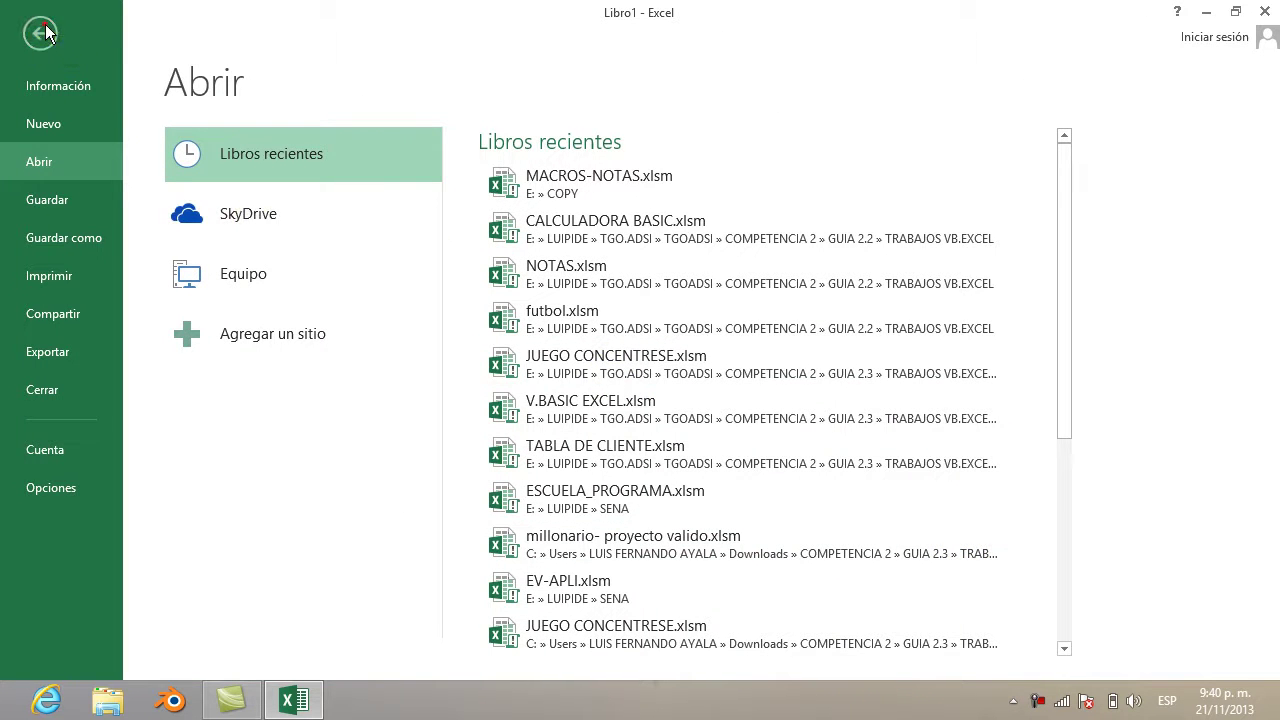
pyautogui.click(1037, 700)
pyautogui.click(1183, 622)
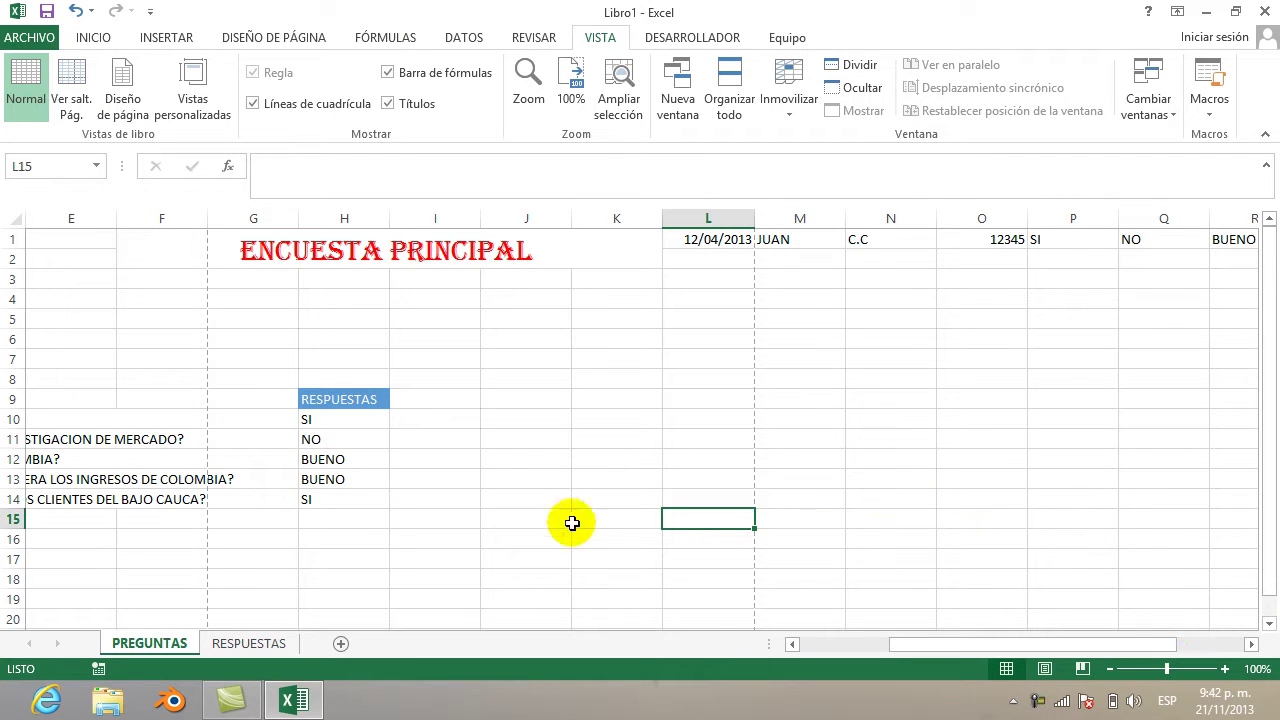
pyautogui.moveTo(917, 644); pyautogui.dragTo(838, 640)
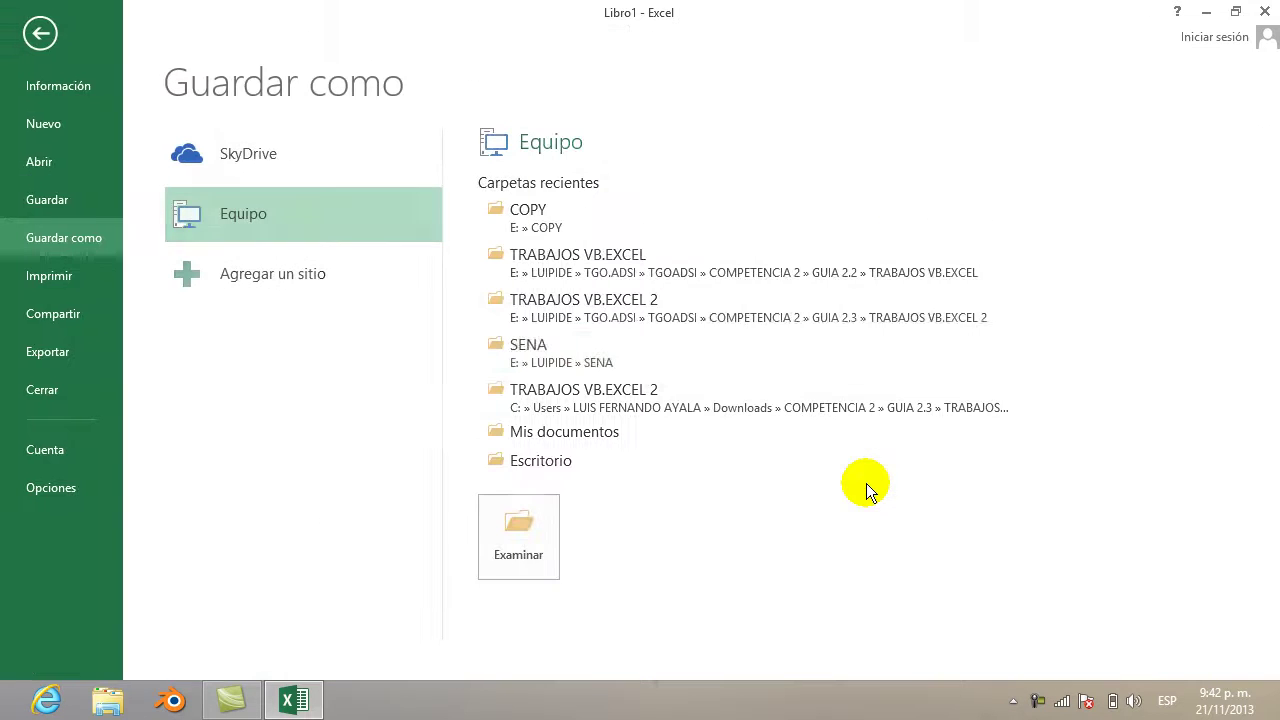
pyautogui.click(43, 37)
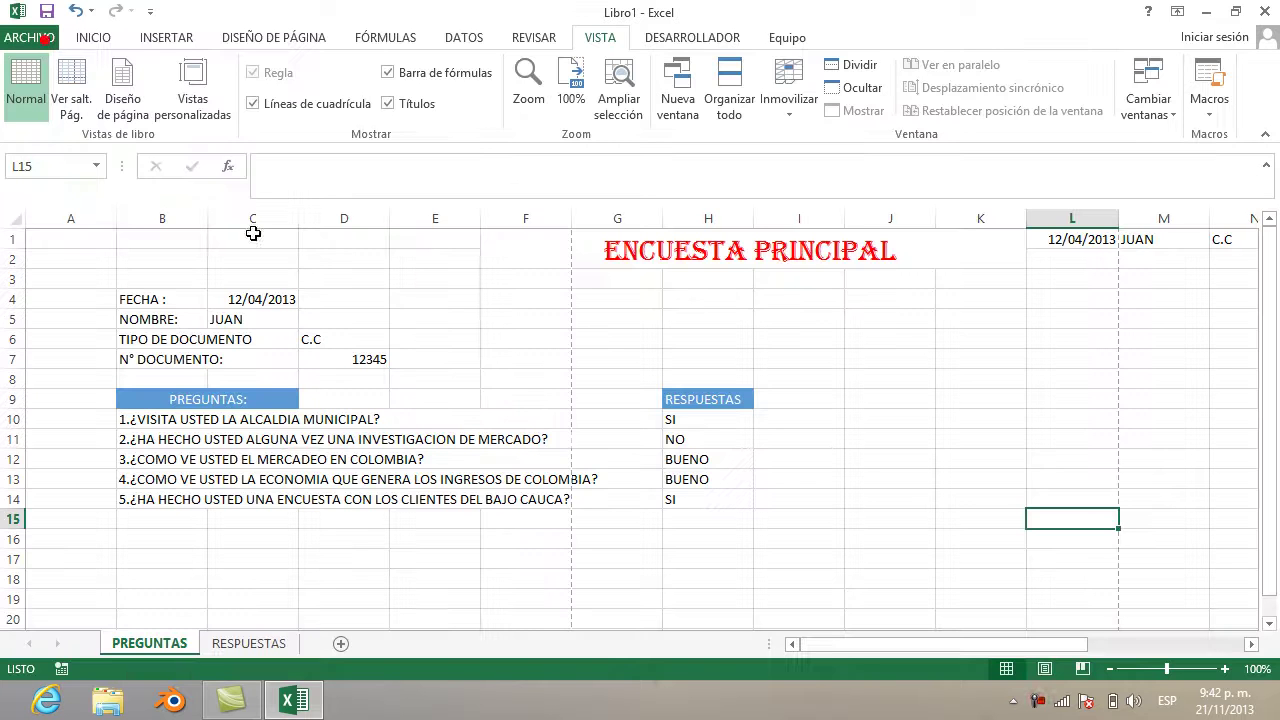
pyautogui.click(1037, 700)
pyautogui.click(1188, 614)
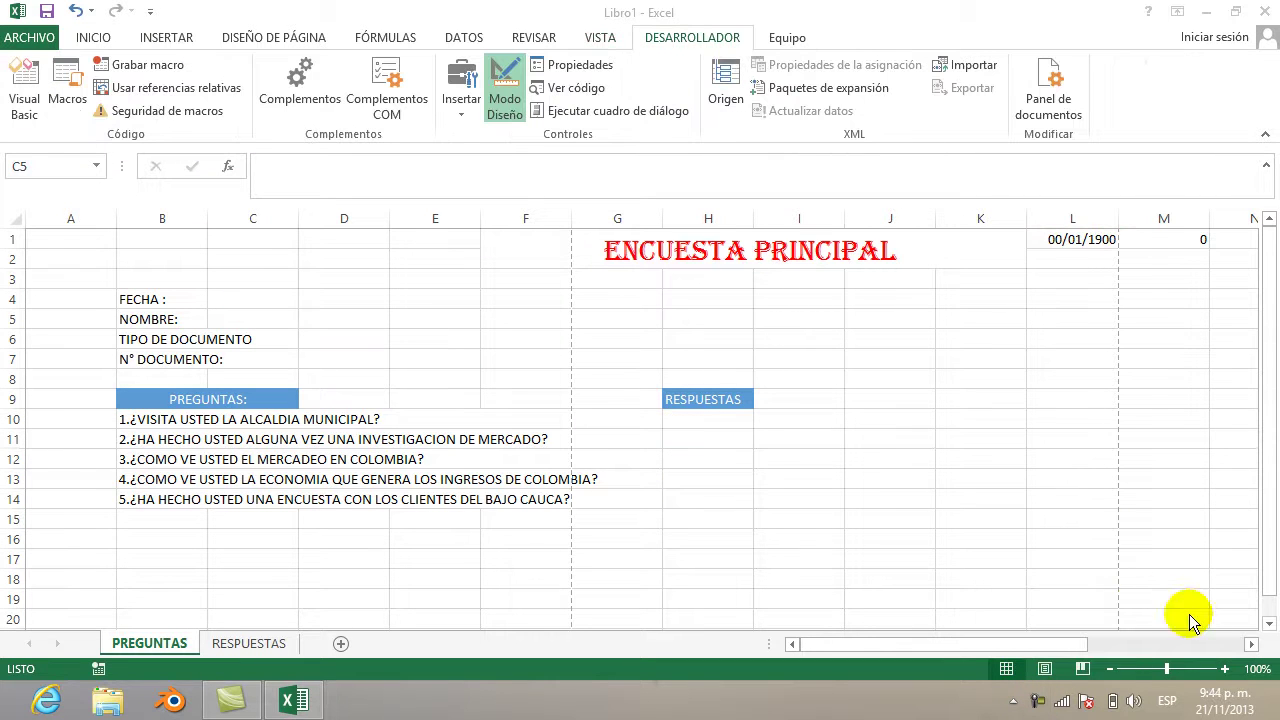
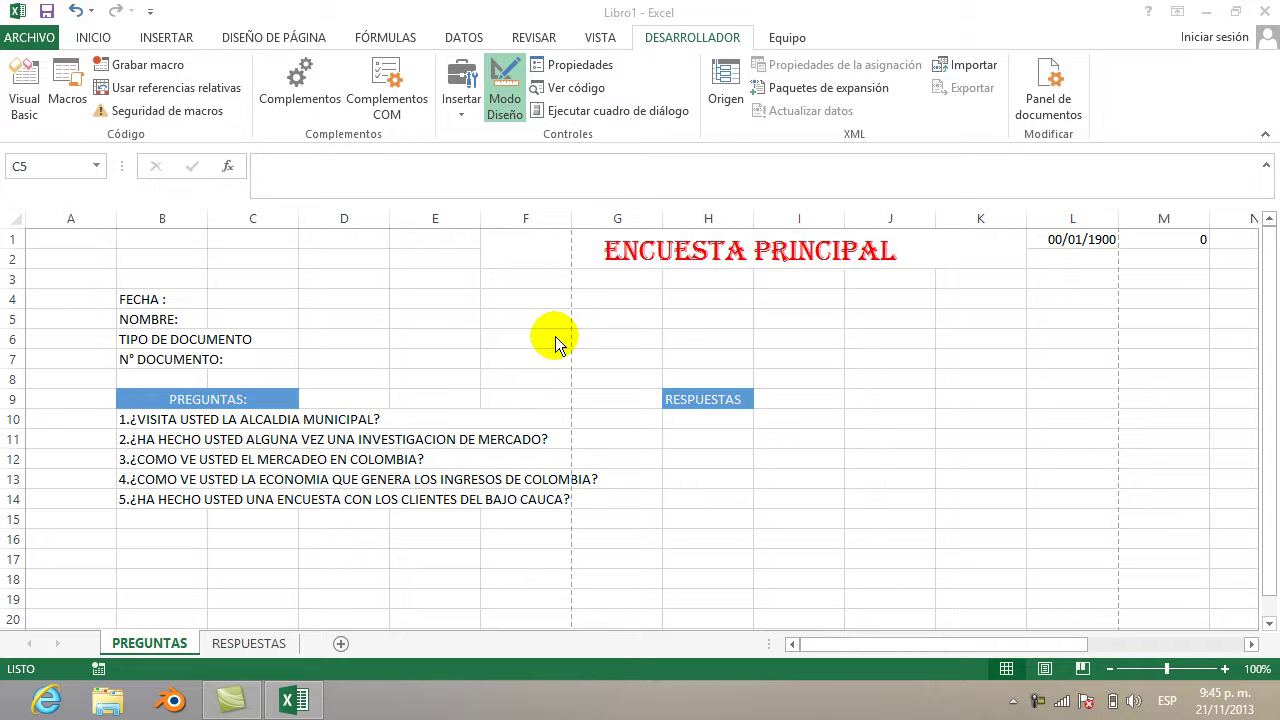
# Fill in the emptied PREGUNTAS form's FECHA in C4 with 12/03/2013 and enter the respondent's name in C5
pyautogui.click(247, 291)
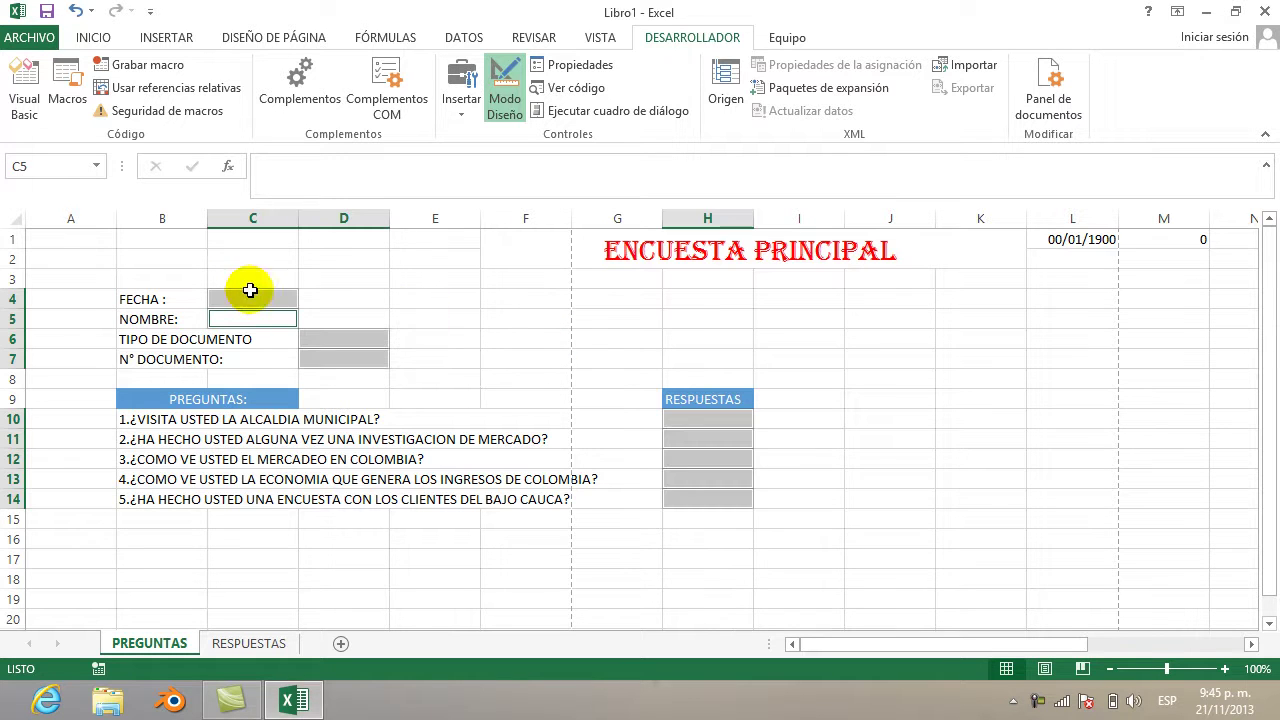
pyautogui.click(318, 300)
pyautogui.click(253, 300)
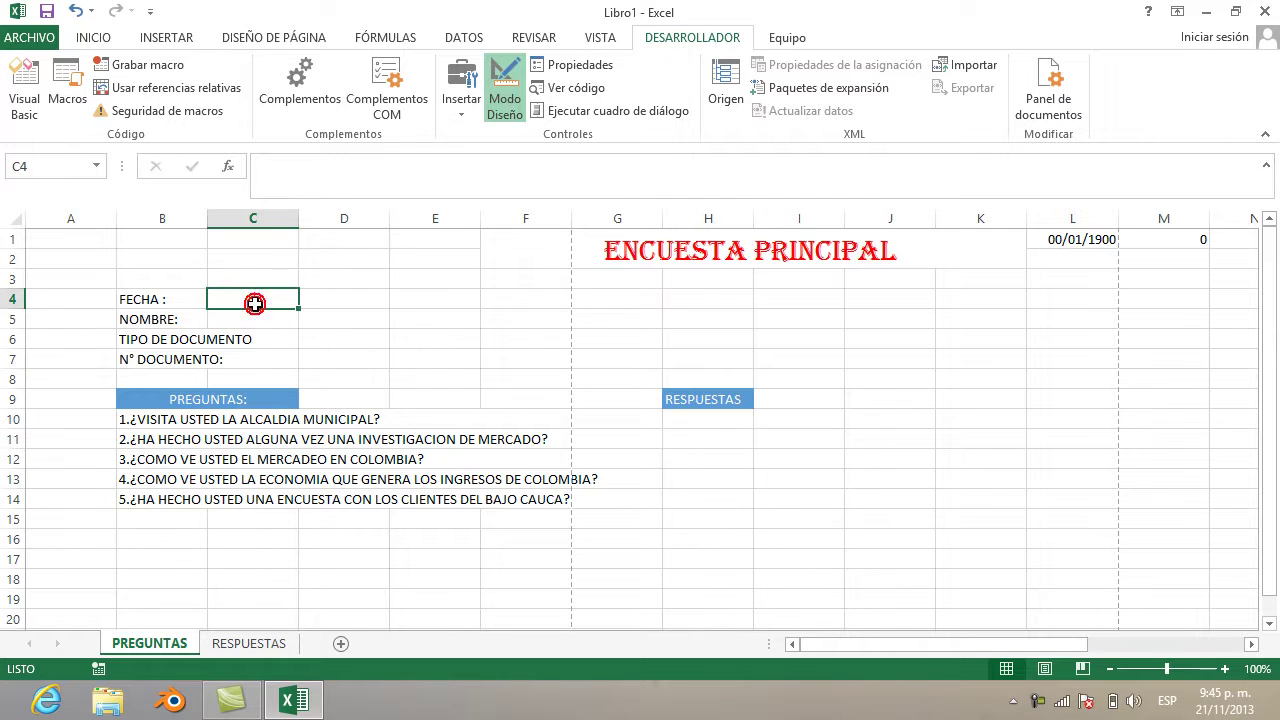
pyautogui.write('12/03/2013')
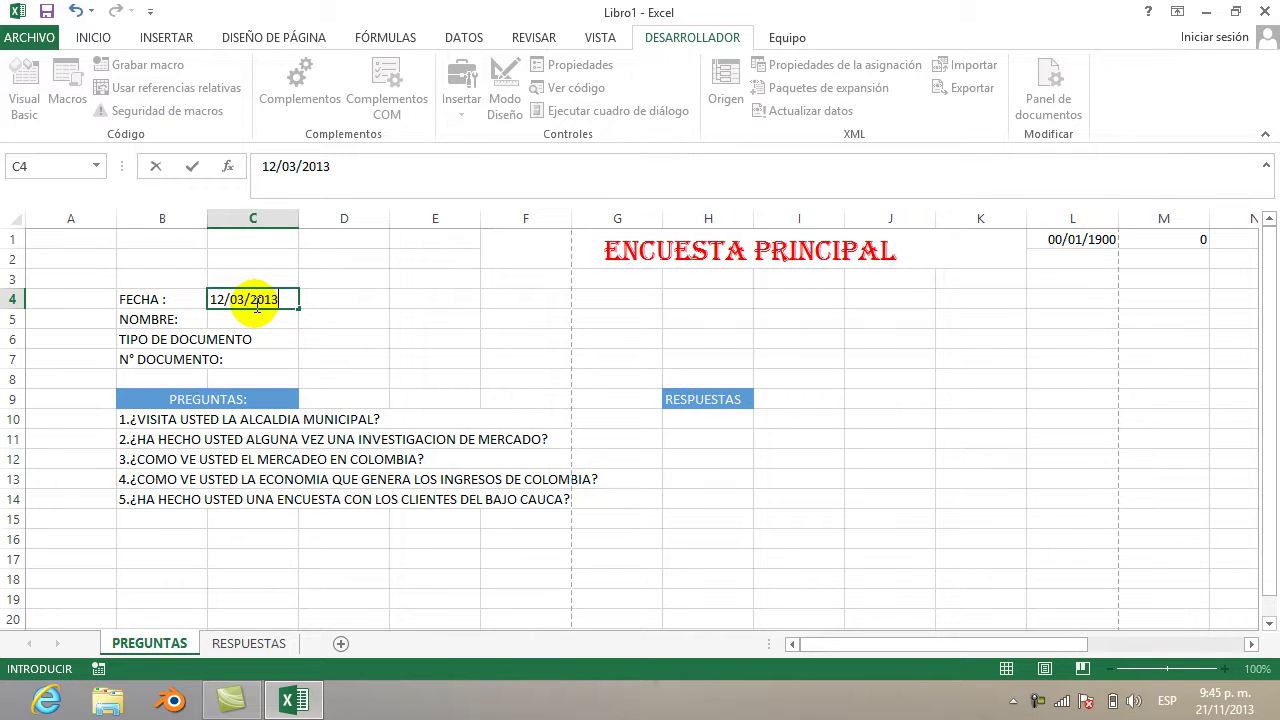
pyautogui.click(265, 325)
pyautogui.write('LUIS')
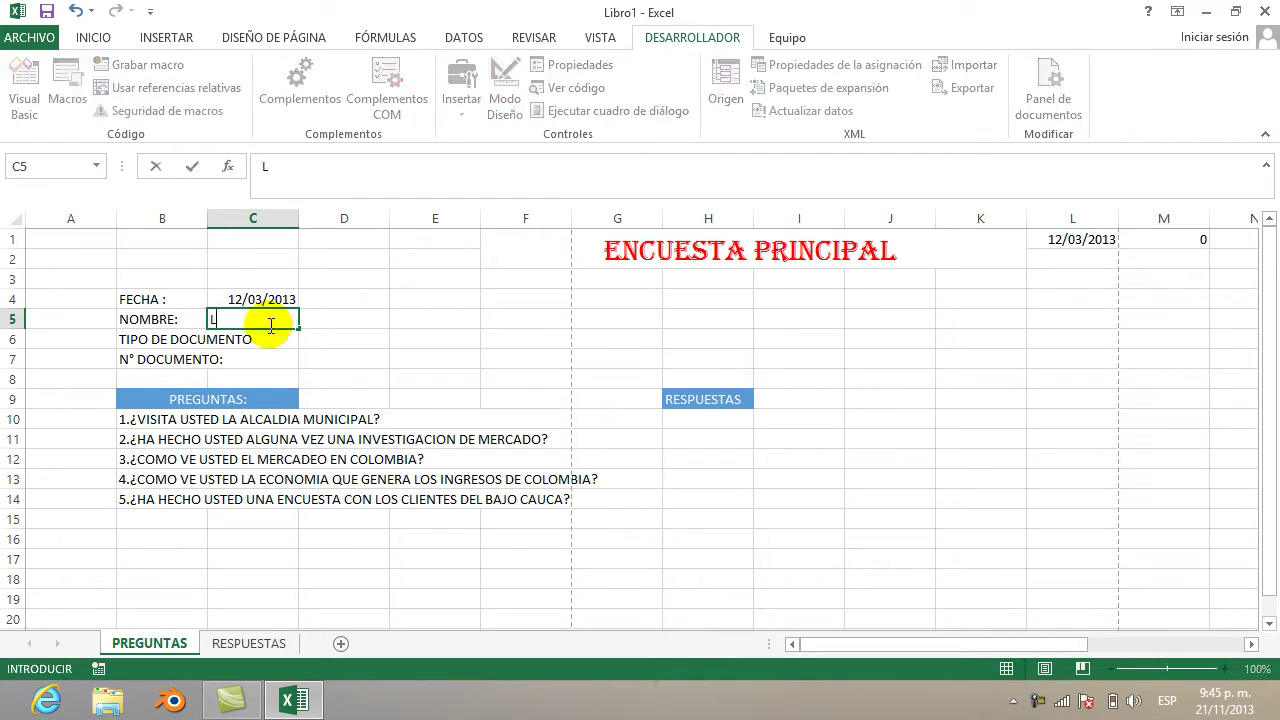
# Choose C.C as the TIPO DE DOCUMENTO in D6 and enter the respondent's document number in D7
pyautogui.click(329, 342)
pyautogui.click(397, 339)
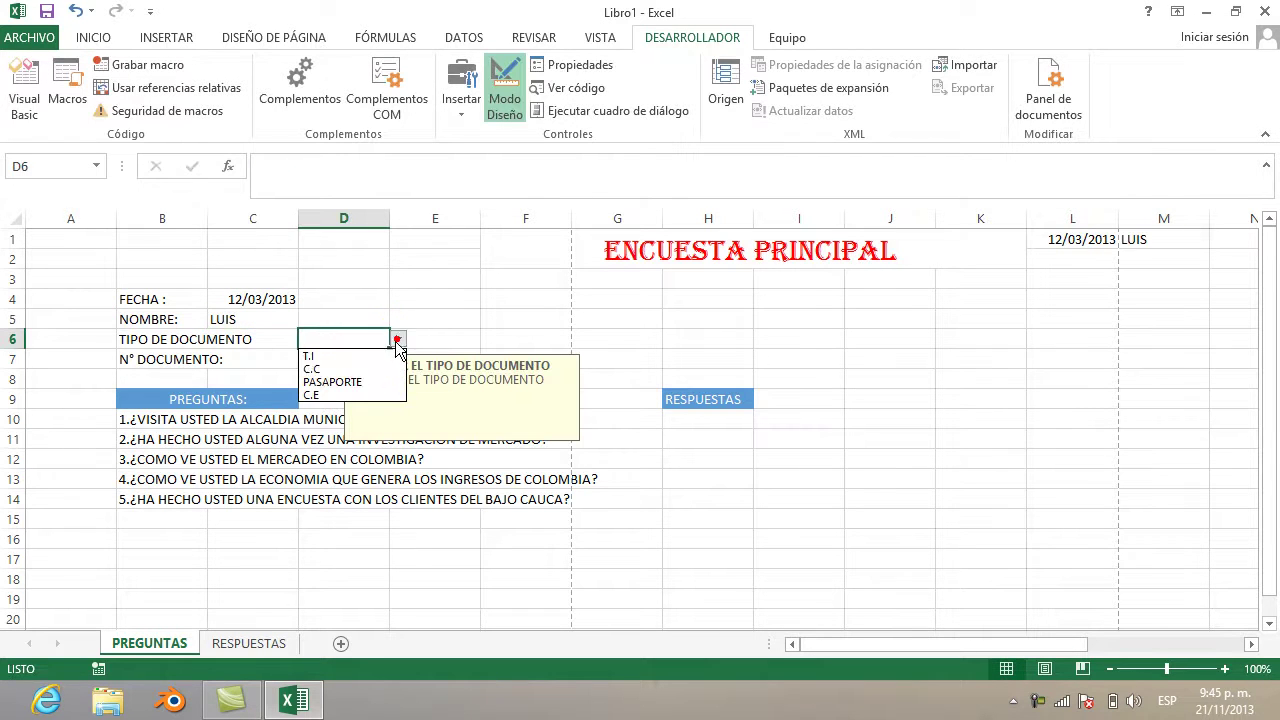
pyautogui.click(374, 370)
pyautogui.click(329, 358)
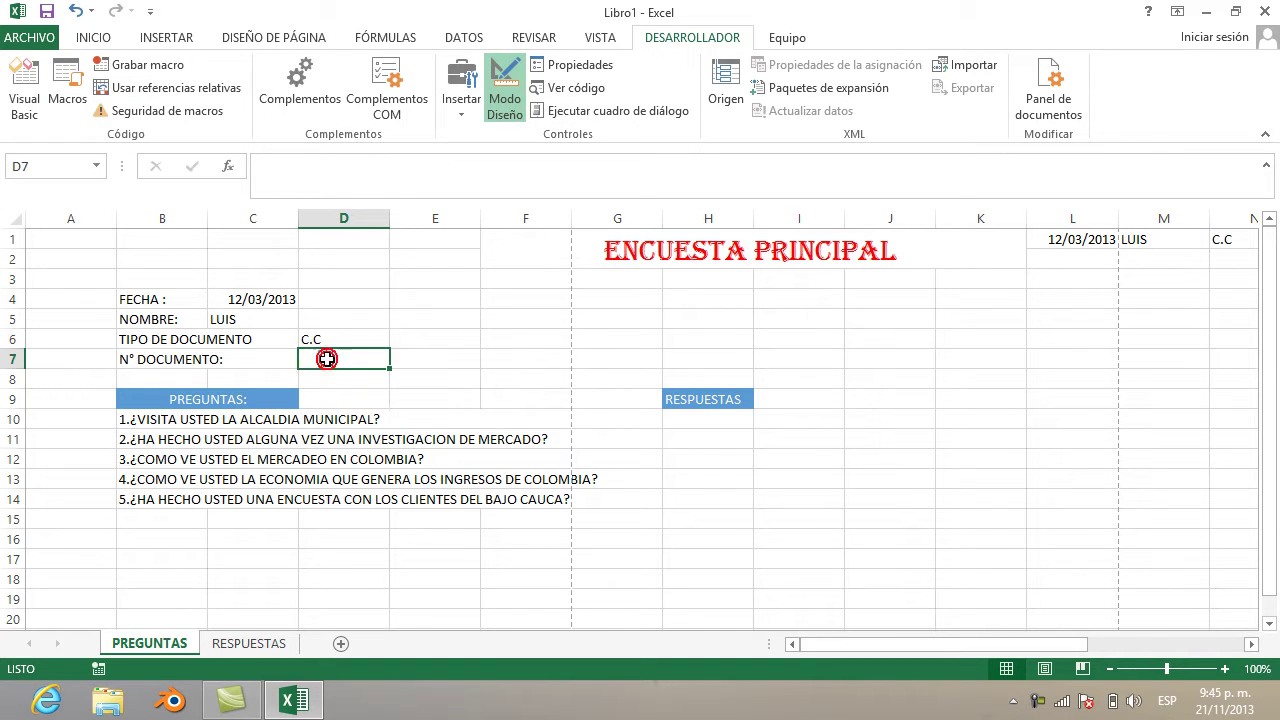
pyautogui.write('12345')
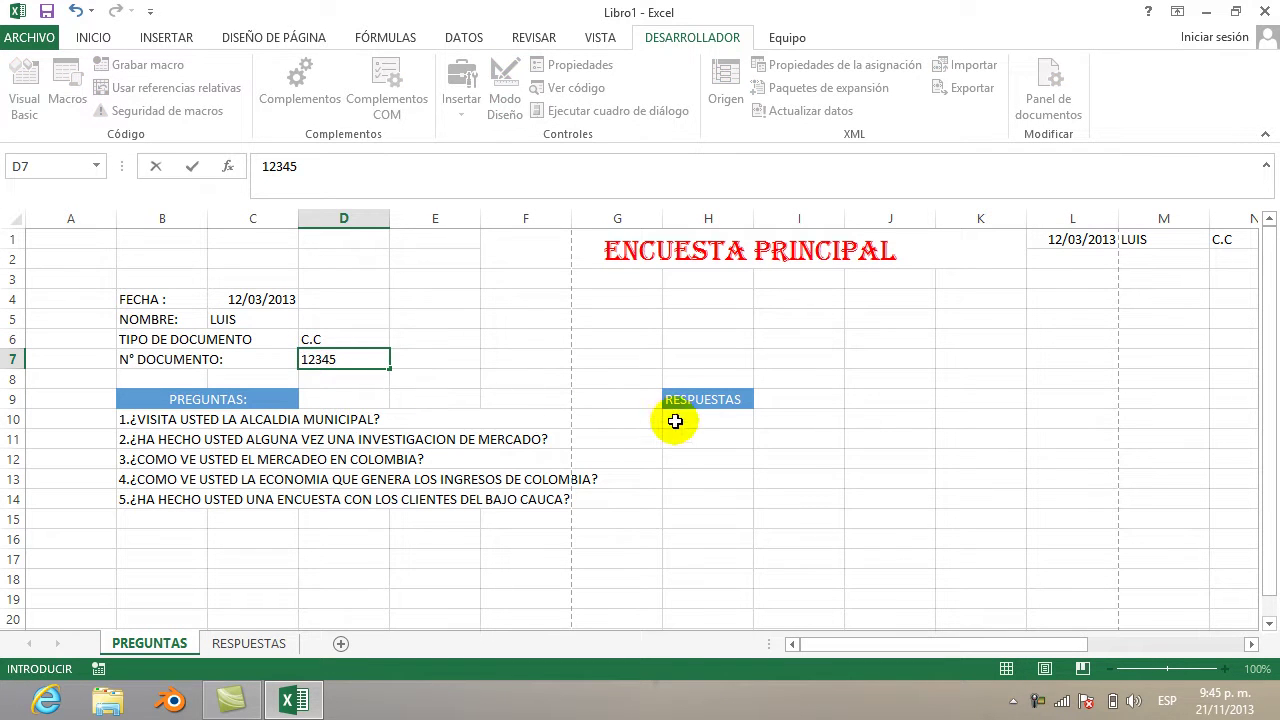
# Choose NO as the answer to question 1 in H10 and EXCELENTE for question 3 in H12
pyautogui.click(709, 425)
pyautogui.click(762, 419)
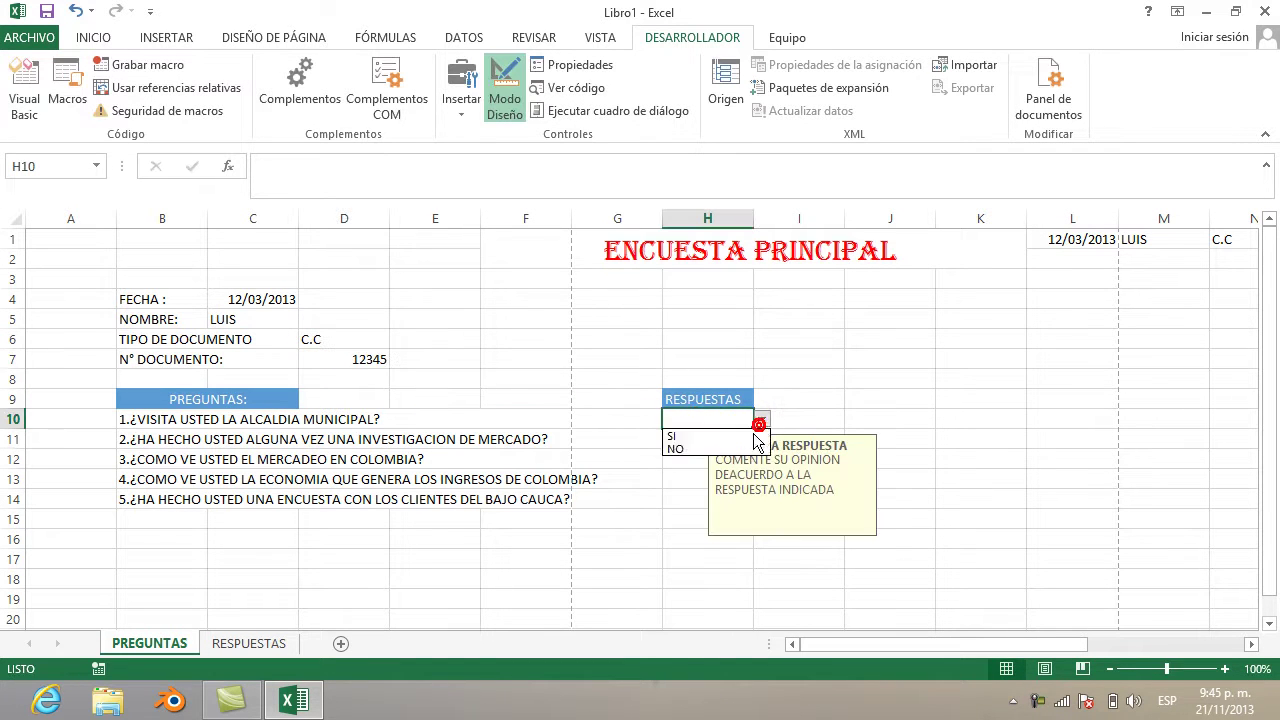
pyautogui.click(733, 445)
pyautogui.click(697, 458)
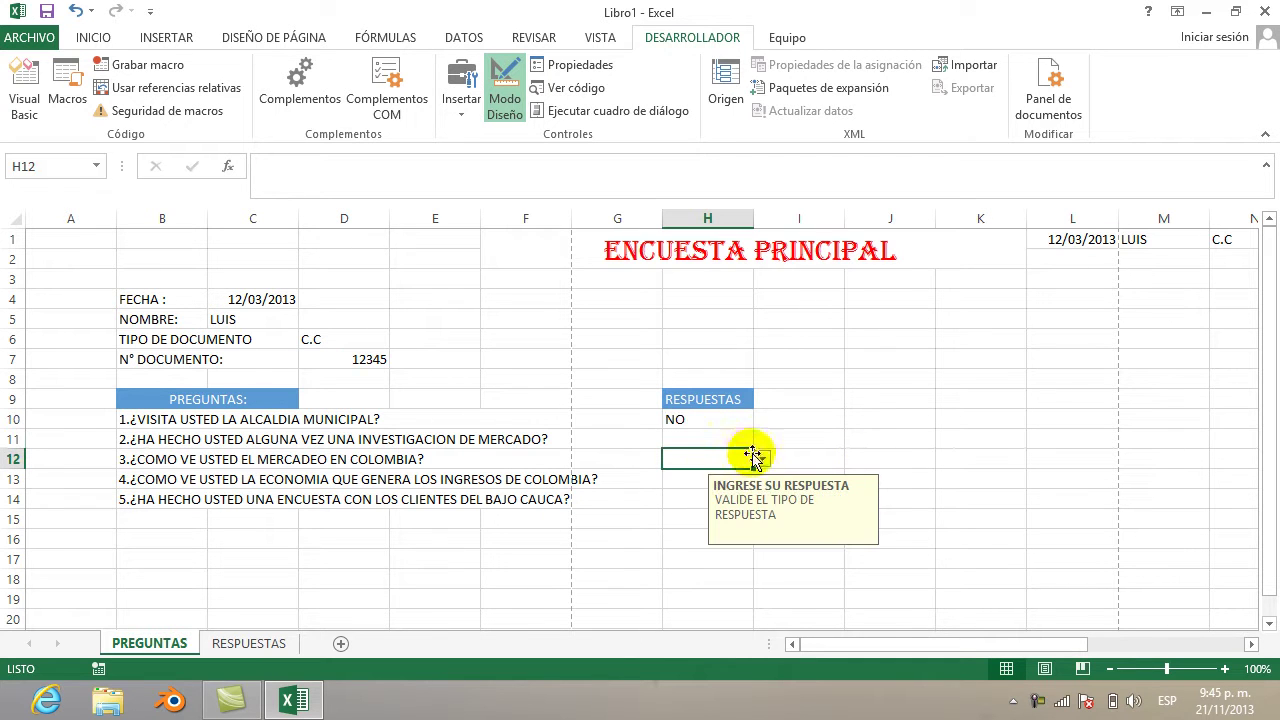
pyautogui.click(765, 458)
pyautogui.click(743, 476)
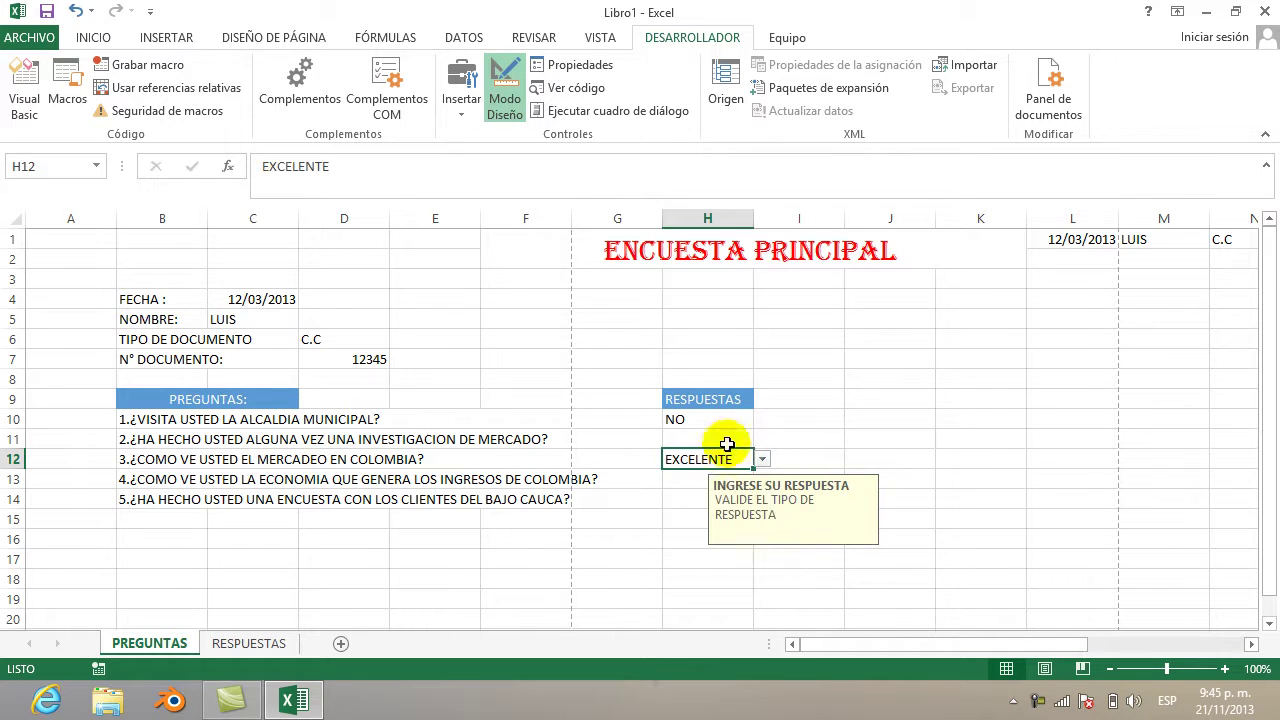
# Choose SI as the answer to question 2 in H11 and BUENO for question 4 in H13
pyautogui.click(725, 440)
pyautogui.click(762, 439)
pyautogui.click(737, 452)
pyautogui.click(690, 478)
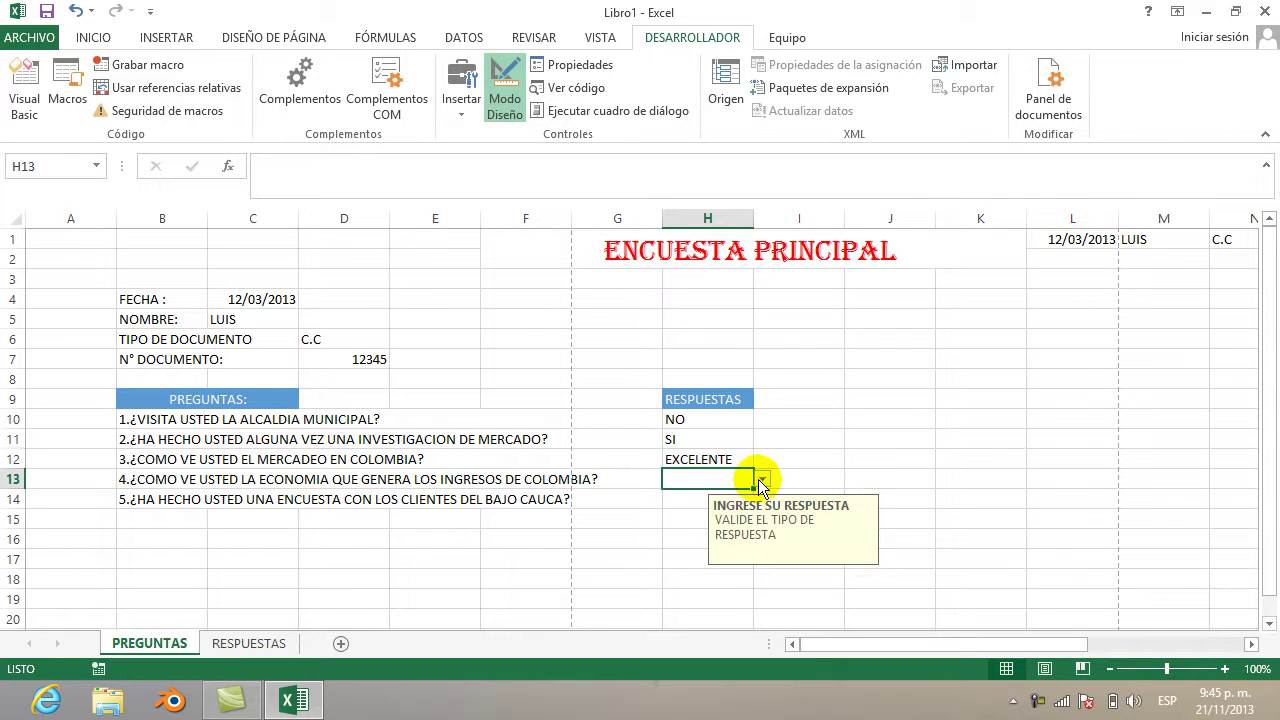
pyautogui.click(762, 479)
pyautogui.click(731, 510)
pyautogui.press('Return')
# Choose SI as the answer to question 5 in H14
pyautogui.click(686, 503)
pyautogui.click(770, 502)
pyautogui.click(737, 504)
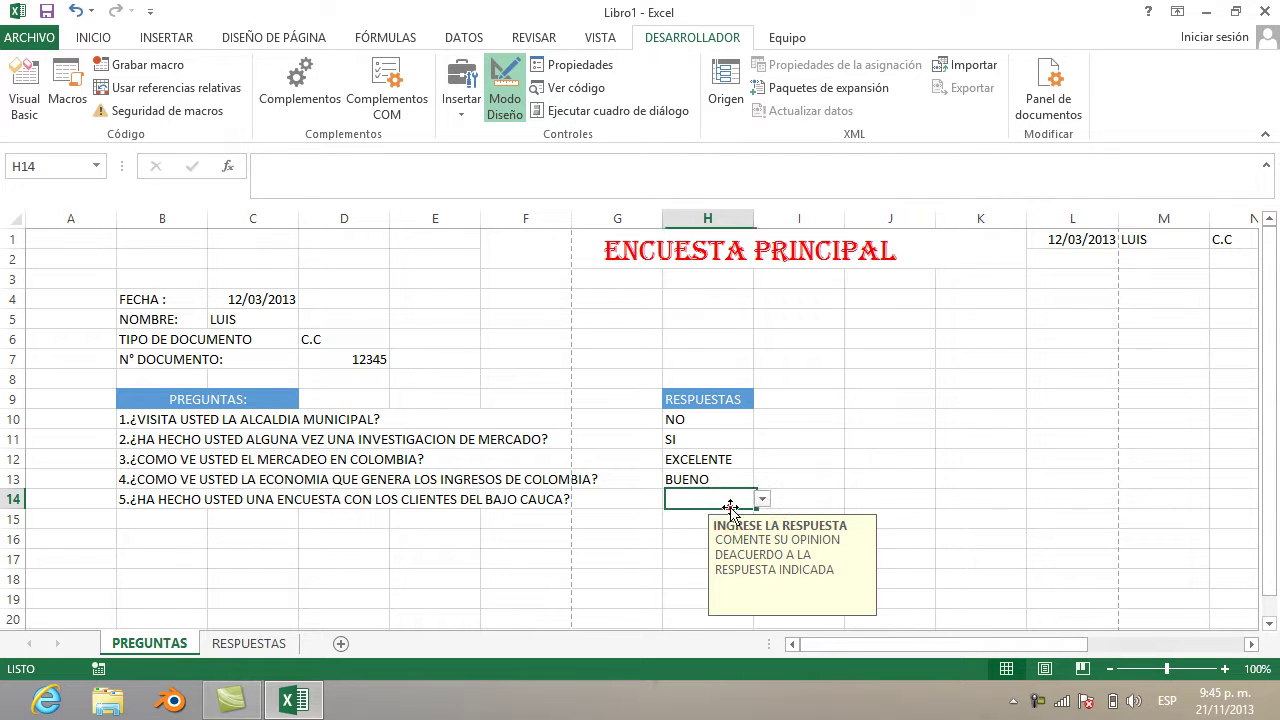
pyautogui.click(761, 500)
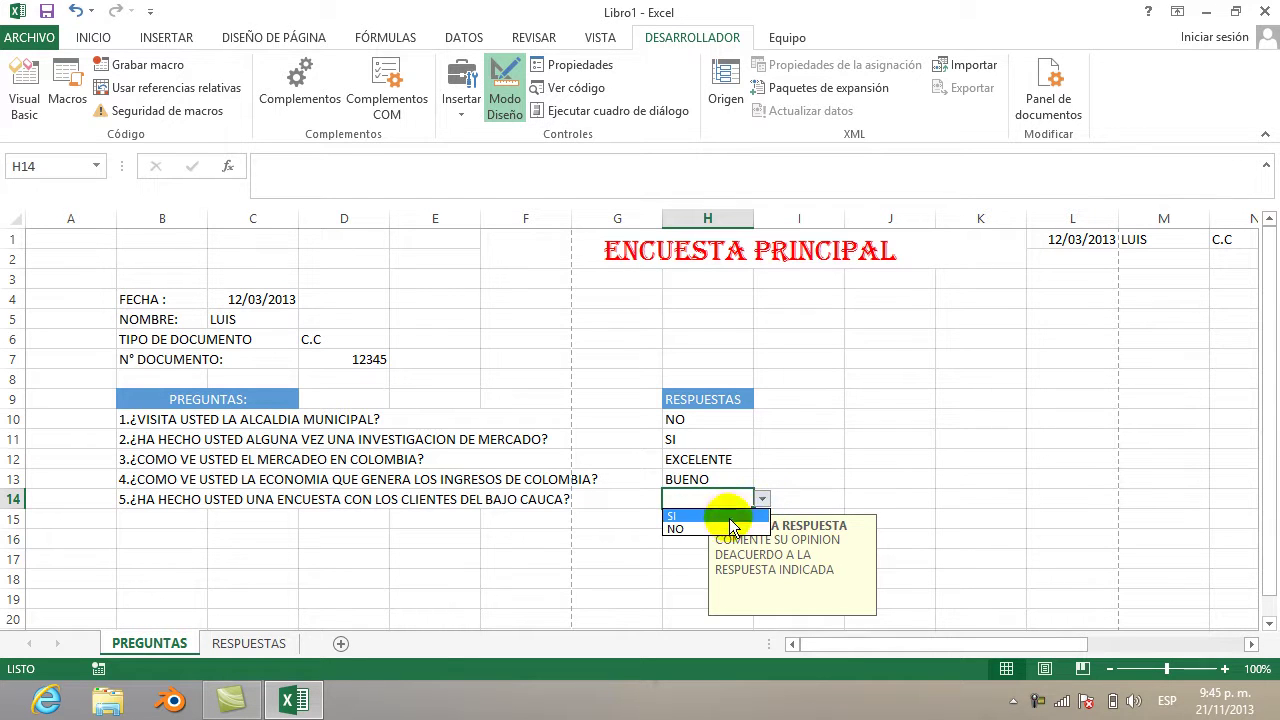
pyautogui.click(721, 511)
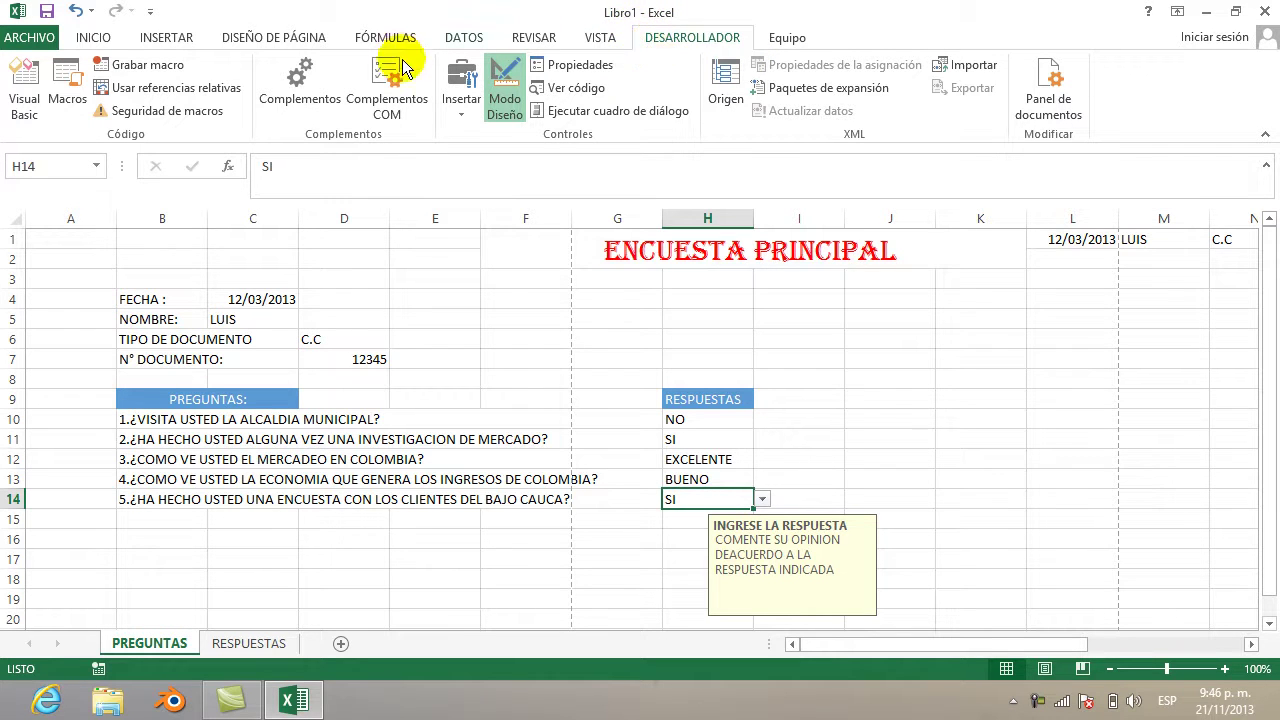
# Open the ribbon customization options and browse the commands that are not in the ribbon
pyautogui.click(37, 38)
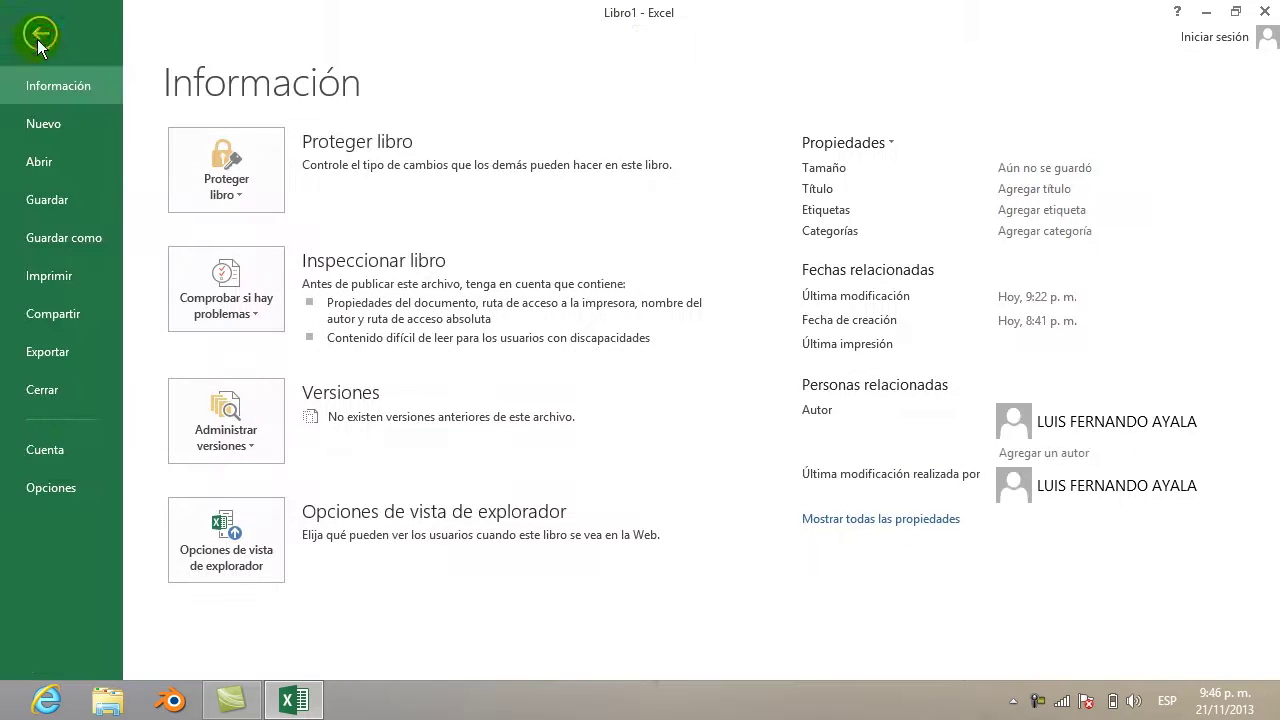
pyautogui.click(82, 486)
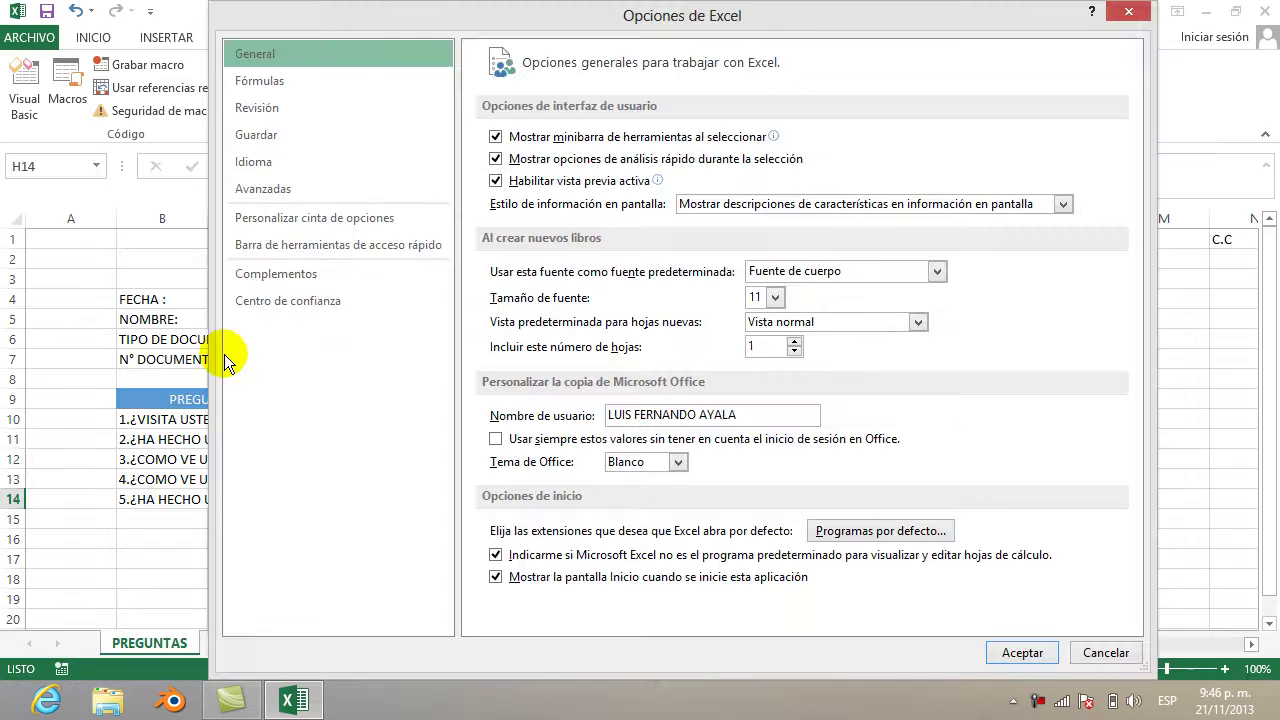
pyautogui.click(293, 218)
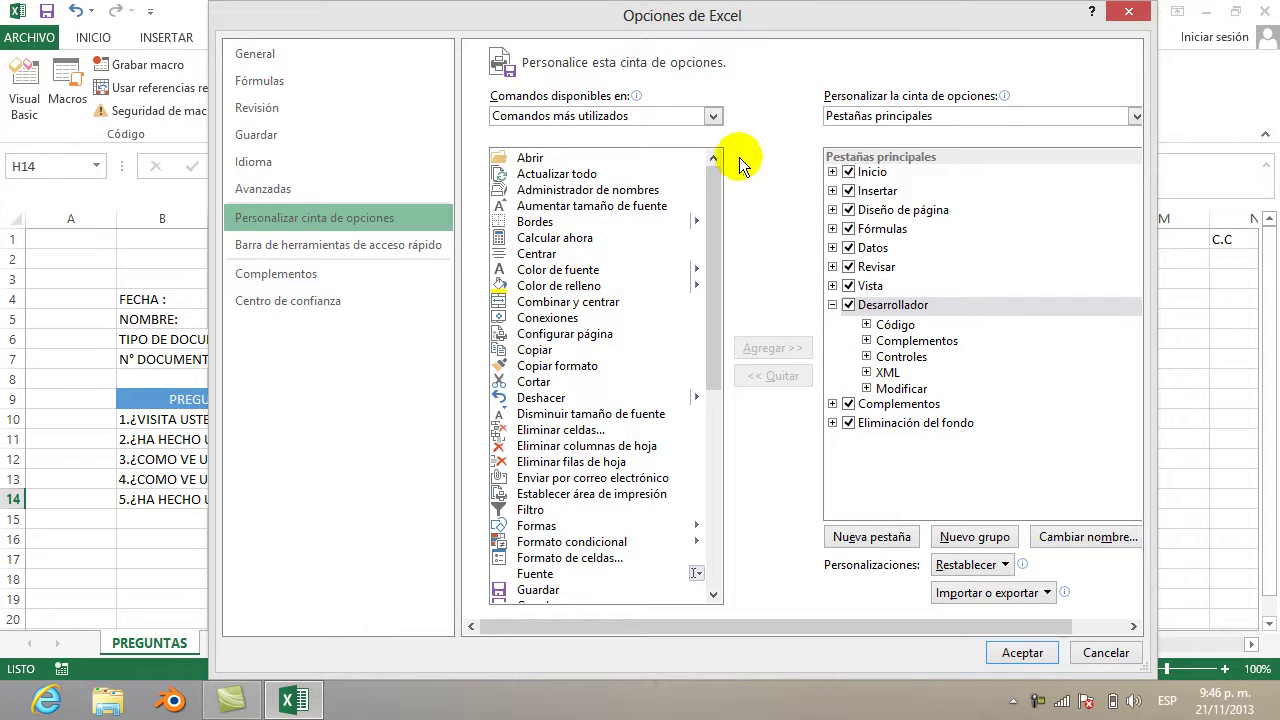
pyautogui.click(711, 118)
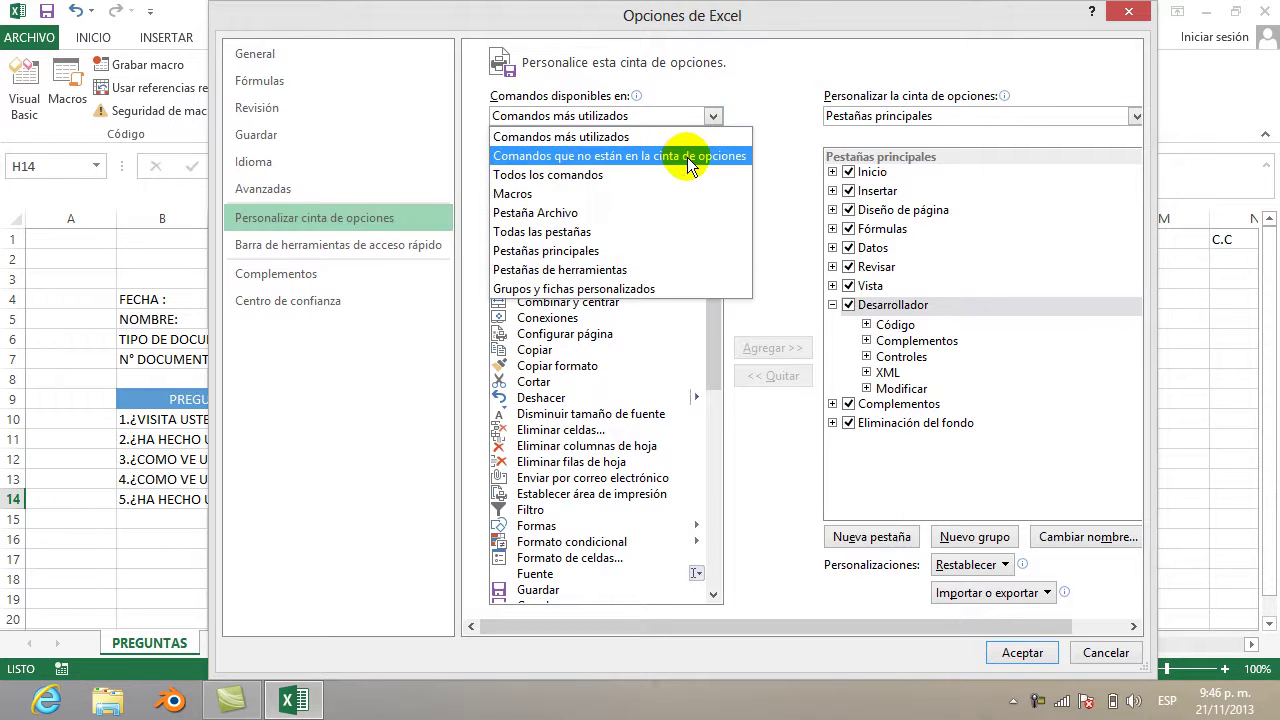
pyautogui.click(688, 158)
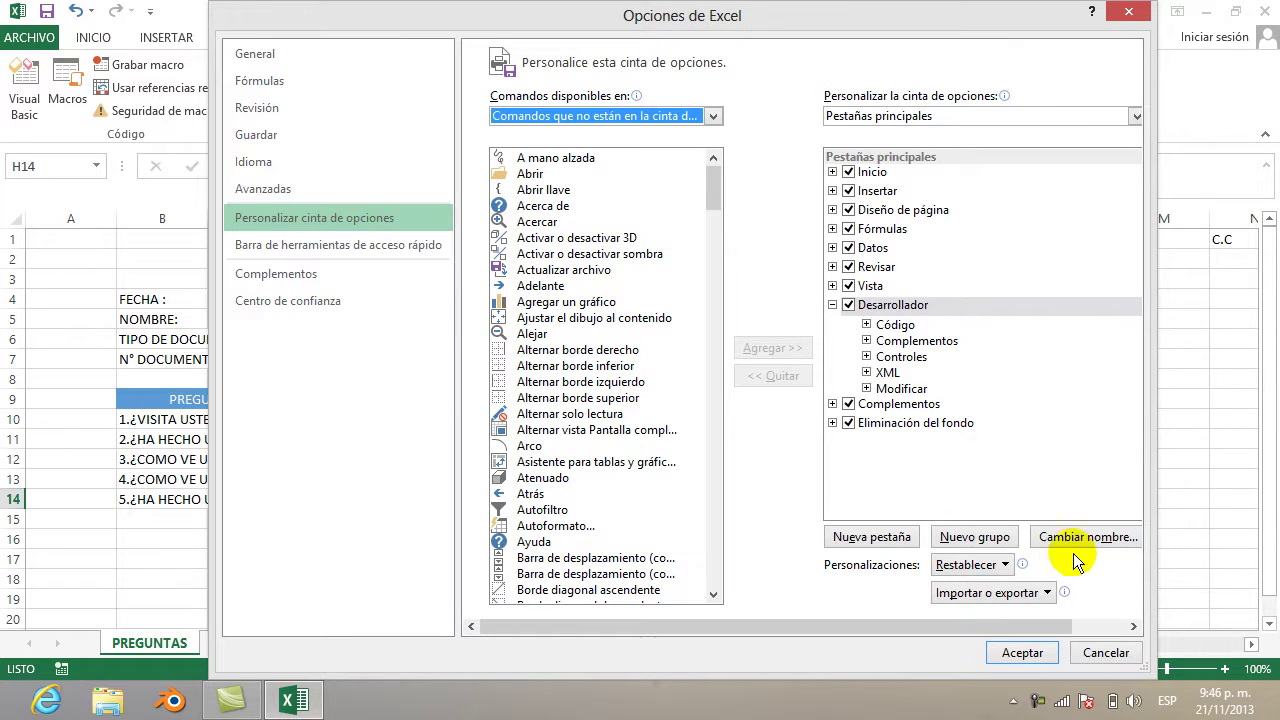
pyautogui.moveTo(704, 202); pyautogui.dragTo(708, 211)
pyautogui.click(969, 680)
pyautogui.click(1038, 702)
pyautogui.click(1038, 704)
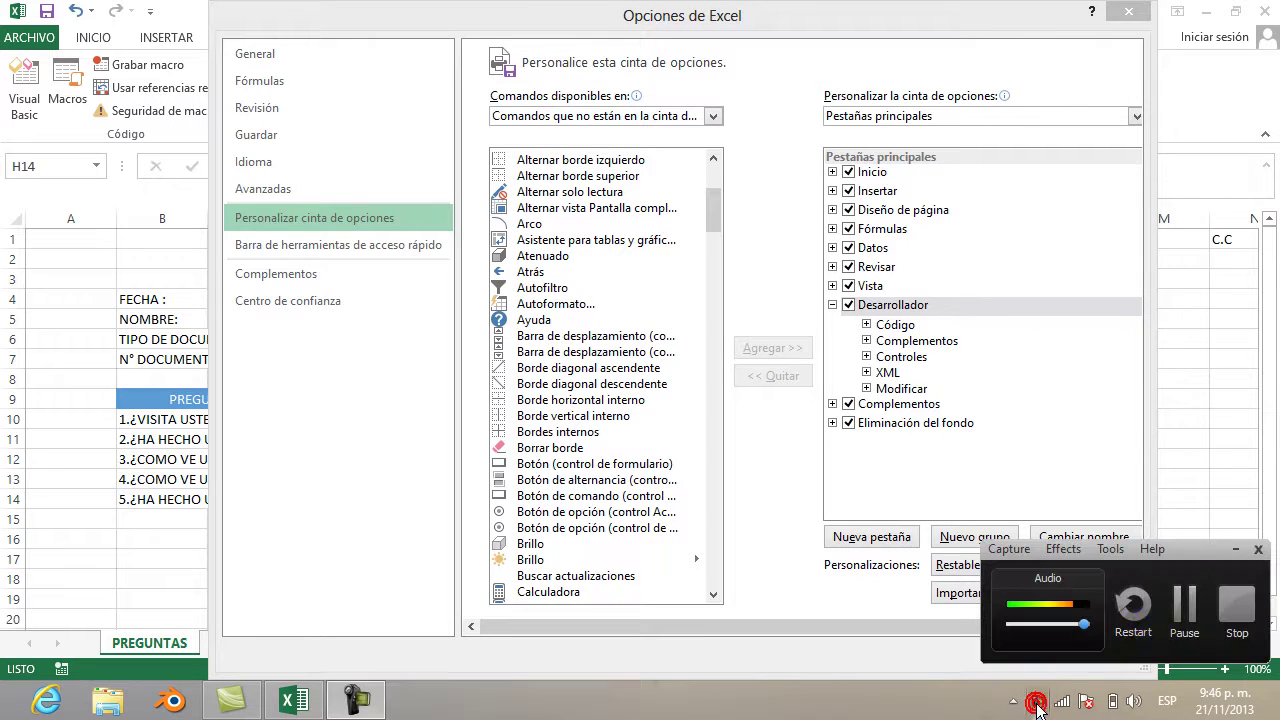
pyautogui.click(1183, 615)
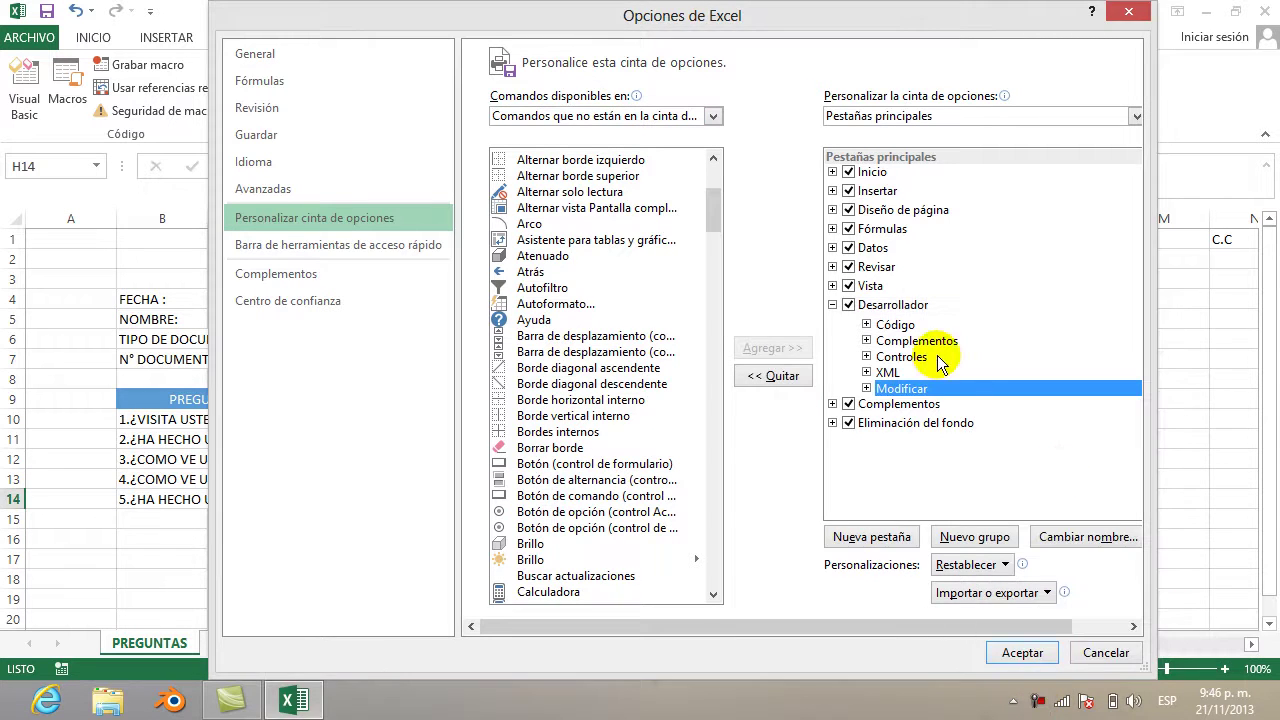
# Turn the Desarrollador tab off and back on among the ribbon's main tabs, and accept the options
pyautogui.click(850, 307)
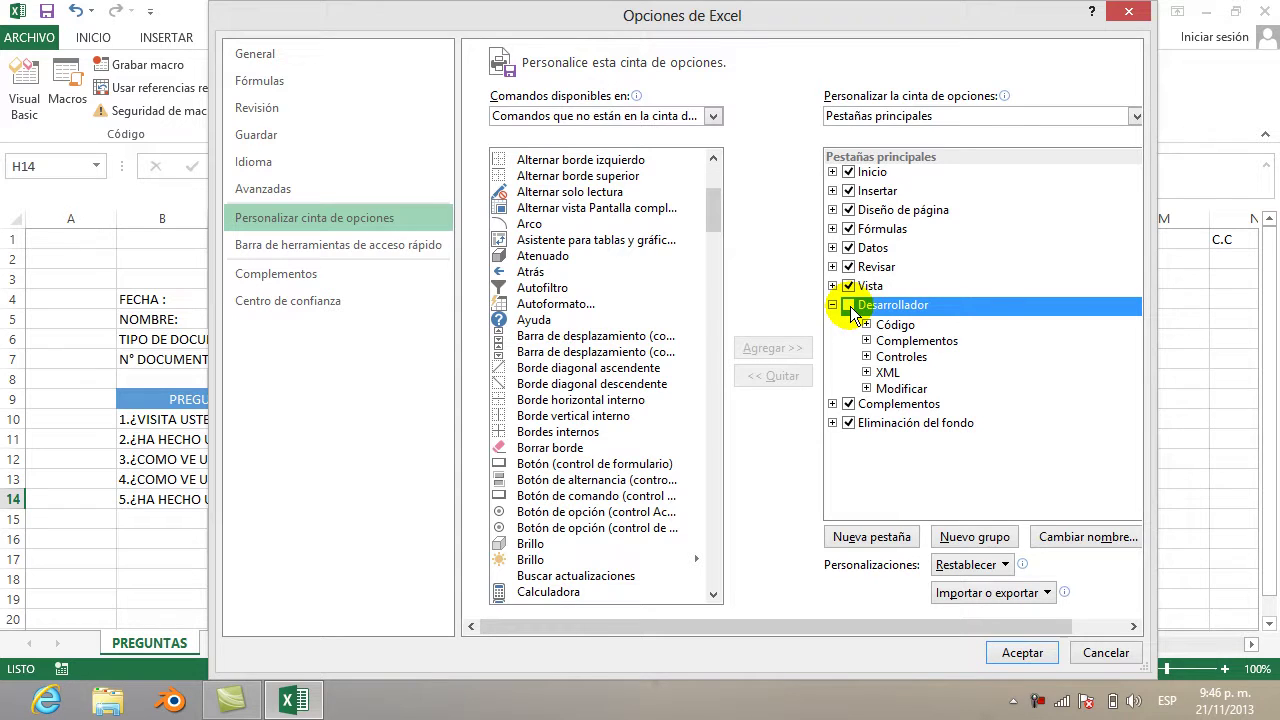
pyautogui.click(849, 306)
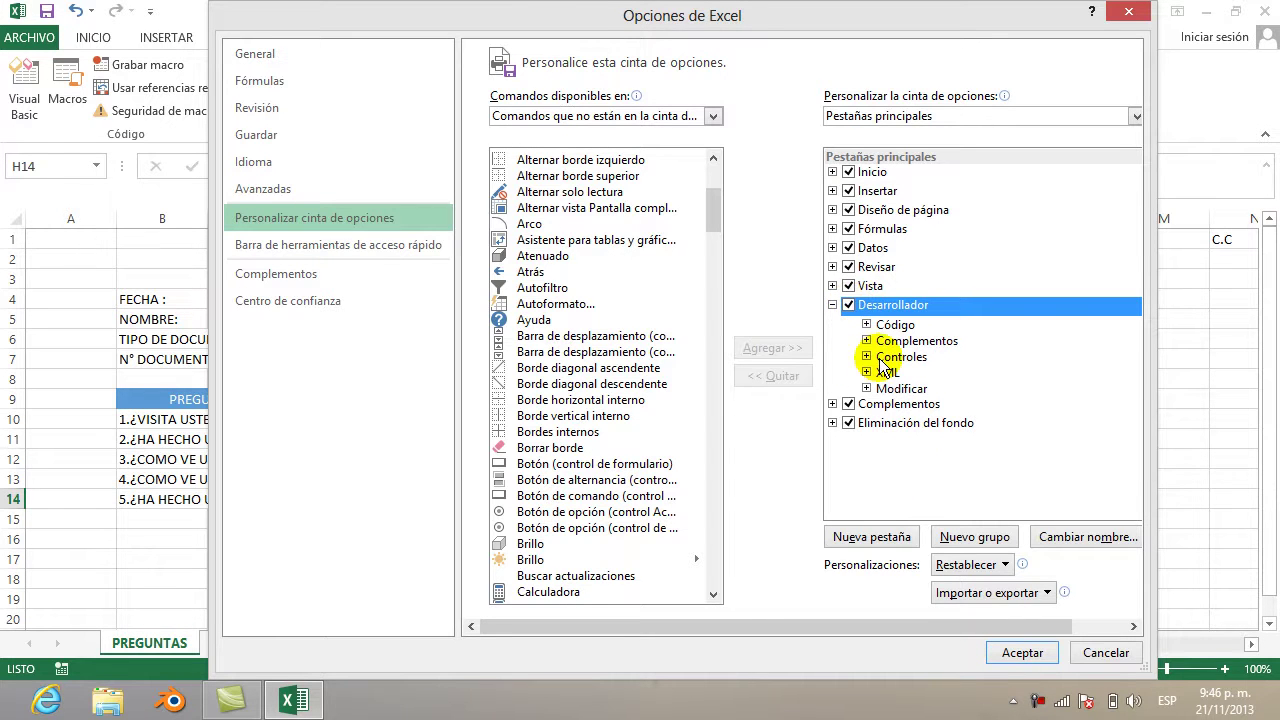
pyautogui.click(1020, 652)
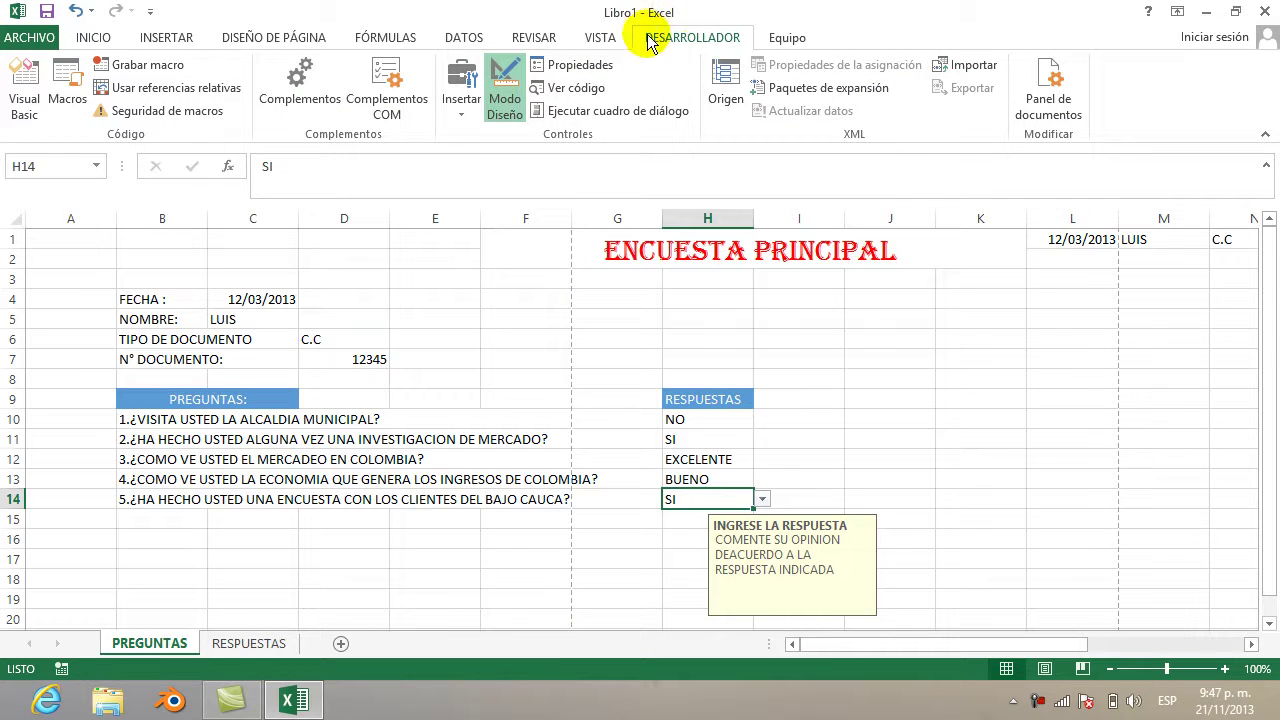
# Insert a form-control button across K8:L9 on the PREGUNTAS sheet and assign the ALMACENAR macro to it
pyautogui.click(463, 108)
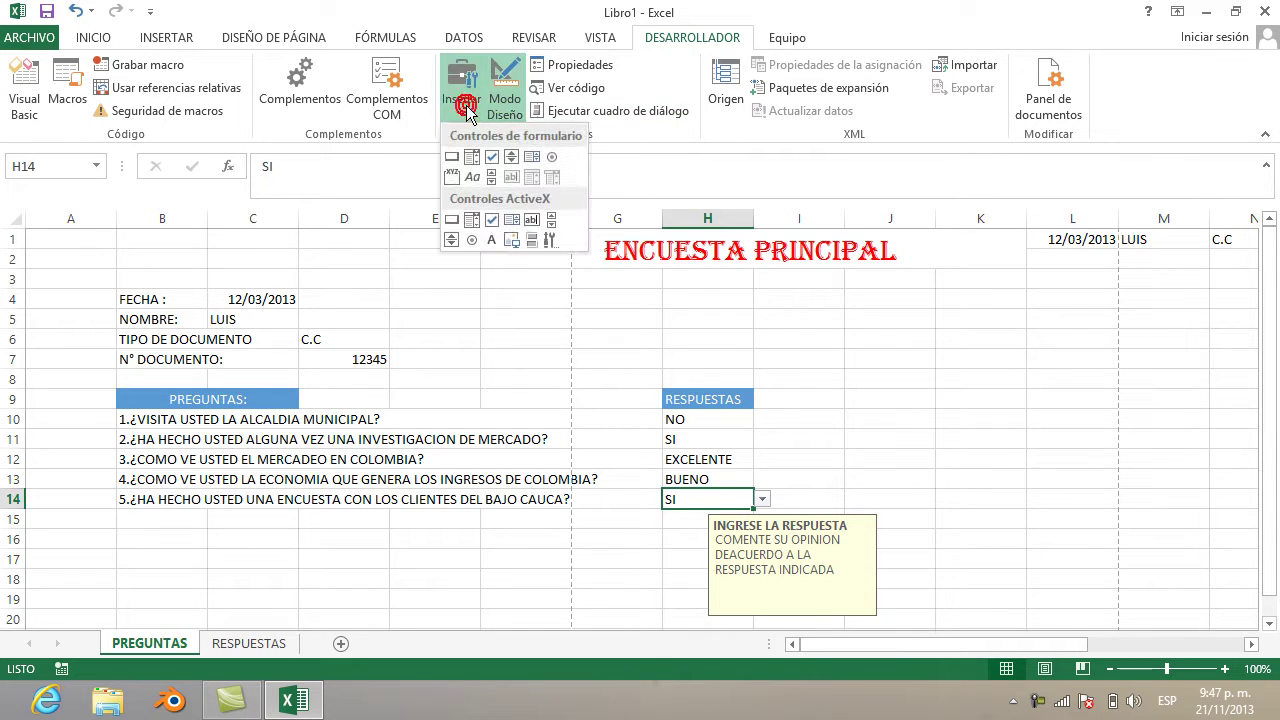
pyautogui.click(451, 163)
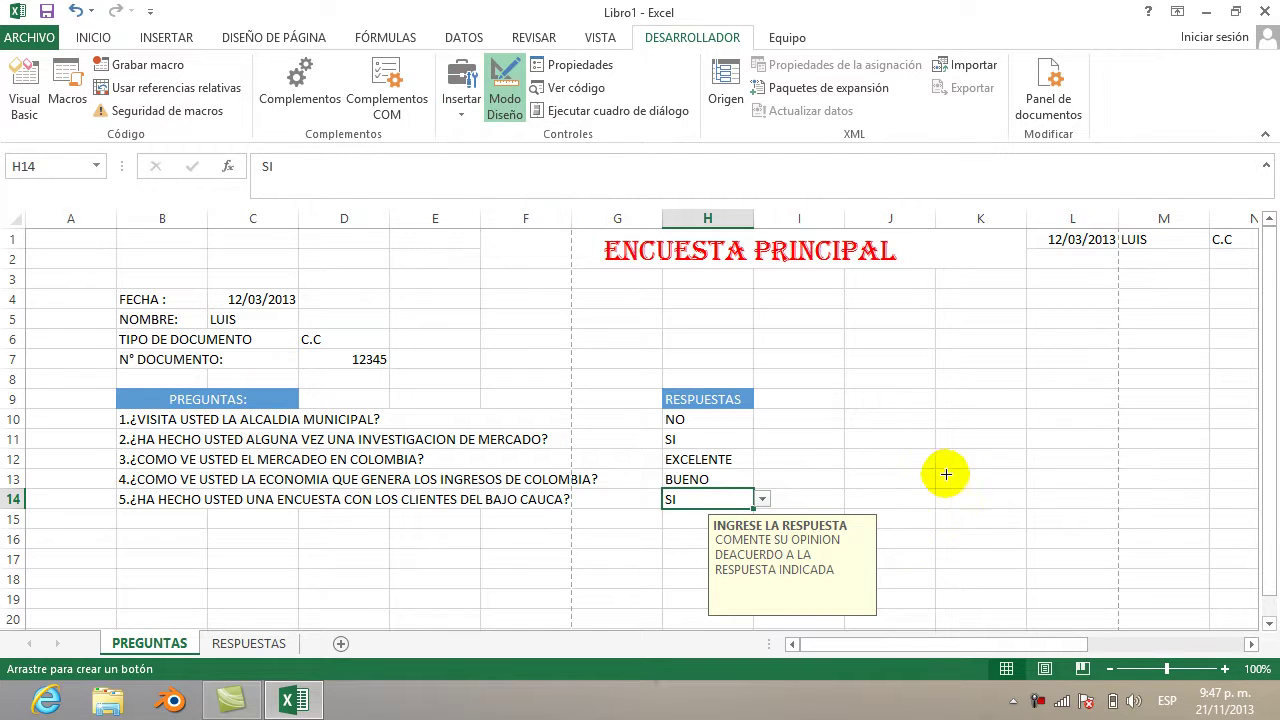
pyautogui.moveTo(932, 368); pyautogui.dragTo(1119, 413)
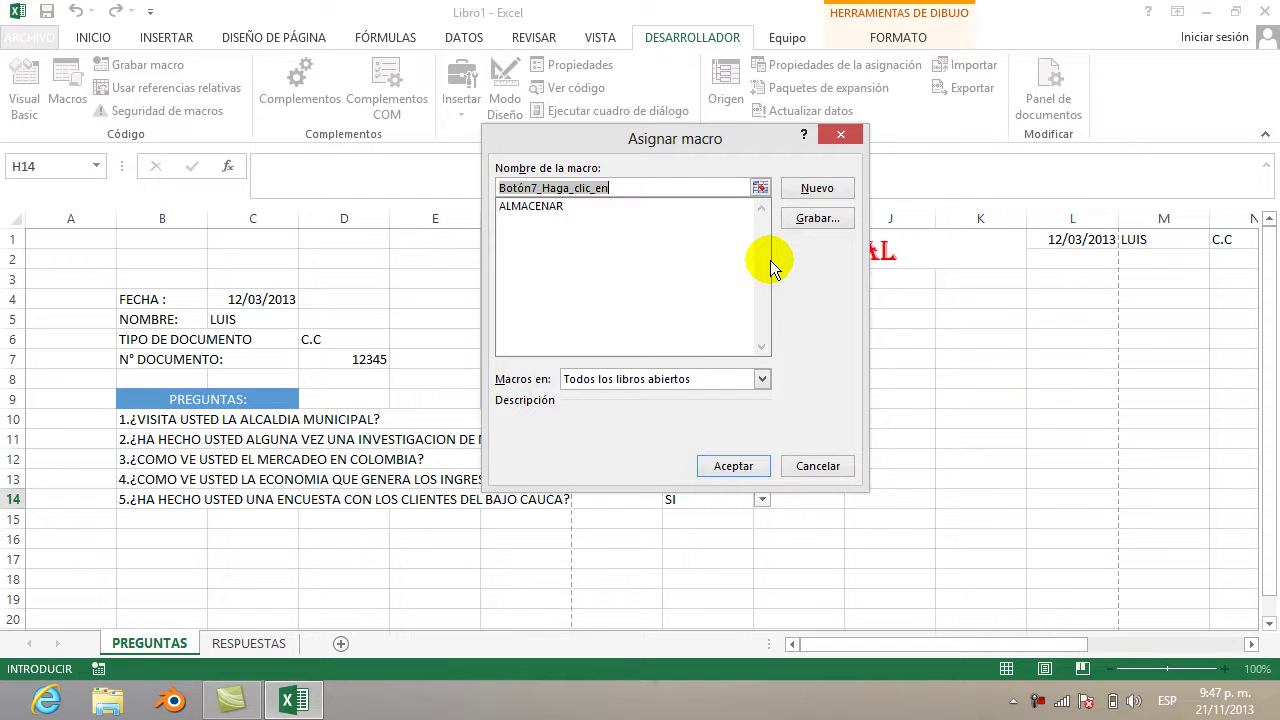
pyautogui.click(613, 205)
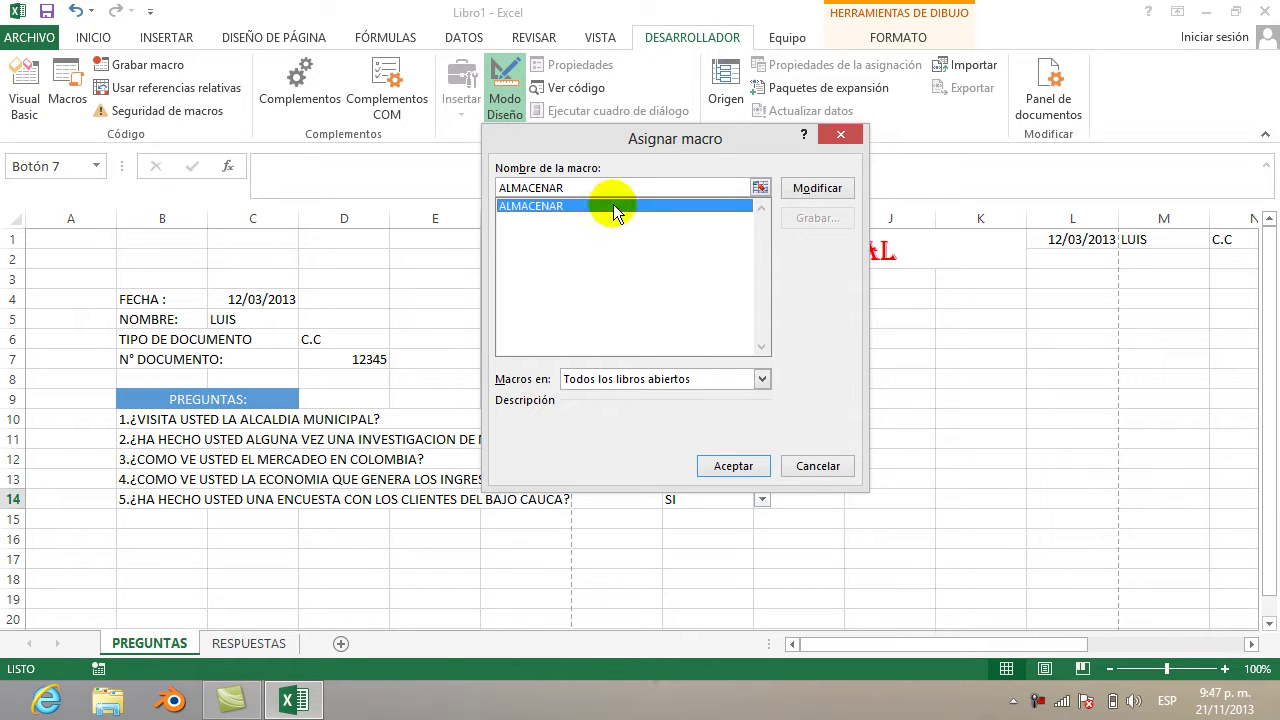
pyautogui.click(716, 461)
pyautogui.click(975, 452)
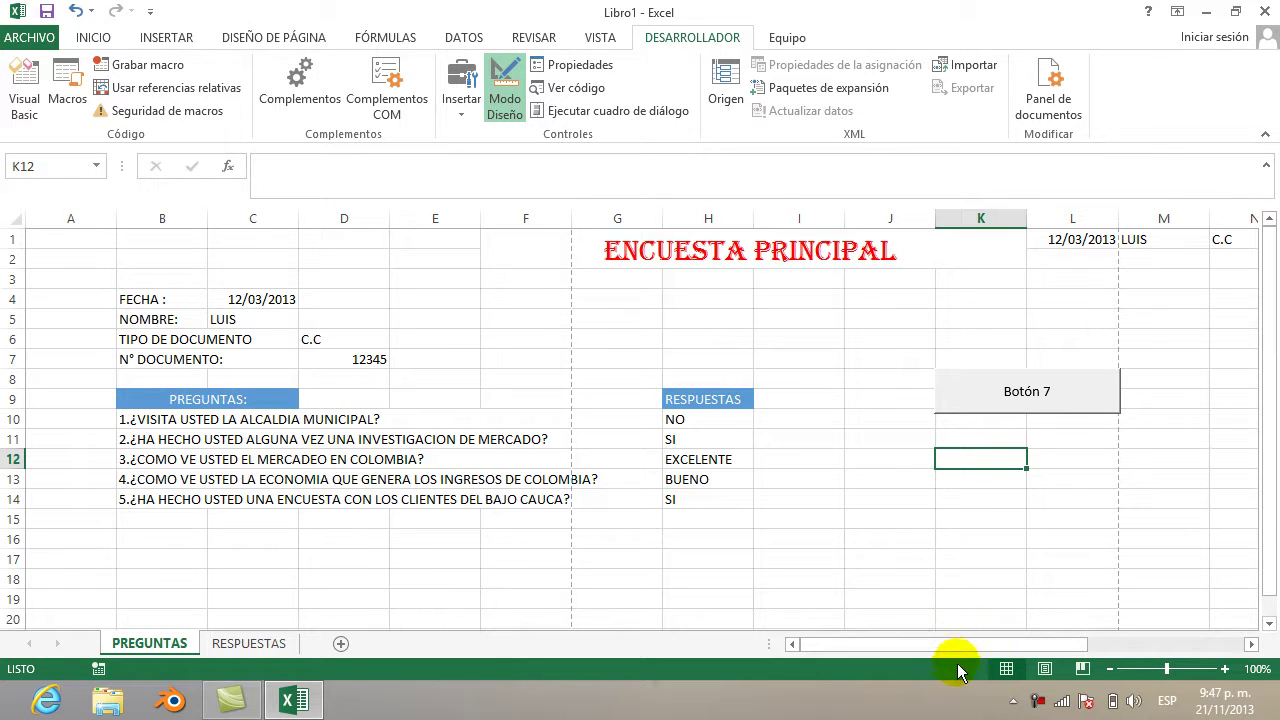
# With A2 selected on RESPUESTAS, run ALMACENAR from the new PREGUNTAS button and check the stored row
pyautogui.moveTo(954, 641); pyautogui.dragTo(1071, 209)
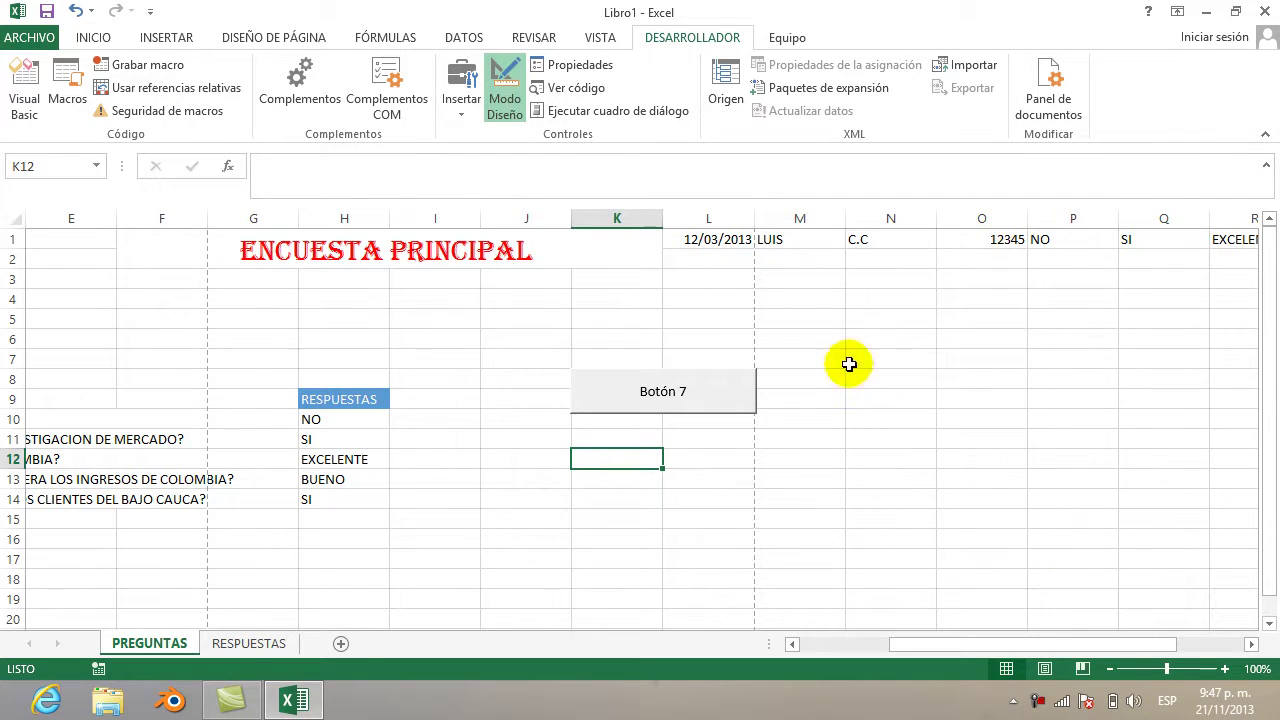
pyautogui.click(240, 643)
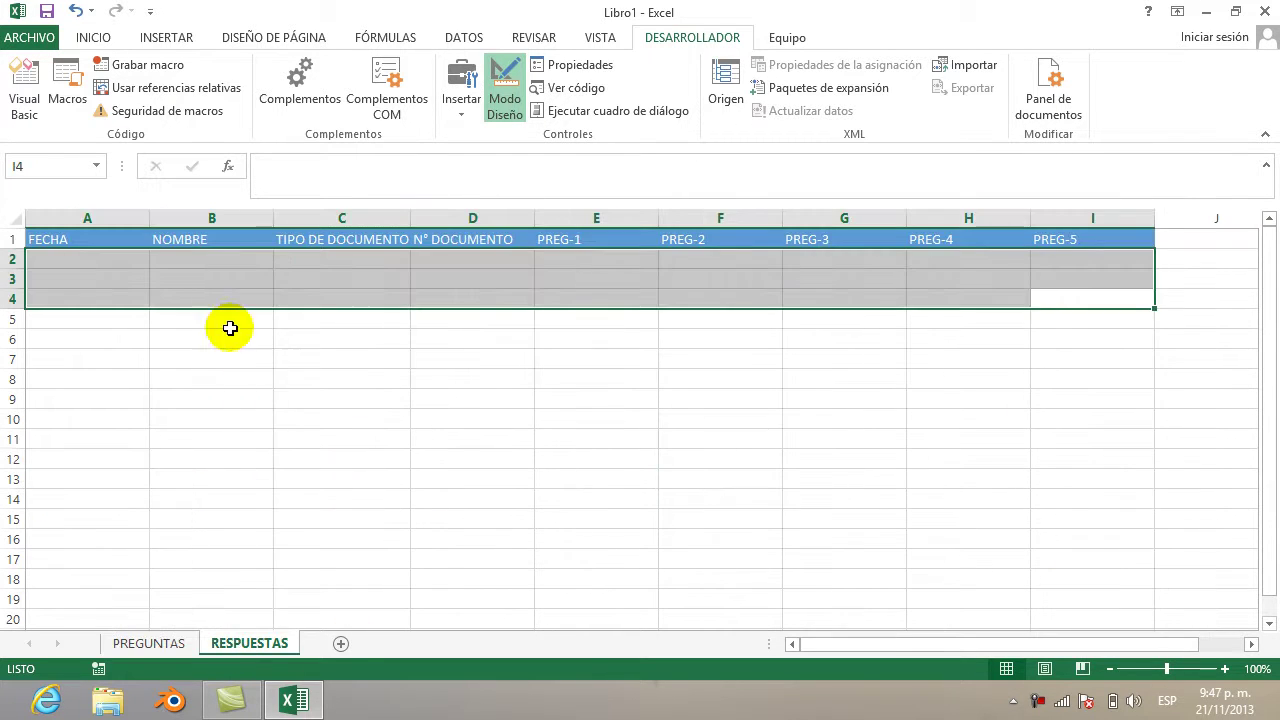
pyautogui.click(131, 320)
pyautogui.click(110, 265)
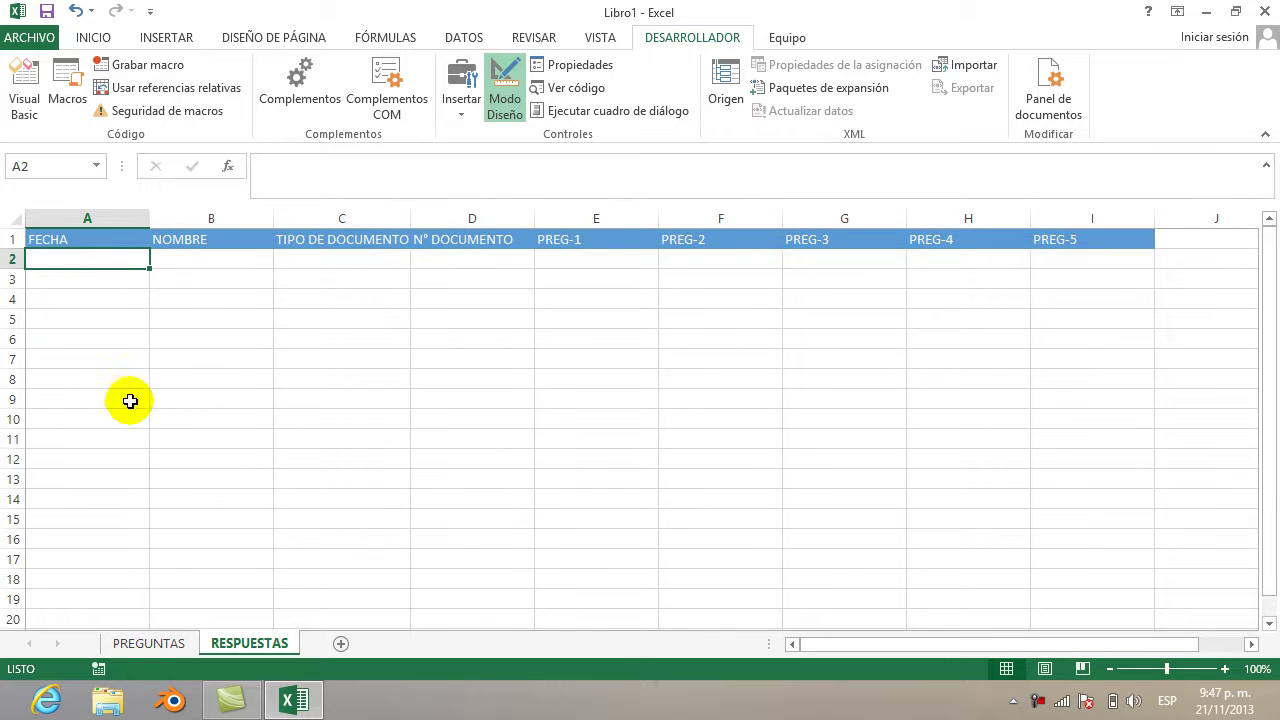
pyautogui.click(152, 643)
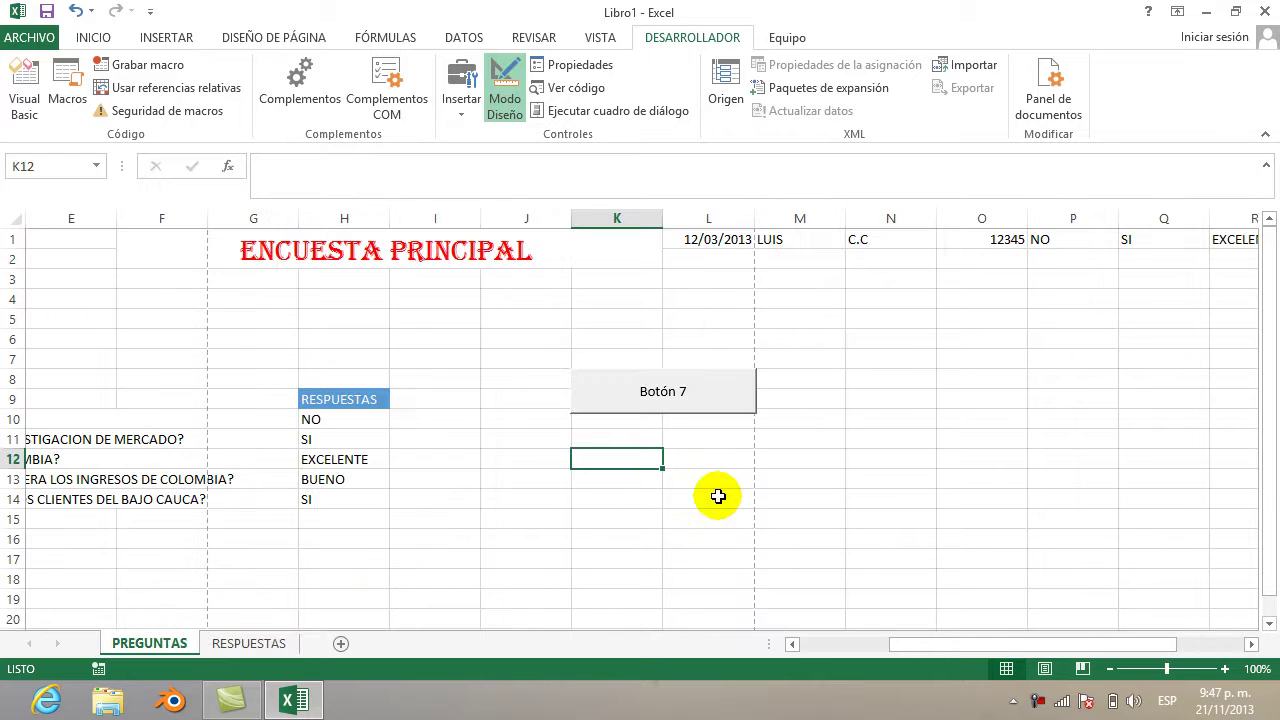
pyautogui.click(726, 405)
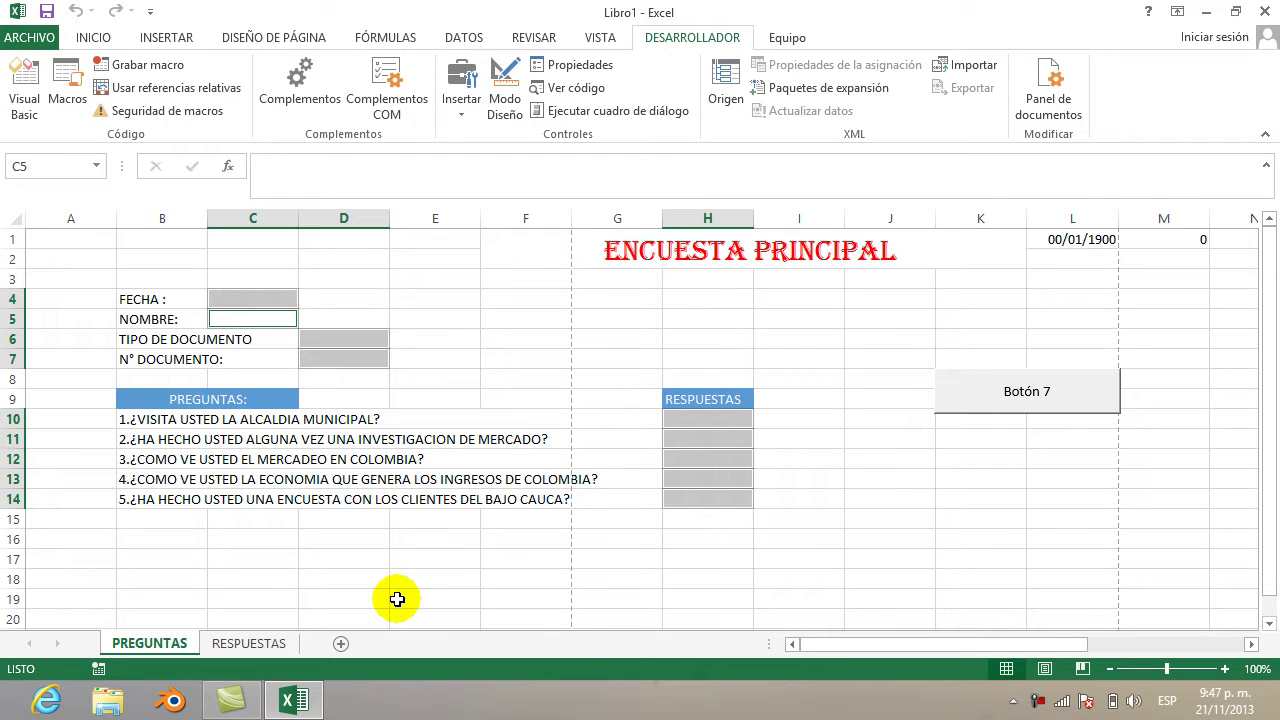
pyautogui.click(272, 643)
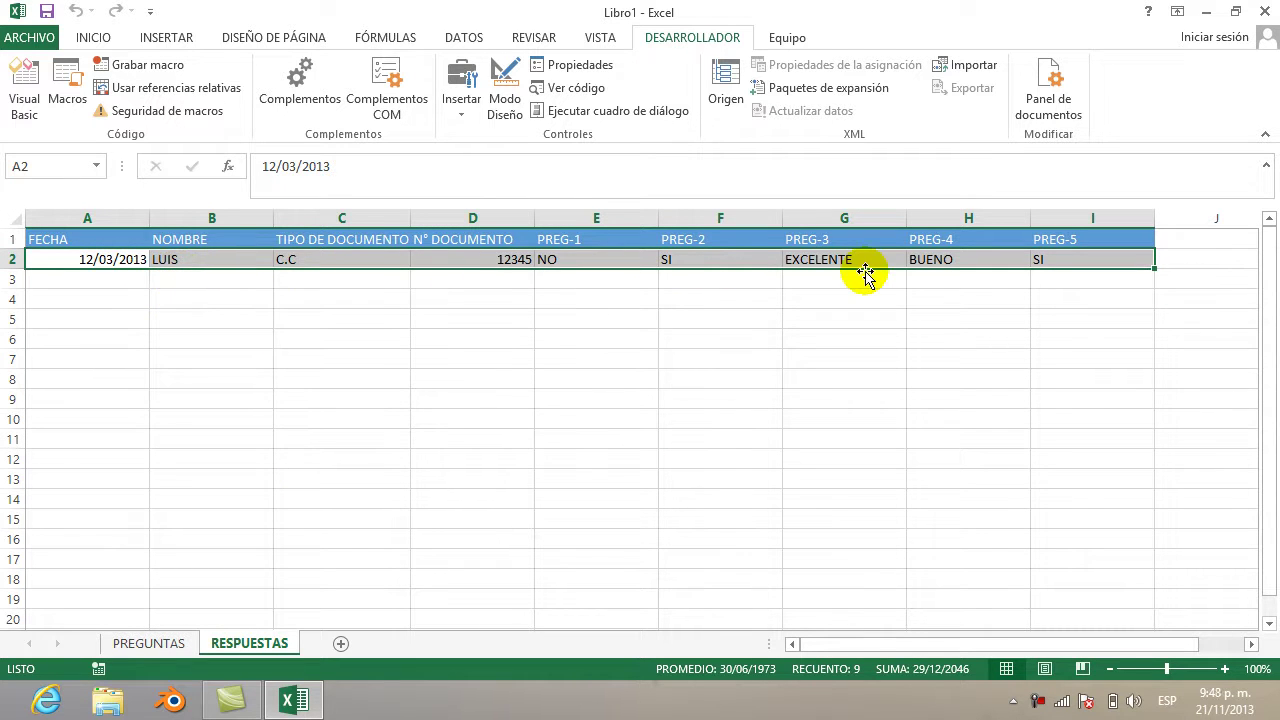
# Start a second survey entry on PREGUNTAS with FECHA 13/02/2000 in C4 and the respondent's name in C5
pyautogui.click(170, 645)
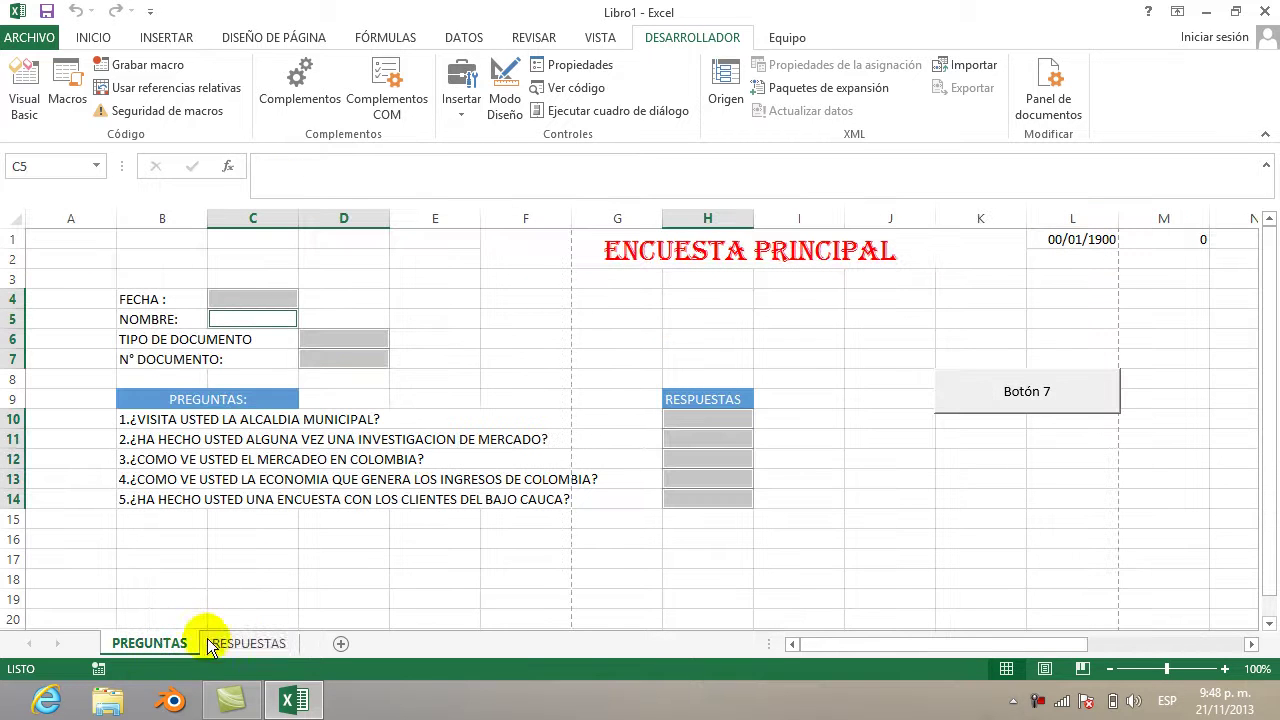
pyautogui.click(291, 300)
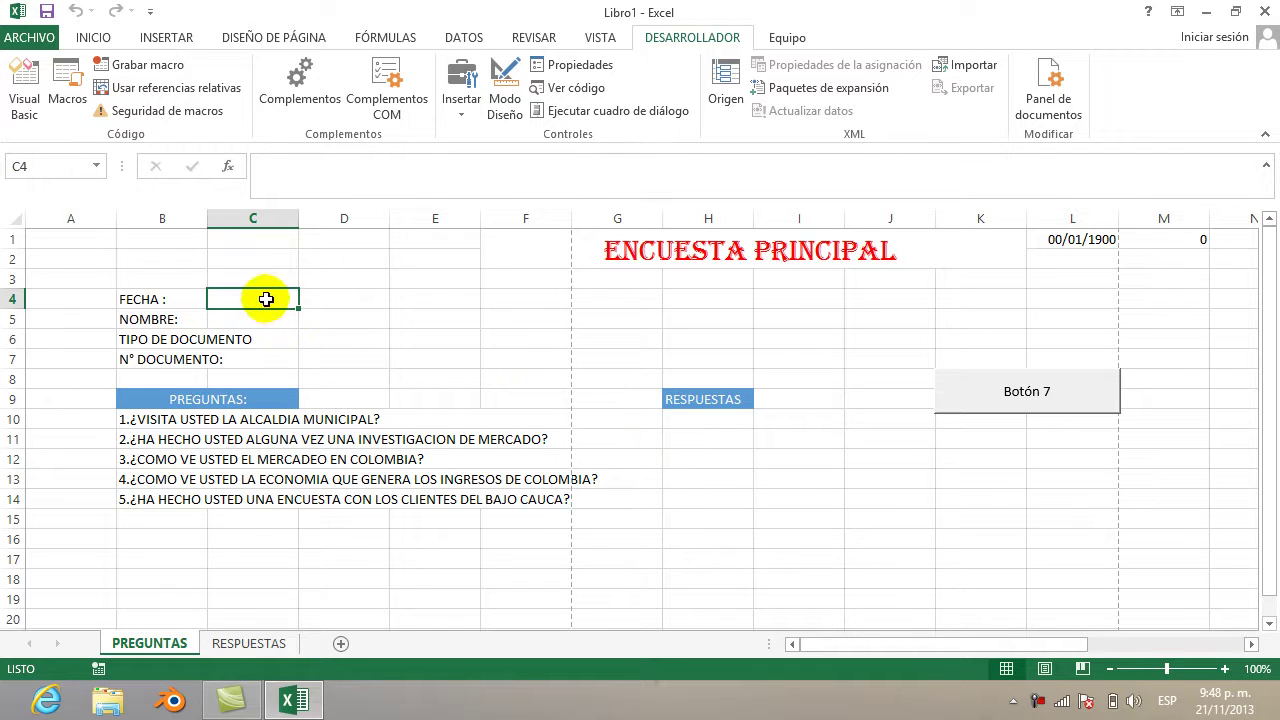
pyautogui.moveTo(905, 644); pyautogui.dragTo(980, 628)
pyautogui.moveTo(903, 647); pyautogui.dragTo(810, 640)
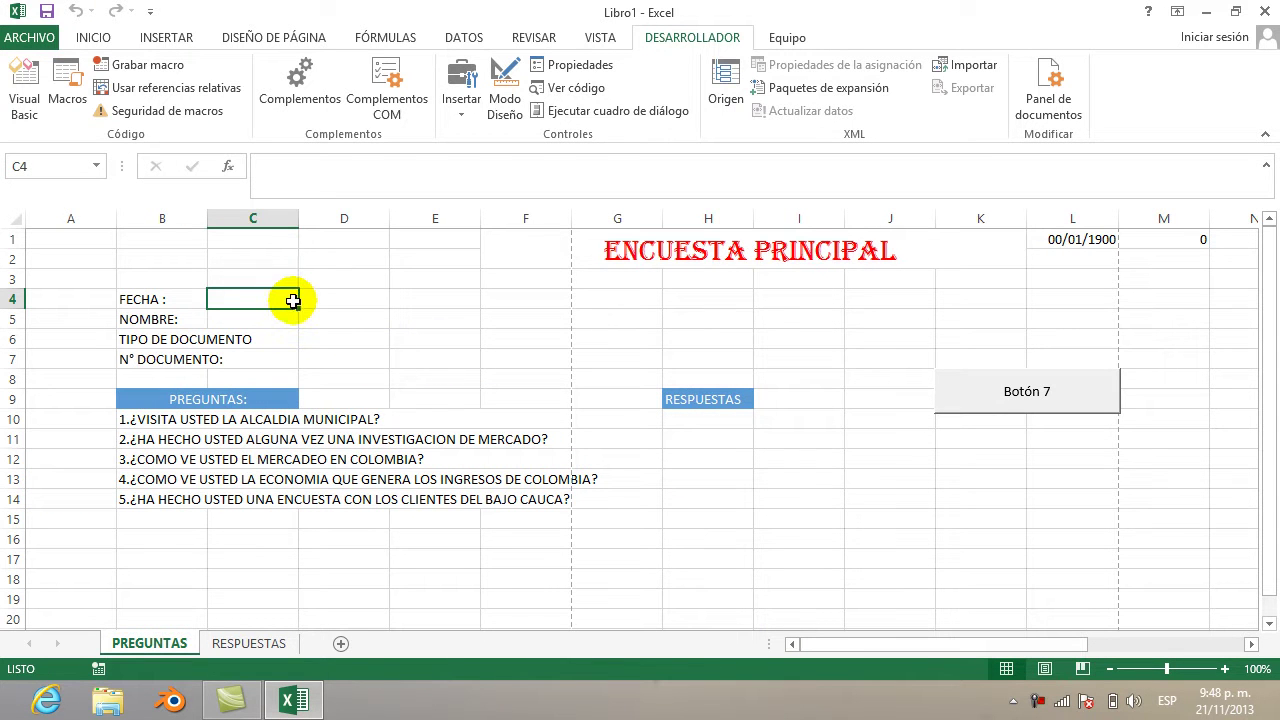
pyautogui.write('13/02/2000')
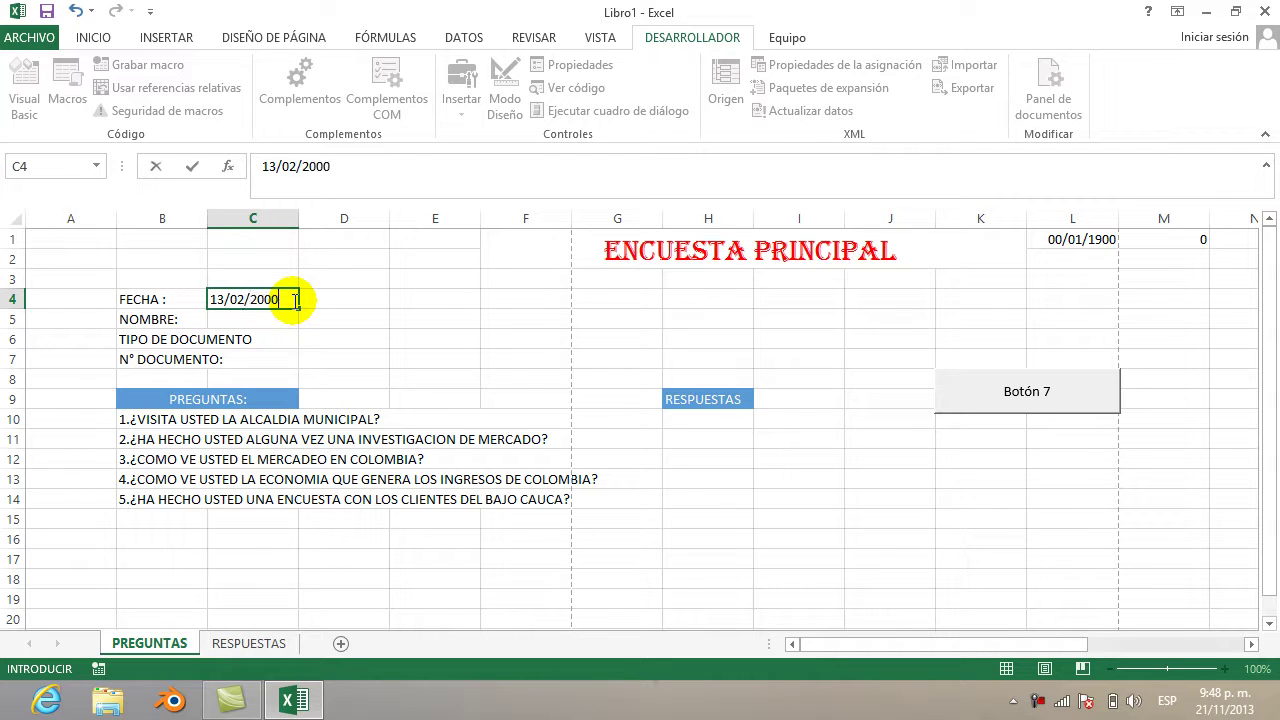
pyautogui.click(288, 323)
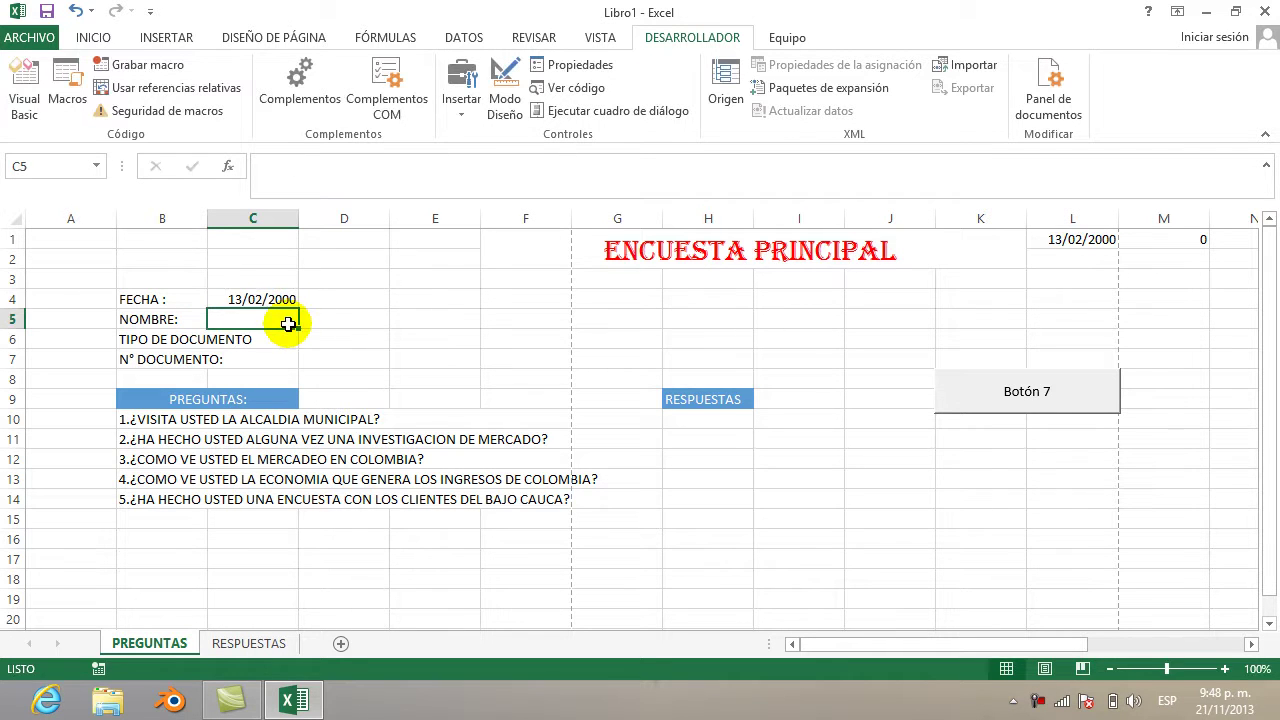
pyautogui.write('EIDER')
# Choose T.I as the TIPO DE DOCUMENTO in D6 and enter the second respondent's document number in D7
pyautogui.click(337, 340)
pyautogui.click(395, 341)
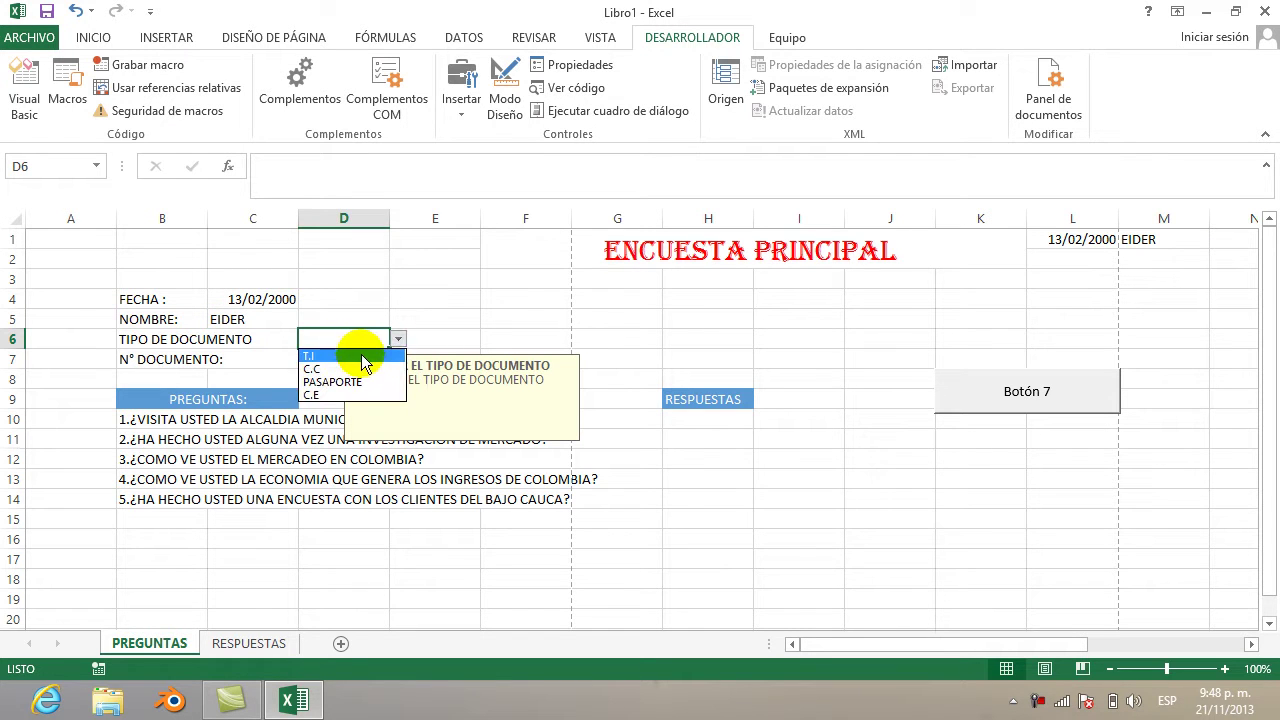
pyautogui.click(360, 356)
pyautogui.click(332, 360)
pyautogui.click(332, 360)
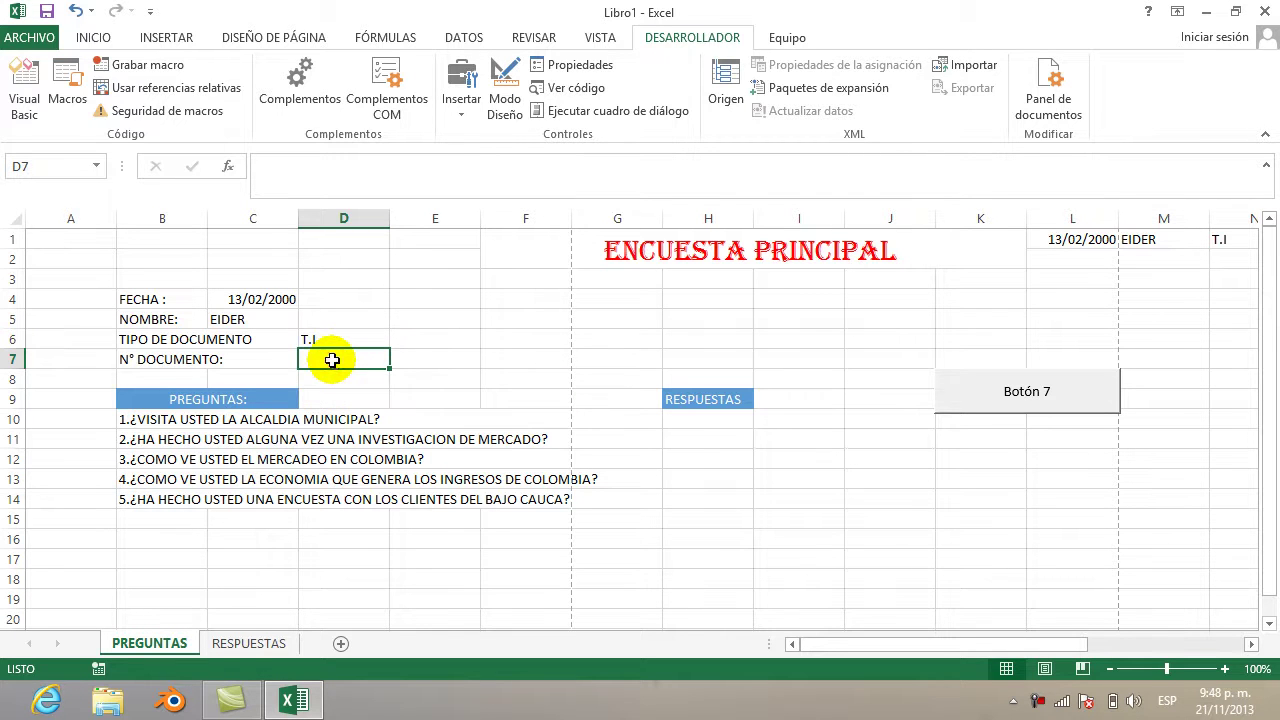
pyautogui.write('34564758')
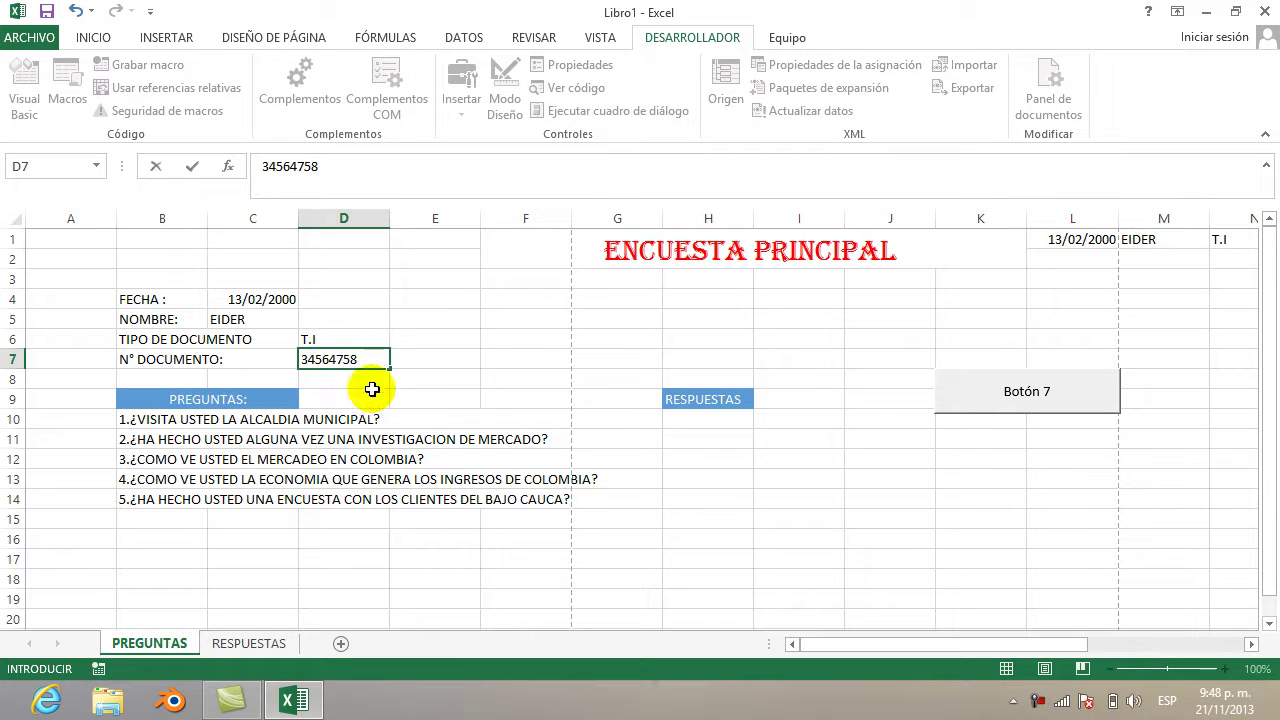
# Choose SI as the answer to questions 1 and 2 in H10 and H11
pyautogui.click(705, 421)
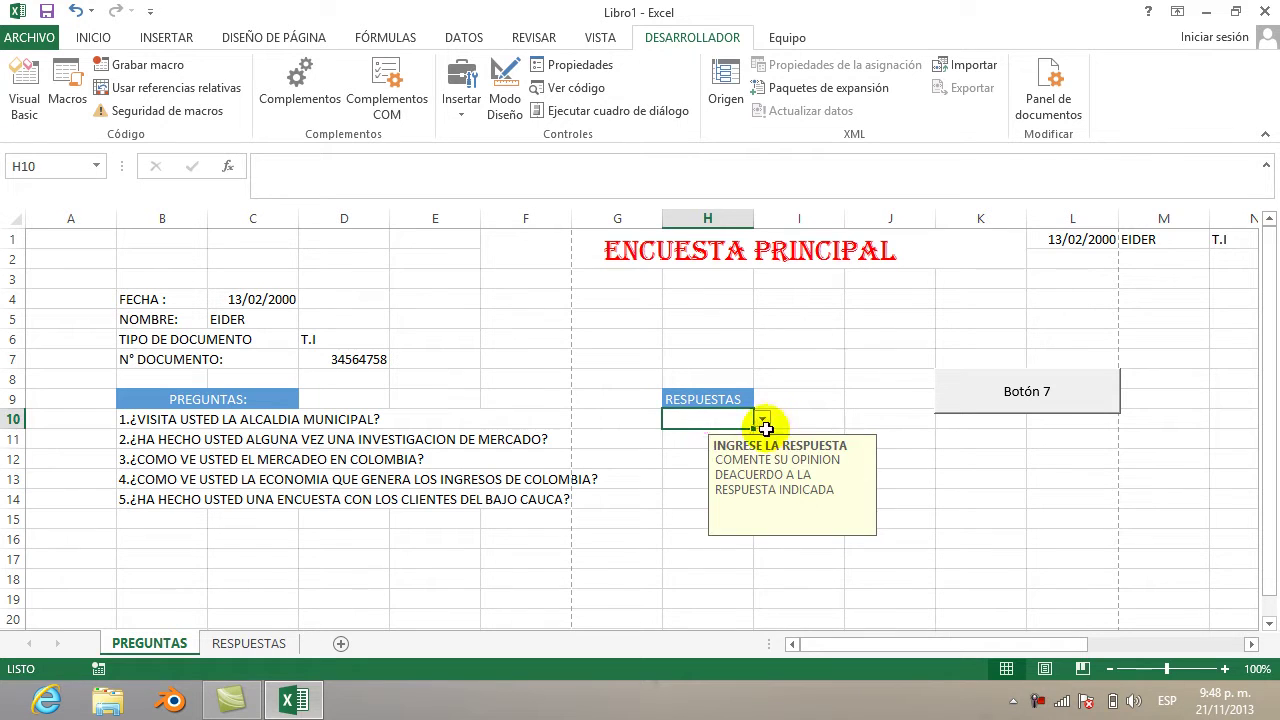
pyautogui.click(765, 428)
pyautogui.click(732, 428)
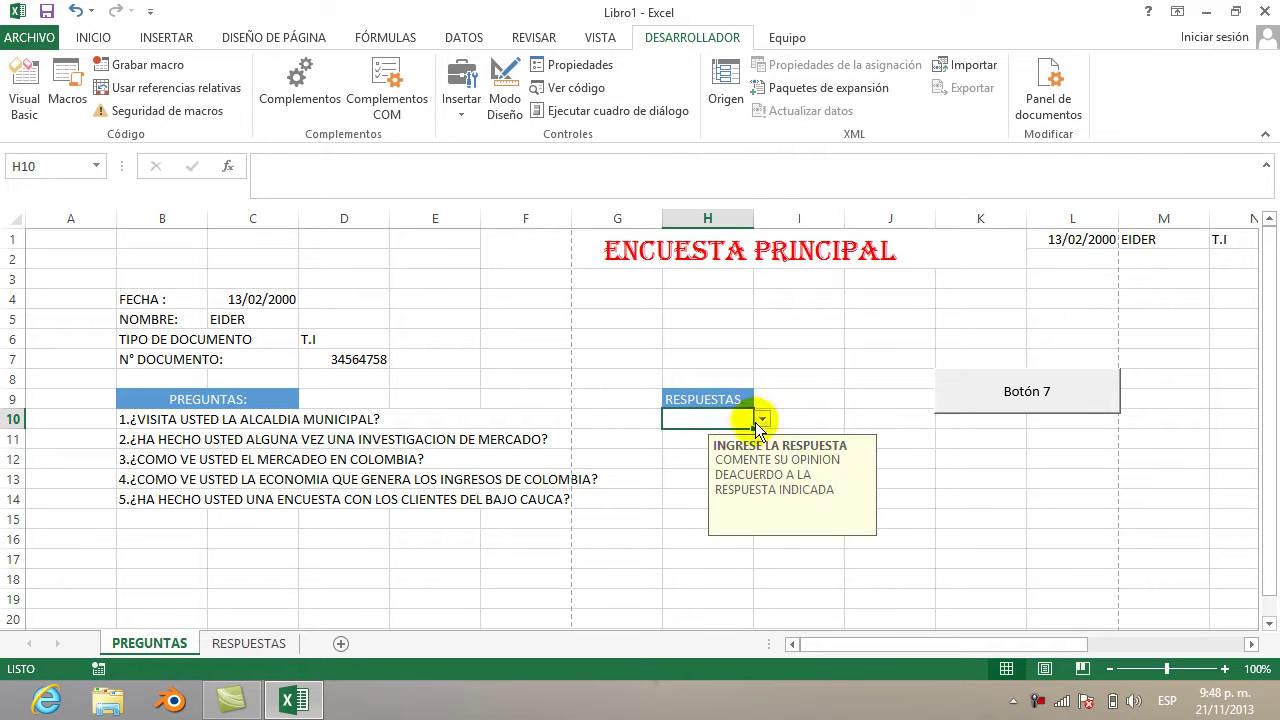
pyautogui.click(735, 433)
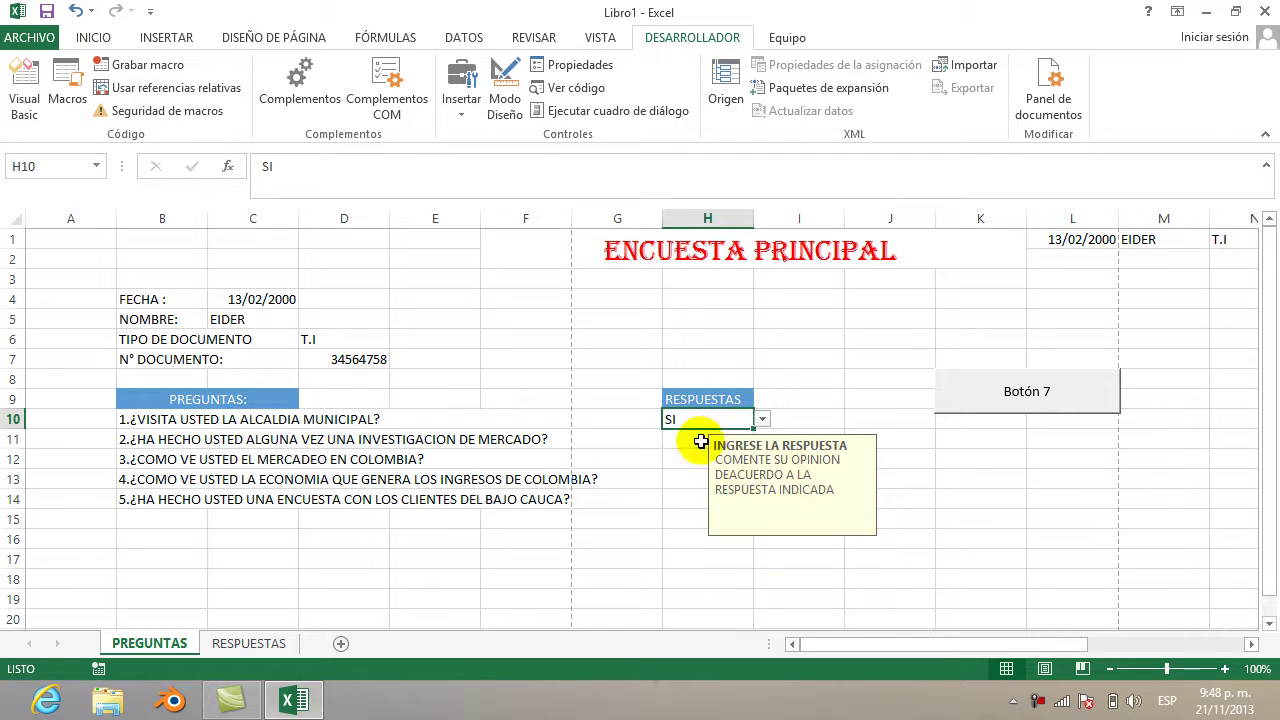
pyautogui.click(700, 440)
pyautogui.click(762, 439)
pyautogui.click(727, 447)
# Choose BUENO as the answer to question 3 in H12 and pick an answer for question 5 in H14
pyautogui.click(691, 458)
pyautogui.click(762, 459)
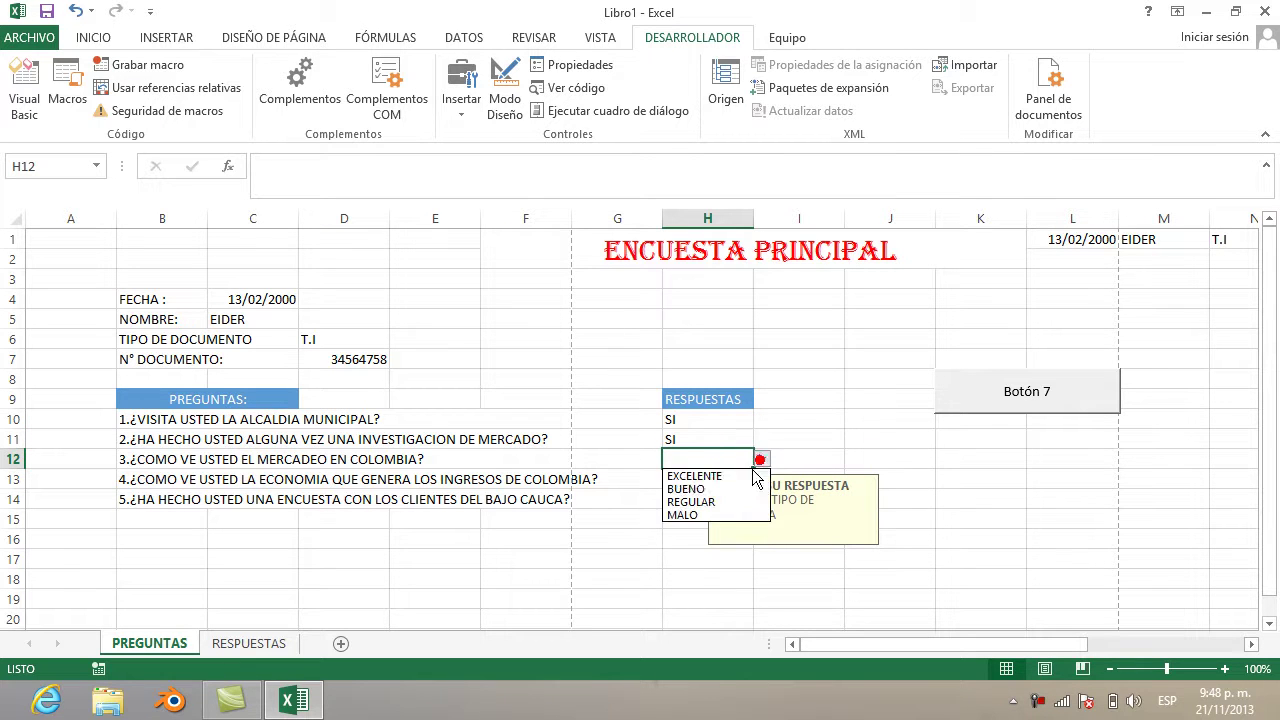
pyautogui.click(732, 490)
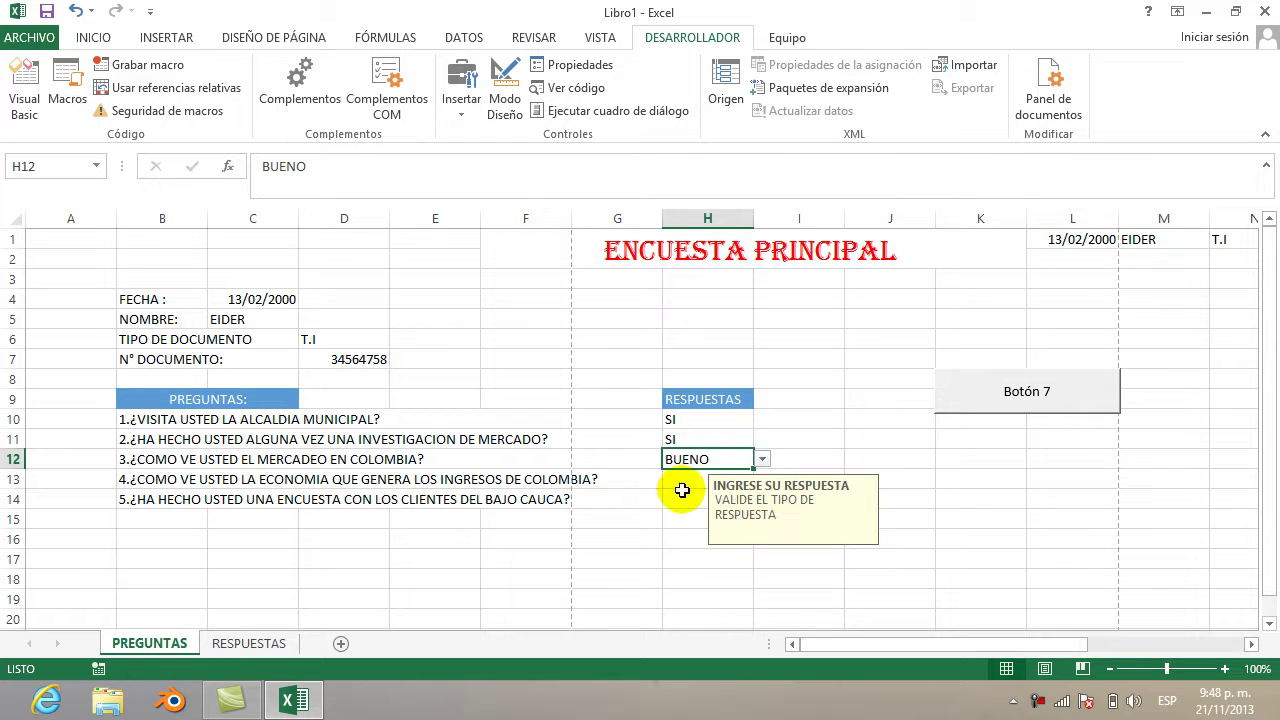
pyautogui.click(684, 496)
pyautogui.click(762, 499)
pyautogui.click(739, 516)
# Choose MALO as the answer to question 4 in H13
pyautogui.click(728, 480)
pyautogui.click(762, 479)
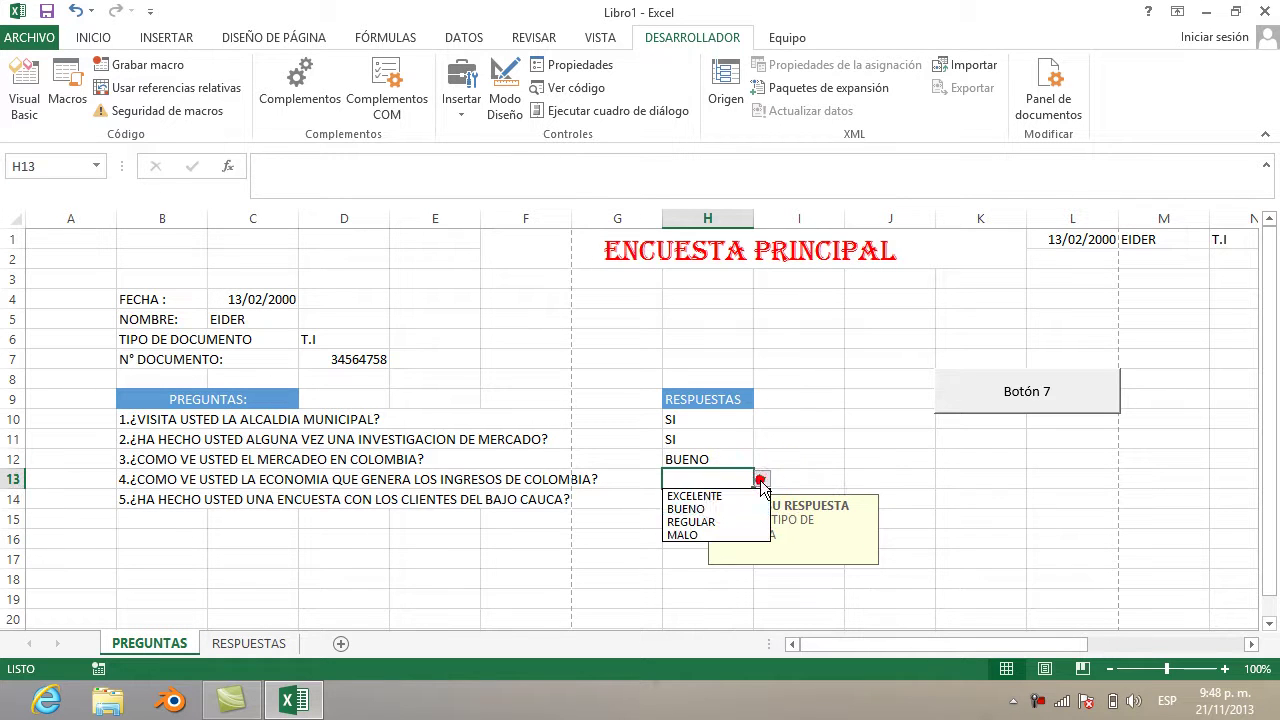
pyautogui.click(716, 534)
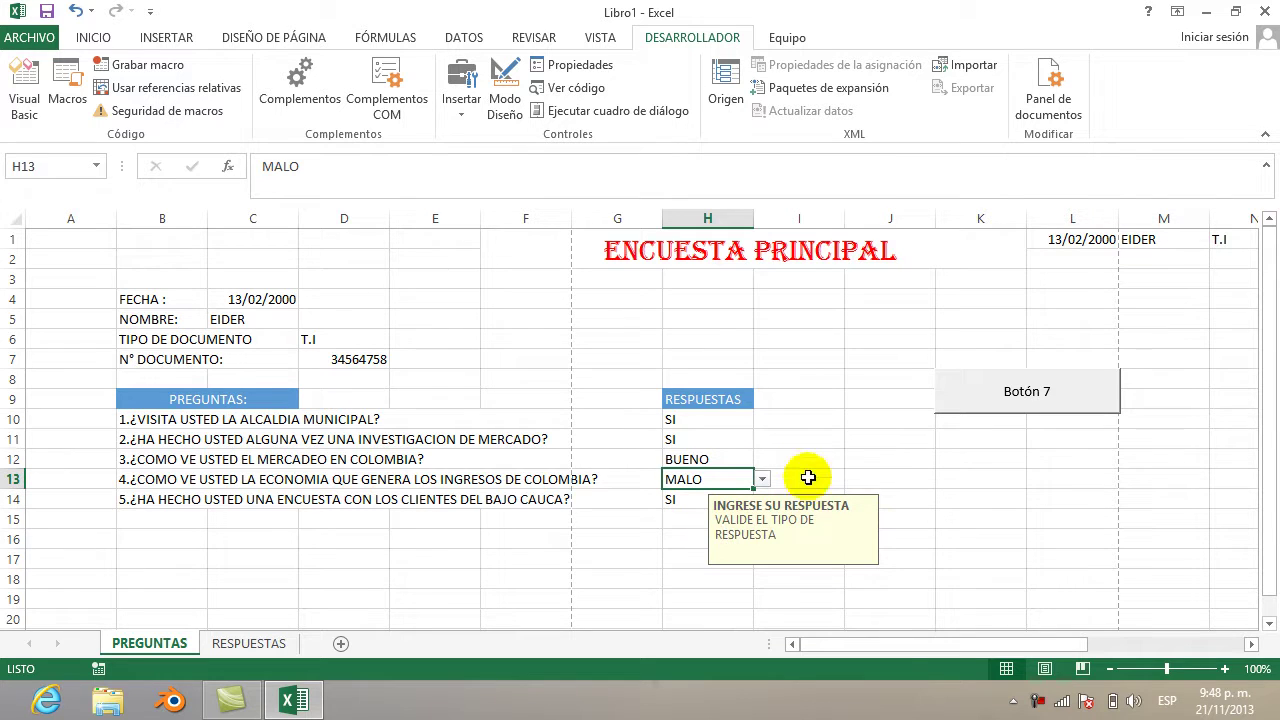
# Store the second survey entry with the Botón 7 macro button and check the new row on the RESPUESTAS sheet
pyautogui.click(1007, 400)
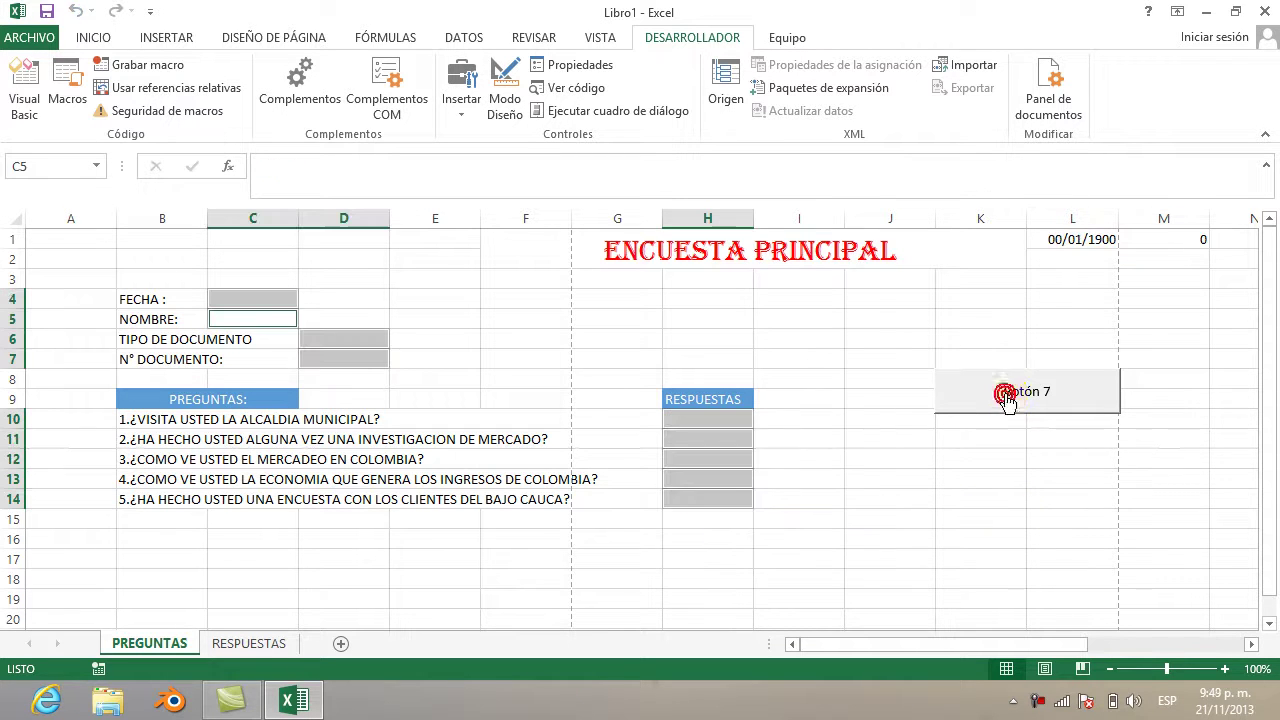
pyautogui.click(272, 645)
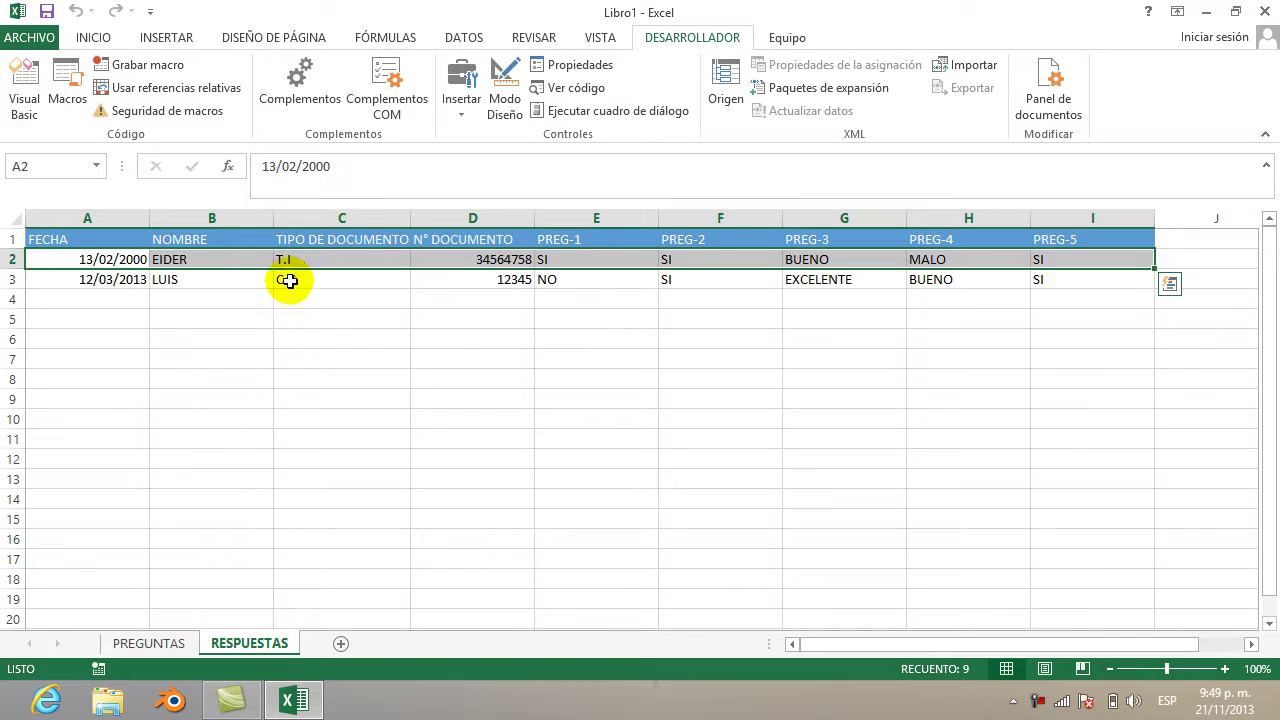
pyautogui.click(158, 644)
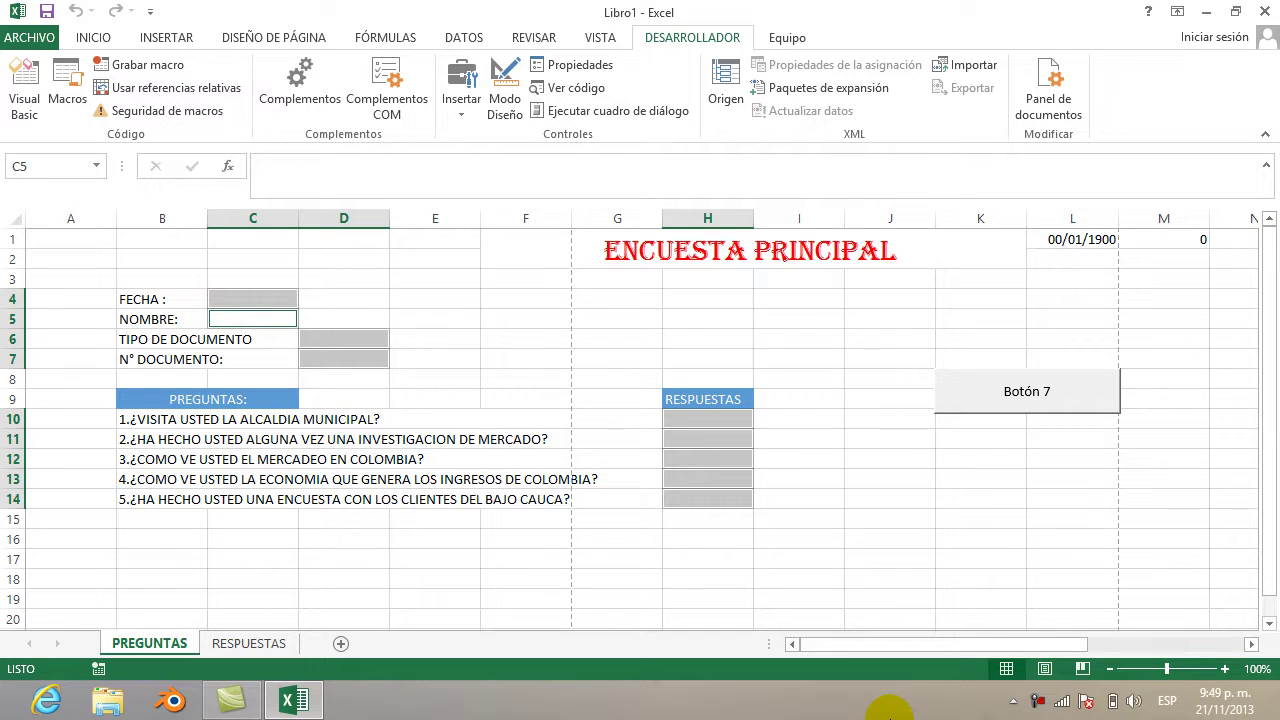
pyautogui.click(1035, 703)
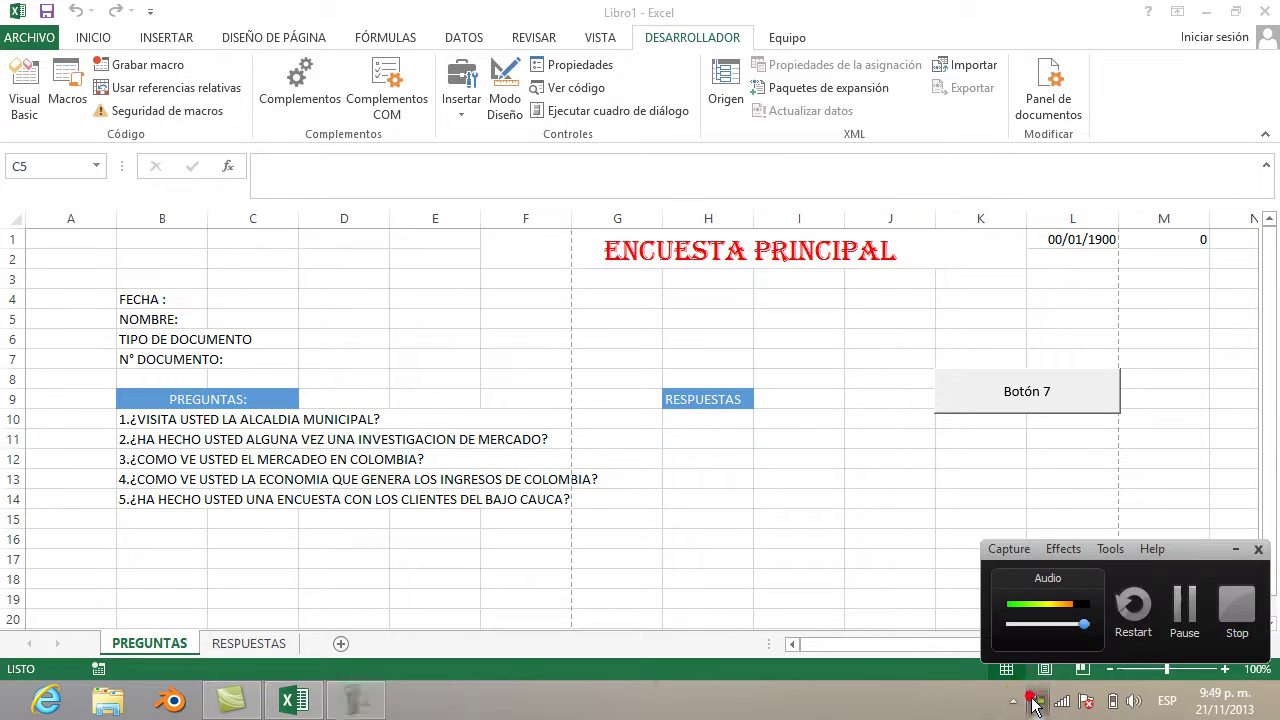
pyautogui.click(1182, 625)
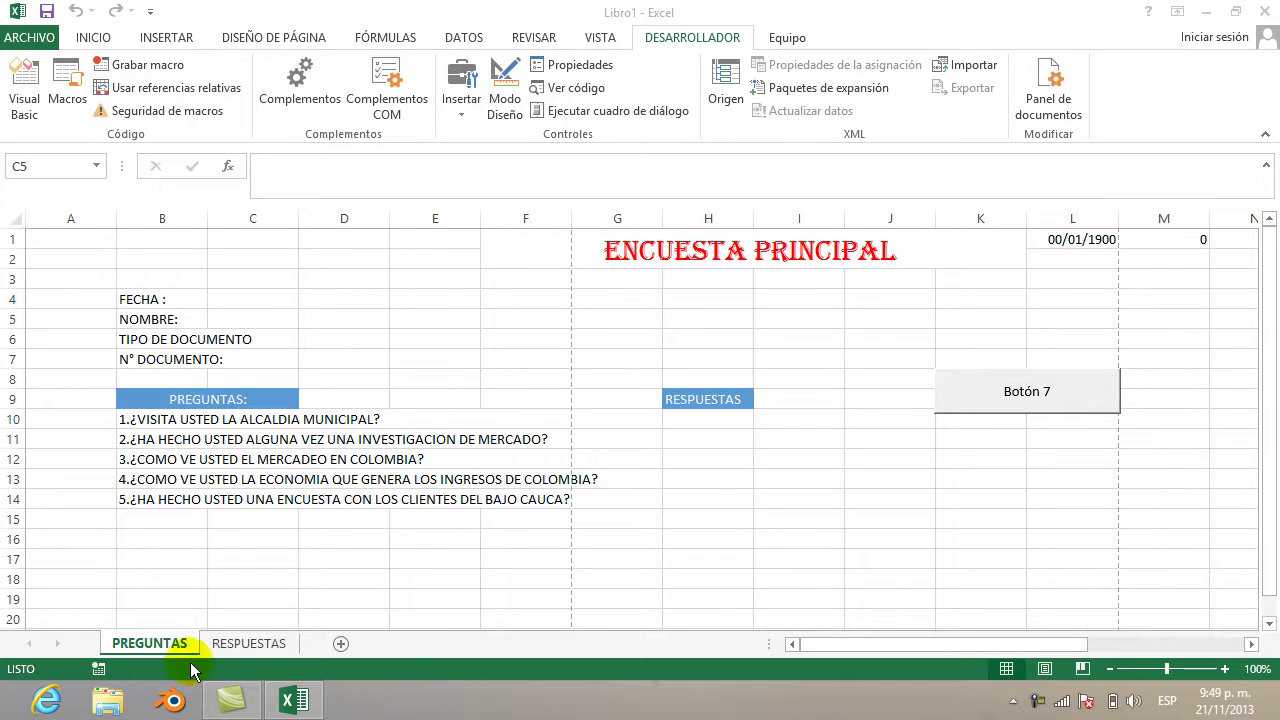
# Examine the stored survey rows on the RESPUESTAS sheet, comparing the order and the name and document-type values of both entries
pyautogui.click(231, 643)
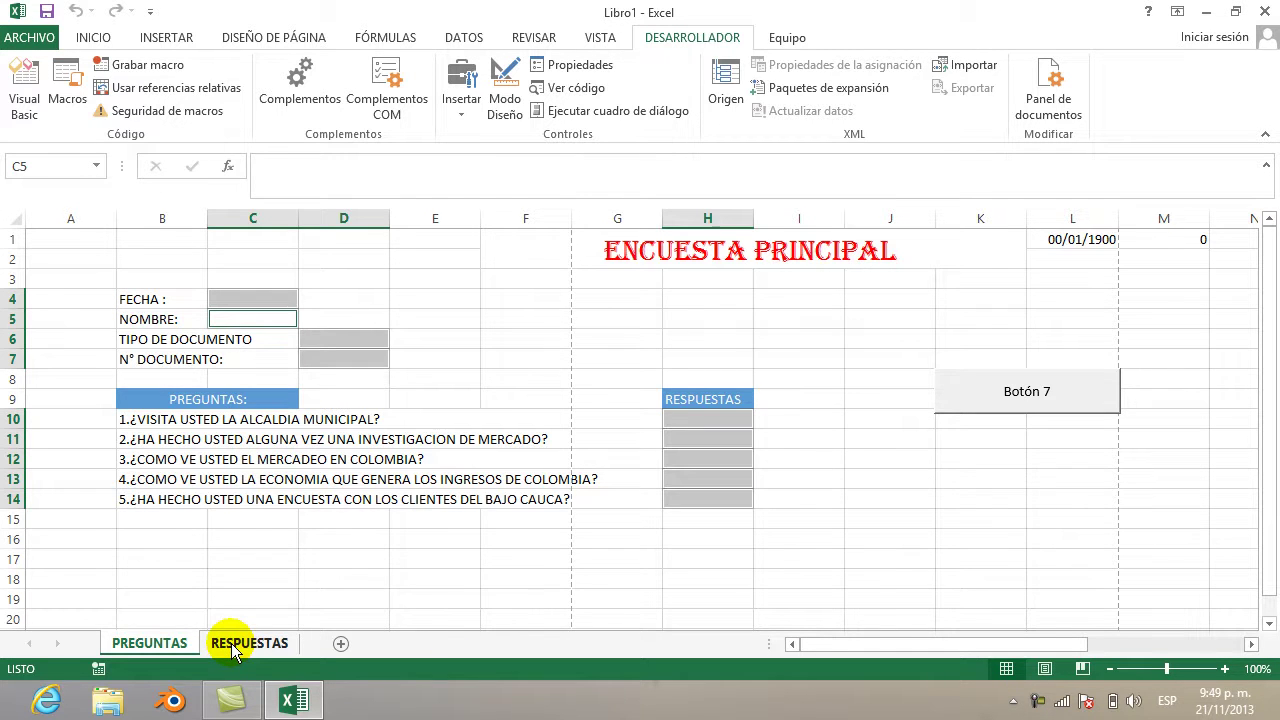
pyautogui.click(231, 643)
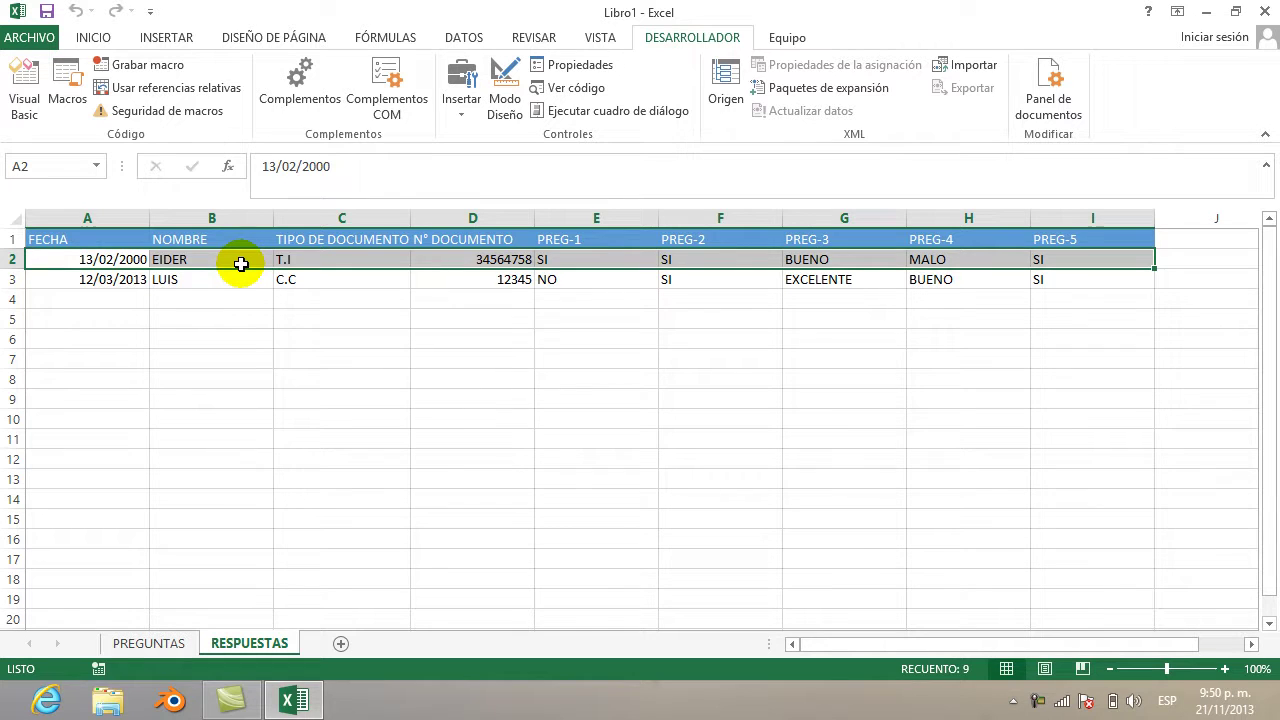
pyautogui.click(240, 285)
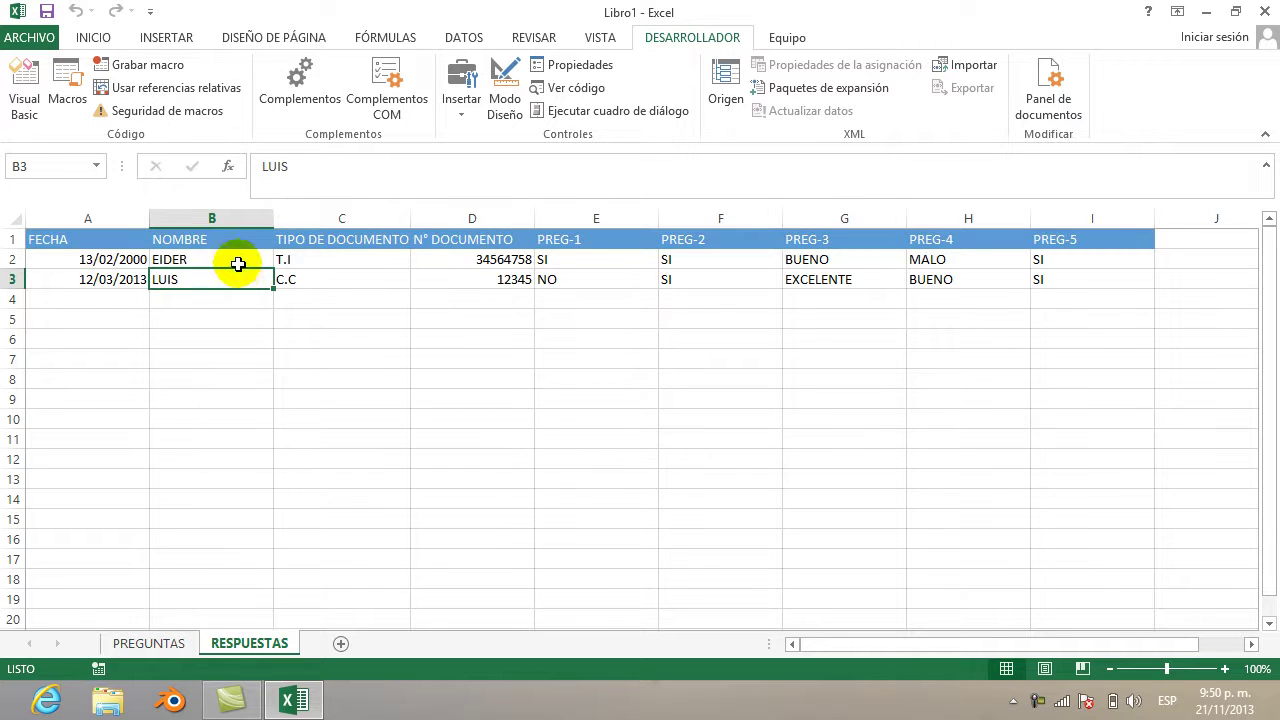
pyautogui.click(238, 264)
pyautogui.click(234, 260)
pyautogui.moveTo(220, 257); pyautogui.dragTo(389, 276)
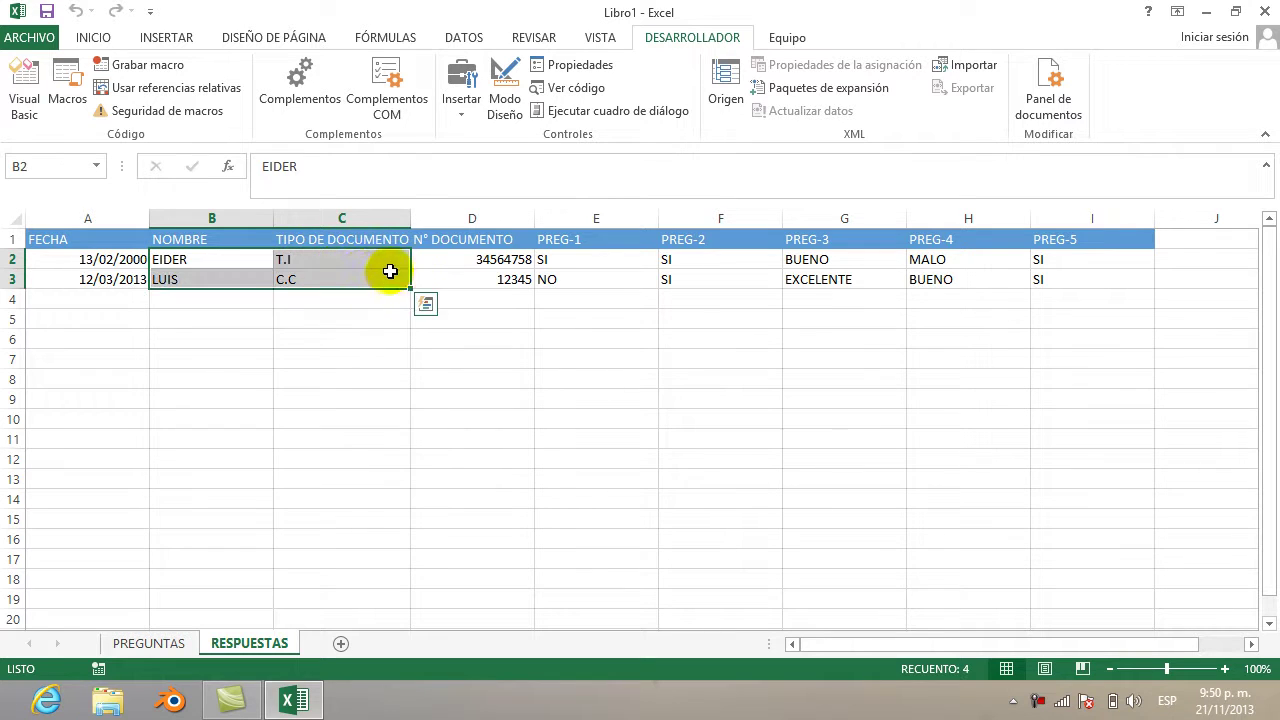
pyautogui.click(192, 297)
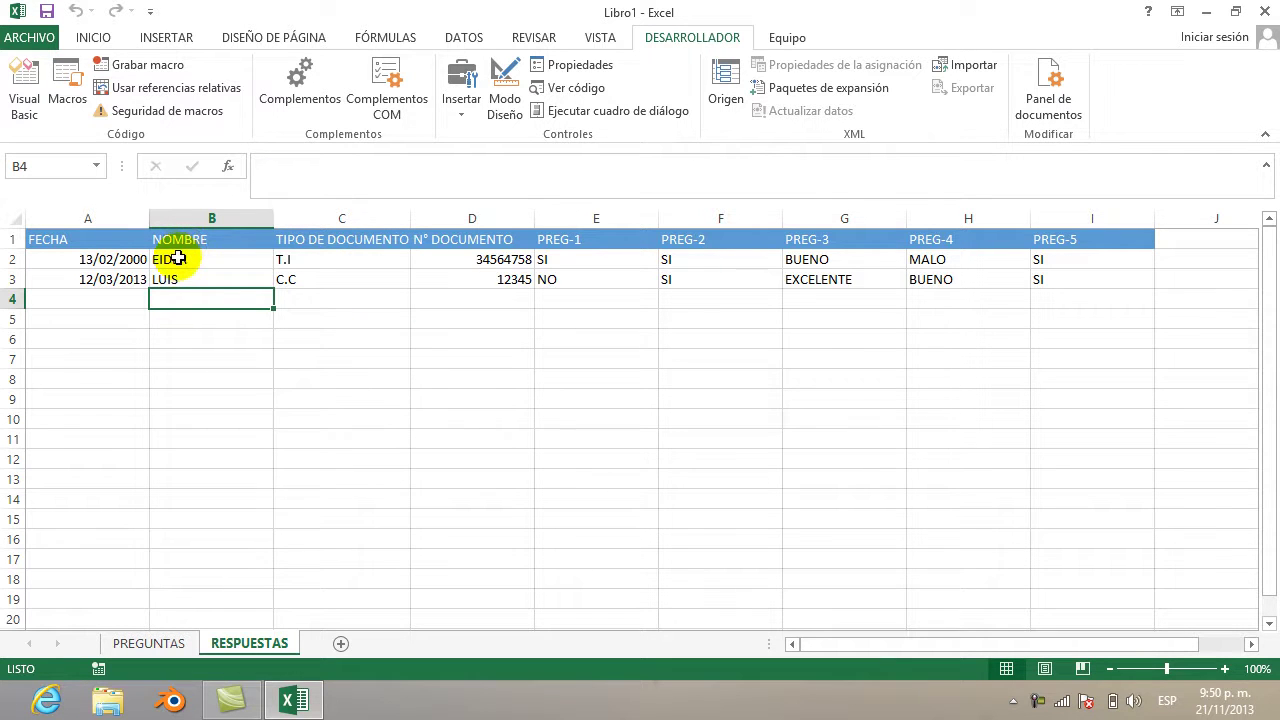
pyautogui.click(178, 278)
pyautogui.click(177, 294)
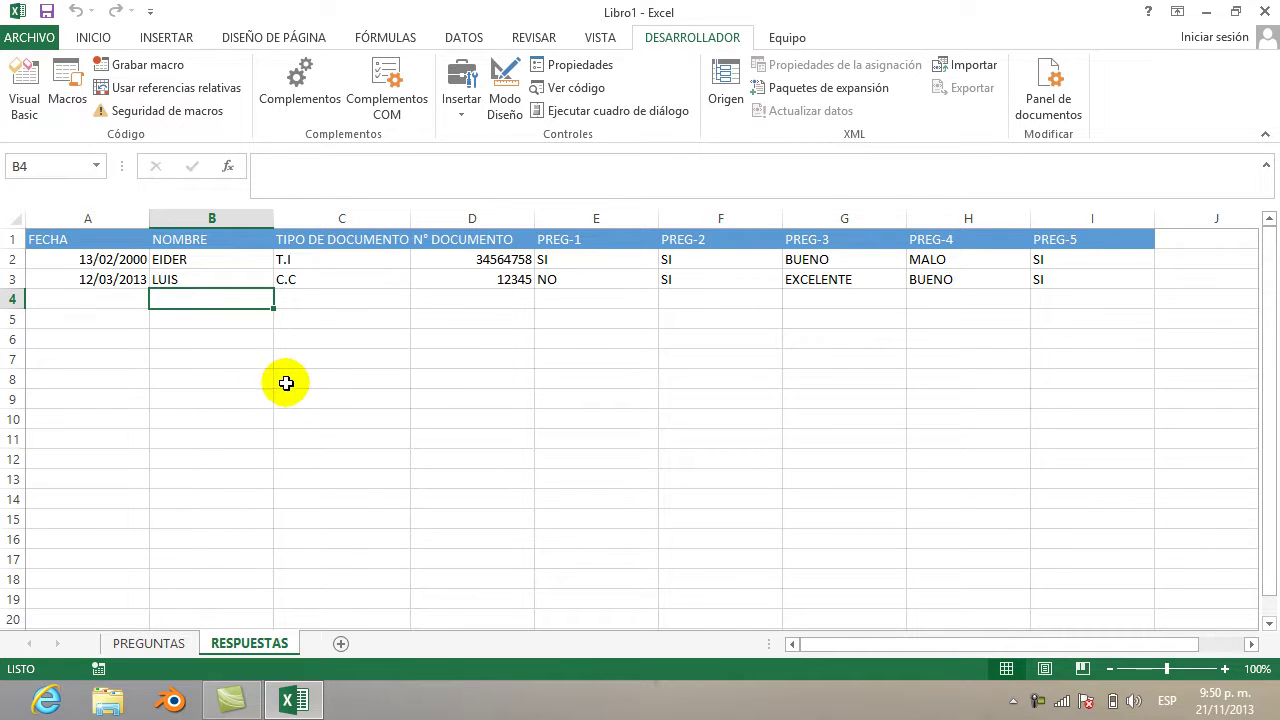
pyautogui.click(1035, 705)
pyautogui.click(1176, 619)
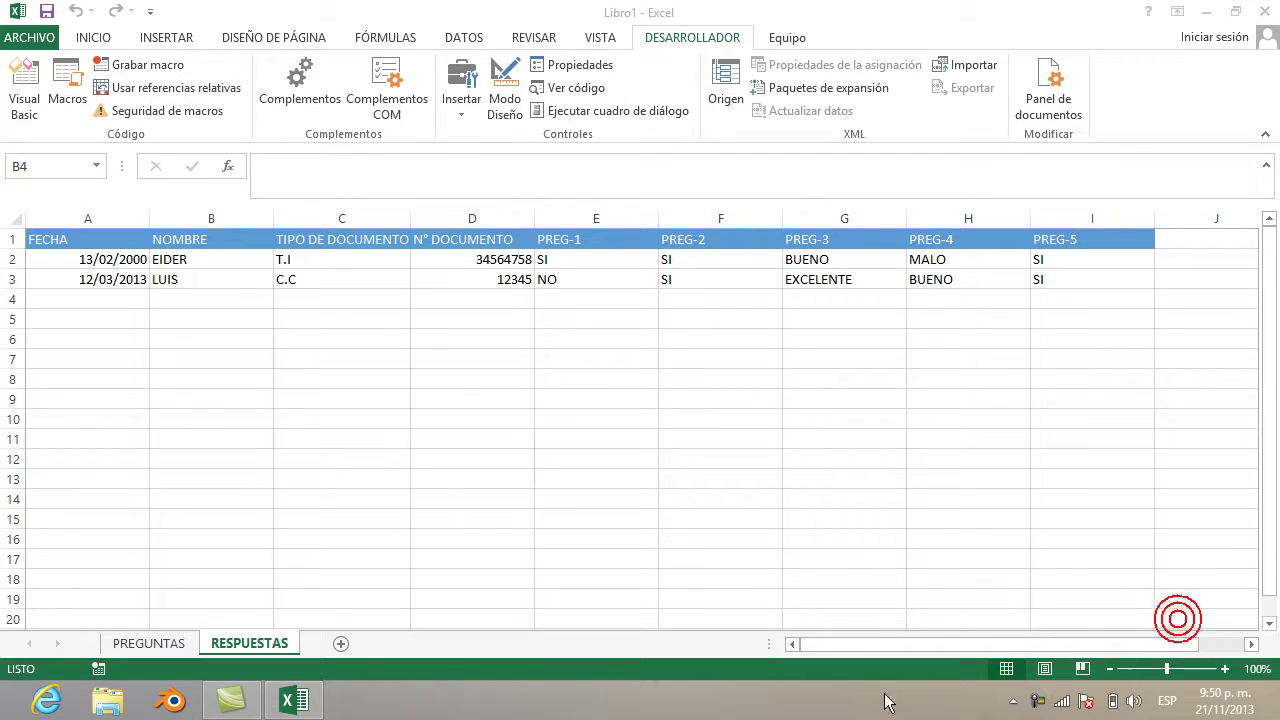
# Hide the linked helper values in L1:T1 on the PREGUNTAS sheet by giving them a white font colour
pyautogui.click(133, 645)
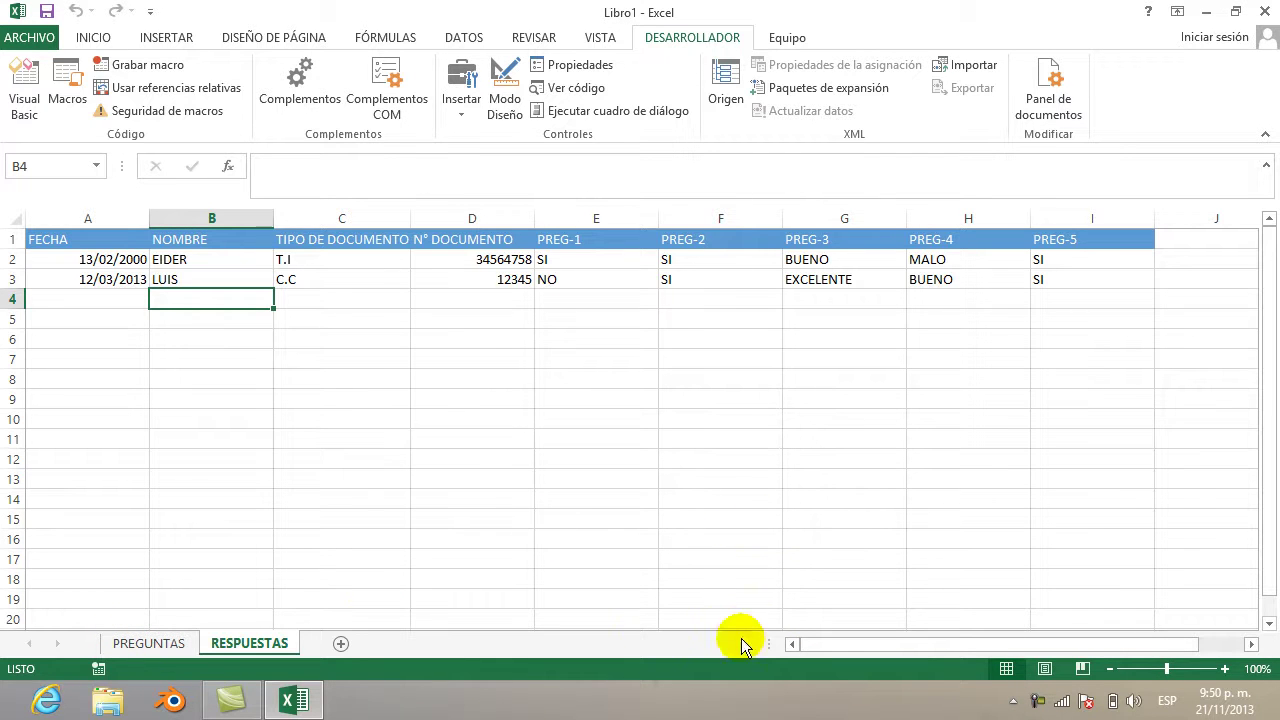
pyautogui.click(160, 642)
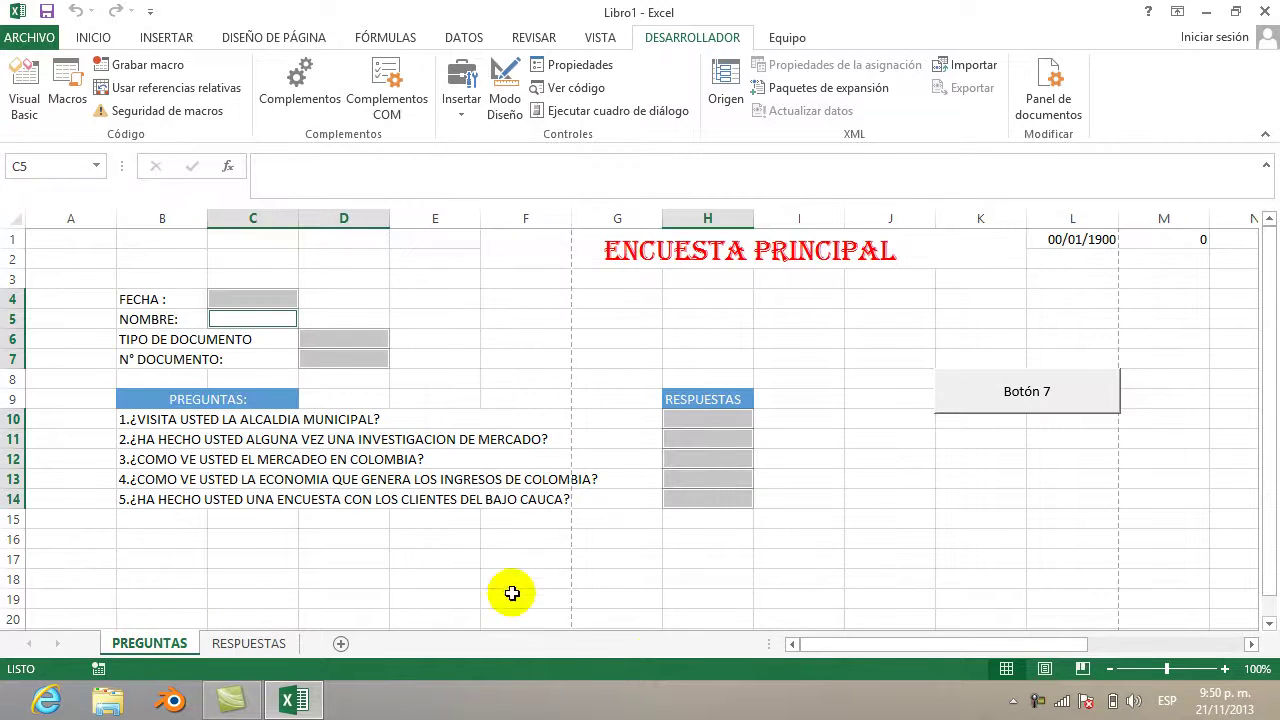
pyautogui.moveTo(832, 645); pyautogui.dragTo(943, 651)
pyautogui.moveTo(591, 240); pyautogui.dragTo(1110, 236)
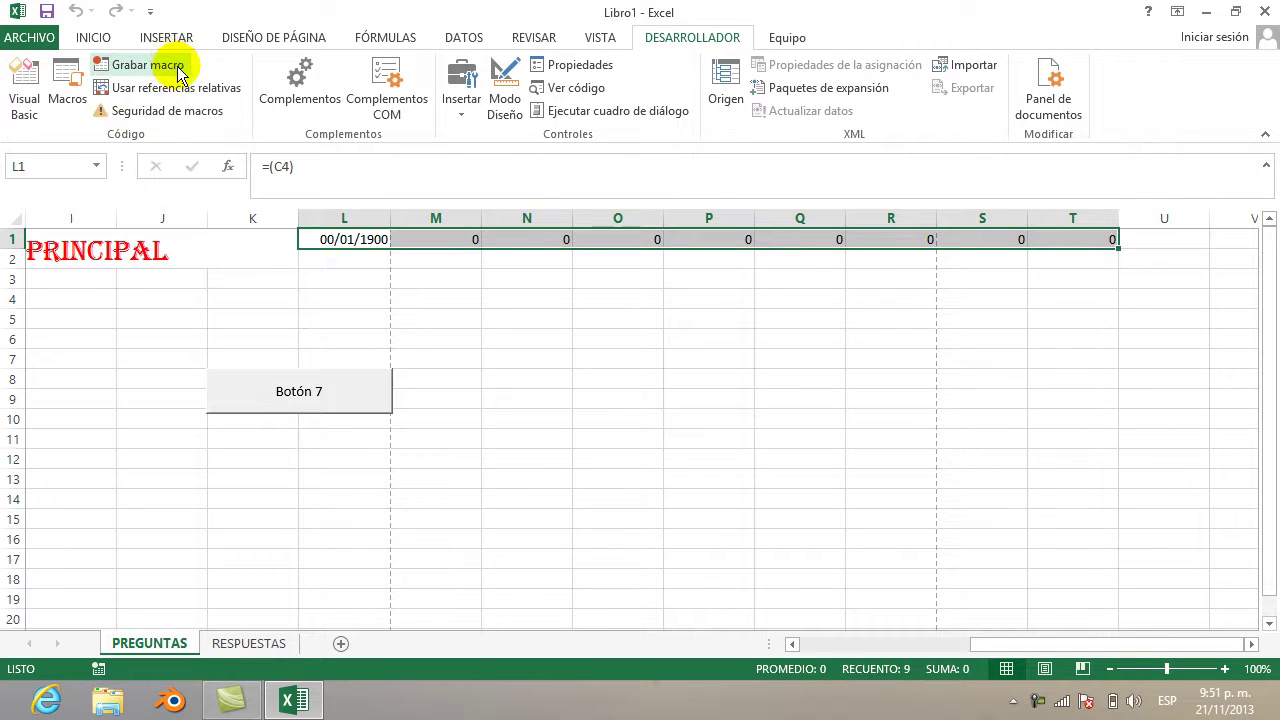
pyautogui.click(104, 40)
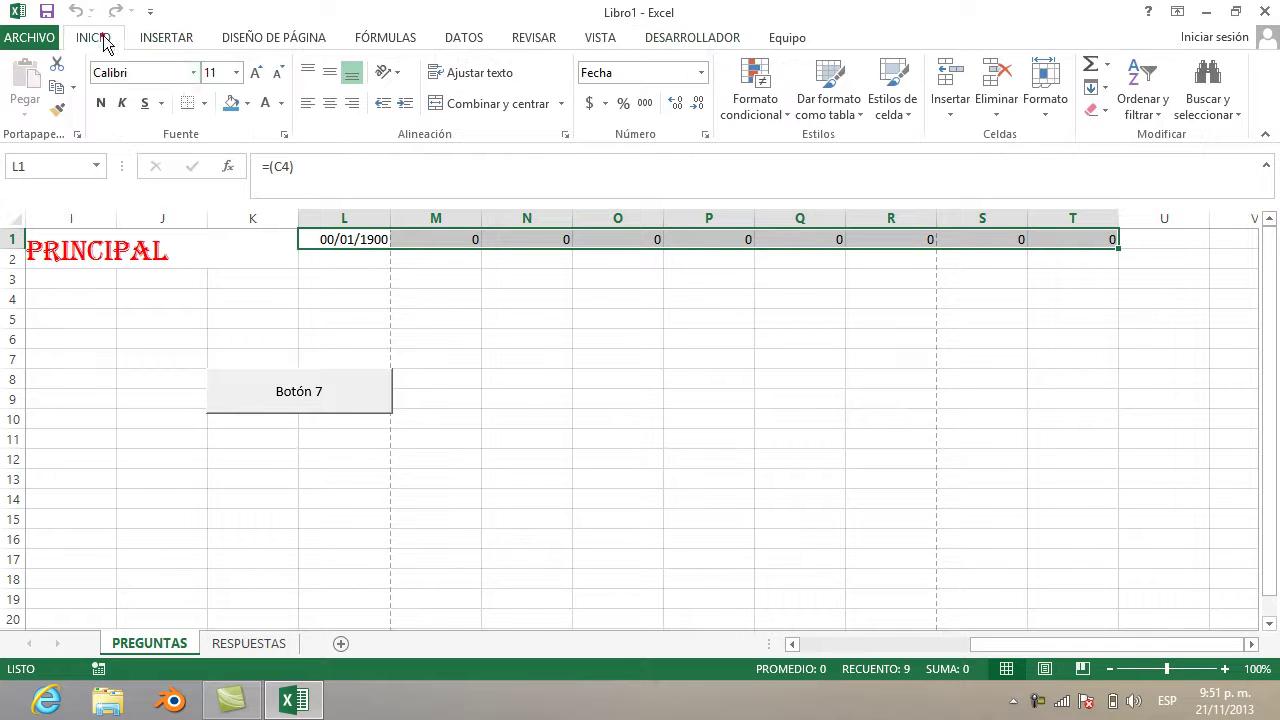
pyautogui.click(265, 104)
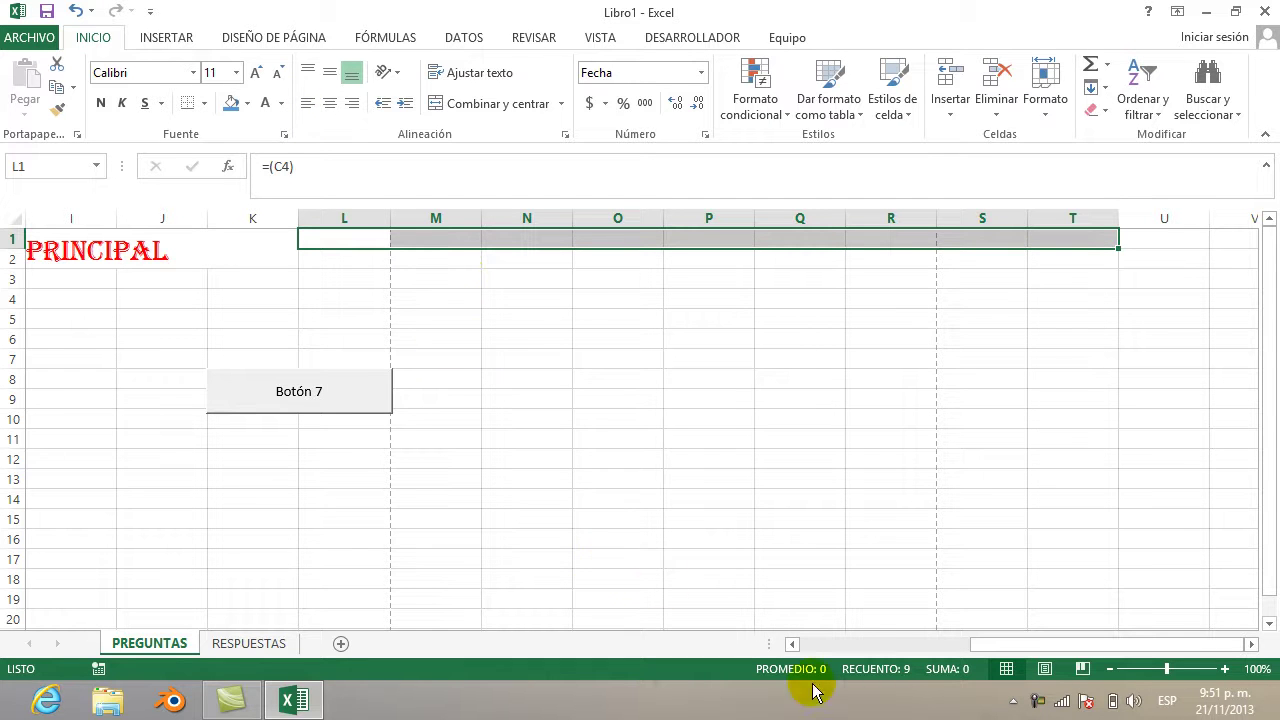
pyautogui.moveTo(976, 652); pyautogui.dragTo(820, 650)
pyautogui.rightClick(882, 400)
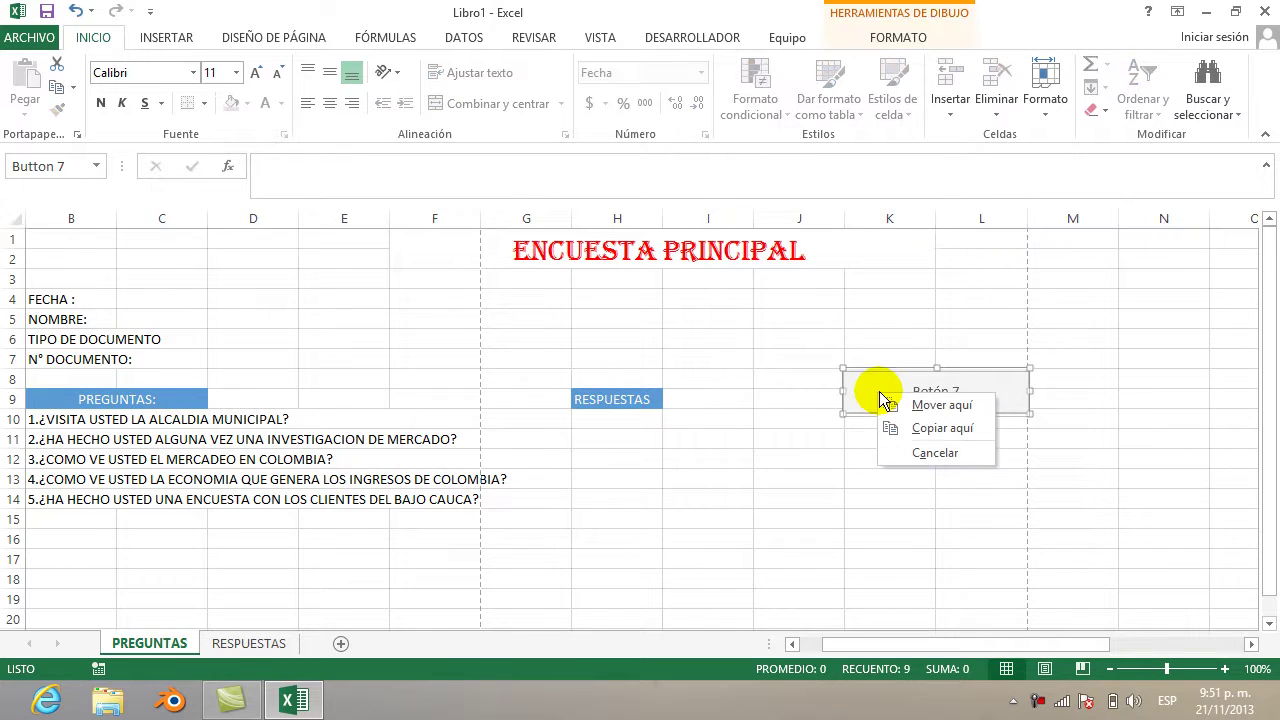
pyautogui.click(849, 438)
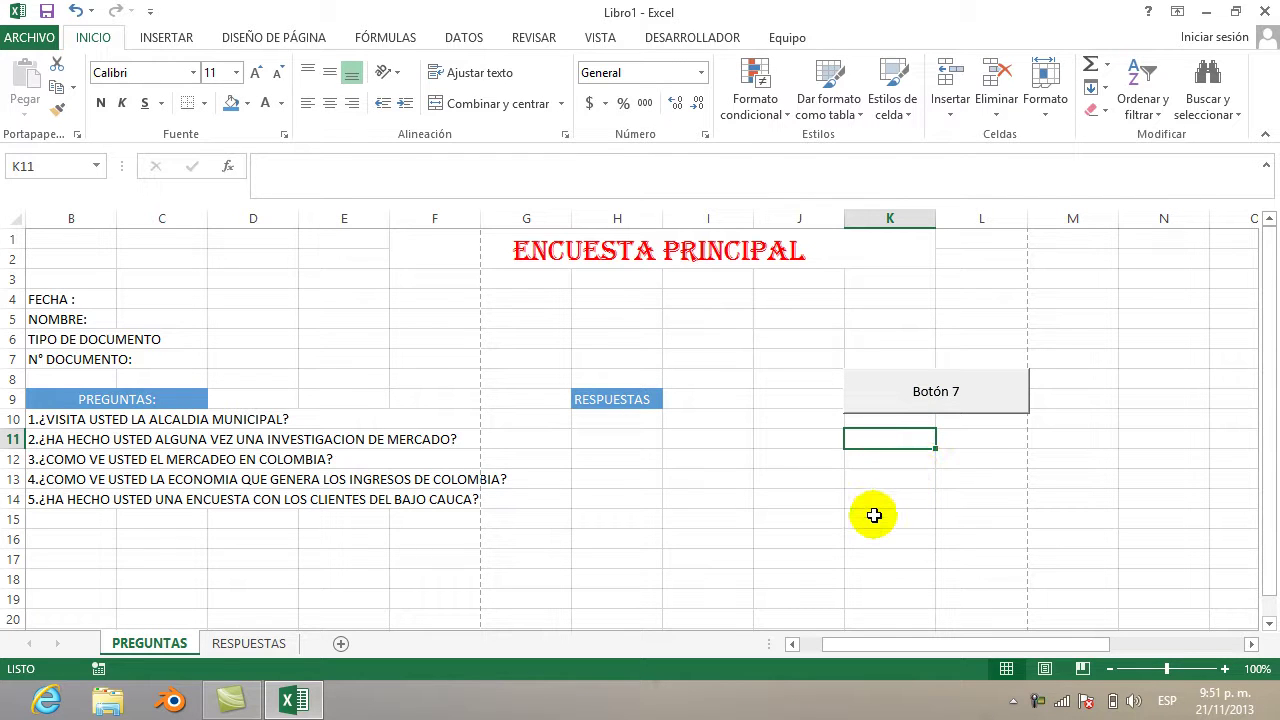
pyautogui.click(1038, 705)
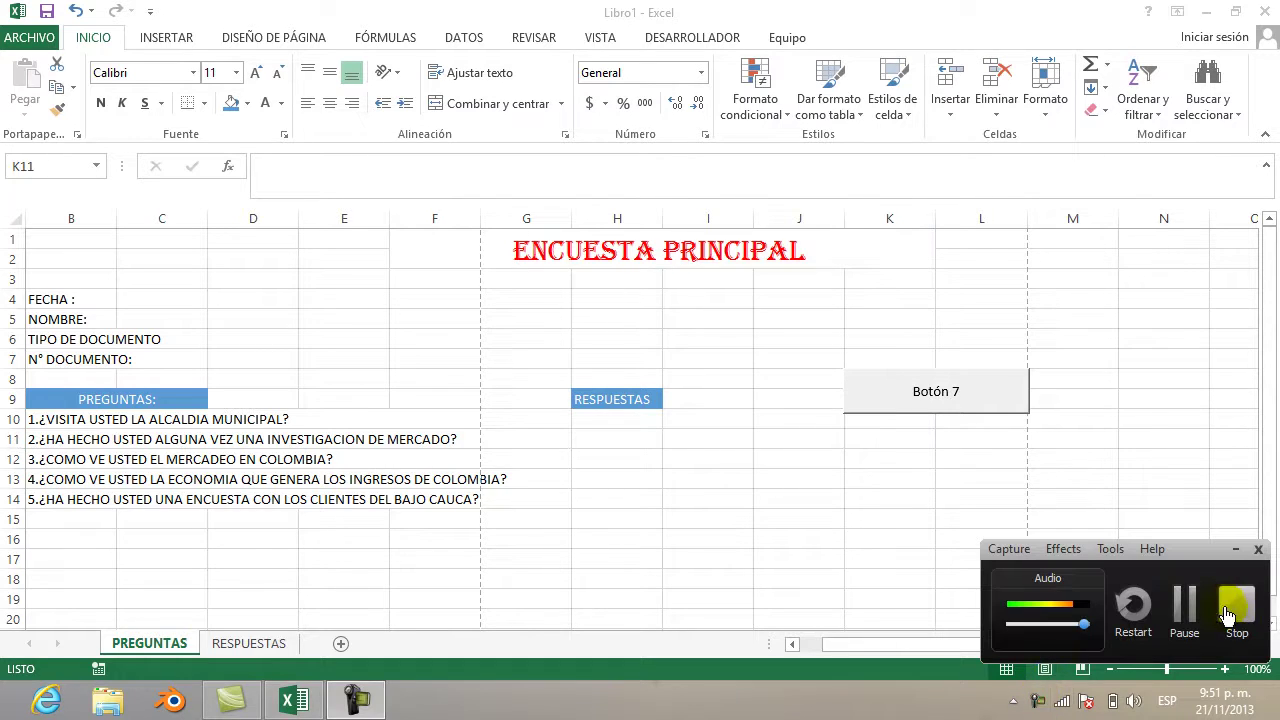